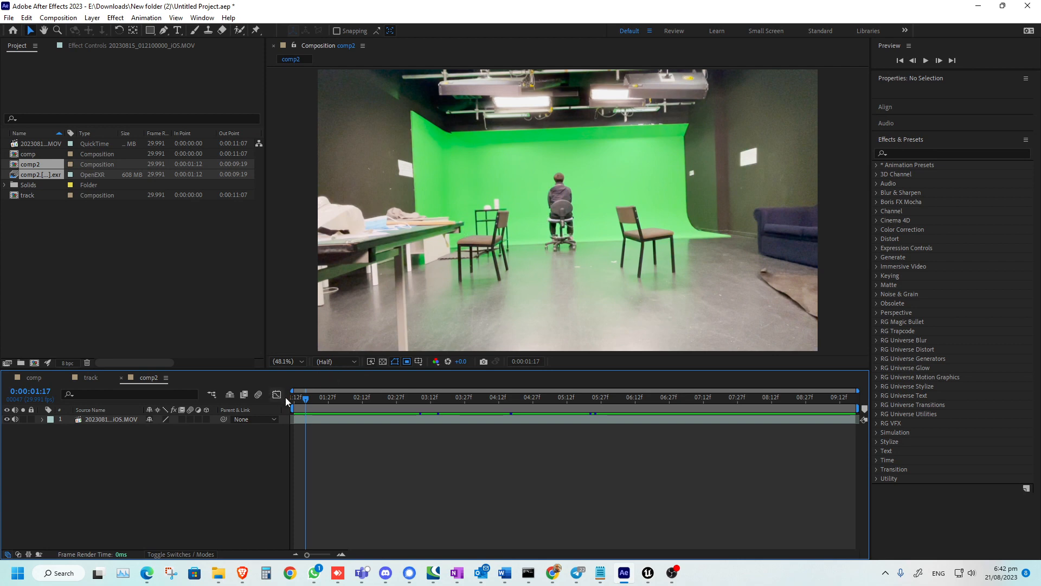
Review the green-screen footage in comp2 at several times, select its MOV layer, and stop at 0:00:02:05
drag(307, 404, 403, 400)
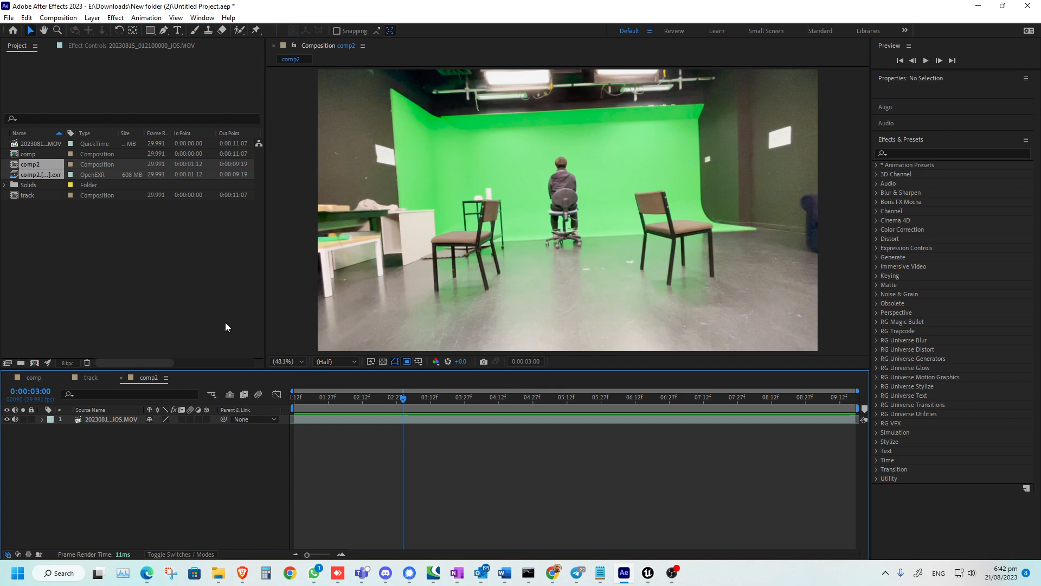
drag(350, 397, 309, 402)
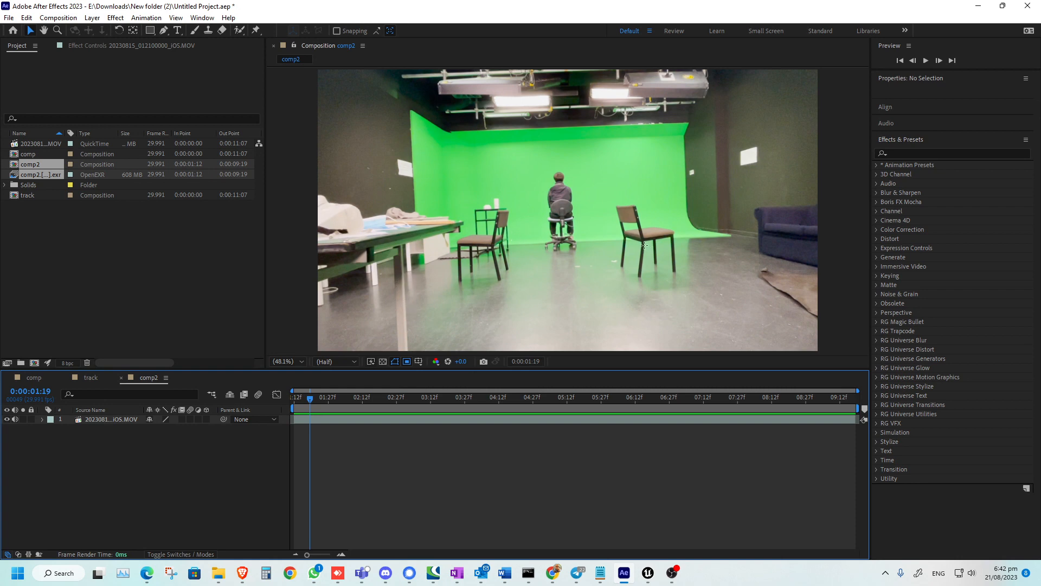
drag(424, 403, 373, 393)
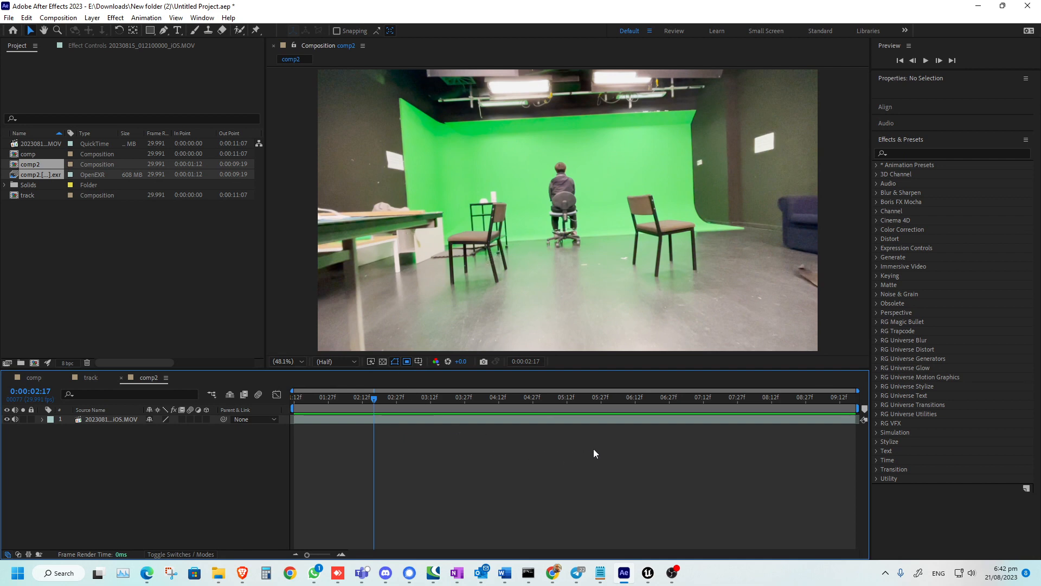
click(141, 335)
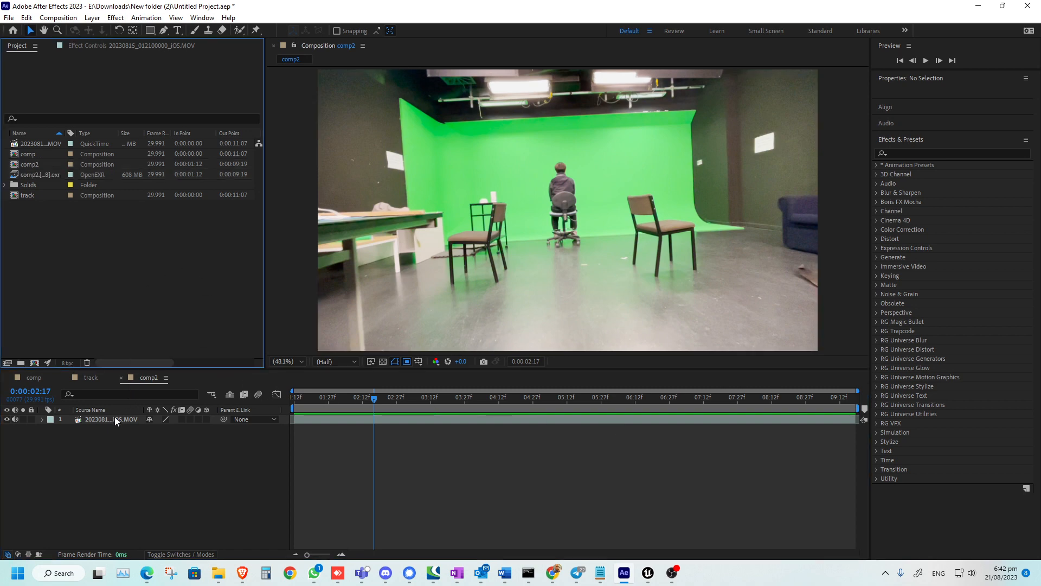
click(108, 420)
click(36, 144)
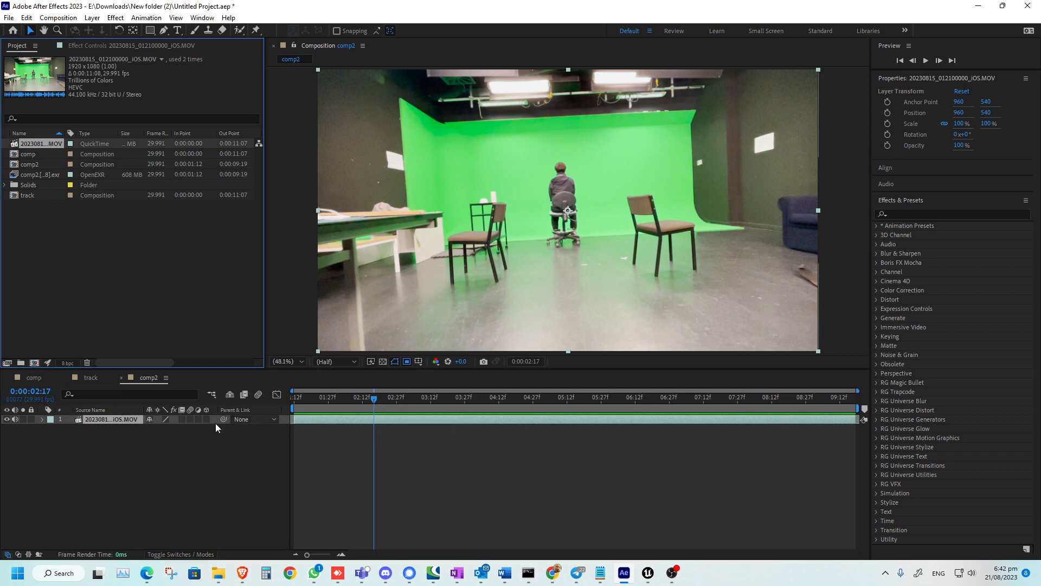
click(361, 404)
mouse_move(359, 403)
mouse_down()
mouse_move(333, 404)
mouse_move(354, 405)
mouse_move(345, 405)
mouse_up()
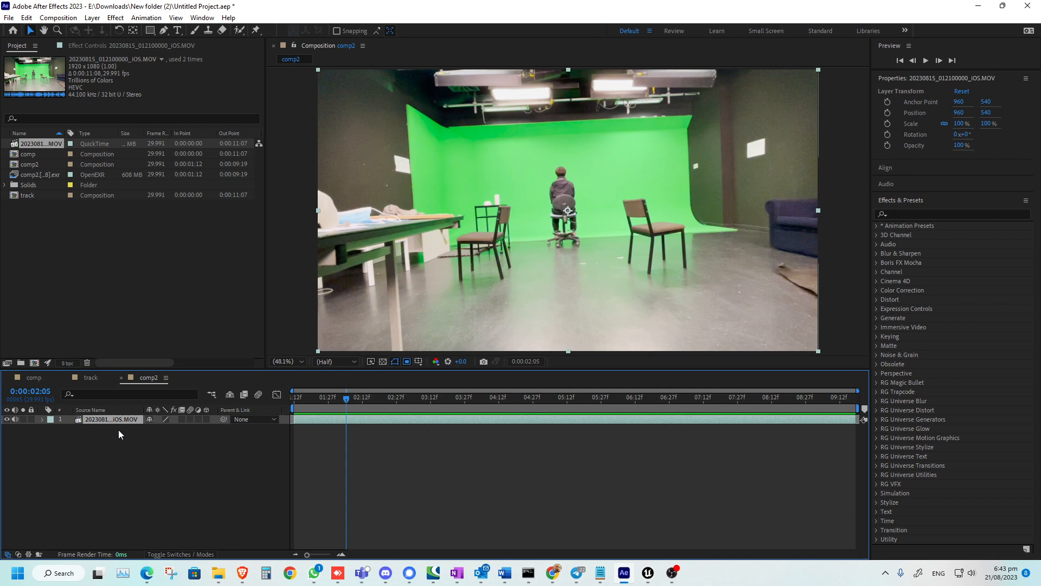
Find the Curves effect and apply it to the green-screen MOV layer
click(896, 214)
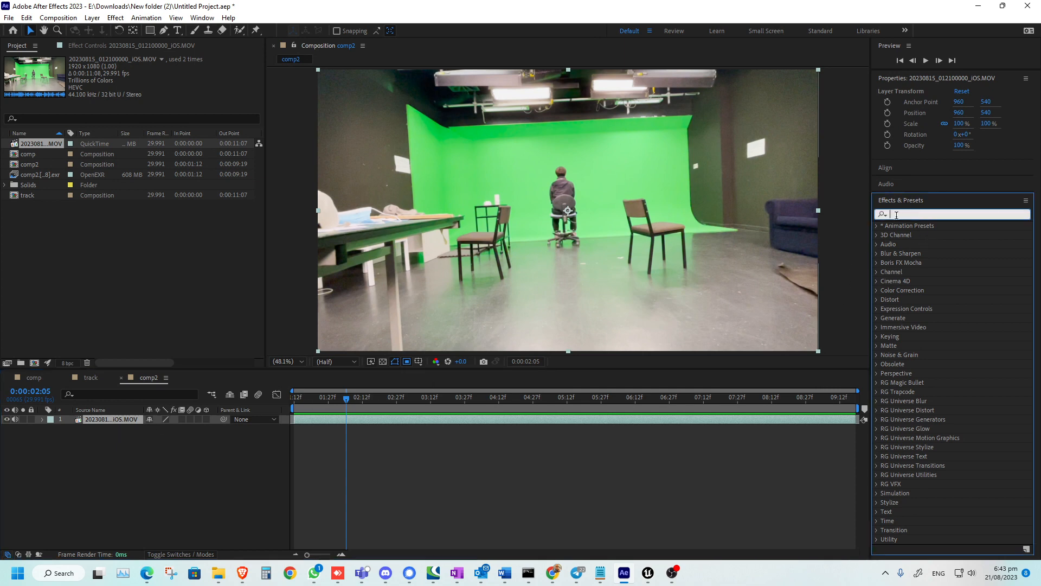
text(curve)
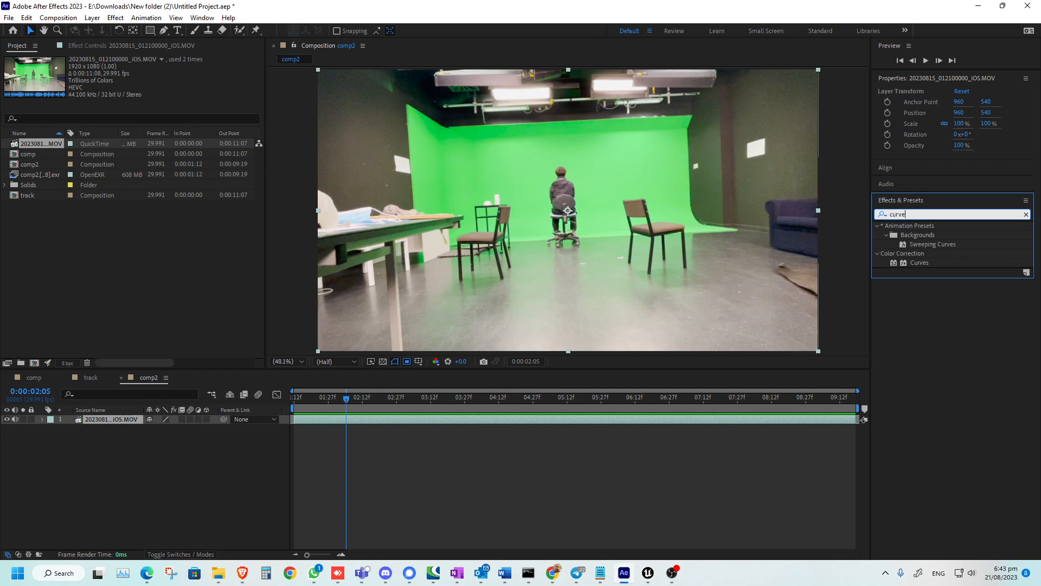
drag(919, 263, 576, 292)
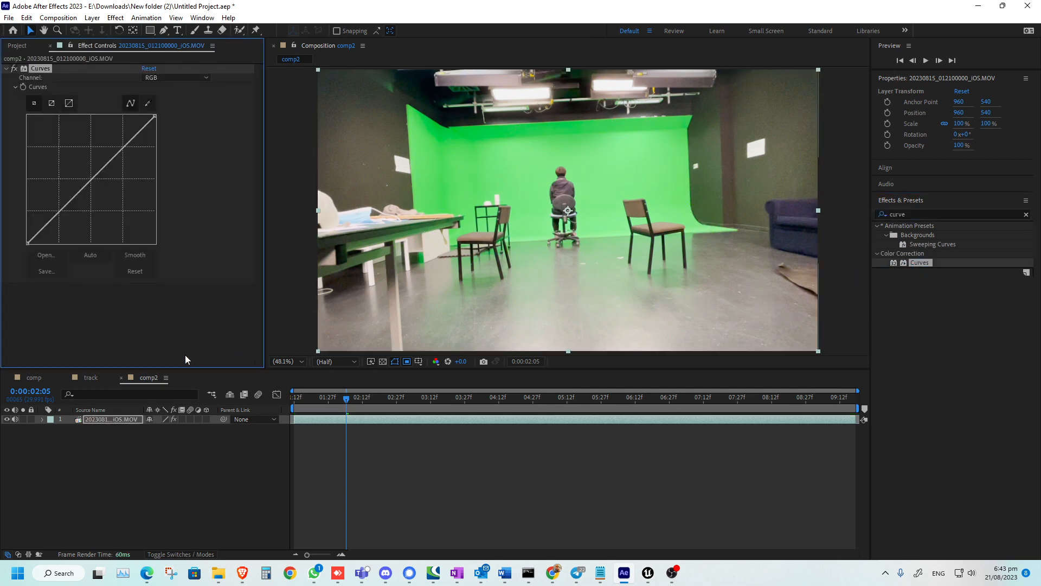
Shape the RGB curve into an S that darkens the shadows and brightens the highlights for stronger contrast
drag(85, 193, 76, 218)
drag(111, 183, 92, 167)
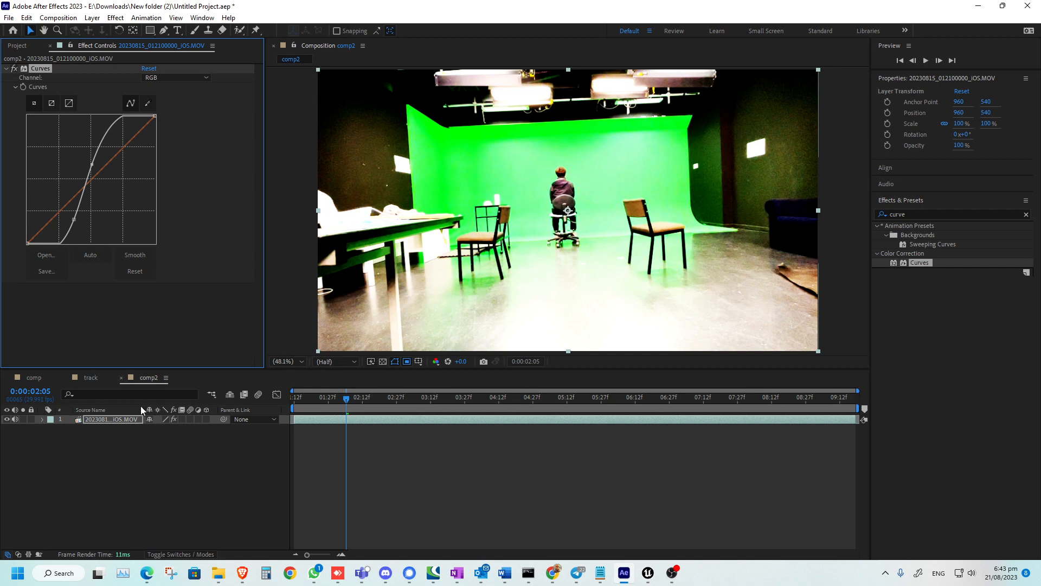
drag(92, 165, 91, 165)
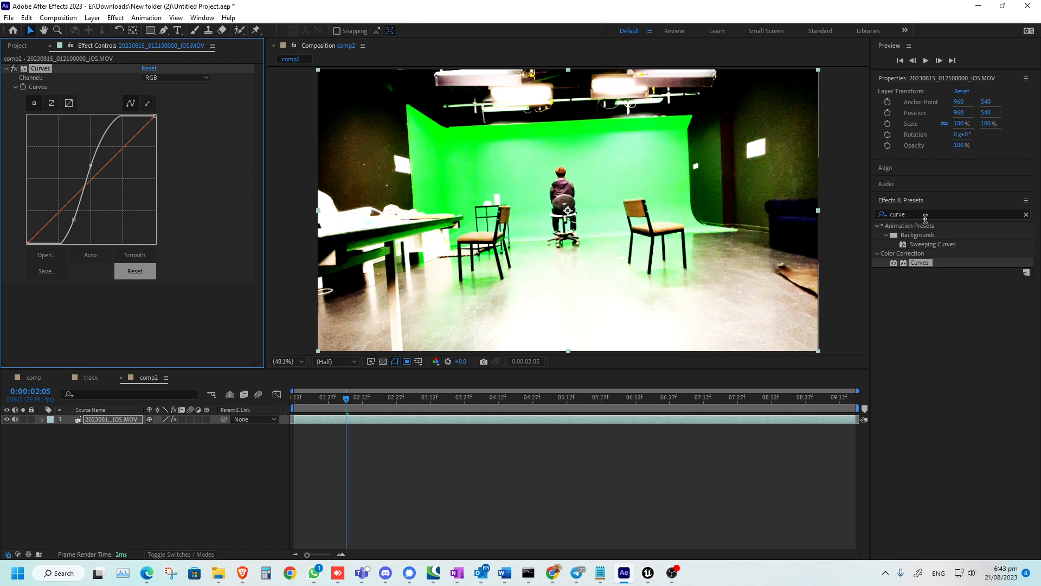
drag(90, 165, 95, 169)
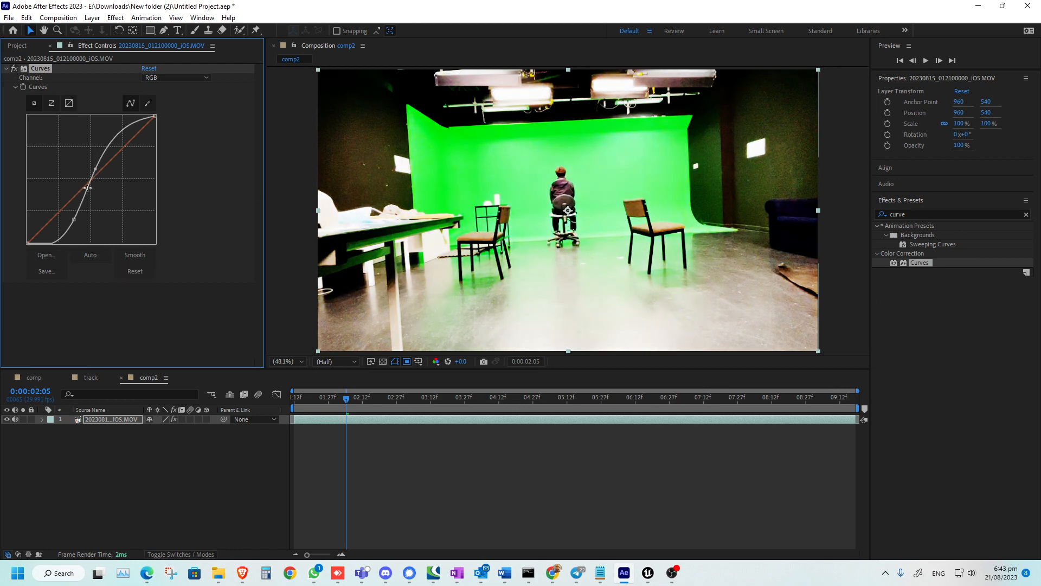
drag(73, 220, 70, 220)
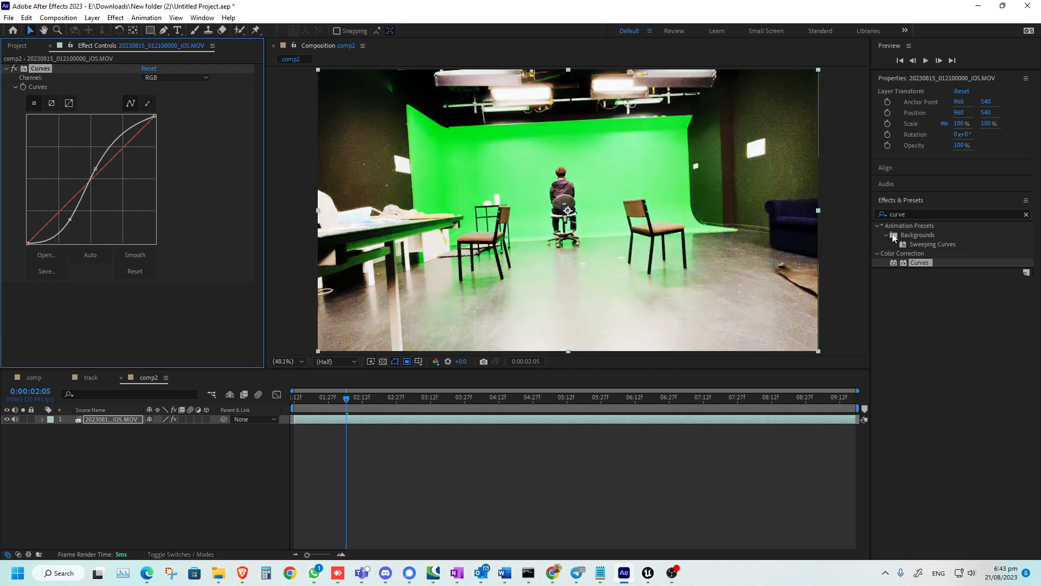
Apply Unsharp Mask to the footage layer with radius 9.7 and a higher amount, and collapse both effects' settings
click(913, 213)
text(uns)
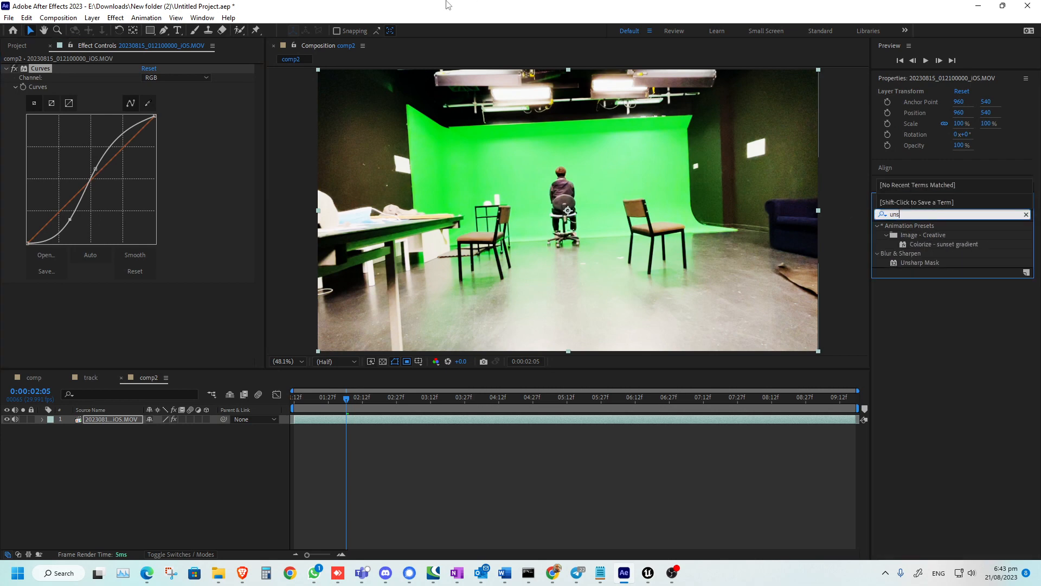
text(har)
drag(925, 235, 111, 420)
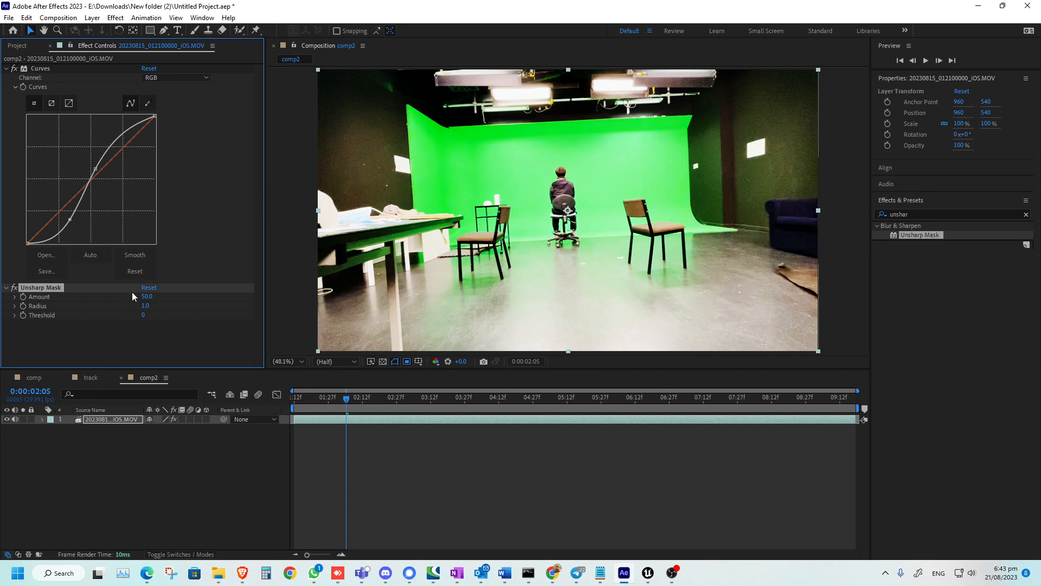
mouse_move(146, 306)
mouse_down()
mouse_move(199, 307)
mouse_move(145, 297)
mouse_up()
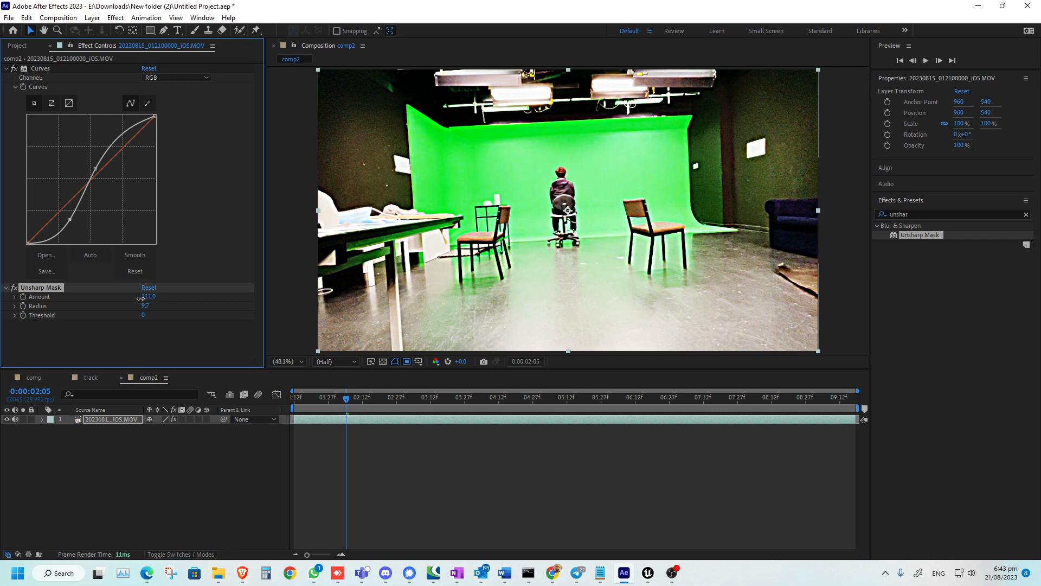
ctrl+click(7, 69)
click(121, 421)
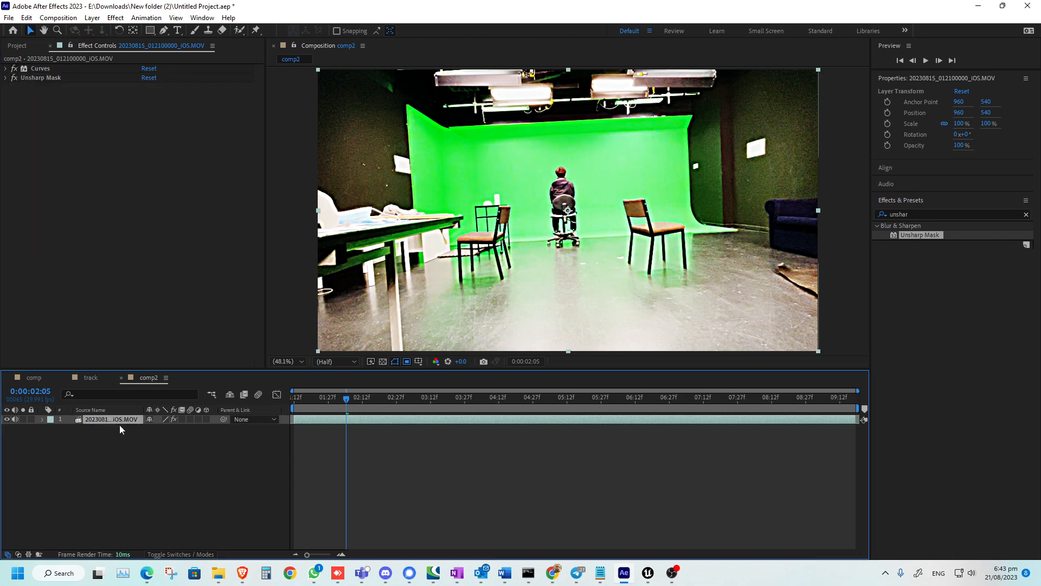
click(69, 18)
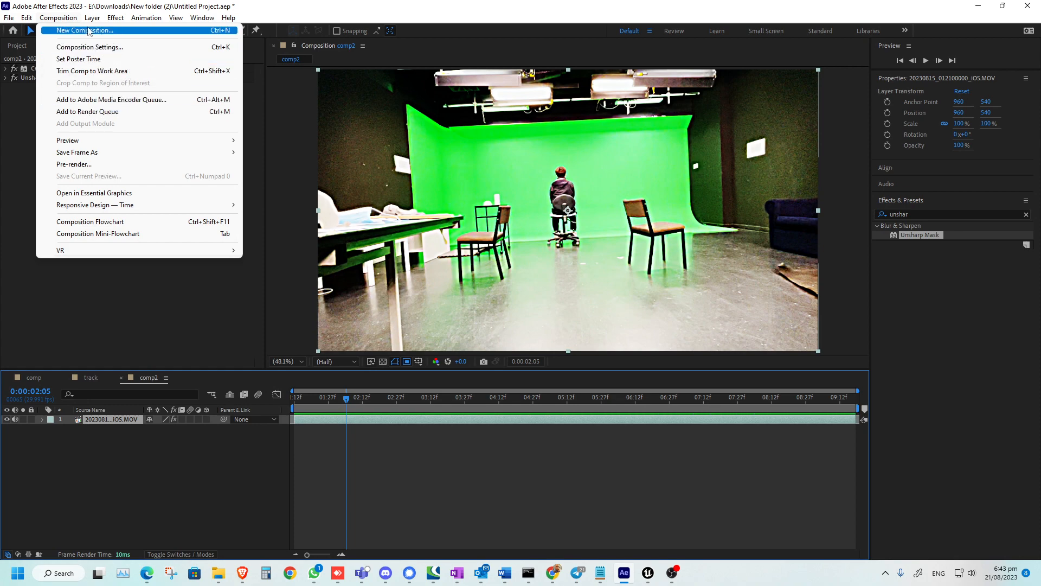
mouse_move(95, 23)
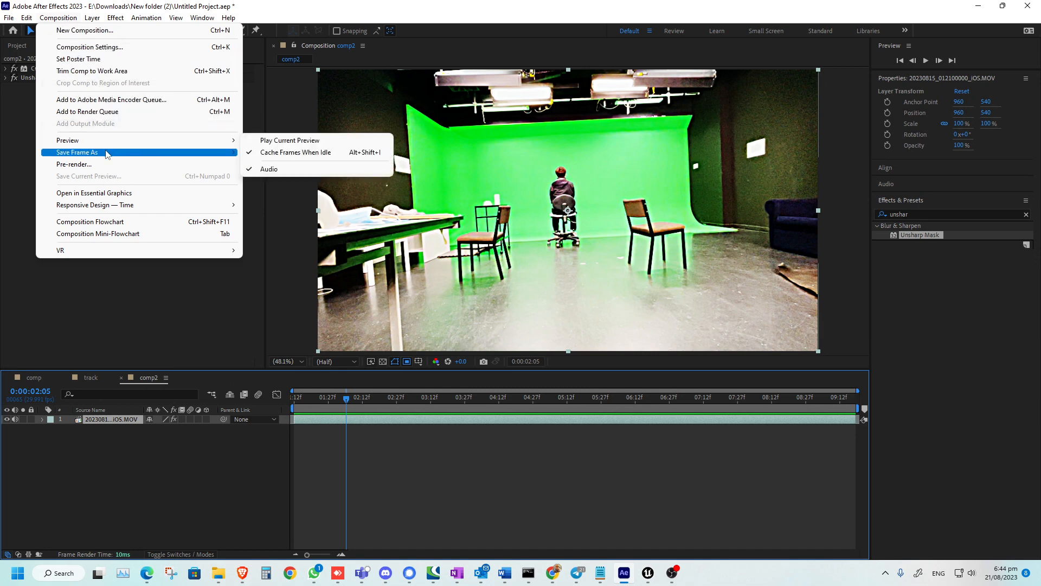
click(119, 276)
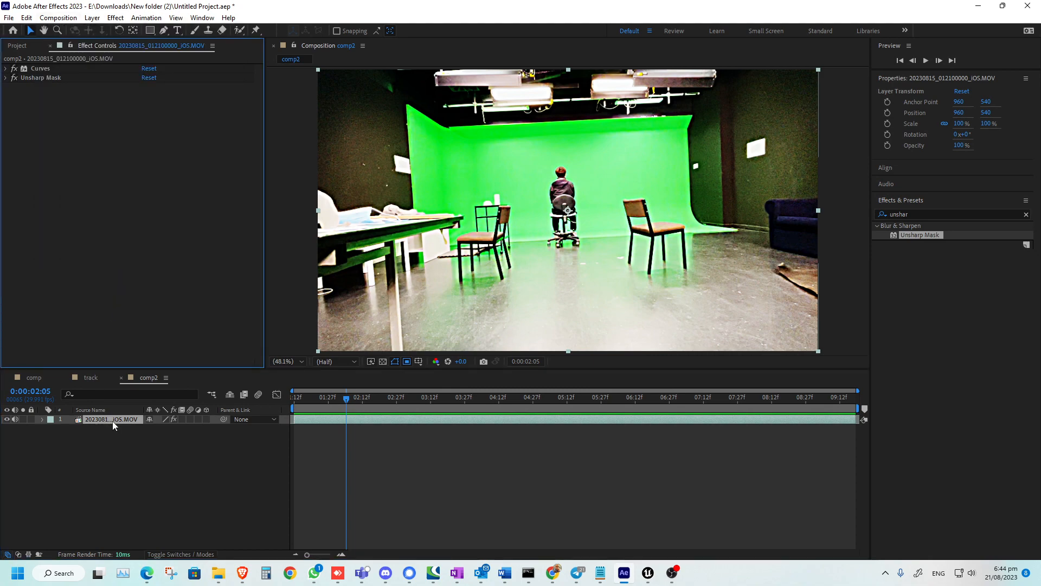
click(111, 420)
key(ctrl+shift+c)
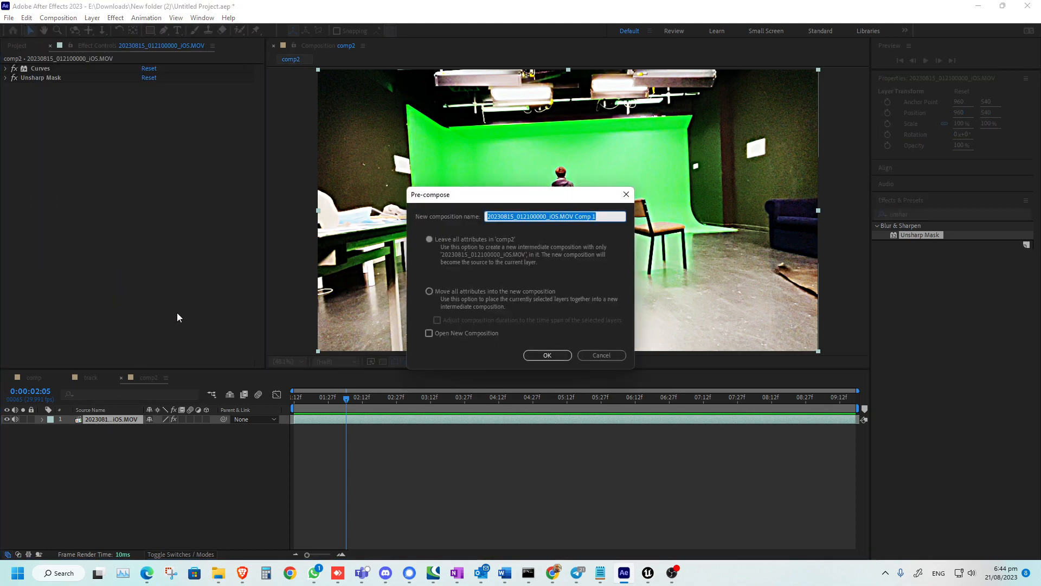
key(Escape)
click(115, 18)
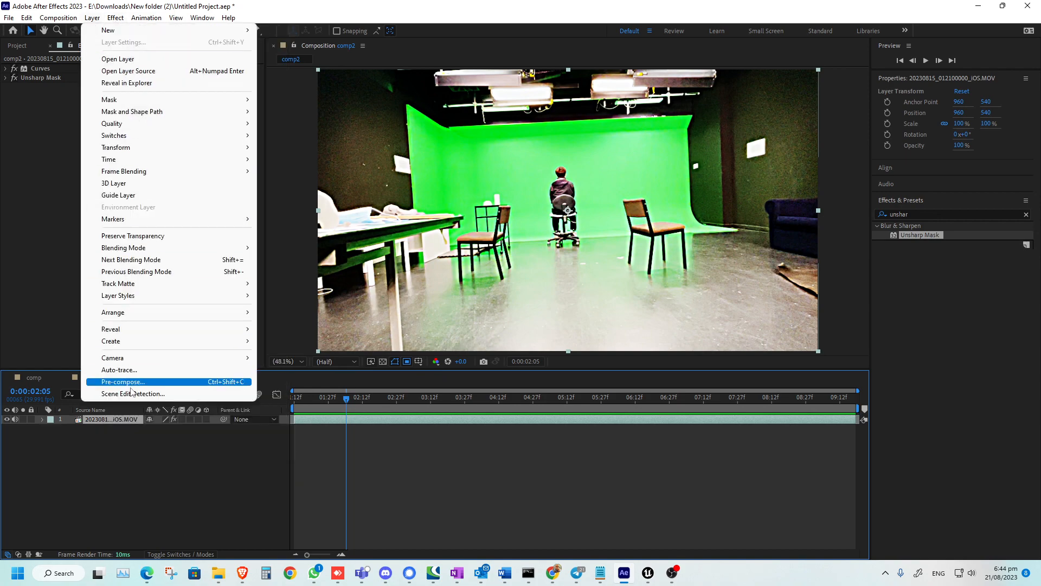
click(104, 419)
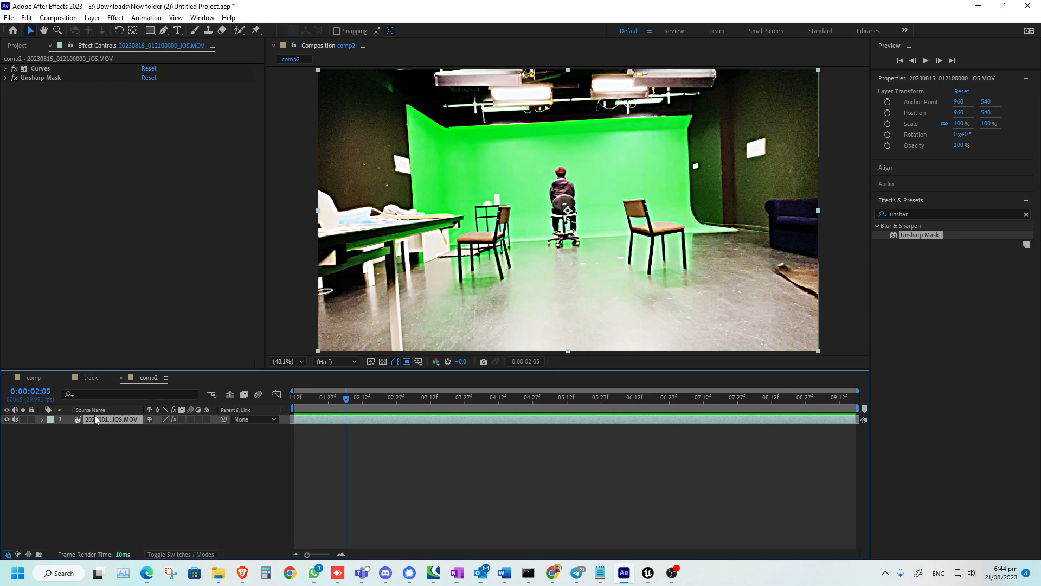
At 0:00:01:12, draw a closed Pen mask loosely around the seated person and the office chair
drag(344, 399, 450, 396)
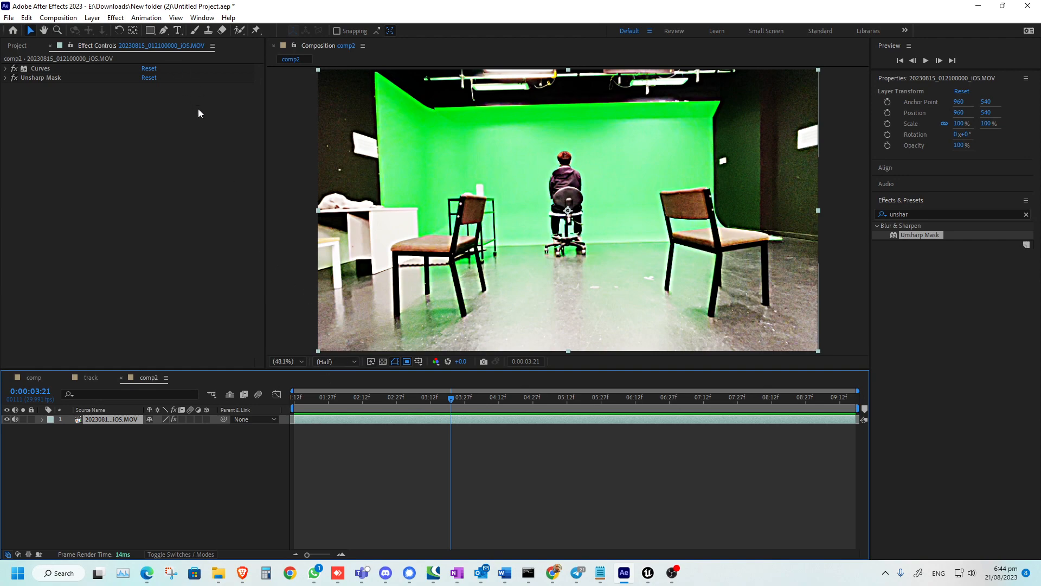
drag(578, 397, 879, 420)
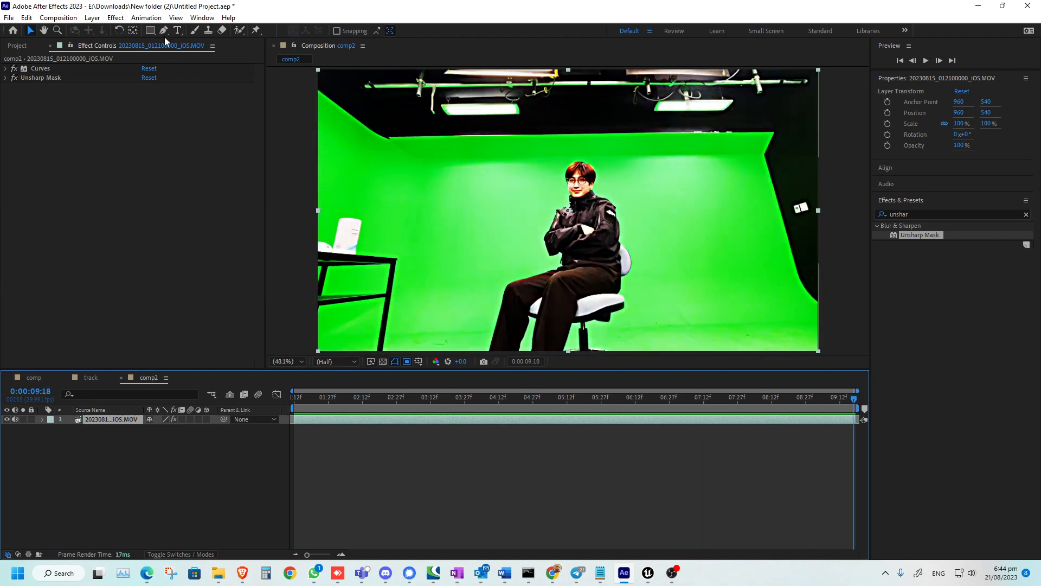
drag(442, 408, 276, 393)
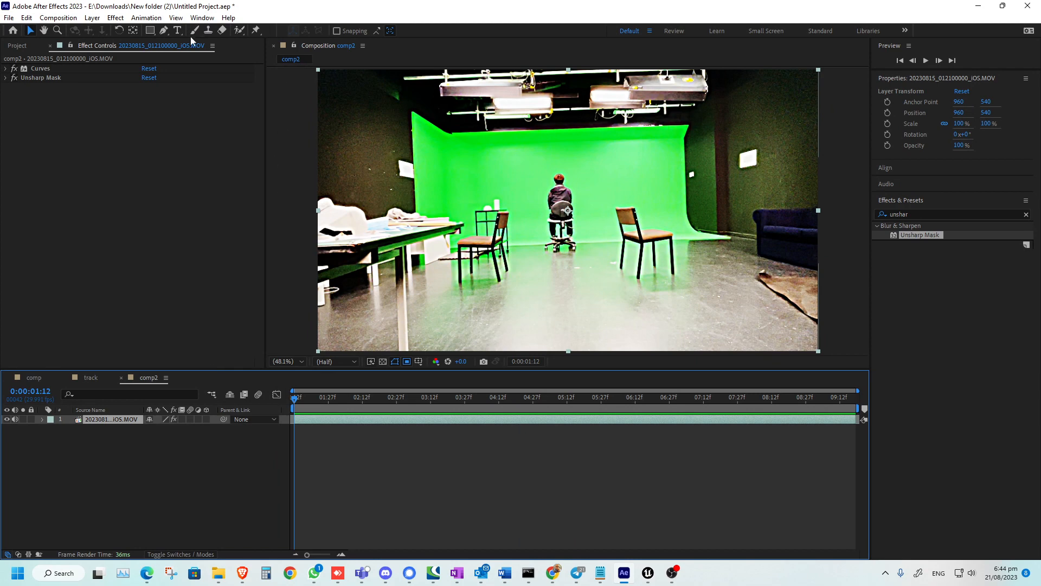
click(164, 30)
click(552, 167)
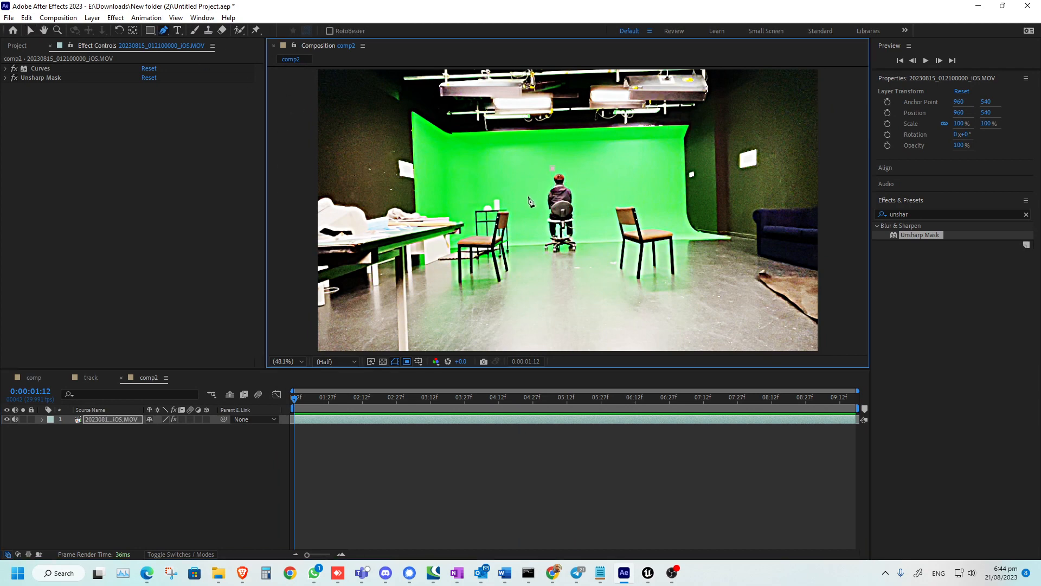
click(538, 196)
click(539, 250)
click(586, 250)
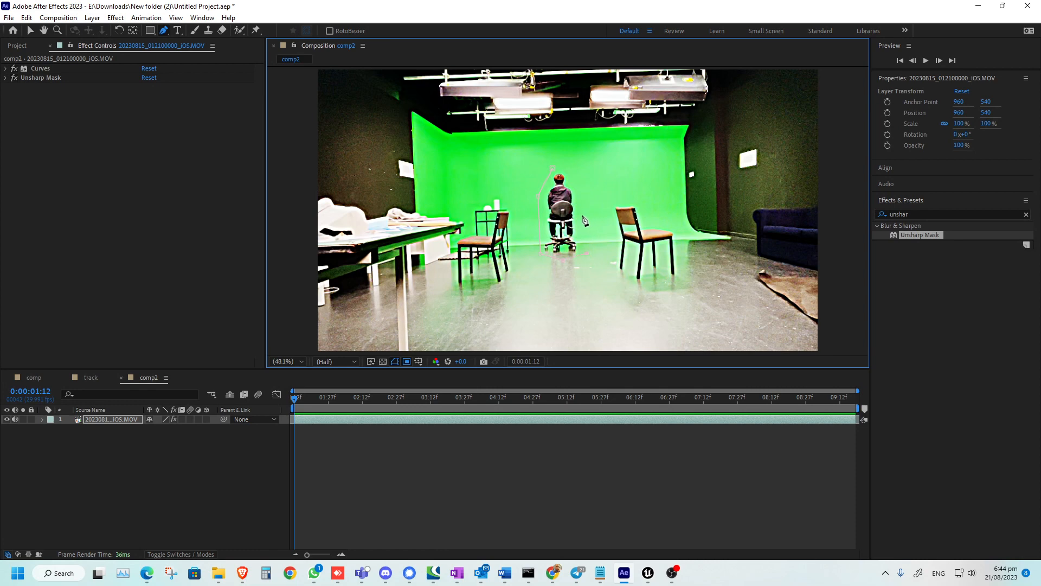
click(576, 184)
click(553, 168)
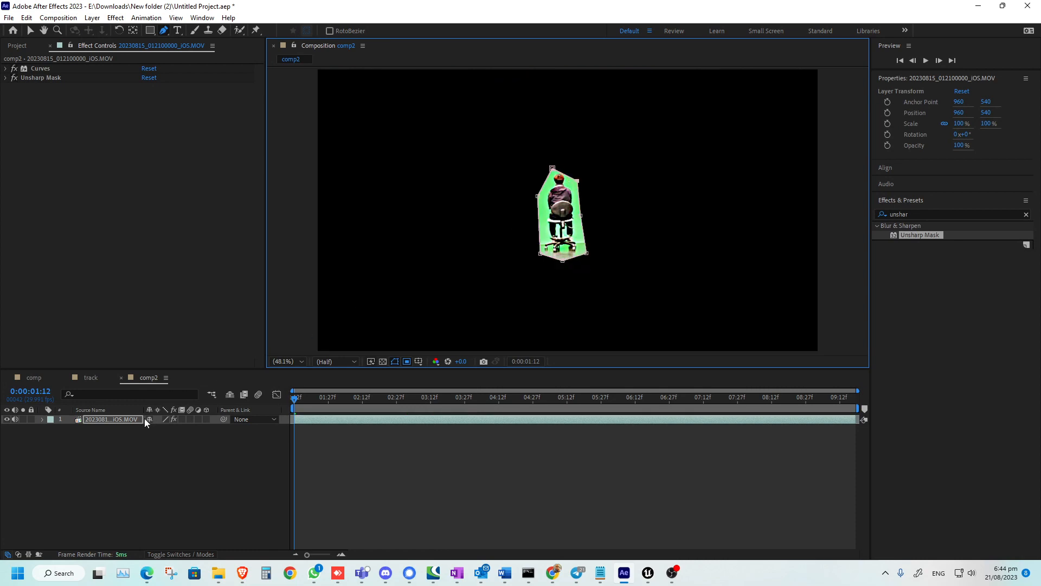
Set Mask 1's mode to None and turn on Mask Path keyframing at 0:00:01:12
click(116, 421)
key(m)
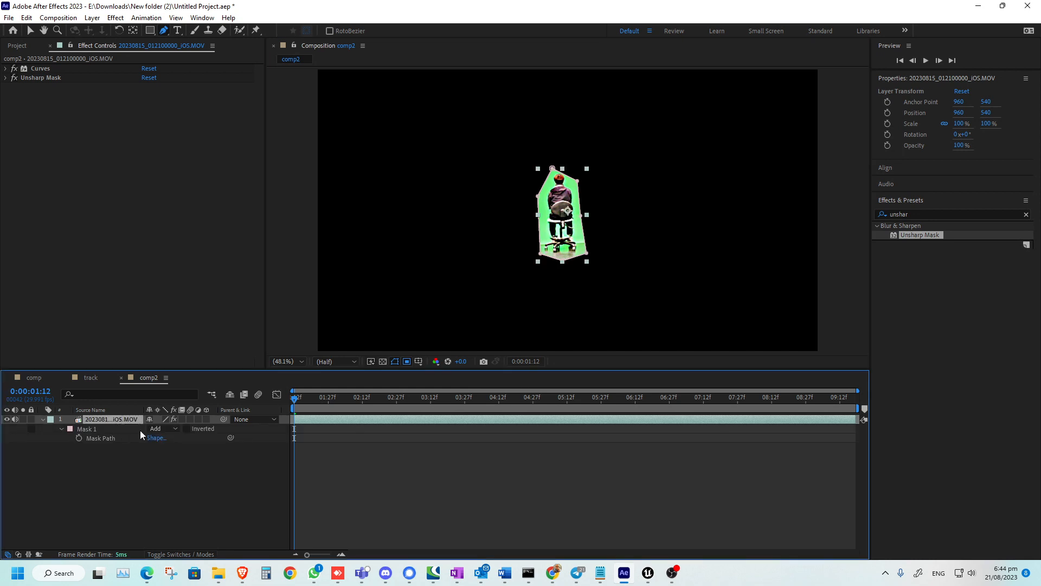
click(160, 428)
click(171, 439)
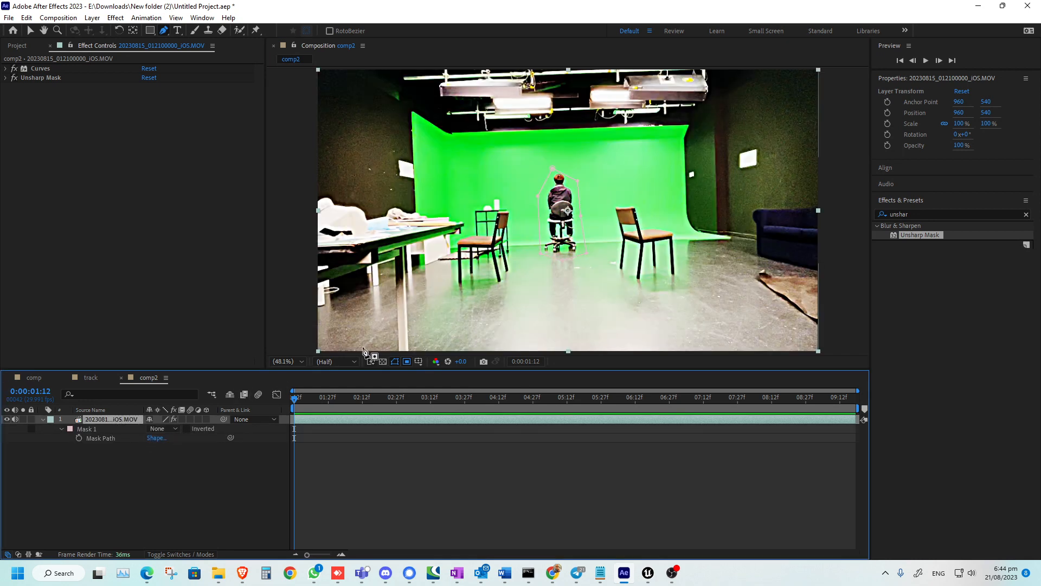
click(79, 438)
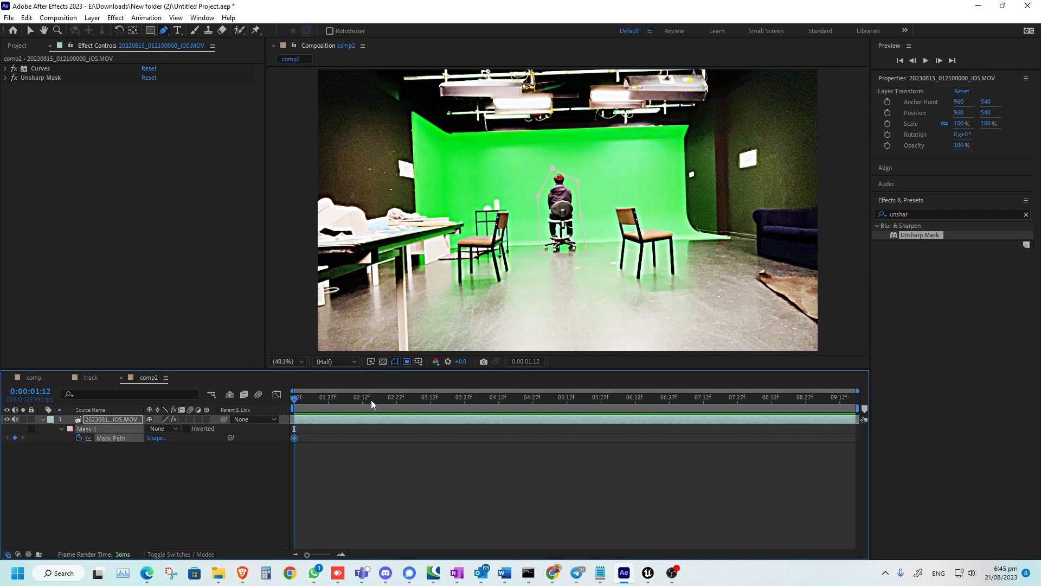
drag(371, 399, 417, 399)
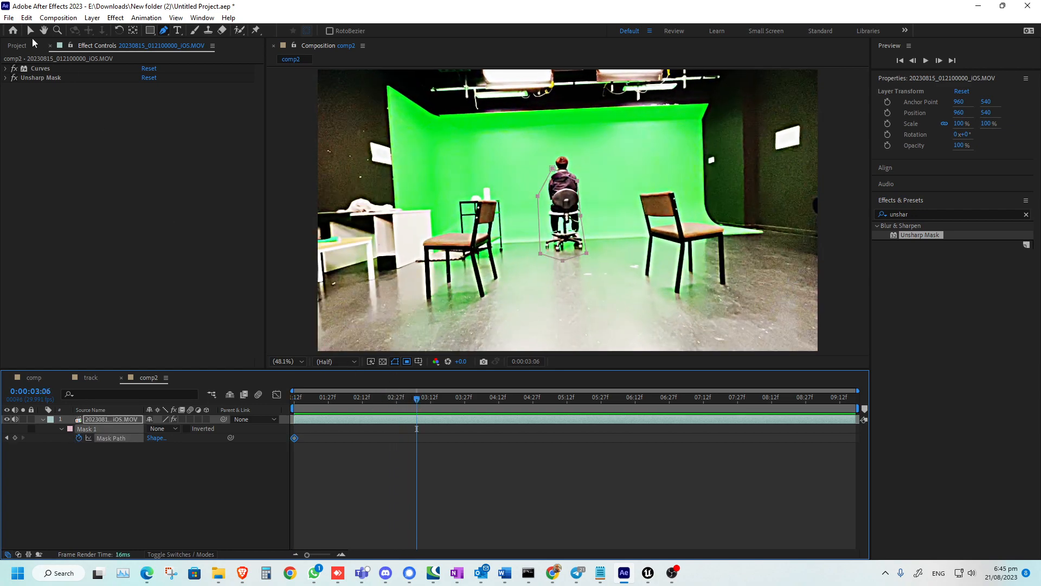
click(30, 31)
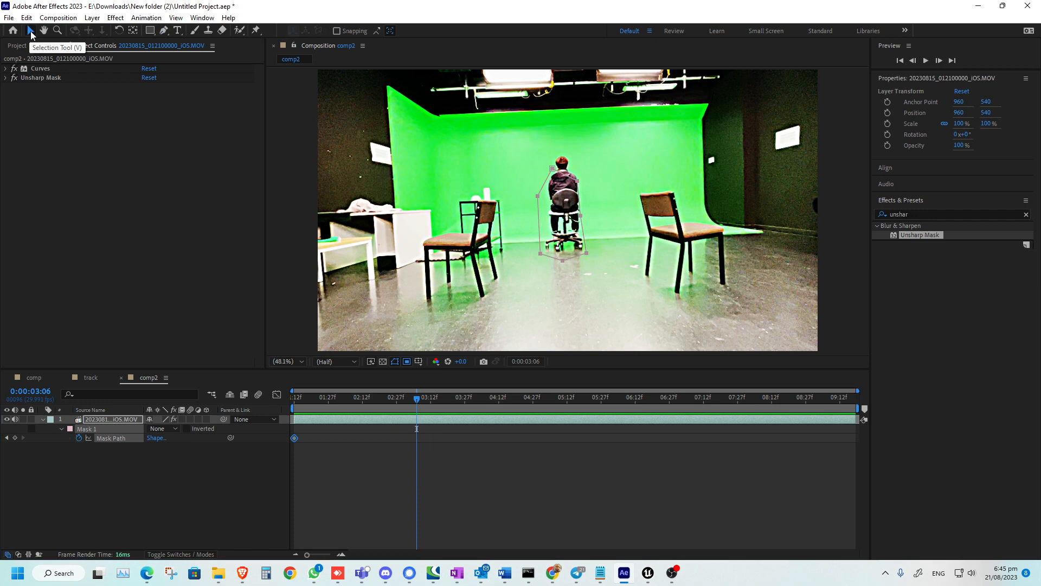
click(537, 195)
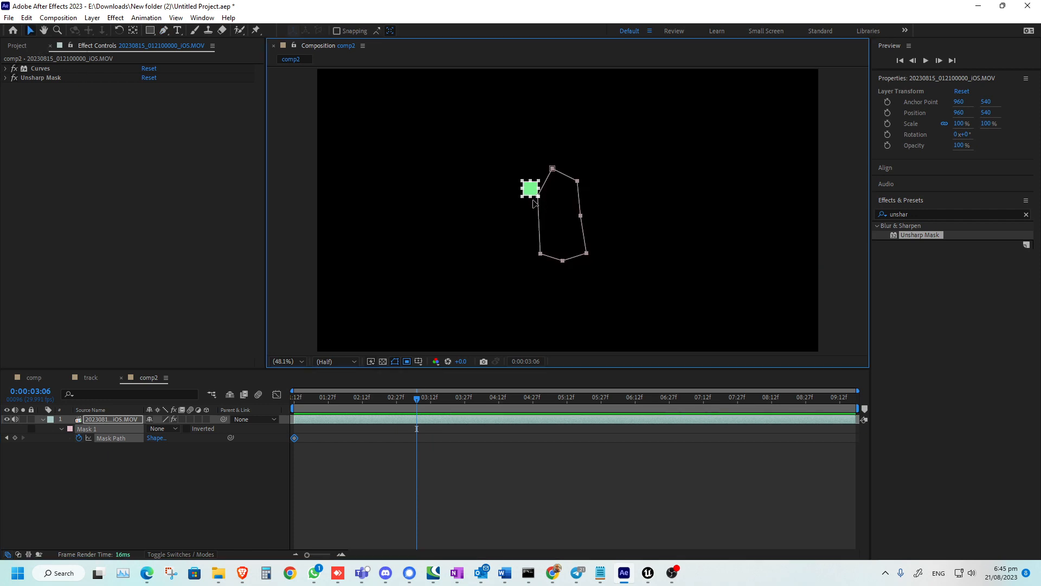
key(ctrl+z)
key(ctrl+z)
drag(522, 181, 237, 52)
drag(539, 197, 925, 428)
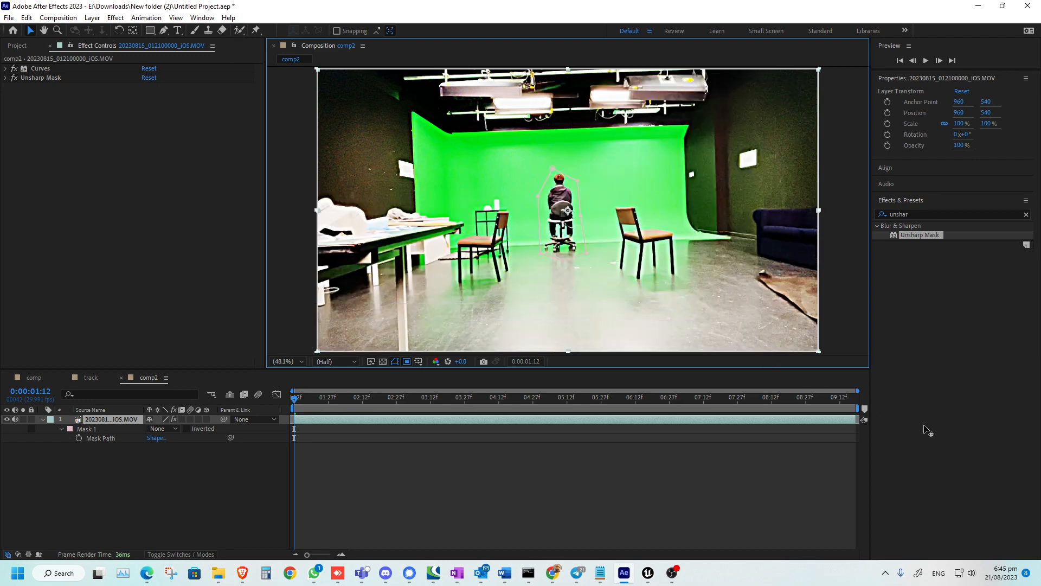
Adjust Mask 1's upper points around the person's head at 0:00:01:12 and turn Mask Path keyframing back on
click(554, 170)
click(338, 181)
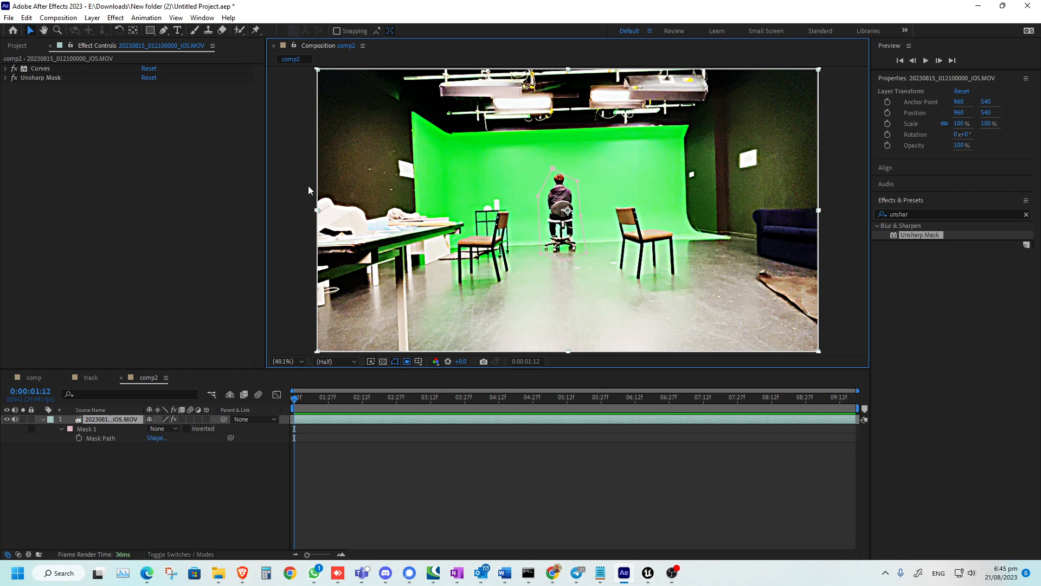
click(553, 172)
drag(577, 181, 582, 180)
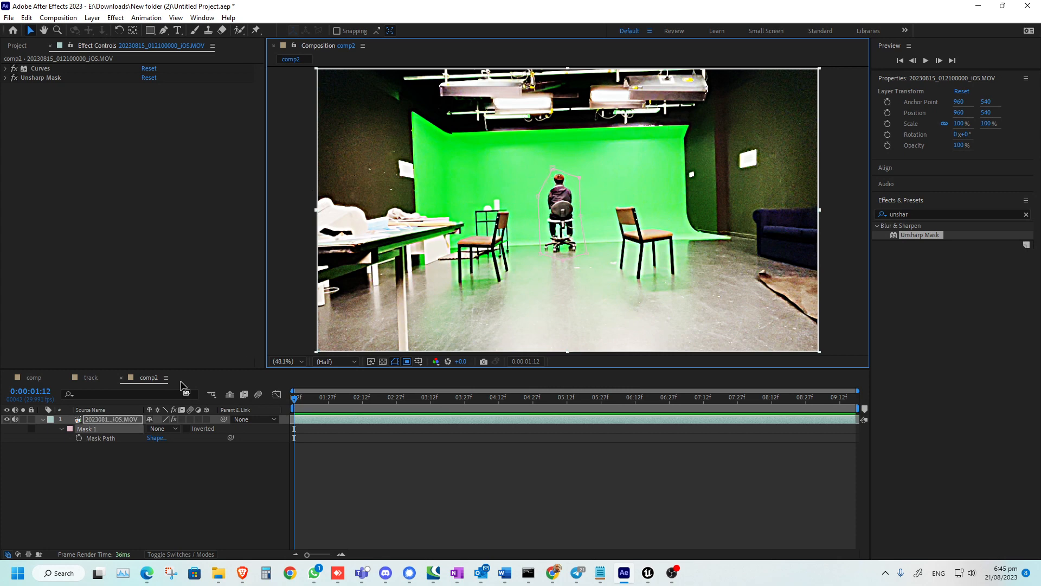
click(79, 438)
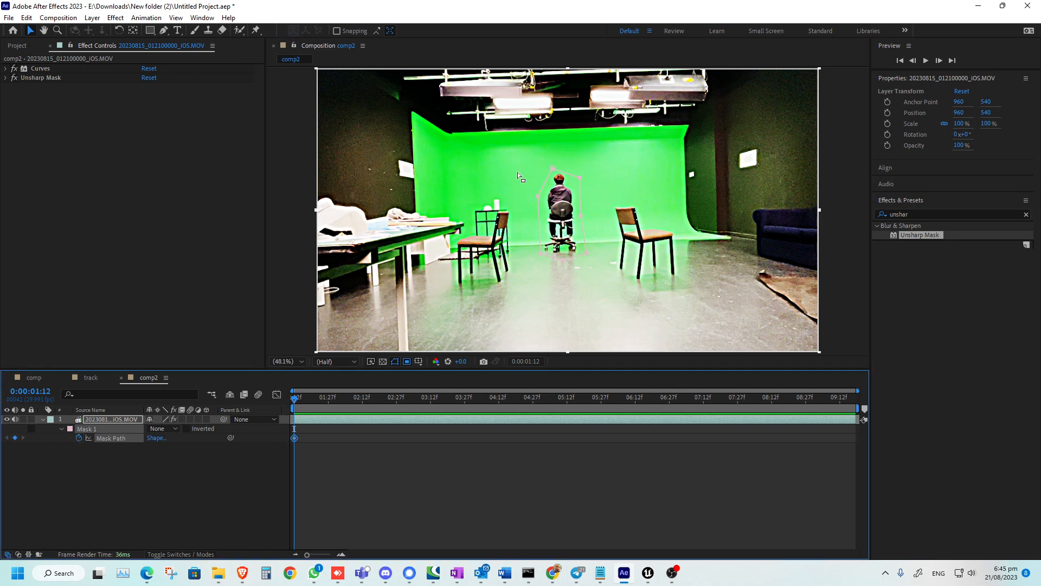
drag(552, 167, 552, 165)
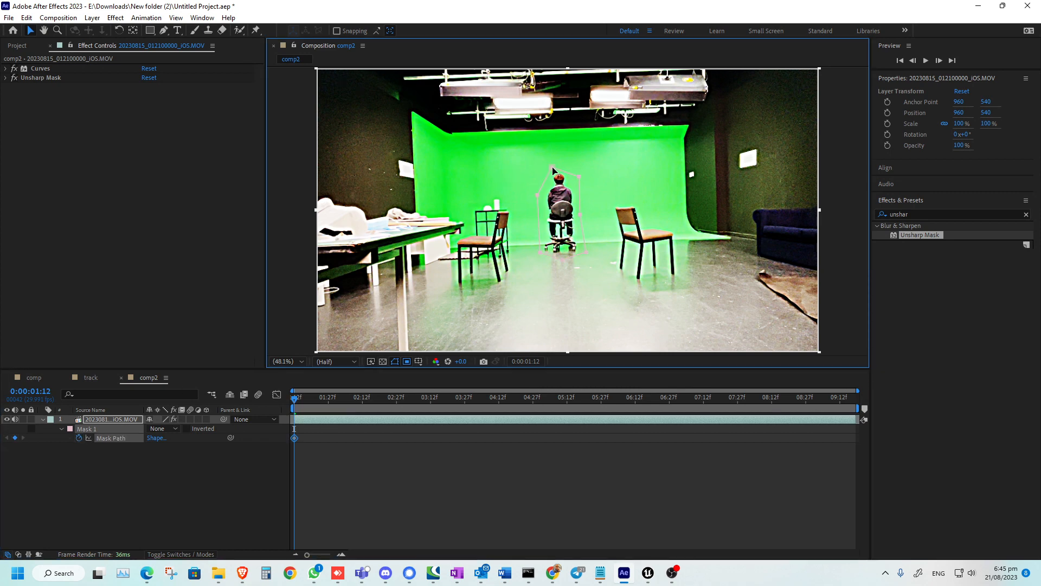
At 0:00:03:03, move the whole mask path up over the person and enlarge it to enclose the chair
click(410, 403)
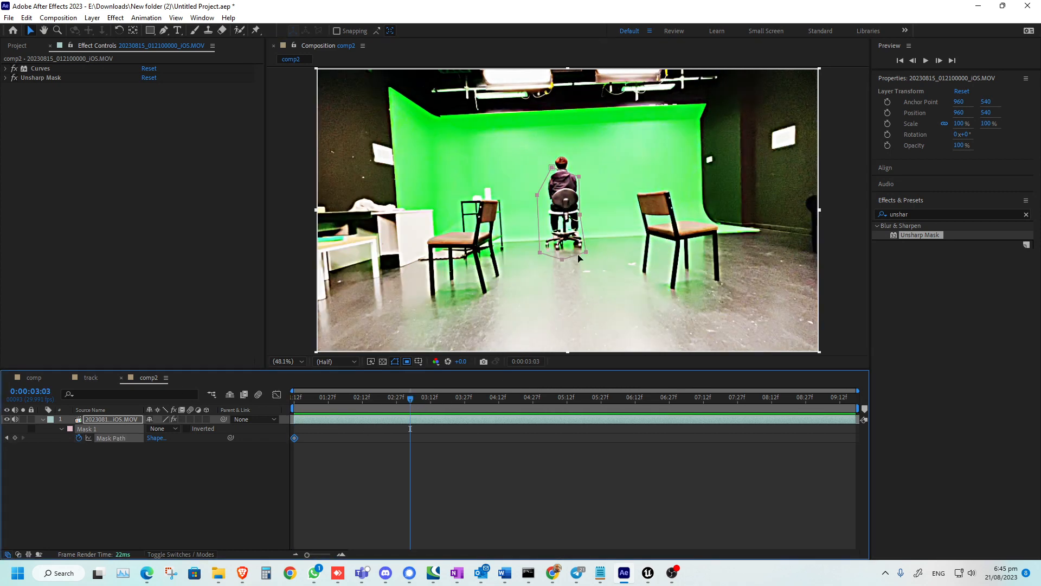
double_click(580, 219)
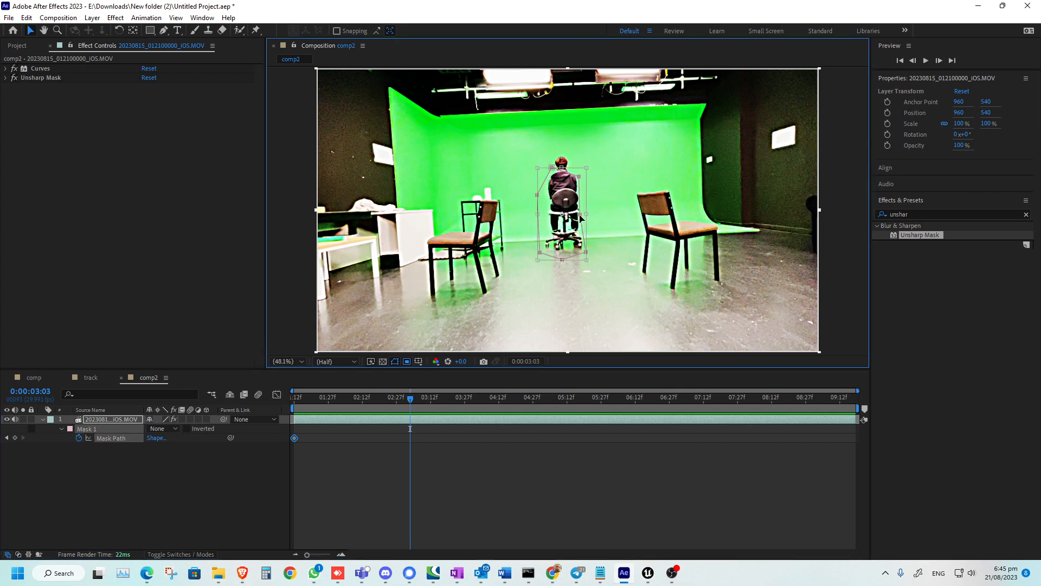
drag(580, 219, 583, 201)
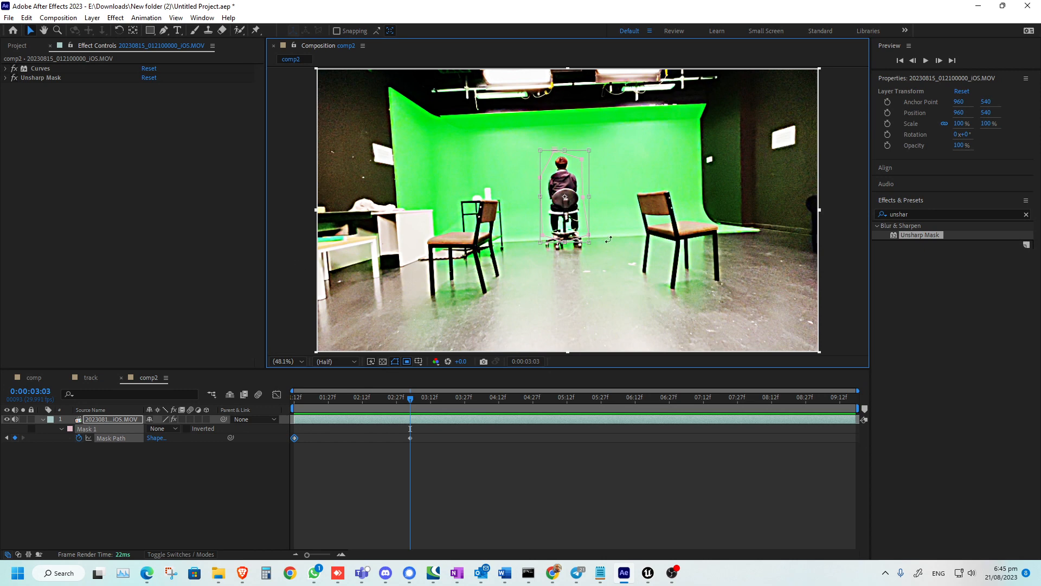
drag(589, 244, 603, 261)
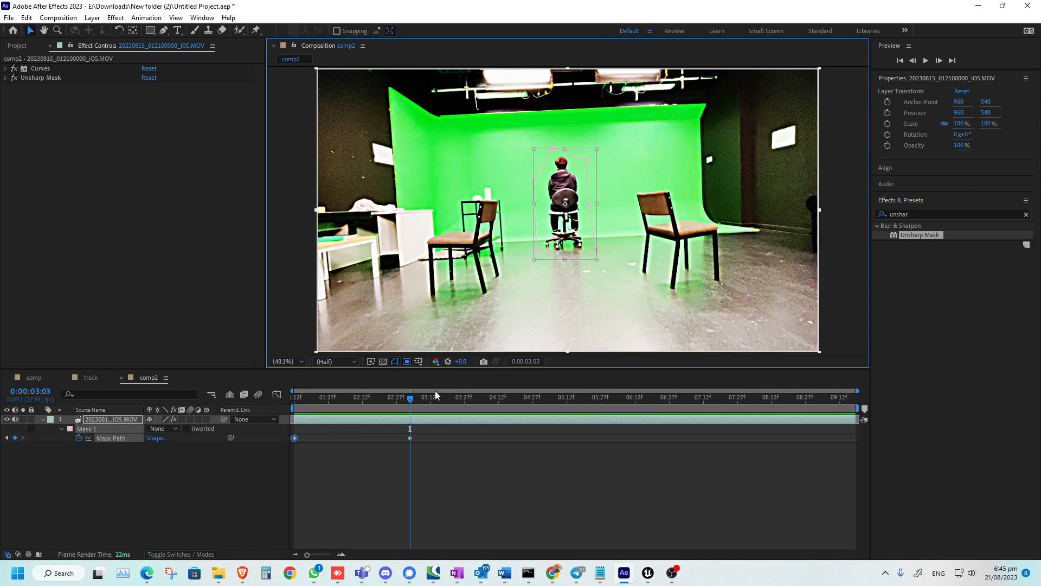
At 0:00:04:29, reshape Mask 1's points outward to surround the person's head, body and the chair's base
click(406, 399)
drag(400, 402, 537, 412)
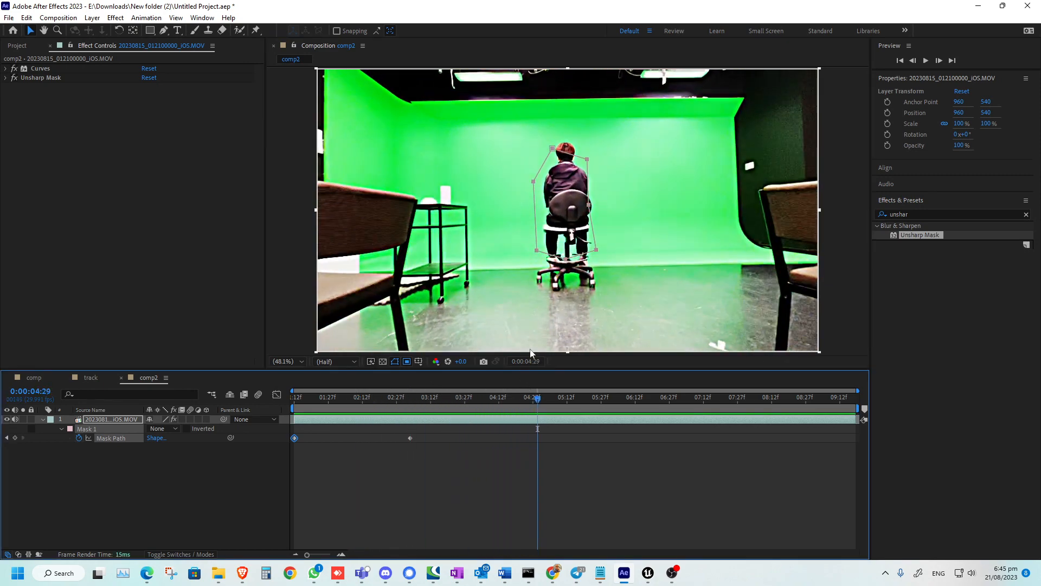
click(552, 151)
click(303, 187)
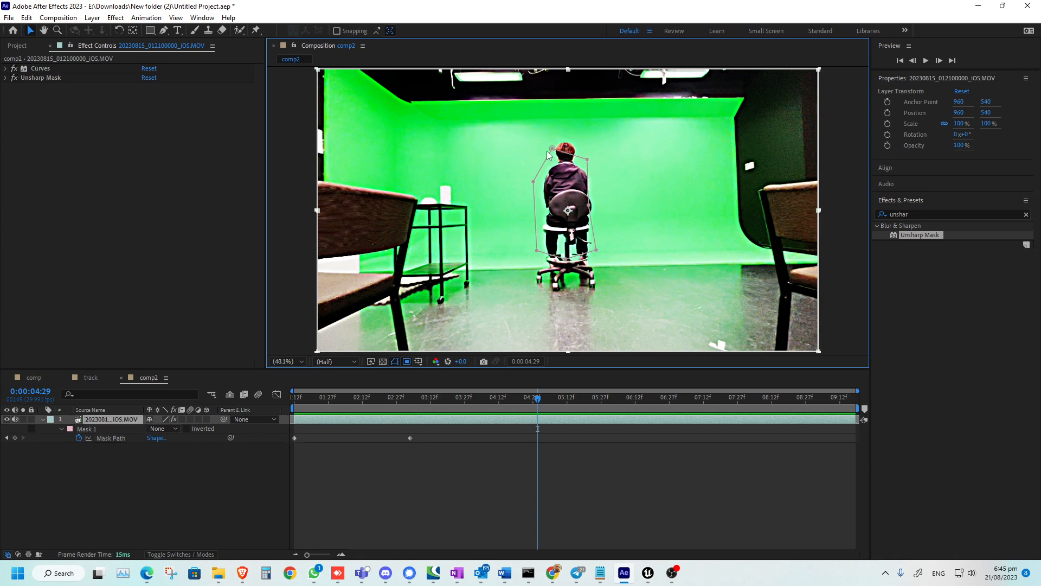
drag(552, 148, 599, 158)
drag(589, 205, 605, 207)
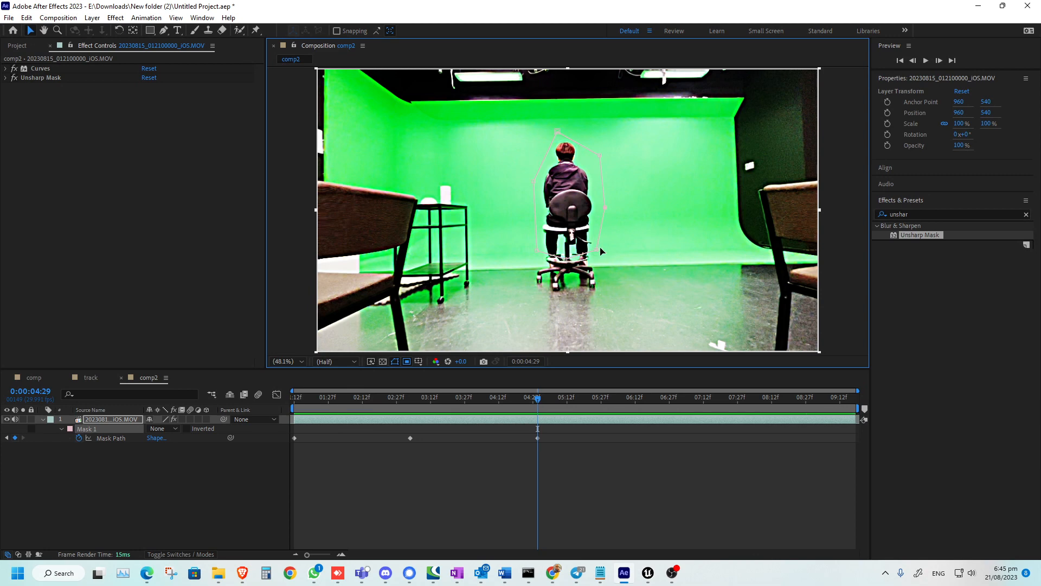
drag(596, 249, 553, 297)
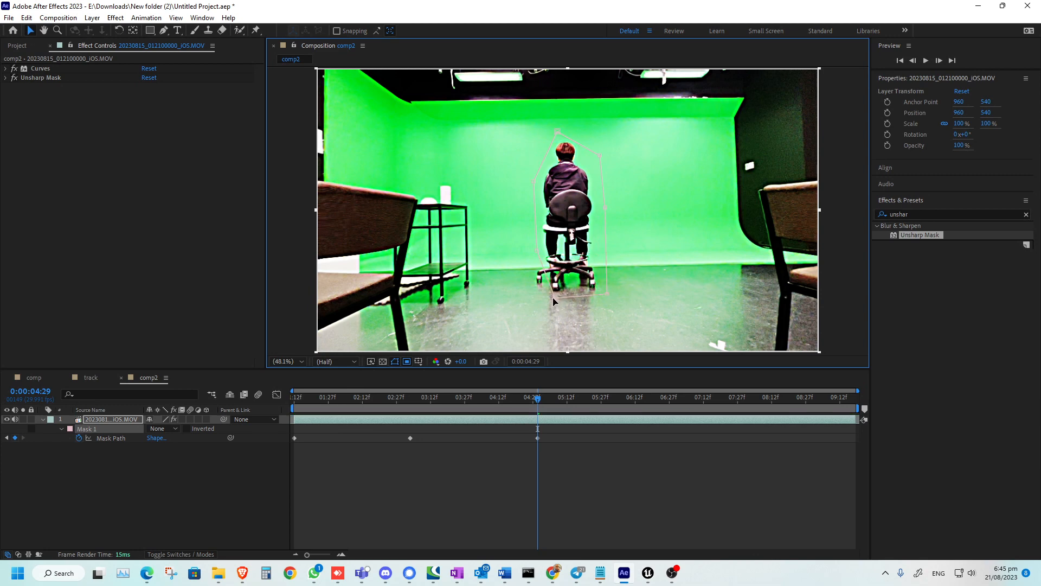
drag(538, 257, 520, 278)
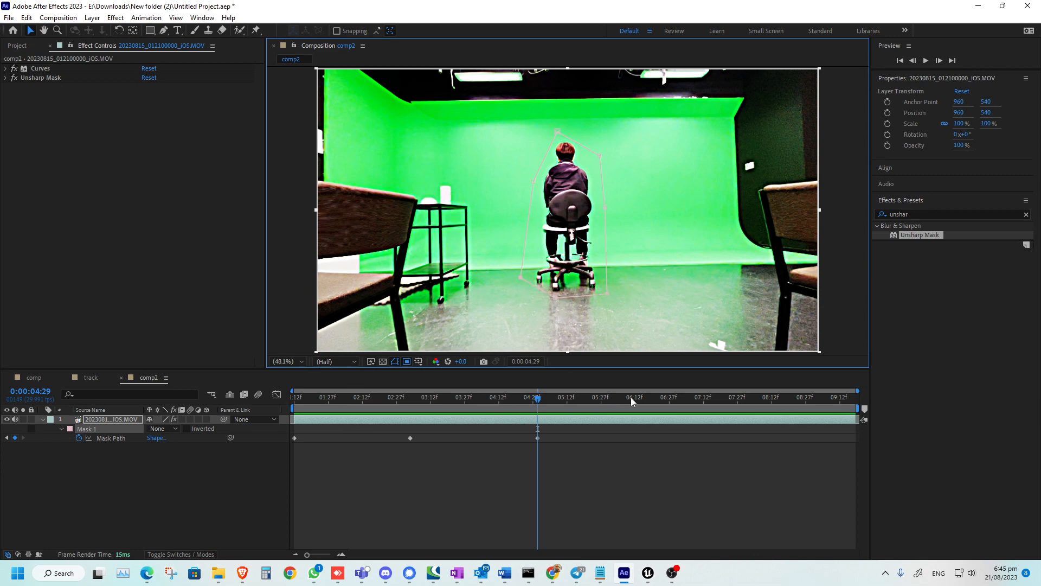
At 0:00:06:19, spread Mask 1's points loosely around the turned person, the shoes and the chair's wheels
click(645, 398)
drag(645, 402, 651, 402)
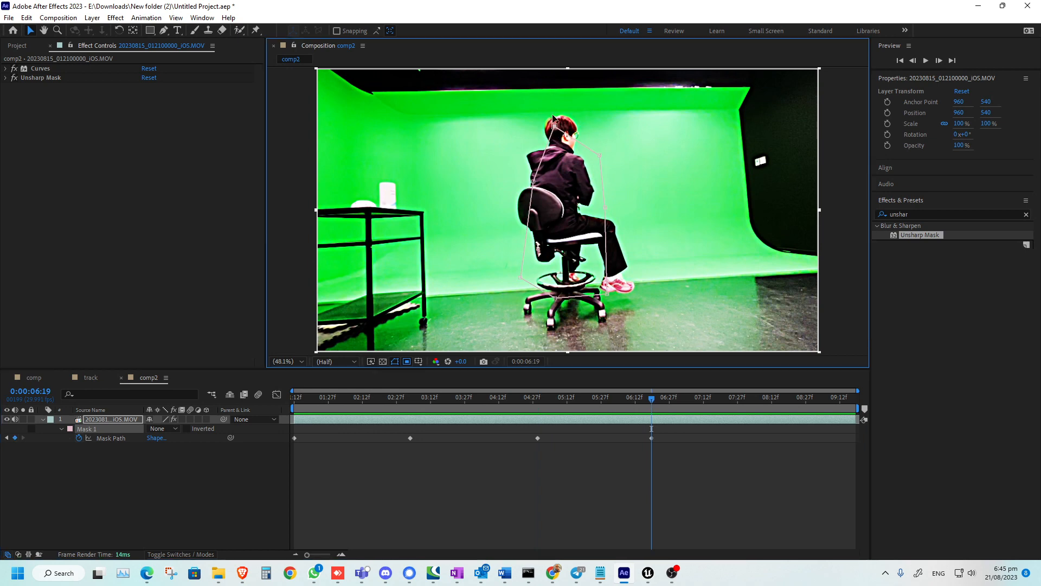
drag(557, 132, 550, 104)
drag(535, 155, 494, 151)
drag(601, 156, 617, 127)
drag(606, 207, 634, 218)
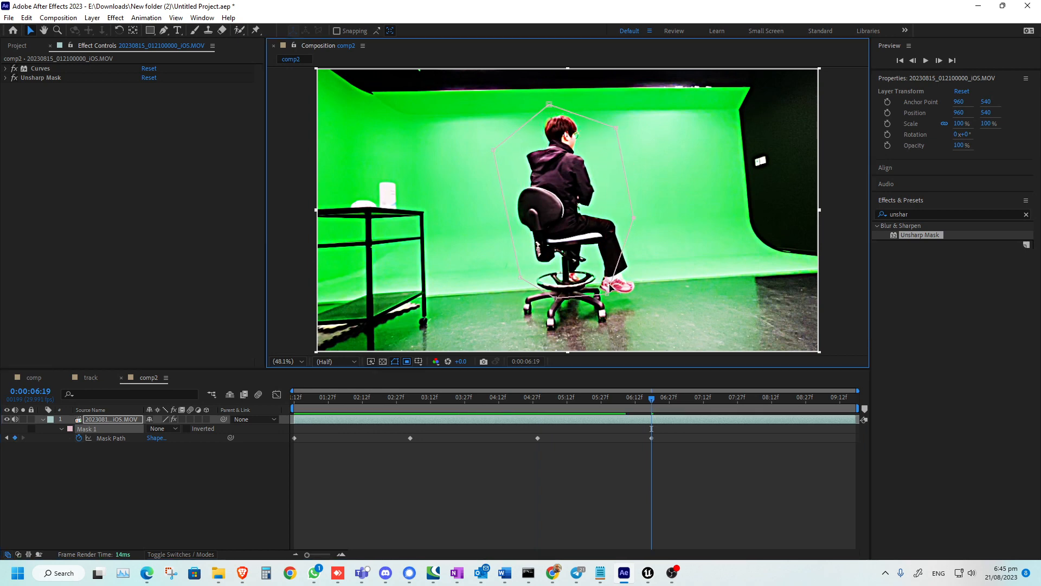
drag(607, 293, 649, 342)
drag(555, 297, 540, 335)
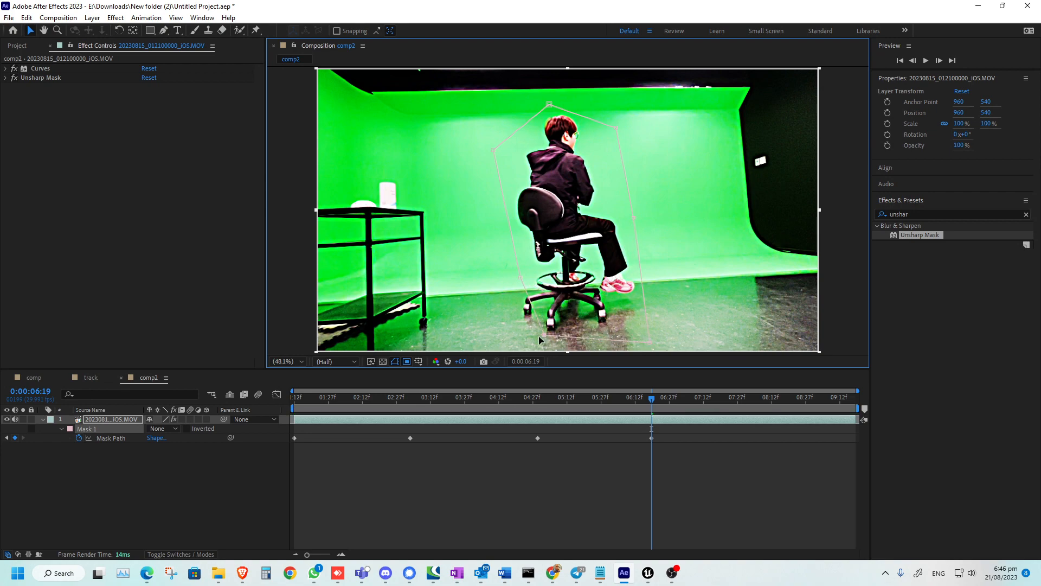
At 0:00:09:18, refit the mask to the front-facing person, lowering its top points and extending its bottom points below the frame
drag(773, 401, 861, 414)
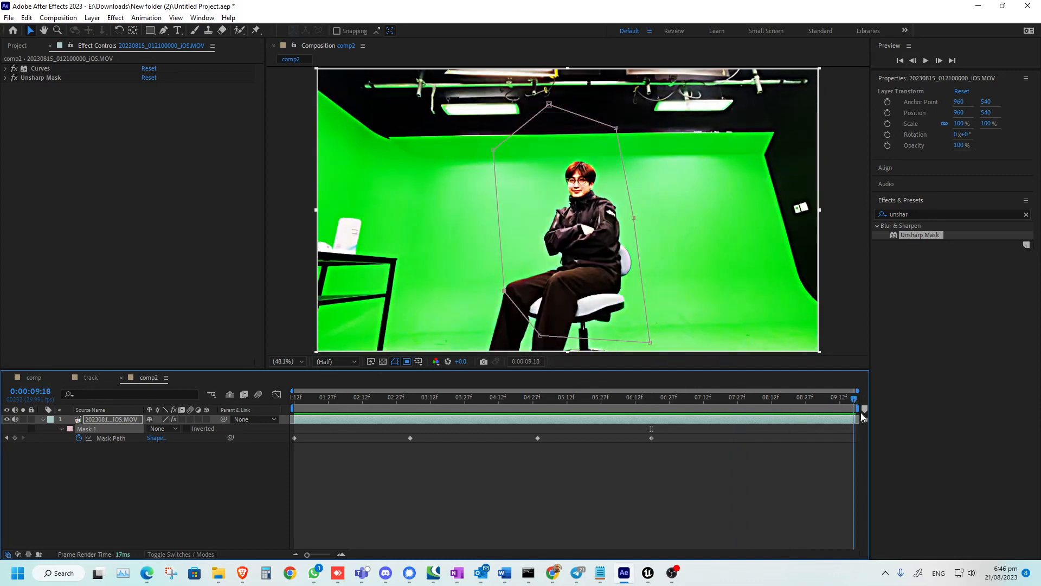
drag(540, 335, 471, 372)
drag(504, 291, 483, 297)
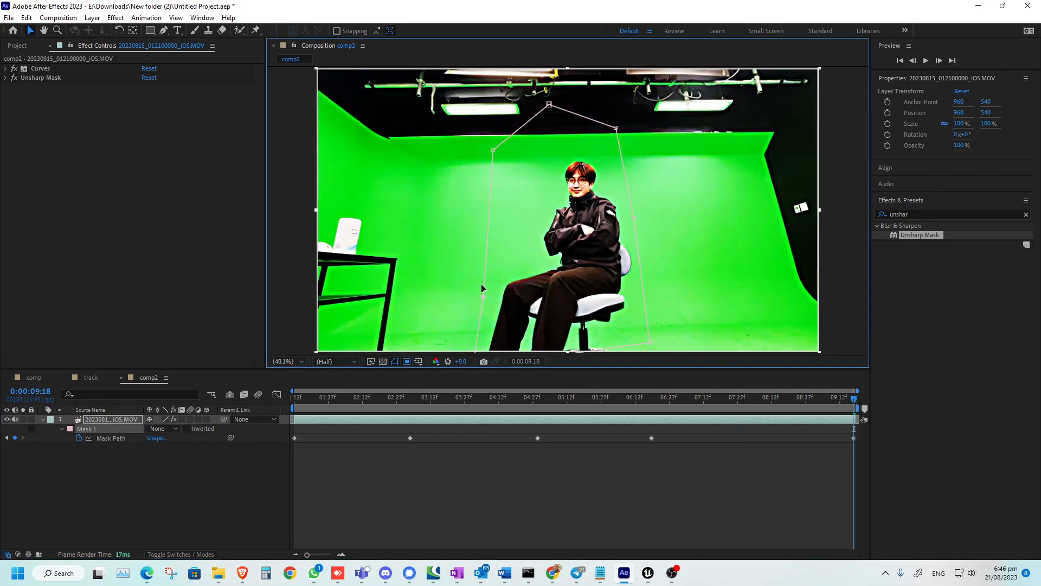
drag(494, 149, 499, 168)
drag(549, 104, 555, 145)
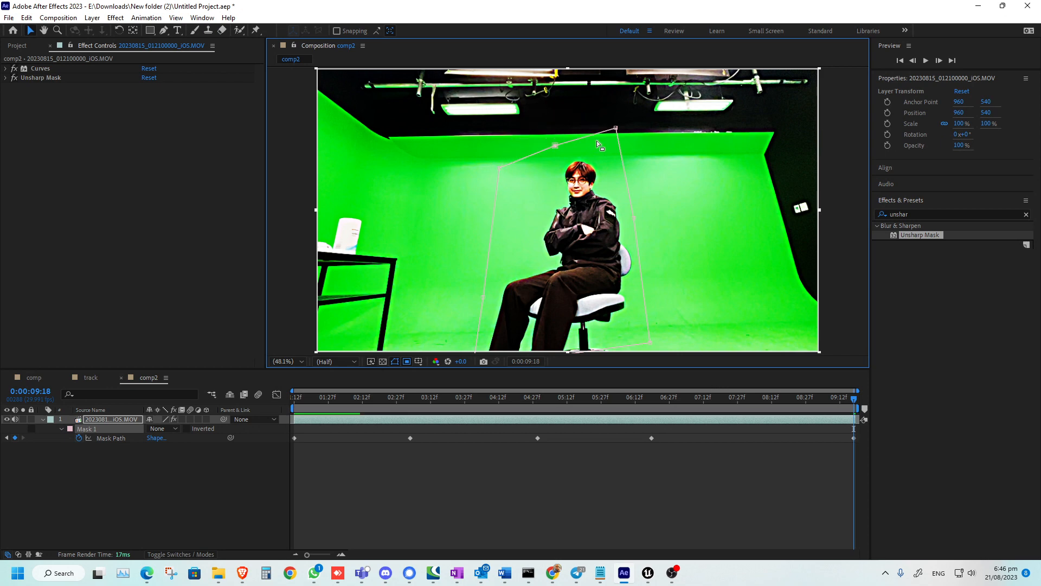
drag(615, 128, 612, 144)
drag(650, 343, 662, 352)
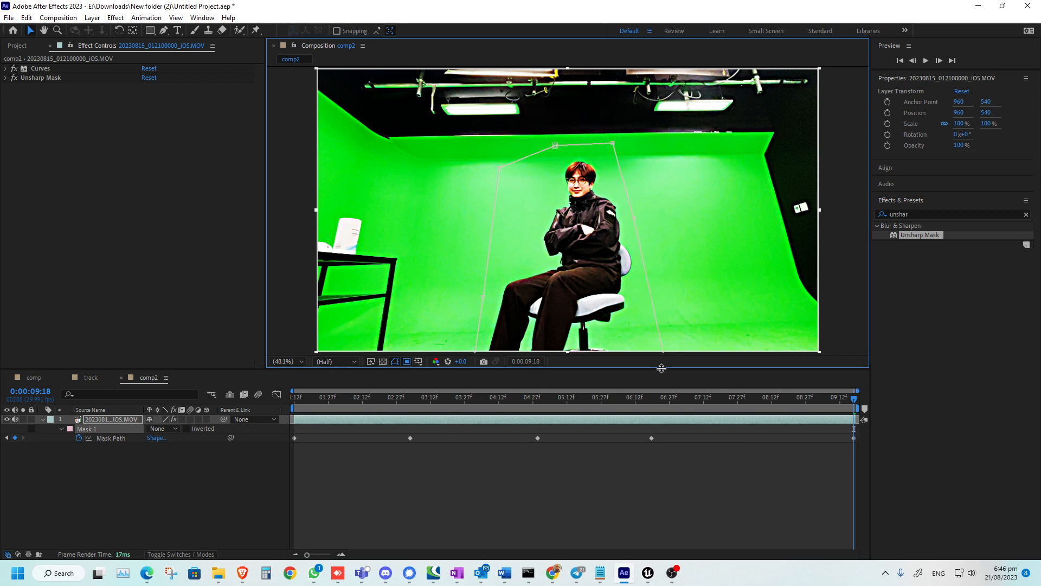
middle_drag(845, 310, 833, 277)
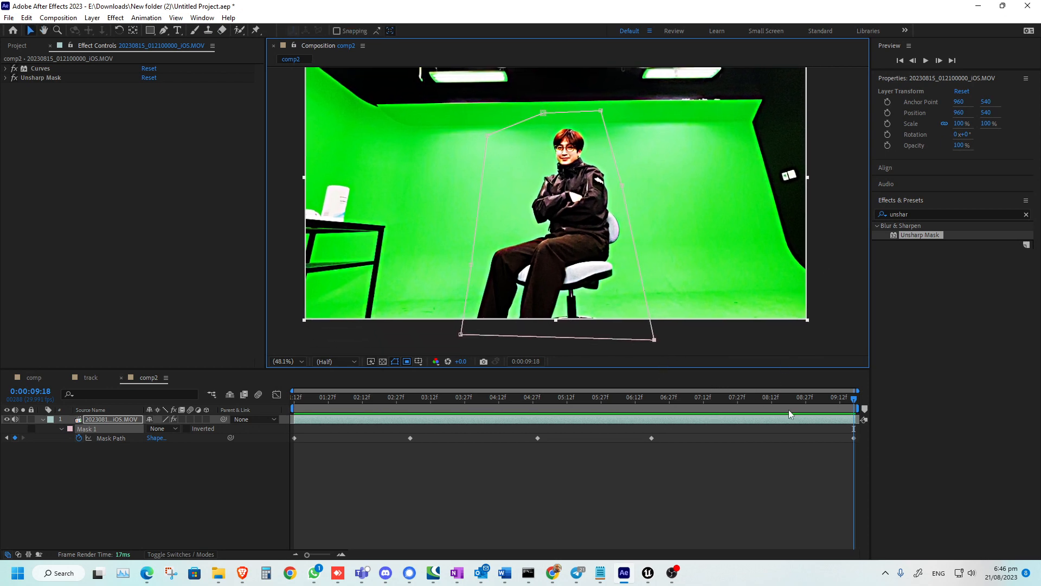
Correct the mask path at 0:00:07:29, 0:00:07:10 and 0:00:07:03 so it keeps the shoes and head inside
drag(788, 409, 742, 406)
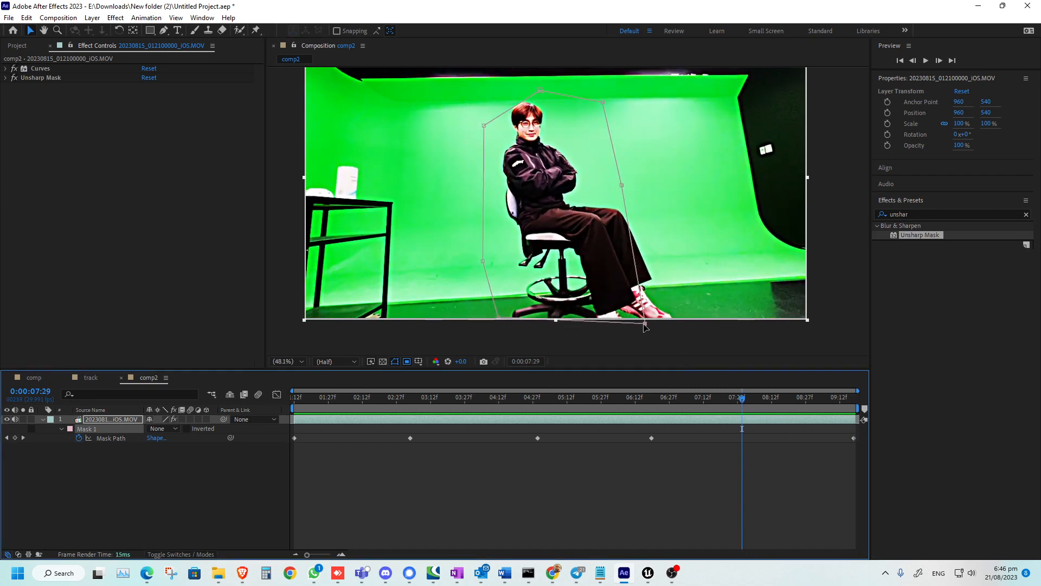
drag(645, 324, 688, 326)
drag(742, 398, 699, 403)
drag(483, 121, 482, 85)
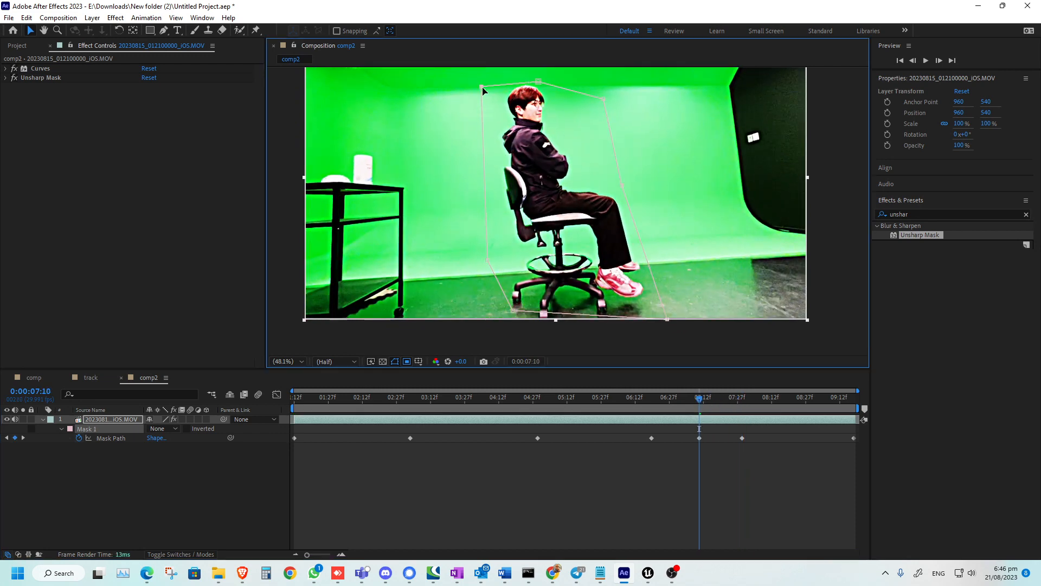
drag(698, 402, 677, 399)
drag(539, 79, 537, 93)
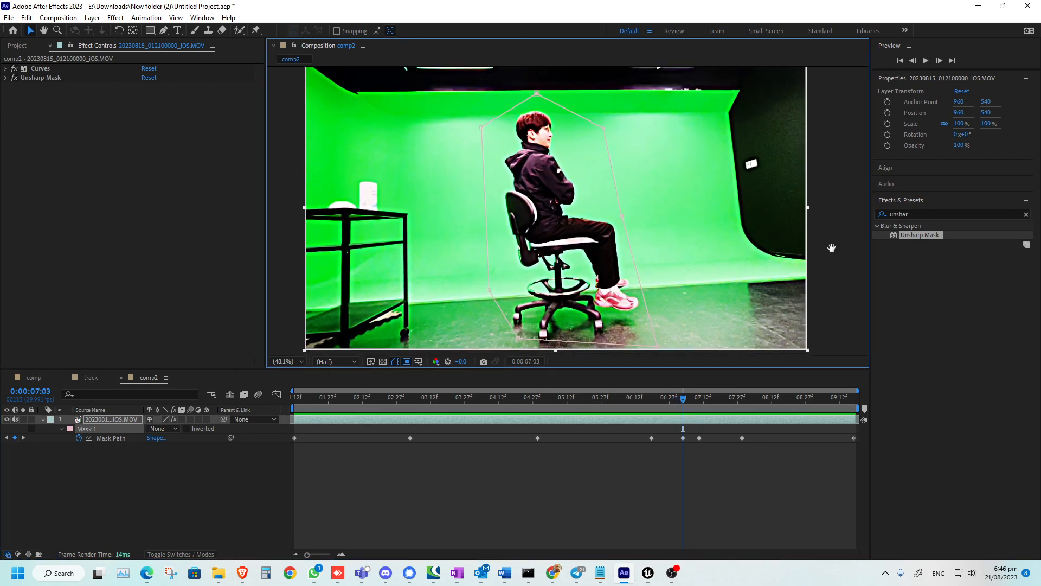
scroll(798, 273, down, 1)
Set Mask 1's mode to Subtract and scrub back to 0:00:01:12 to check the cut-out
drag(664, 400, 902, 408)
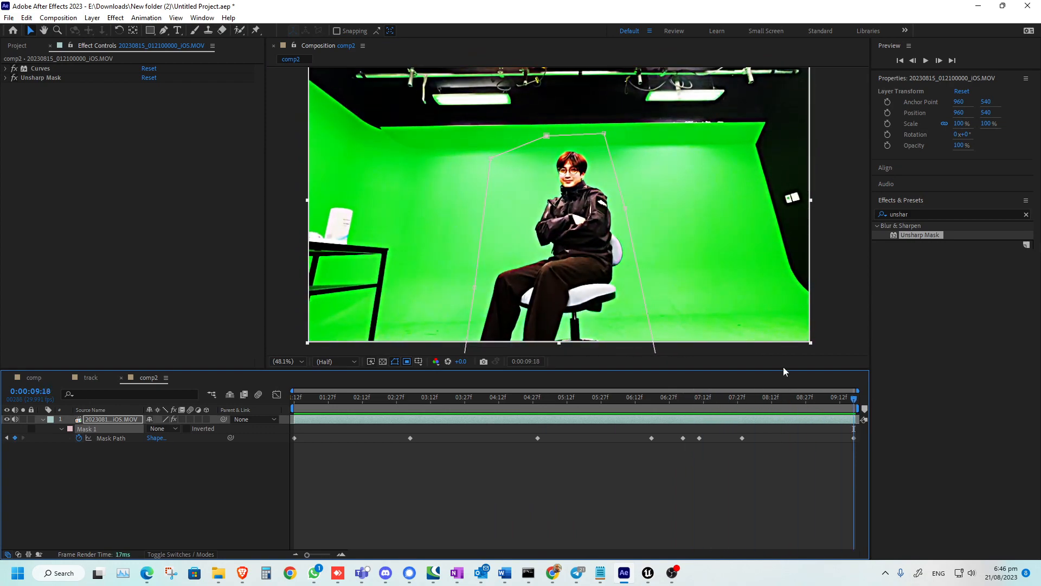
click(168, 429)
click(172, 467)
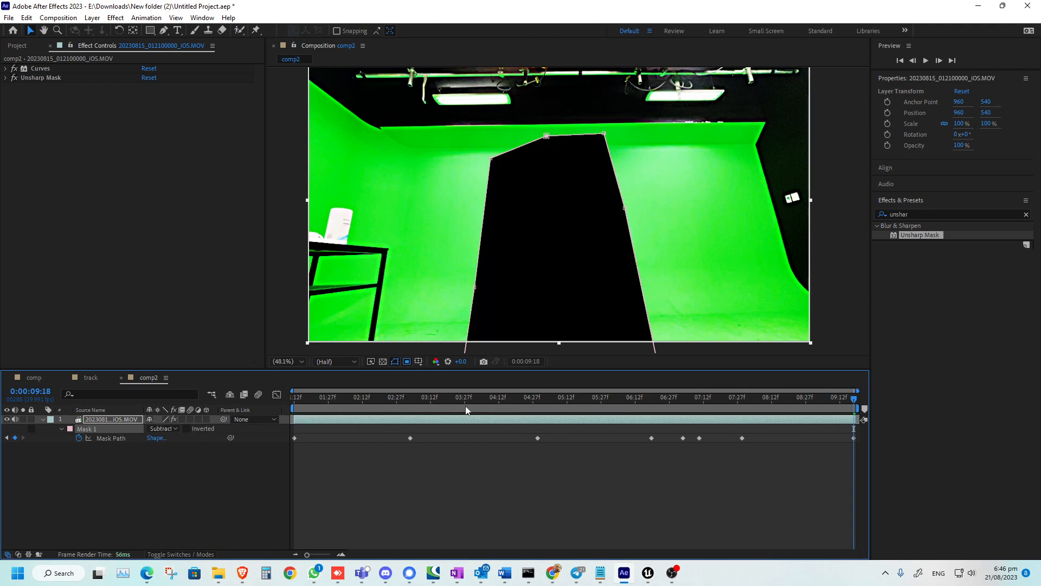
drag(587, 401, 276, 428)
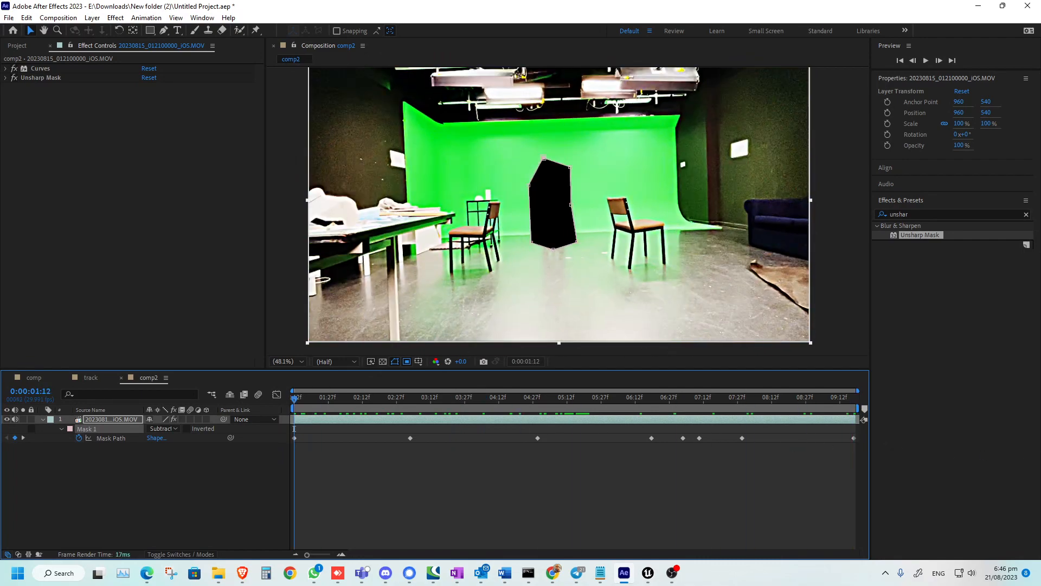
Pre-compose the masked footage layer as "tracking precomp", moving all attributes into the new composition
click(116, 429)
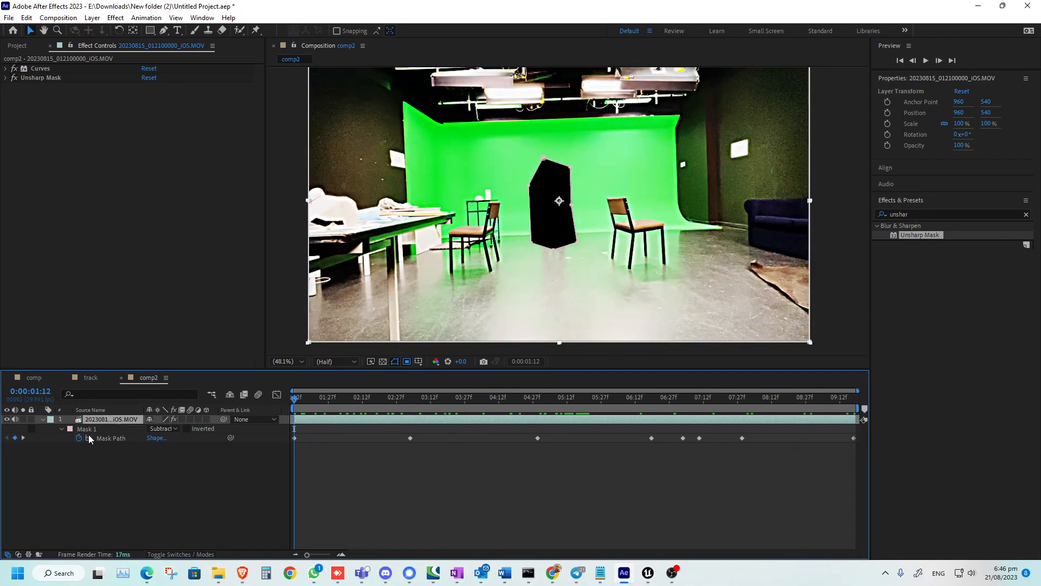
key(ctrl+shift+c)
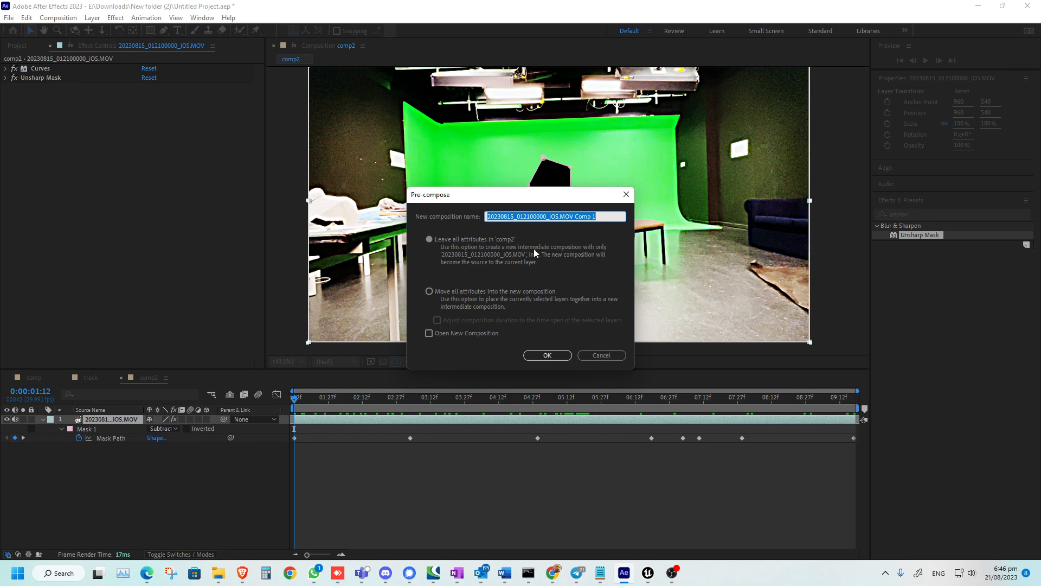
click(432, 291)
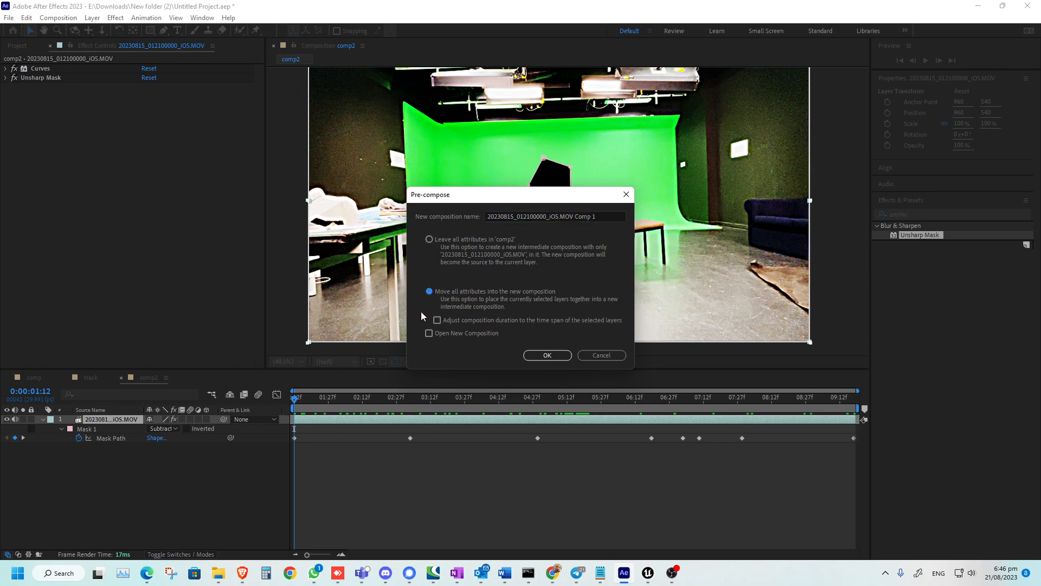
click(596, 216)
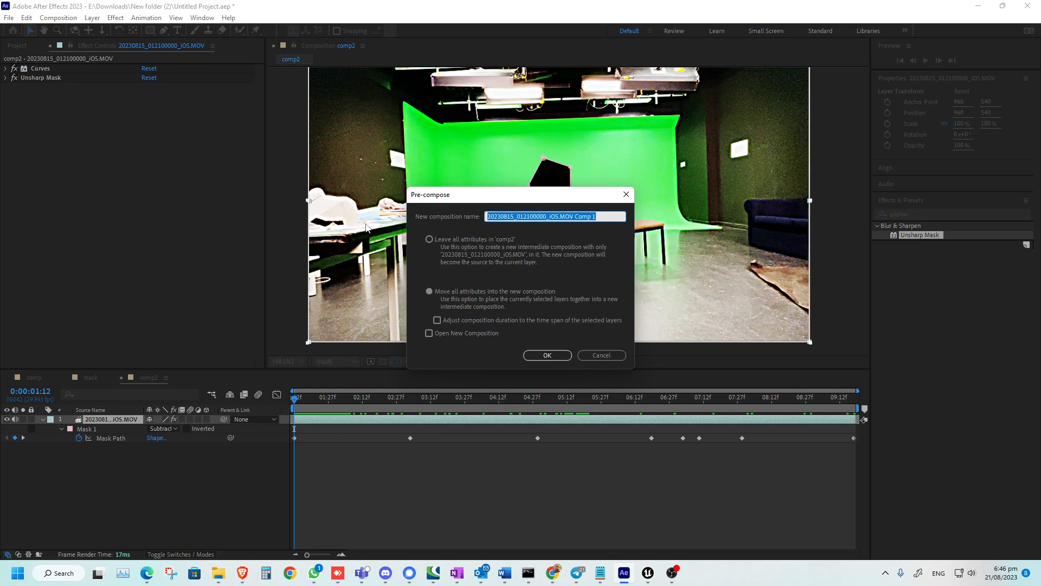
text(tracking)
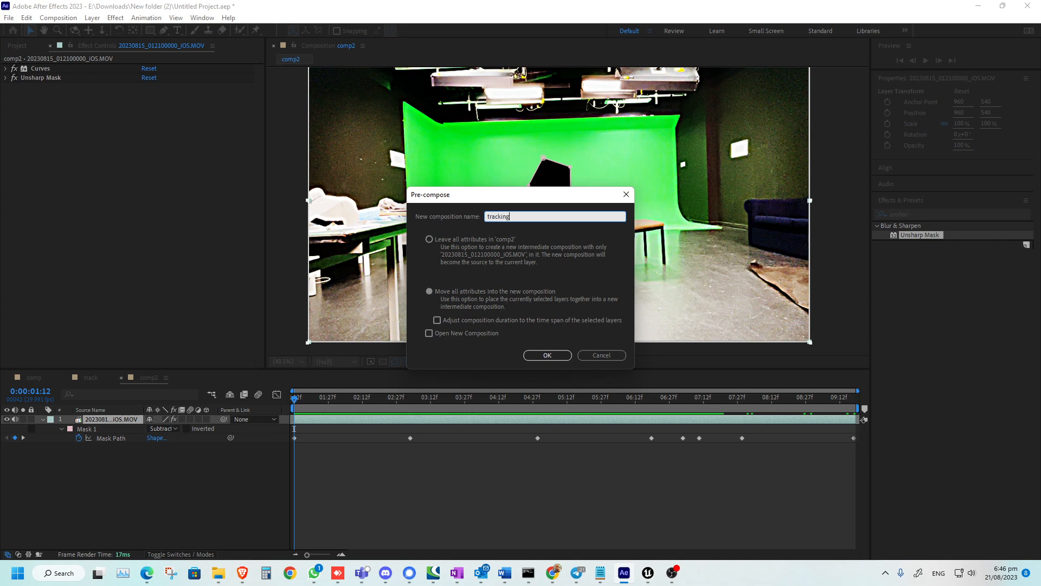
text( comp)
click(548, 356)
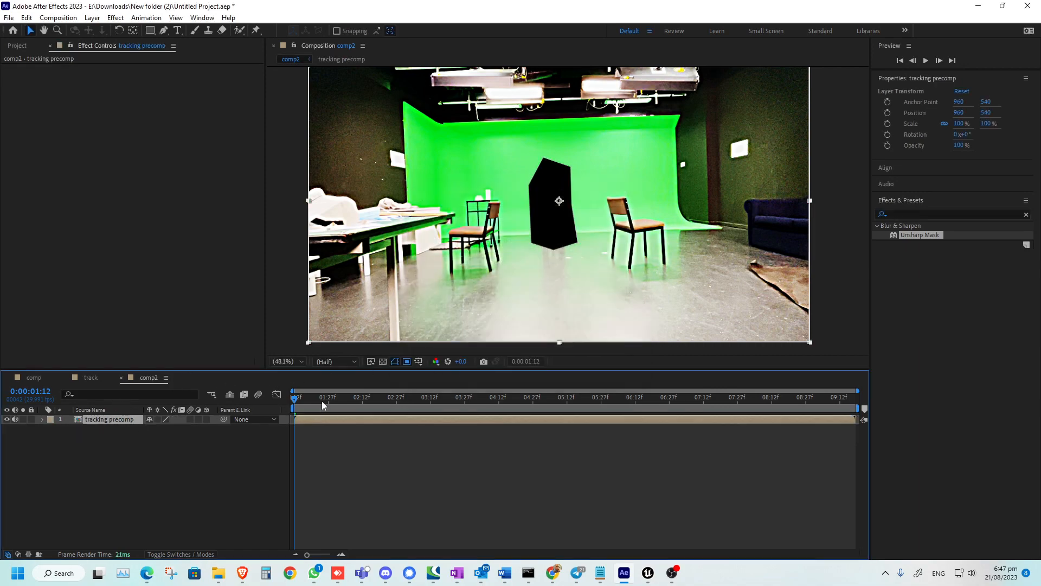
Find the 3D Camera Tracker effect and apply it to the tracking precomp layer
drag(321, 401, 183, 412)
click(1025, 215)
click(981, 215)
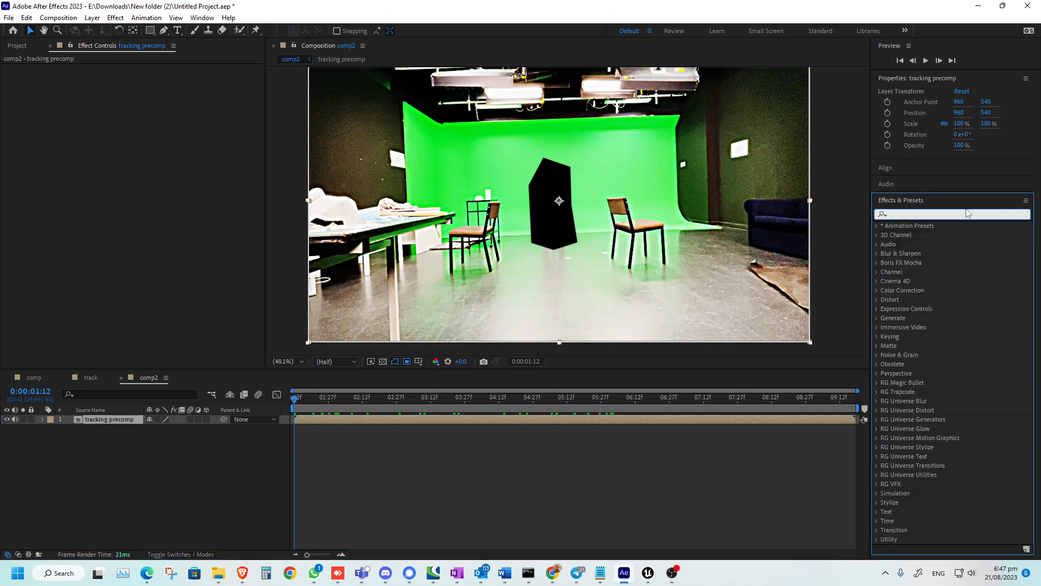
text(3d c)
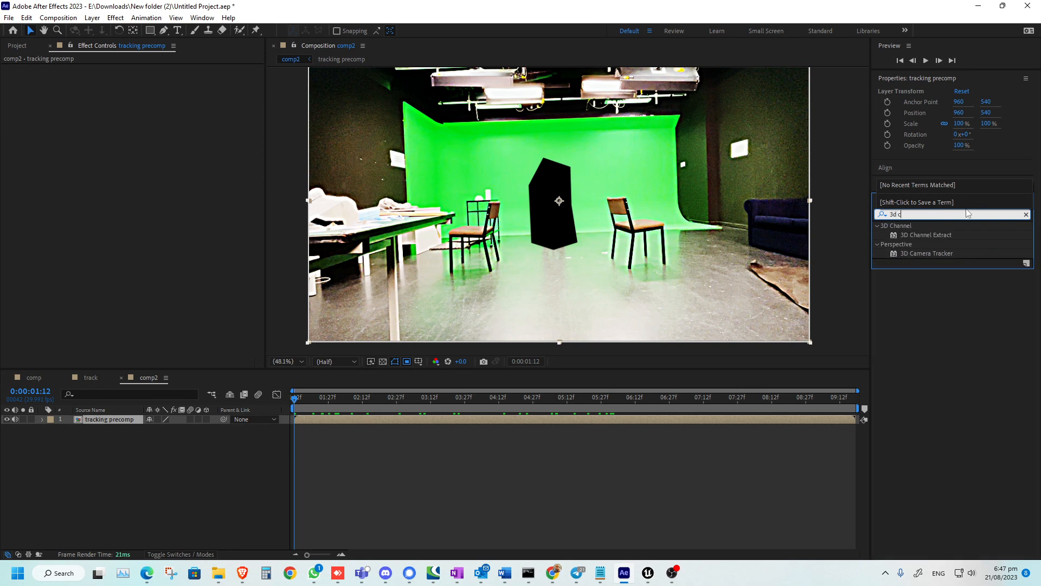
drag(926, 253, 124, 420)
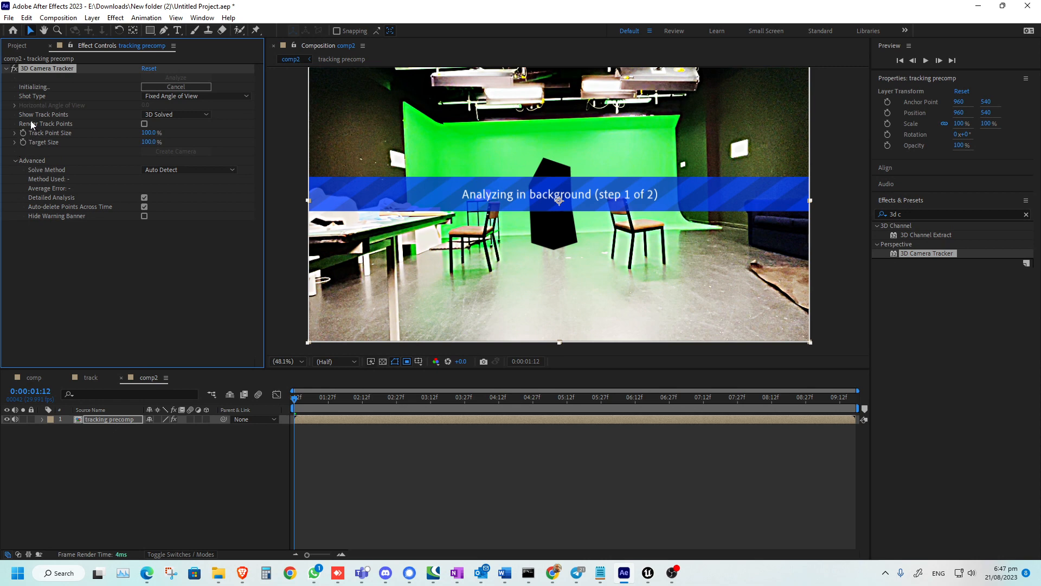
Cancel the running camera analysis and restart it with Detailed Analysis enabled
click(174, 87)
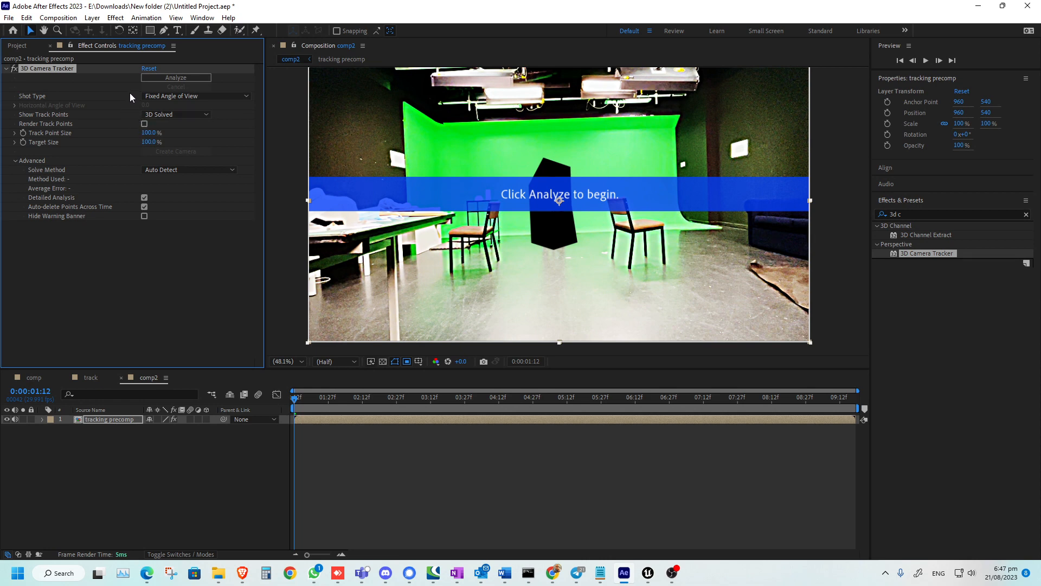
click(151, 77)
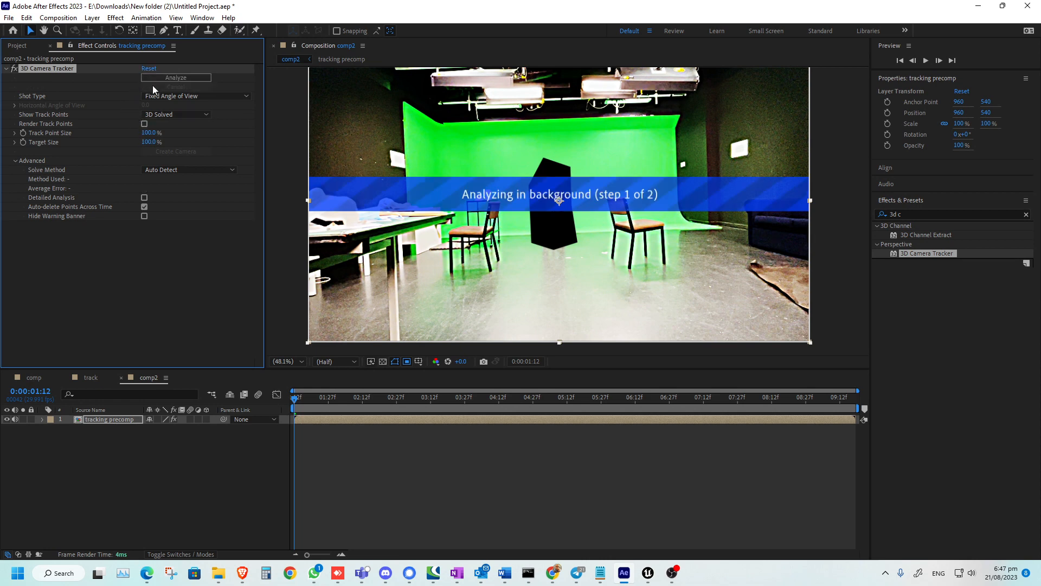
click(153, 87)
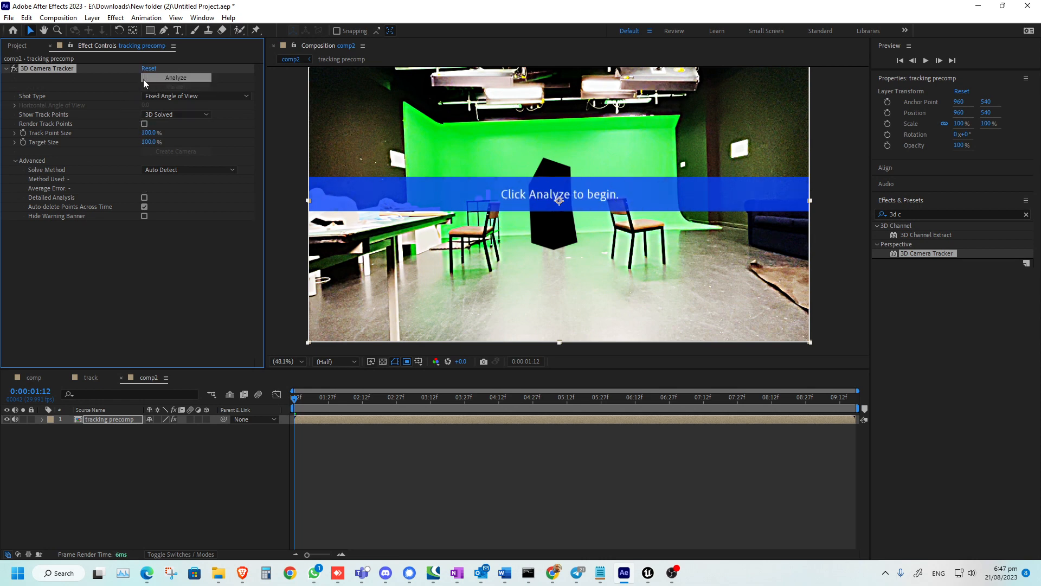
click(145, 198)
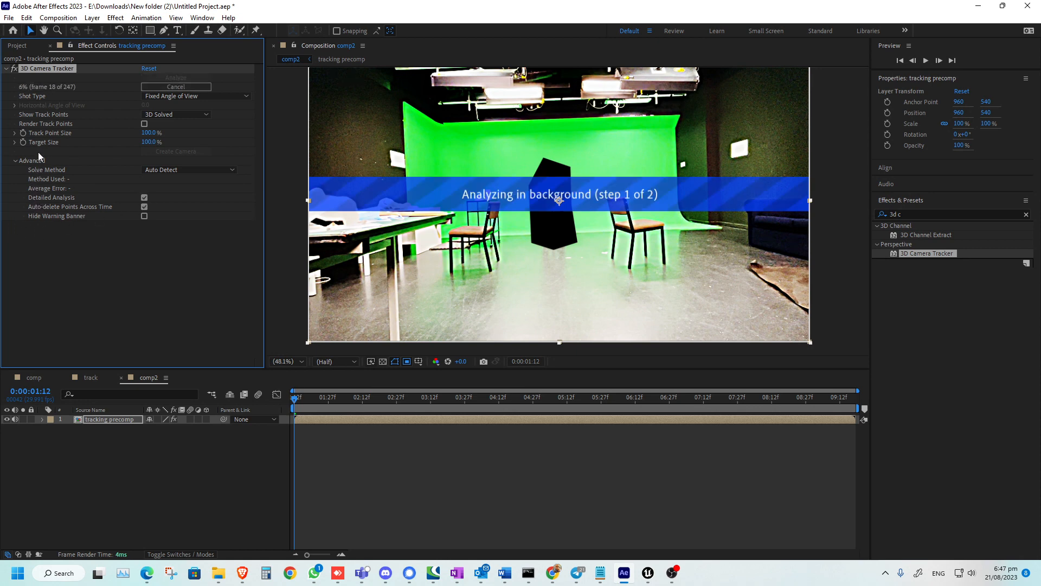
click(166, 96)
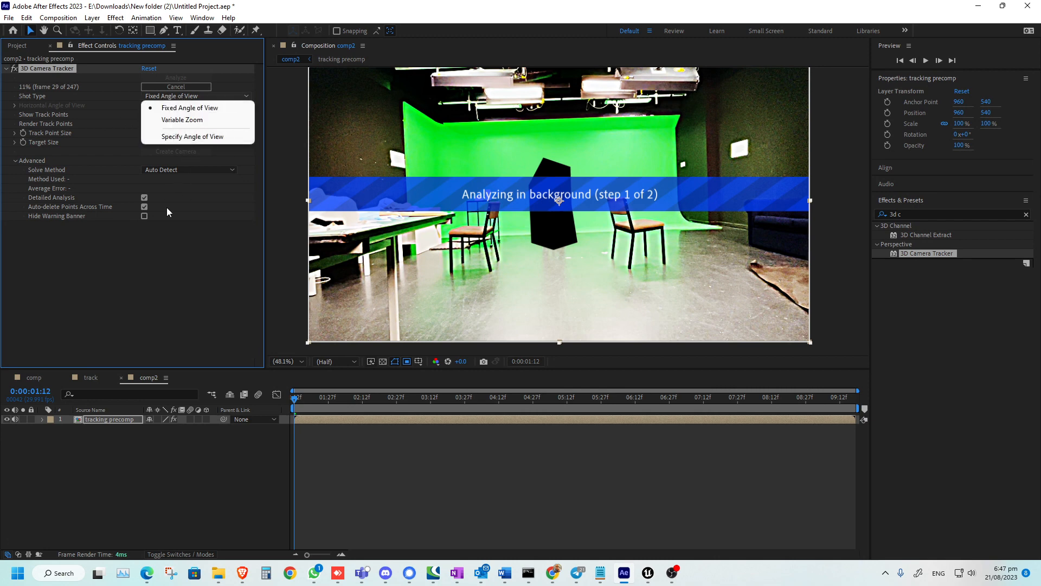
click(170, 245)
click(199, 170)
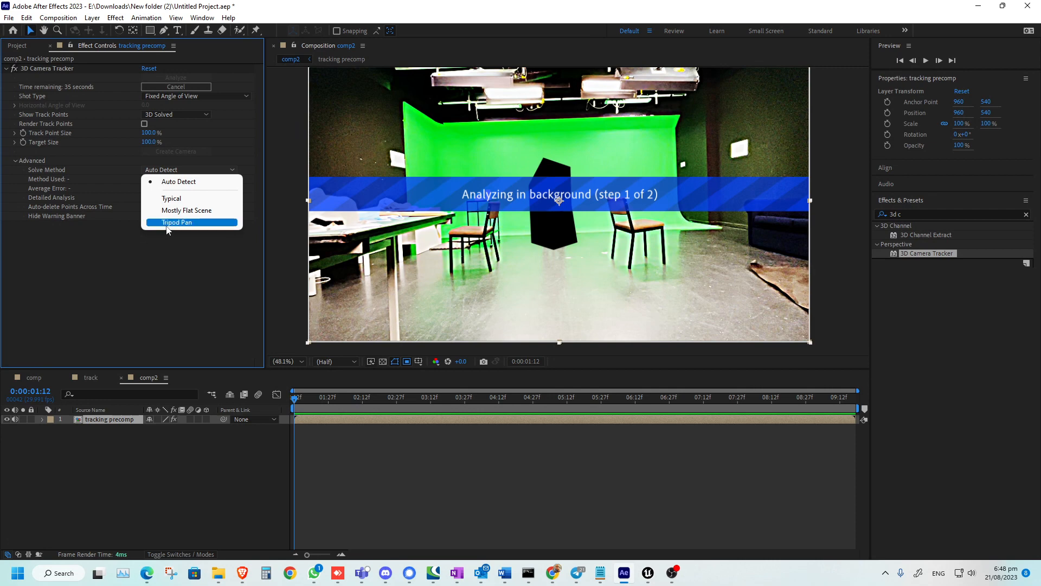
click(151, 250)
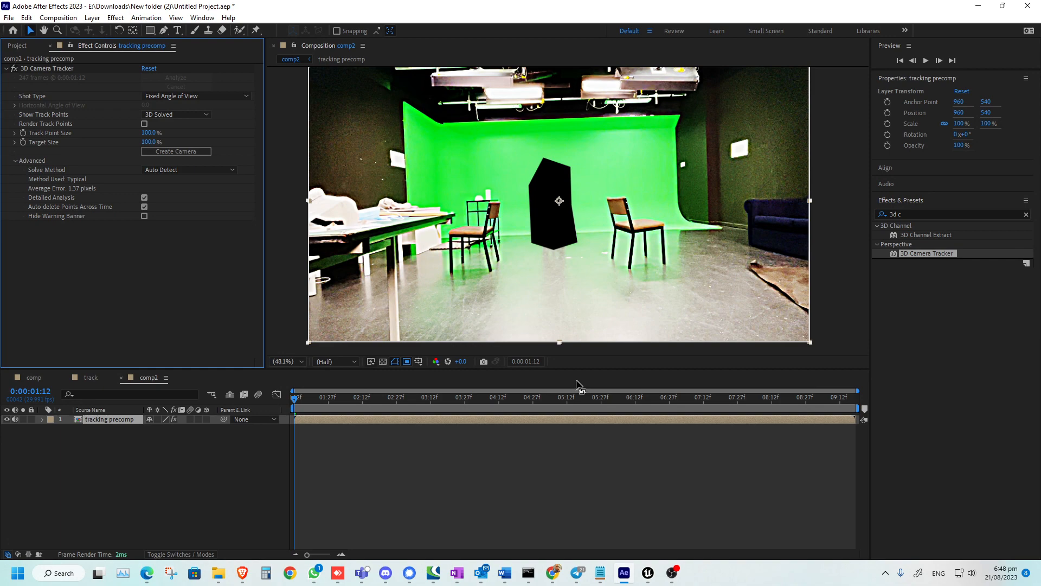
Show the solved track points, set Track Point Size to 228% and scrub to 0:00:03:22
click(462, 402)
drag(464, 410, 391, 404)
key(Home)
click(48, 68)
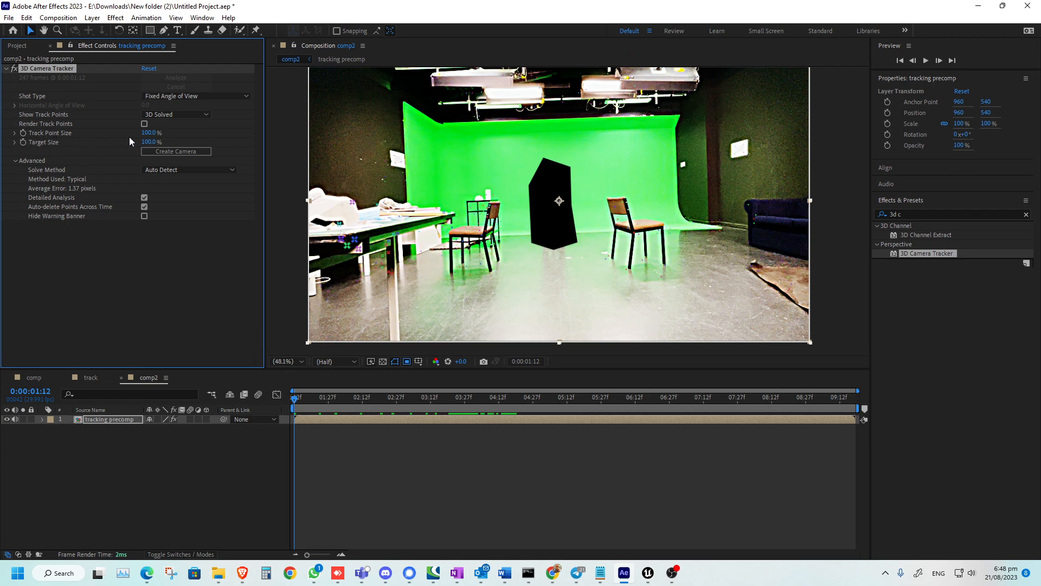
drag(148, 132, 334, 139)
drag(353, 398, 453, 405)
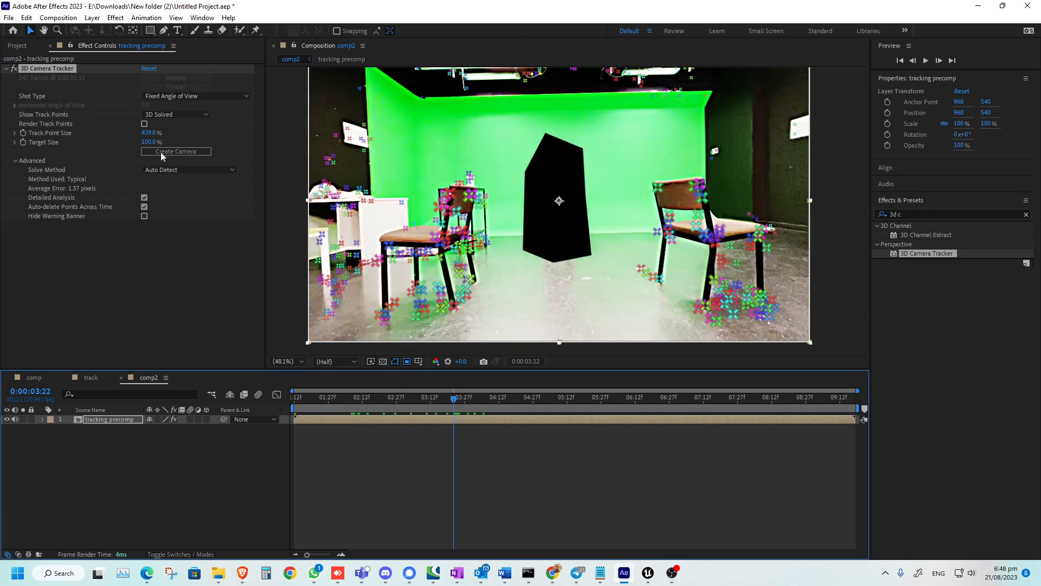
drag(150, 133, 44, 144)
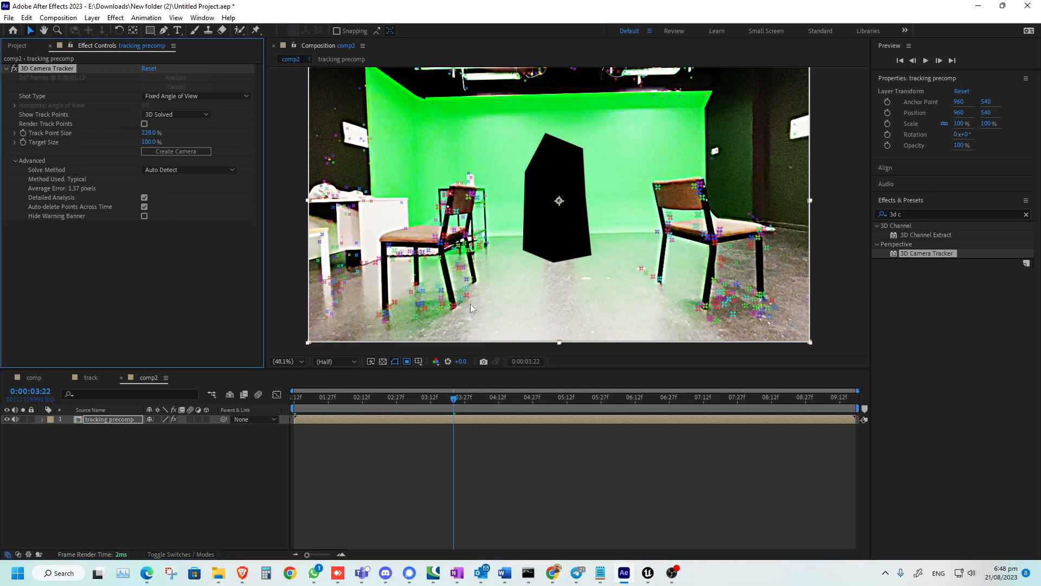
Try selecting the floor track points around both chairs' legs at 0:00:03:13
drag(500, 399, 432, 400)
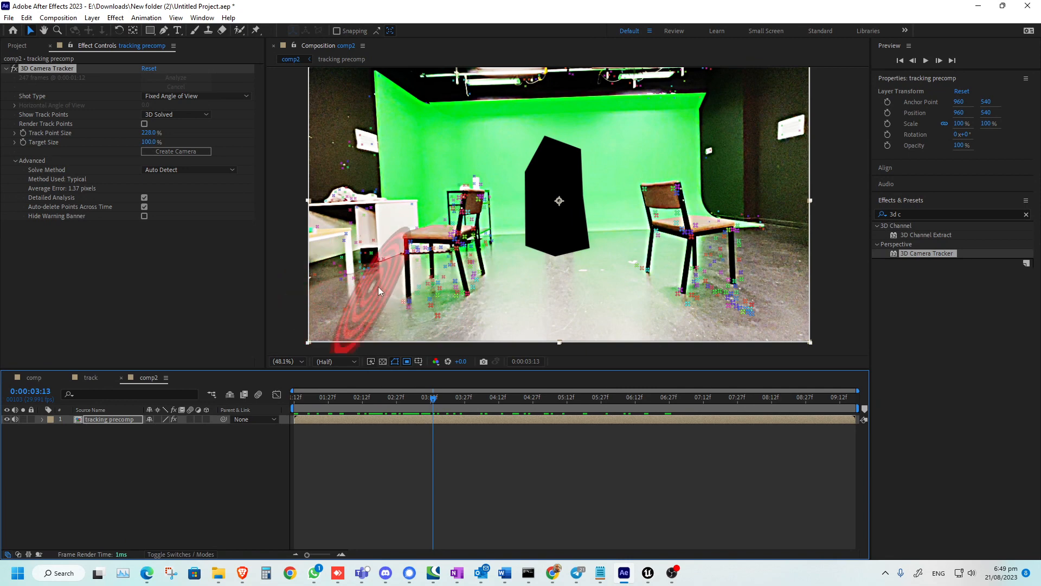
click(402, 280)
drag(402, 280, 528, 278)
mouse_move(675, 263)
mouse_down()
mouse_move(751, 287)
mouse_move(679, 312)
mouse_move(411, 314)
mouse_up()
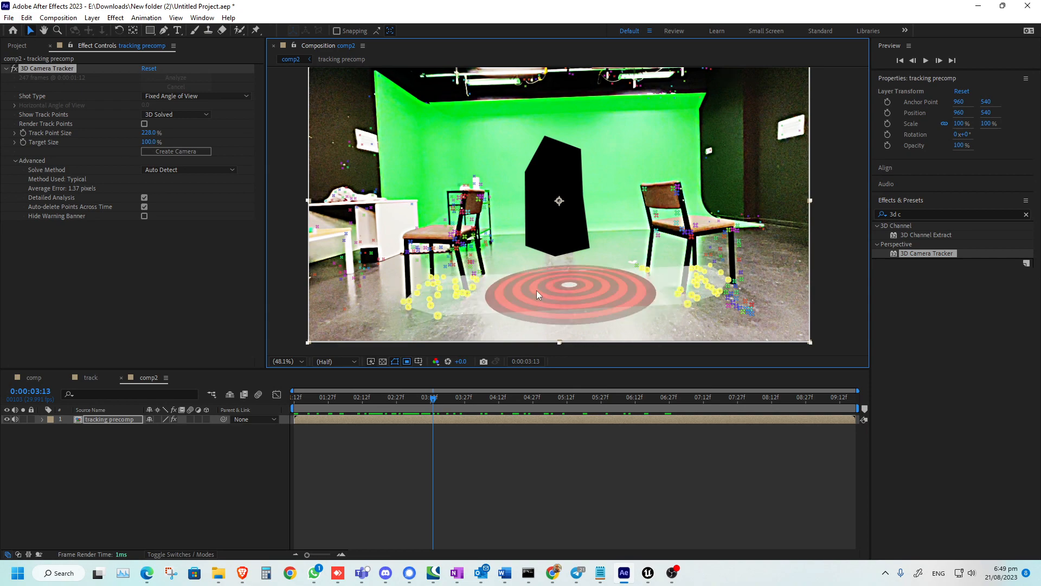
At 0:00:03:10, select the floor track points around both chairs' legs and set them as the ground plane and origin
mouse_move(433, 403)
mouse_down()
mouse_move(383, 405)
mouse_move(456, 409)
mouse_move(426, 404)
mouse_up()
click(432, 403)
click(393, 291)
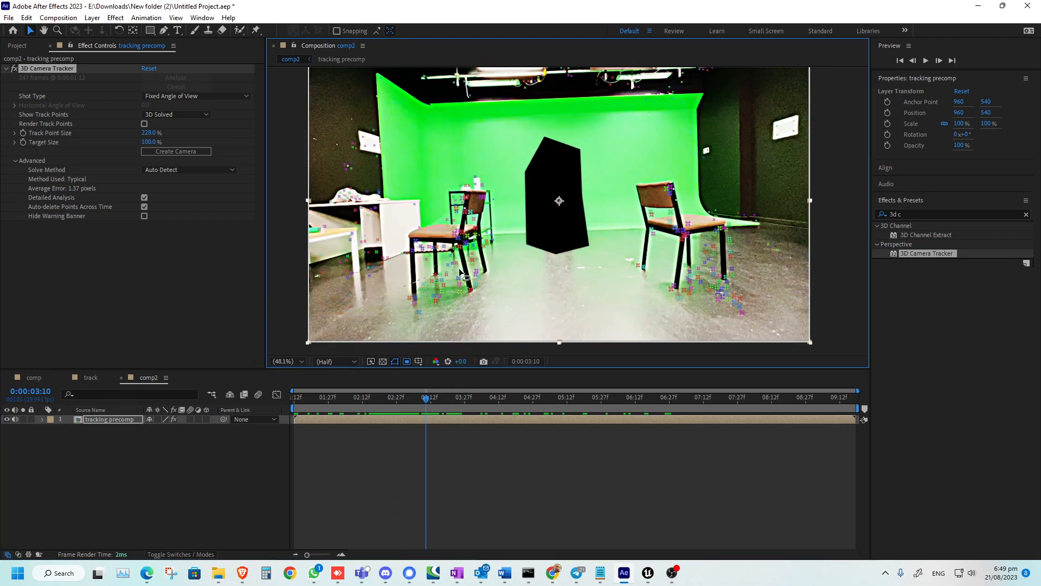
mouse_move(393, 276)
mouse_down()
mouse_move(604, 261)
mouse_move(755, 270)
mouse_move(672, 301)
mouse_move(434, 304)
mouse_move(401, 279)
mouse_up()
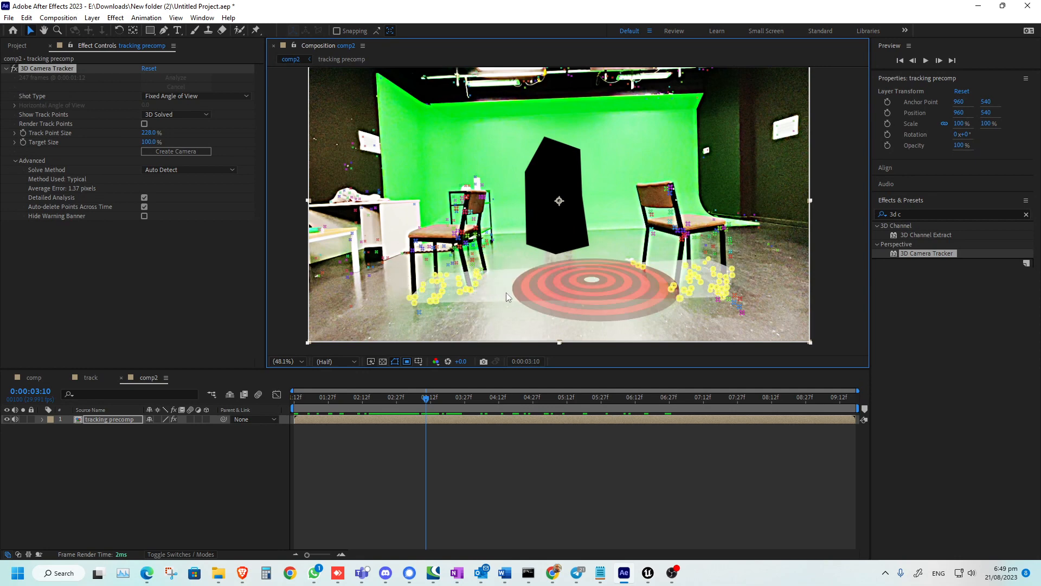
right_click(540, 288)
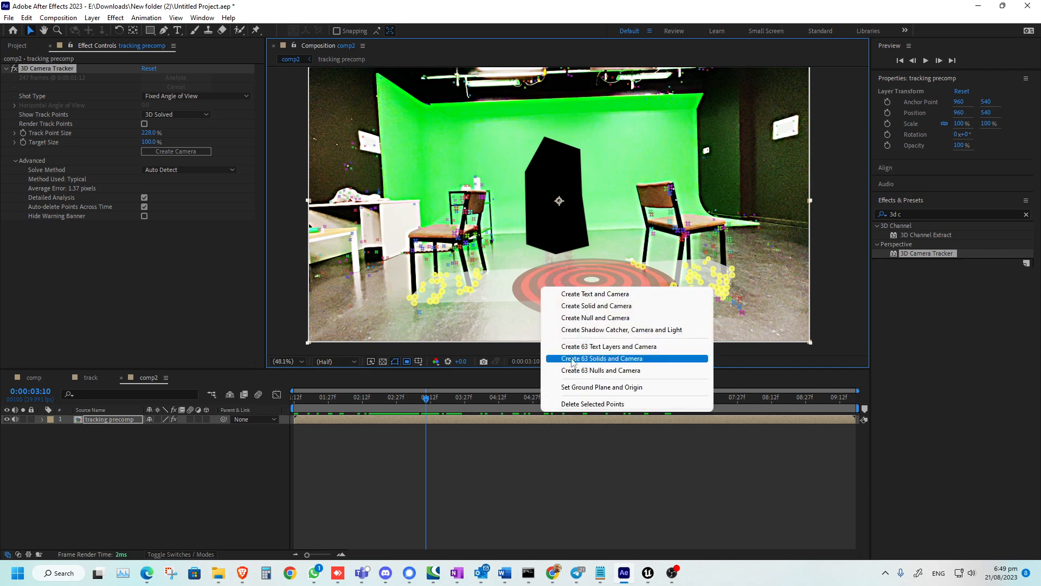
click(577, 387)
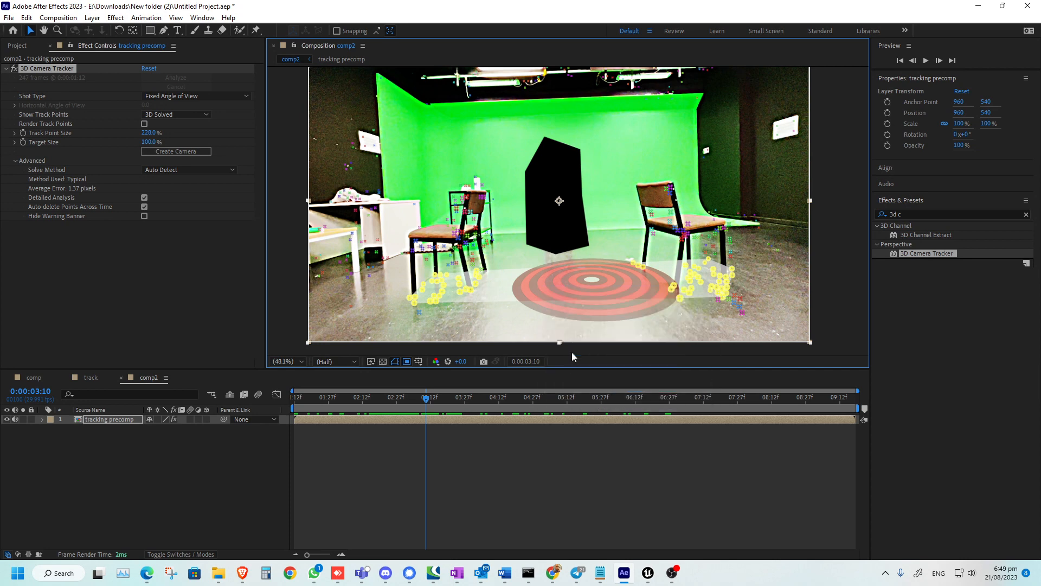
Create a solid and camera from the selected floor points, and turn on Draft 3D
right_click(590, 286)
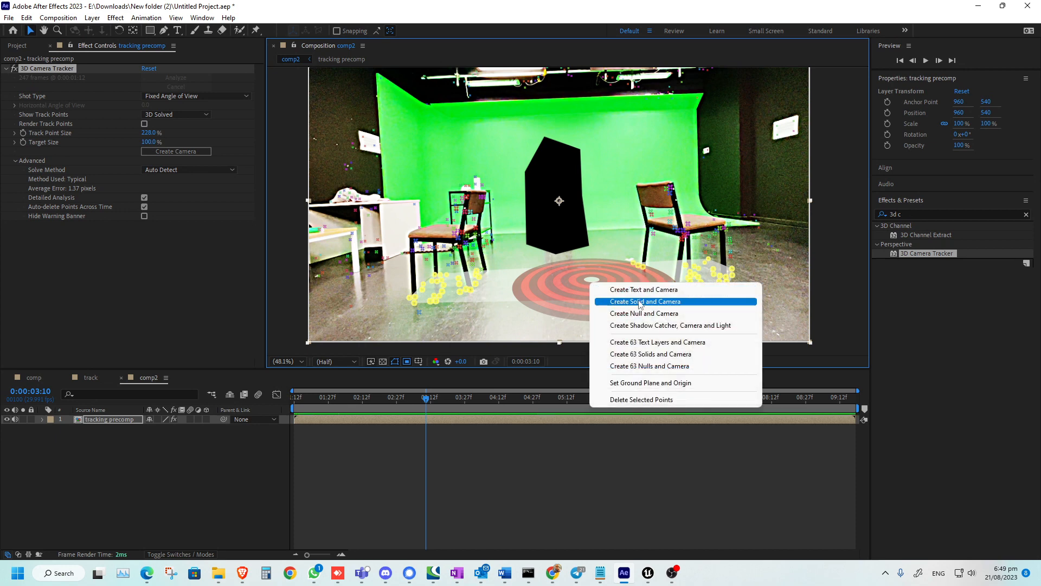
click(671, 303)
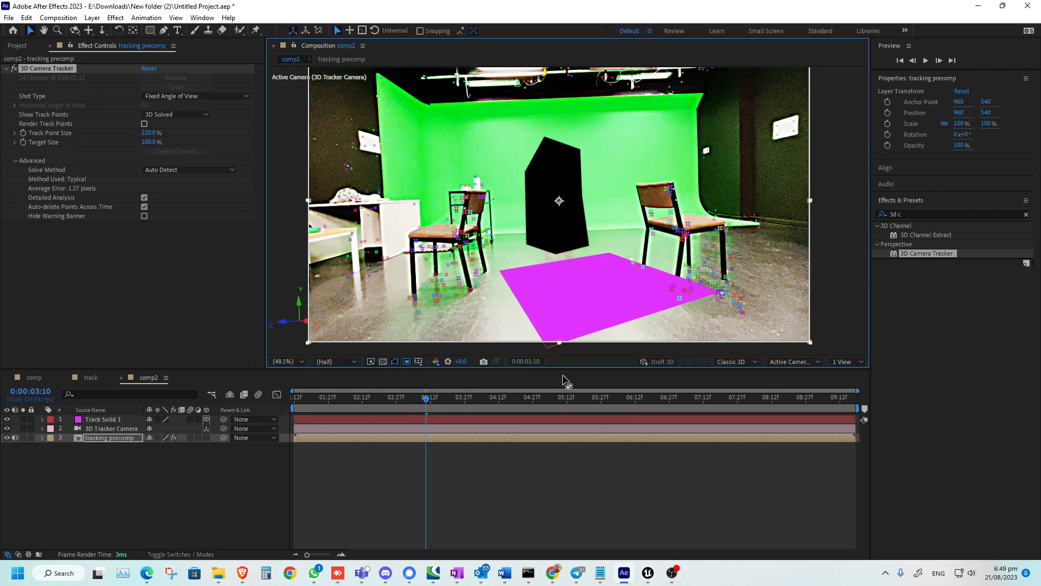
click(658, 363)
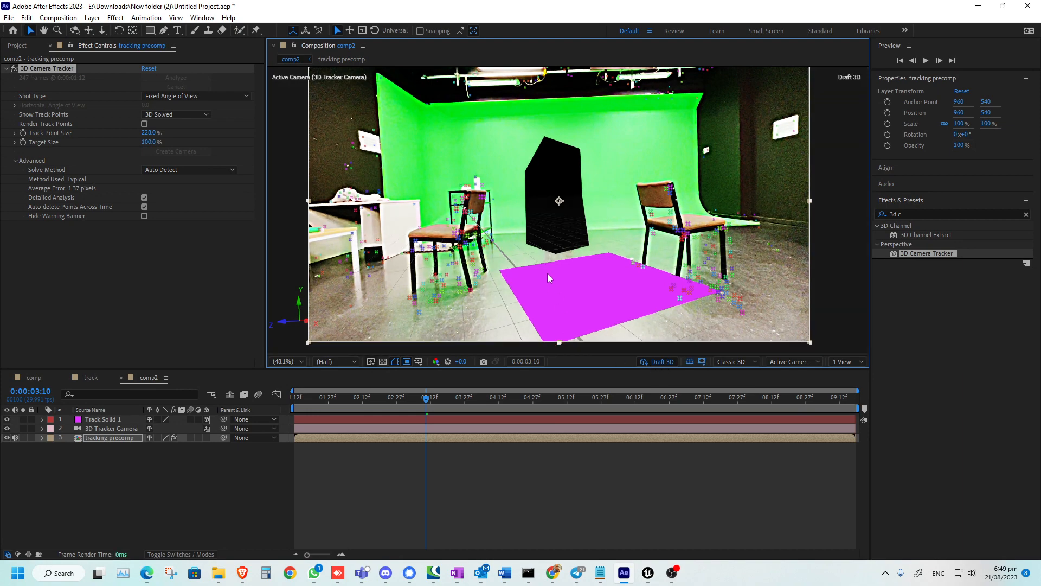
Play and scrub comp2 between 0:00:01:17 and 0:00:04:20 to check how the track solid sticks to the floor
drag(427, 400, 304, 399)
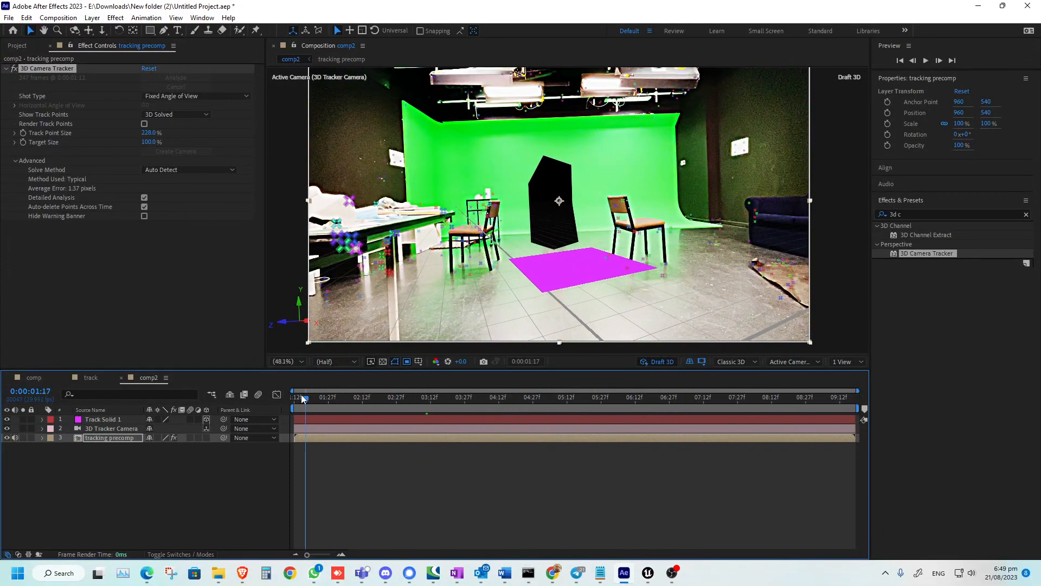
key(space)
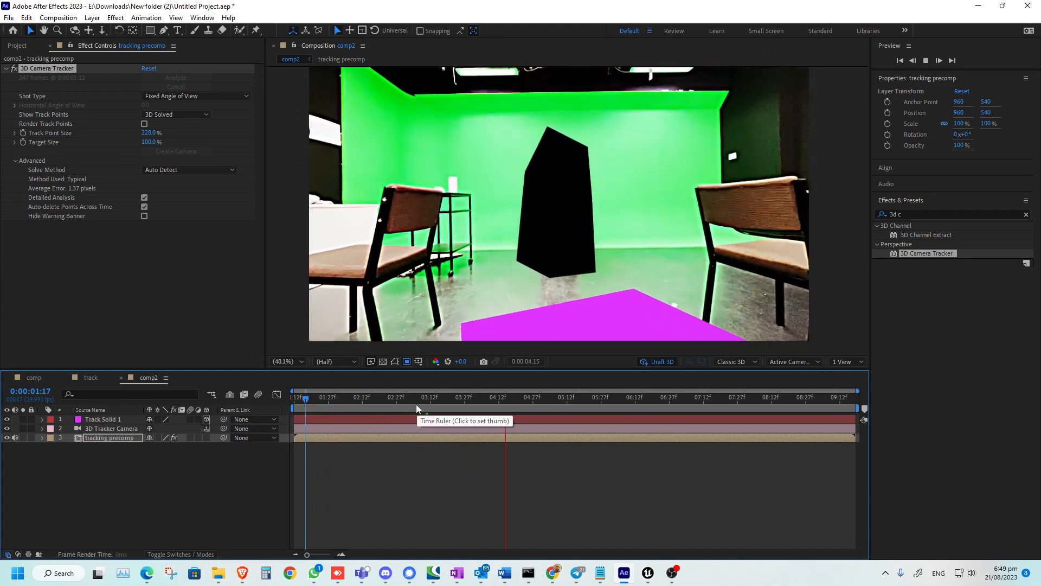
key(space)
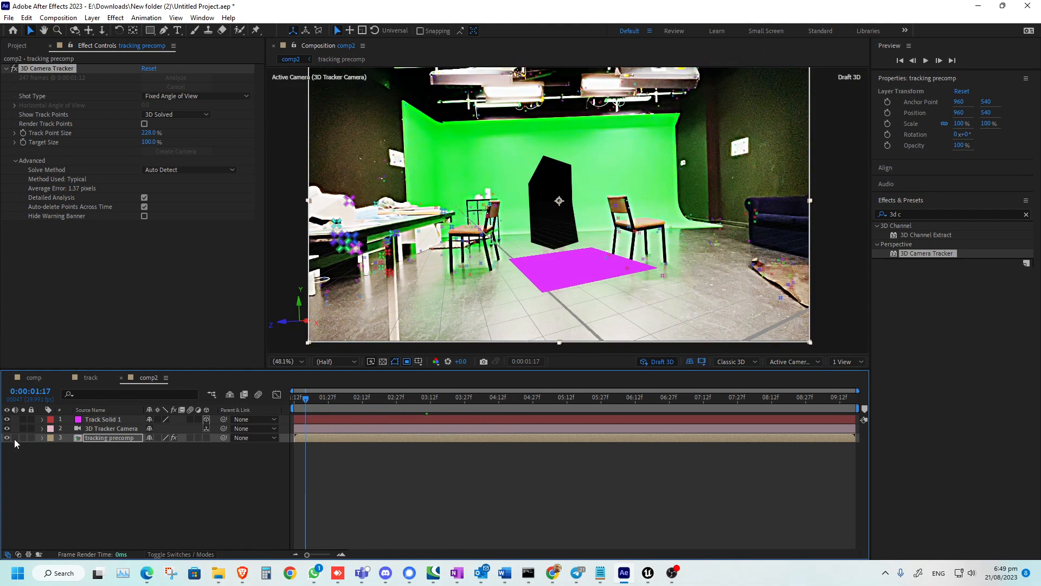
key(space)
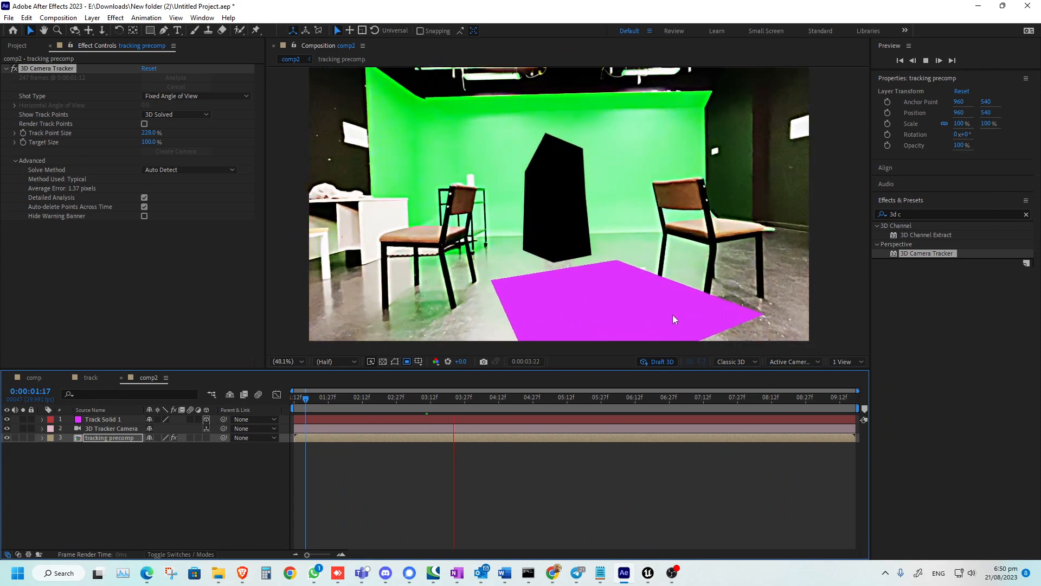
click(412, 408)
drag(412, 408, 517, 402)
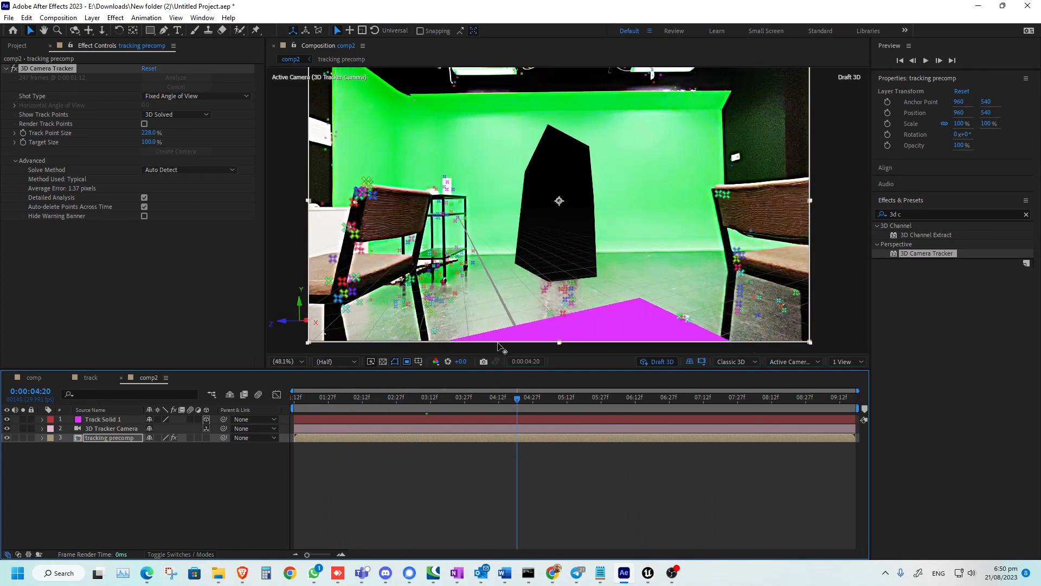
drag(451, 408, 417, 406)
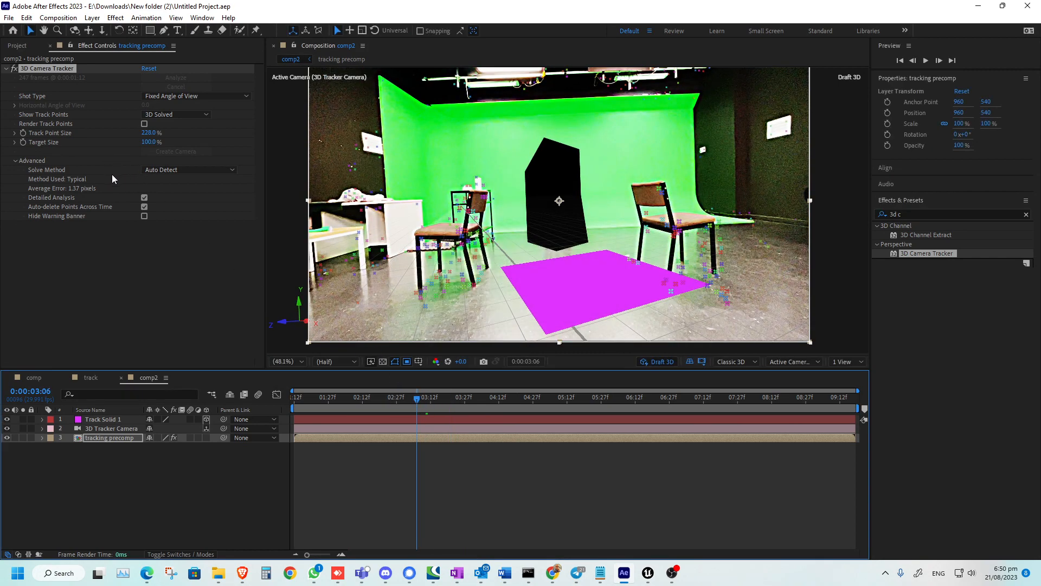
Save the project under the new name tracking in the New folder (2) folder
key(ctrl+shift+s)
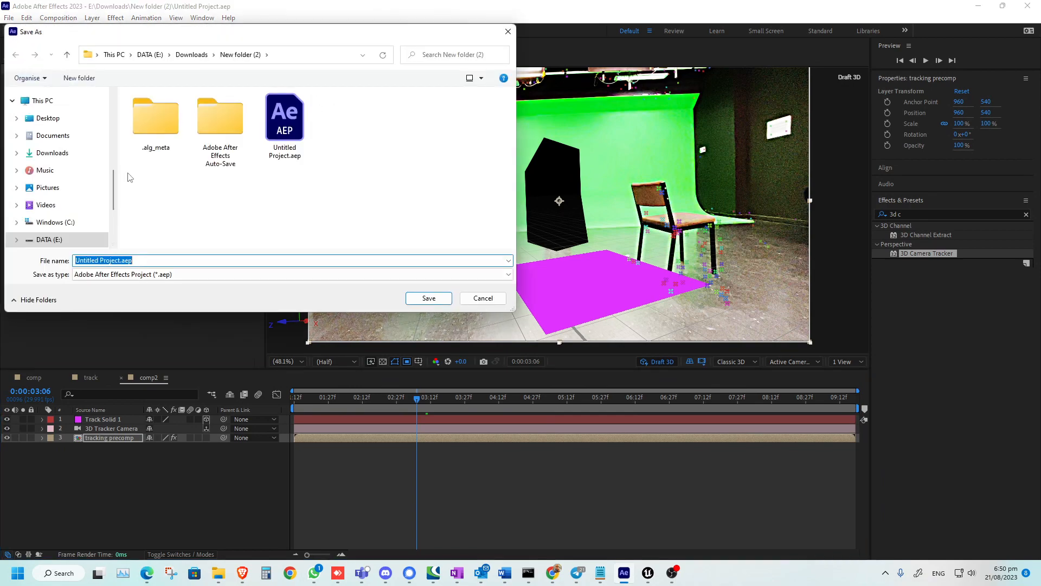
text(tracking)
key(Return)
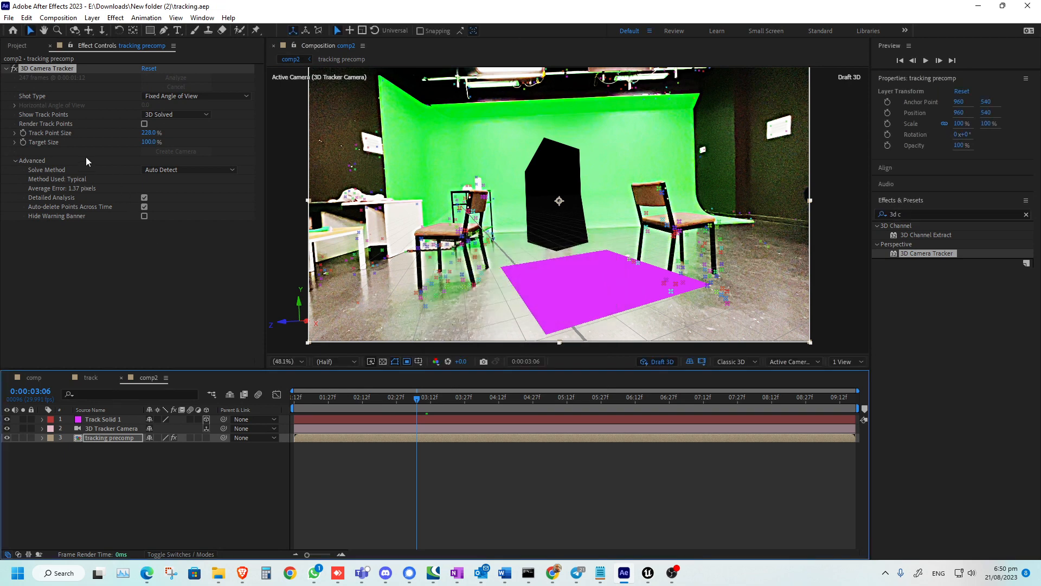
Export comp2's 3D tracking data as a Cinema 4D file named trackingCam in the same folder
click(9, 17)
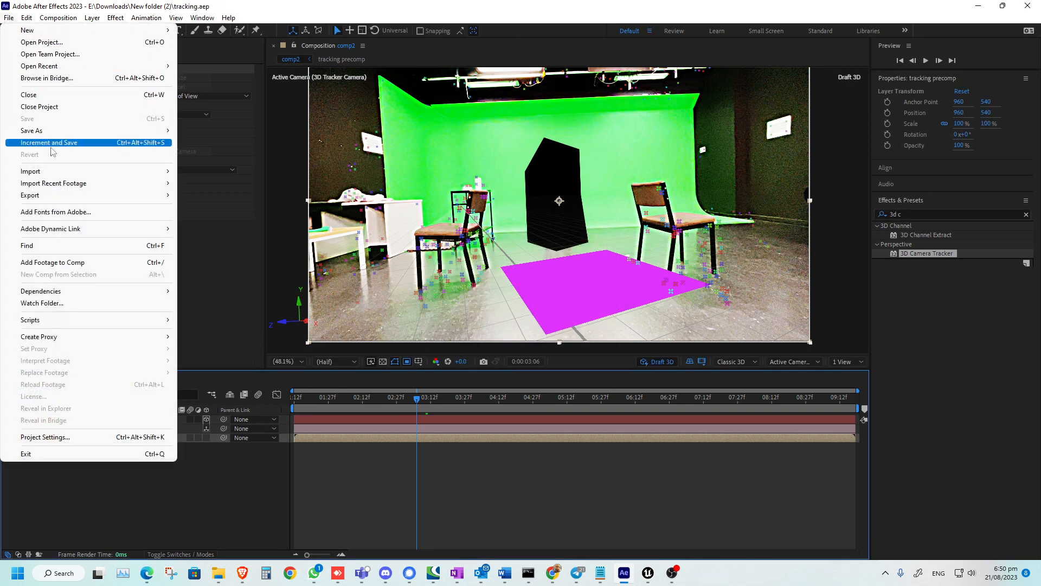
mouse_move(82, 198)
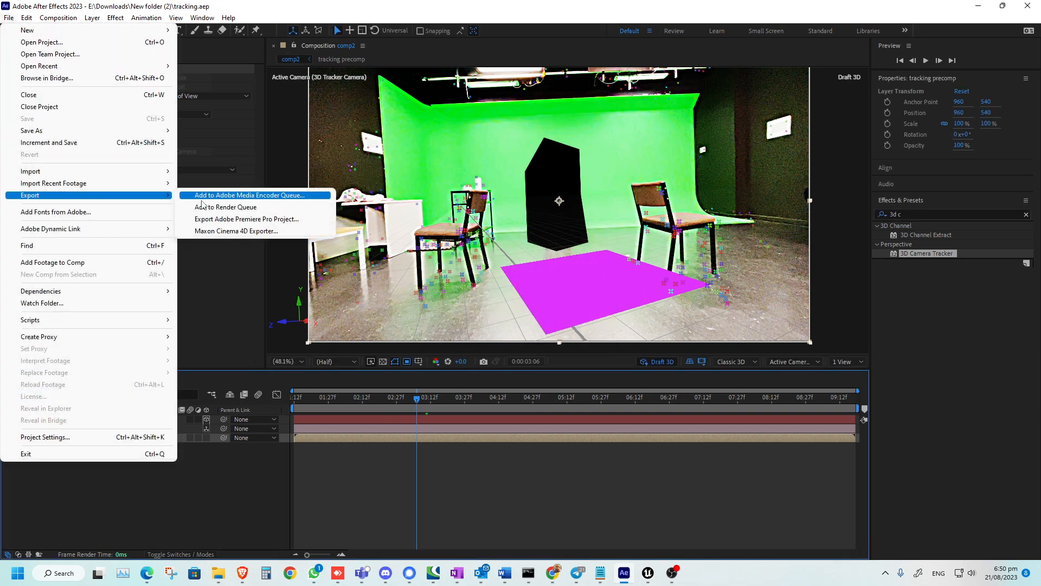
click(245, 233)
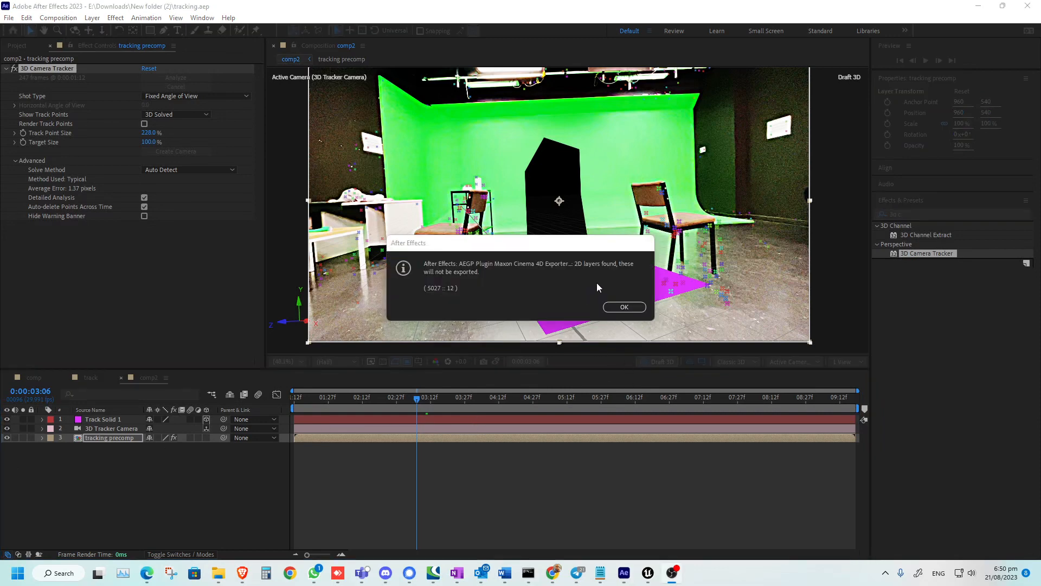
click(623, 308)
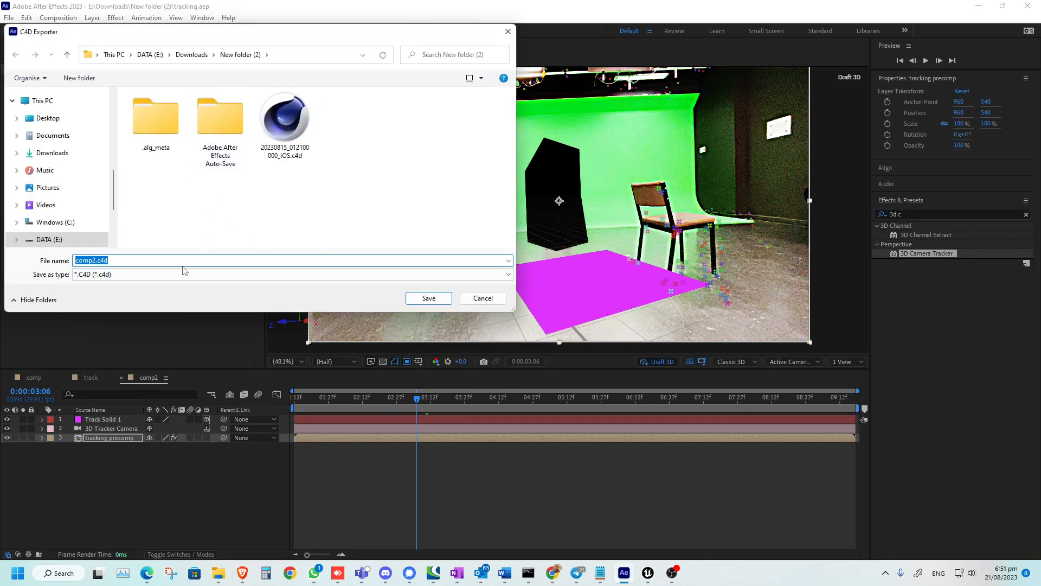
text(t)
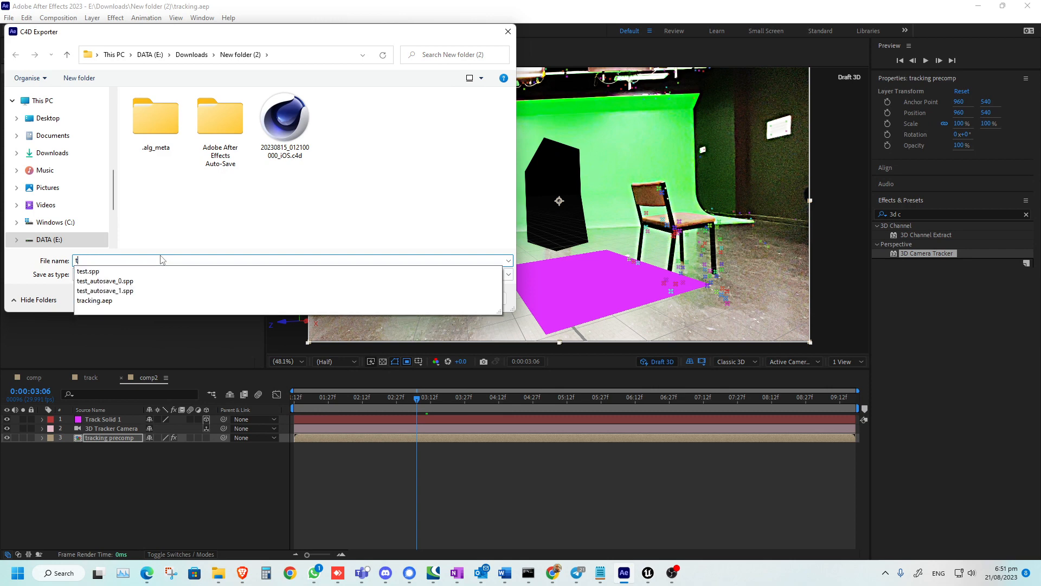
text(rackingCam)
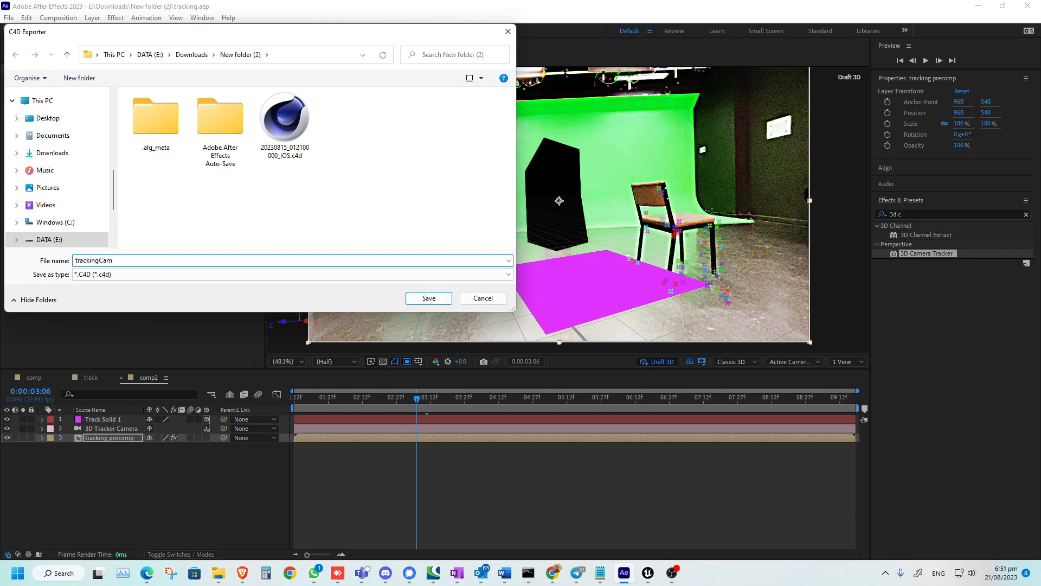
key(Return)
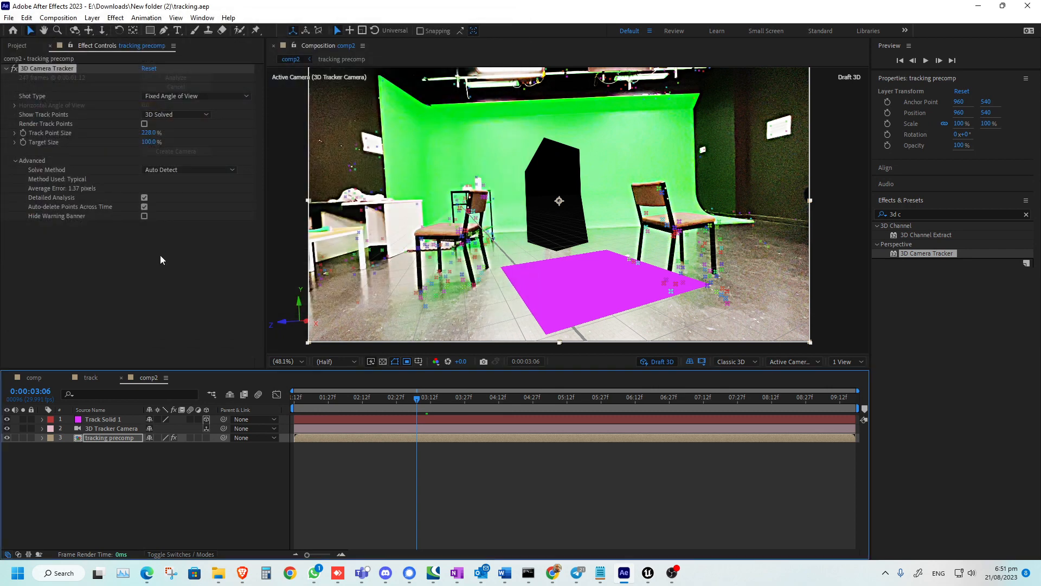
At 0:00:02:18, duplicate the tracking precomp layer in comp2 and move the copy to the top of the layer stack
drag(414, 401, 379, 401)
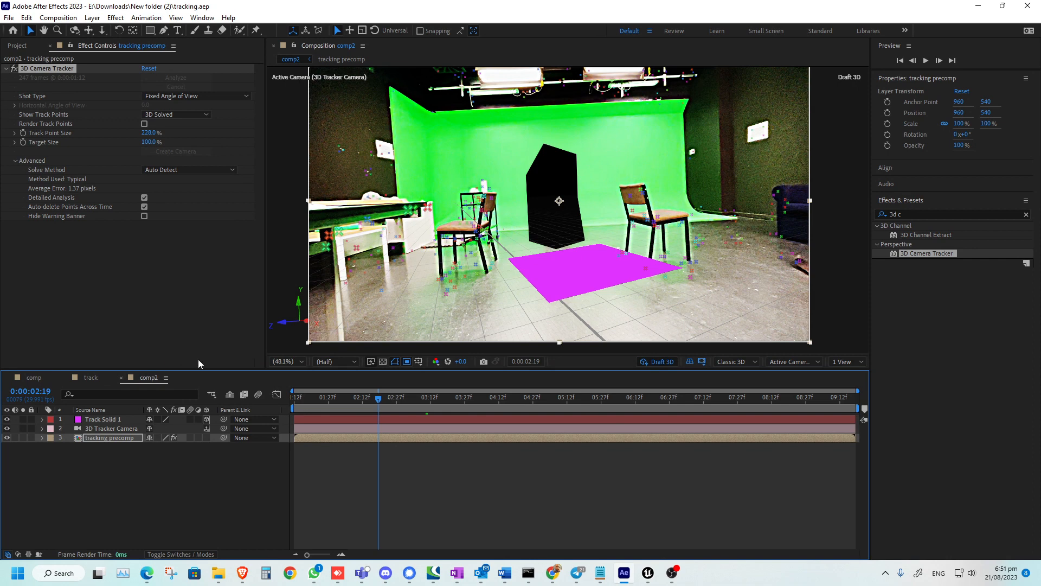
drag(382, 402, 379, 402)
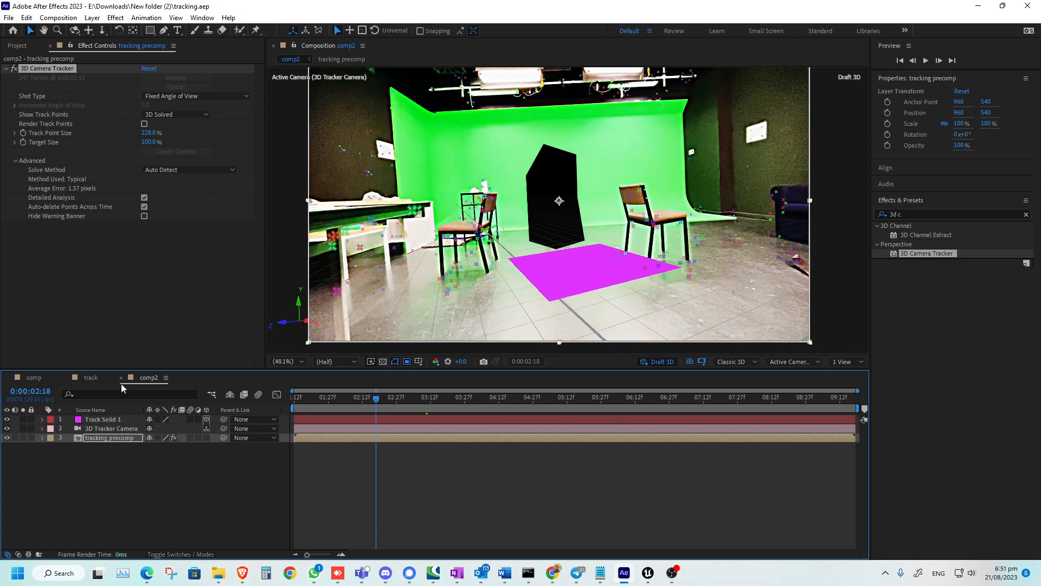
click(105, 447)
click(111, 438)
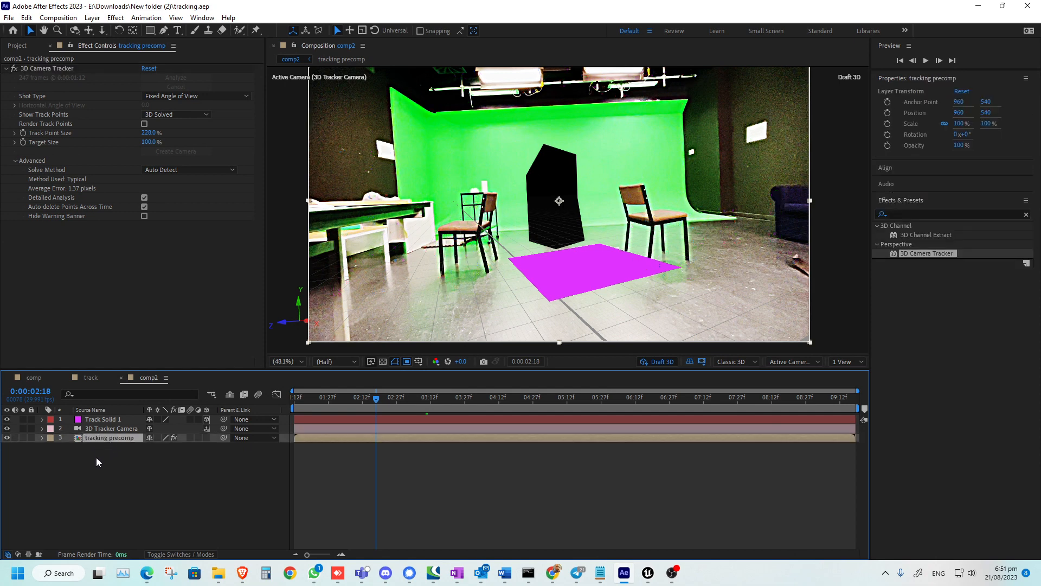
key(ctrl+d)
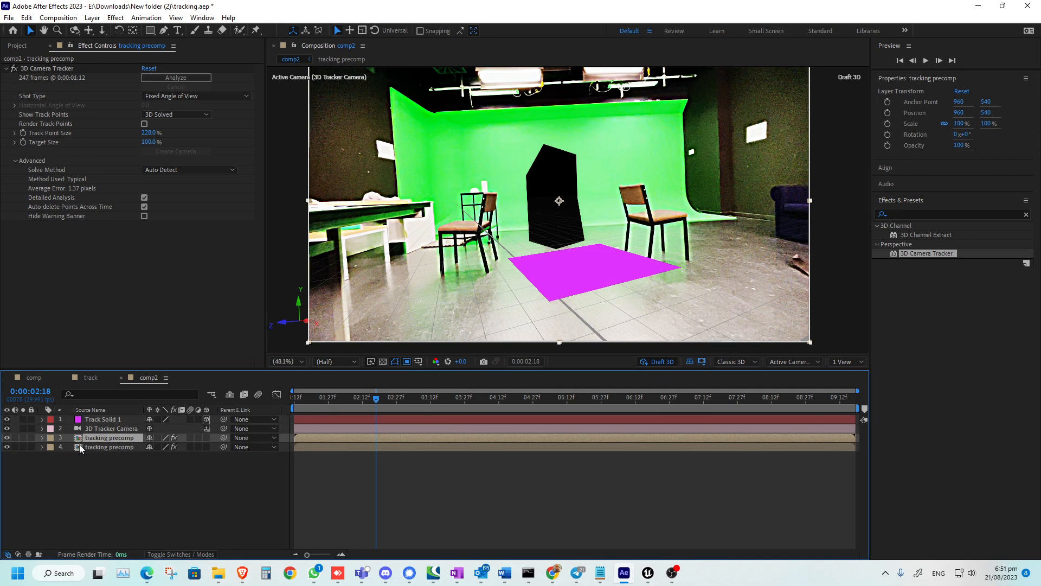
drag(96, 437, 101, 419)
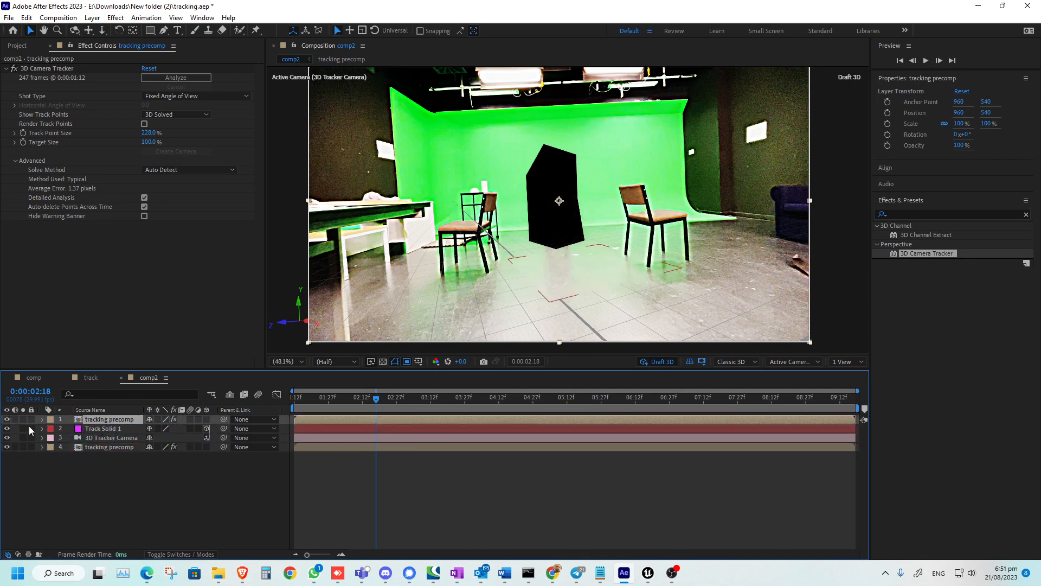
right_click(86, 421)
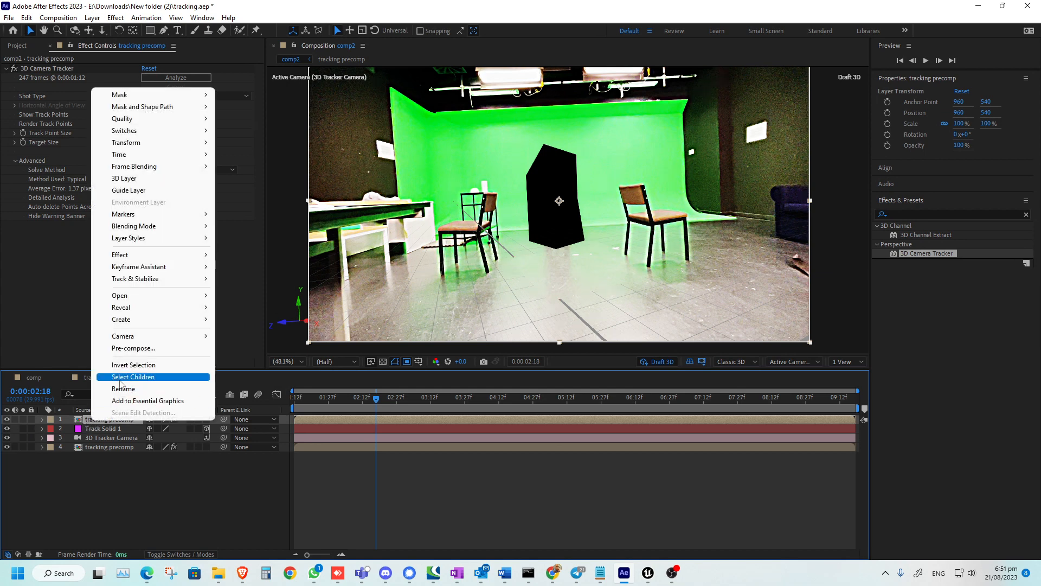
click(81, 418)
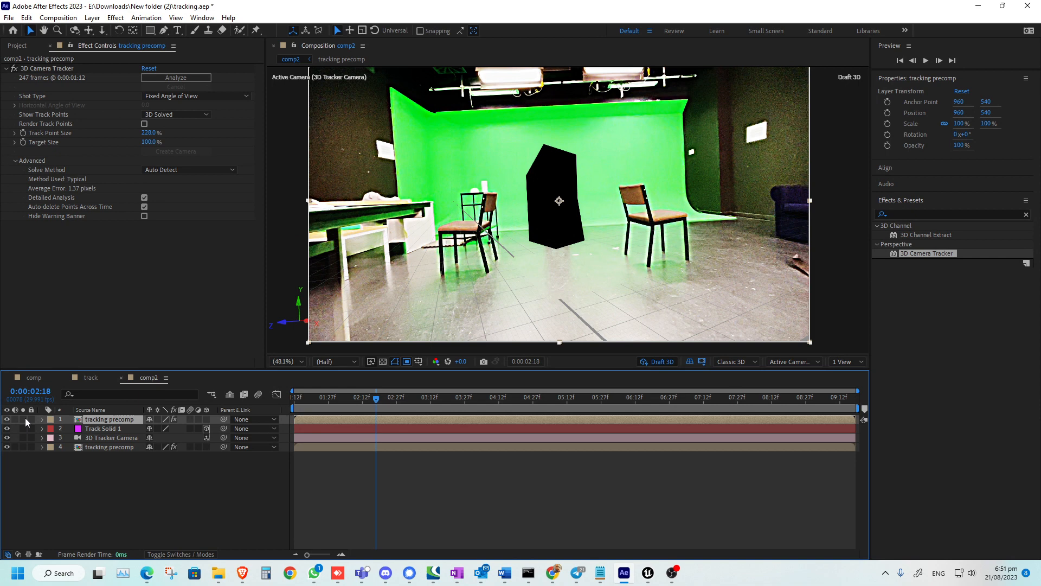
Copy the MOV footage layer from inside tracking precomp into comp2 and delete the duplicate tracking precomp layer above the track solid
double_click(79, 421)
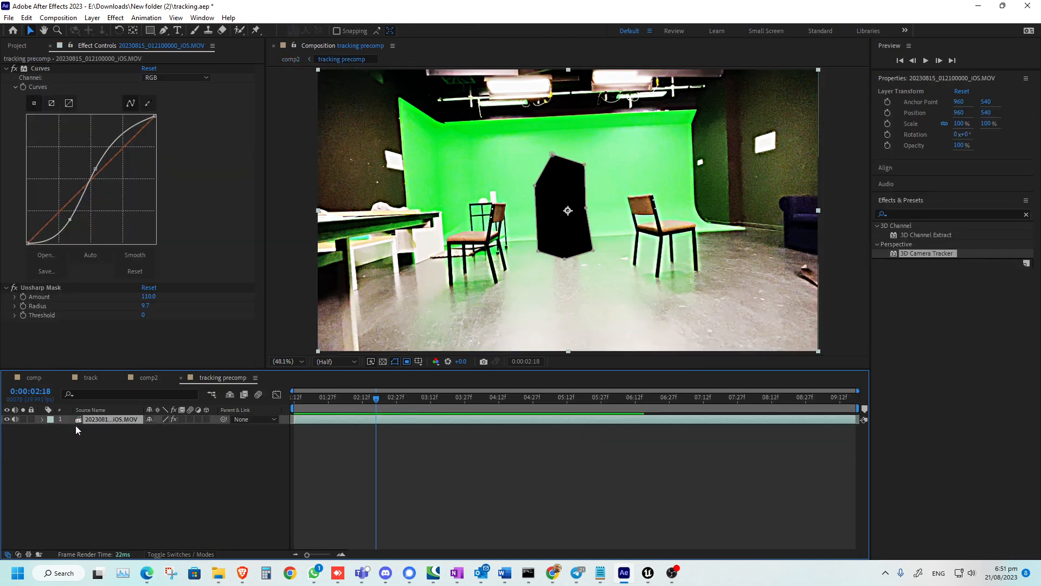
click(148, 378)
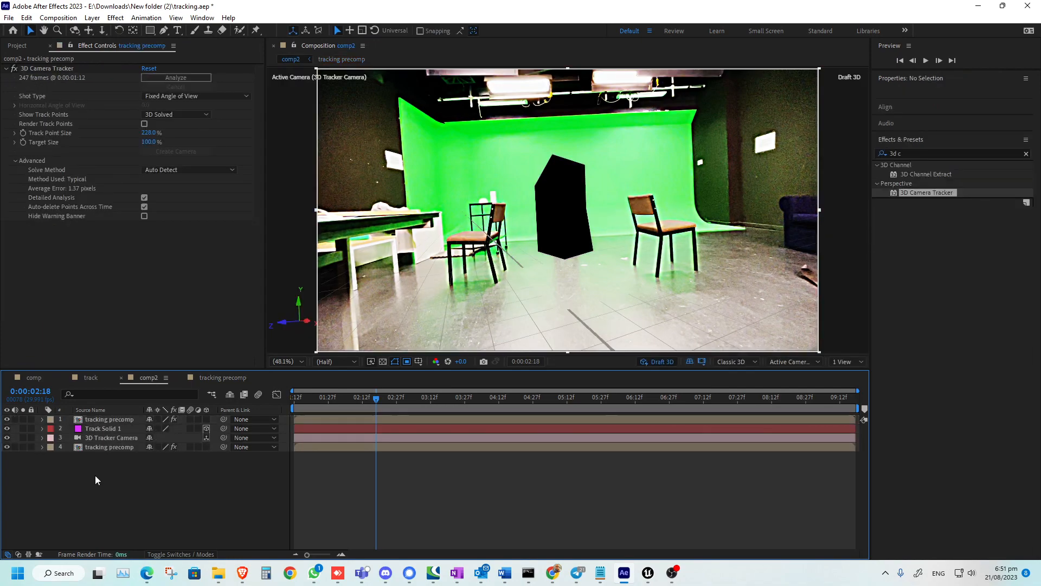
key(ctrl+v)
click(107, 431)
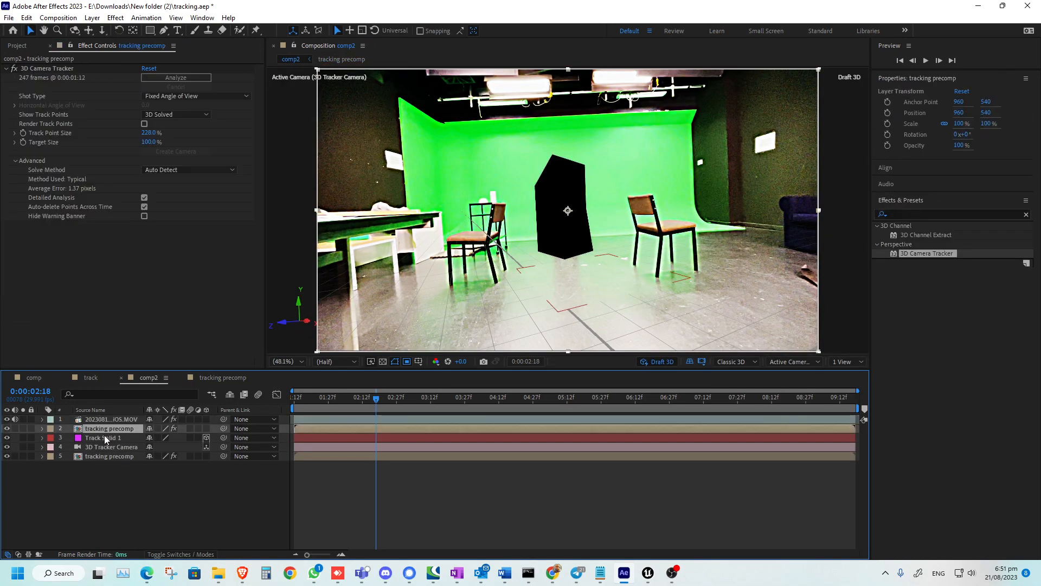
key(Delete)
Reveal Mask 1 on the pasted footage layer, try the Add mode, and set the mask mode to None
click(102, 421)
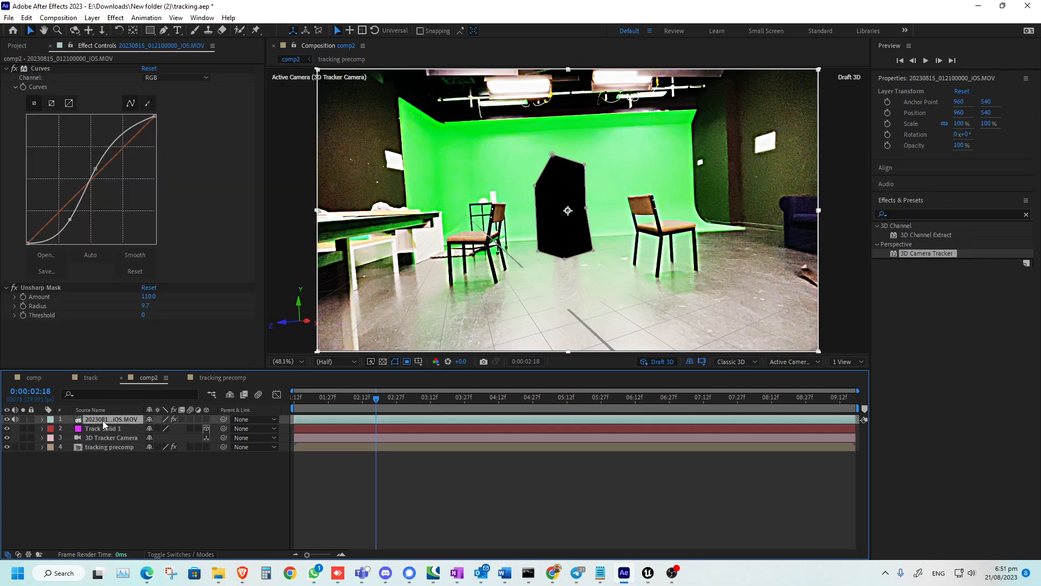
key(m)
click(101, 439)
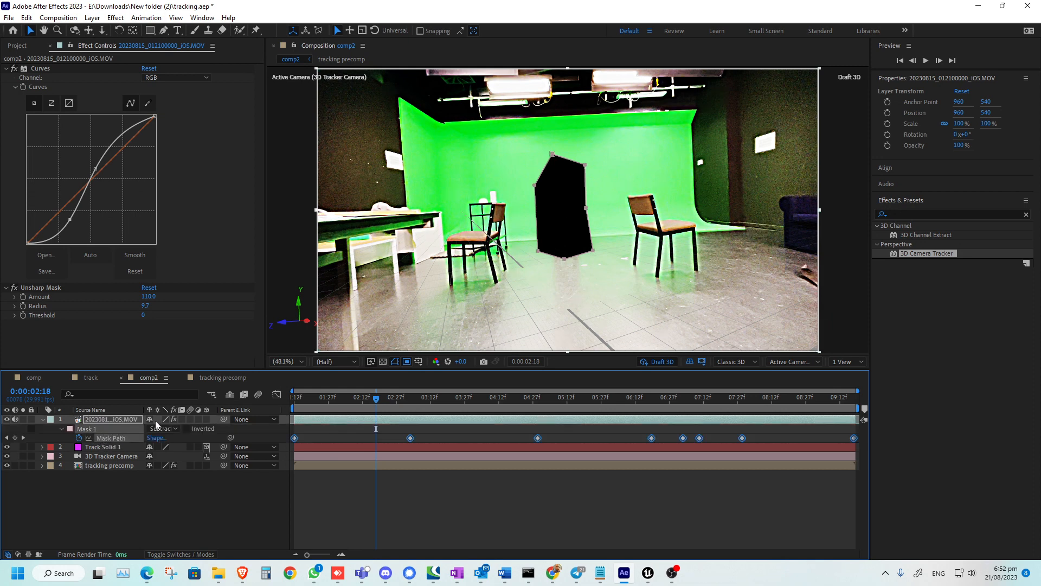
click(174, 429)
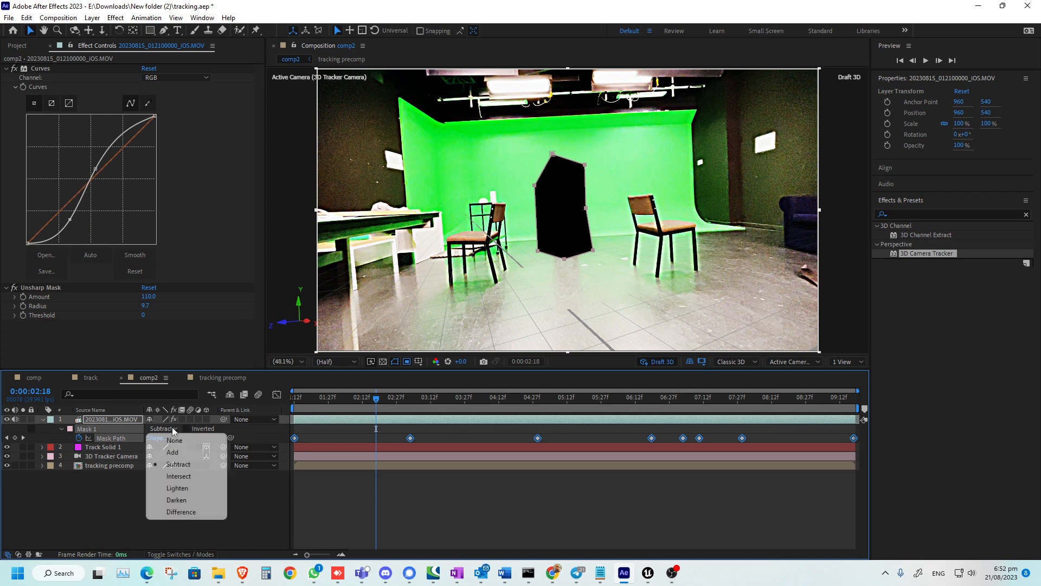
click(171, 450)
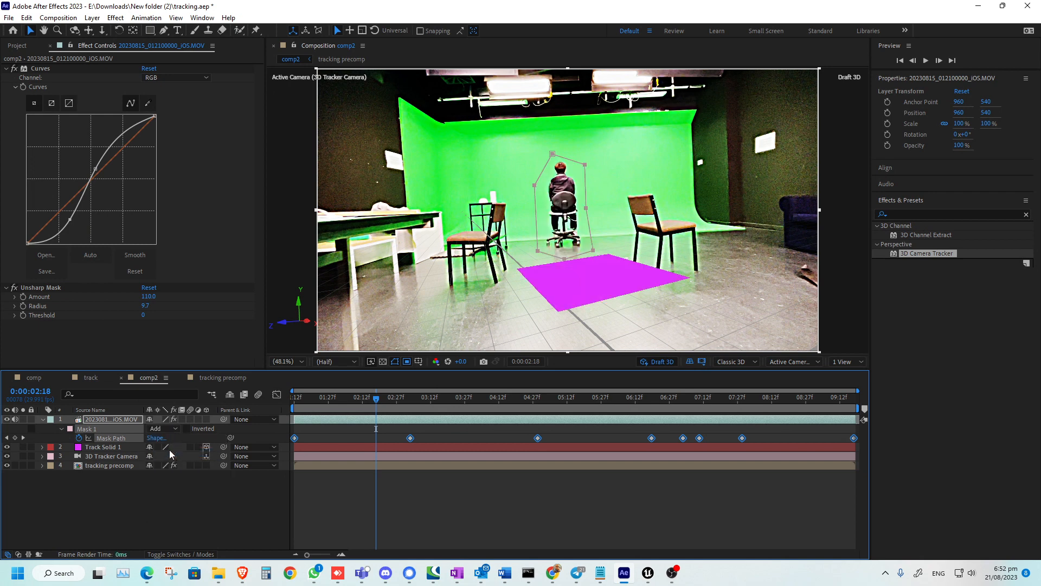
click(103, 422)
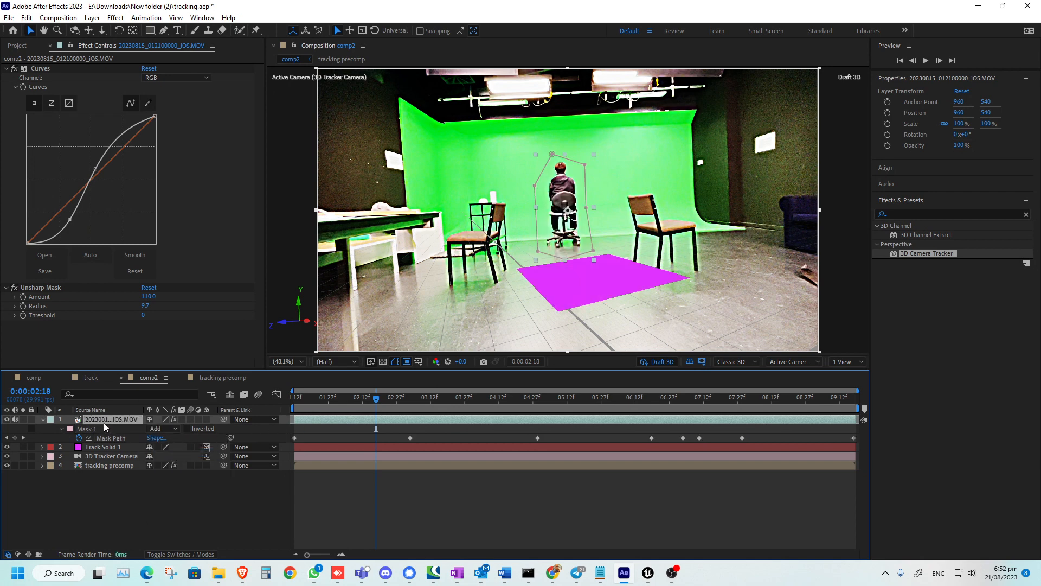
click(166, 429)
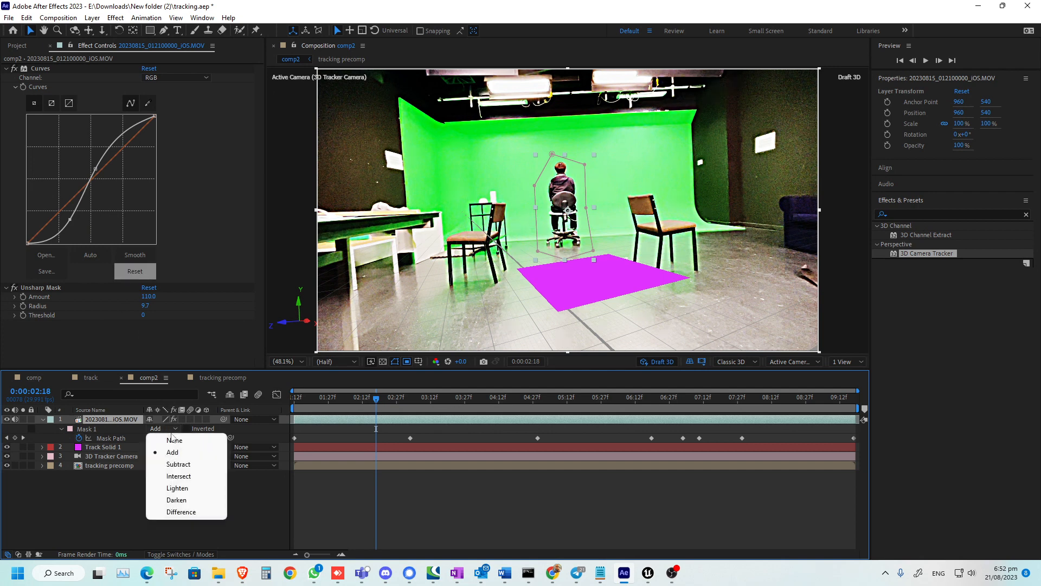
click(163, 437)
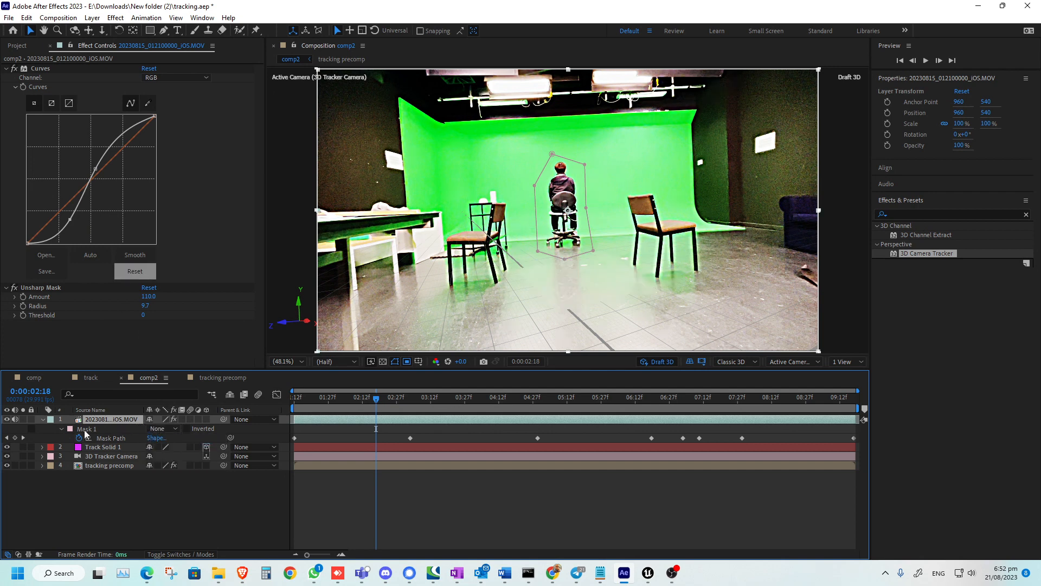
Hide the track solid, tracker camera and tracking precomp layers, and rename the pasted footage layer to main keyed
drag(6, 446, 7, 465)
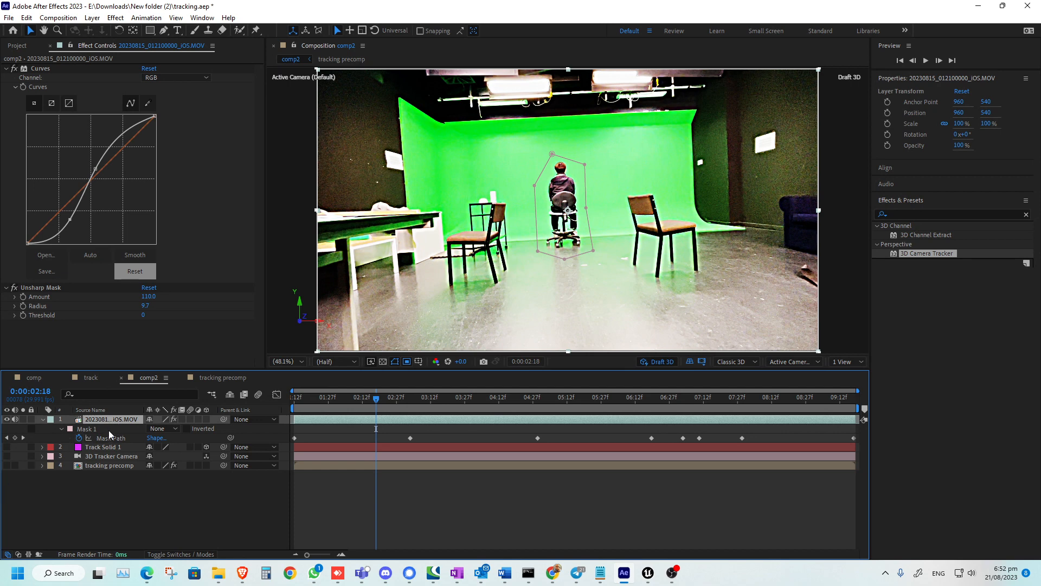
key(Return)
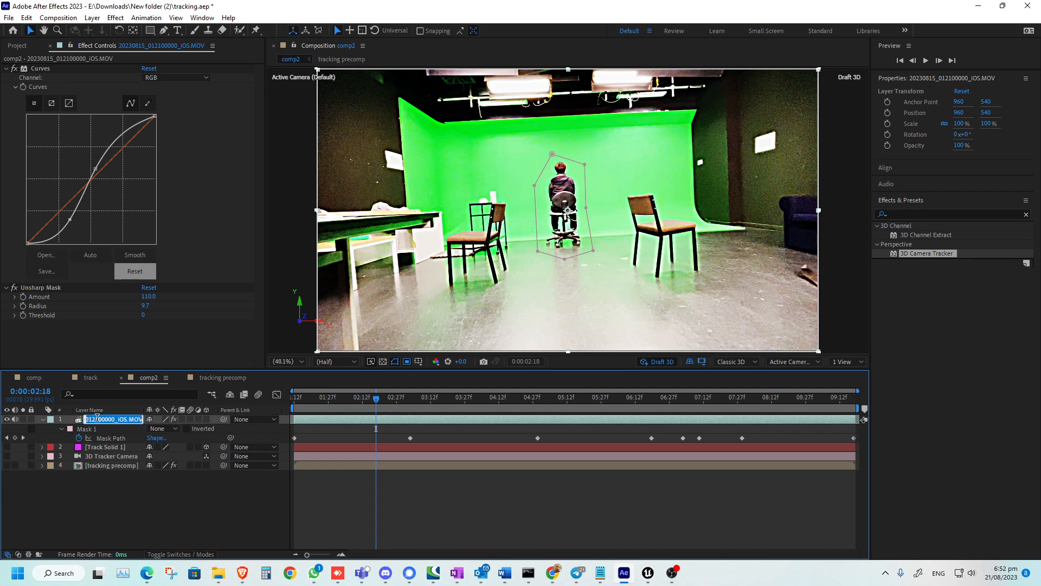
text(main keyed)
key(Return)
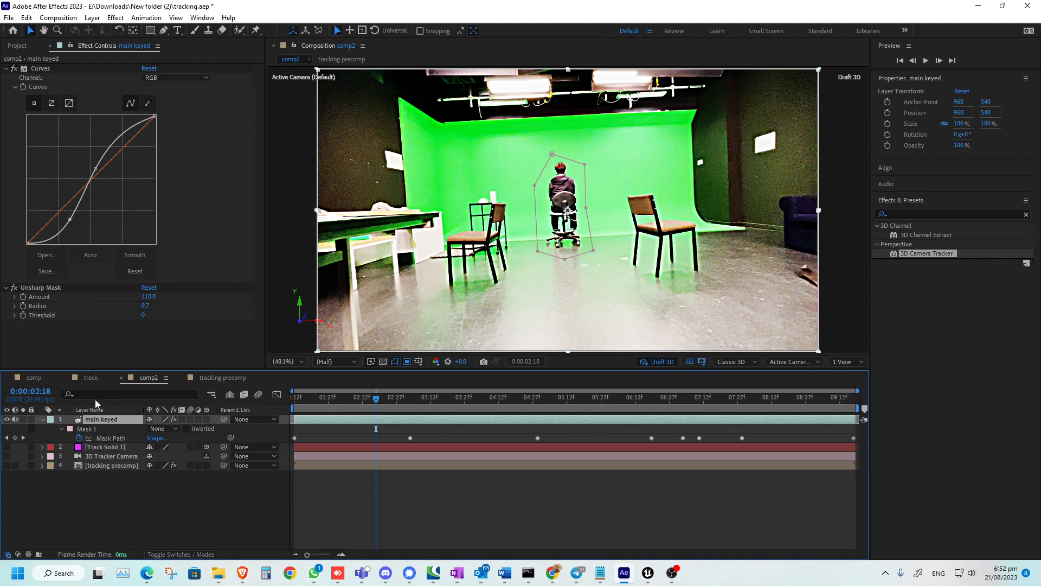
Delete the Curves and Unsharp Mask effects from the main keyed layer
click(45, 67)
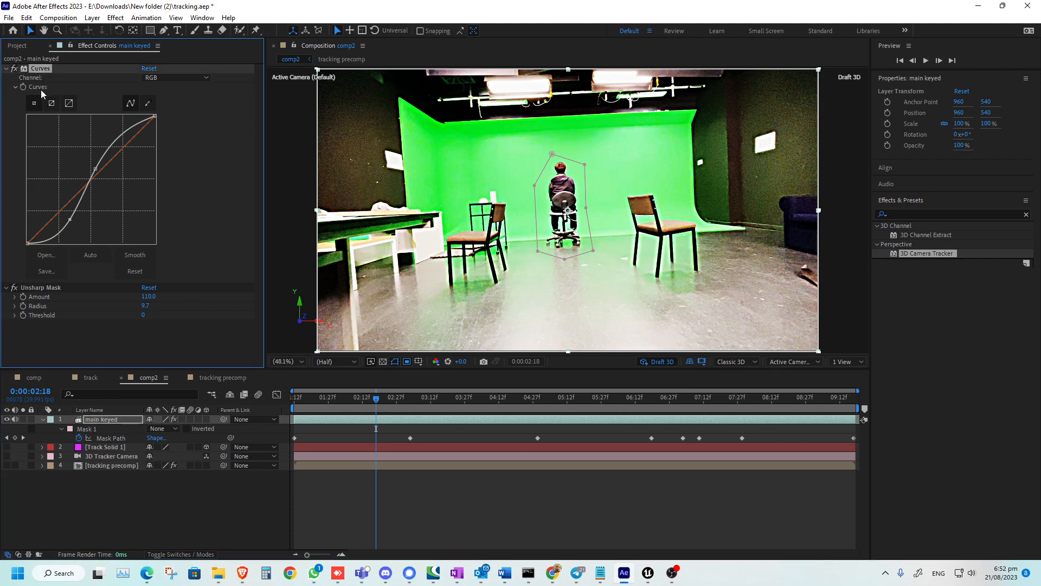
key(Delete)
click(53, 67)
key(Delete)
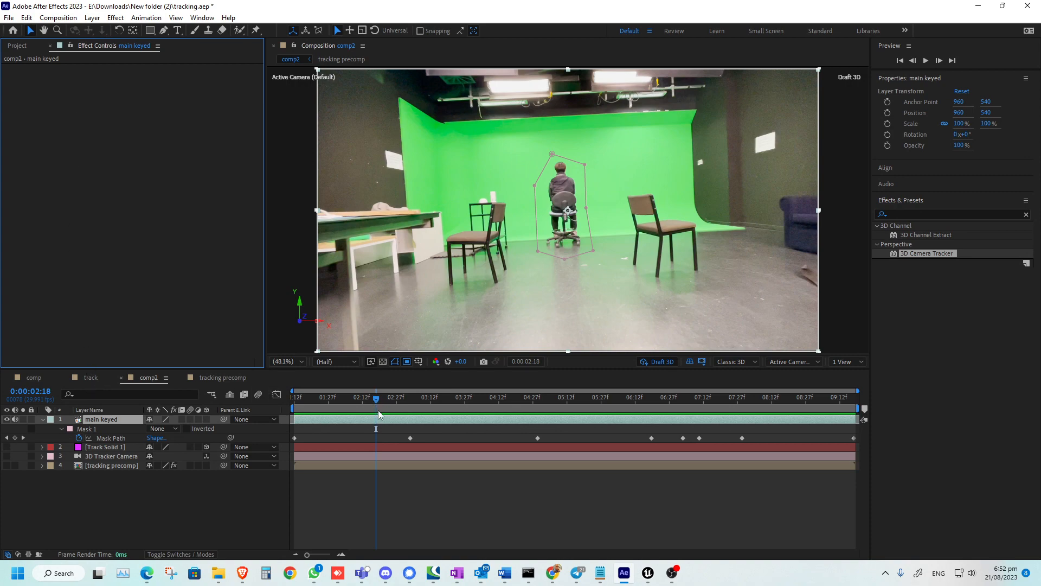
Scrub comp2 between 0:00:07:03 and 0:00:07:12 to check how Mask 1 follows the seated person
drag(378, 411, 692, 401)
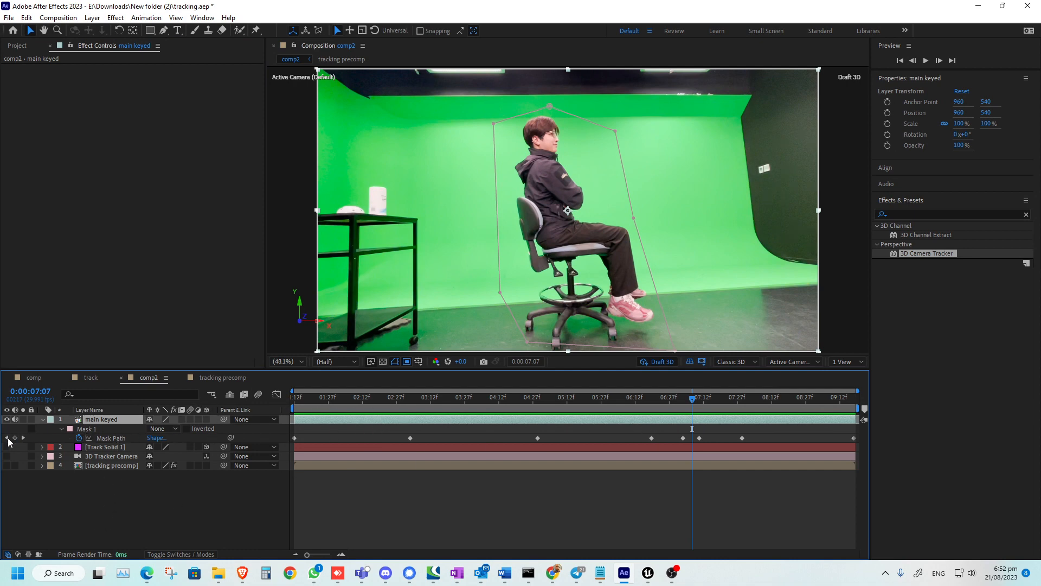
click(7, 437)
click(524, 348)
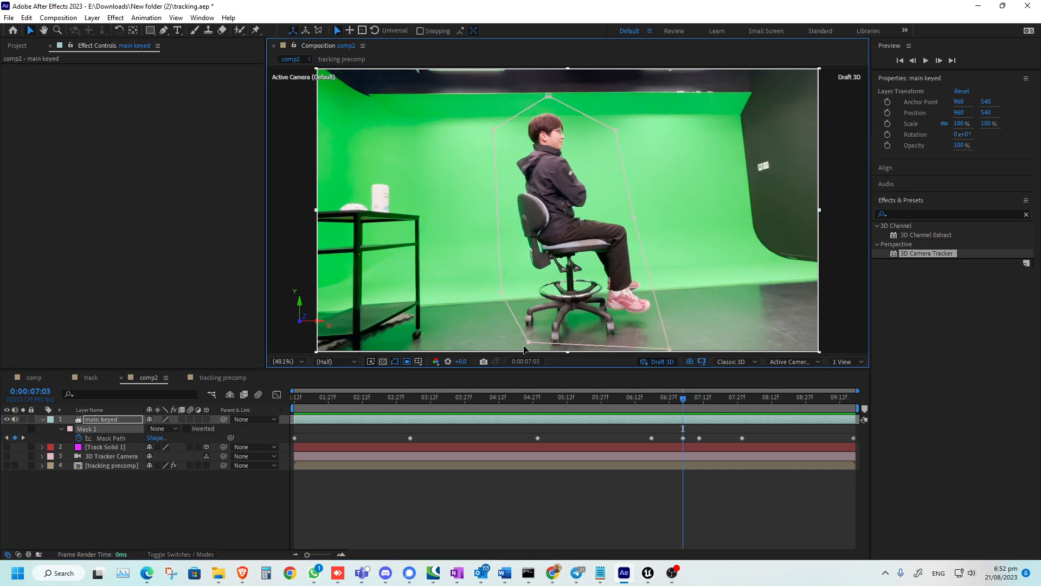
click(699, 400)
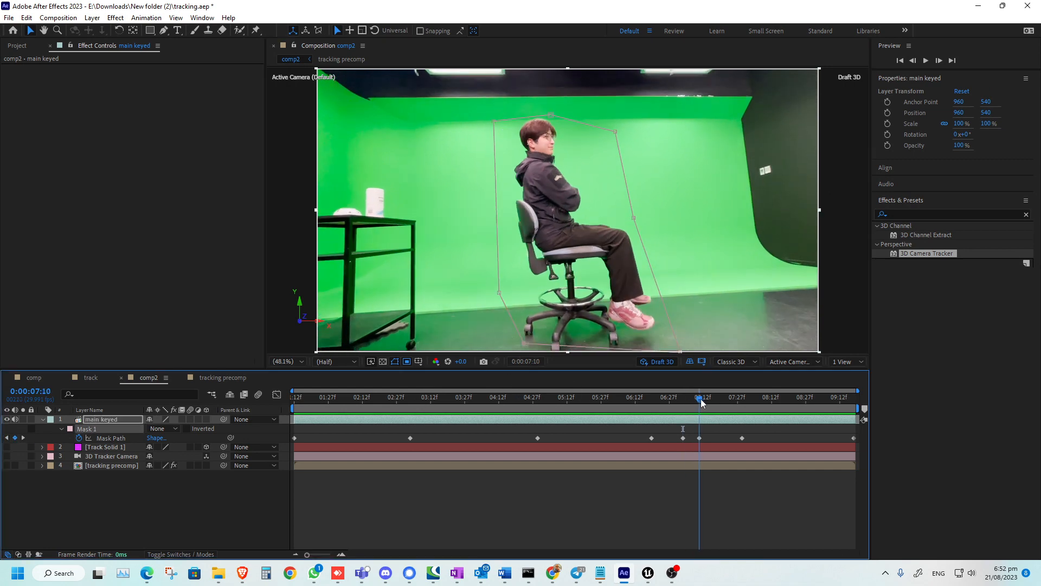
drag(701, 401, 704, 399)
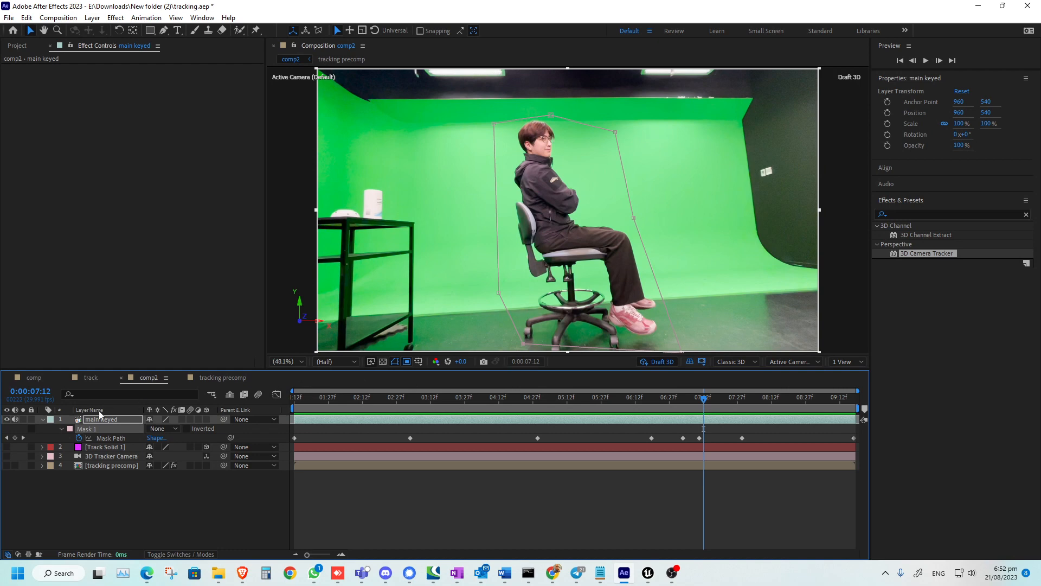
Move Mask 1's corner beside the chair base below the frame at 0:00:07:10, and readjust the mask shape at 0:00:05:25
click(7, 437)
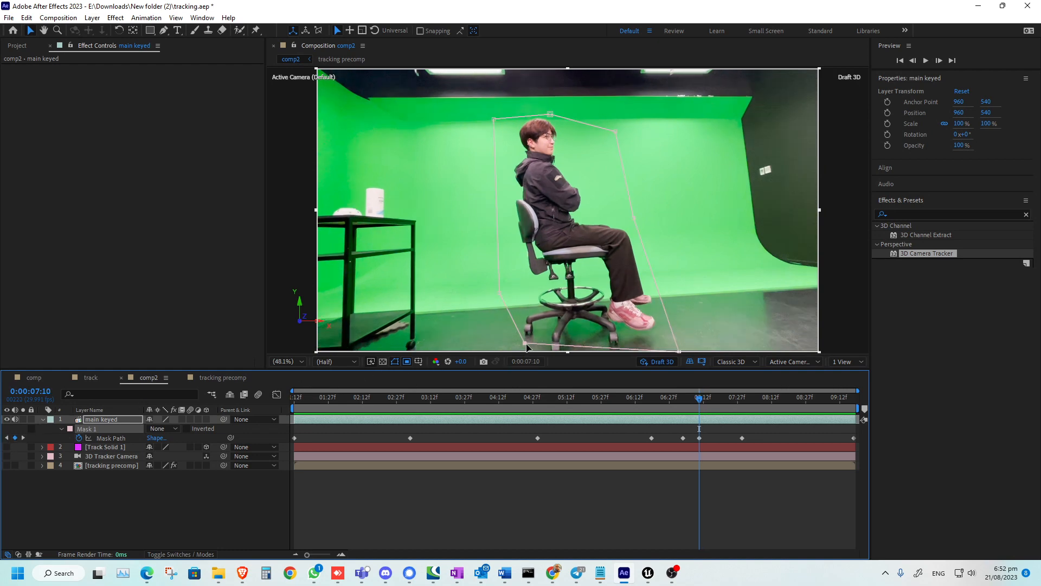
drag(523, 343, 487, 387)
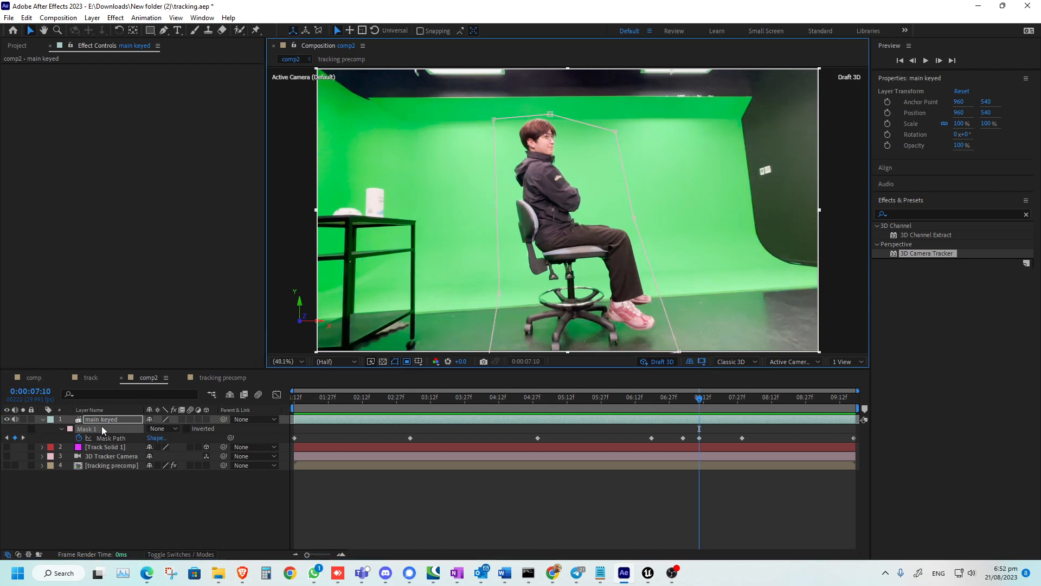
click(23, 437)
drag(746, 402, 596, 400)
drag(546, 319, 531, 323)
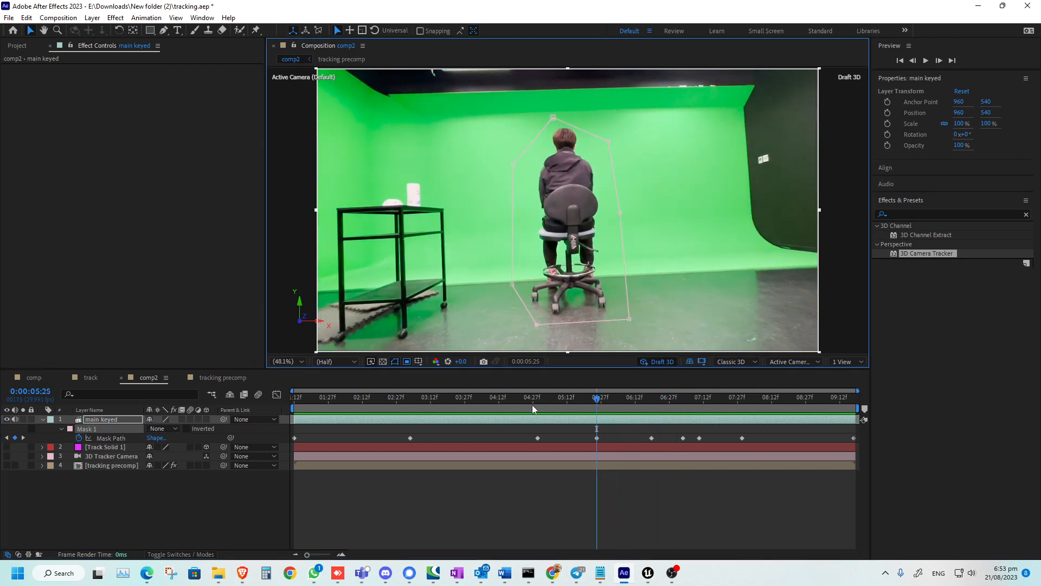
Set Mask 1 to Add at 0:00:02:13 and scrub through comp2 to check the cutout around the seated person
drag(532, 403, 369, 401)
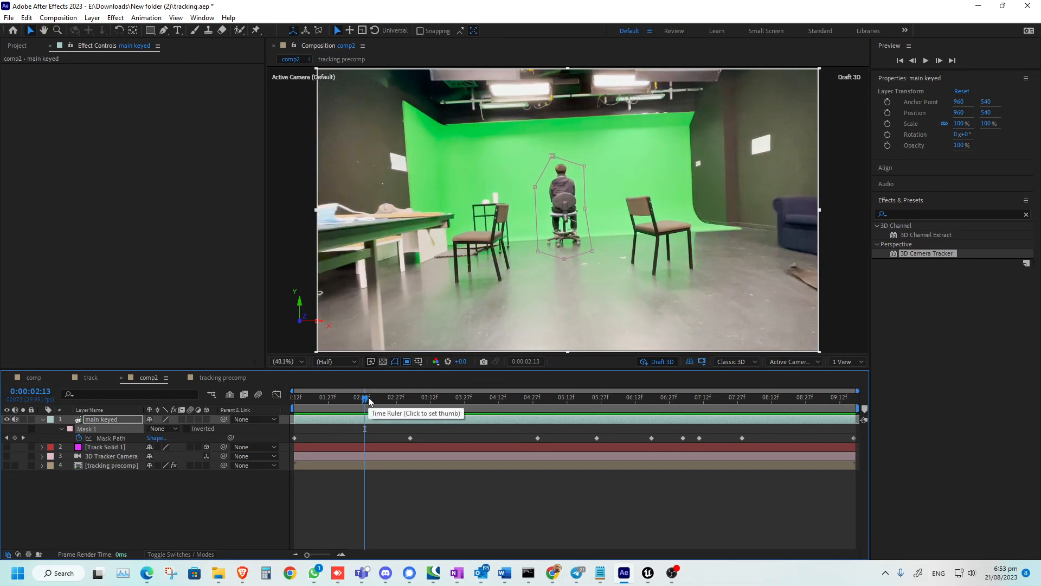
click(162, 428)
click(175, 454)
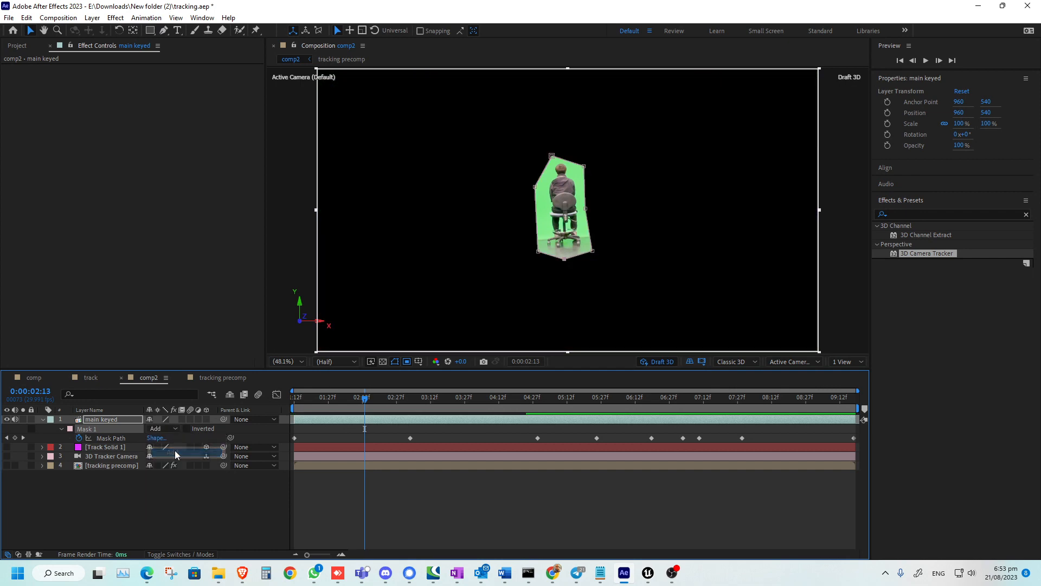
drag(401, 404, 794, 421)
drag(712, 418, 667, 421)
Apply Keylight (1.2) to the main keyed layer, sample the green backdrop as Screen Colour, and check the key around 0:00:06:28
click(1025, 214)
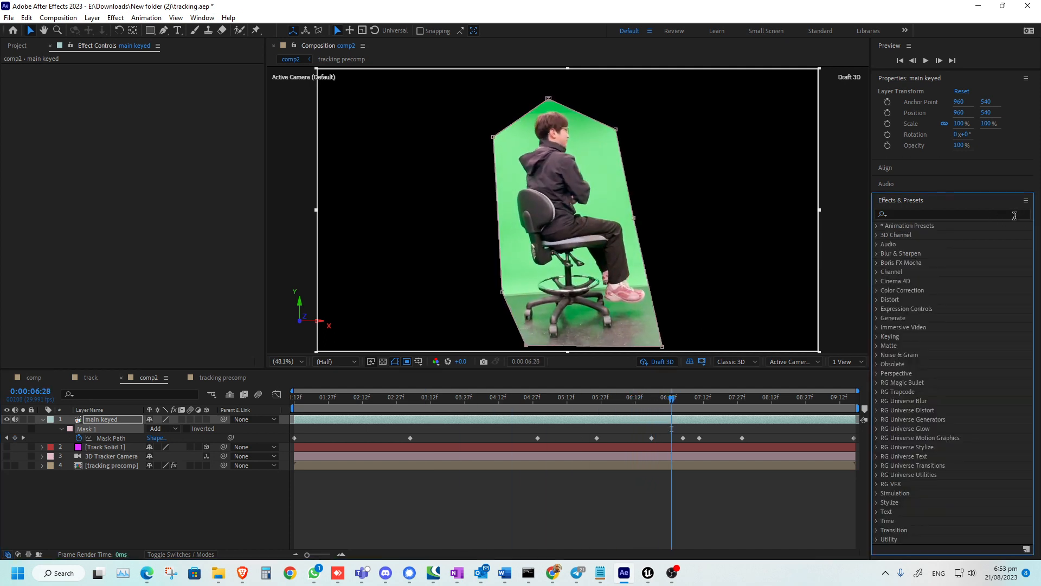
click(977, 215)
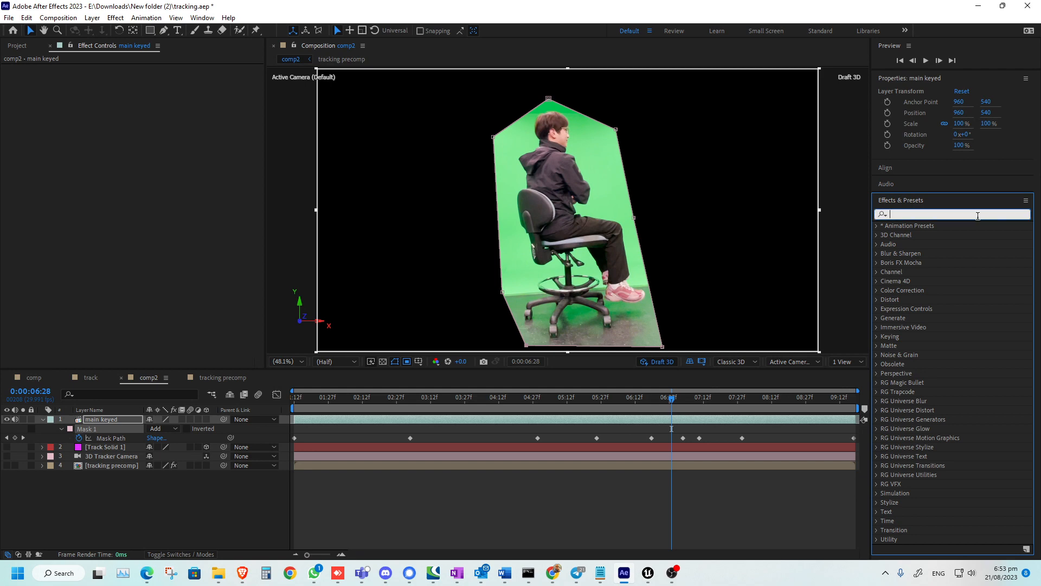
text(keyl)
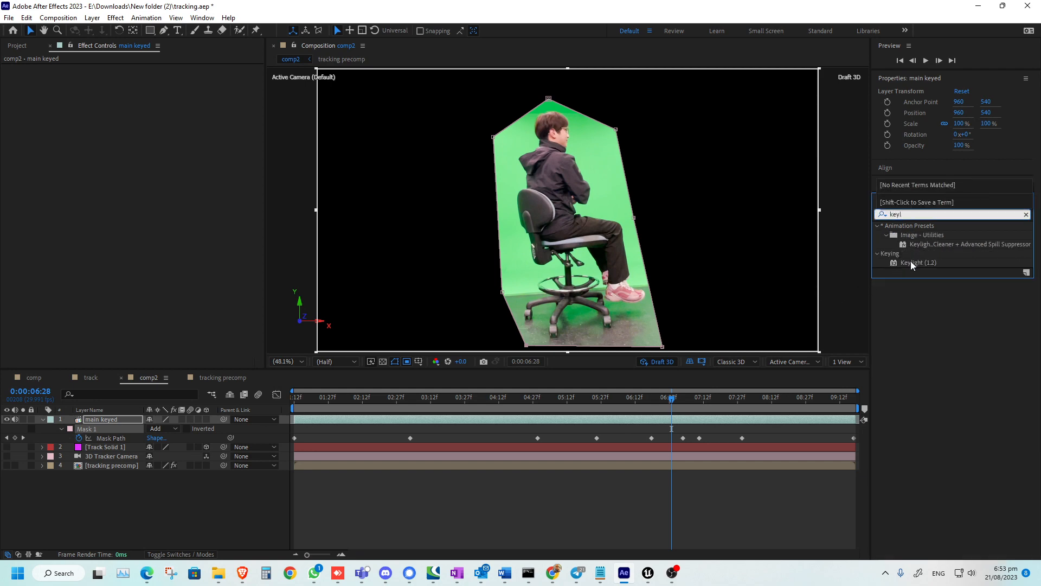
drag(918, 262, 590, 183)
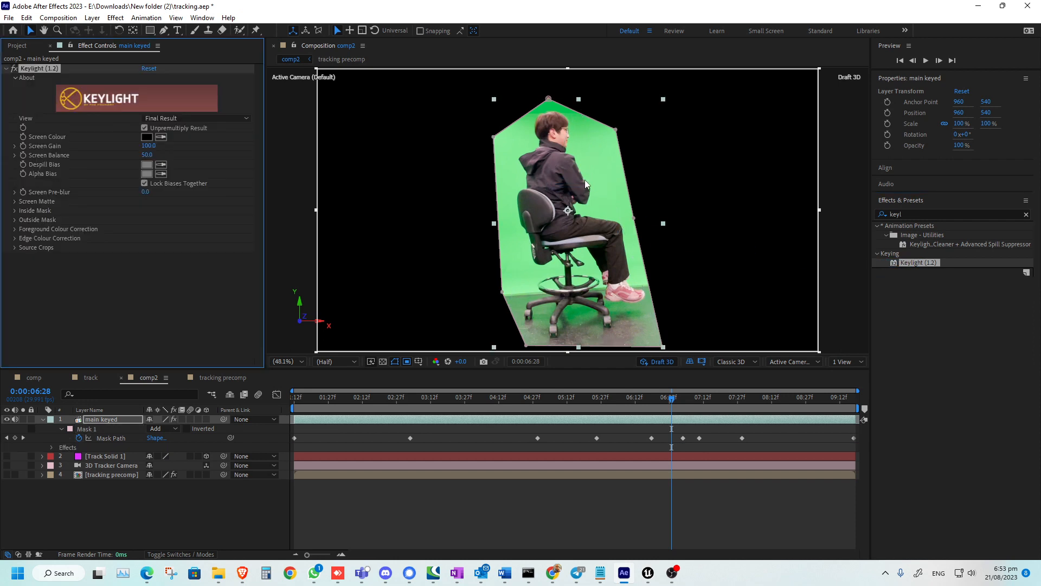
click(161, 136)
click(608, 175)
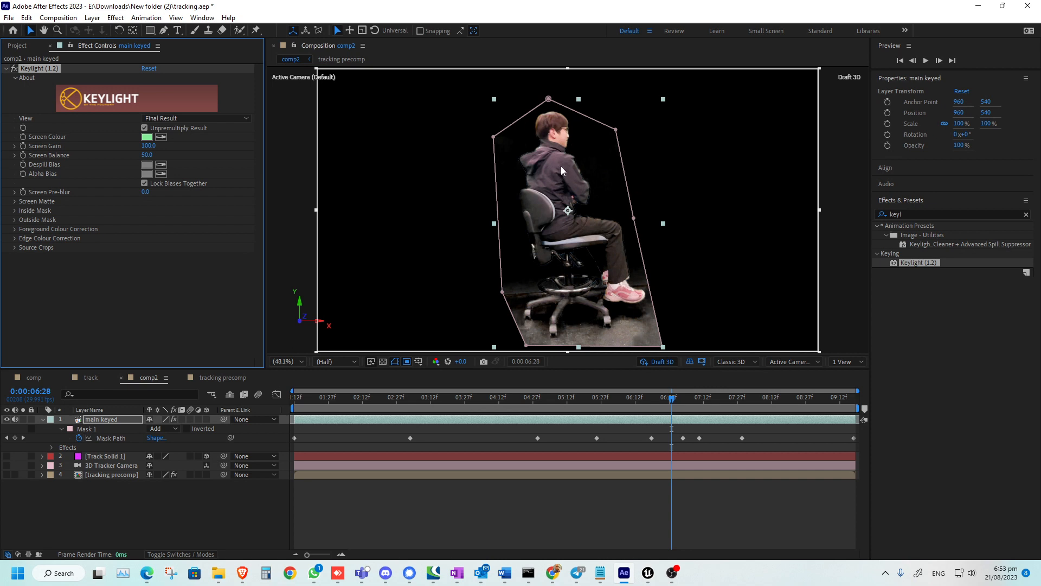
click(633, 401)
drag(633, 400, 672, 399)
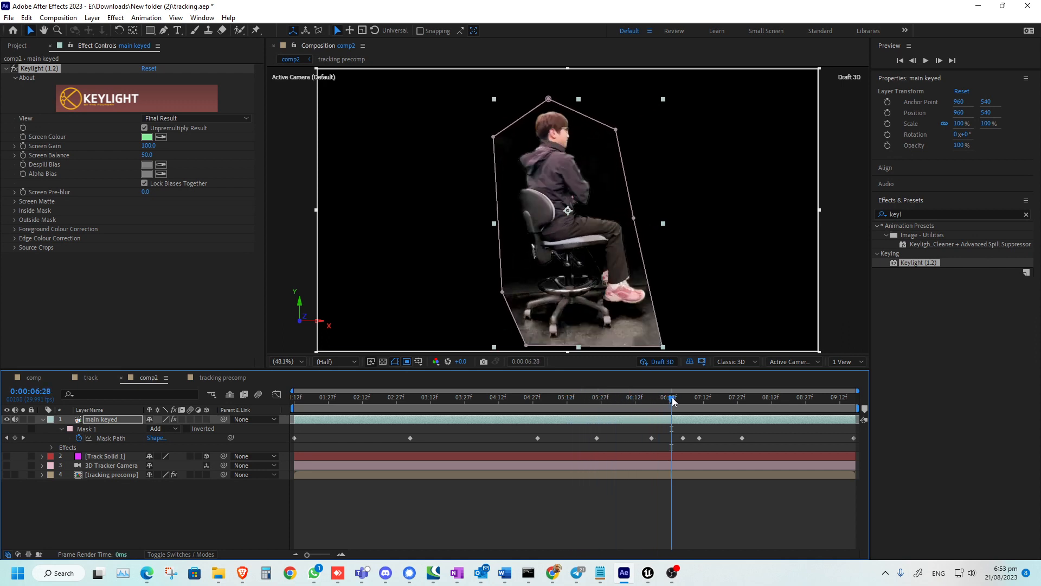
Using Keylight's Screen Matte view, set Clip Black to 5.0 and Clip White to 51.0, and return to Final Result
click(206, 117)
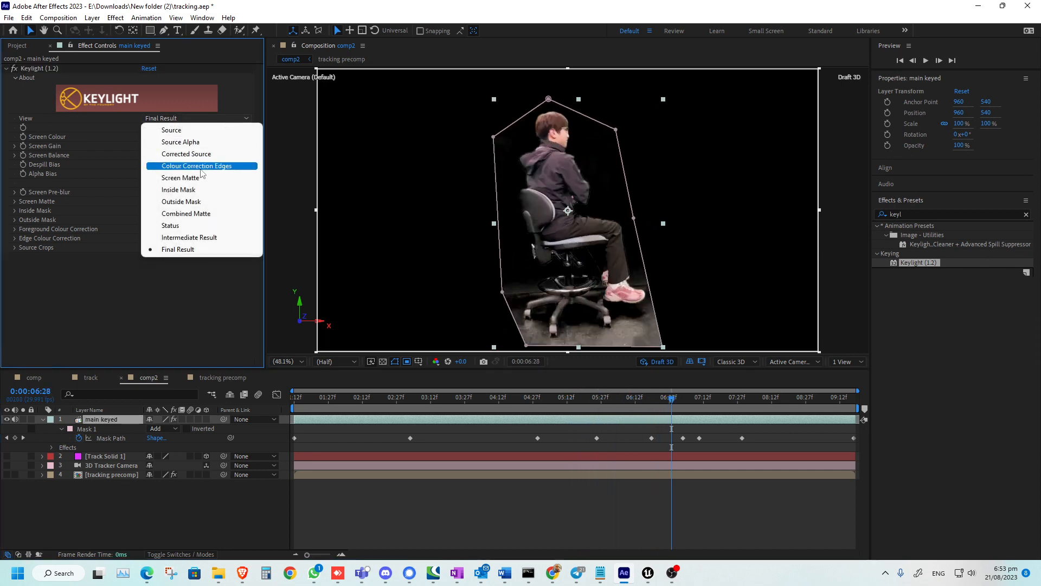
click(200, 178)
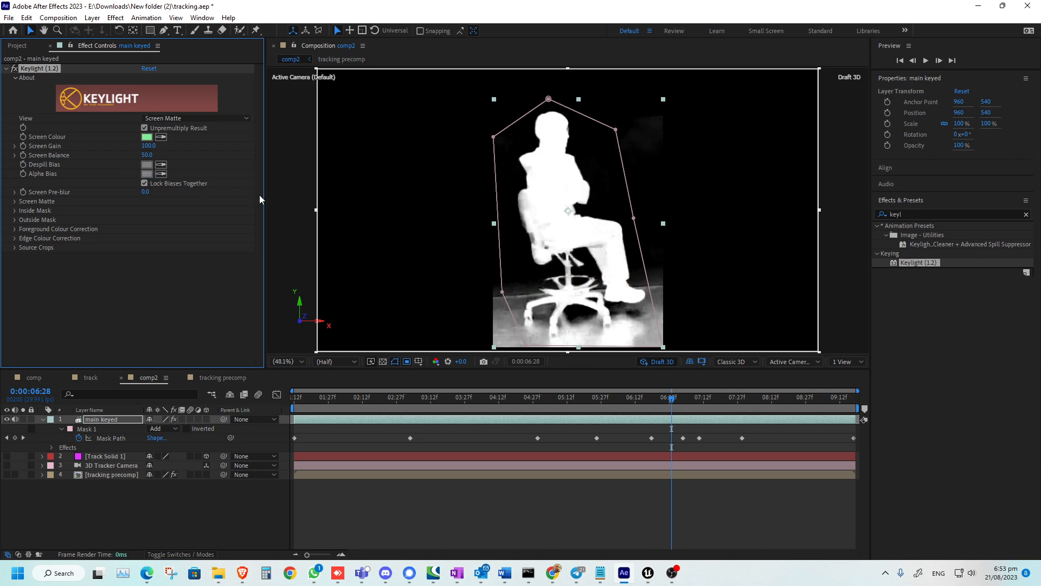
click(15, 201)
drag(145, 211, 124, 222)
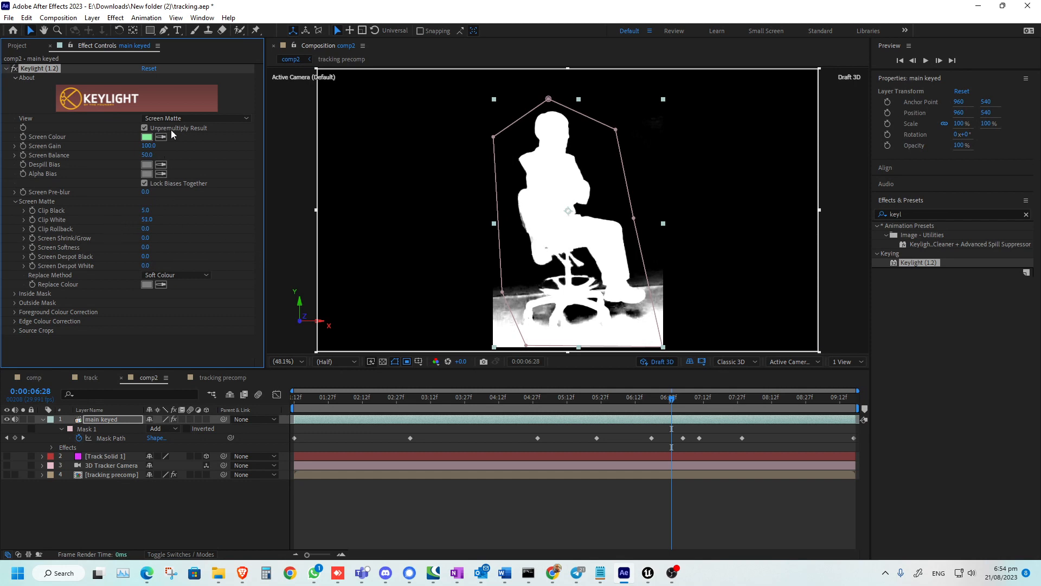
click(195, 118)
click(173, 253)
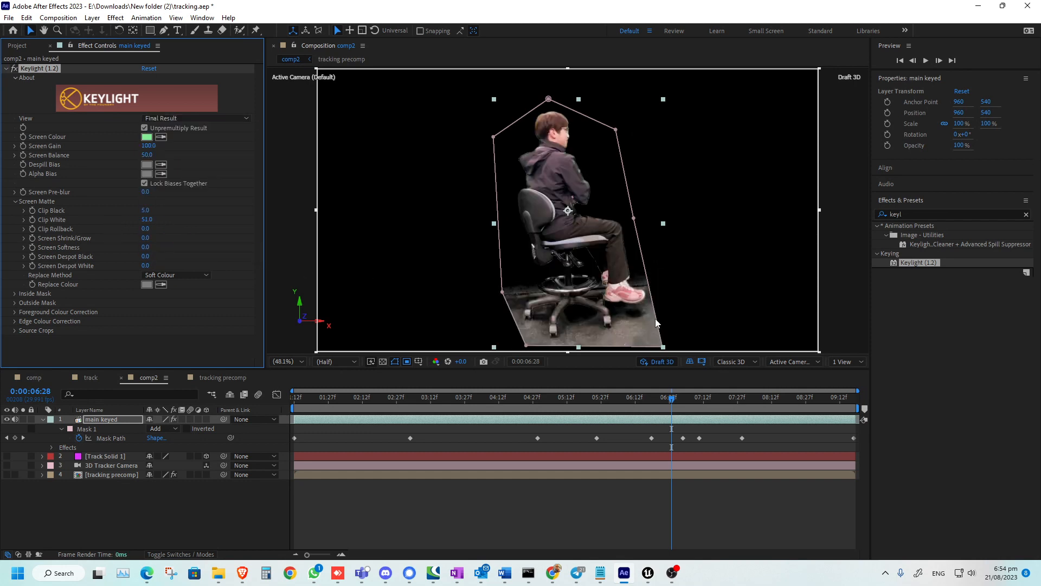
At 0:00:07:14, set Keylight's Screen Softness to 1.2, Clip Black to 10.4 and Clip White to 80.6
drag(654, 397, 689, 385)
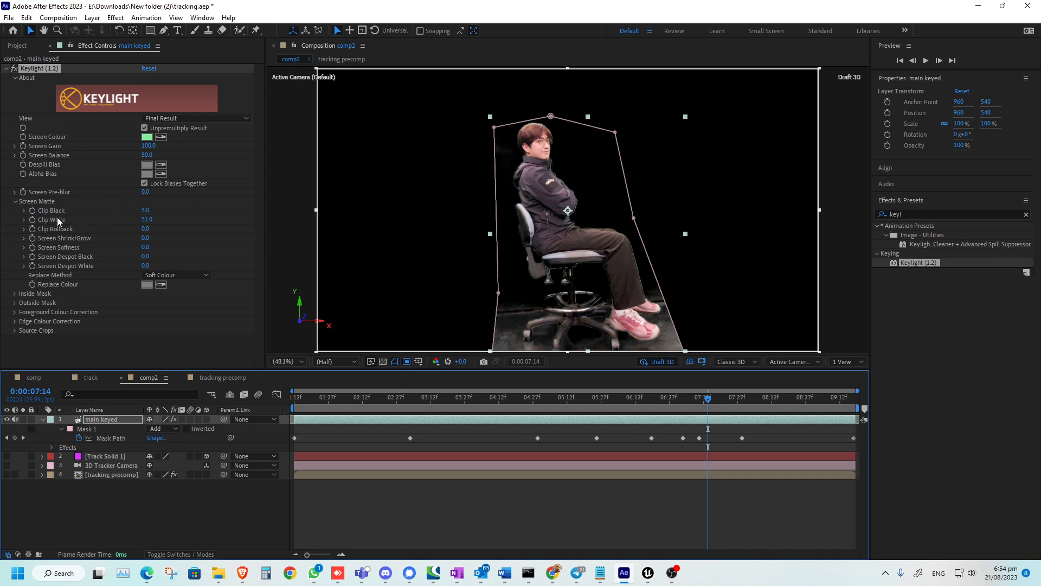
click(24, 247)
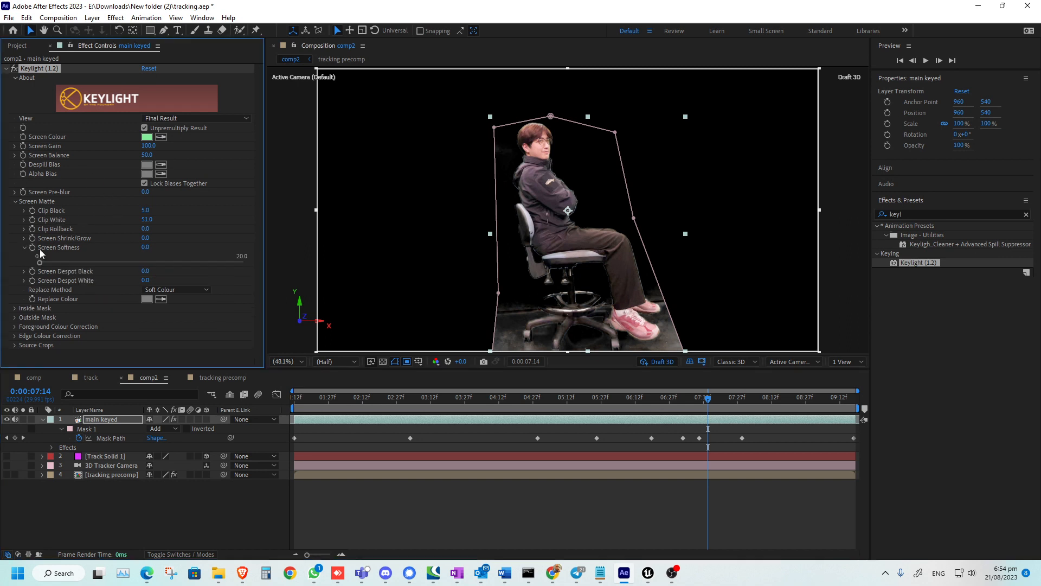
click(58, 263)
drag(58, 264, 52, 263)
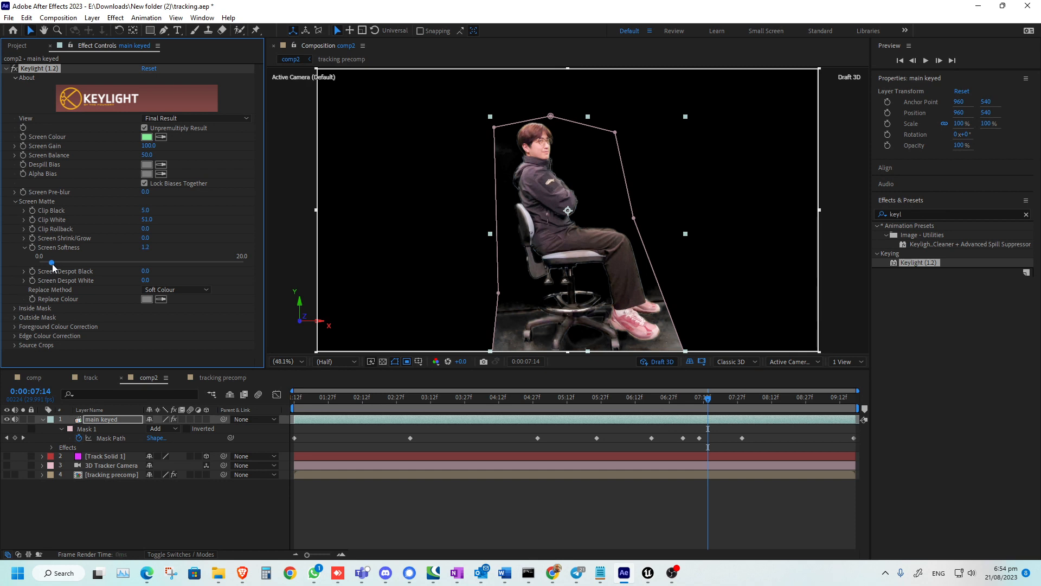
click(24, 211)
drag(53, 228, 60, 233)
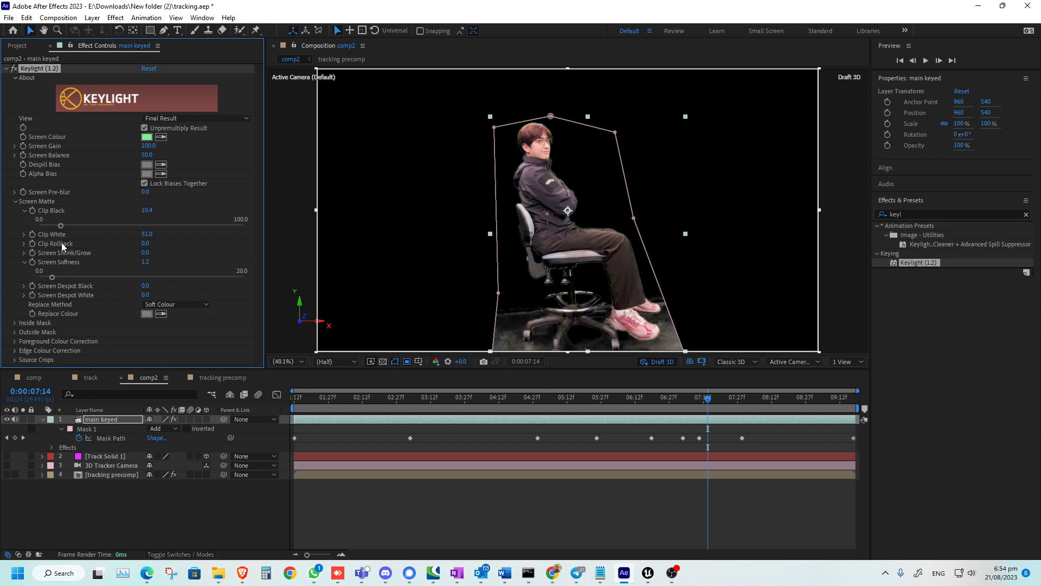
click(24, 234)
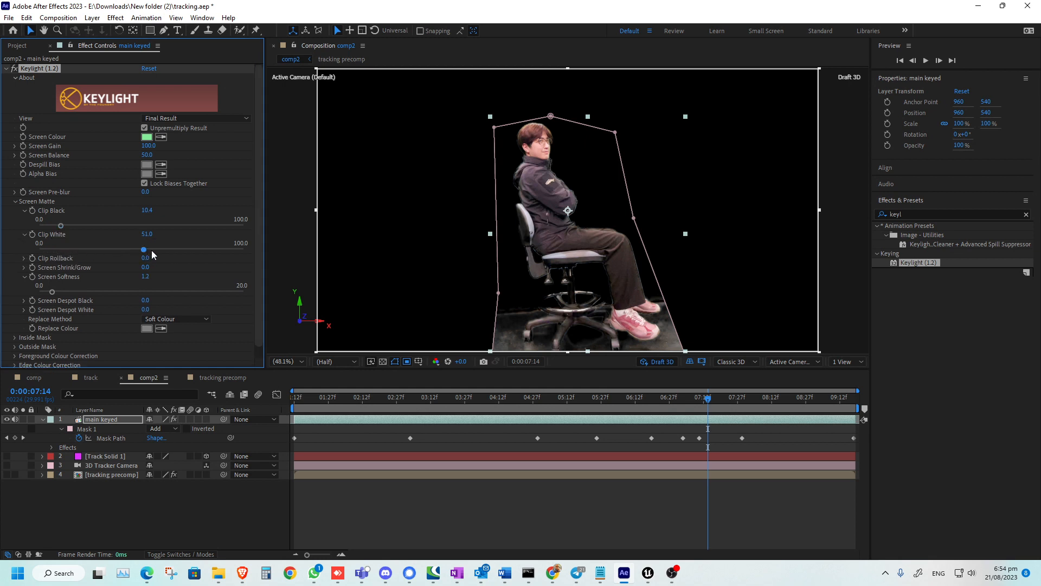
drag(145, 253, 204, 254)
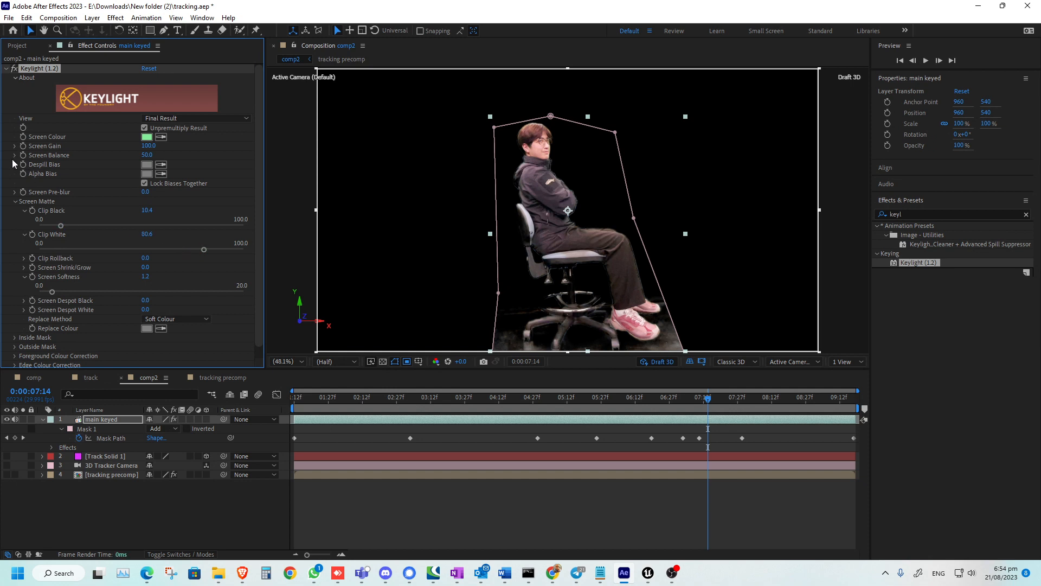
Check the keyed person at 0:00:07:05 and 0:00:04:21, and between there and 0:00:02:22 with the layer deselected
drag(709, 401, 688, 418)
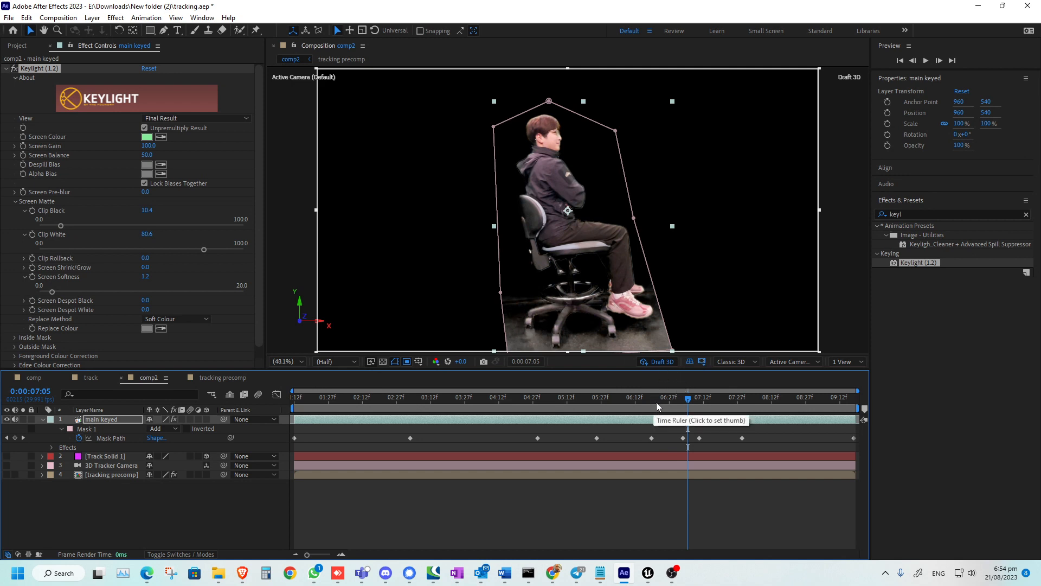
click(519, 402)
click(287, 340)
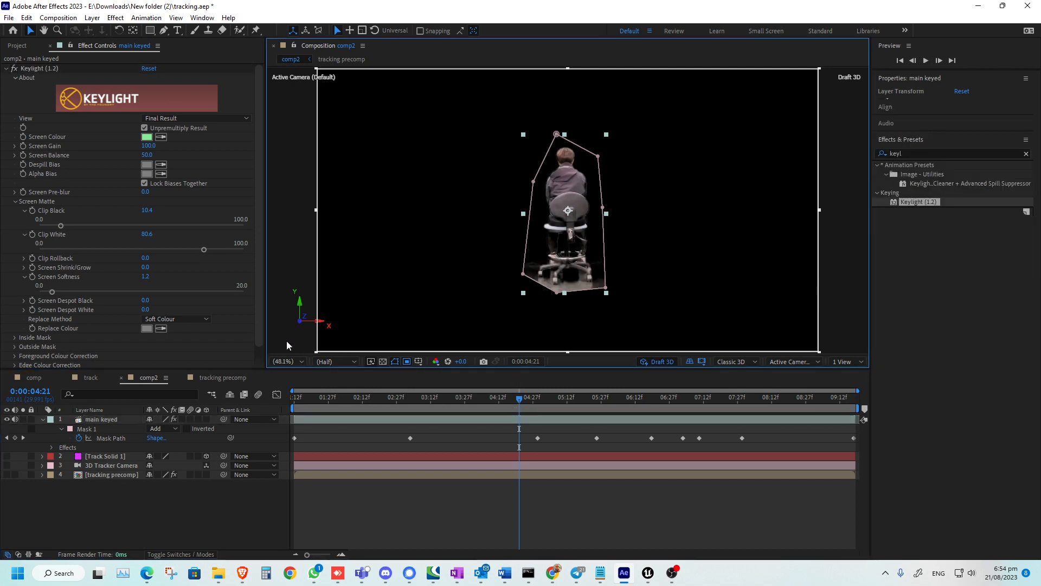
click(440, 400)
drag(439, 400, 385, 402)
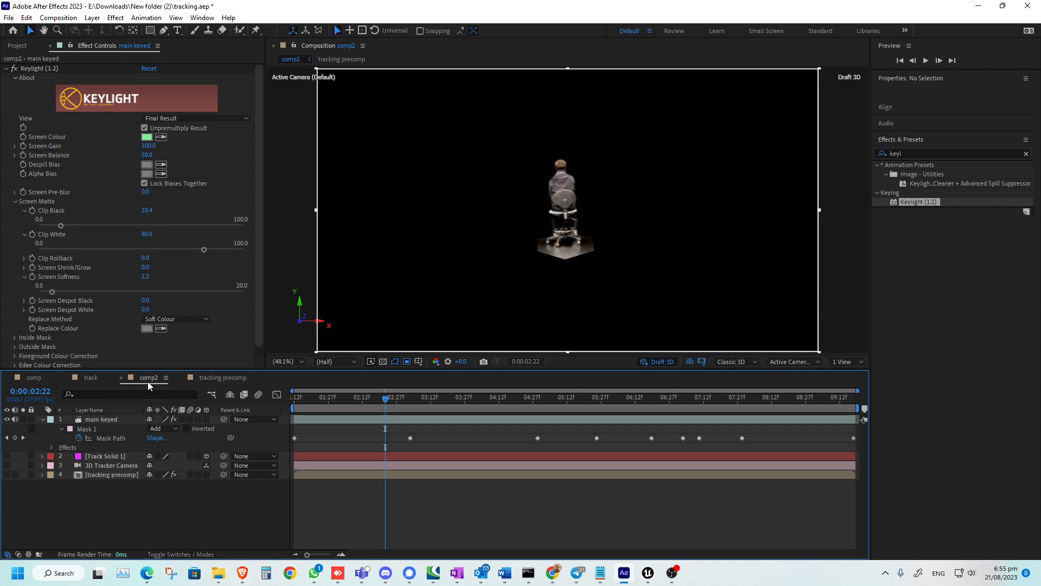
Queue comp2 for rendering with the Pre-render command
click(58, 18)
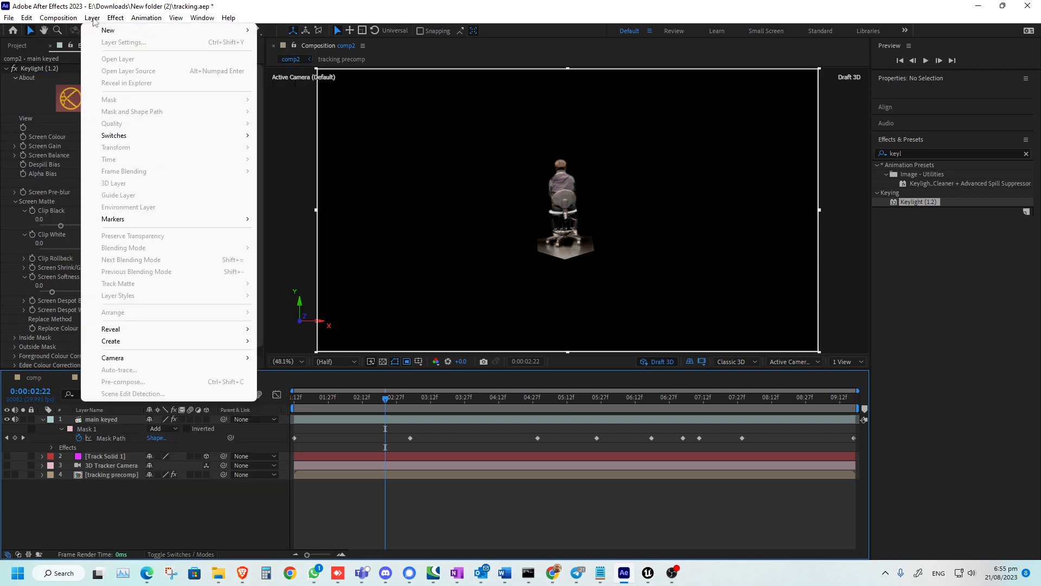
mouse_move(139, 22)
mouse_move(64, 24)
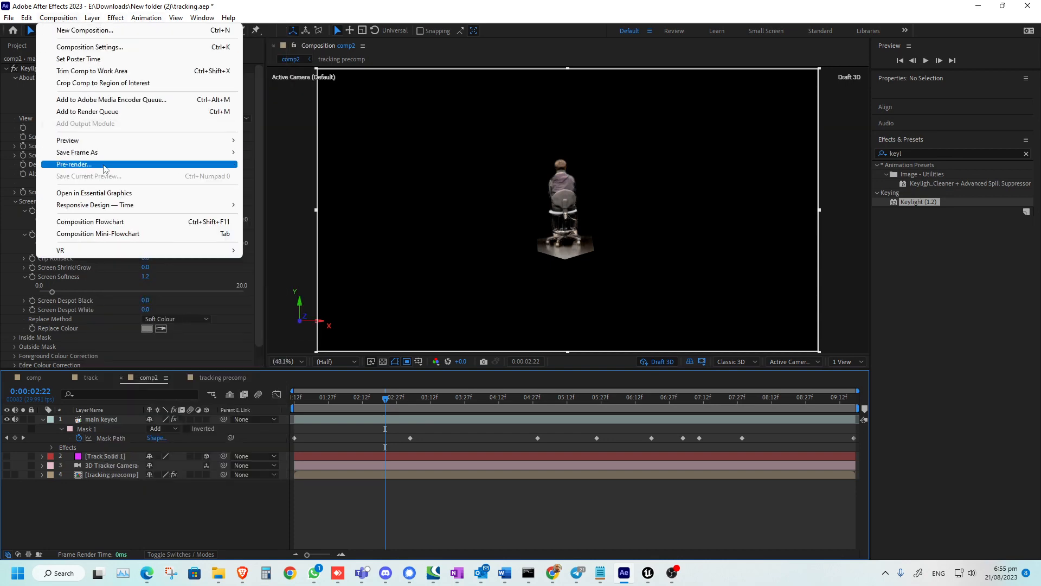
click(103, 165)
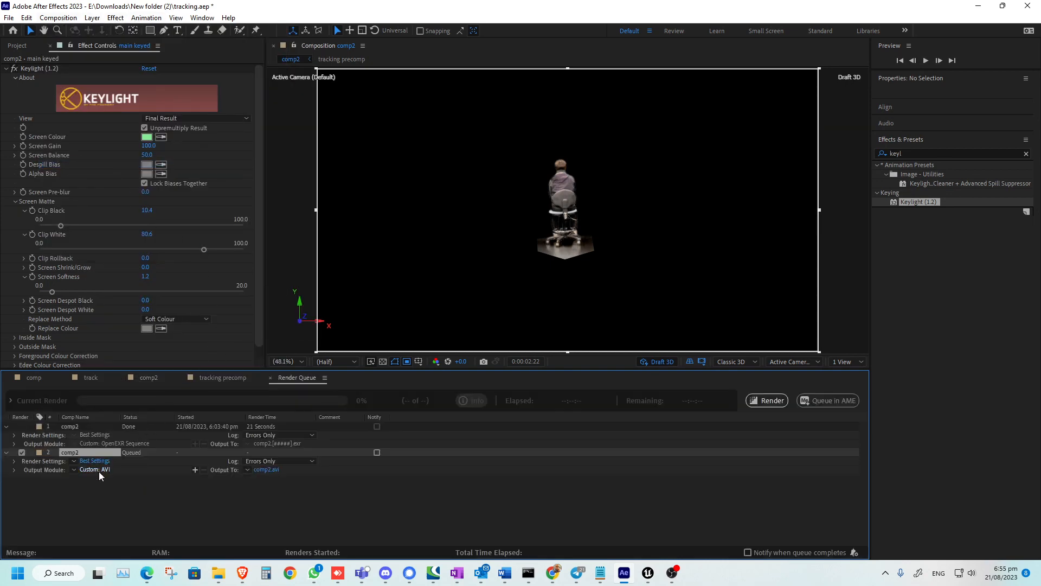
Configure the queued comp2 output module as an OpenEXR Sequence with RGB + Alpha channels
click(99, 471)
click(479, 150)
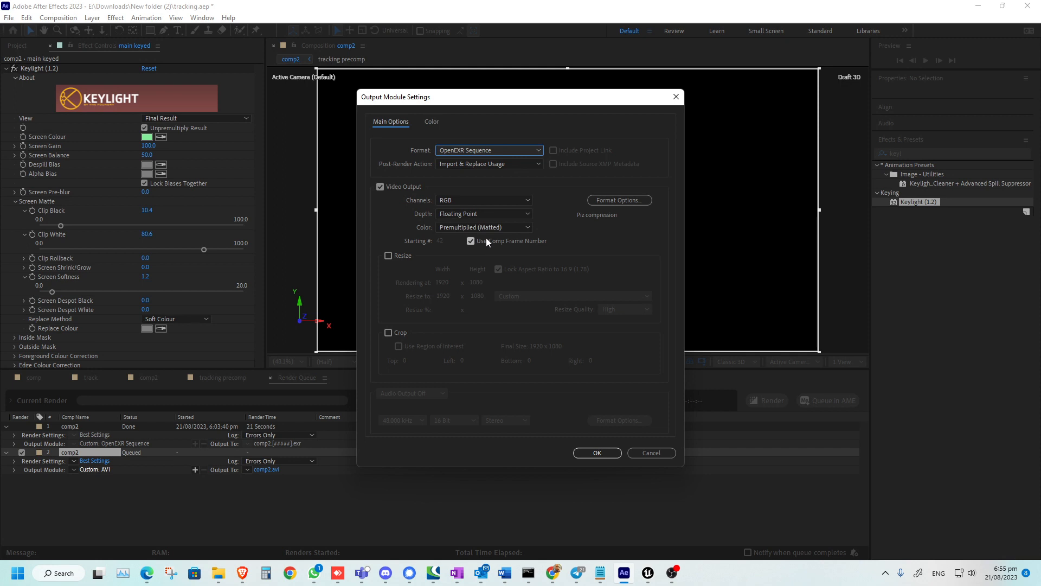
click(523, 200)
click(496, 232)
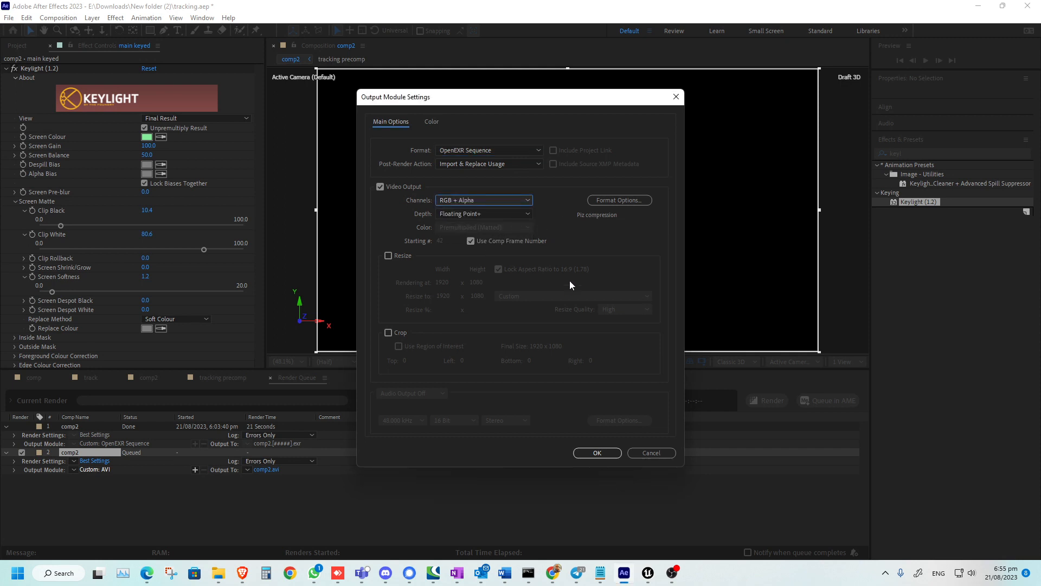
click(595, 450)
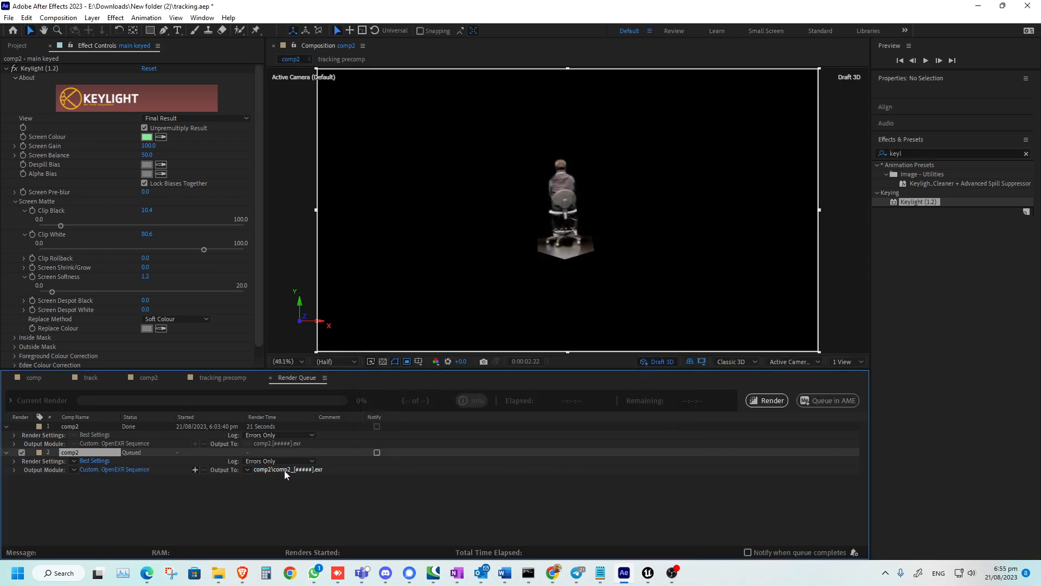
Create a folder named tracking in Downloads and open it as the render's output location
click(284, 469)
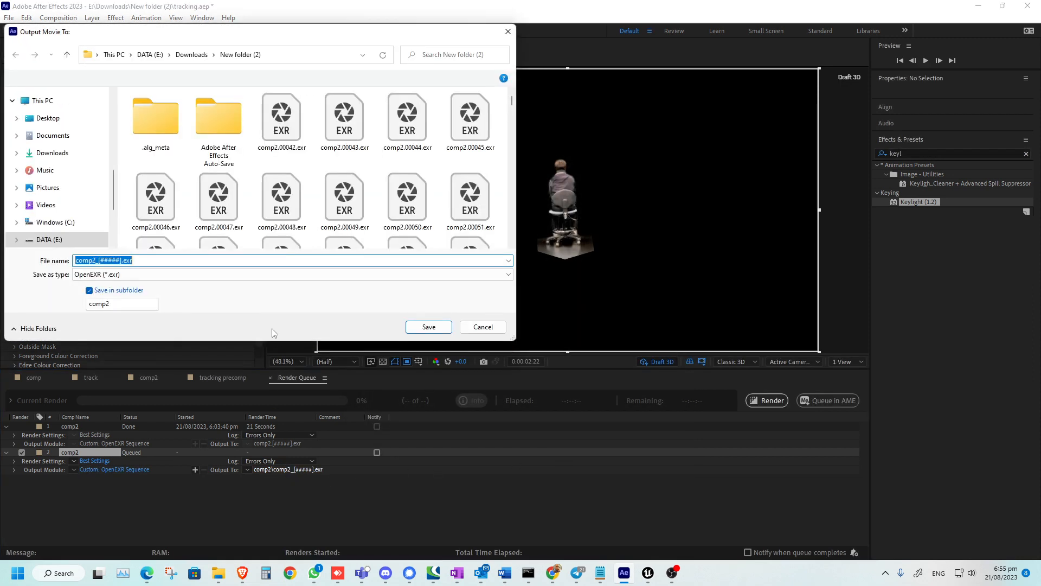
click(191, 54)
click(80, 78)
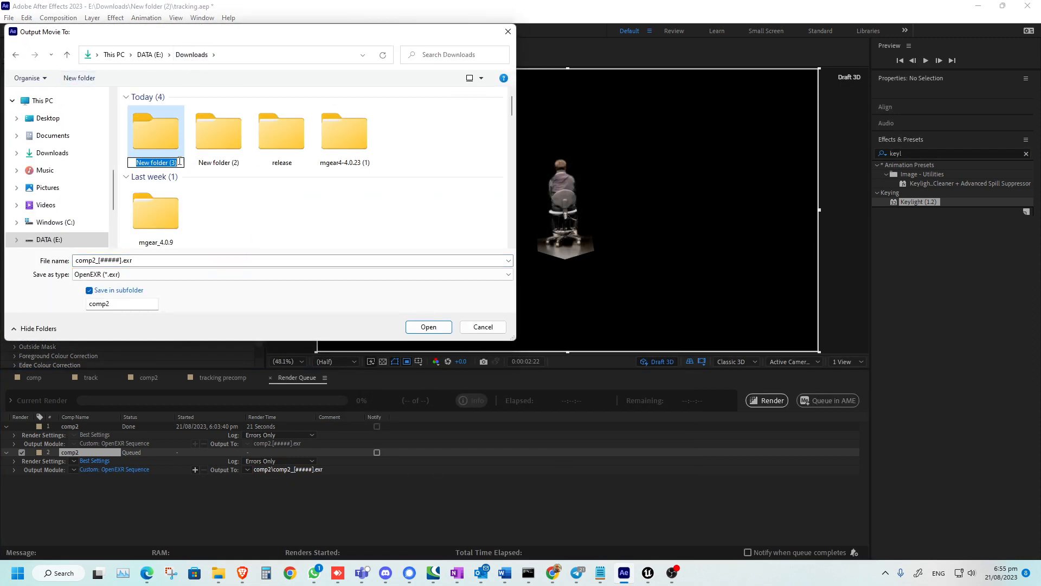
text(tracking)
key(Return)
key(Return)
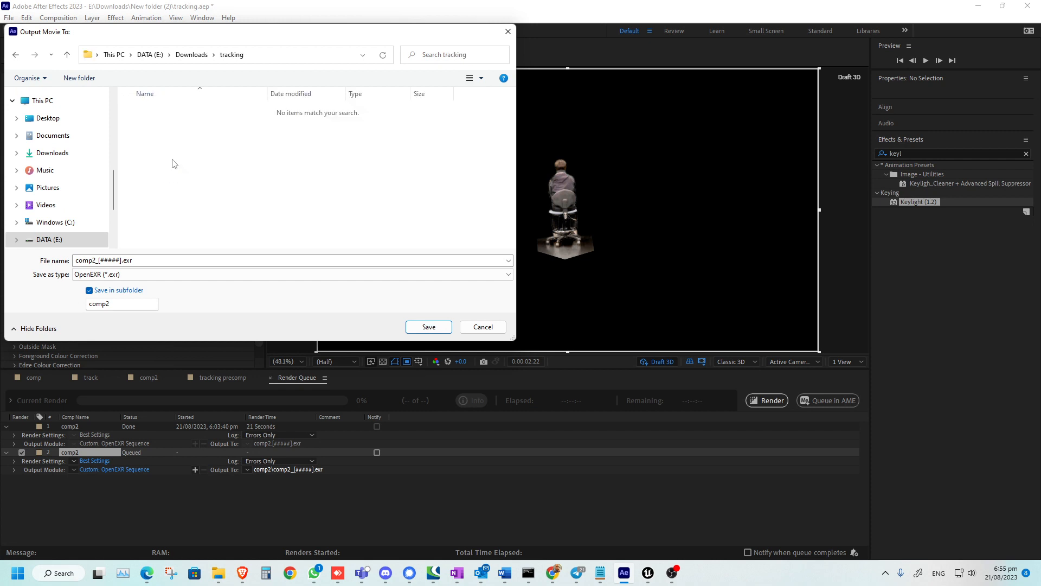
Name the rendered output sequence keyed.[#####].exr
double_click(96, 260)
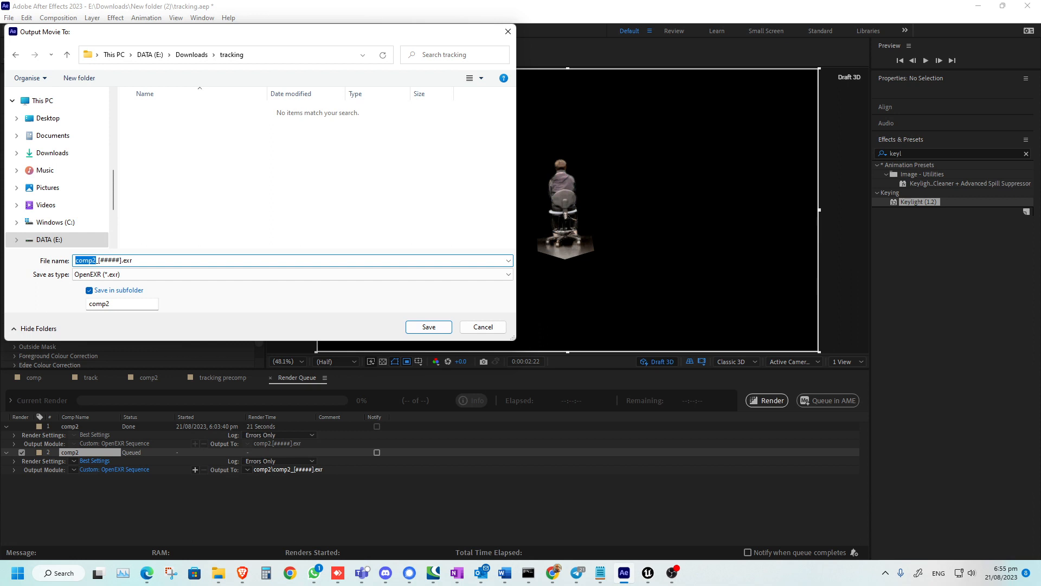
text(keyed)
key(Delete)
text(.)
key(BackSpace)
text(_)
key(BackSpace)
text(.)
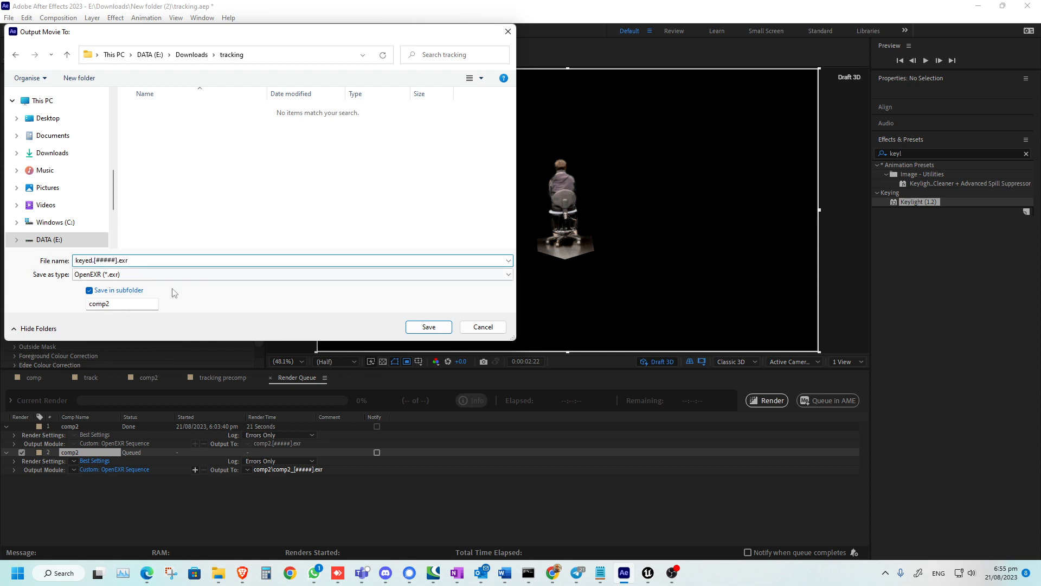
Save the keyed OpenEXR output in the comp2 subfolder of tracking and render the queued composition
click(128, 261)
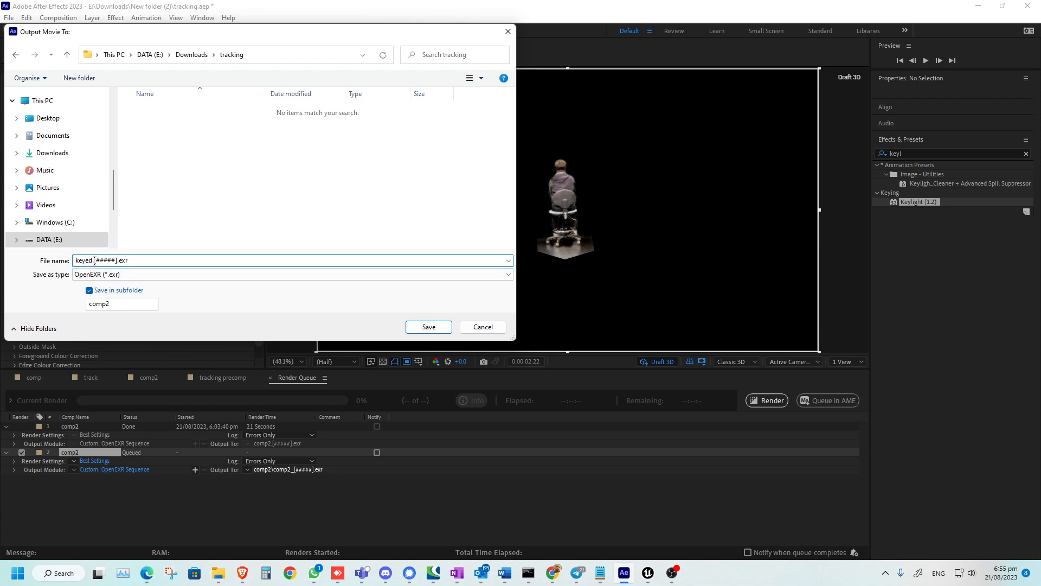
drag(94, 261, 53, 262)
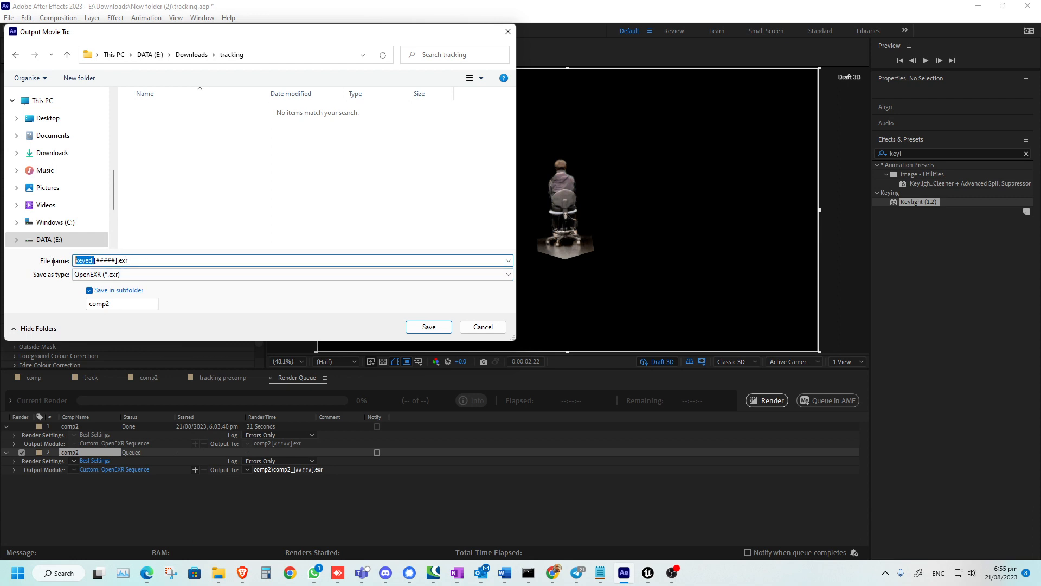
click(94, 262)
click(428, 327)
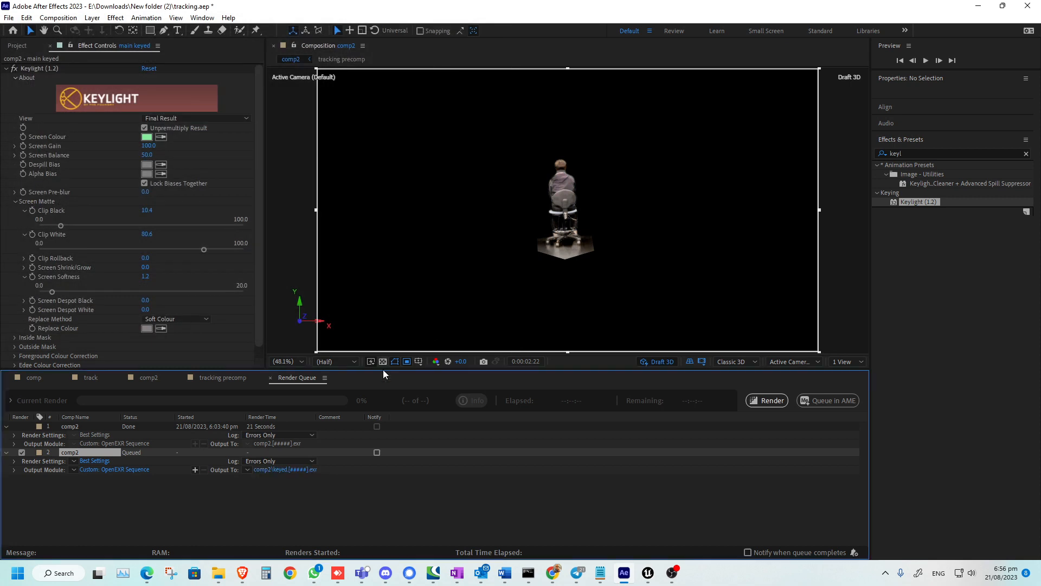
click(770, 401)
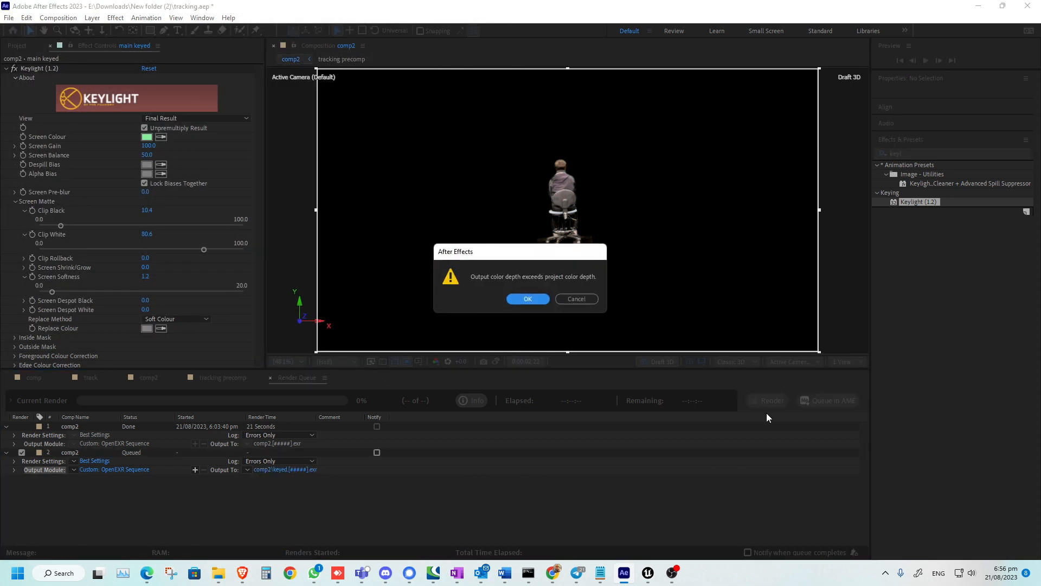
click(525, 300)
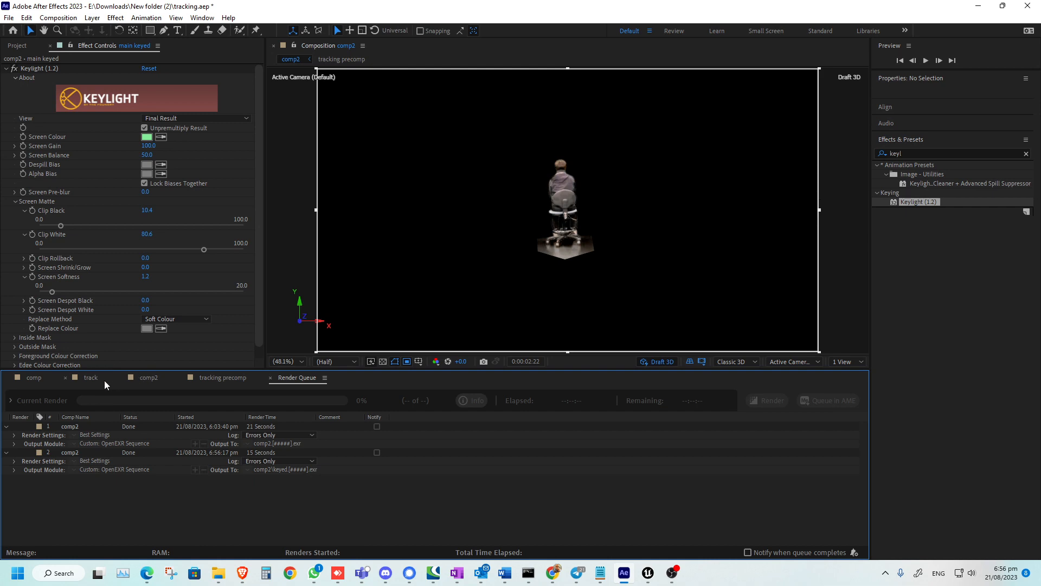
Close the tracking precomp, disable Keylight on the main keyed layer and set its Mask 1 mode to None
click(213, 379)
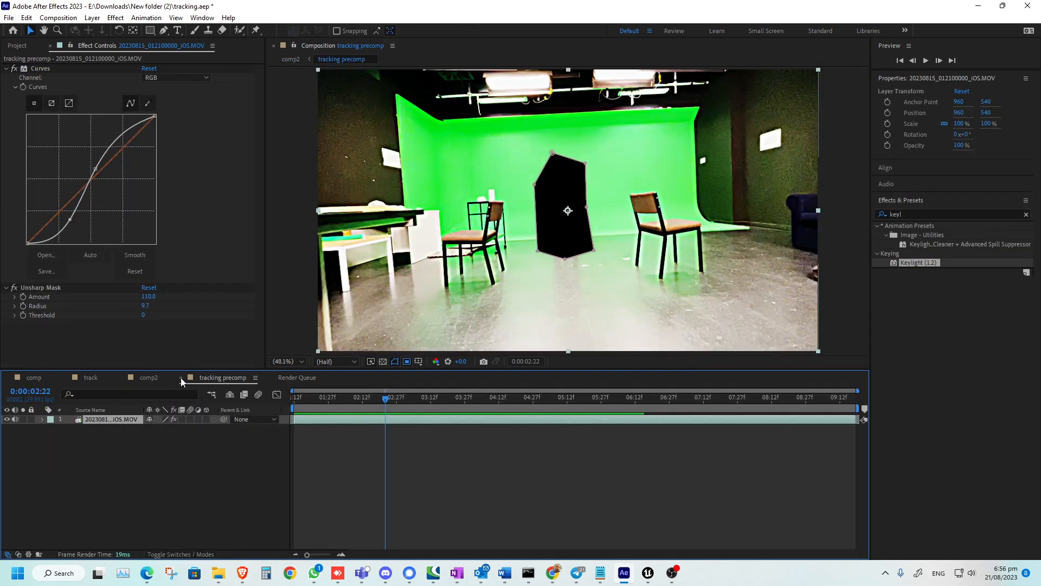
click(181, 377)
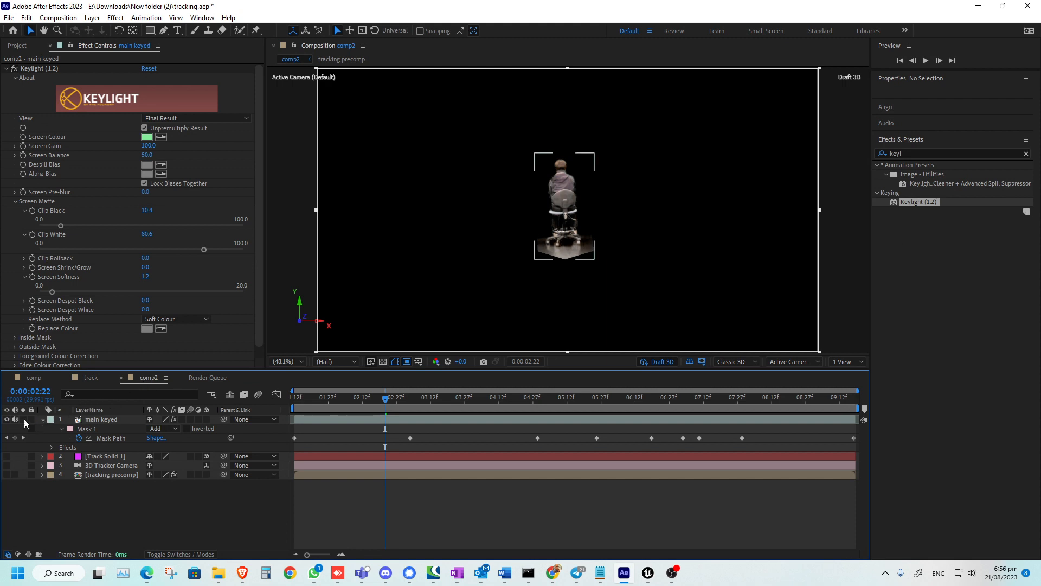
click(14, 69)
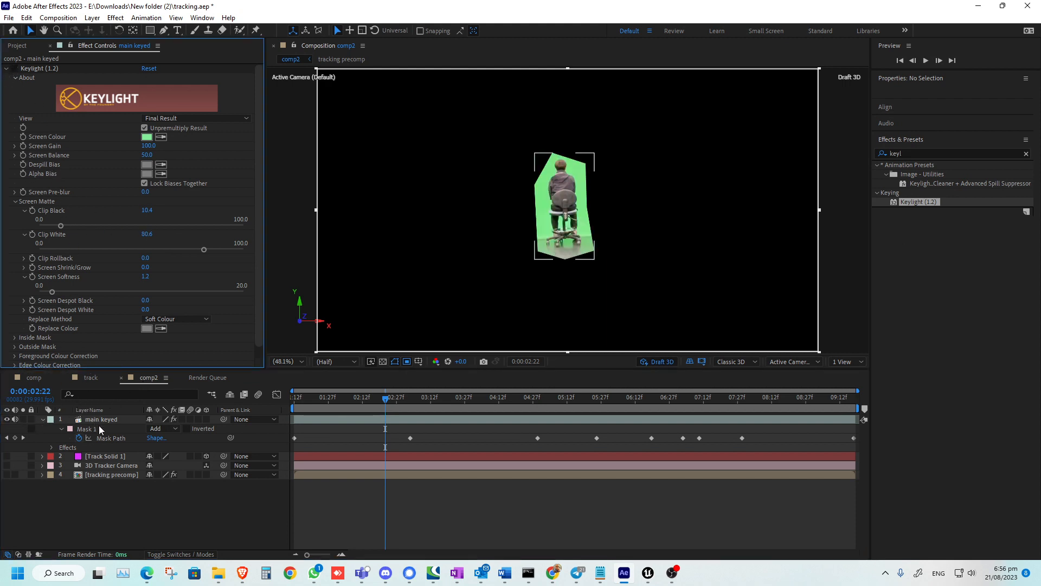
click(163, 428)
click(162, 439)
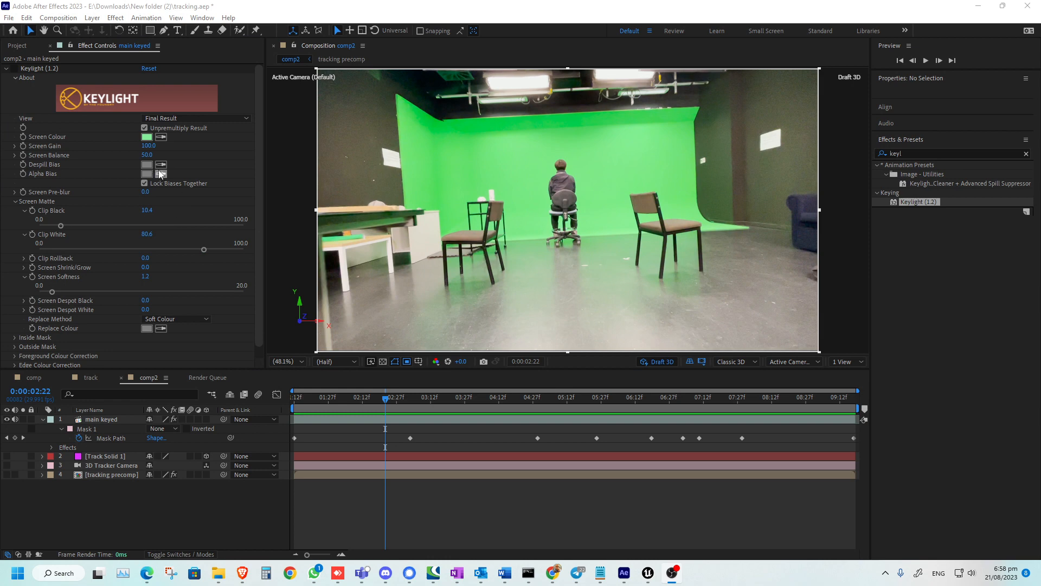
click(167, 429)
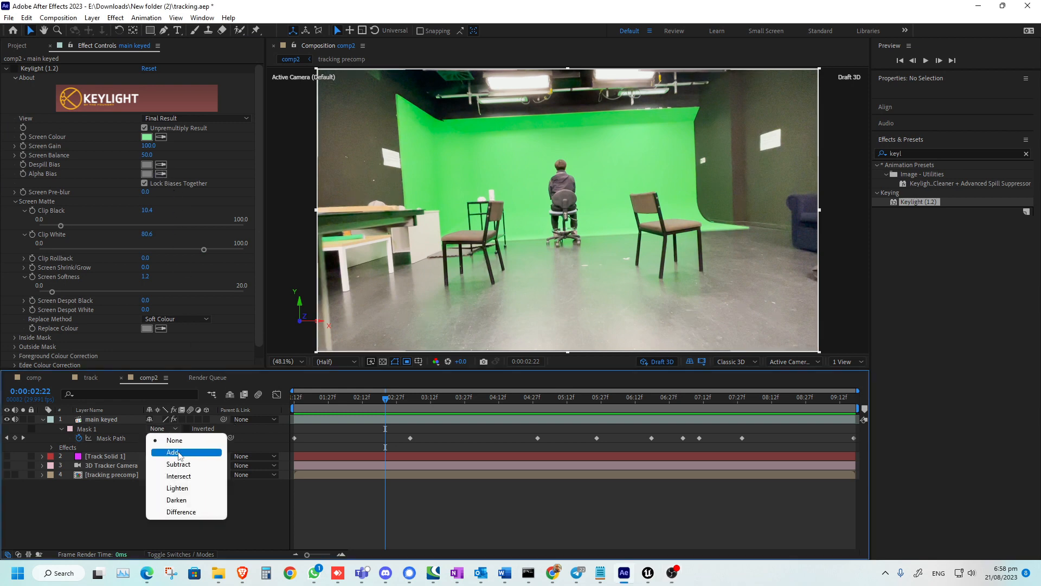
click(175, 442)
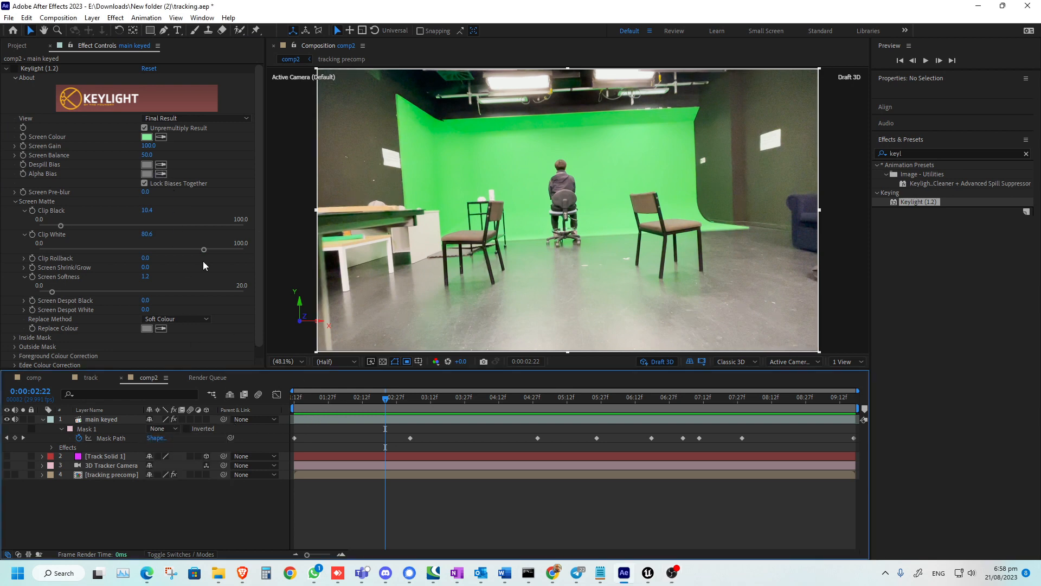
Queue comp2 again with the Pre-render command and set its output module format to JPEG Sequence
click(90, 17)
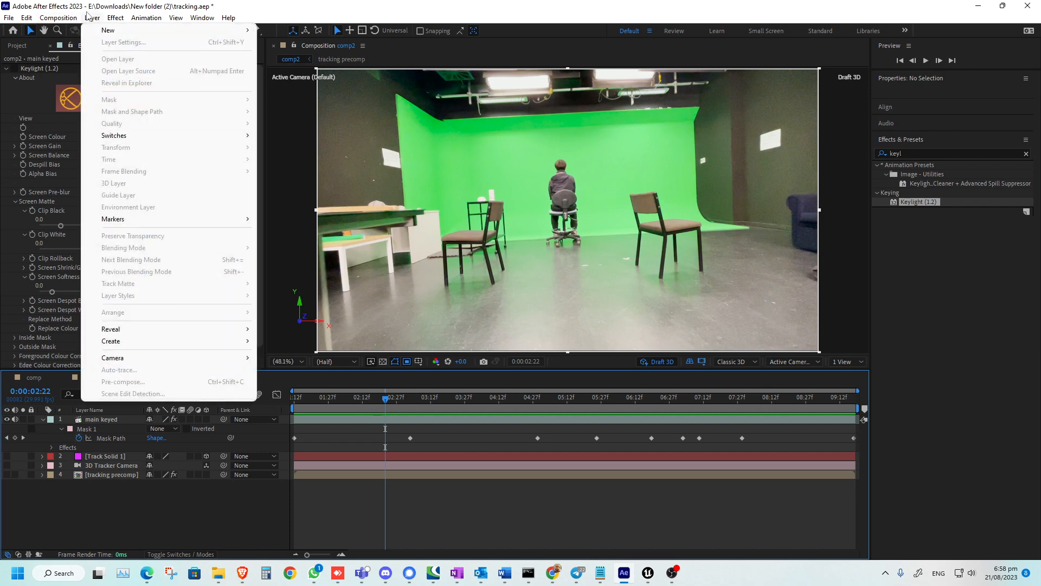
mouse_move(58, 17)
click(103, 161)
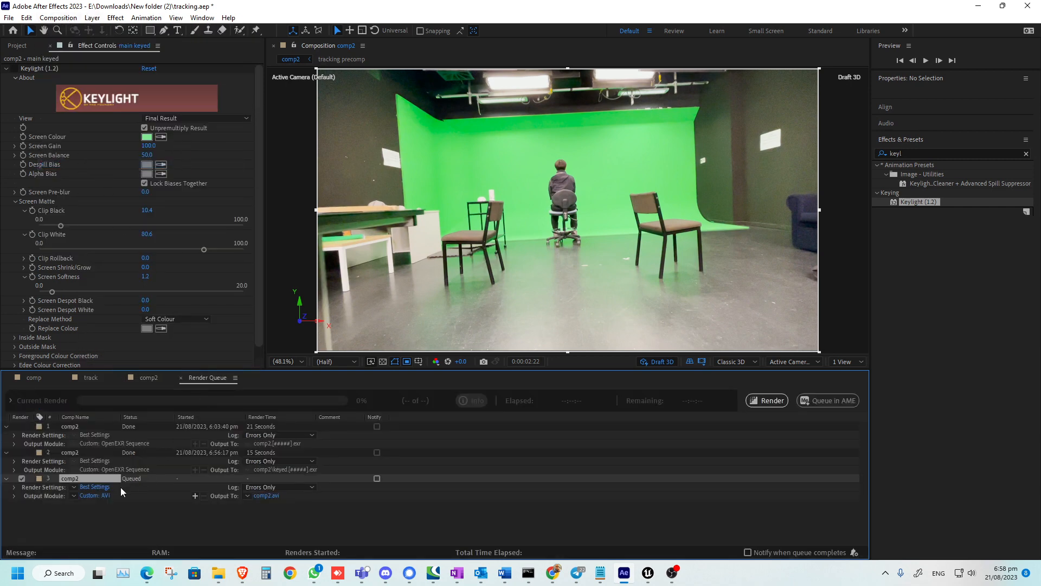
click(95, 495)
click(466, 151)
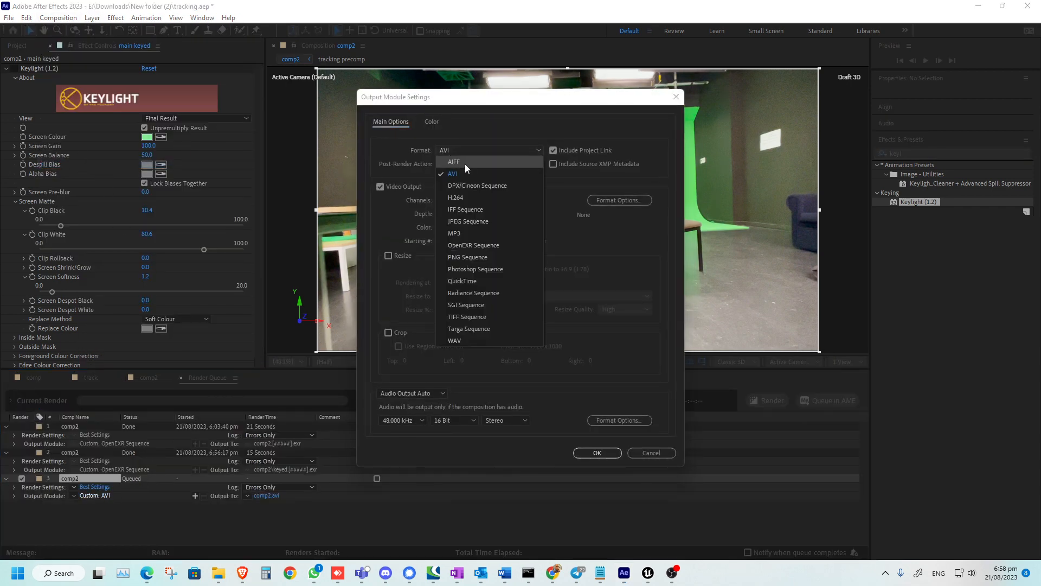
click(486, 219)
click(537, 356)
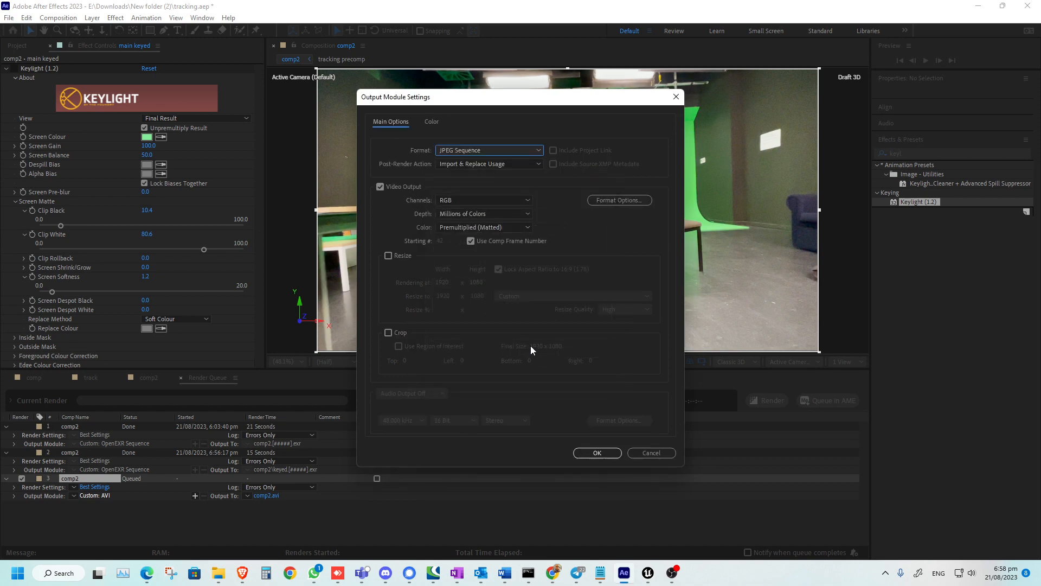
click(595, 451)
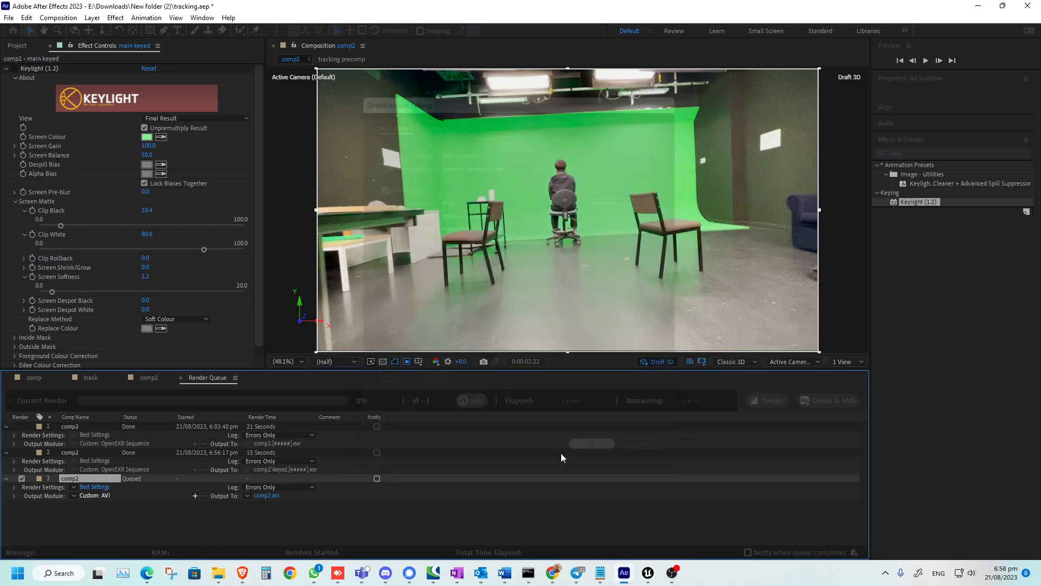
Name the output jpg.[#####].jpg in a comp2-jpg subfolder of tracking and render the JPEG sequence
click(272, 495)
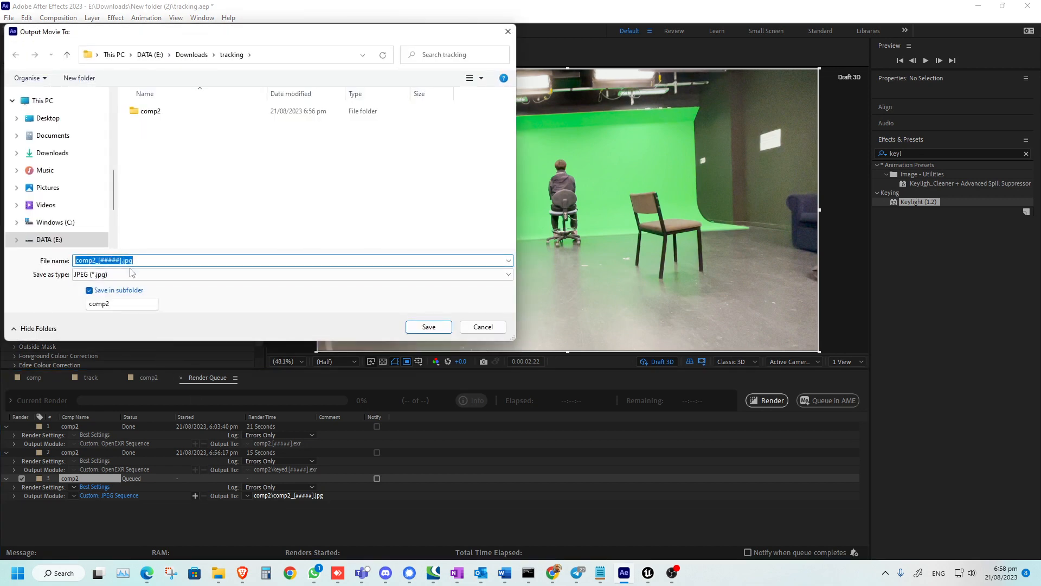
click(96, 260)
drag(96, 260, 80, 262)
key(Delete)
key(Delete)
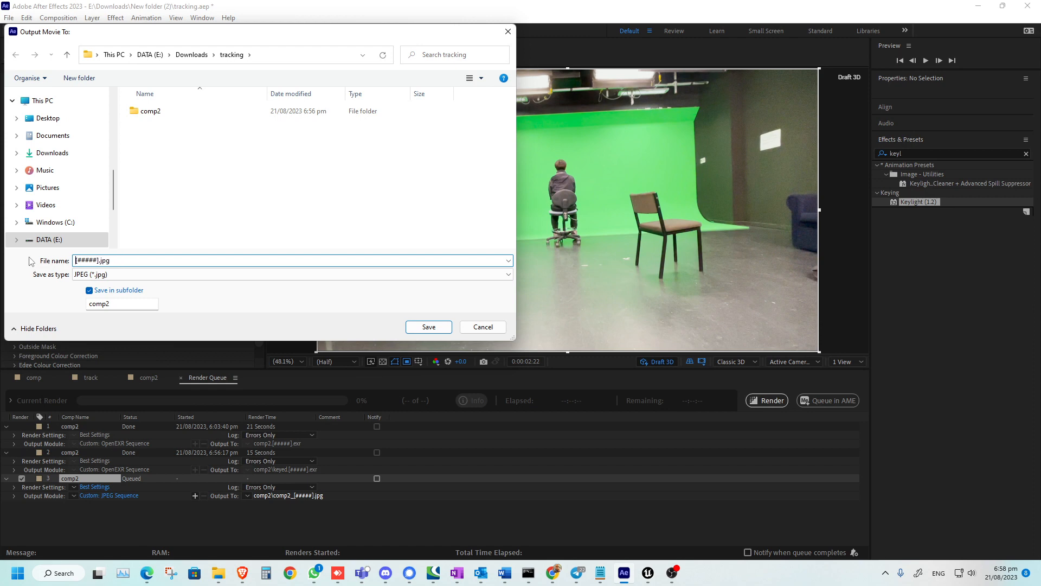
text(jpg.)
click(117, 303)
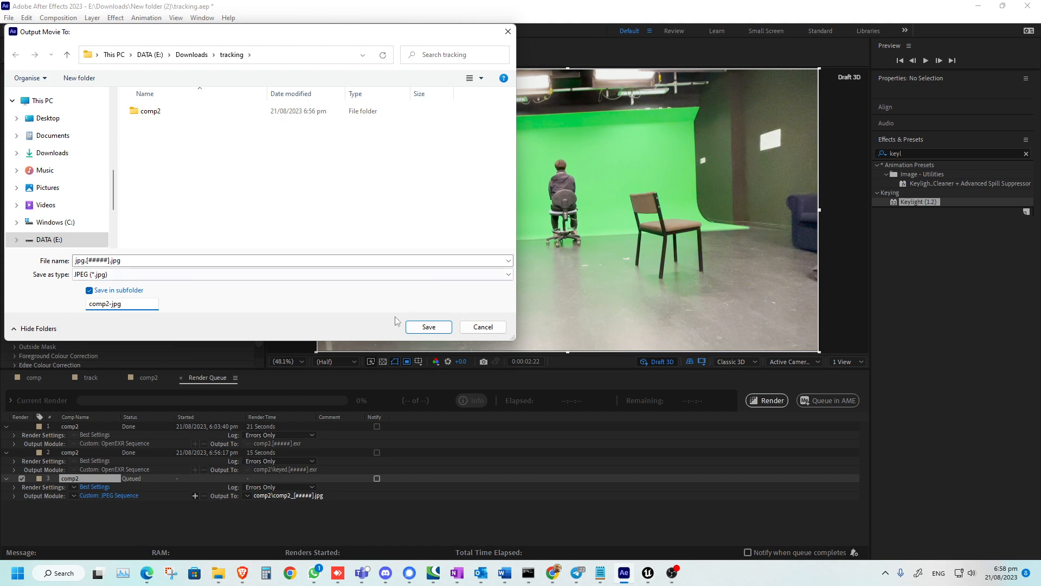
click(423, 327)
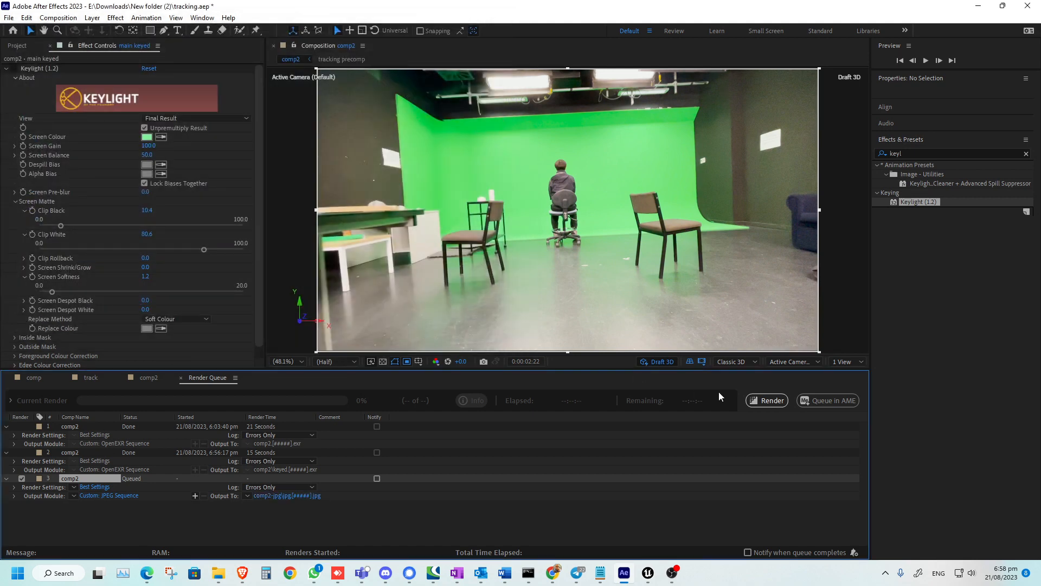
click(775, 405)
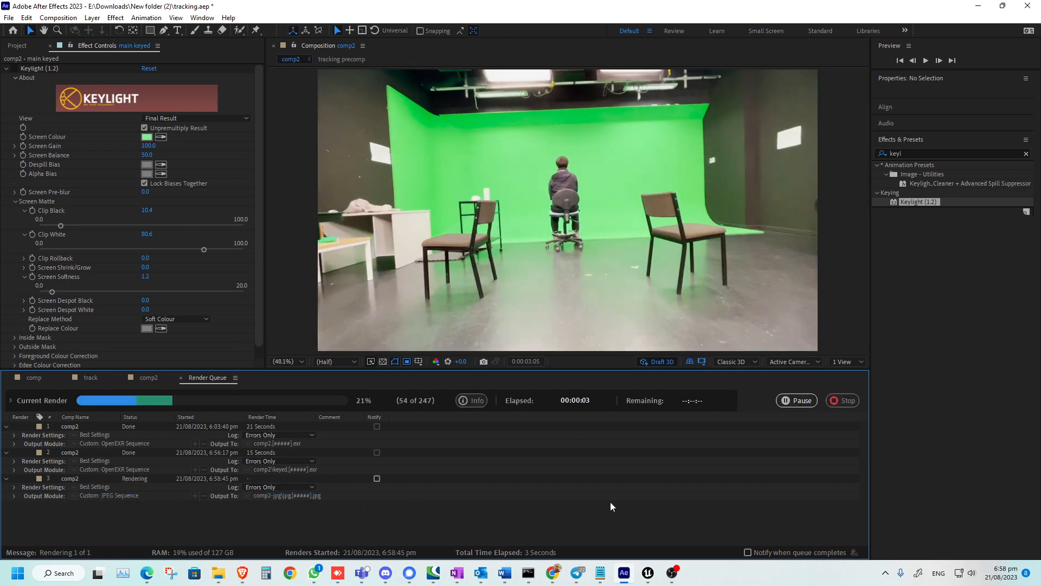
Switch to Unreal Engine and create a Games project from the Blank template, named TrackingShot, in E:\UE\Temp
click(648, 577)
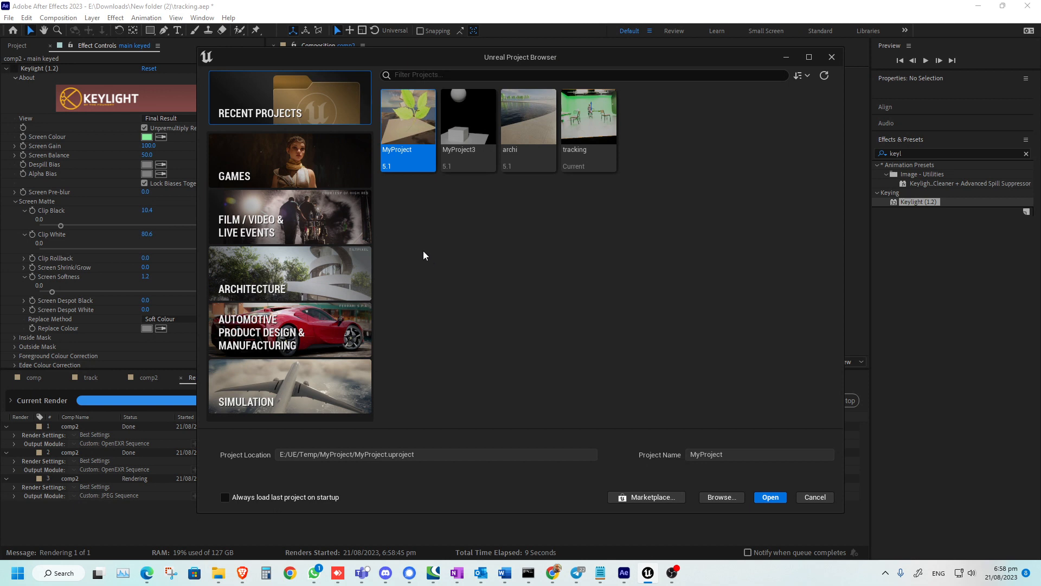
click(268, 232)
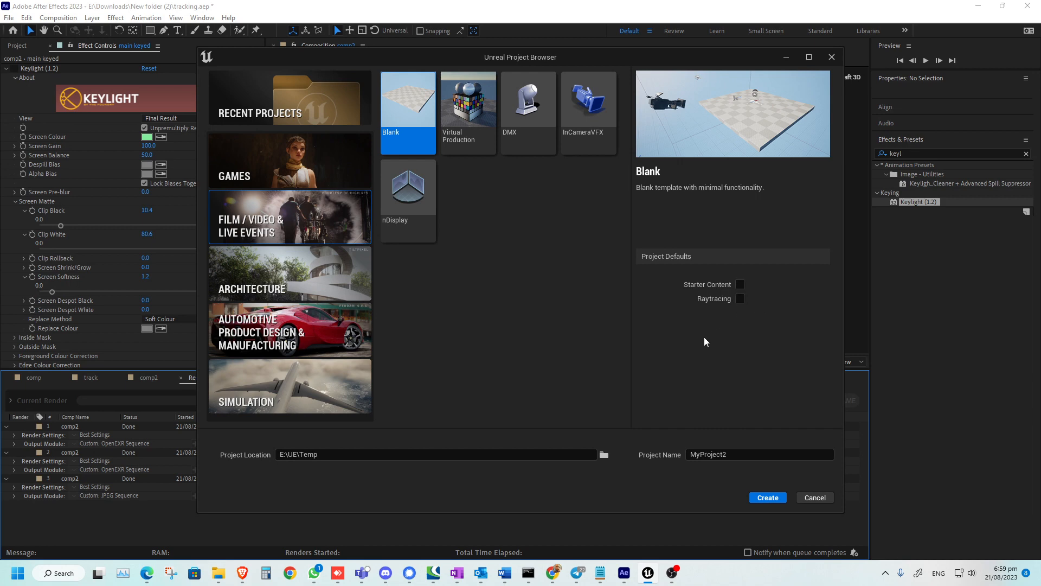
click(325, 164)
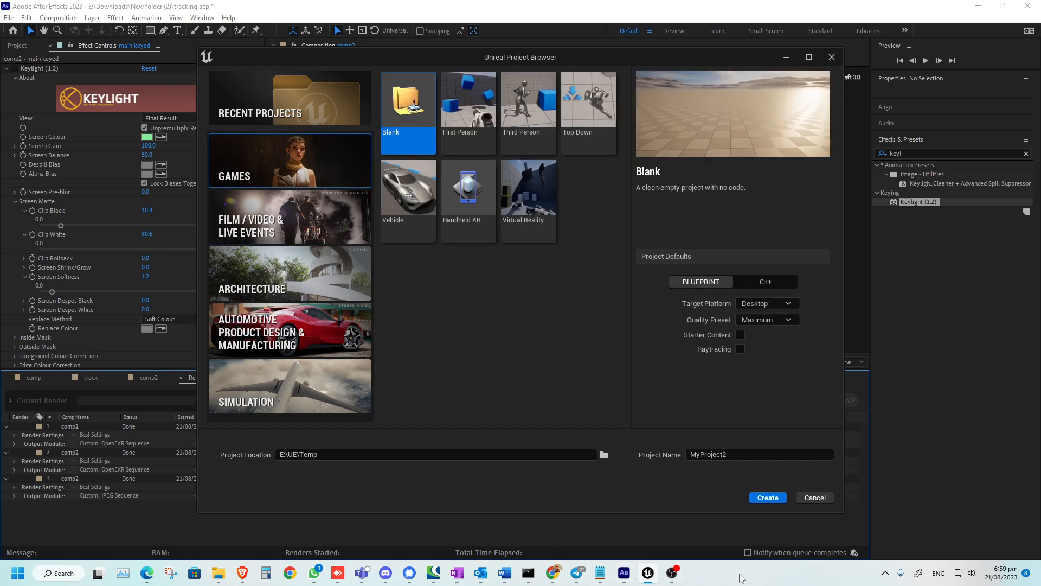
click(601, 574)
click(270, 170)
drag(729, 455, 594, 453)
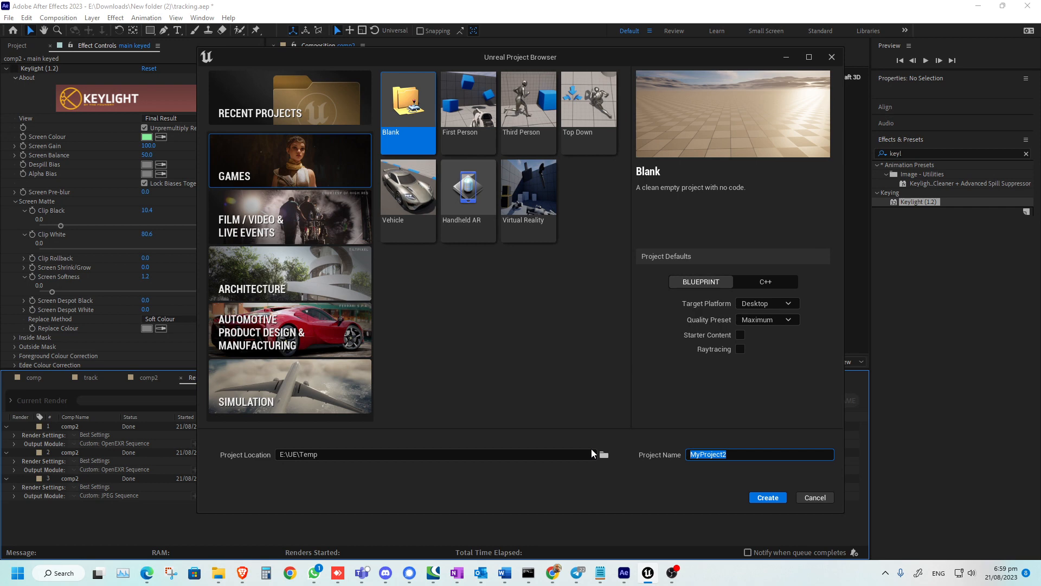
text(TrackingShot)
click(283, 161)
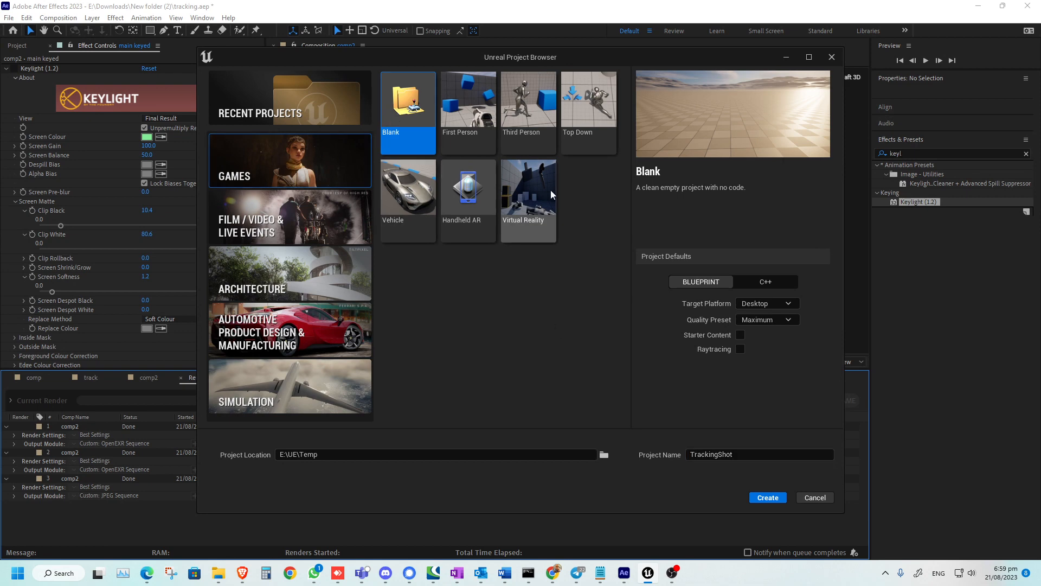
click(770, 497)
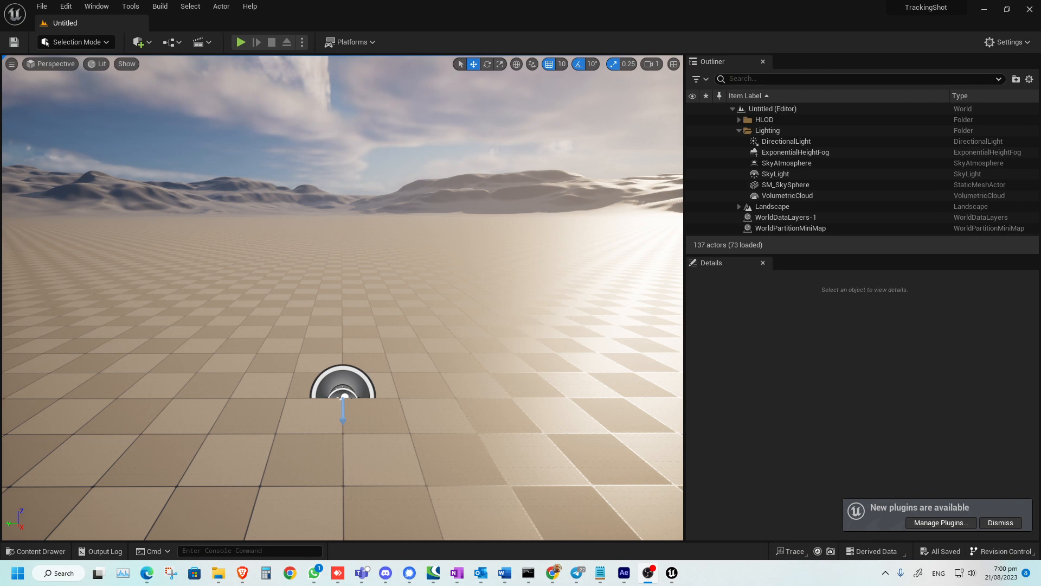
Enlarge the level viewport by narrowing the Outliner and Details area
click(688, 152)
drag(685, 151, 852, 148)
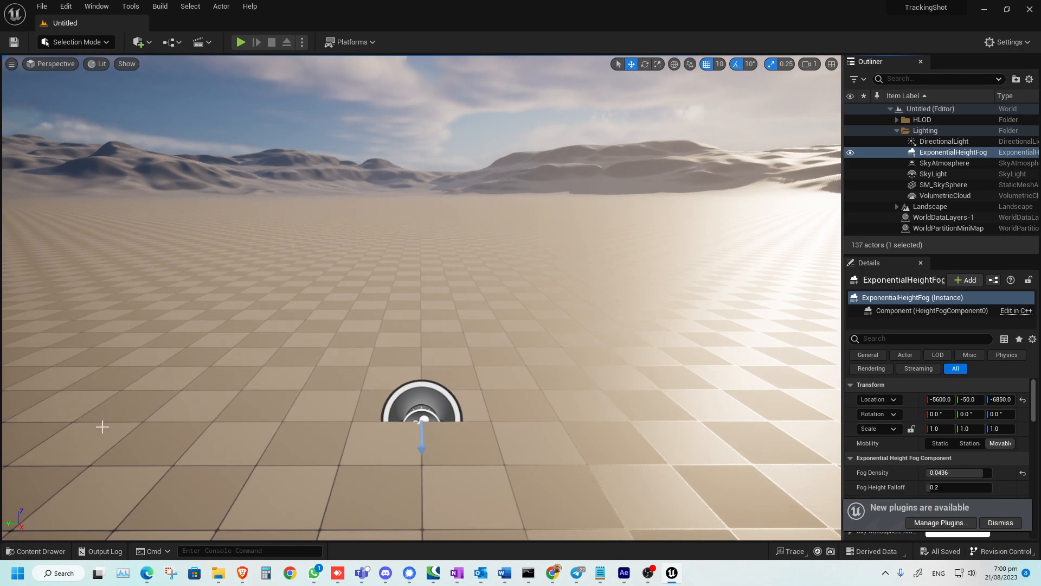
right_drag(502, 273, 190, 254)
middle_drag(190, 254, 353, 358)
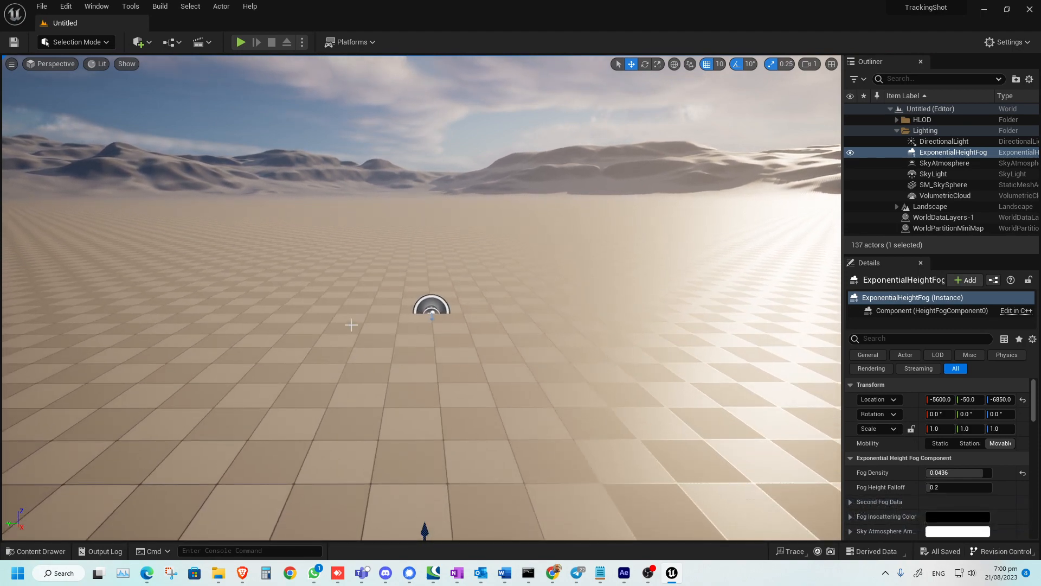
right_drag(351, 325, 269, 279)
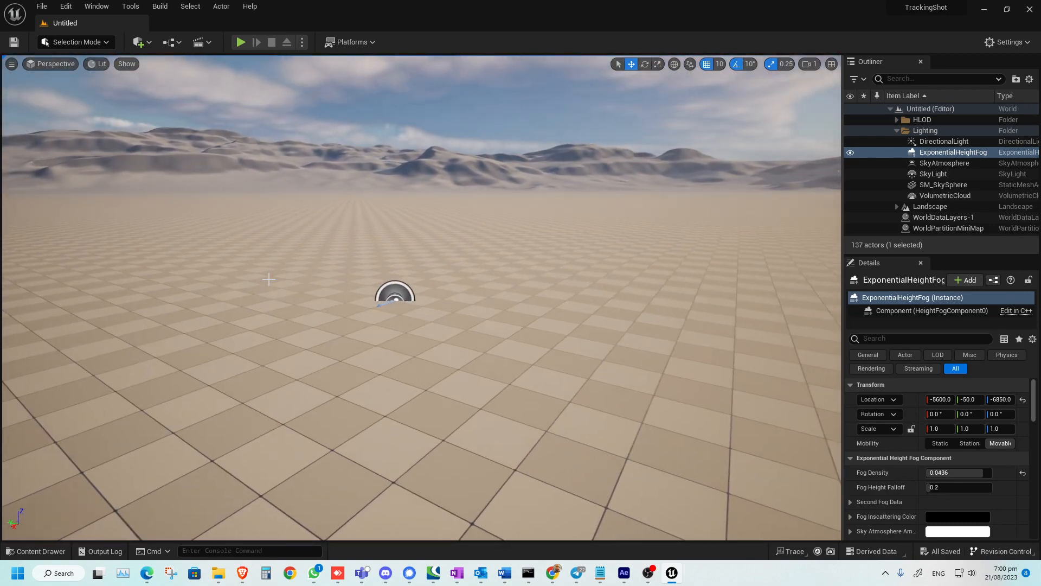
Enable Invert Middle Mouse Pan in the Editor Preferences and test panning in the viewport
click(65, 6)
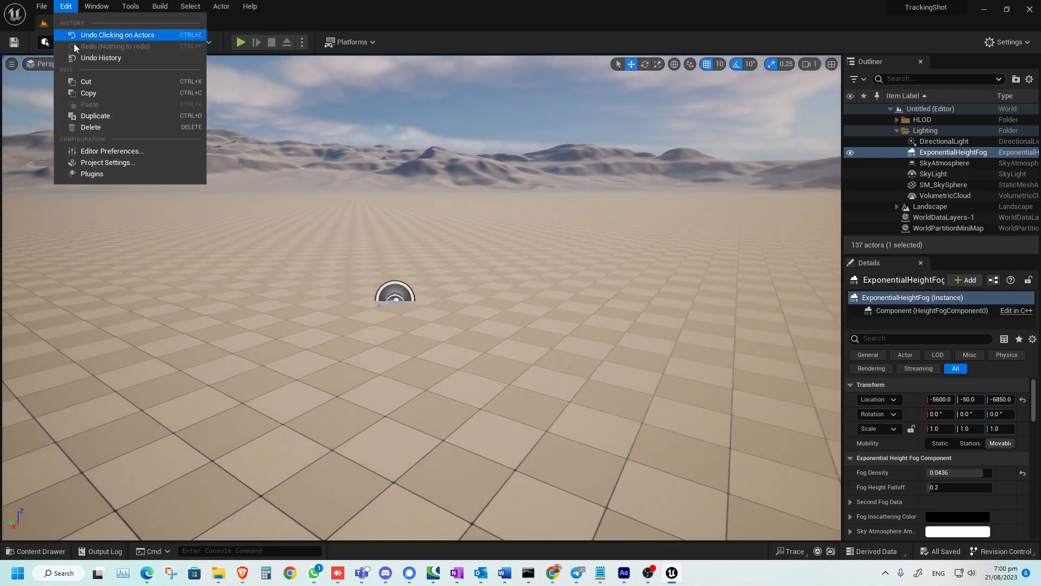
click(142, 151)
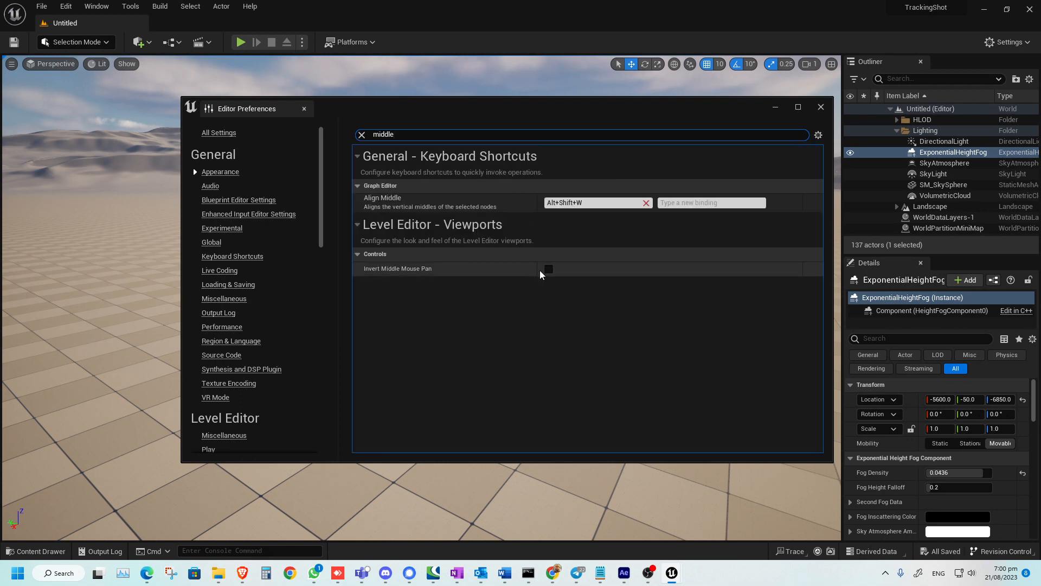
click(549, 269)
click(820, 106)
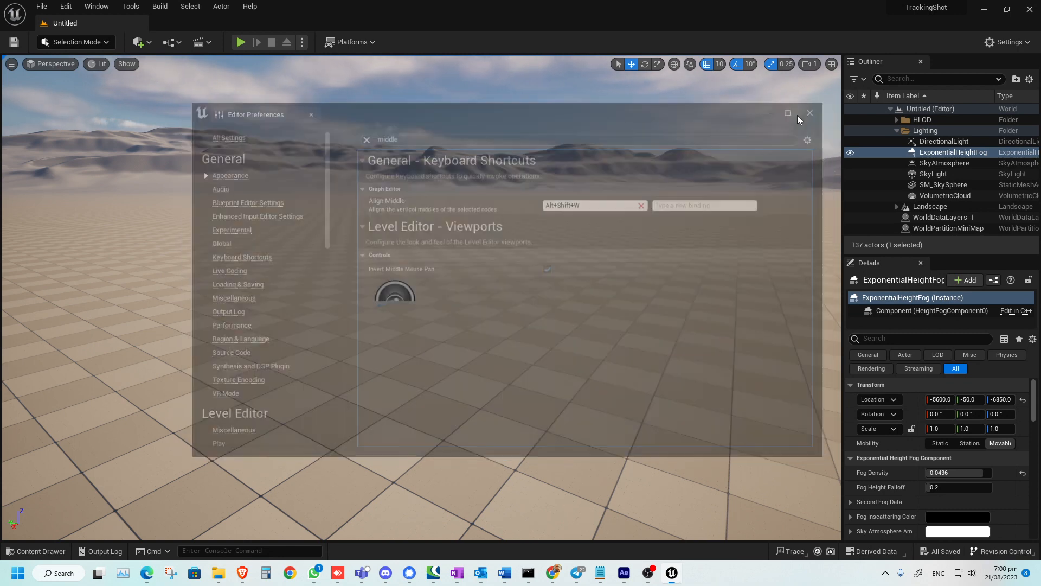
middle_drag(412, 304, 572, 223)
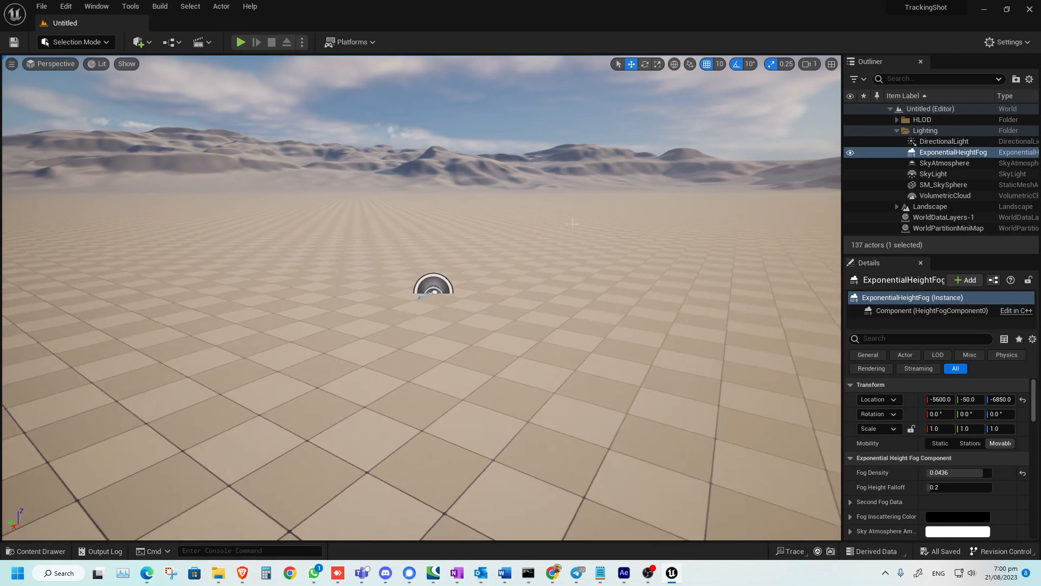
Create a level named ShotTracking in the Content folder, then open it and save the new asset
click(54, 550)
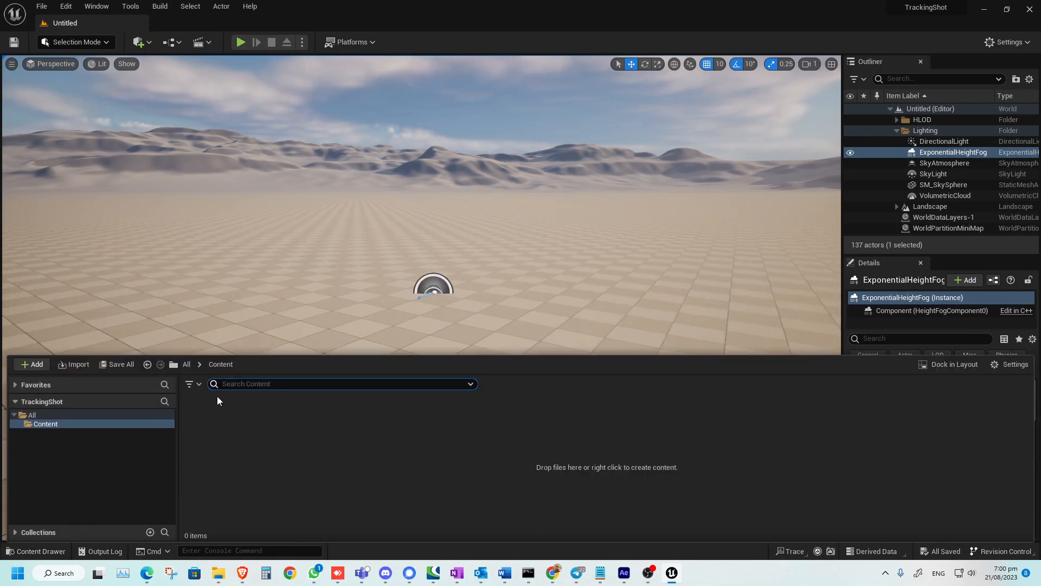
right_click(276, 435)
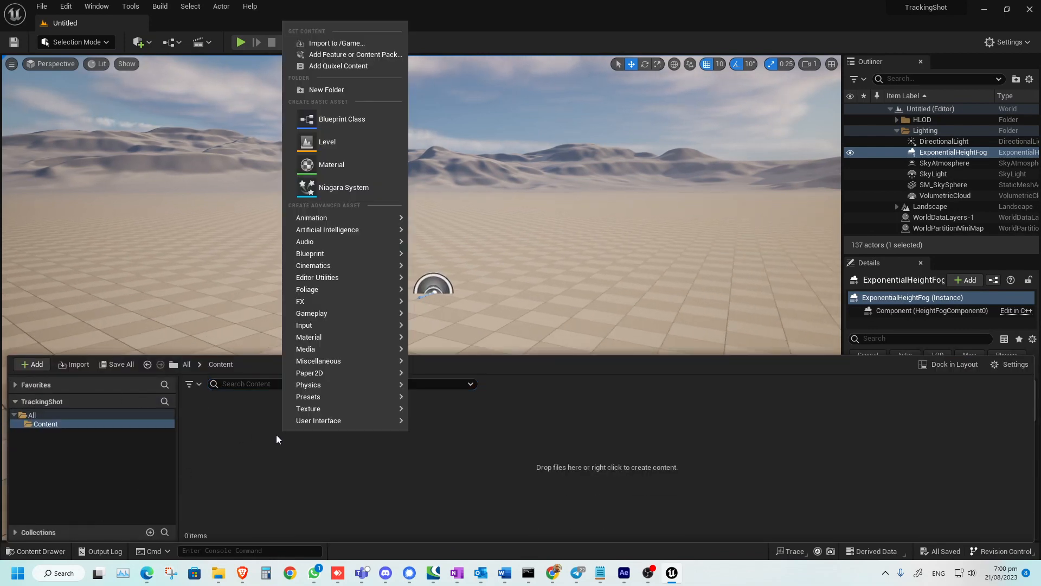
click(343, 148)
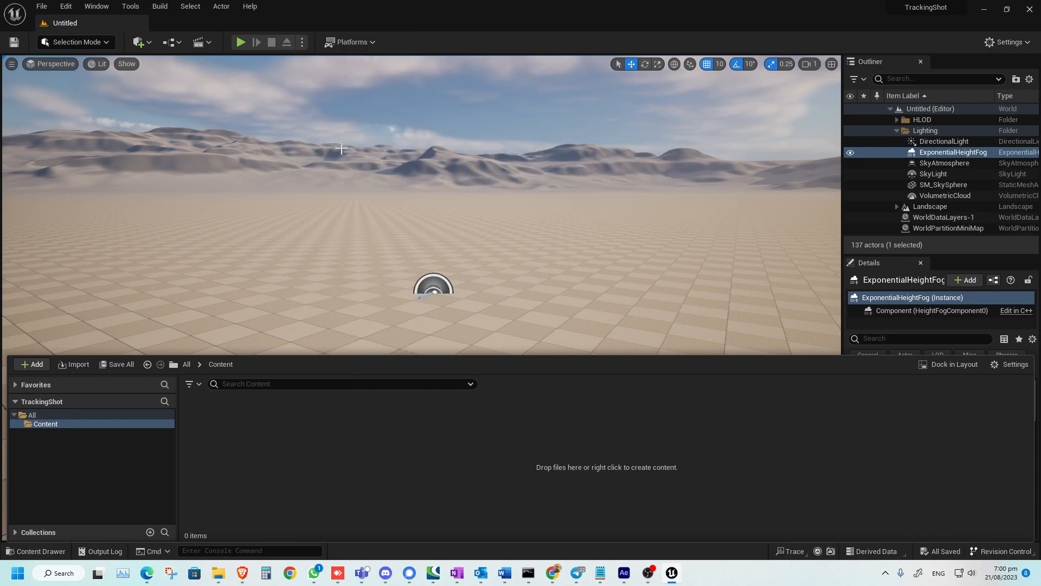
text(ShotTrack)
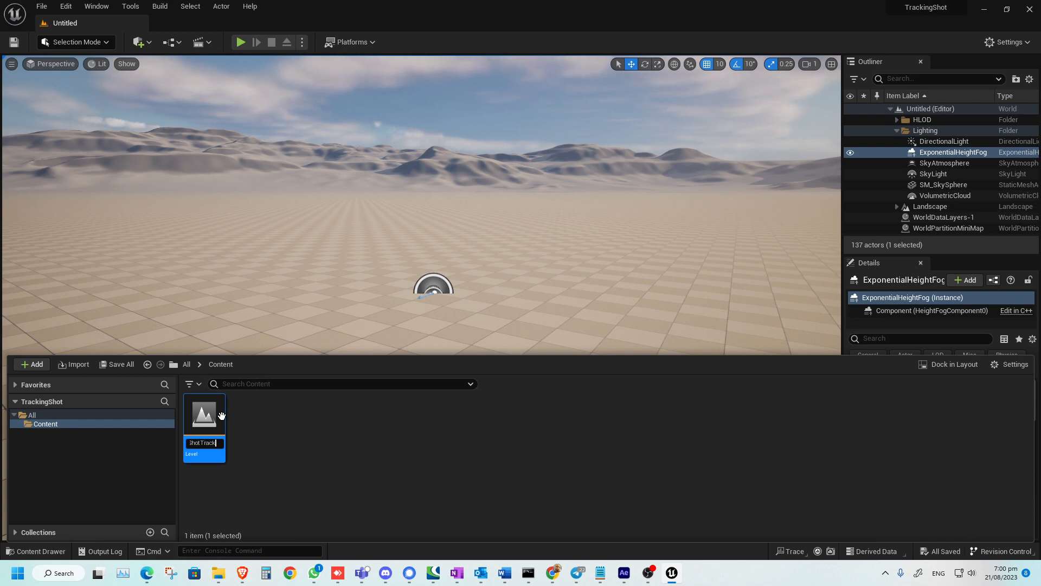
key(Return)
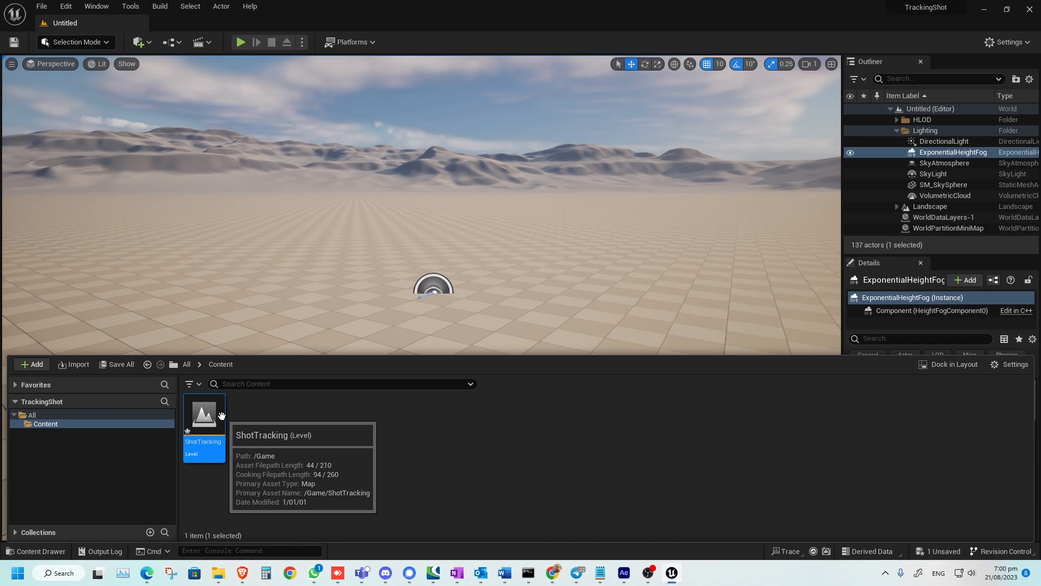
double_click(222, 416)
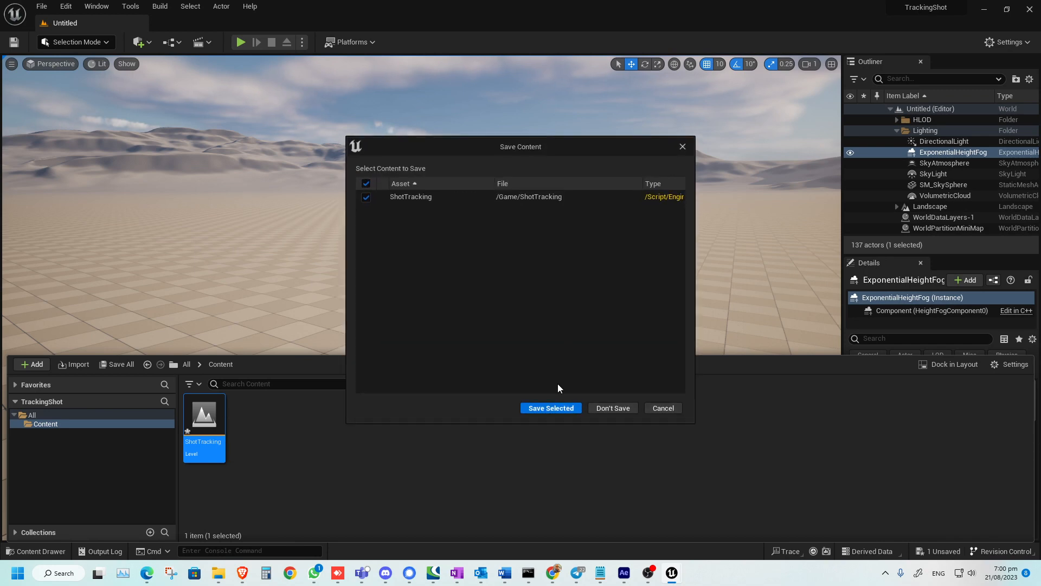
click(555, 407)
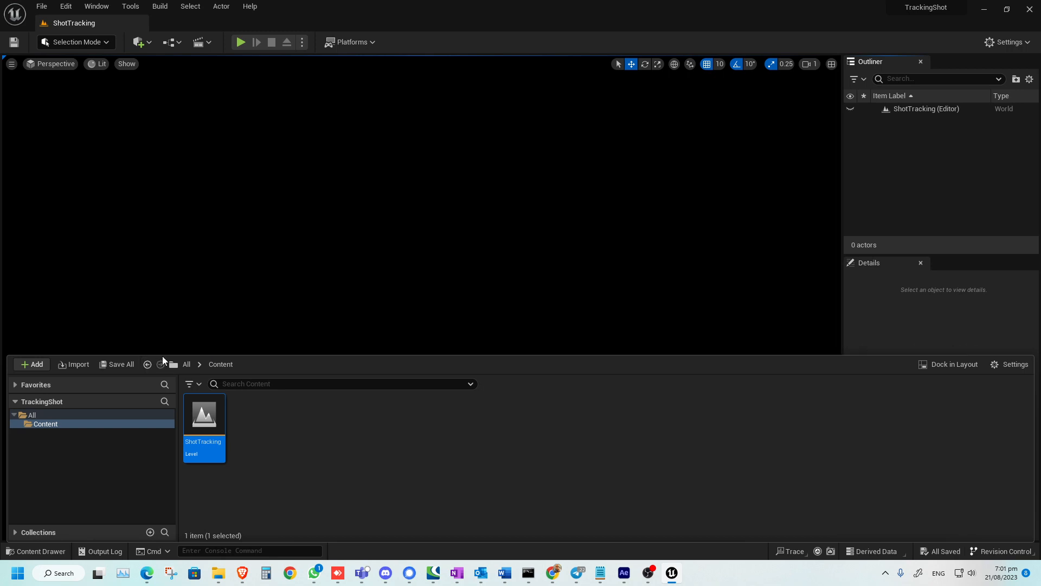
drag(162, 355, 149, 395)
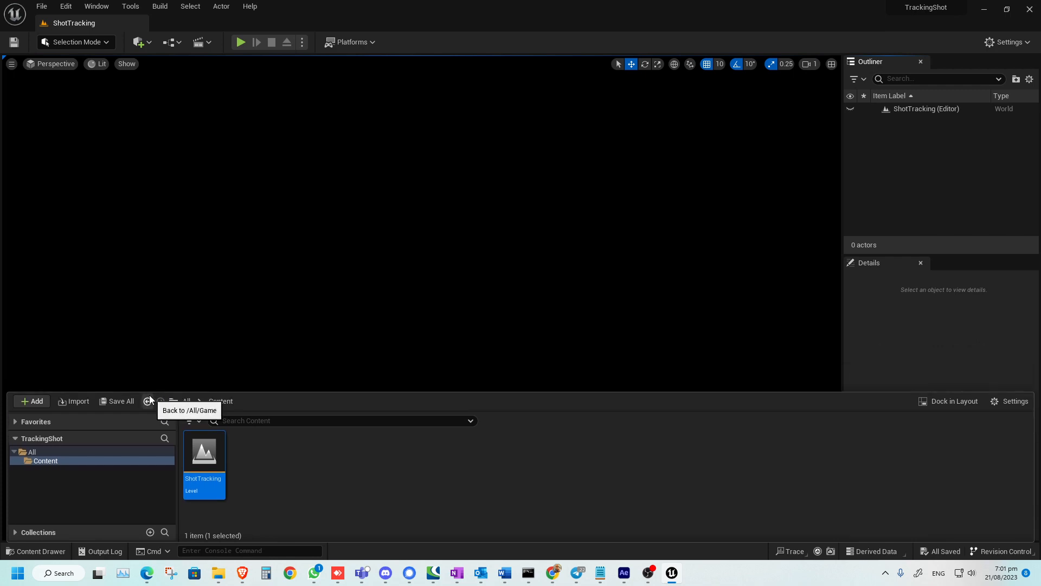
Use the Env. Light Mixer to add a sky light, atmospheric light, sky atmosphere, volumetric cloud and height fog to the empty level
click(104, 88)
click(66, 6)
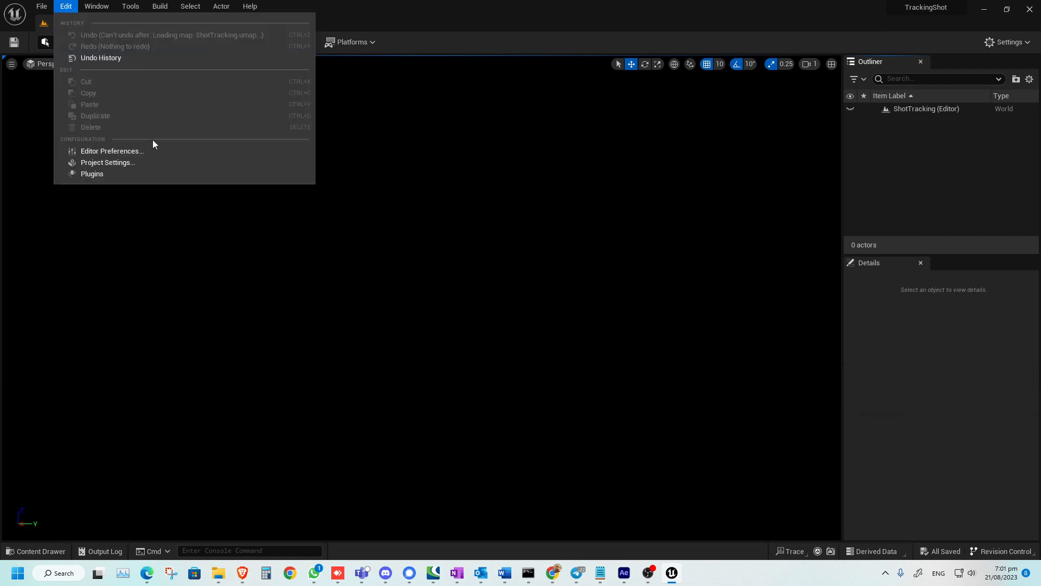
click(95, 7)
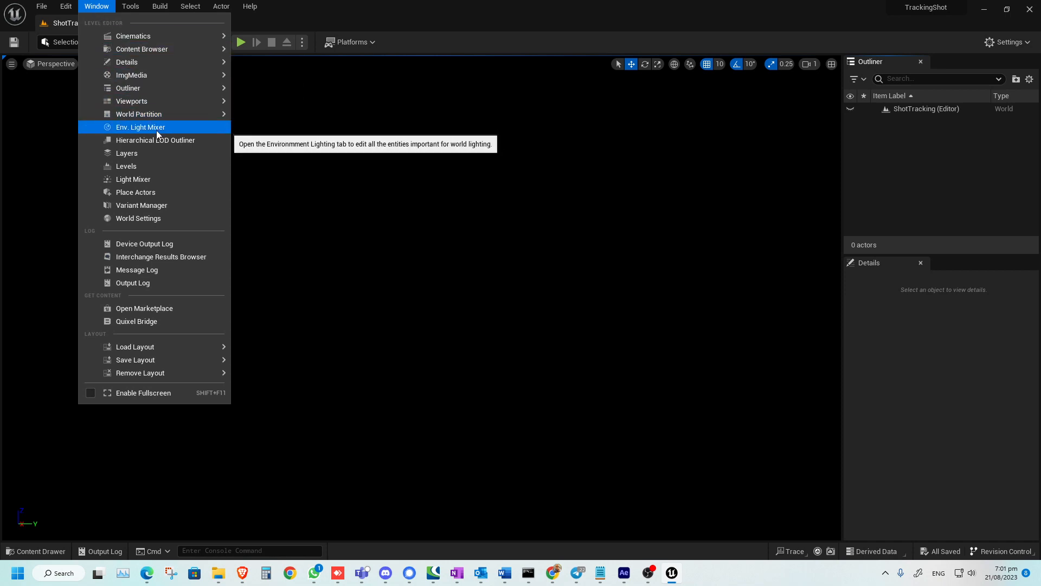
click(215, 161)
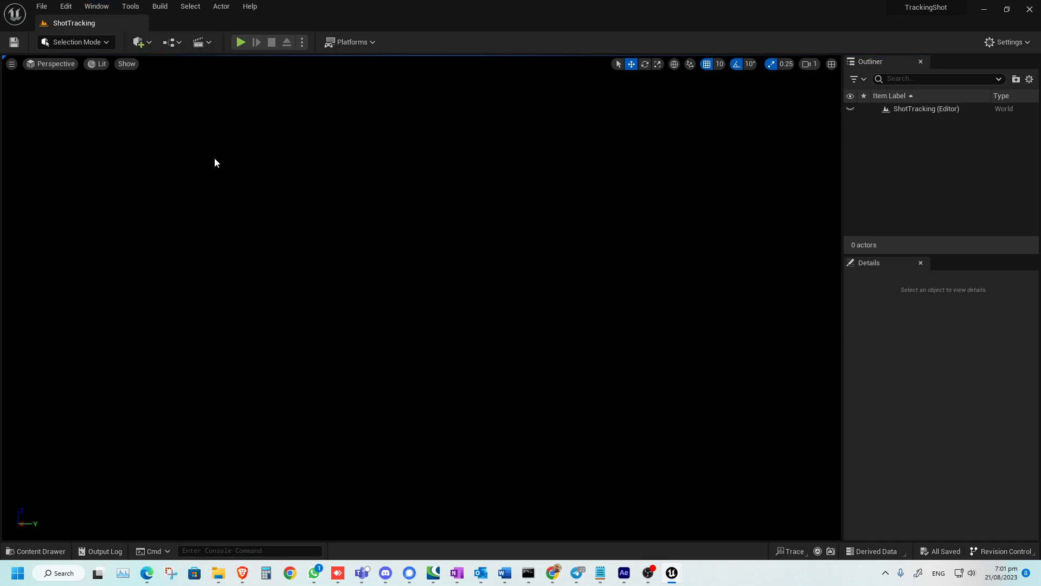
drag(288, 102, 451, 116)
click(380, 130)
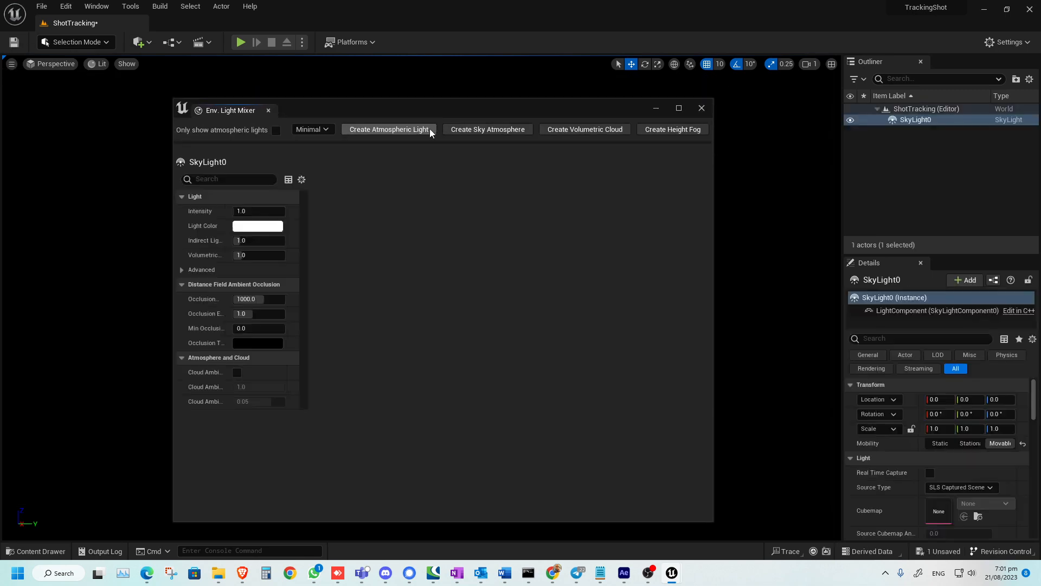
click(497, 130)
click(426, 131)
click(421, 131)
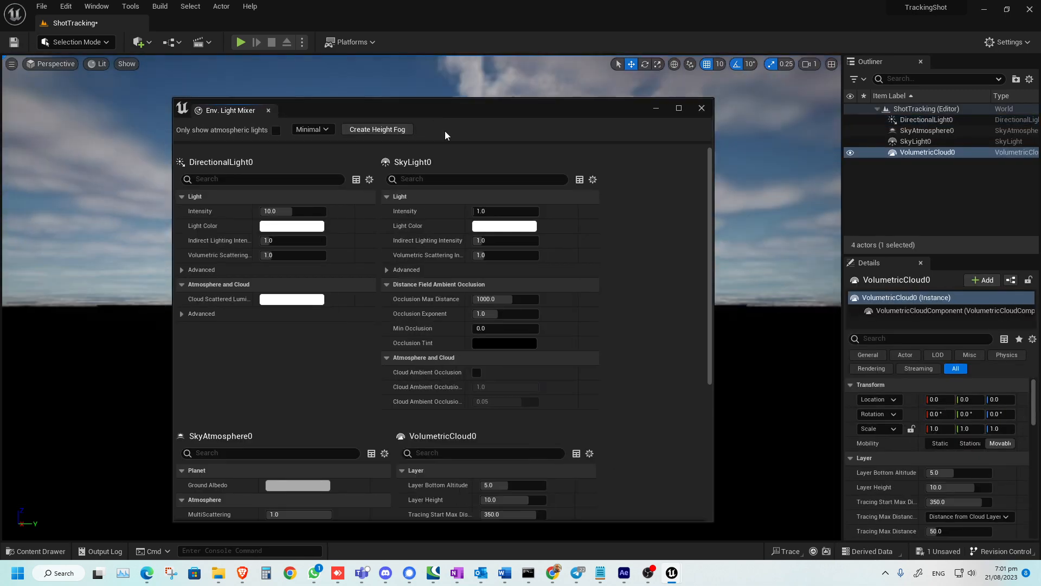
click(382, 130)
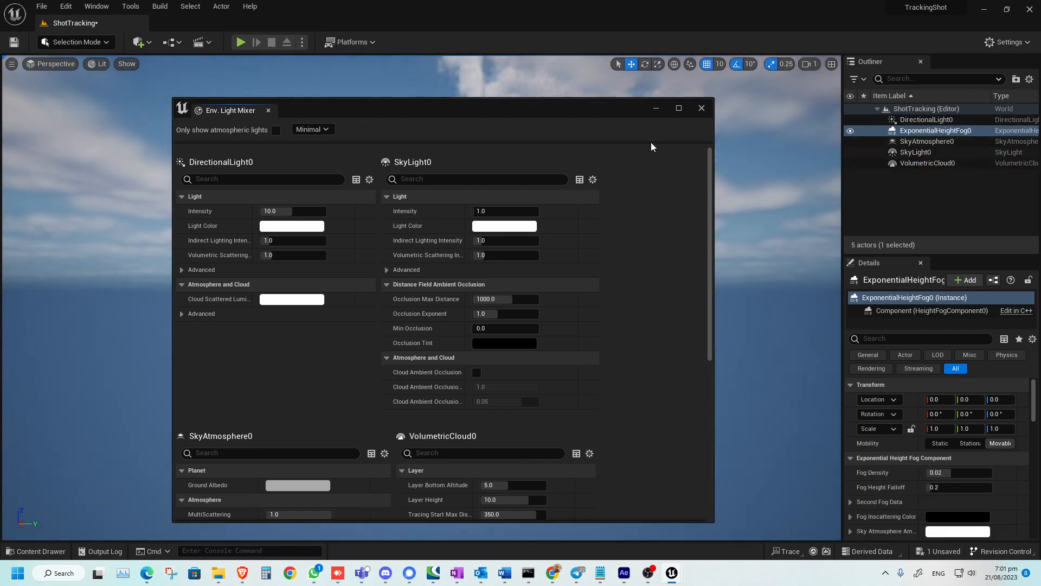
click(702, 108)
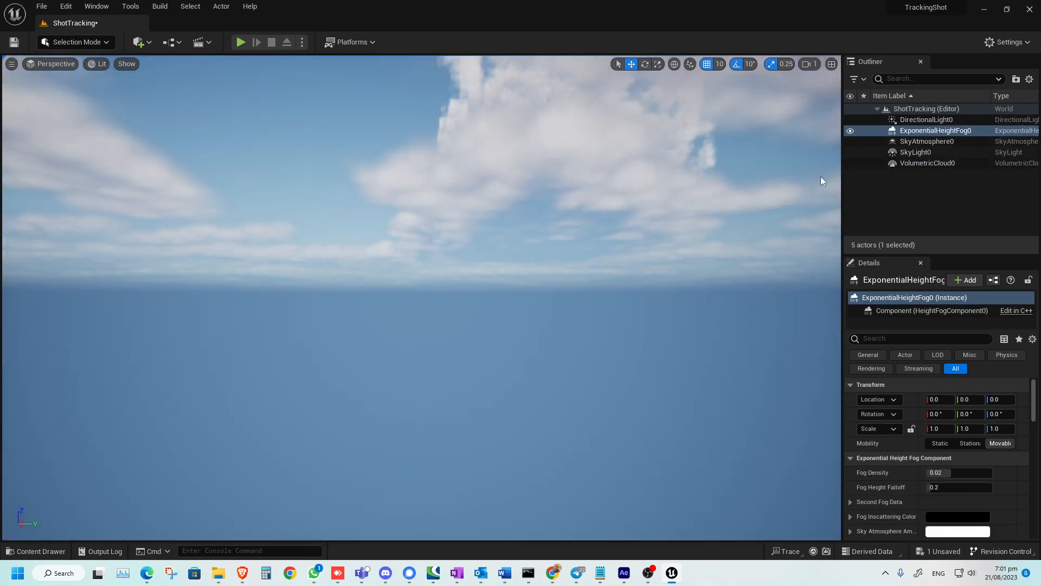
Create a folder named env lighting in the Outliner
key(f)
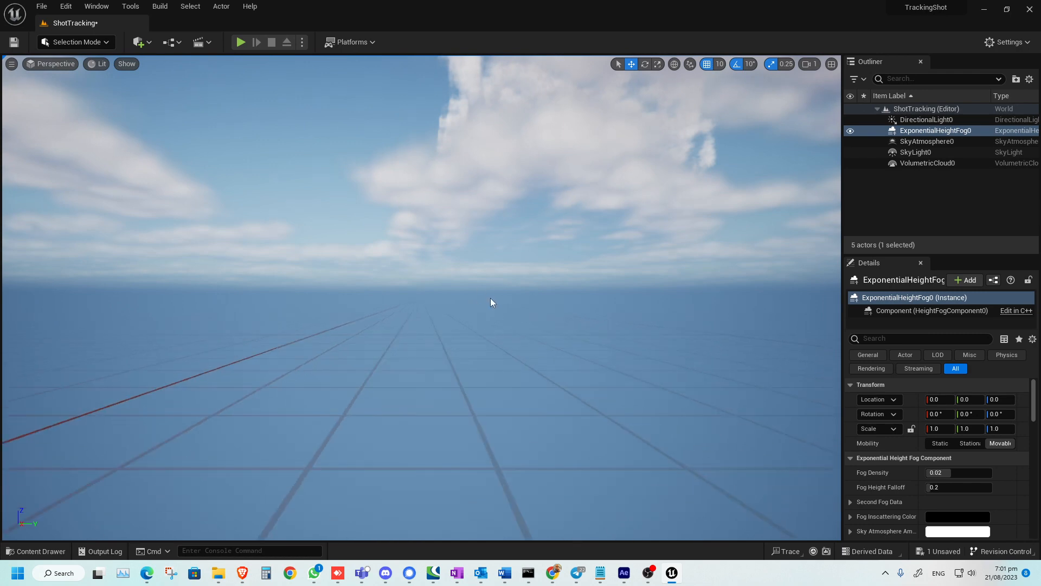
right_drag(425, 279, 320, 311)
click(922, 120)
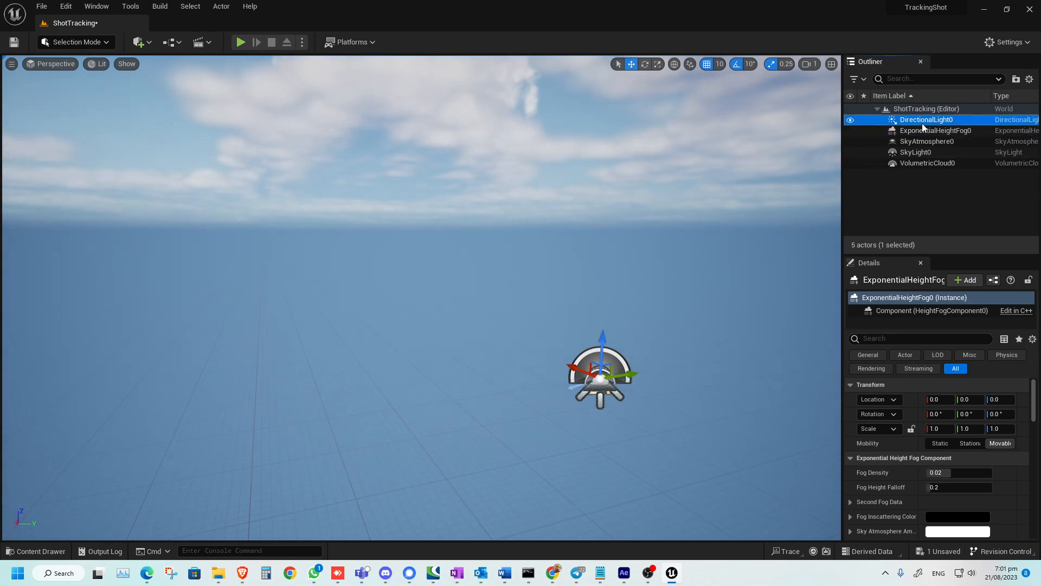
shift+click(917, 165)
click(917, 184)
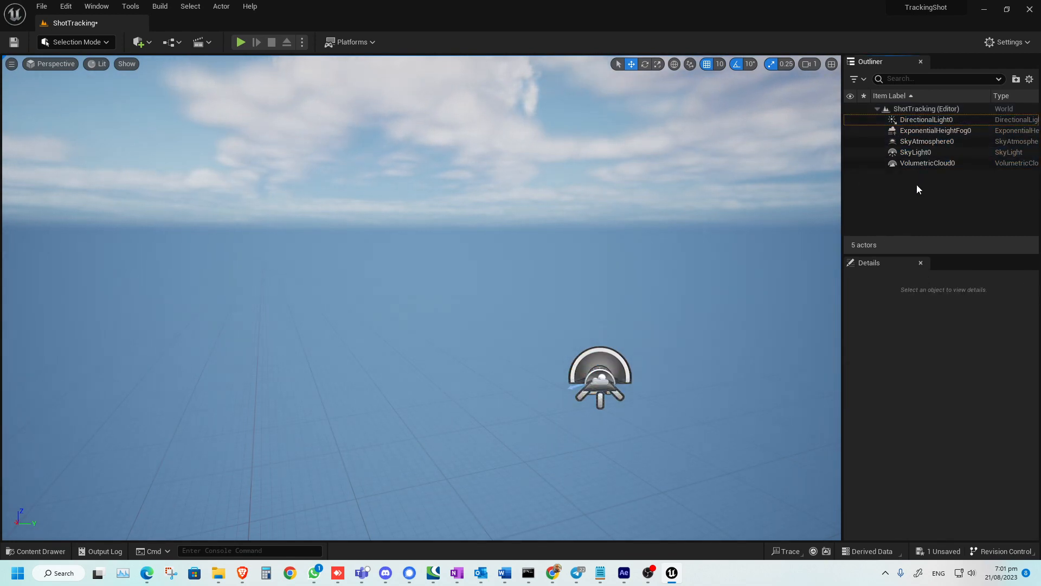
right_click(907, 190)
click(941, 210)
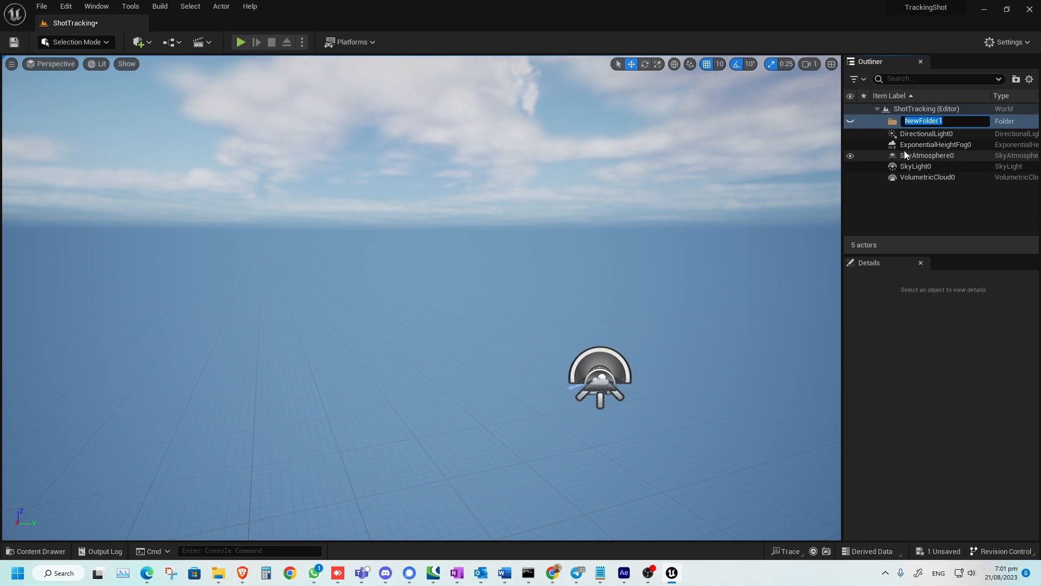
text(env lighting)
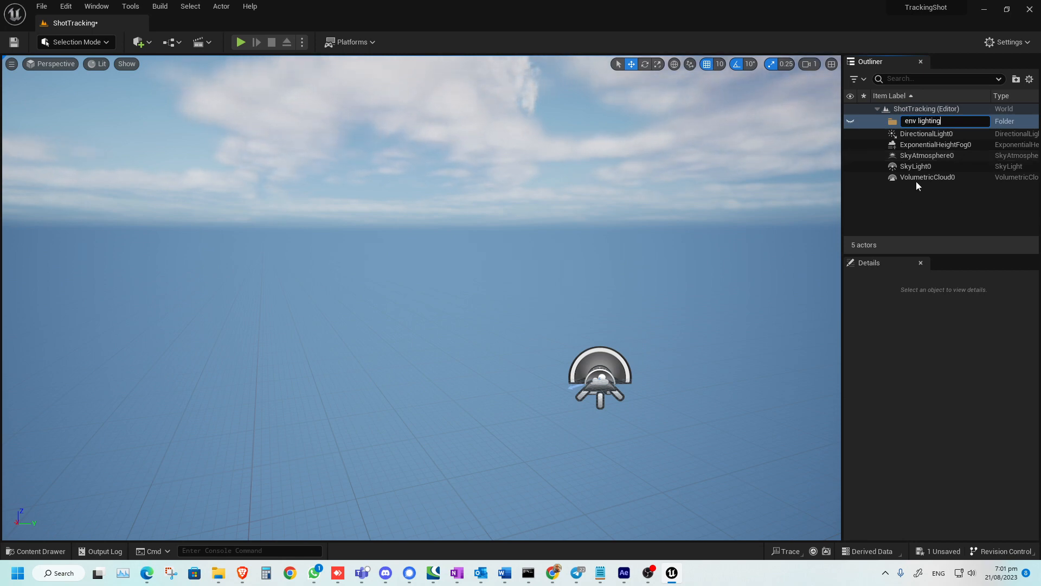
key(Return)
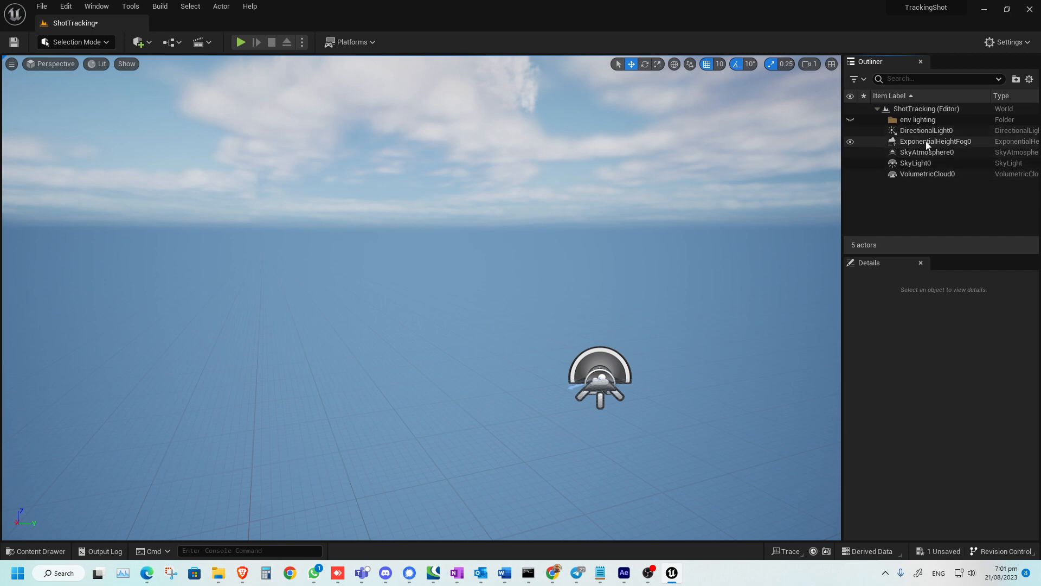
Move all five lighting and atmosphere actors into the env lighting folder and collapse it
click(919, 174)
shift+click(924, 132)
drag(924, 131, 922, 117)
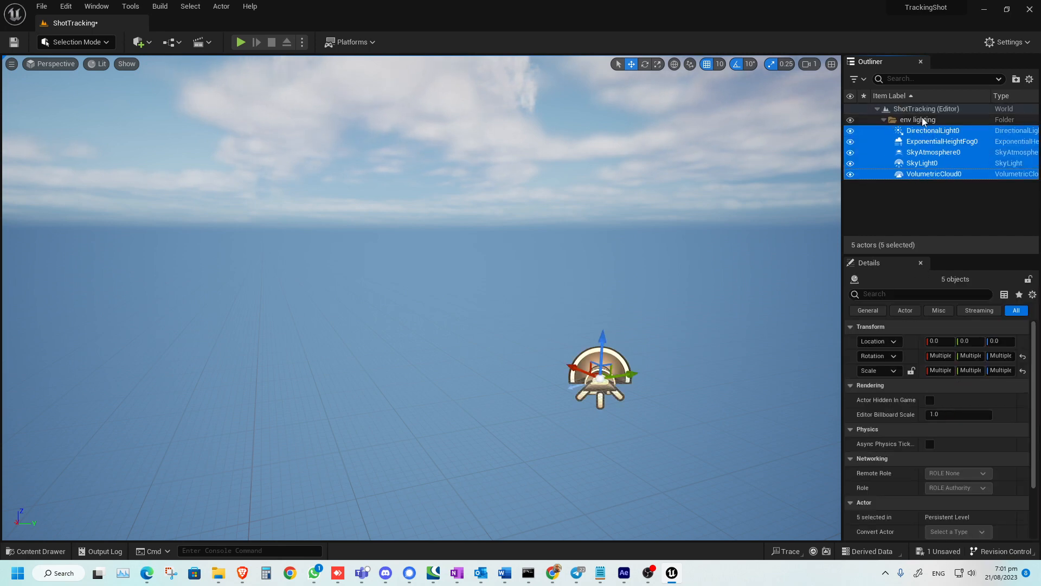
click(884, 120)
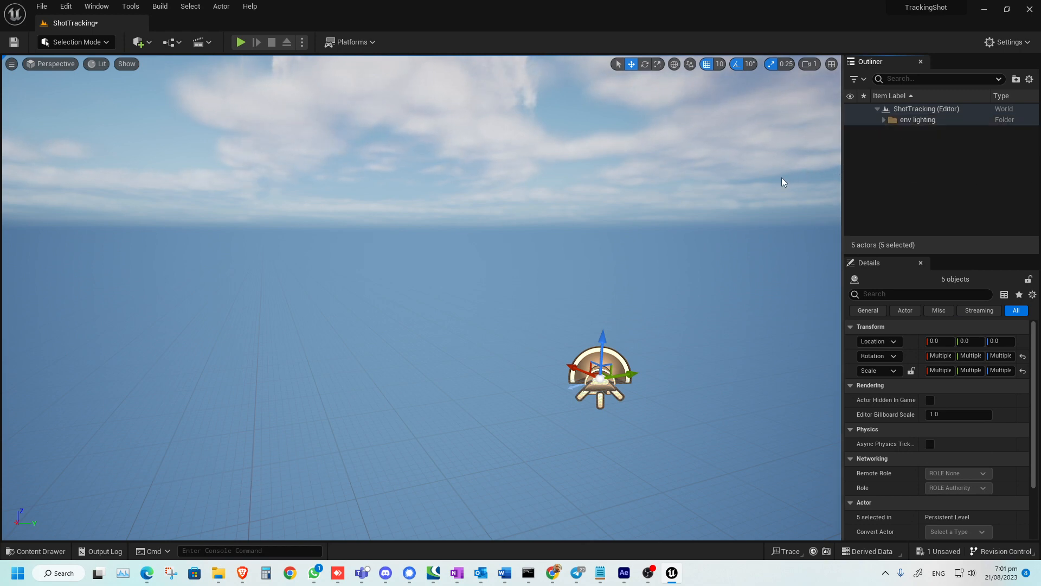
Add a Plane shape to the level and frame it in the viewport
click(139, 42)
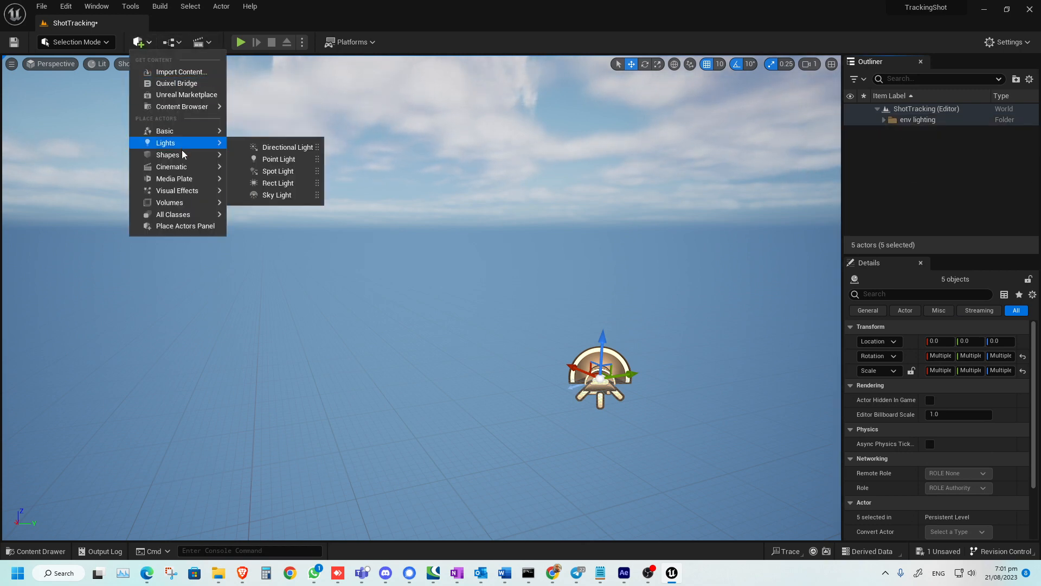
mouse_move(185, 157)
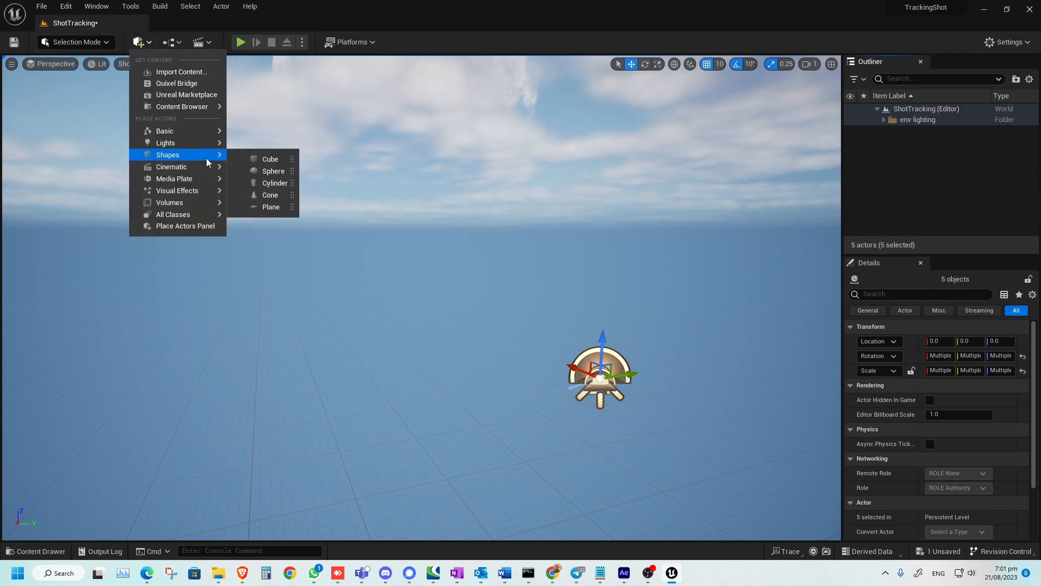
click(272, 206)
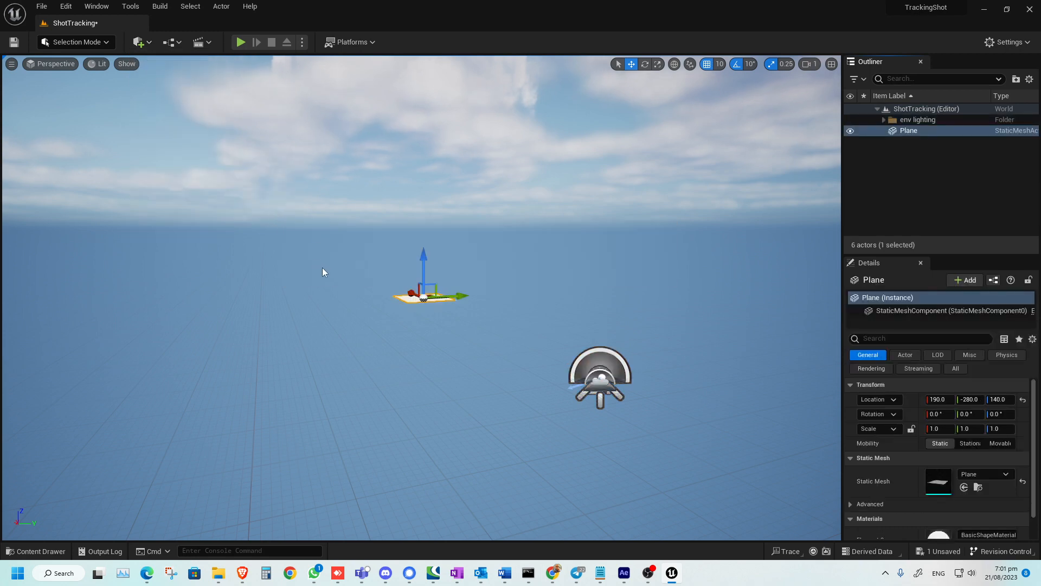
key(f)
alt+drag(337, 262, 366, 267)
click(365, 266)
scroll(366, 267, down, 6)
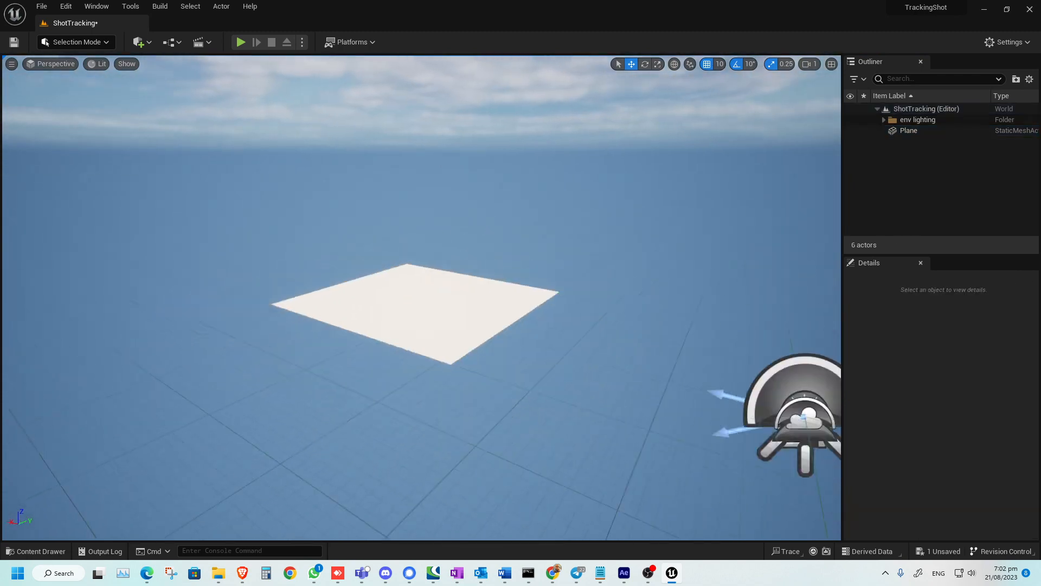
Set the plane's location to 0, 0, 0 and save the level
click(396, 296)
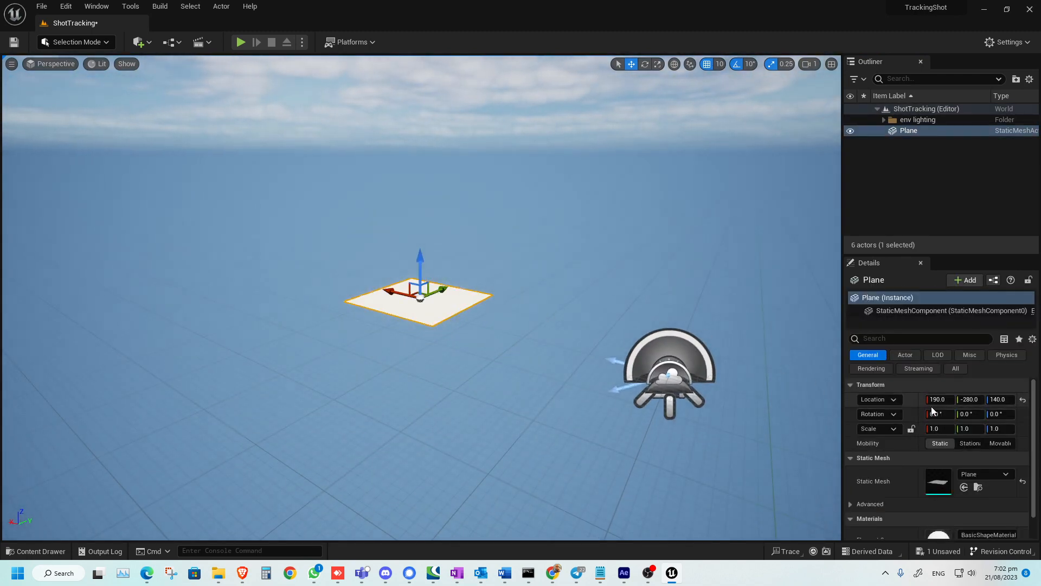
click(934, 401)
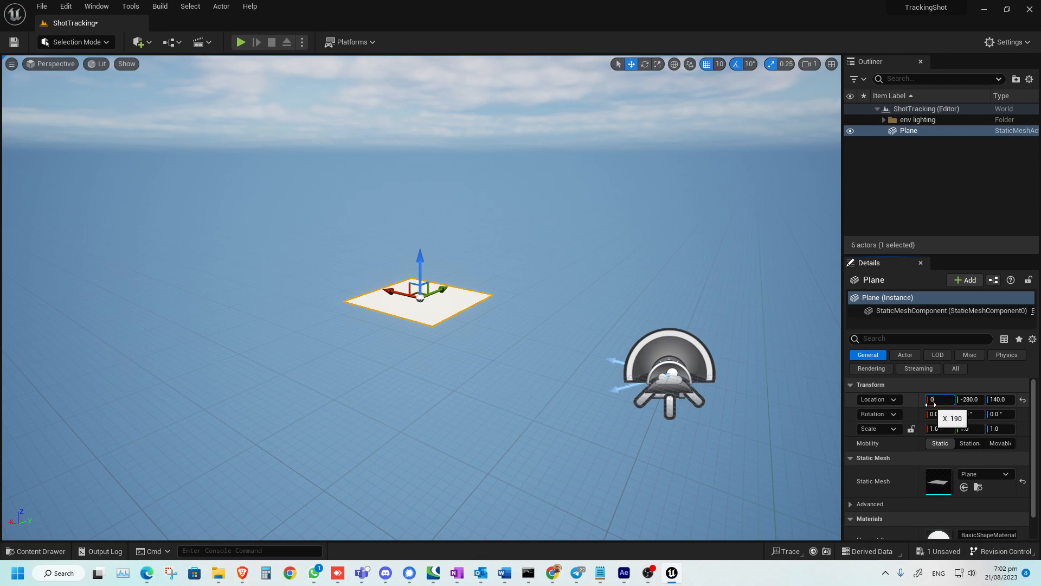
key(Tab)
text(0)
key(Tab)
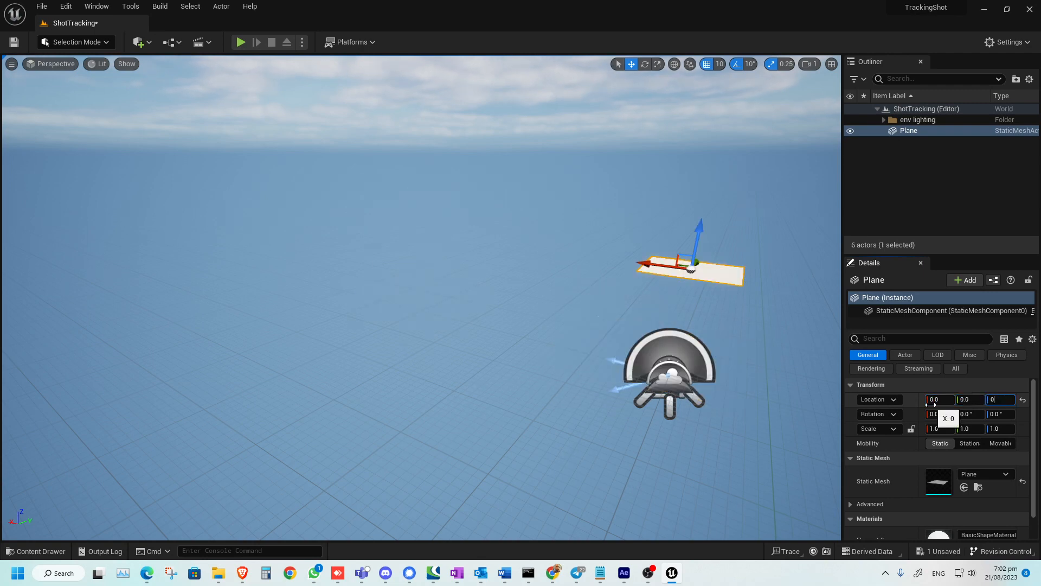
text(0)
key(Return)
key(f)
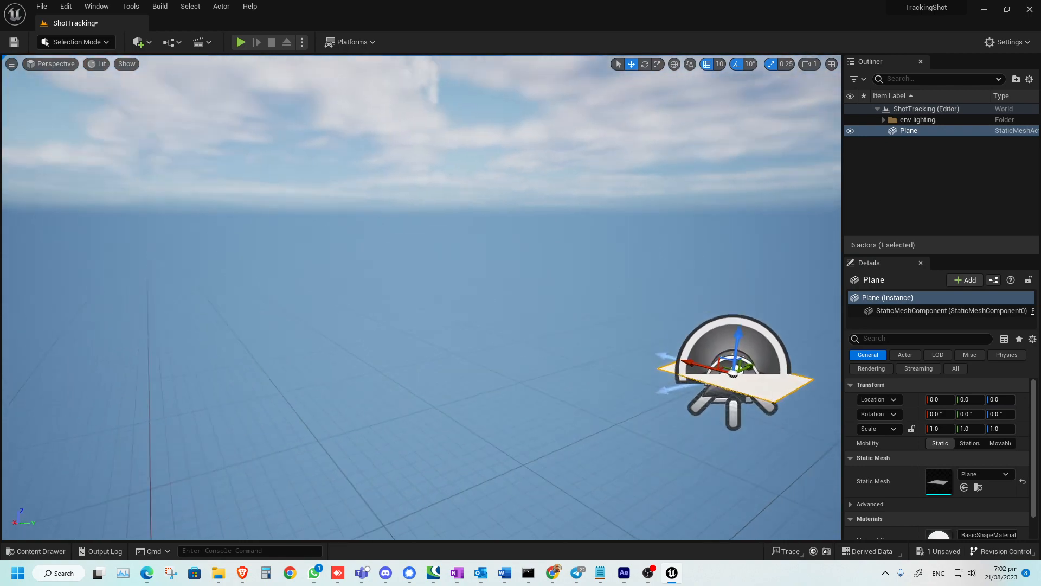
alt+drag(503, 269, 547, 312)
scroll(314, 251, down, 5)
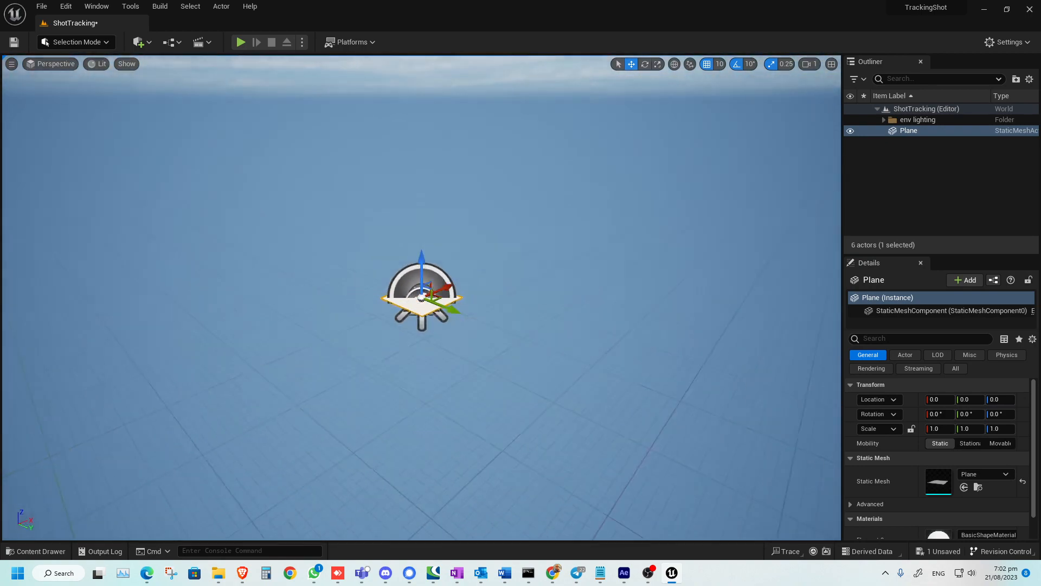
alt+drag(314, 251, 336, 269)
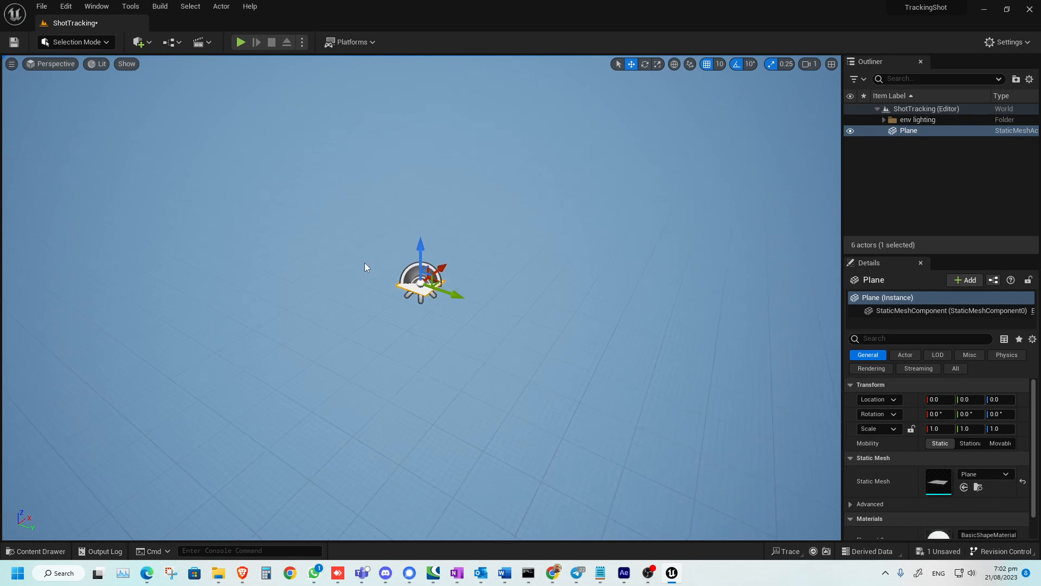
key(ctrl+s)
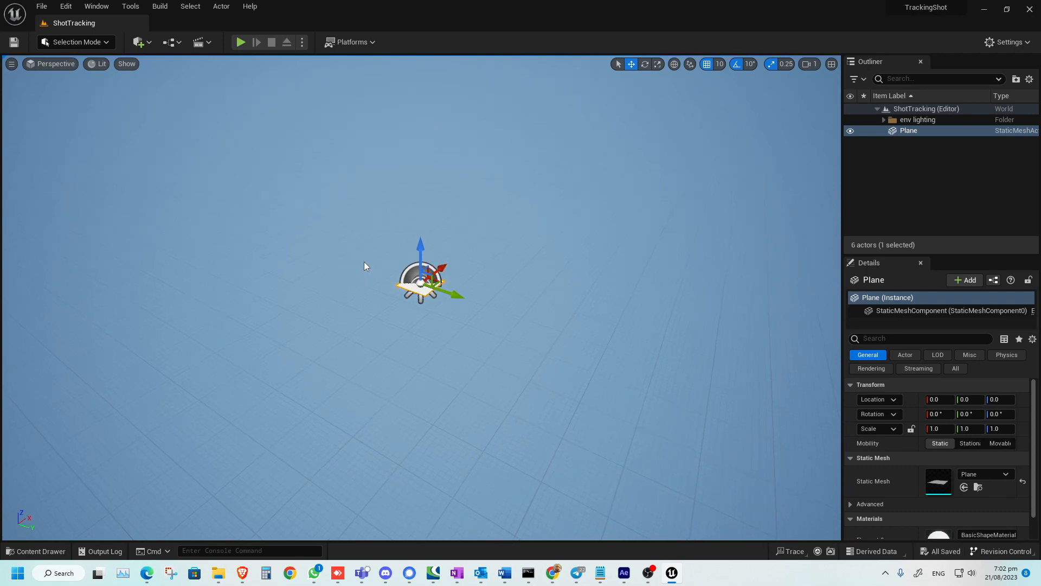
Open the Plugins browser for the project
click(66, 8)
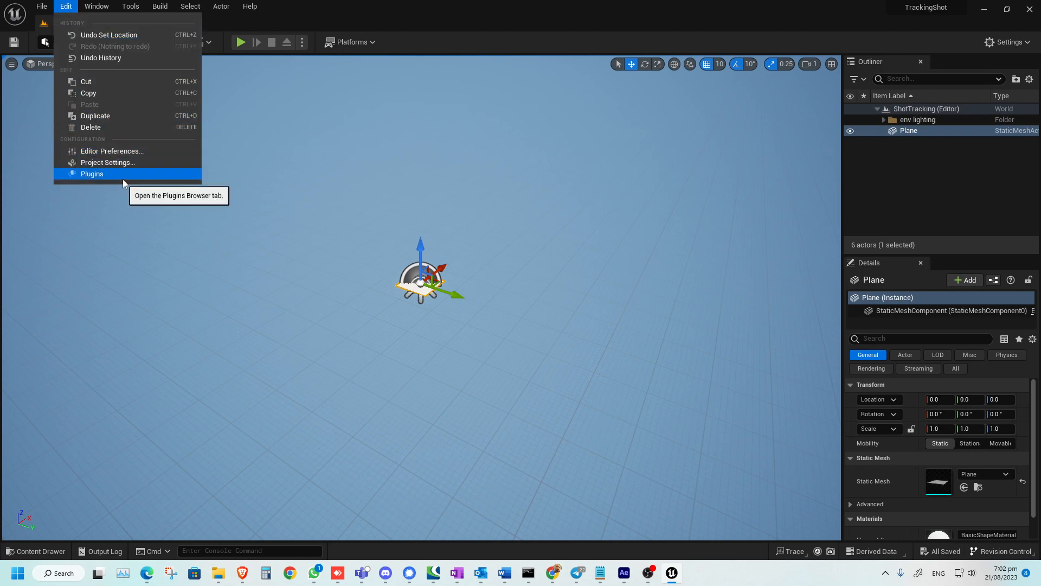
click(64, 9)
click(64, 11)
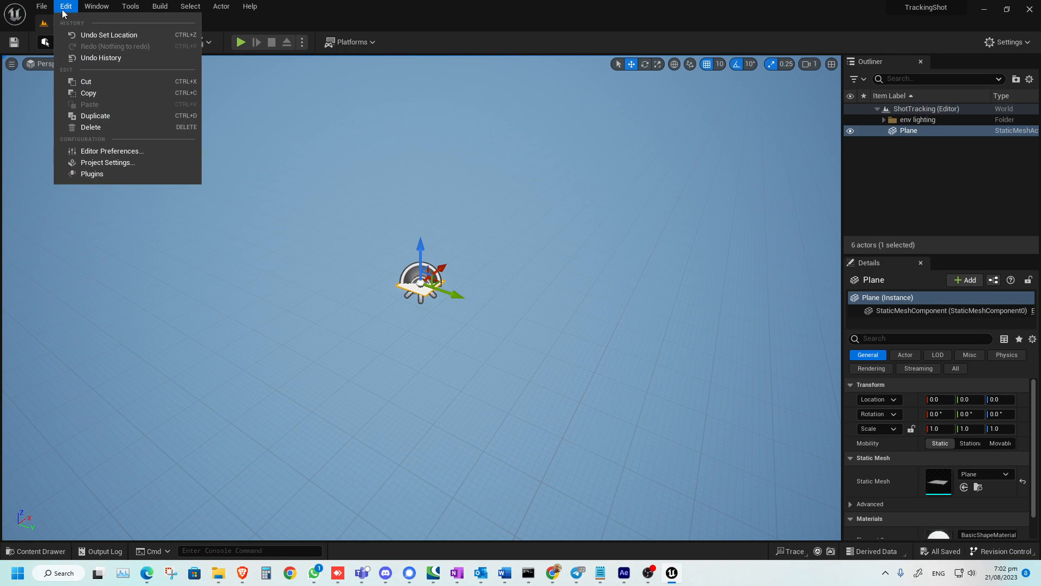
click(92, 173)
Switch to Notepad and review the list of plugins needed for Green Screen in UE, keeping the Plugins browser accessible
click(595, 572)
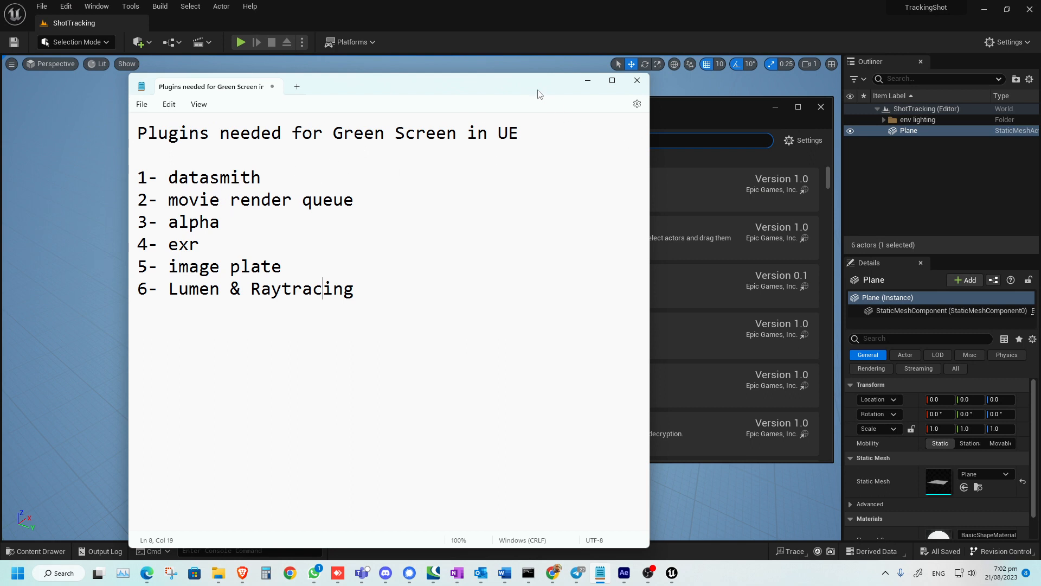
drag(538, 91, 470, 68)
drag(623, 116, 759, 124)
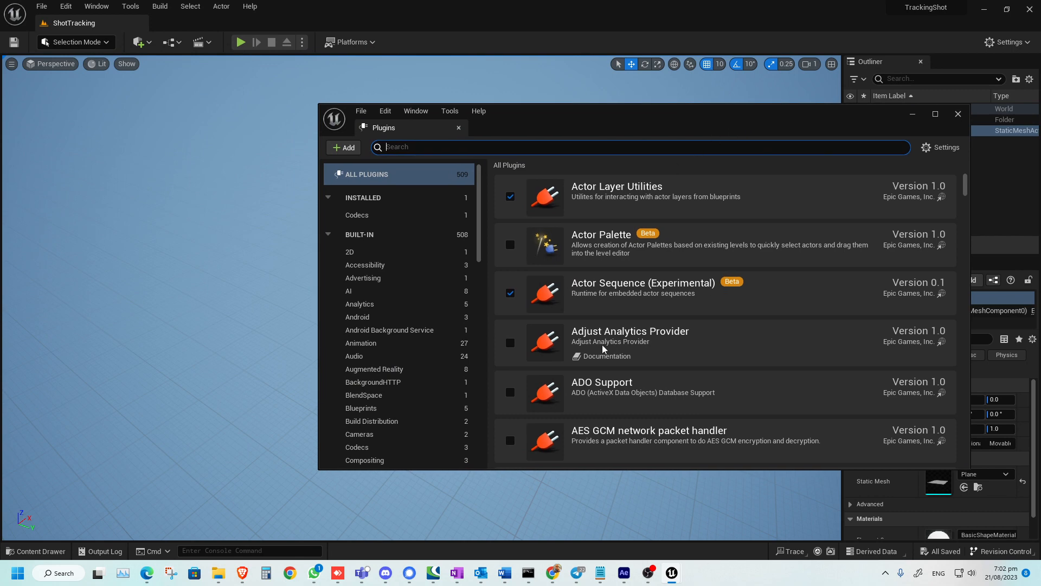
click(600, 573)
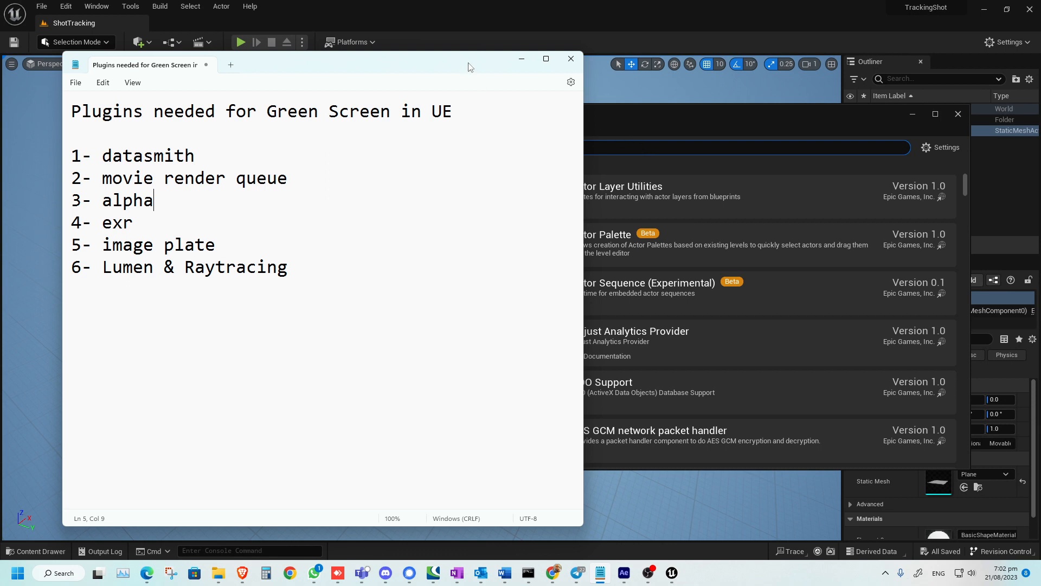
drag(469, 68, 0, 84)
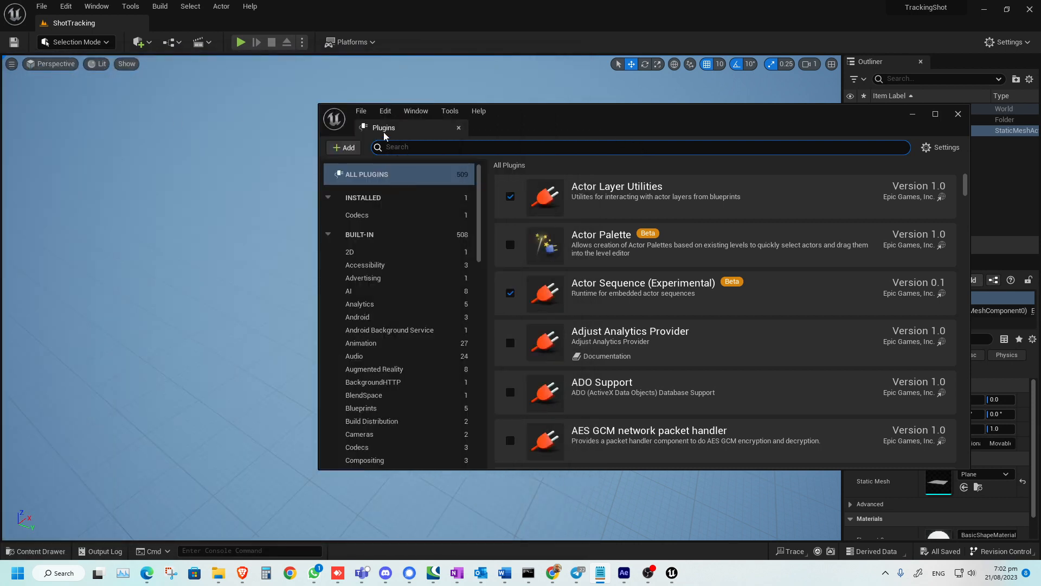
In the Project Settings, set alpha channel support in post processing to Linear color space only and postpone the restart
click(385, 111)
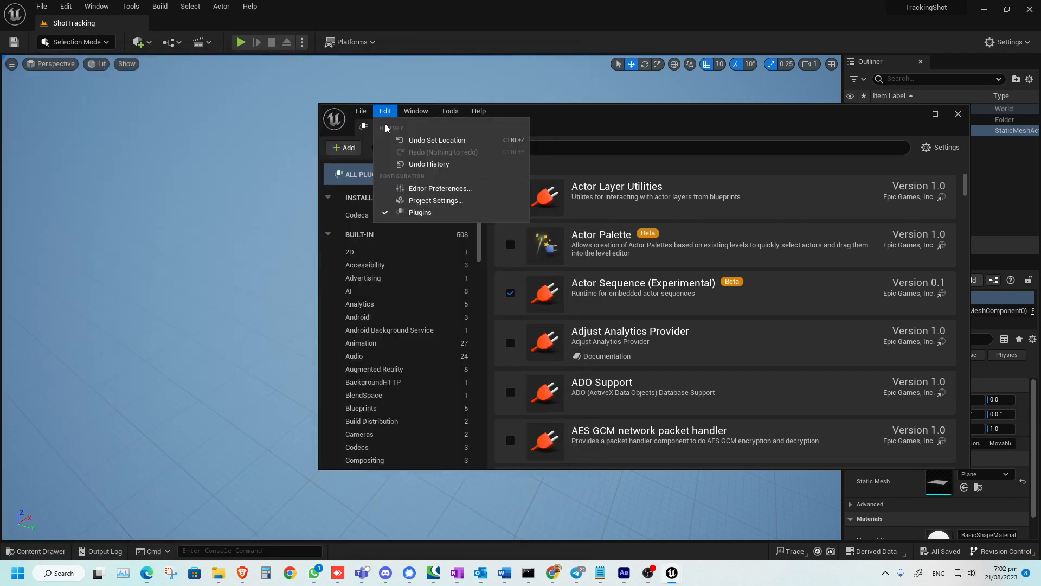
click(430, 201)
drag(617, 126, 493, 137)
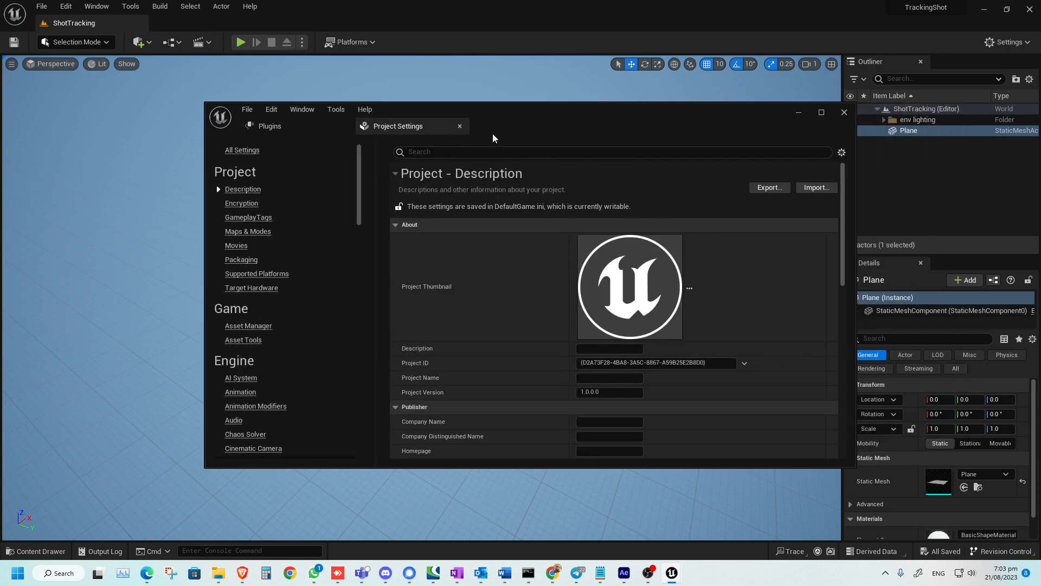
click(271, 109)
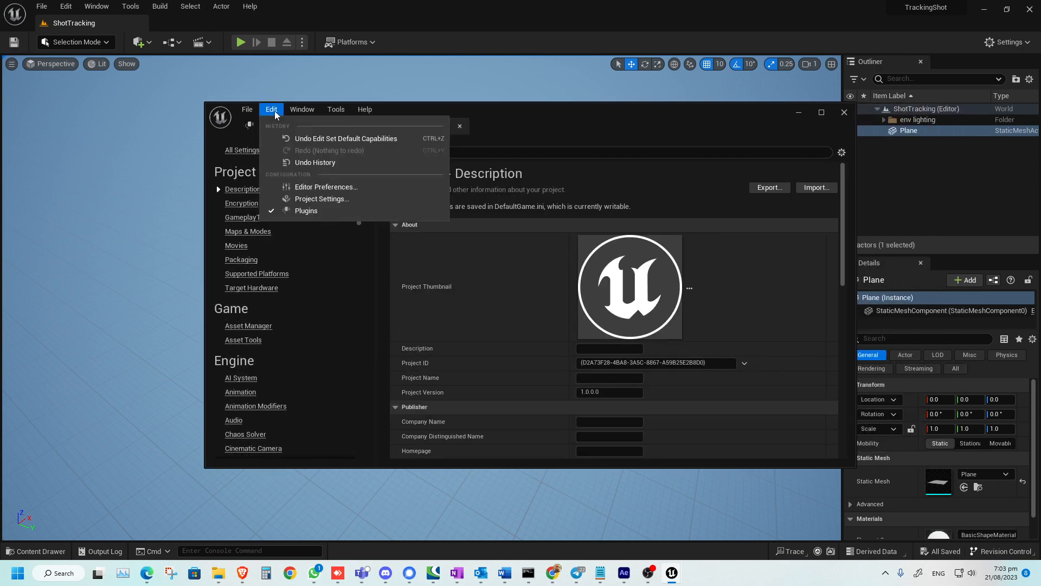
click(504, 160)
text(alpha)
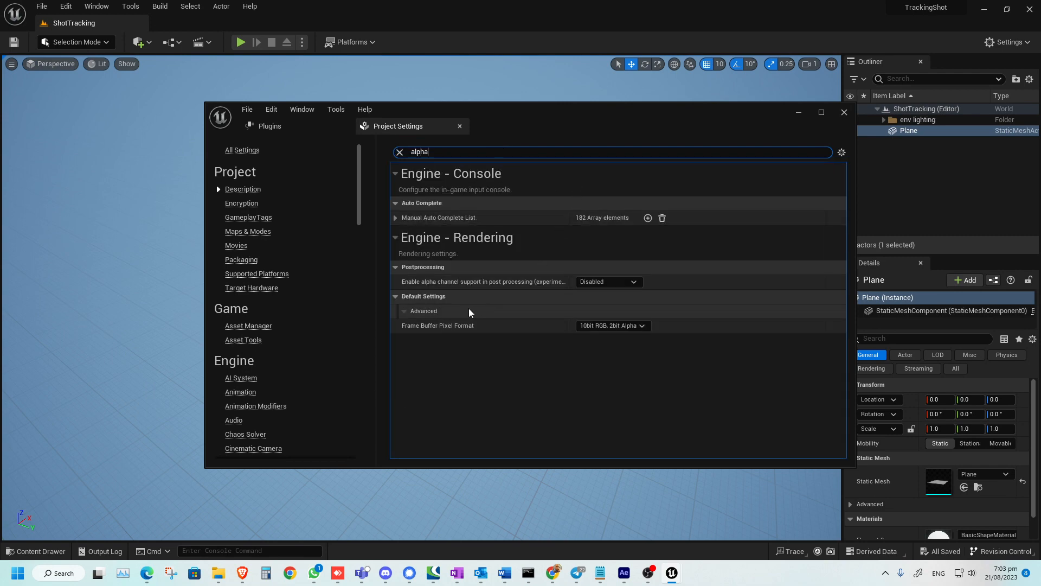
mouse_move(418, 289)
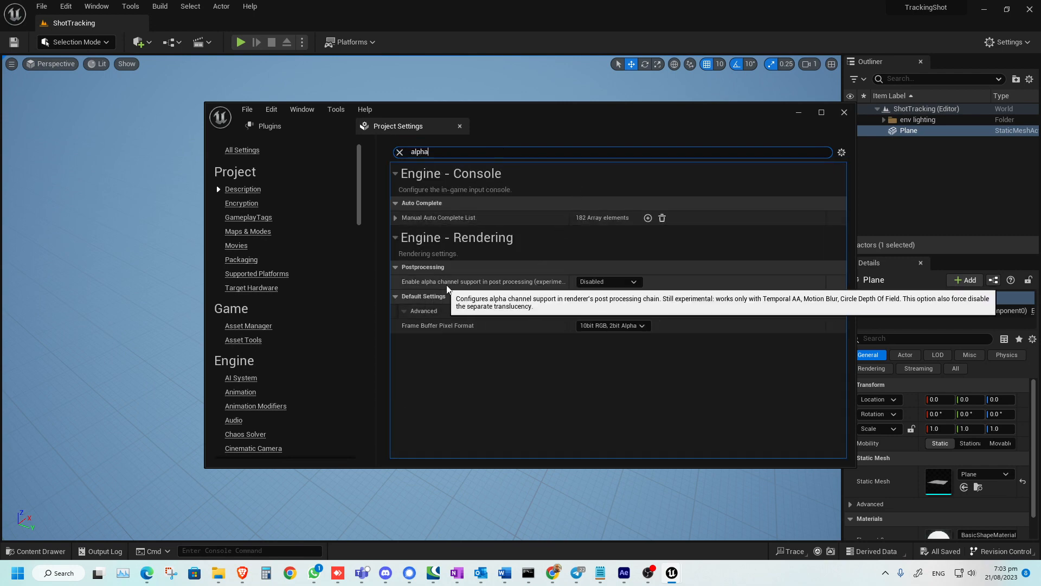
click(594, 282)
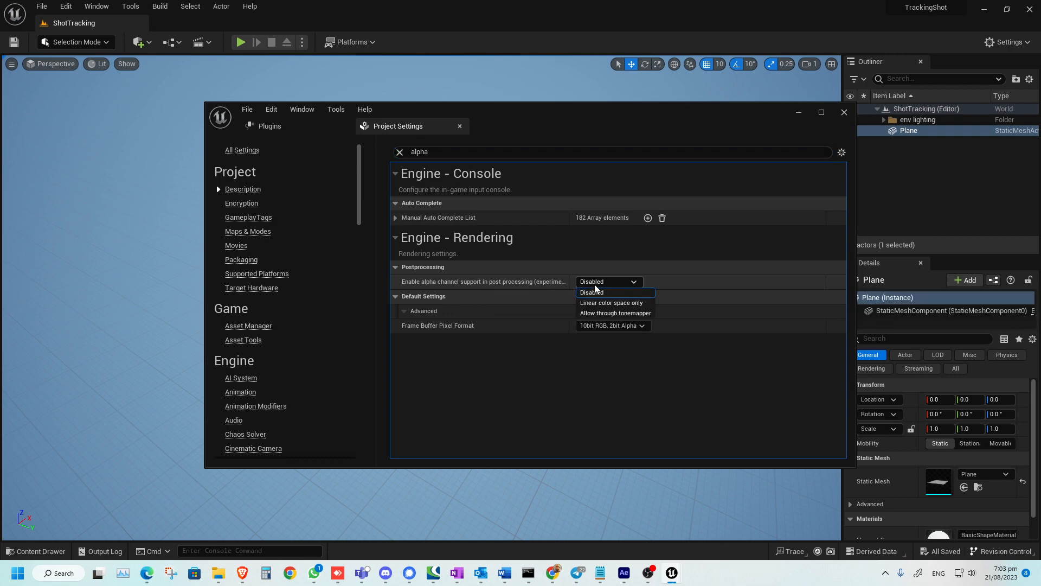
click(618, 302)
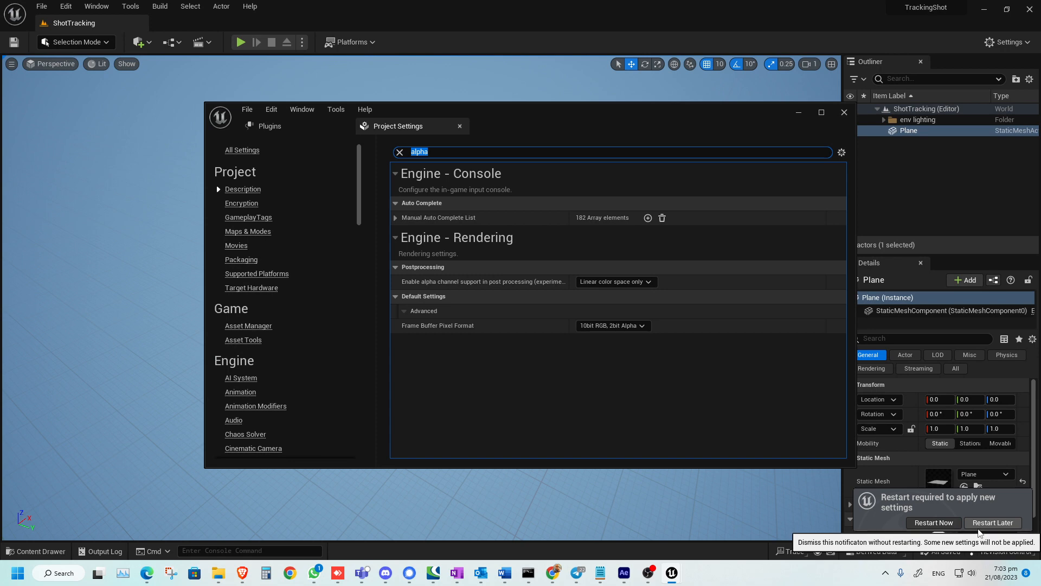
click(984, 524)
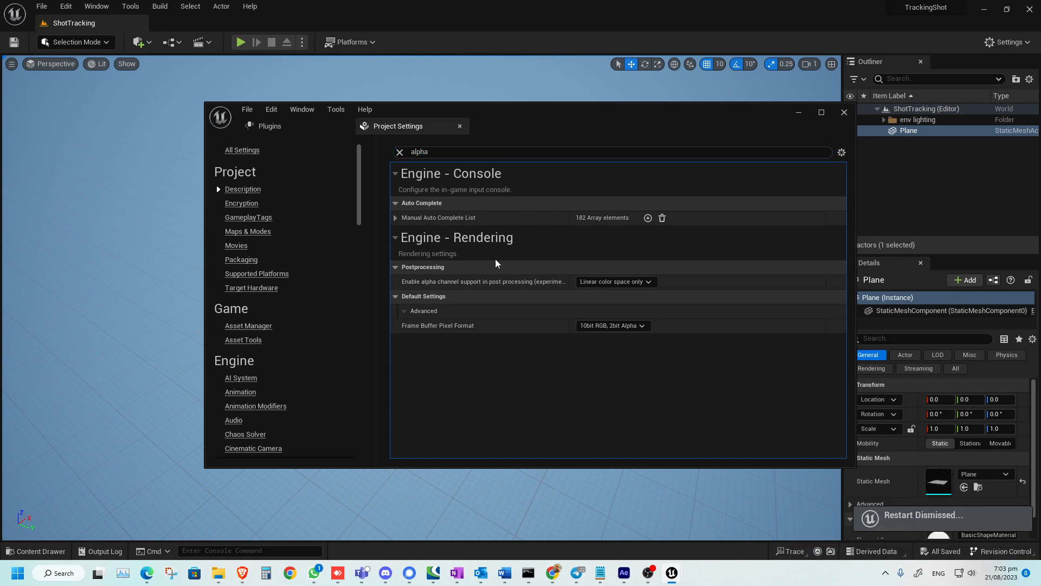
Find the Datasmith plugins in the Plugins browser and enable Datasmith C4D Importer
click(319, 127)
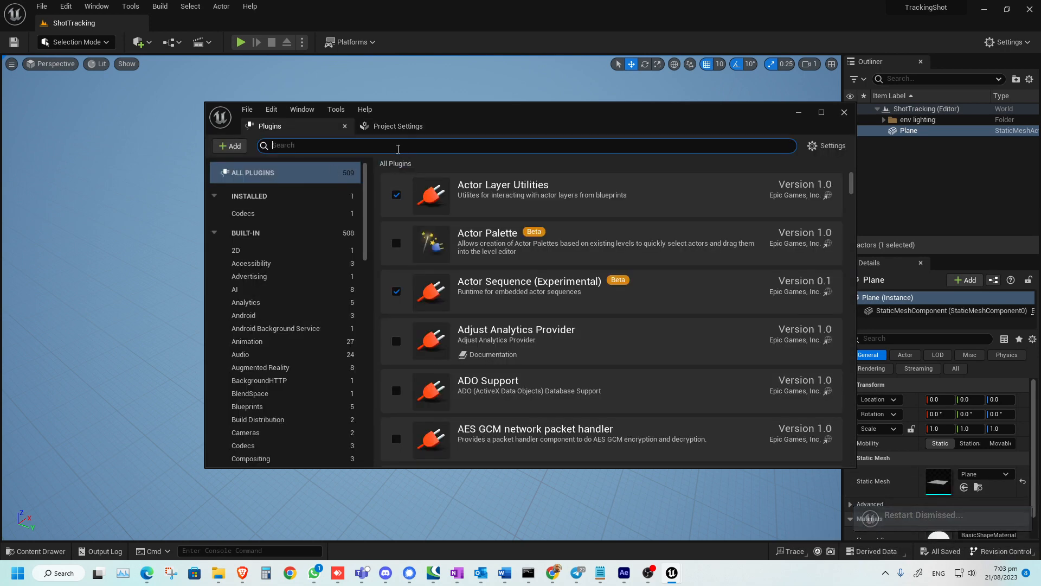
click(388, 143)
text(datas)
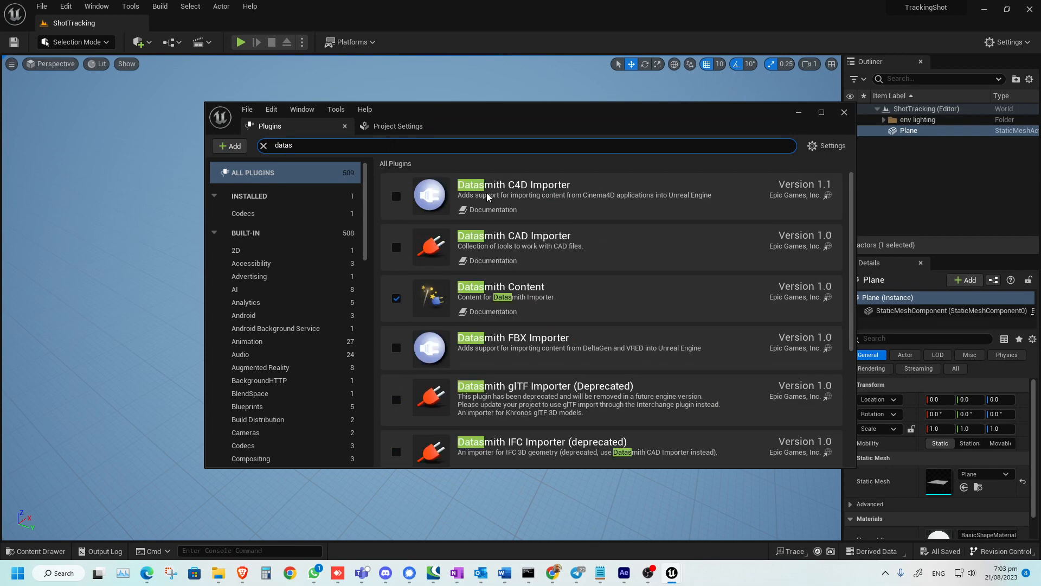
click(396, 197)
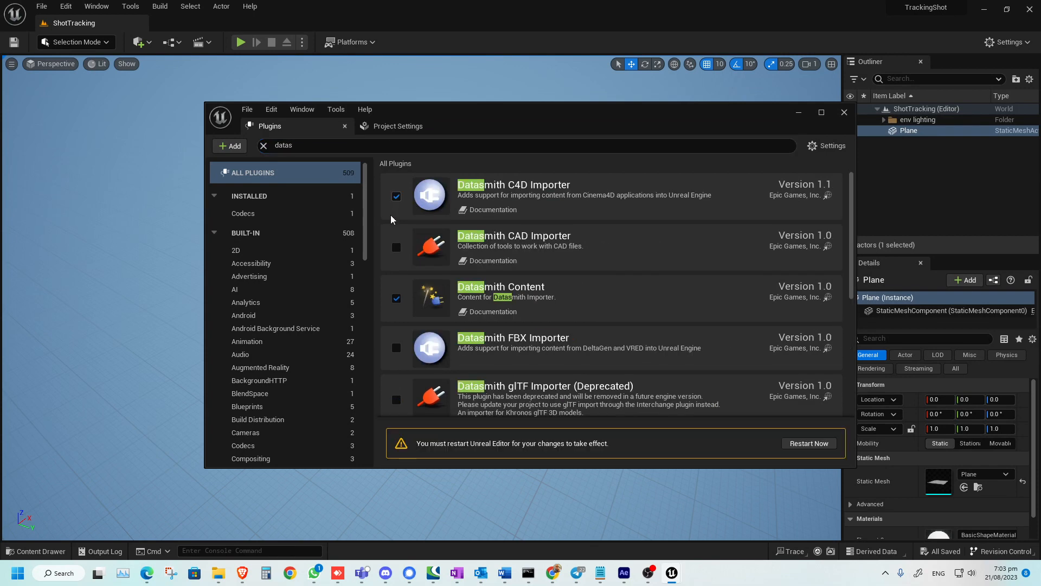
Enable the Movie Render Queue and Movie Render Queue Additional Render Passes plugins
click(288, 145)
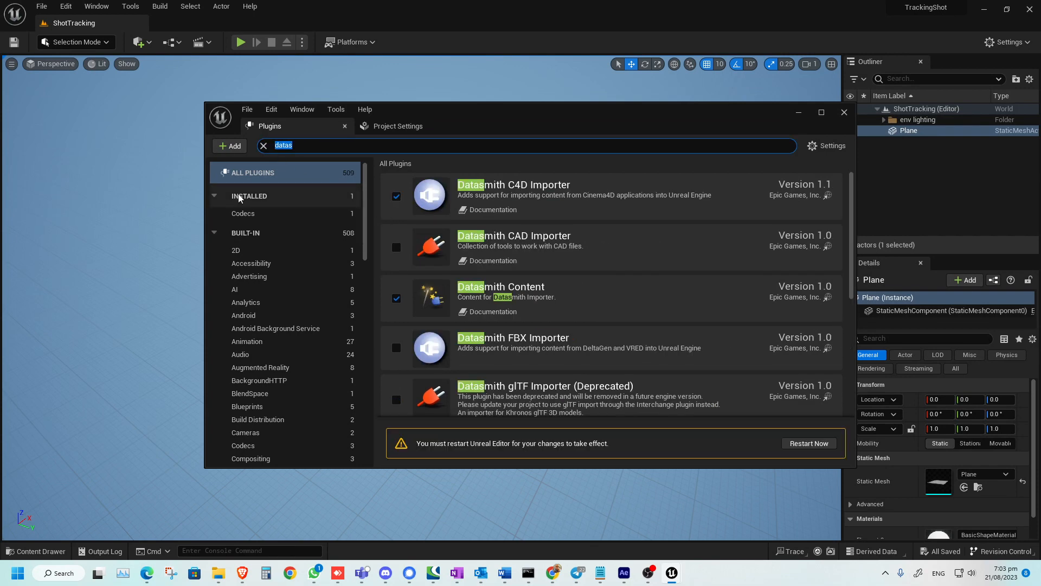
text(movie ren)
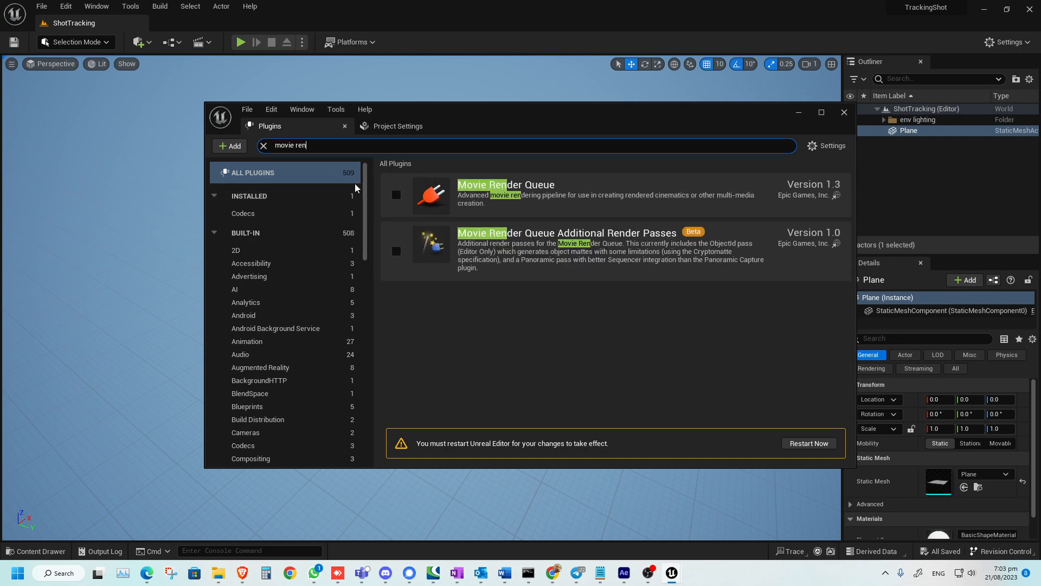
click(396, 195)
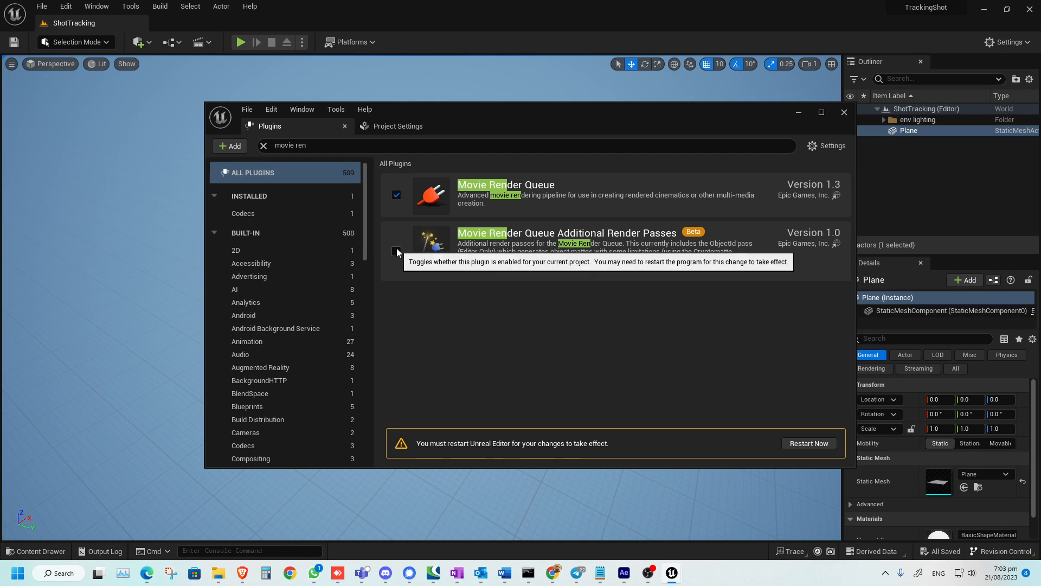
click(396, 251)
click(605, 316)
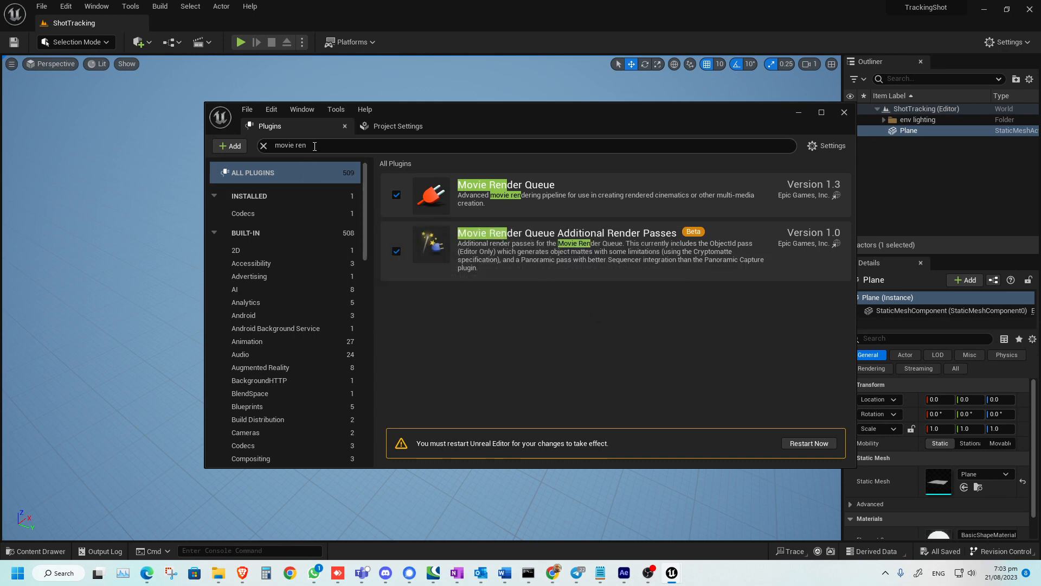
Check the plugin that handles EXR image sequences, and enable the Image Plate plugin
drag(314, 145, 229, 145)
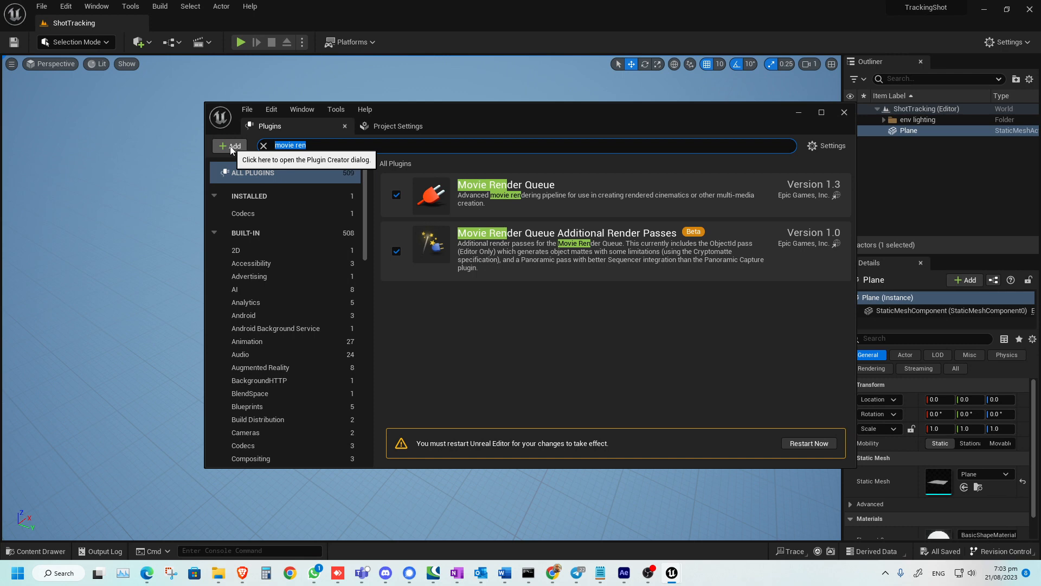
text(exr)
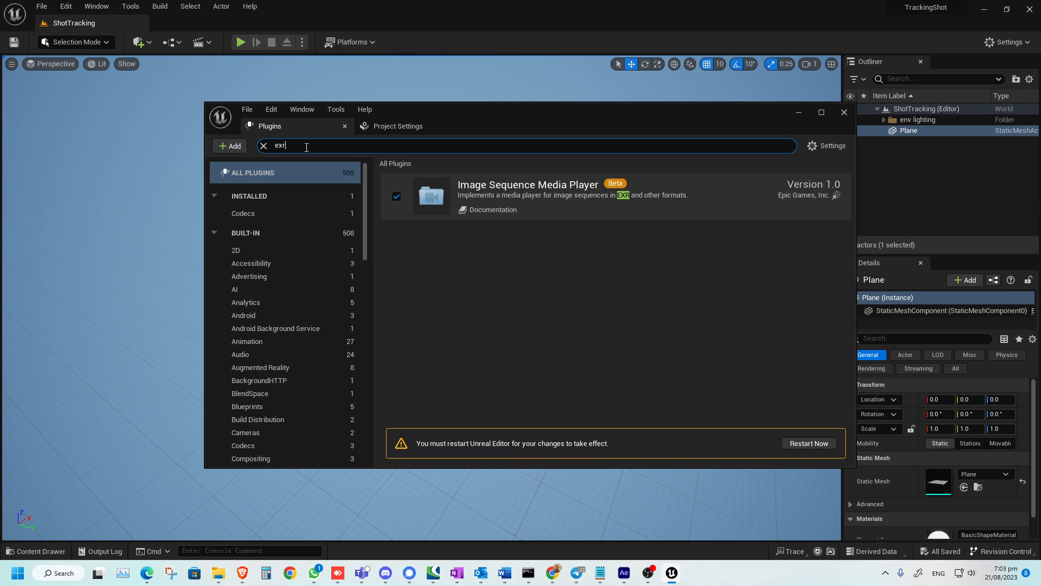
drag(306, 147, 210, 145)
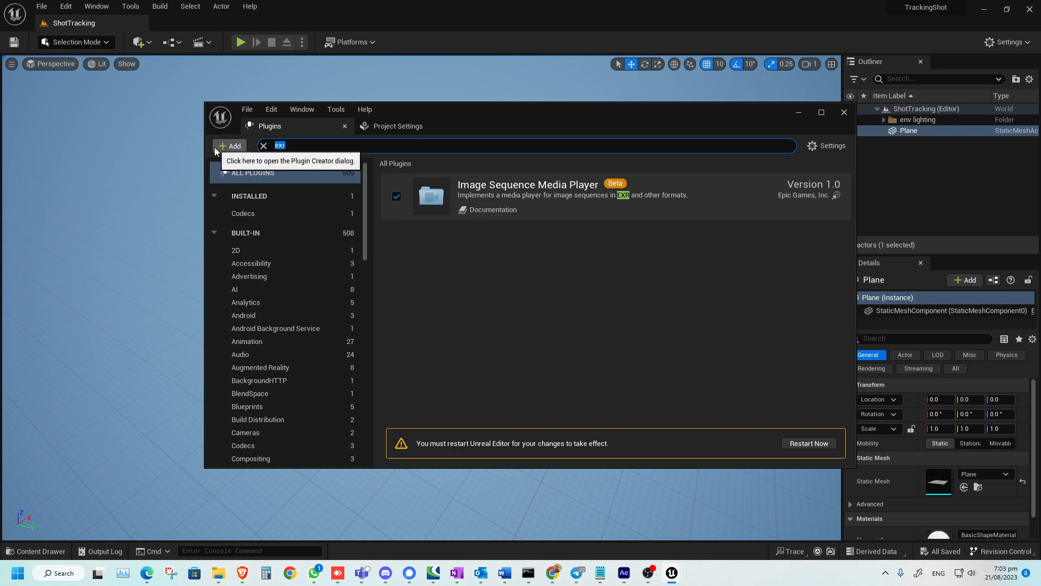
text(image pla)
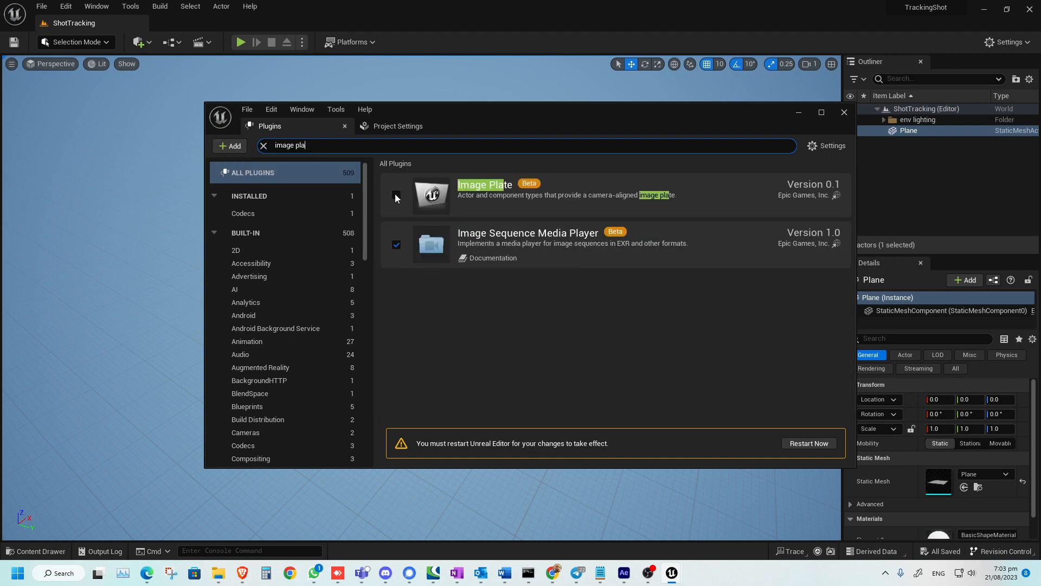
click(396, 194)
click(597, 316)
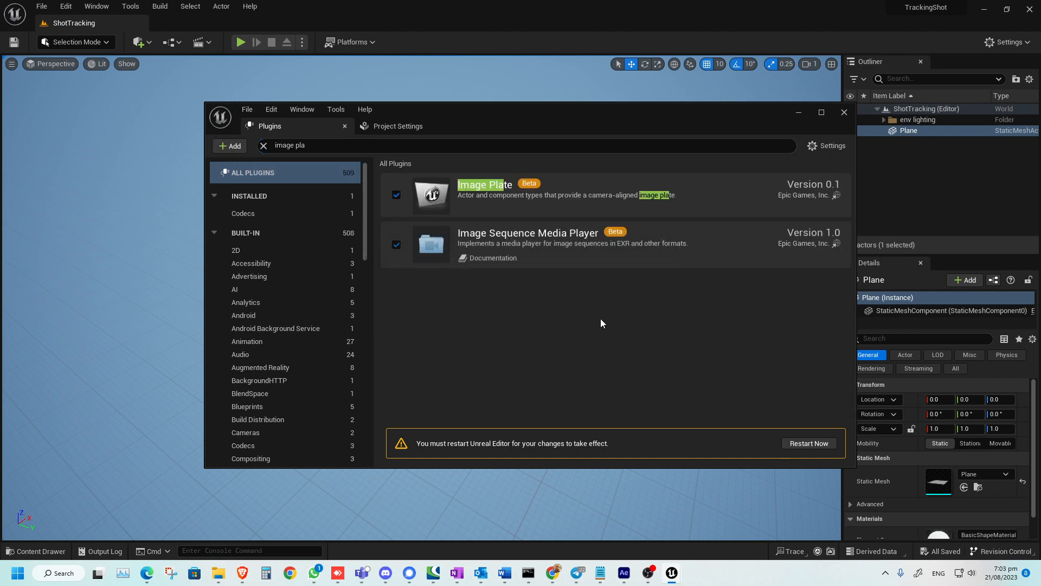
Search the plugins and the Project Settings for ray tracing options and enlarge the settings window
drag(319, 147, 250, 142)
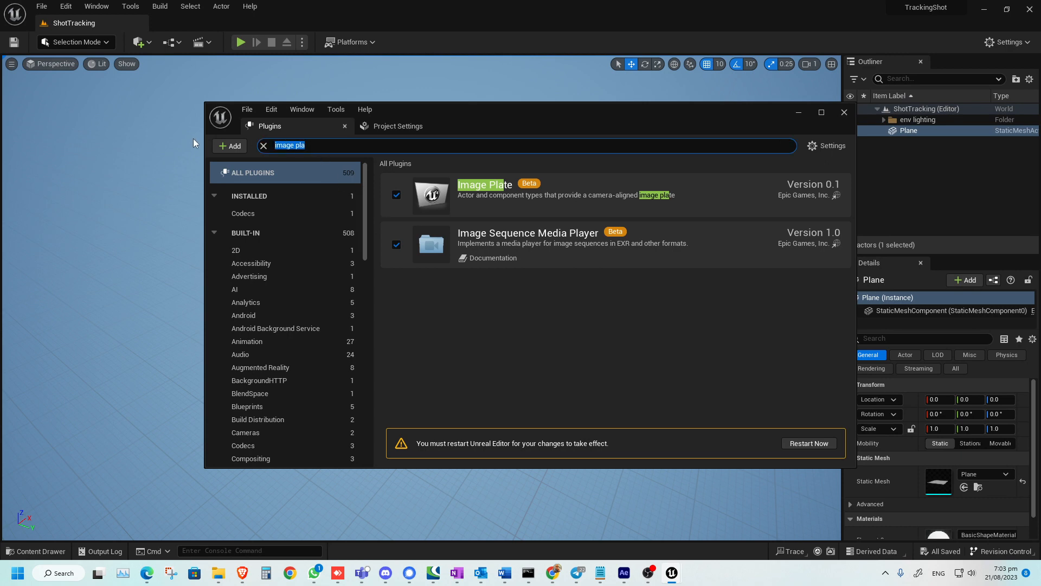
text(rayt)
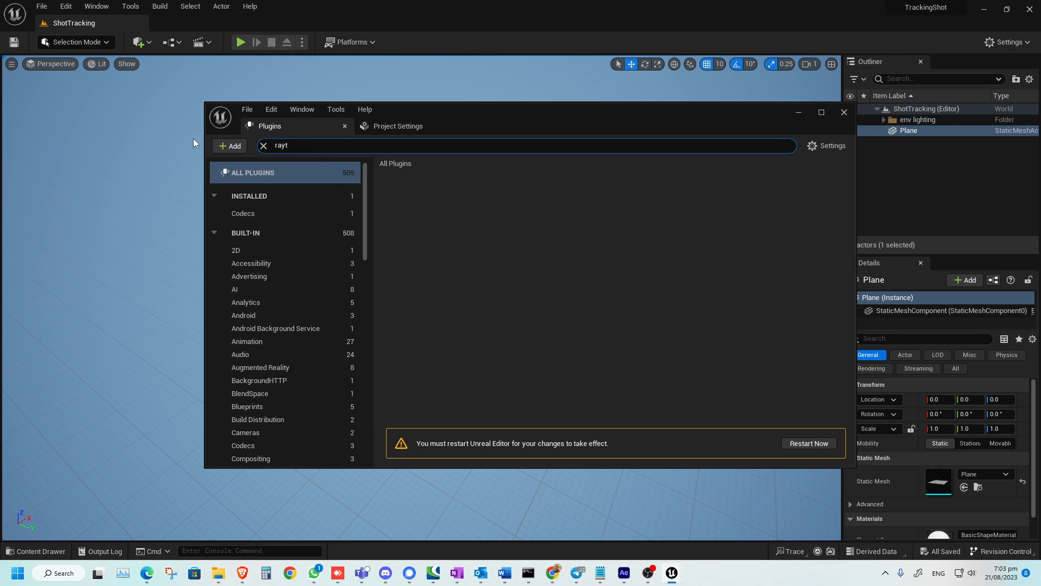
click(380, 130)
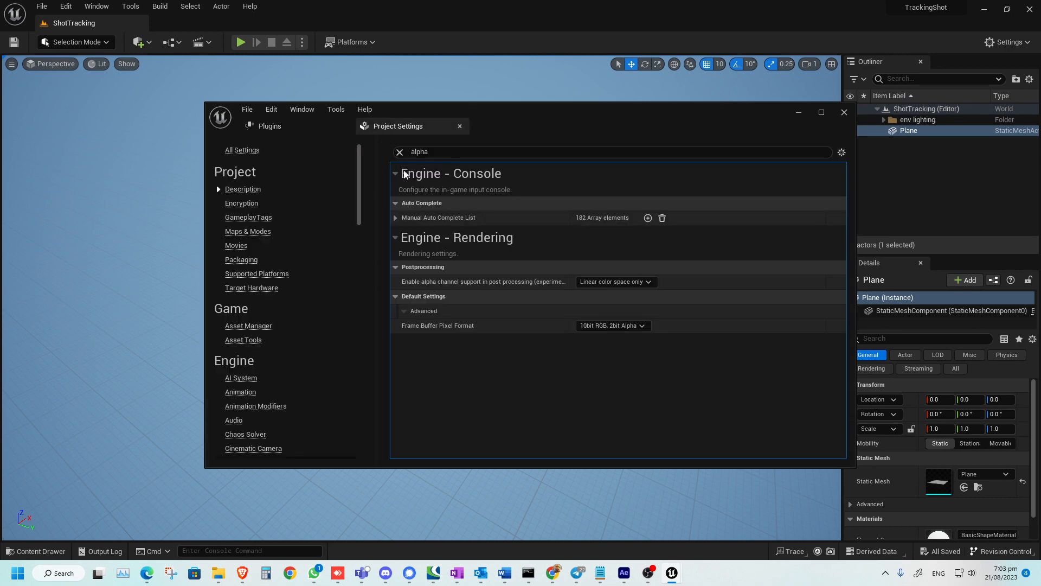
text(raytra)
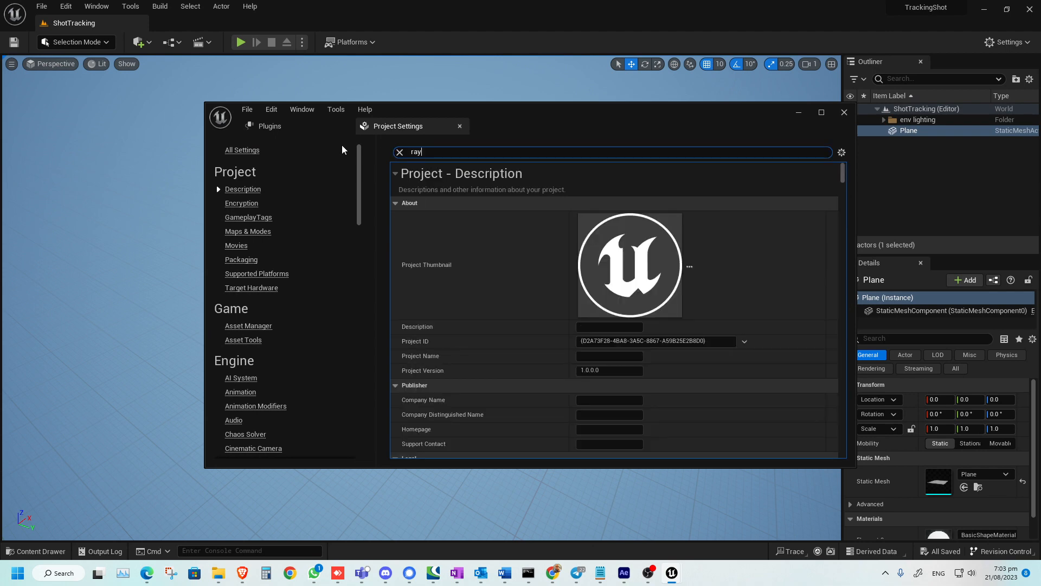
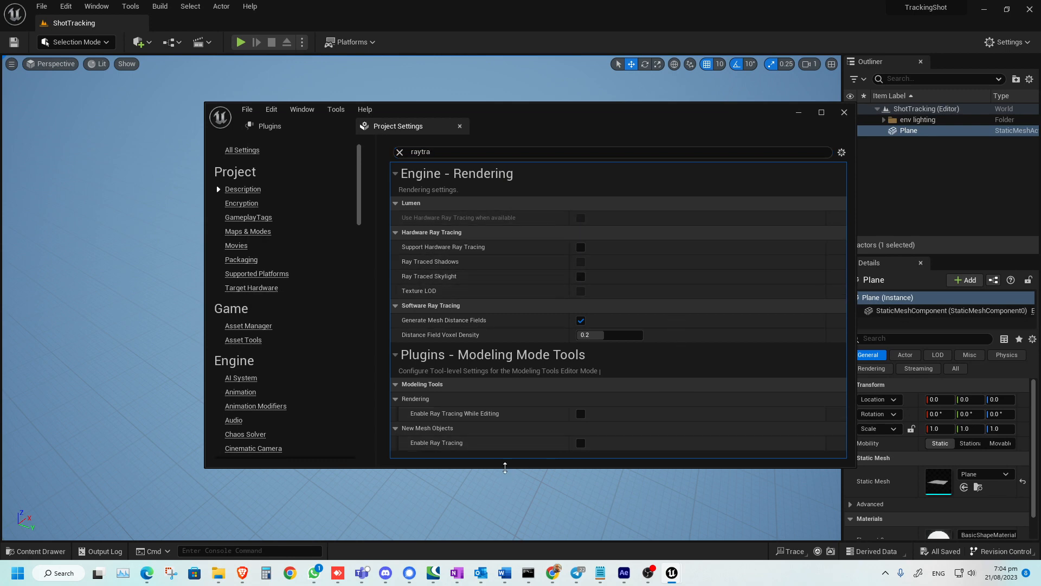
drag(505, 467, 505, 521)
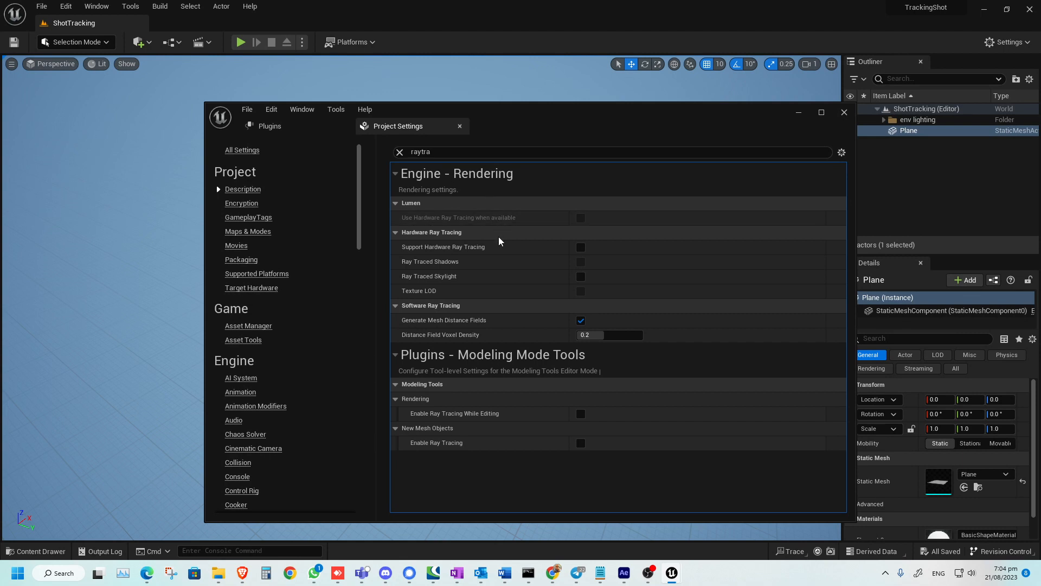
Search the project settings for "lumen" and view the Software Ray Tracing Mode options
click(457, 154)
text(lumen)
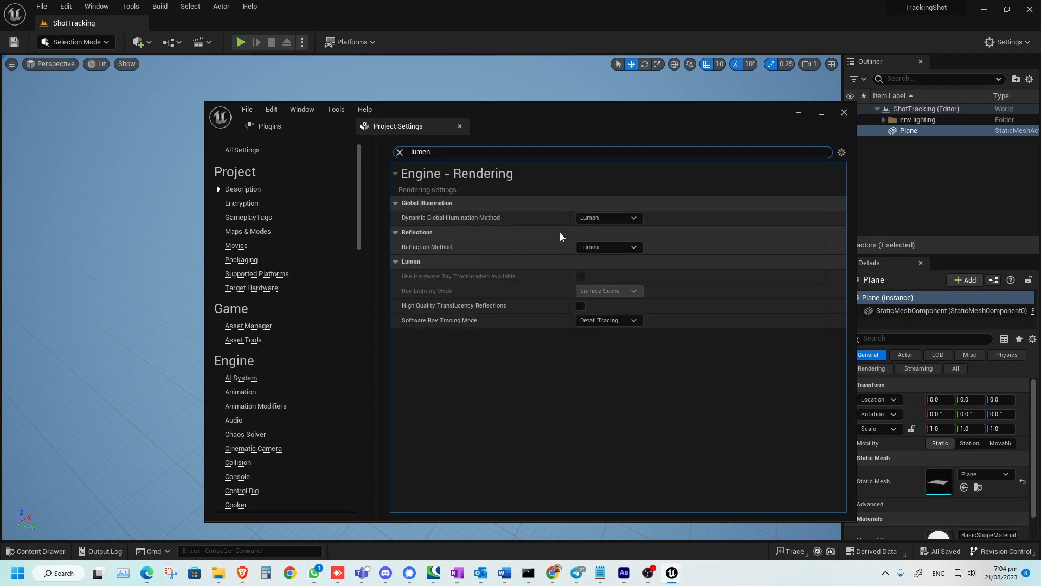
click(608, 322)
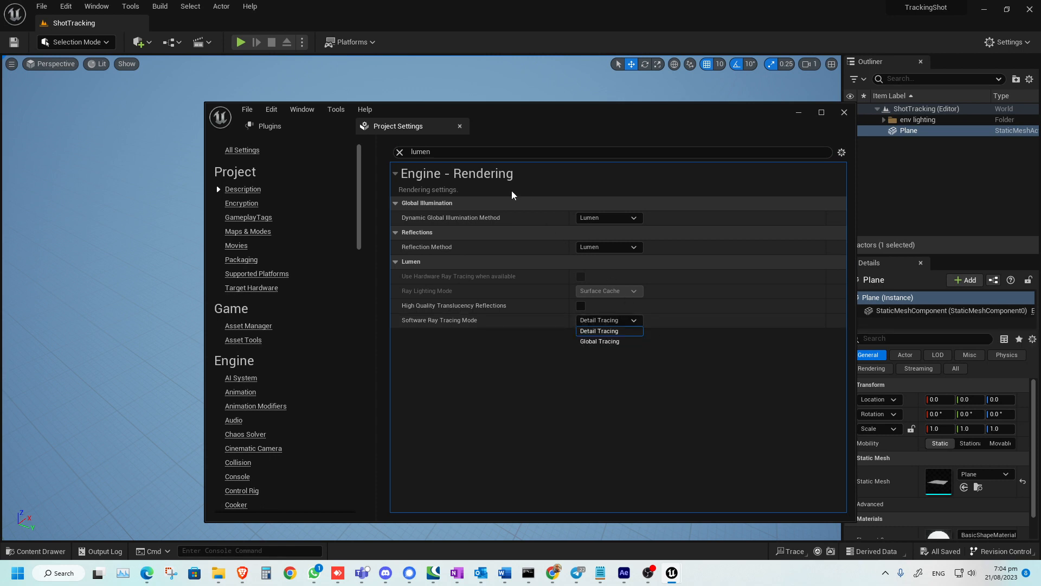
Search the project settings for "shadow", view the Shadow Map Method options, and clear the search
click(441, 151)
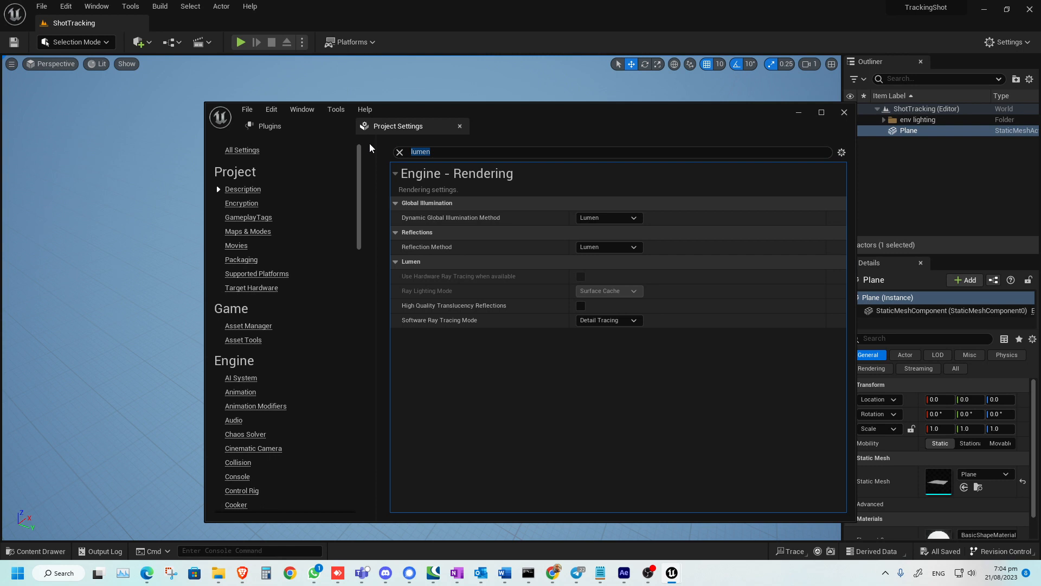
click(432, 153)
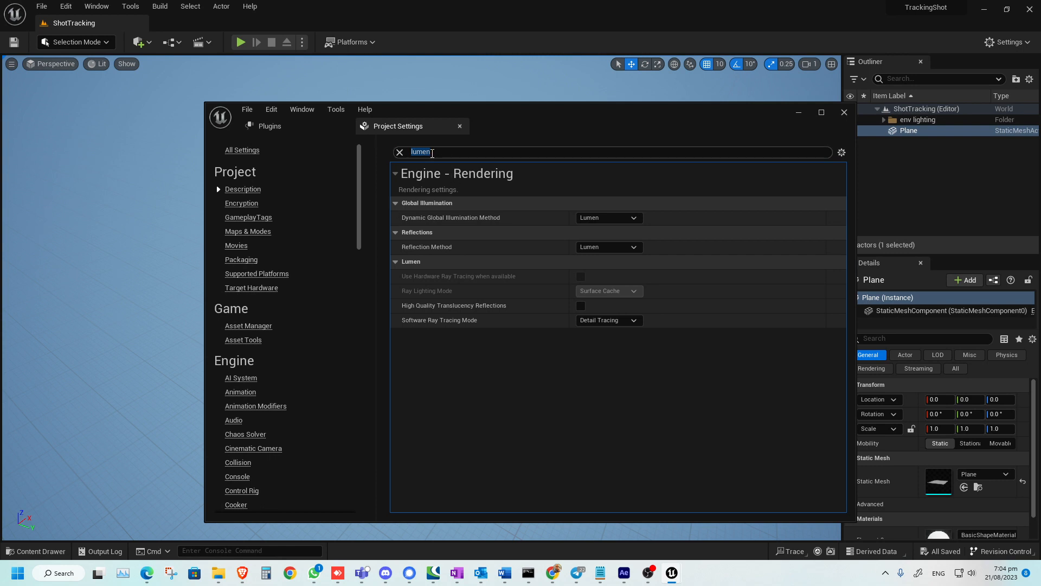
drag(448, 153, 332, 154)
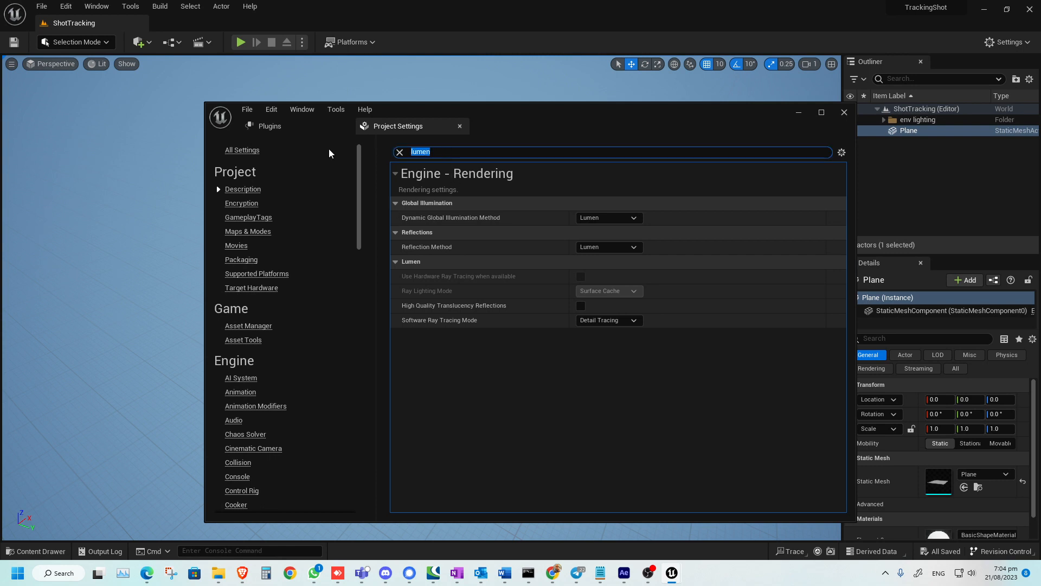
text(shadow)
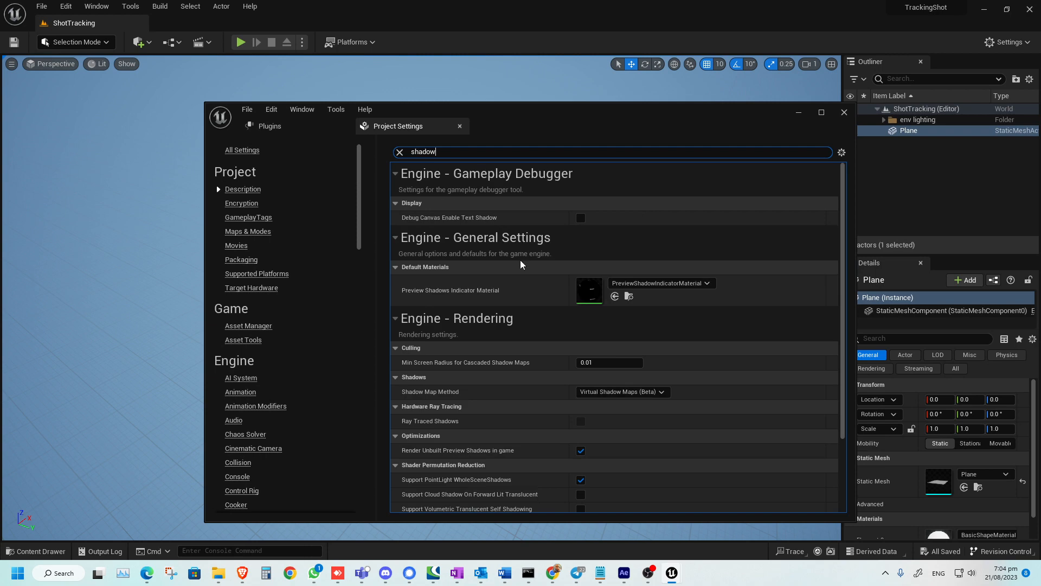
click(646, 391)
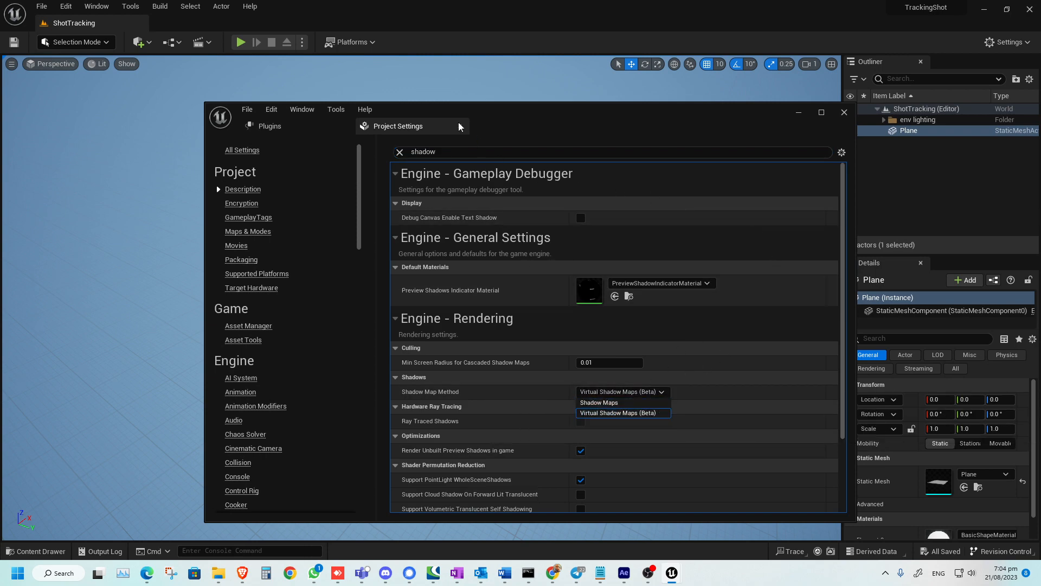
click(400, 152)
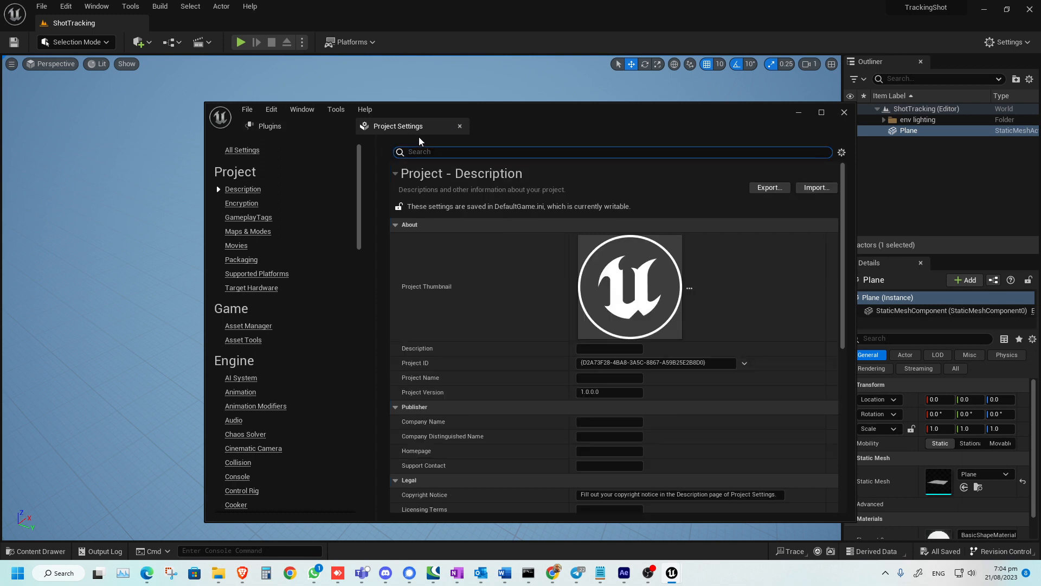
Restart the editor from the plugins manager so the plugin changes take effect
click(317, 126)
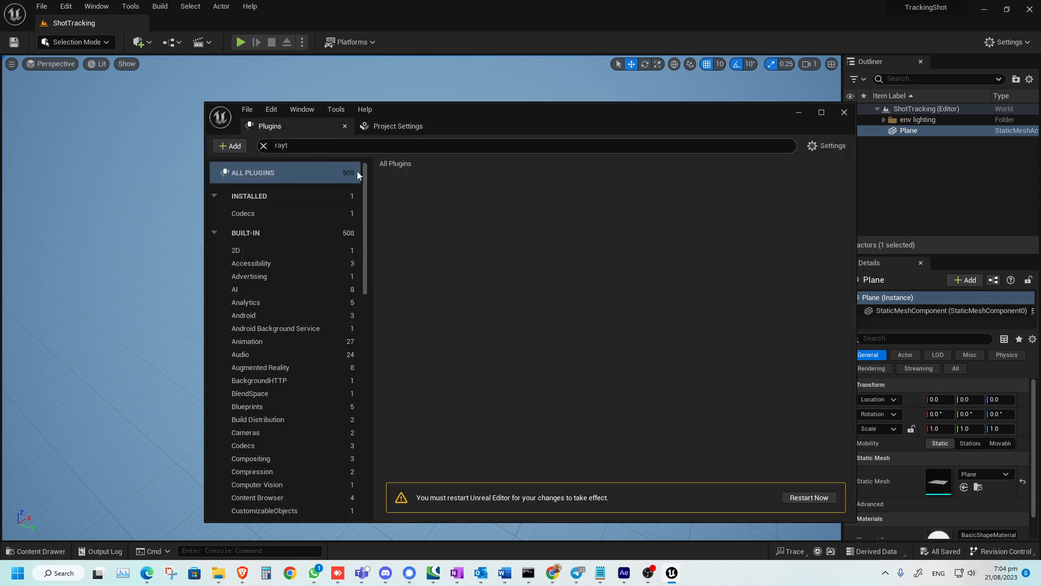
click(801, 497)
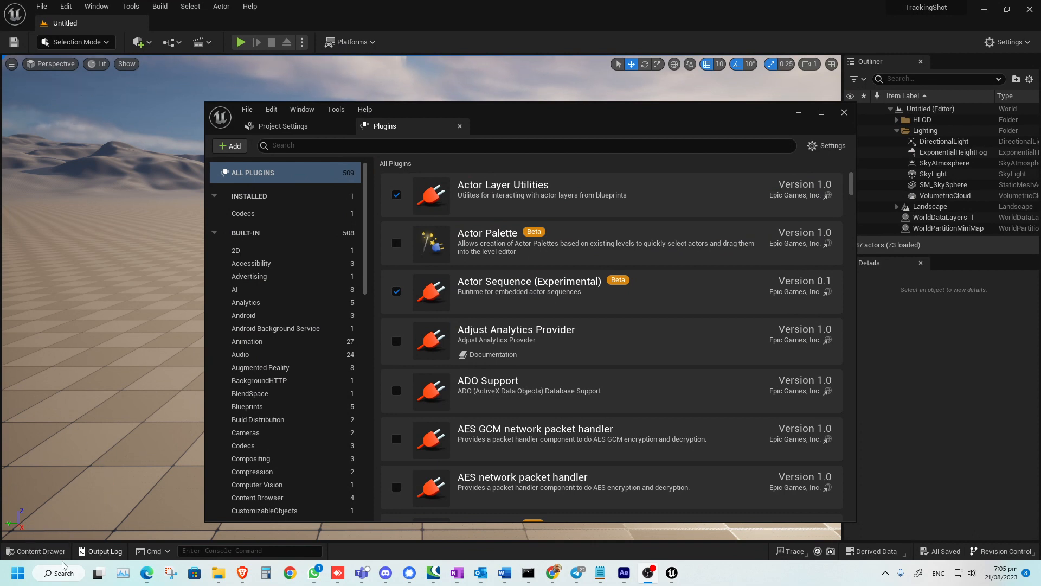
click(38, 551)
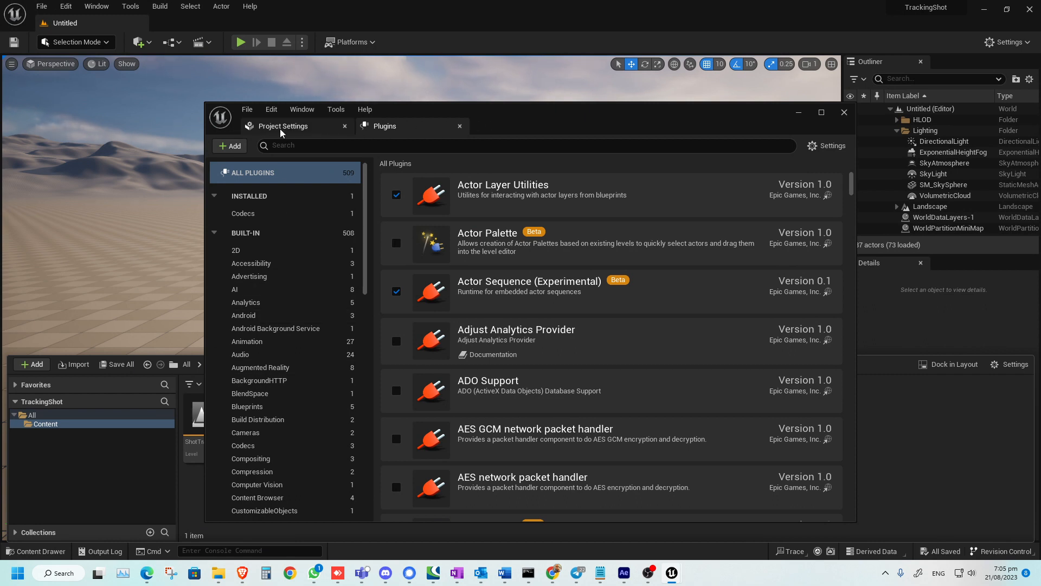
click(100, 28)
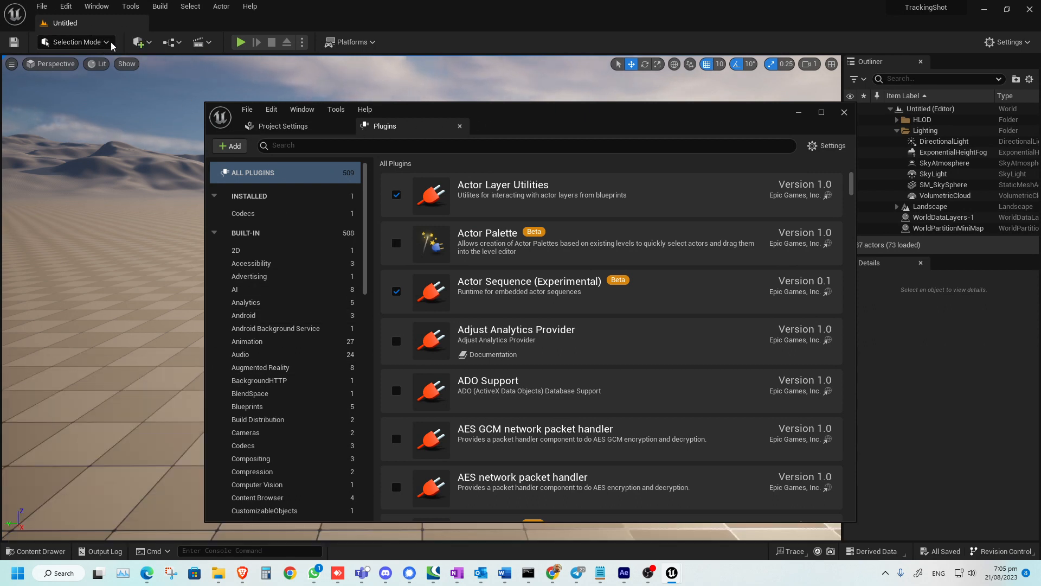
Set both the Editor Startup Map and the Game Default Map to ShotTracking in the project settings, and close the settings window
click(278, 130)
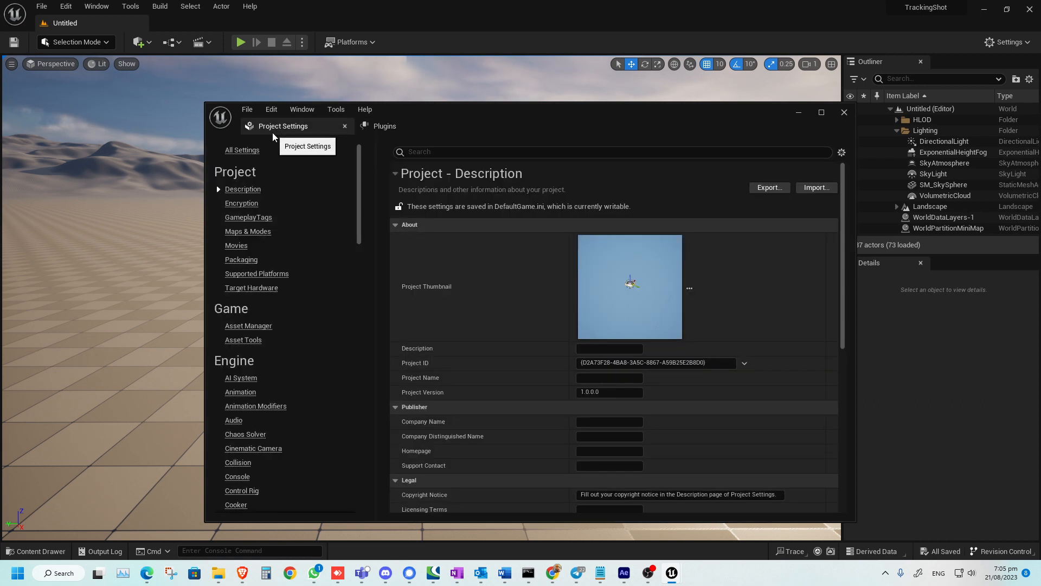
click(432, 151)
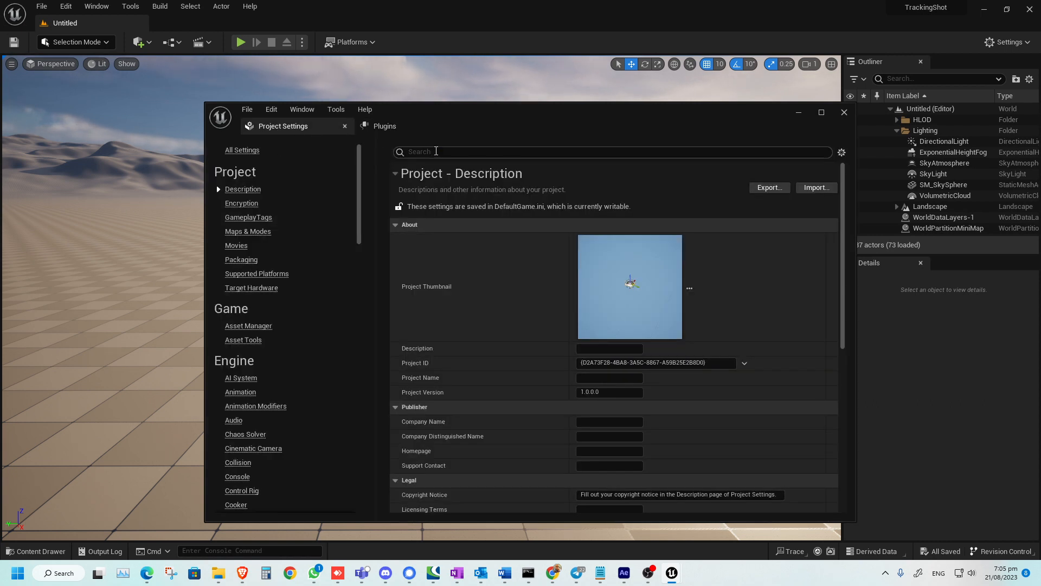
text(de)
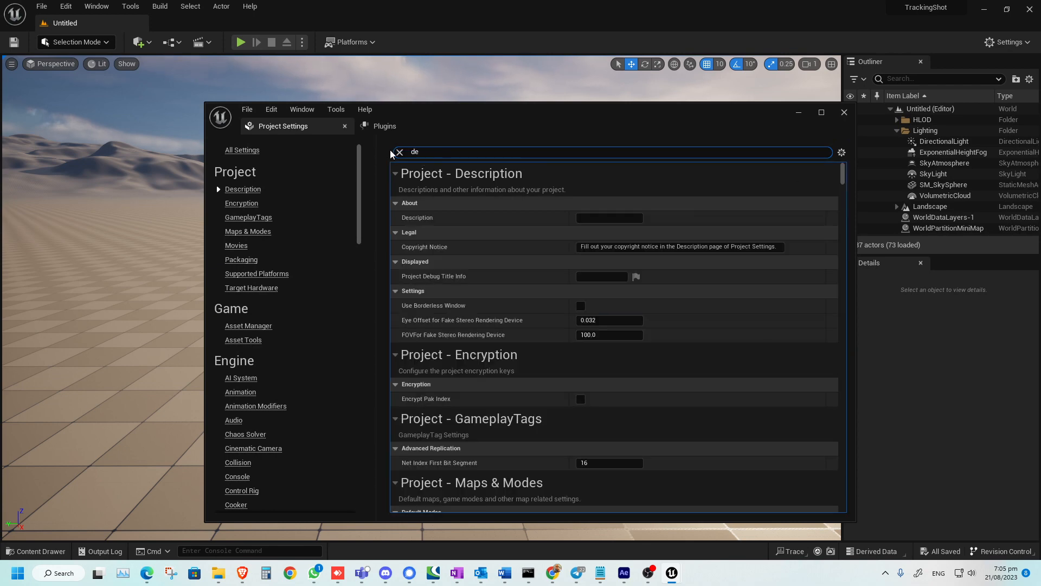
text(fa)
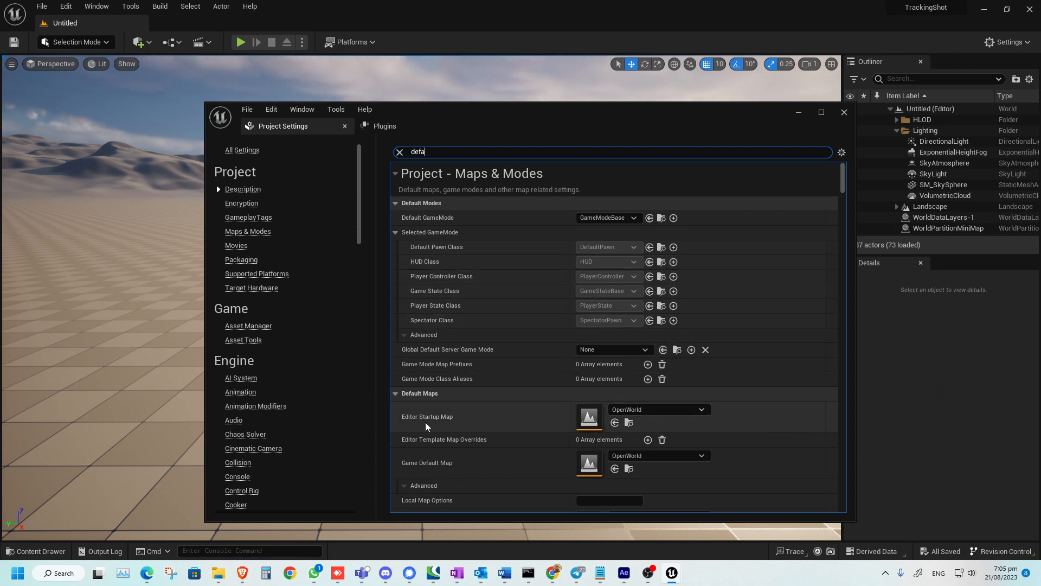
click(653, 410)
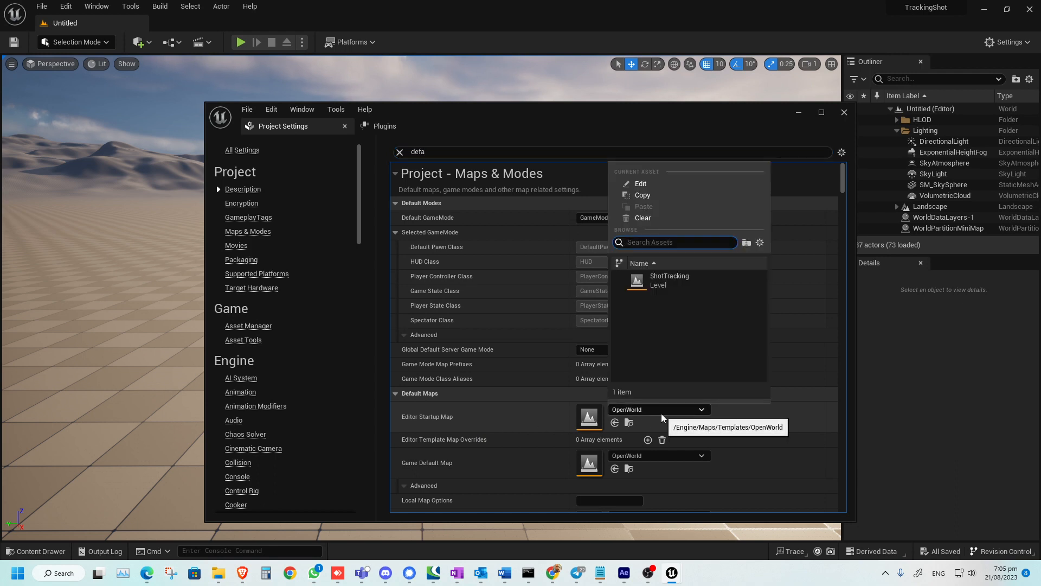
click(669, 279)
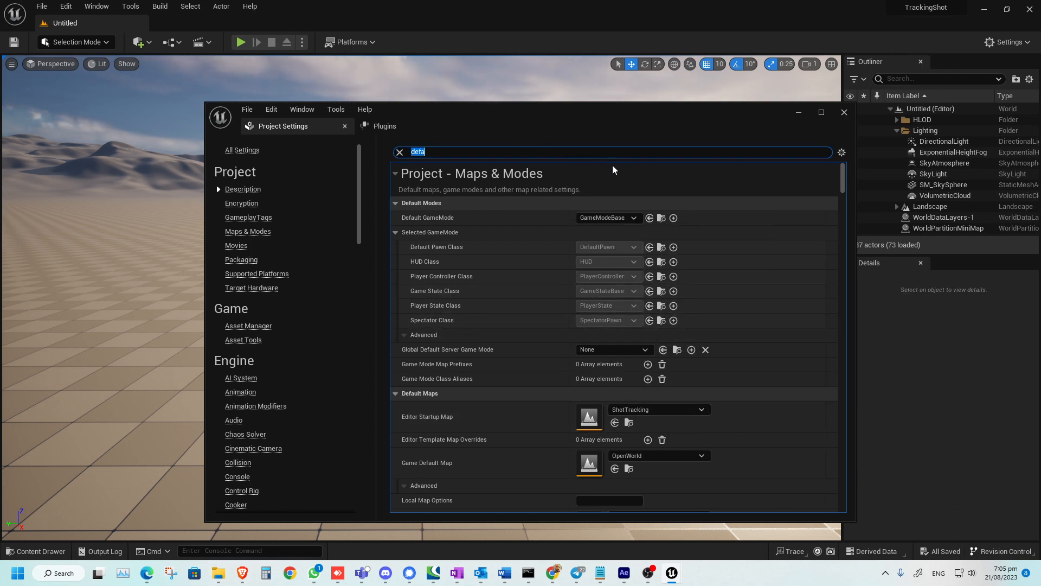
click(692, 456)
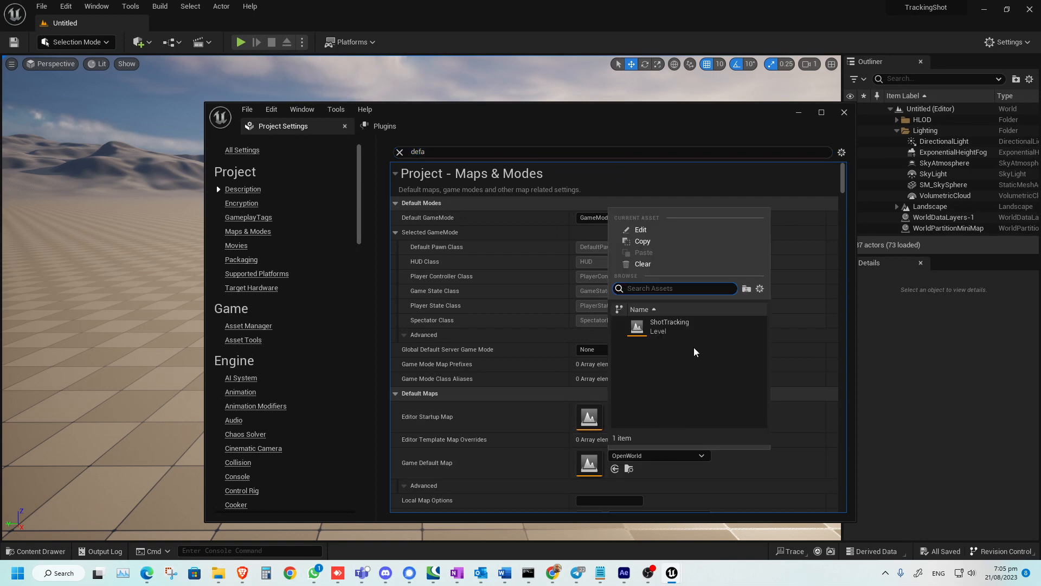
click(669, 326)
click(844, 112)
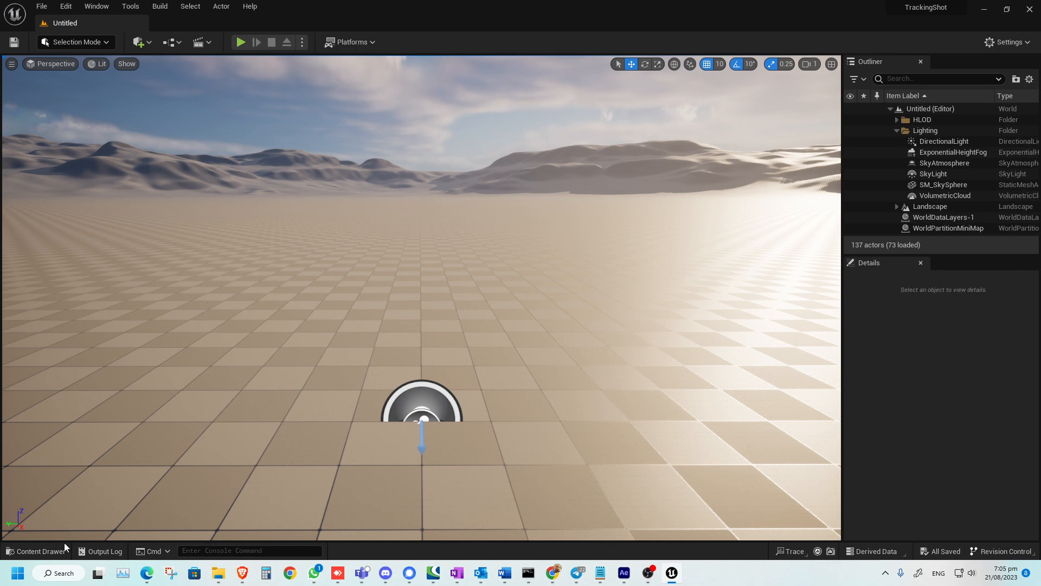
Open the ShotTracking level from the project's Content folder
click(43, 551)
click(211, 430)
double_click(211, 430)
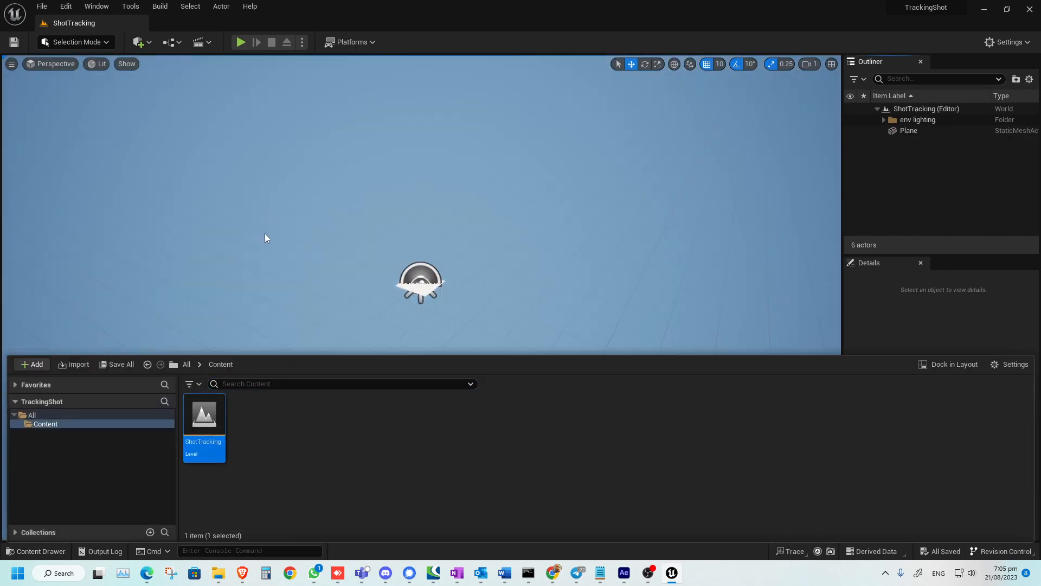
Start a Datasmith file import of trackingCam.c4d from New folder (2) in Downloads, with the Content folder as destination
right_click(255, 428)
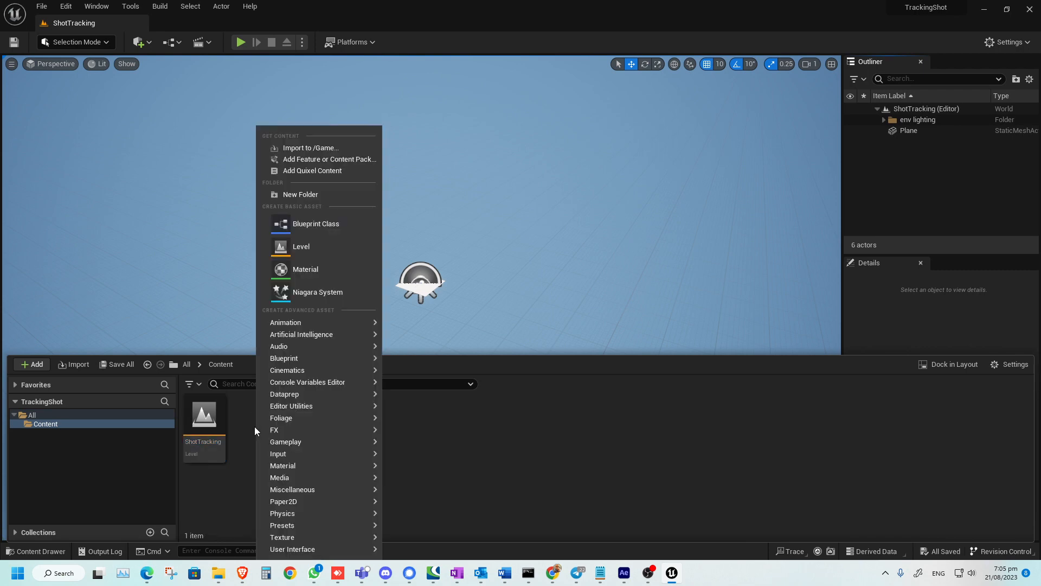
click(147, 43)
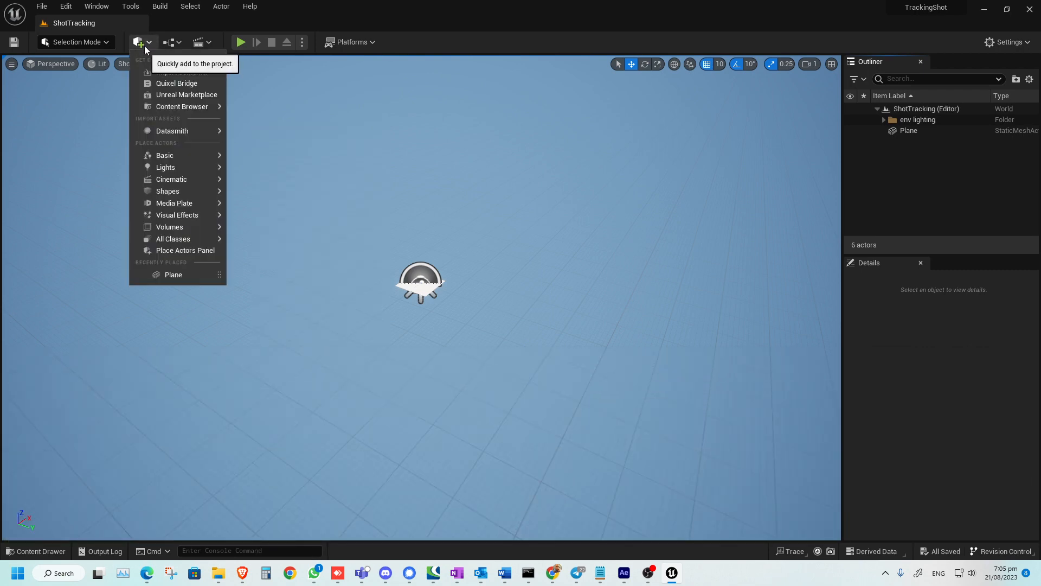
mouse_move(200, 132)
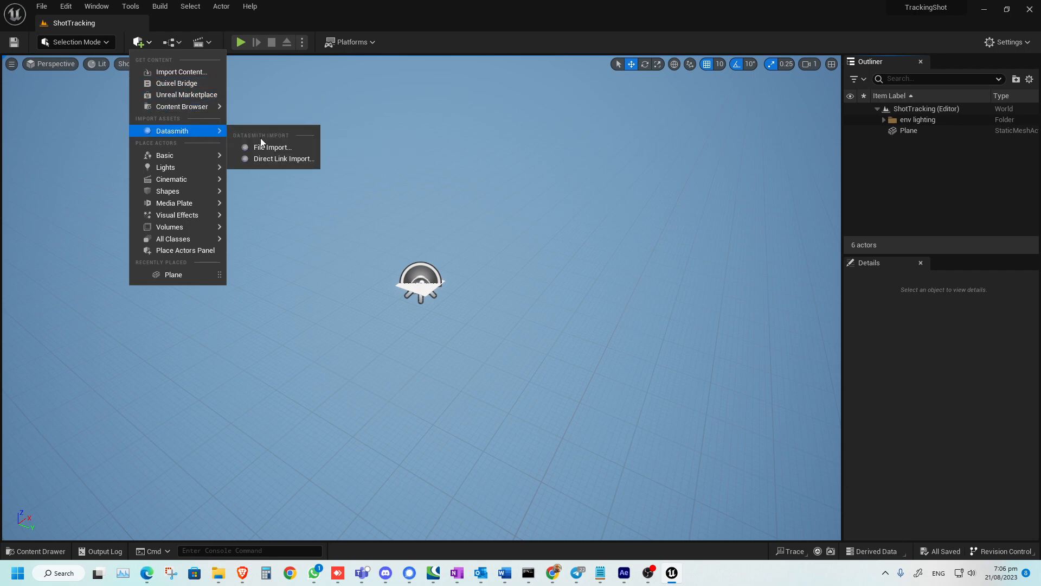
click(272, 147)
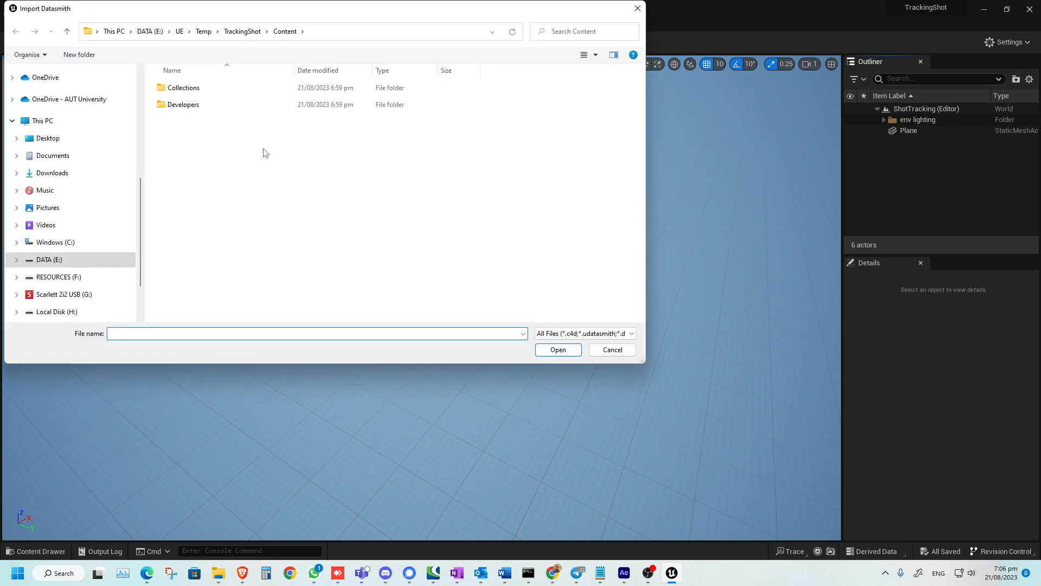
click(94, 173)
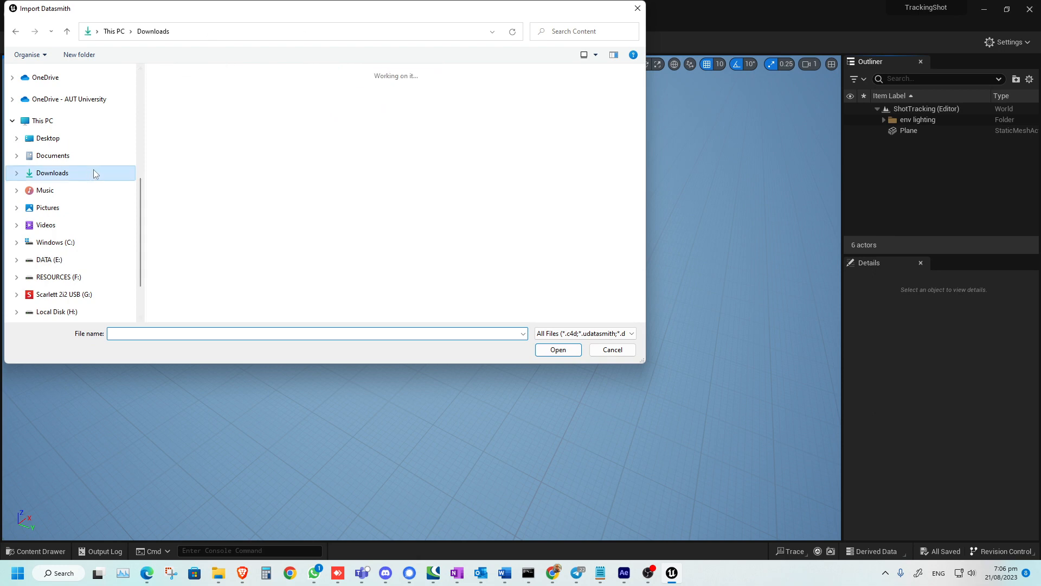
double_click(249, 126)
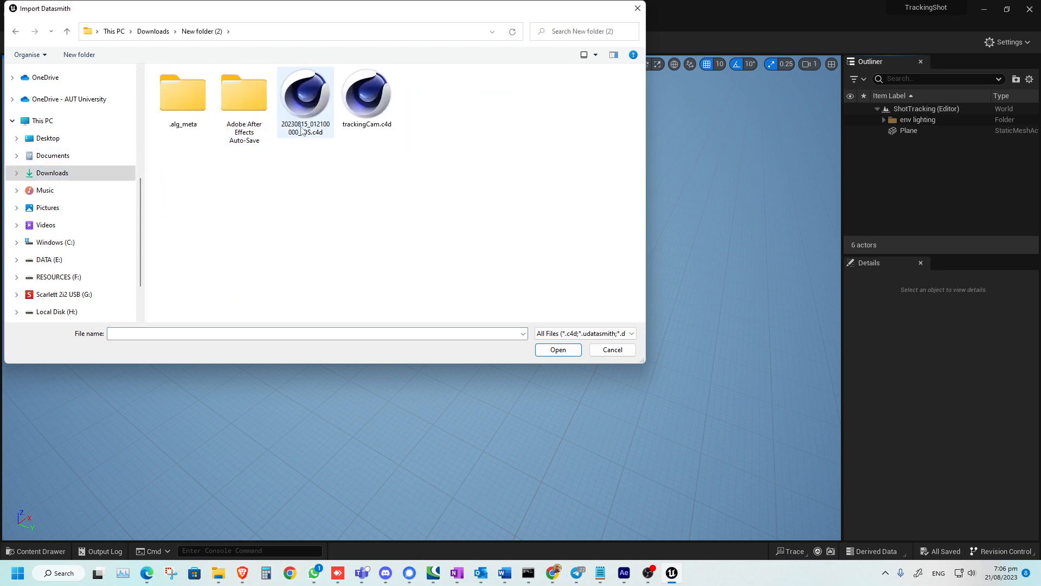
double_click(378, 105)
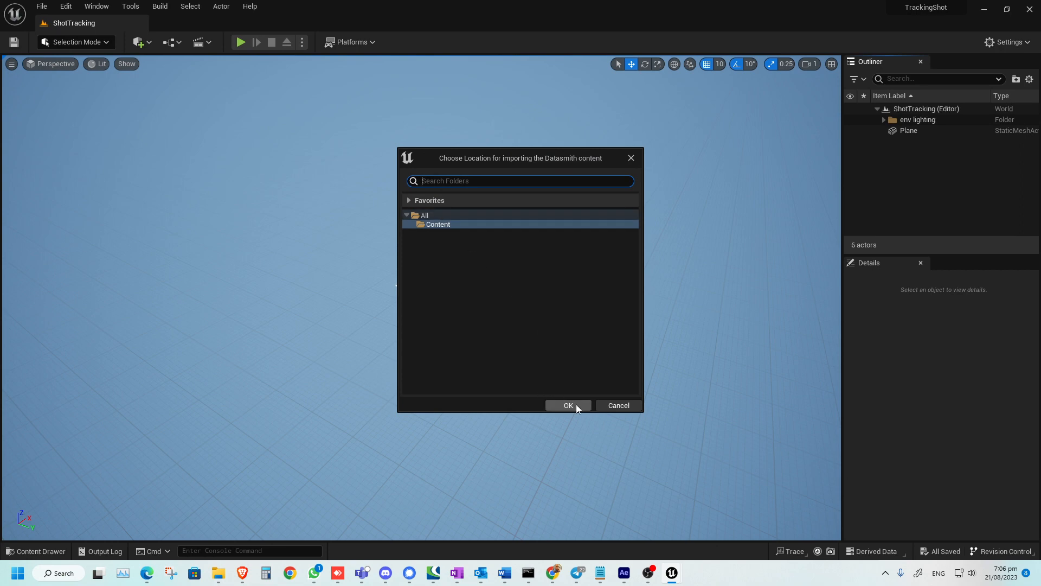
click(569, 405)
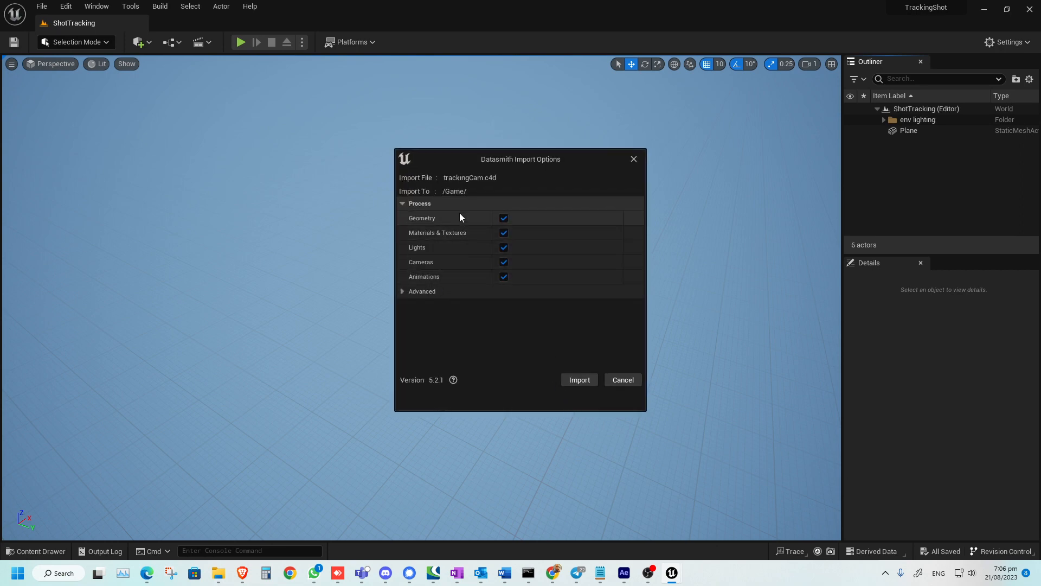
Expand the advanced static mesh options and import the Datasmith file with geometry, materials, lights, cameras and animations included
click(402, 291)
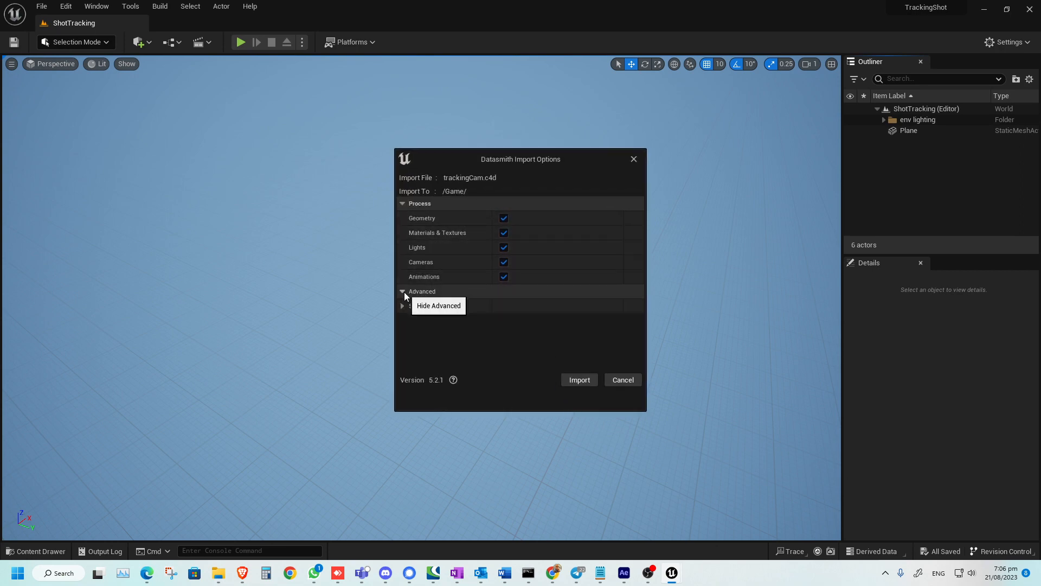
click(413, 307)
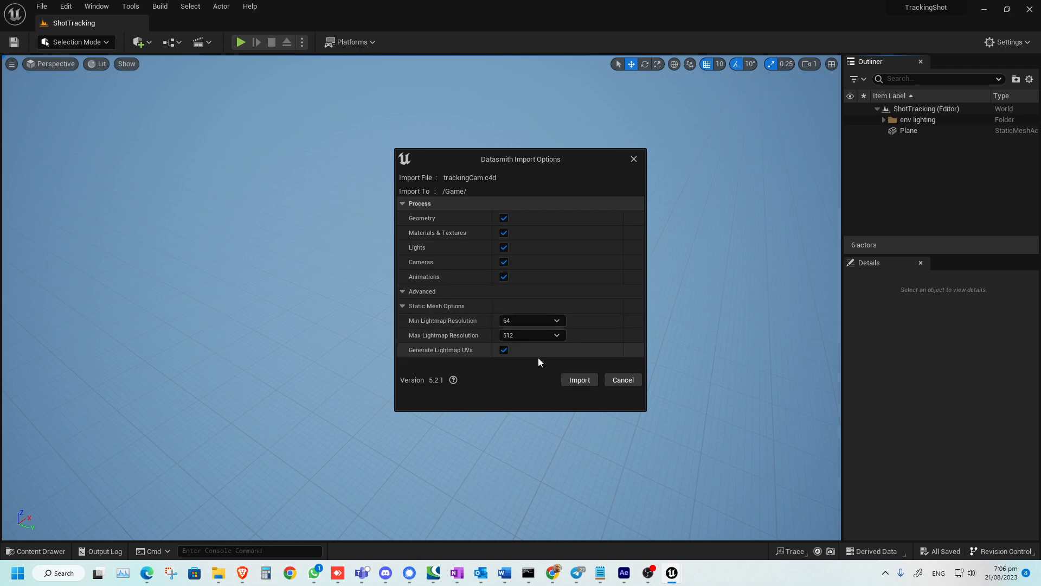
click(575, 380)
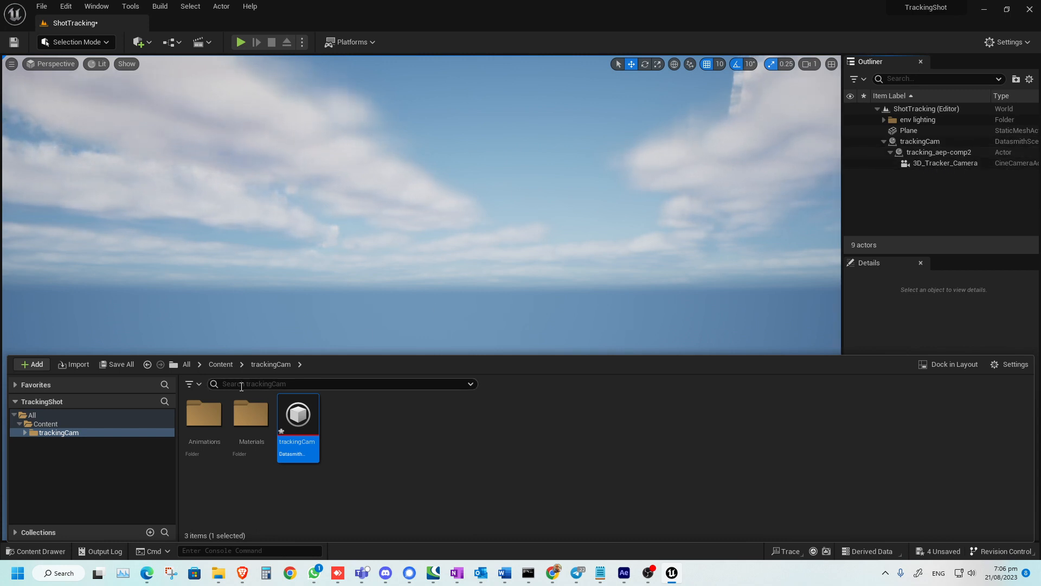
Go up to the Content folder and reopen the trackingCam folder to view the imported assets
mouse_move(294, 415)
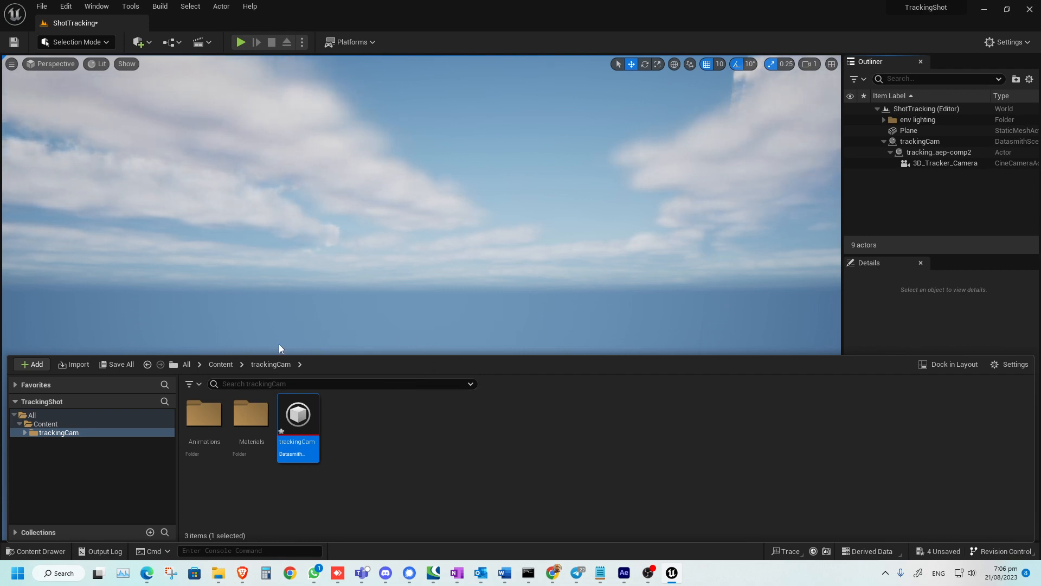
click(220, 364)
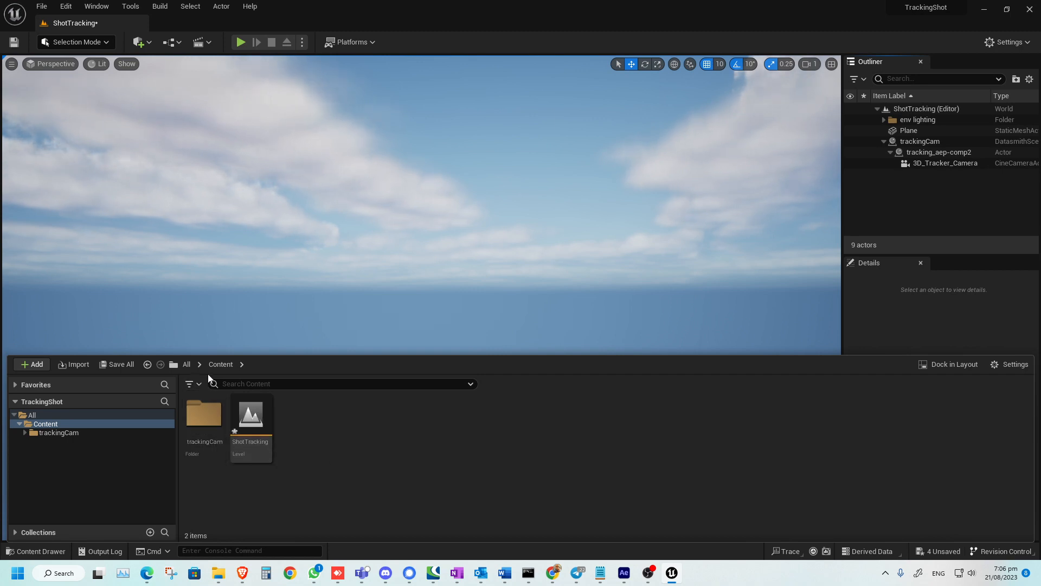
double_click(221, 413)
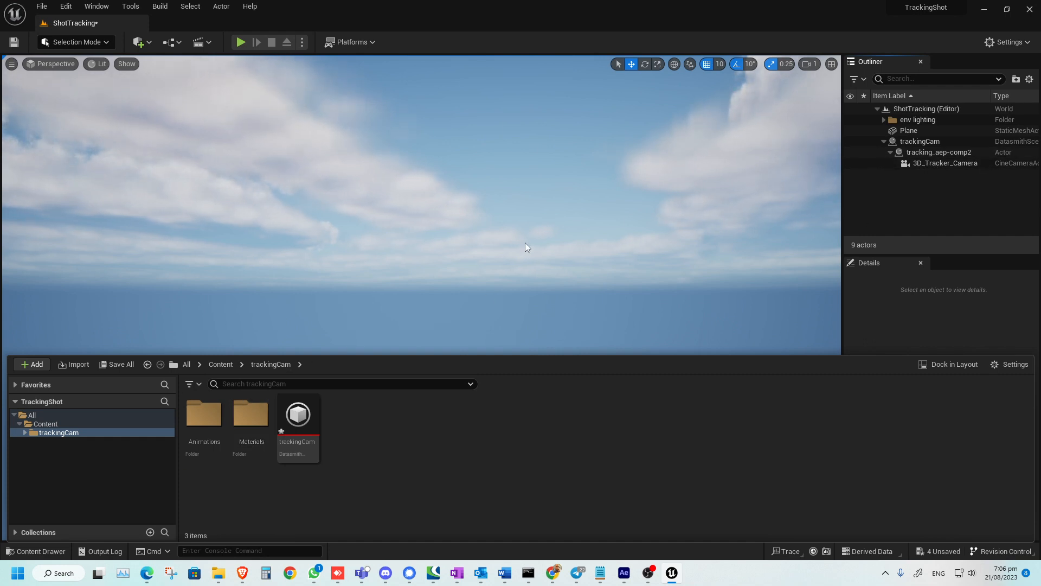
Open the trackingCam level sequence from the Animations folder and look through 3D_Tracker_Camera while scrubbing the first frames
double_click(204, 414)
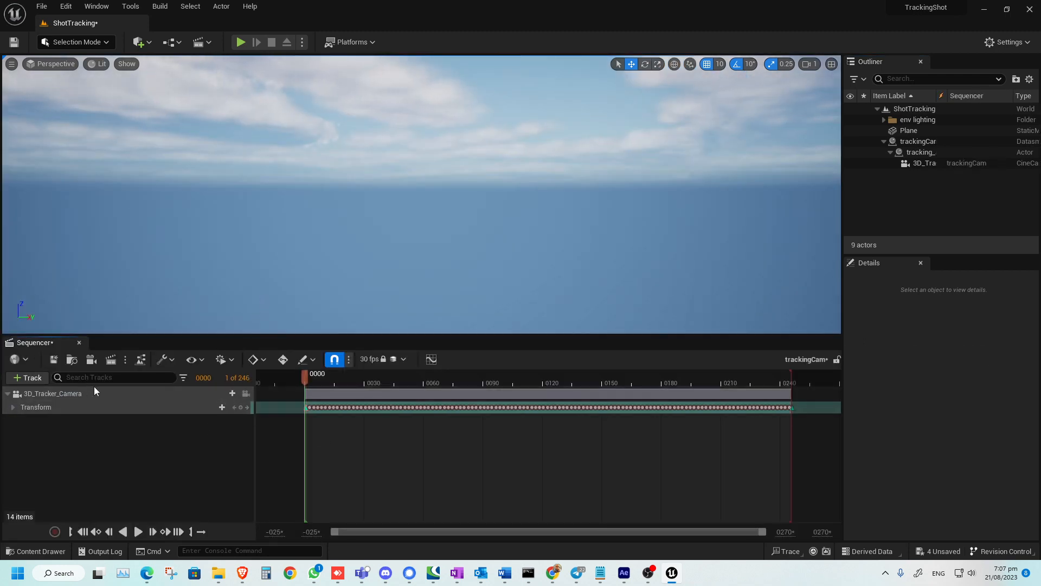
click(246, 393)
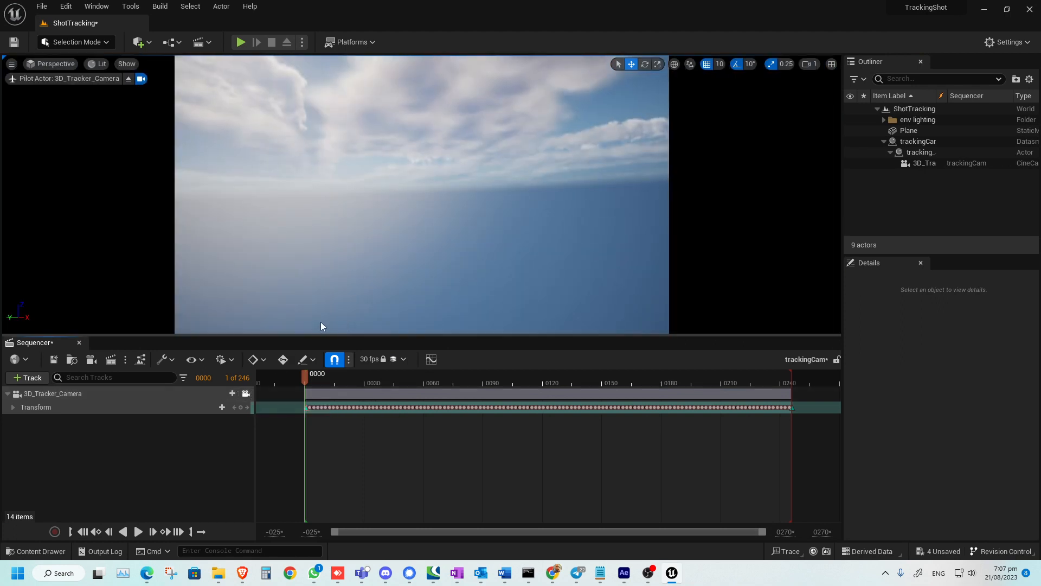
mouse_move(322, 382)
mouse_down()
mouse_move(786, 395)
mouse_move(309, 383)
mouse_up()
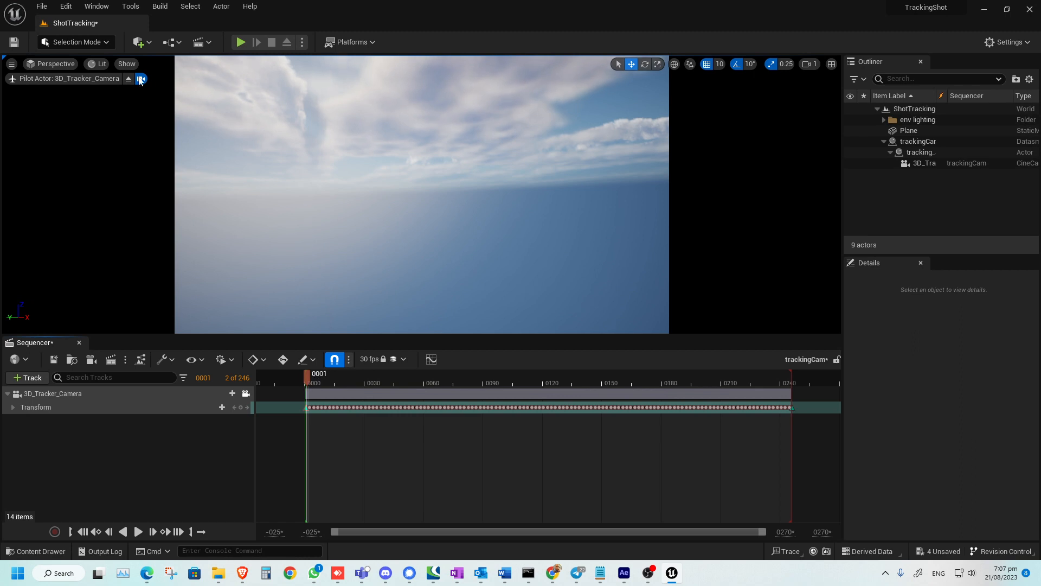
Add a cube shape to the level and lower it in the camera view to location 330, 730, 900
click(140, 42)
mouse_move(194, 172)
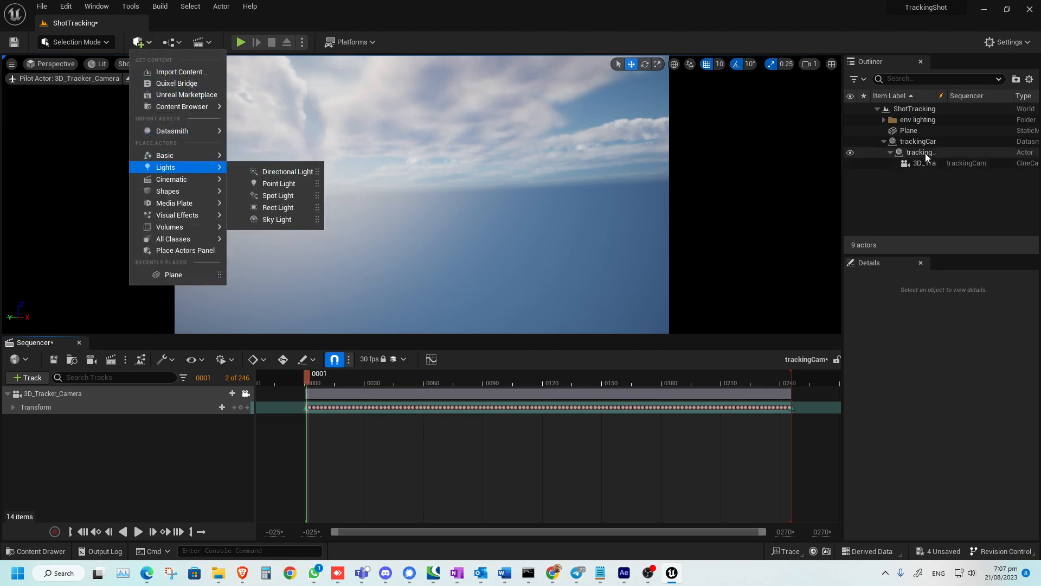
click(922, 131)
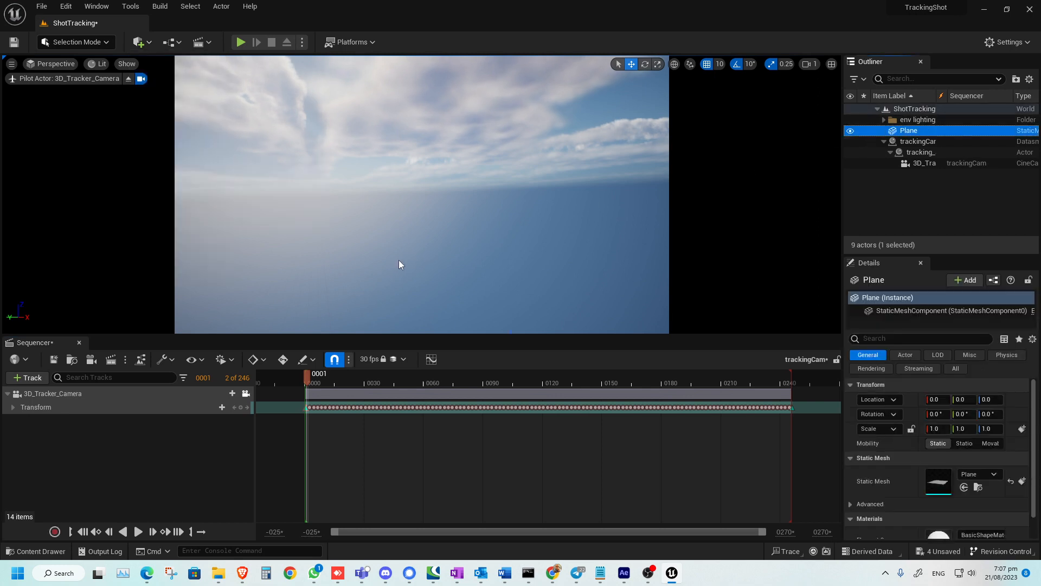
click(142, 47)
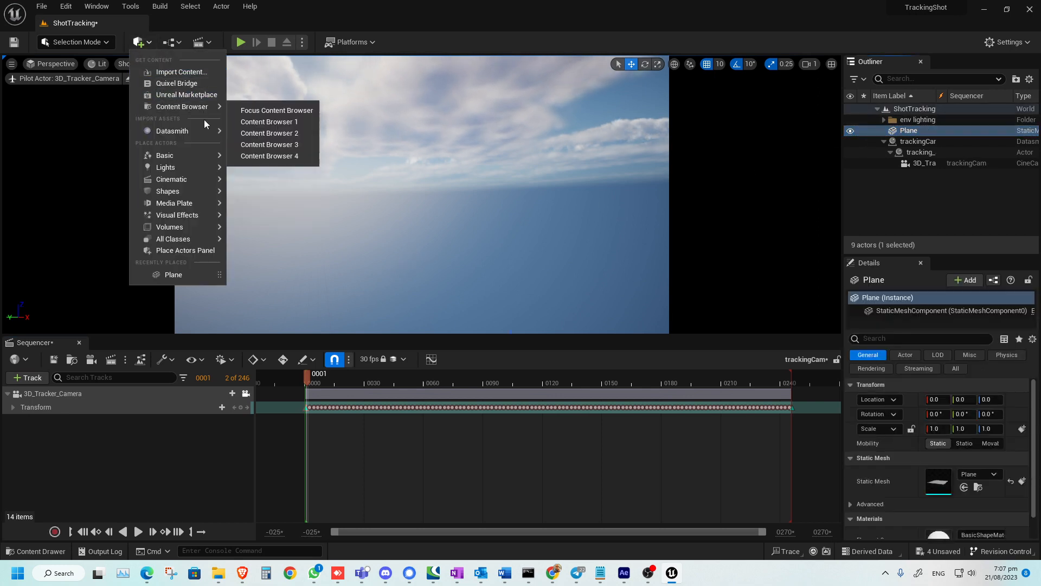
mouse_move(203, 156)
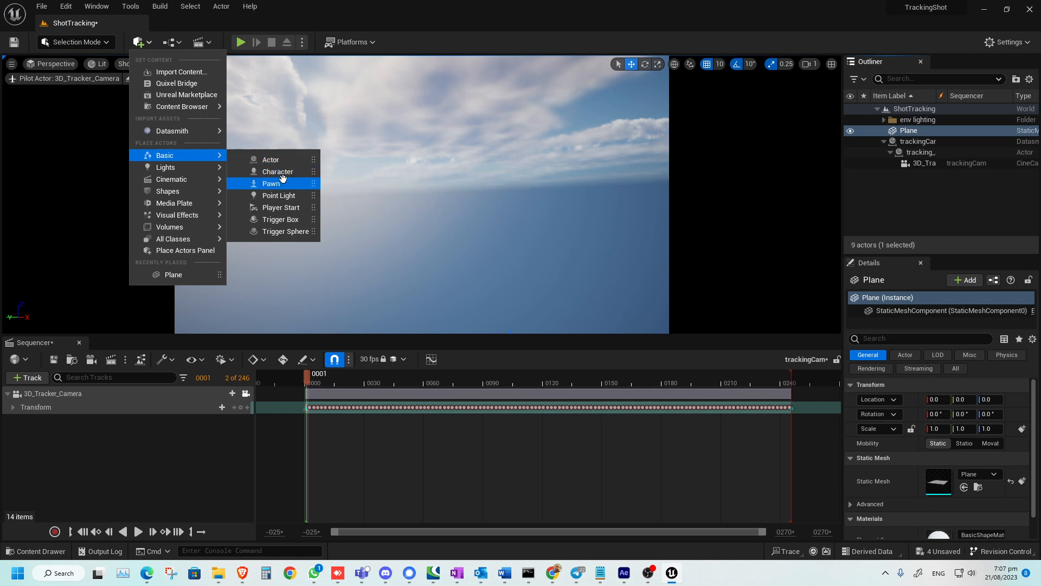
mouse_move(215, 190)
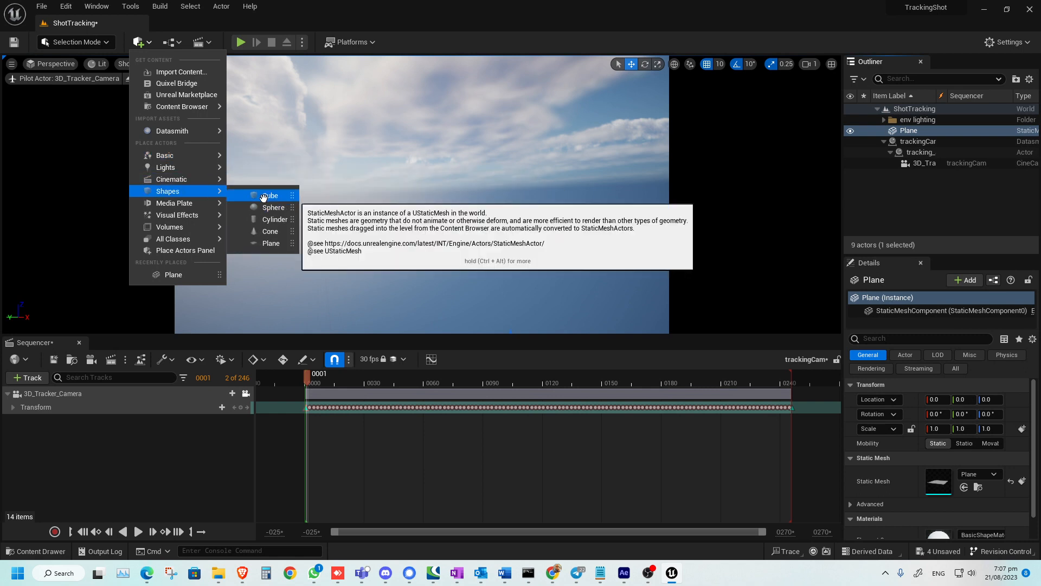
click(267, 195)
drag(417, 154, 417, 232)
Stretch the cube into a flat slab with a scale of 7.75 in X and 9.75 in Y
key(r)
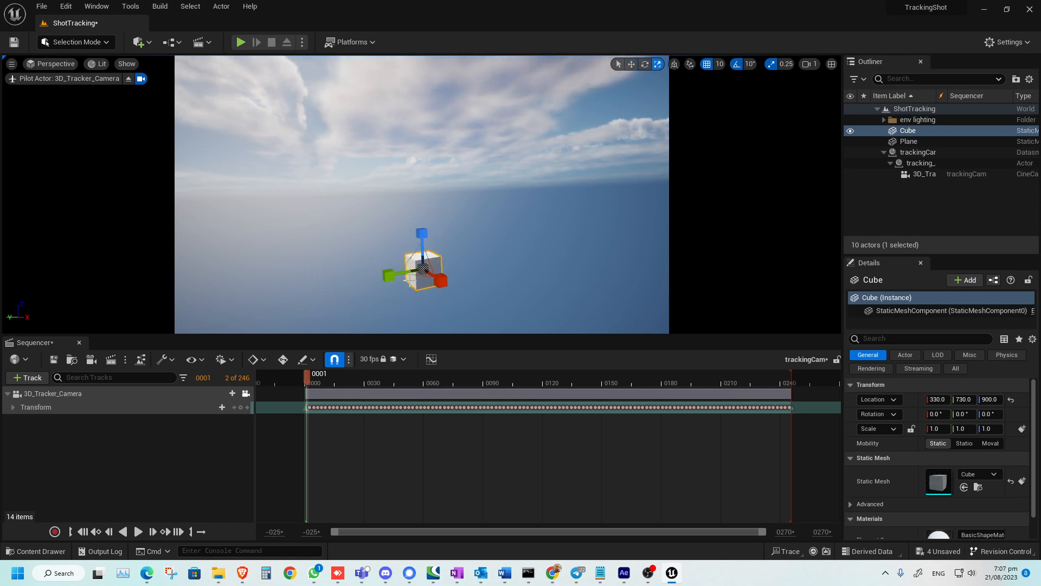
drag(389, 276, 338, 302)
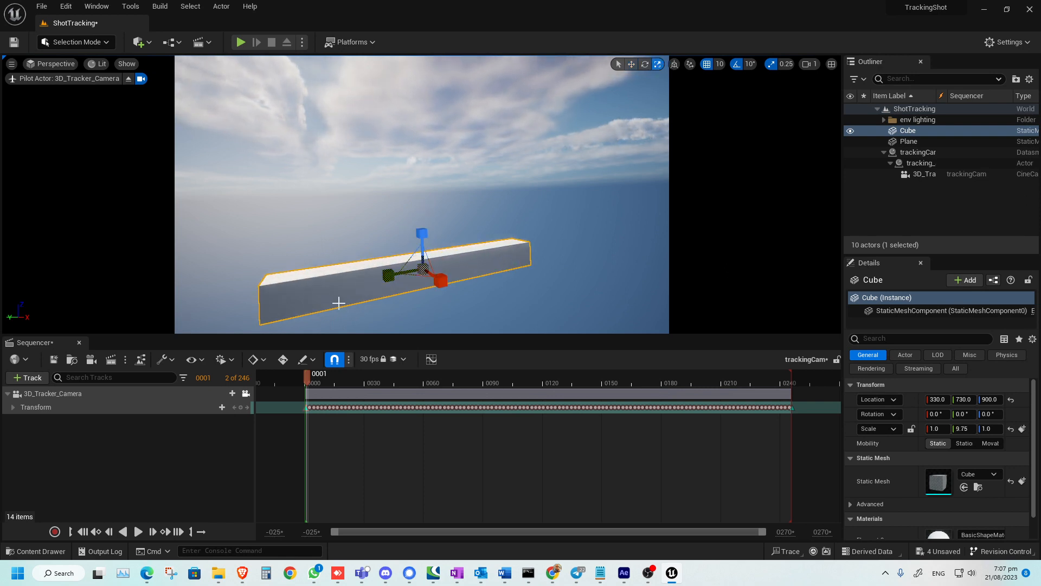
drag(439, 284, 789, 491)
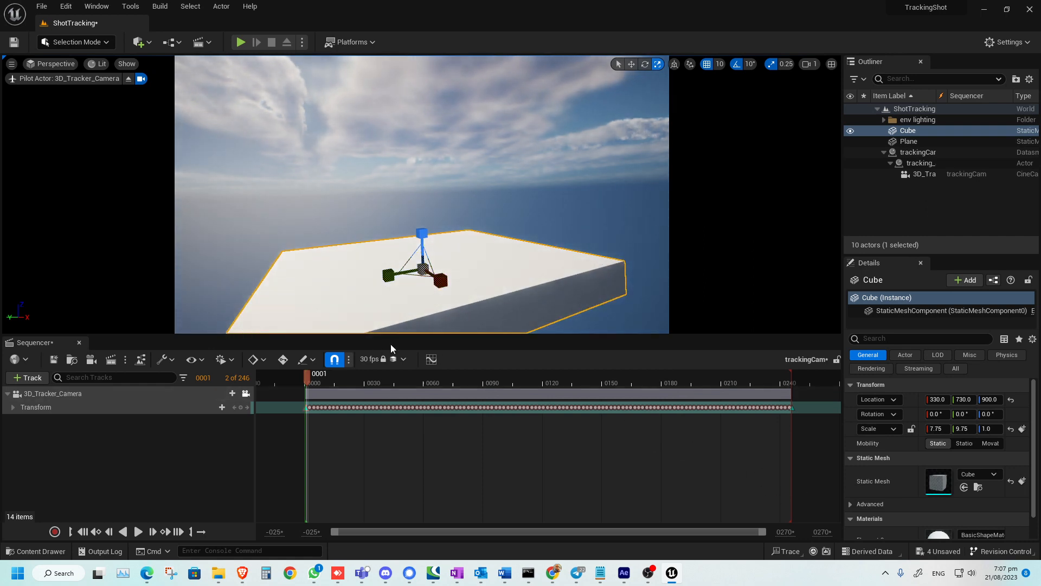
Move the cube to location -120, 460, 900 and enlarge it to a scale of 21.0 in X and 22.5 in Y
mouse_move(307, 378)
mouse_down()
mouse_move(451, 389)
mouse_move(339, 379)
mouse_move(519, 382)
mouse_move(304, 381)
mouse_up()
drag(420, 262, 397, 247)
key(w)
key(r)
key(w)
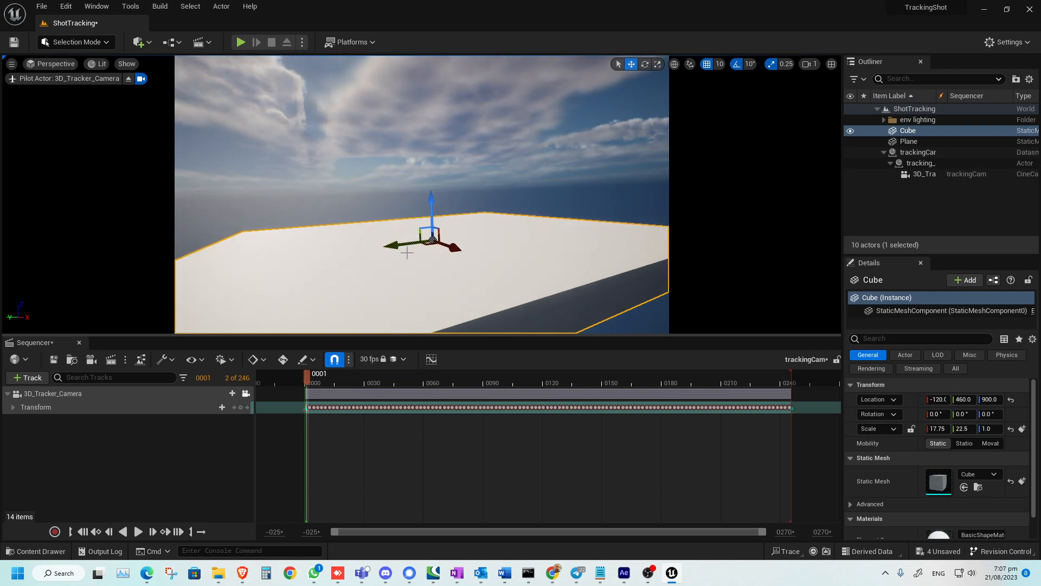
key(r)
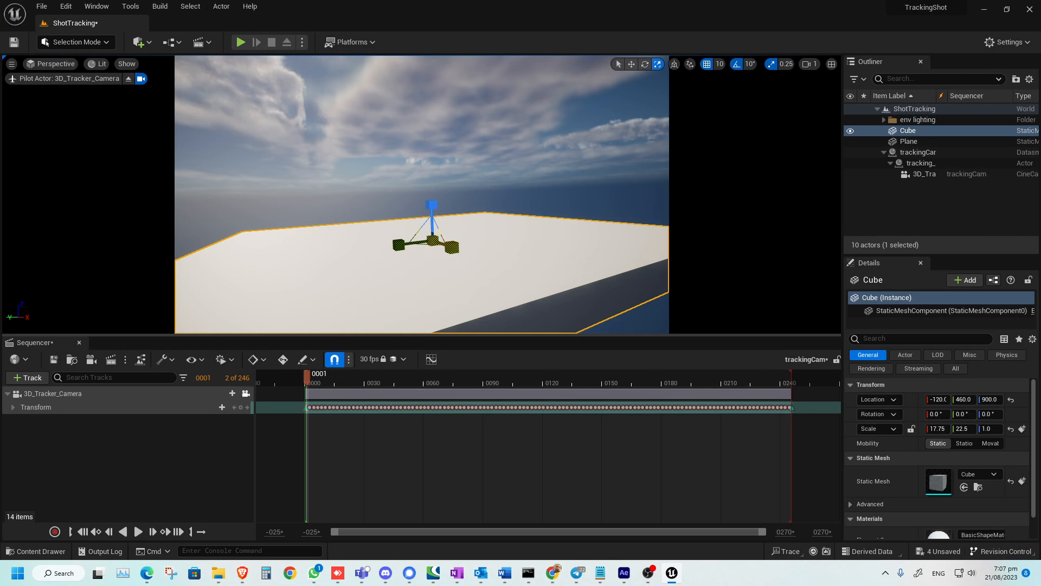
drag(452, 248, 468, 248)
At frame 64, shift the cube to X -770 and enlarge it to a scale of 22.5 in X and 24.0 in Y
drag(345, 379, 431, 379)
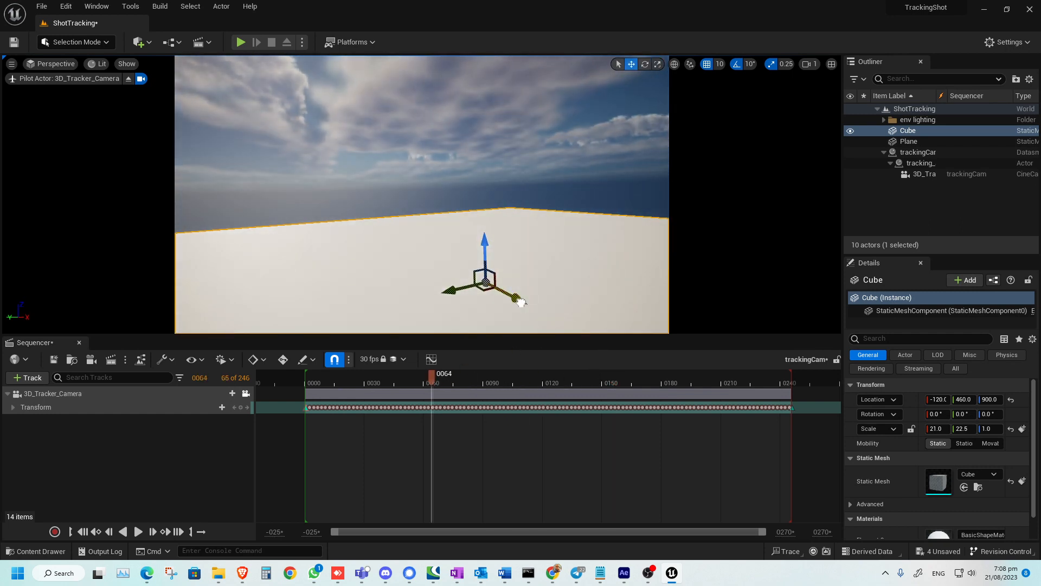
drag(518, 298, 399, 287)
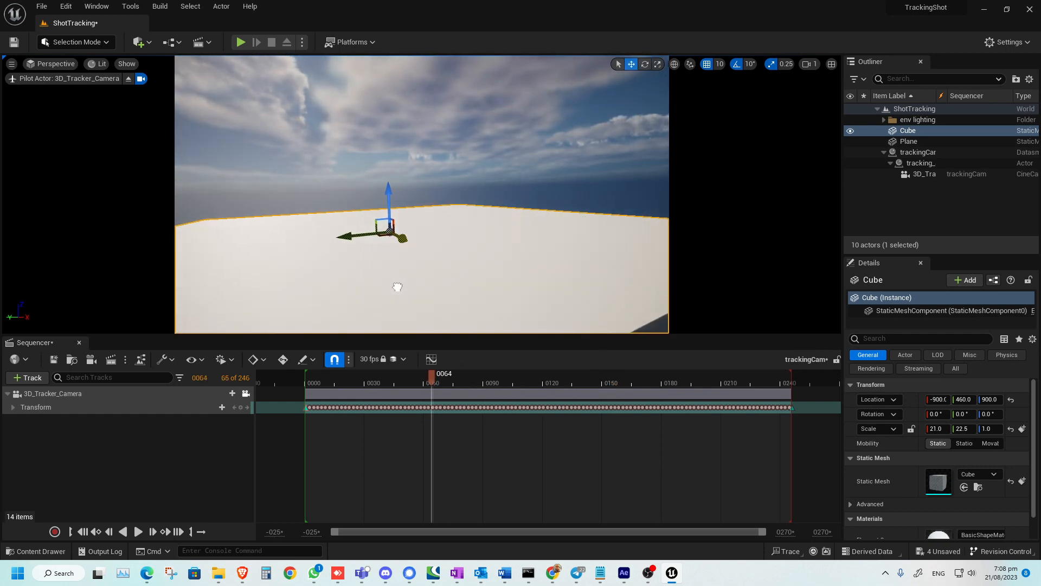
key(r)
drag(409, 242, 324, 253)
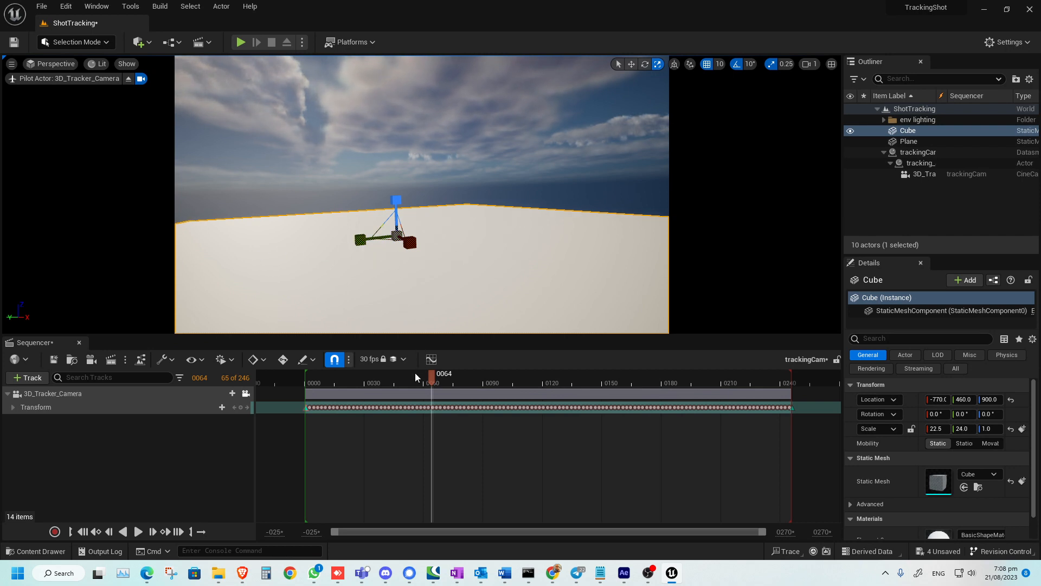
Scrub the sequence back to frame 45 to check the camera motion against the cube, and delete the cube
drag(415, 373, 390, 351)
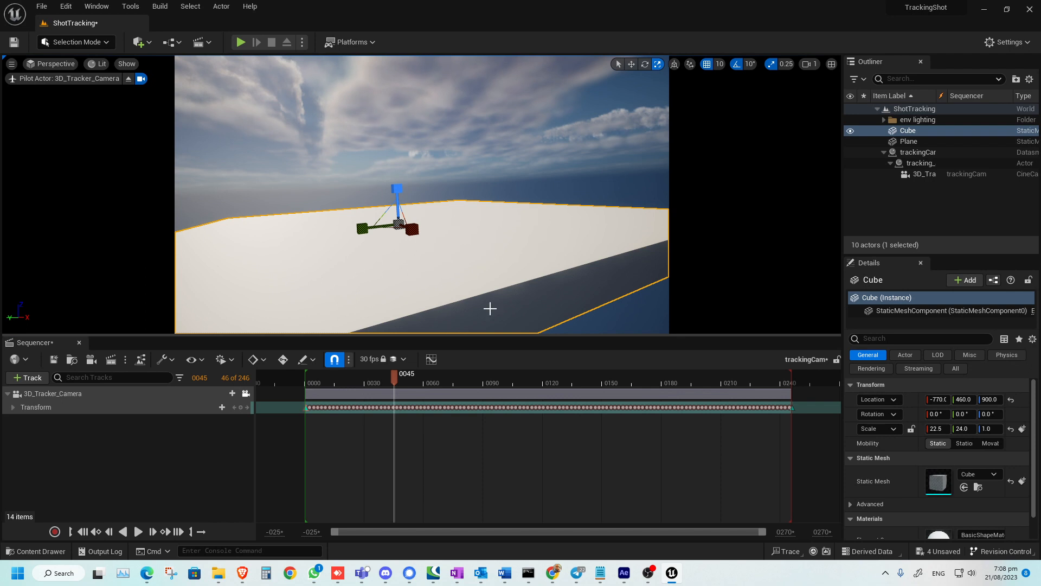
key(Delete)
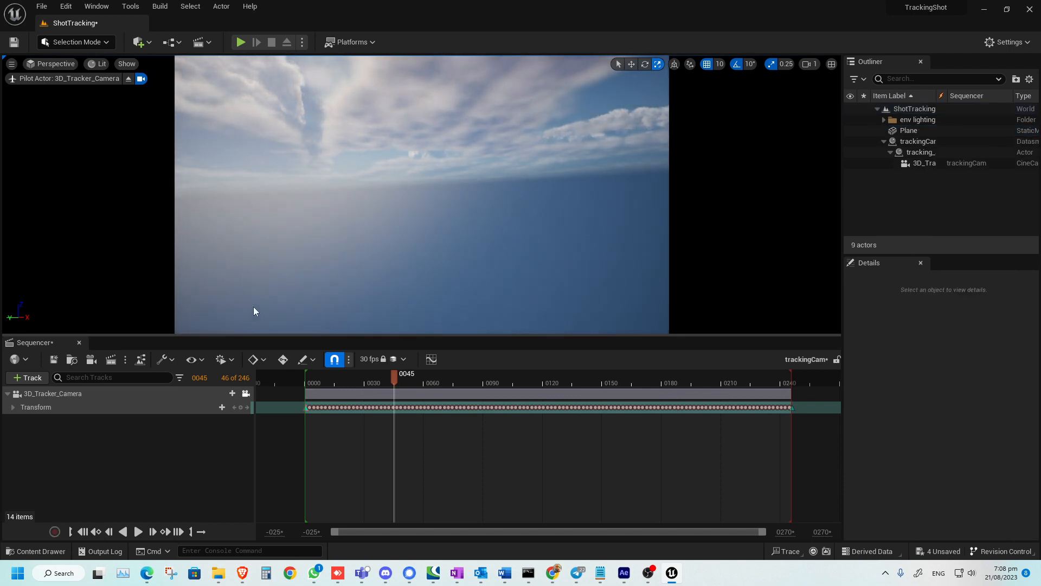
Leave the tracker camera view and inspect where the camera, the trackingCam scene and the Plane sit in the level
click(246, 393)
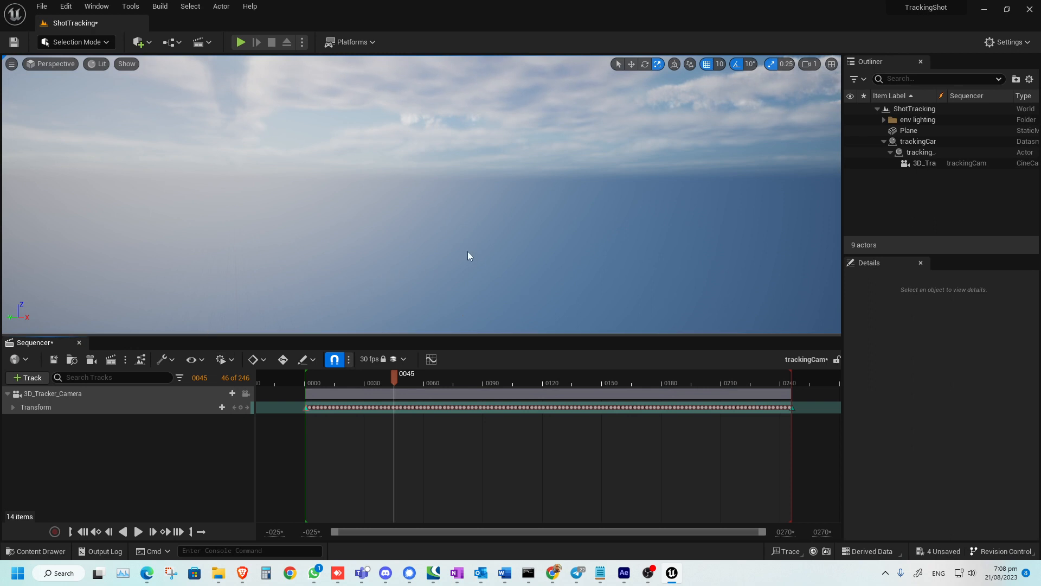
key(s)
right_drag(467, 252, 478, 256)
scroll(378, 245, down, 2)
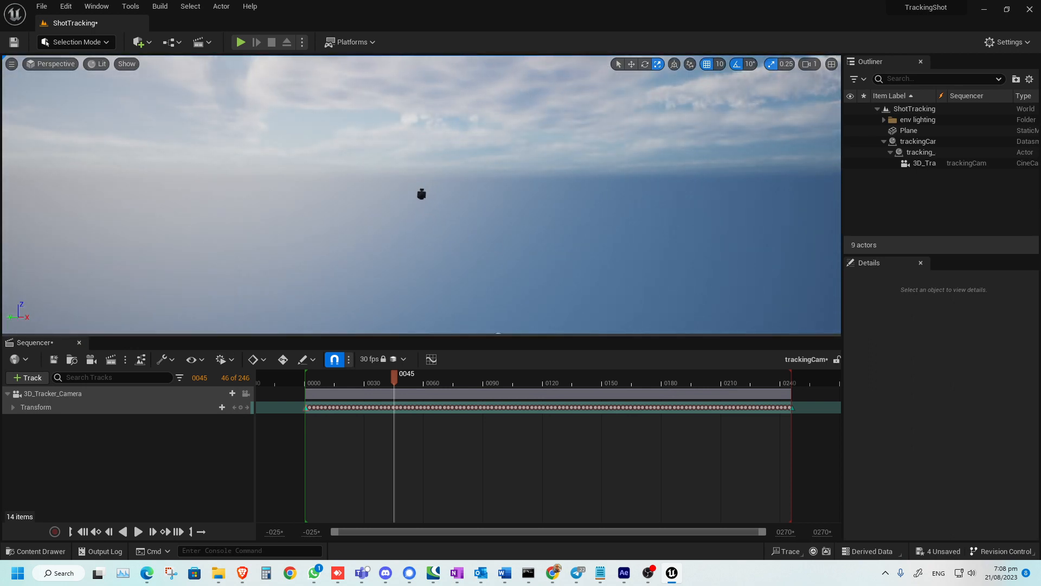
right_drag(245, 253, 431, 251)
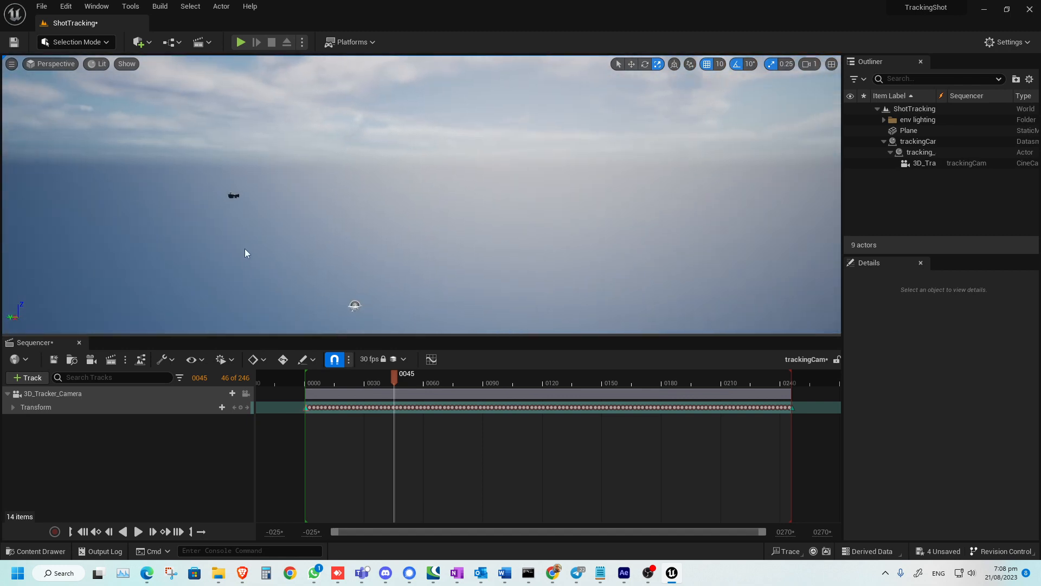
right_drag(274, 244, 274, 244)
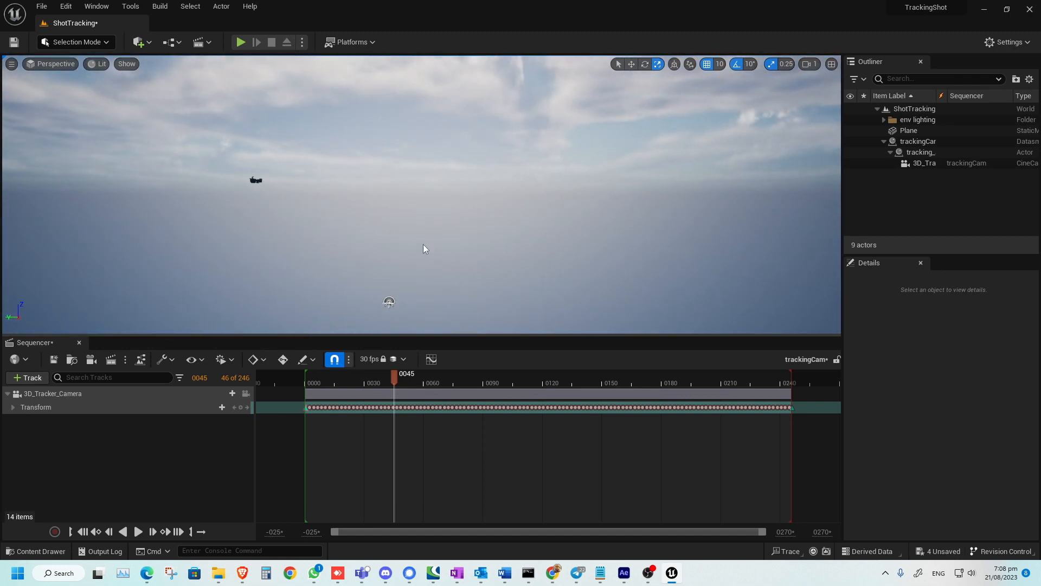
right_drag(384, 230, 391, 231)
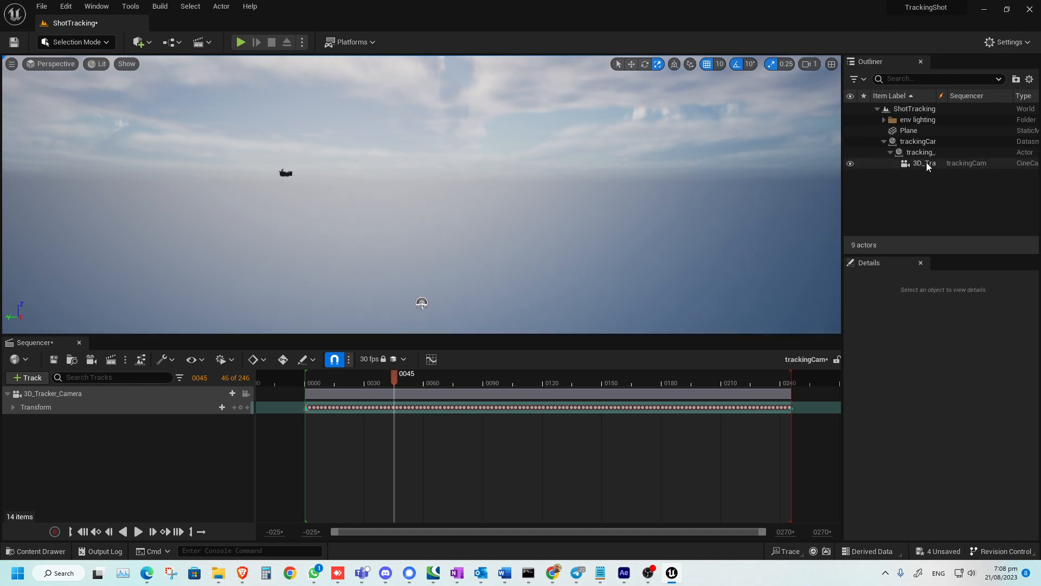
click(922, 142)
key(w)
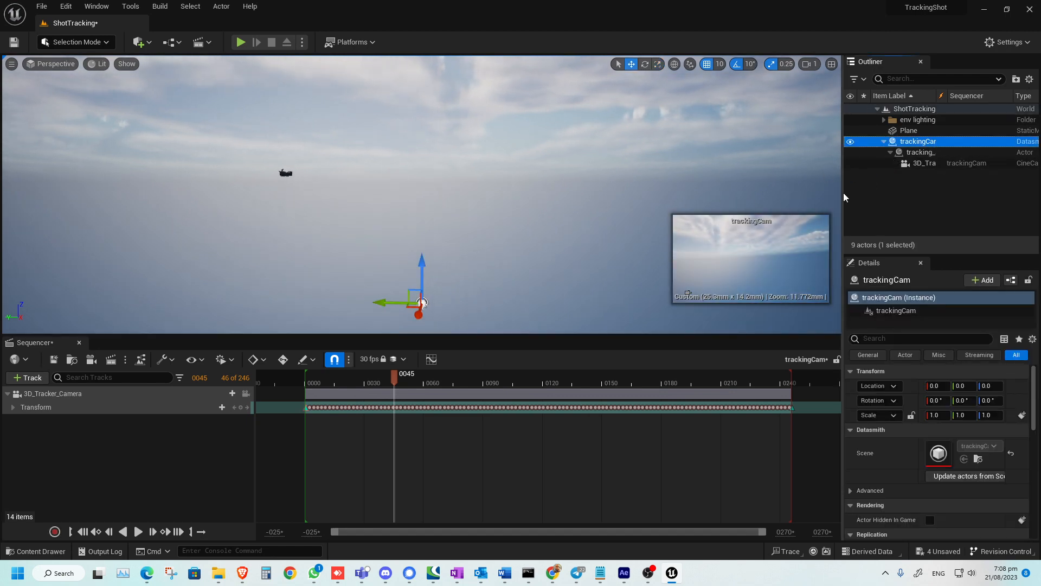
click(886, 132)
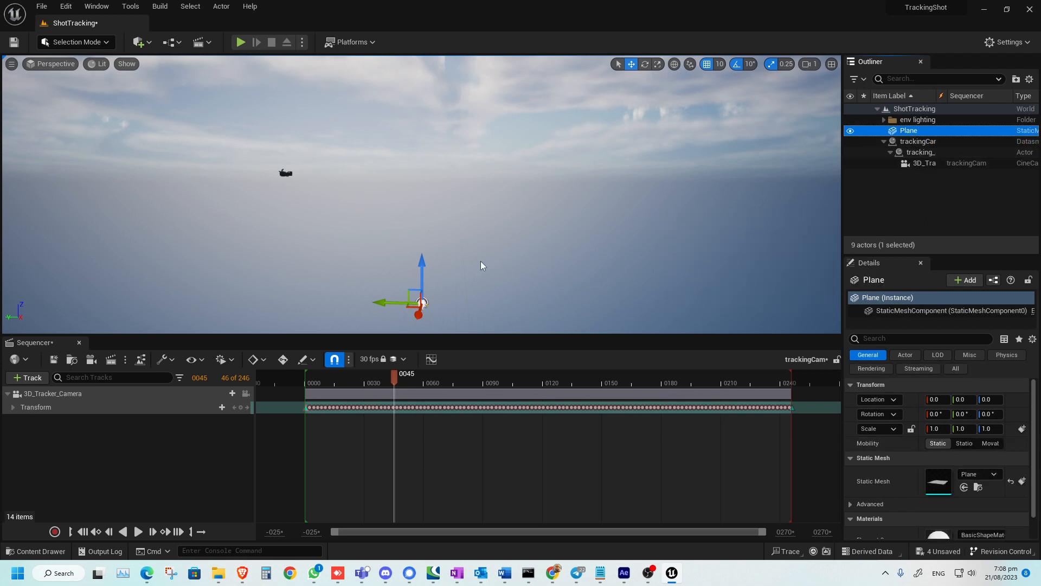
right_drag(484, 266, 532, 284)
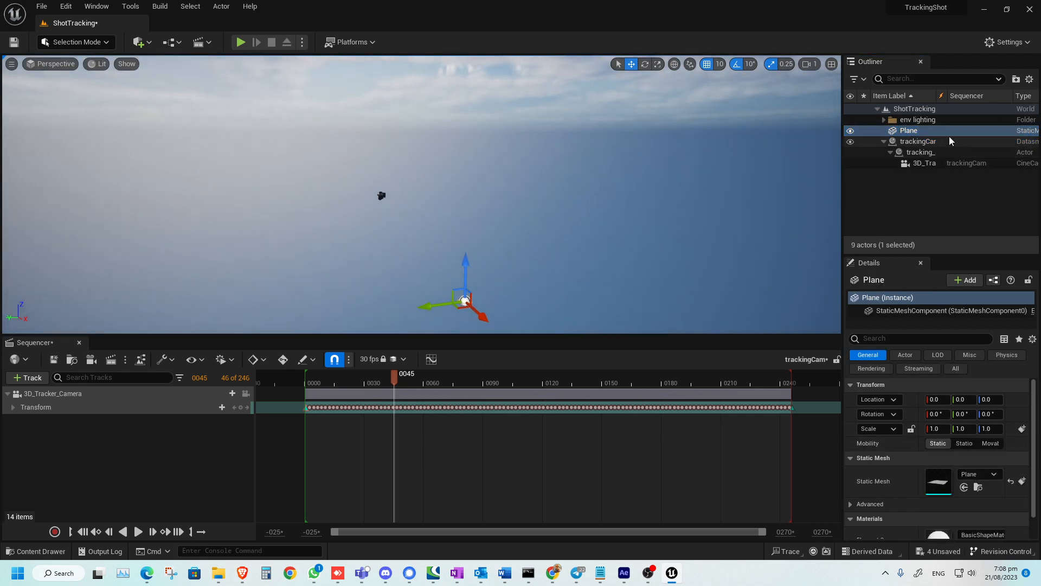
Rename the Plane actor as ground
click(912, 130)
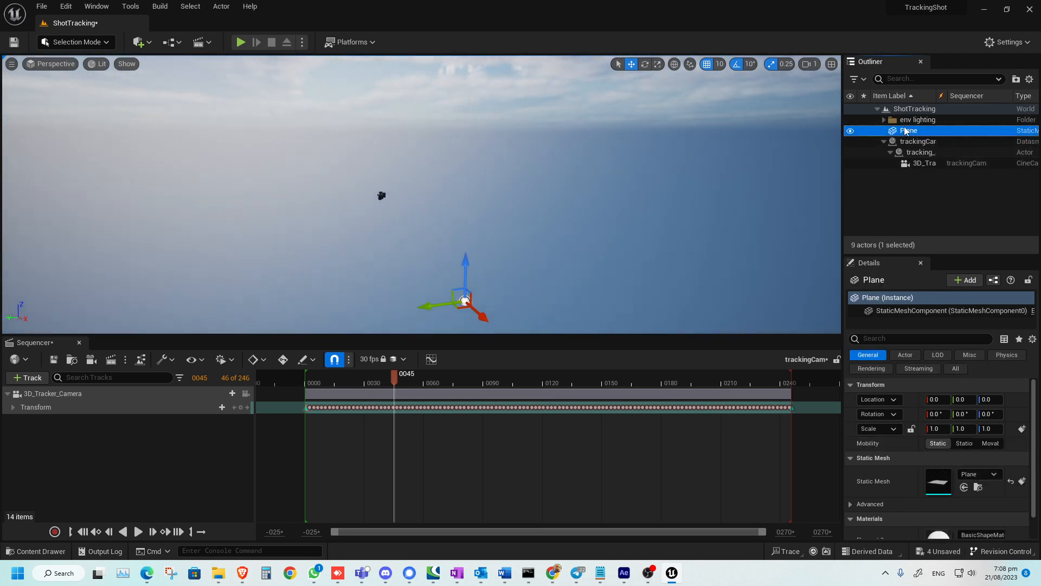
key(F2)
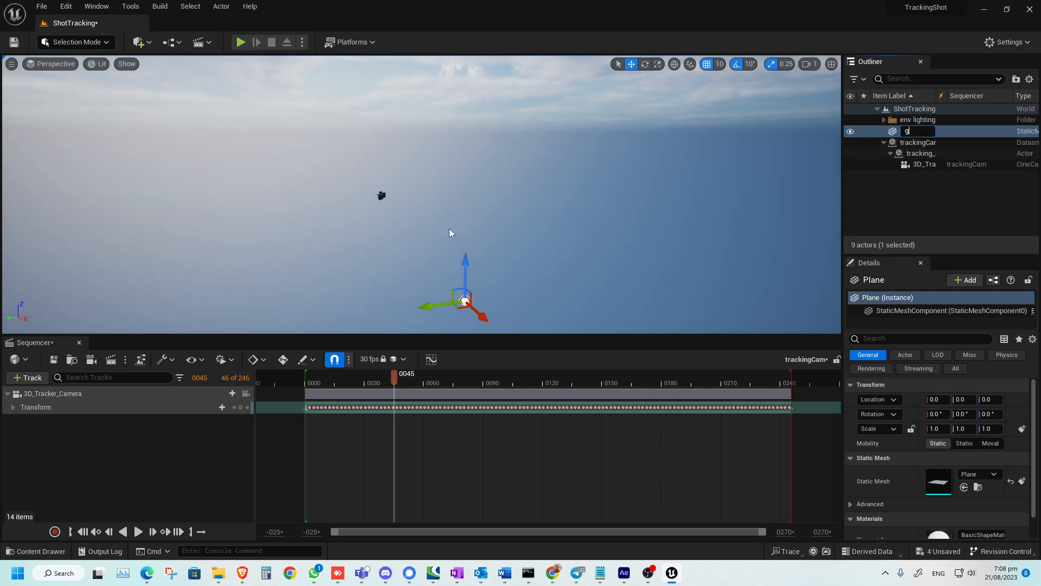
text(ground)
key(Return)
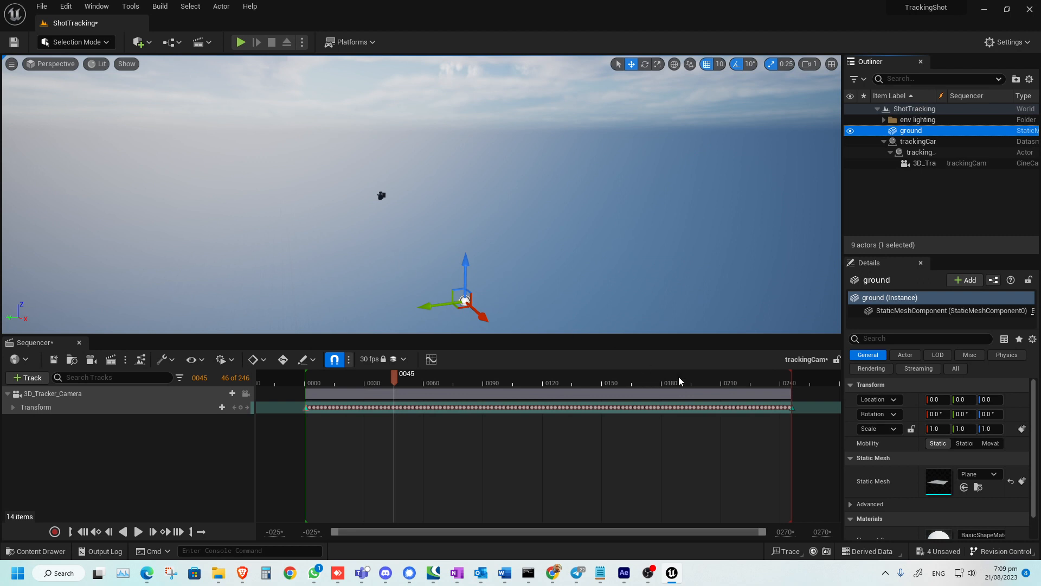
Set the ground plane's scale to 100 in X, Y and Z
click(939, 428)
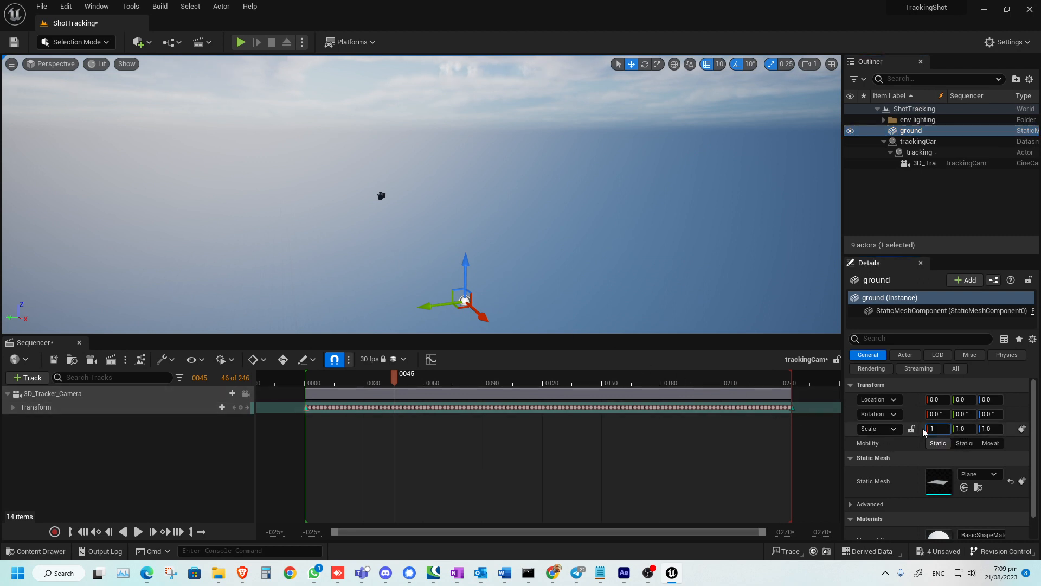
text(100)
key(Tab)
key(Tab)
text(100)
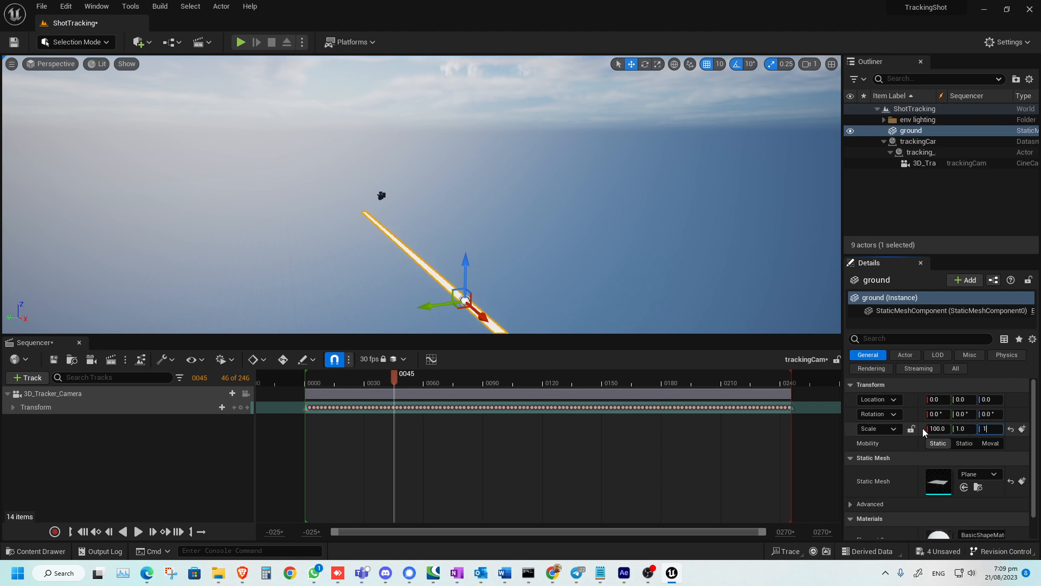
key(Return)
click(963, 428)
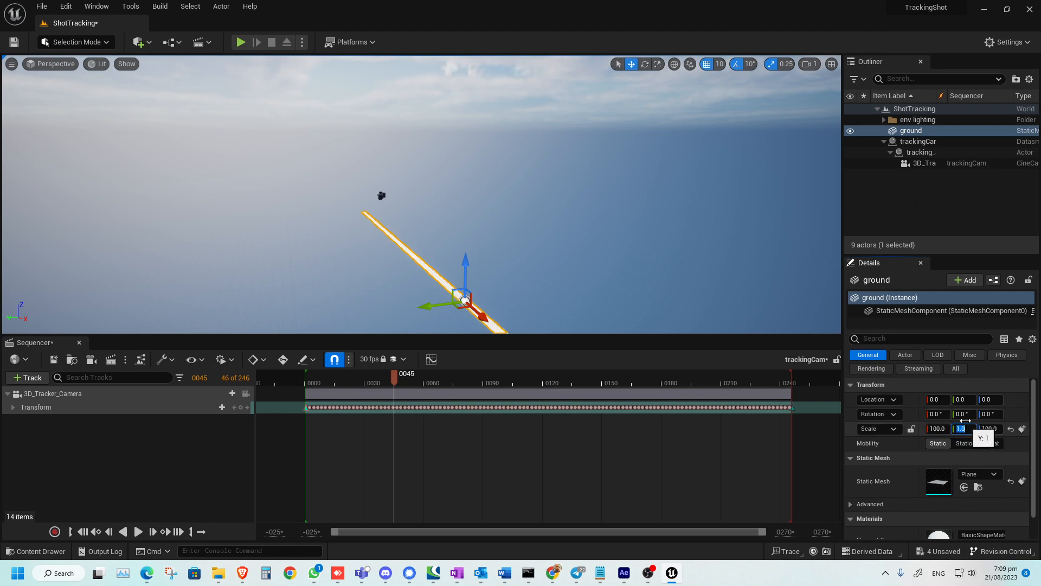
text(100)
key(Return)
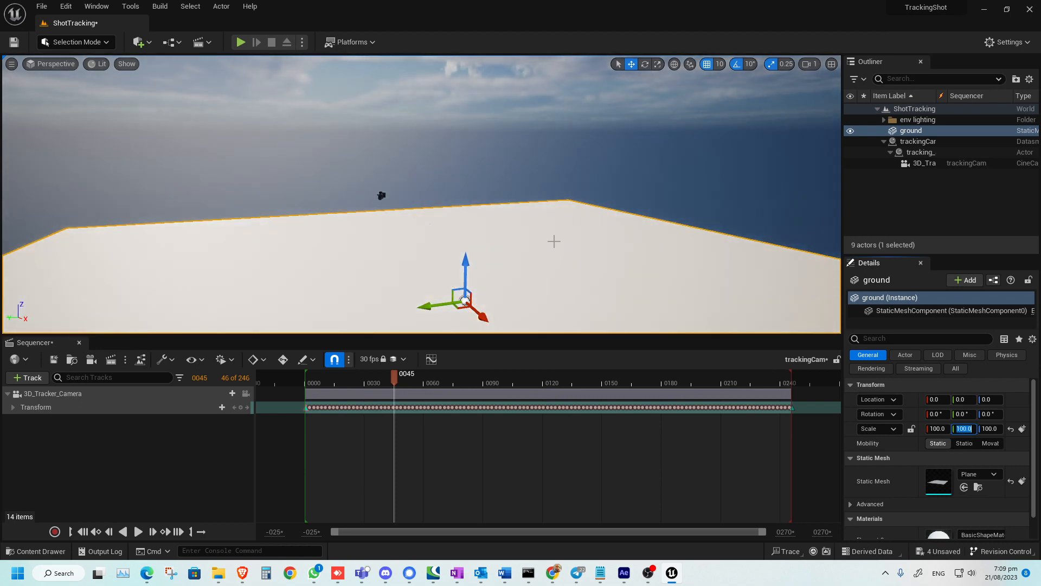
click(67, 12)
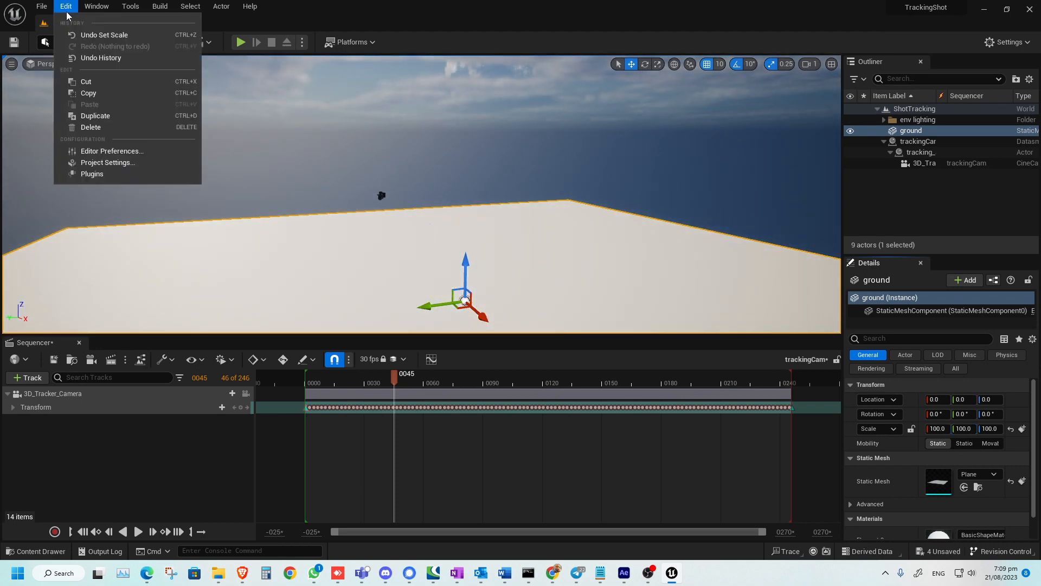
click(517, 269)
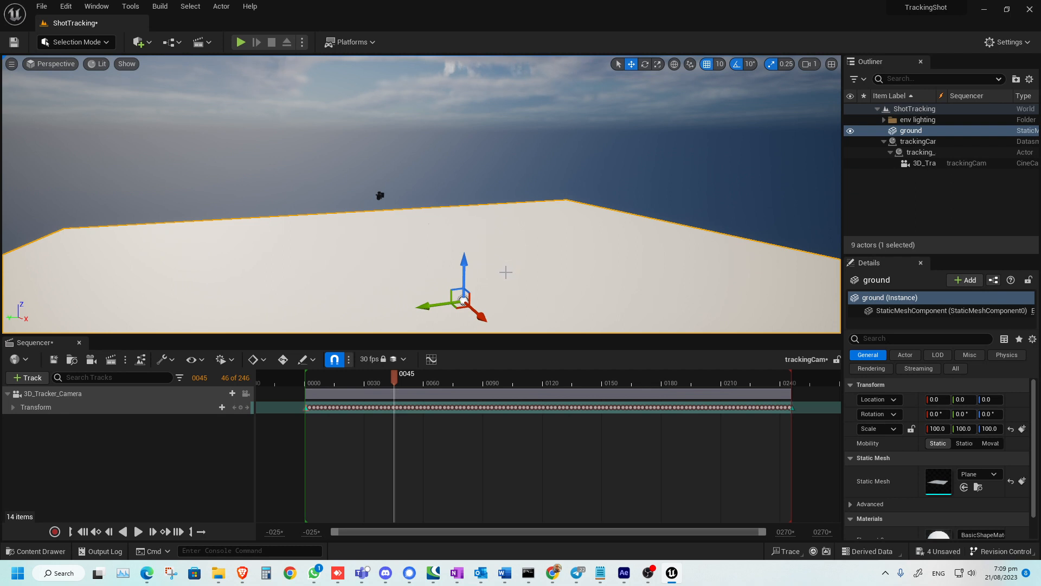
Hide the ground plane in the level
click(850, 130)
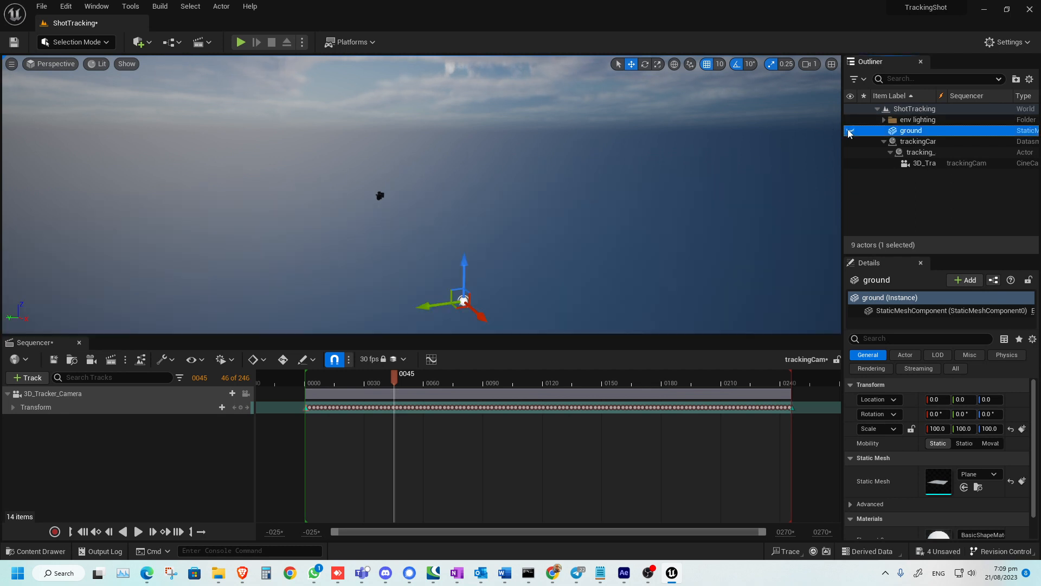
click(140, 42)
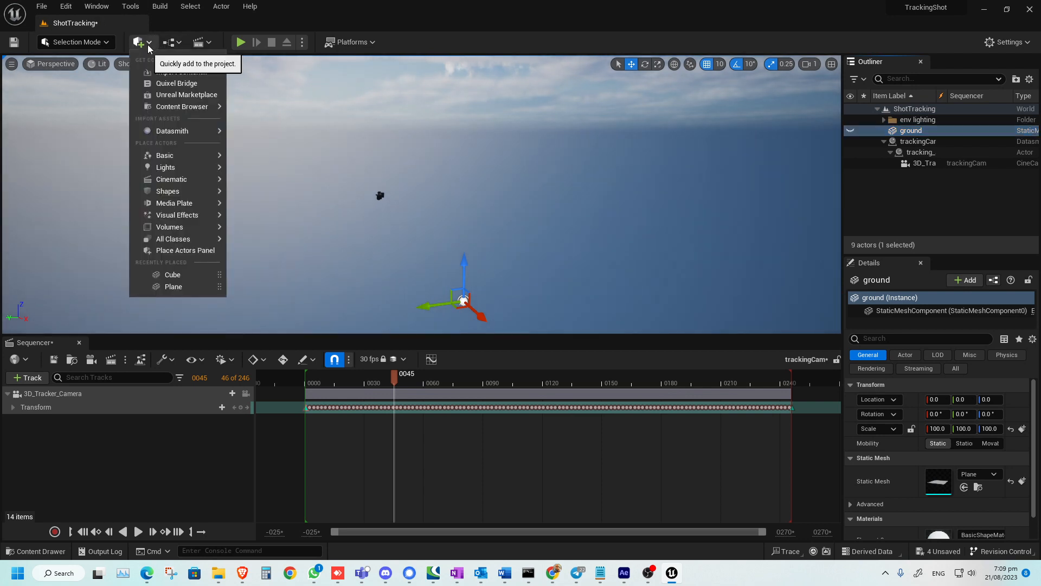
mouse_move(198, 203)
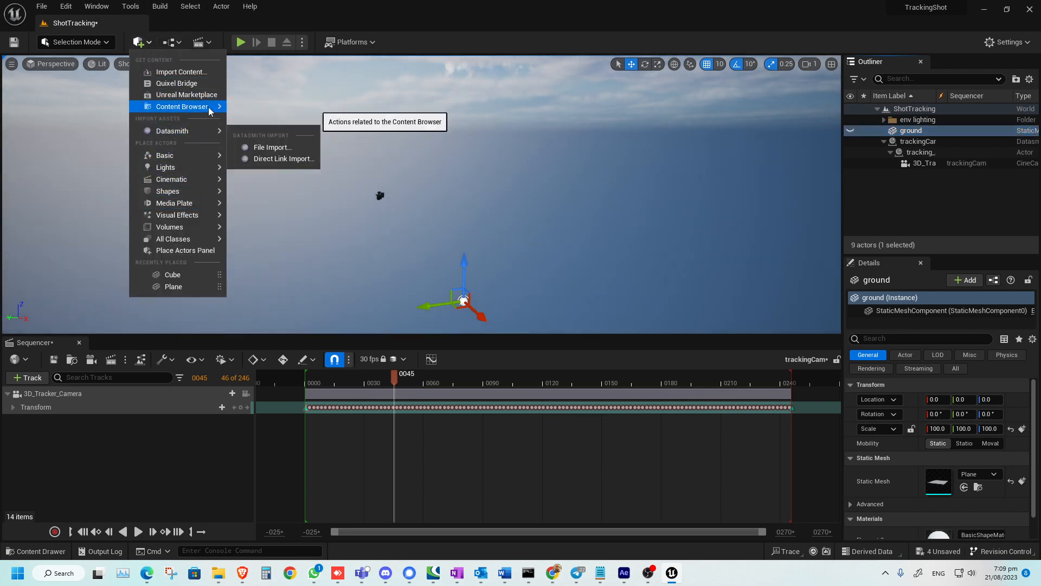
click(130, 7)
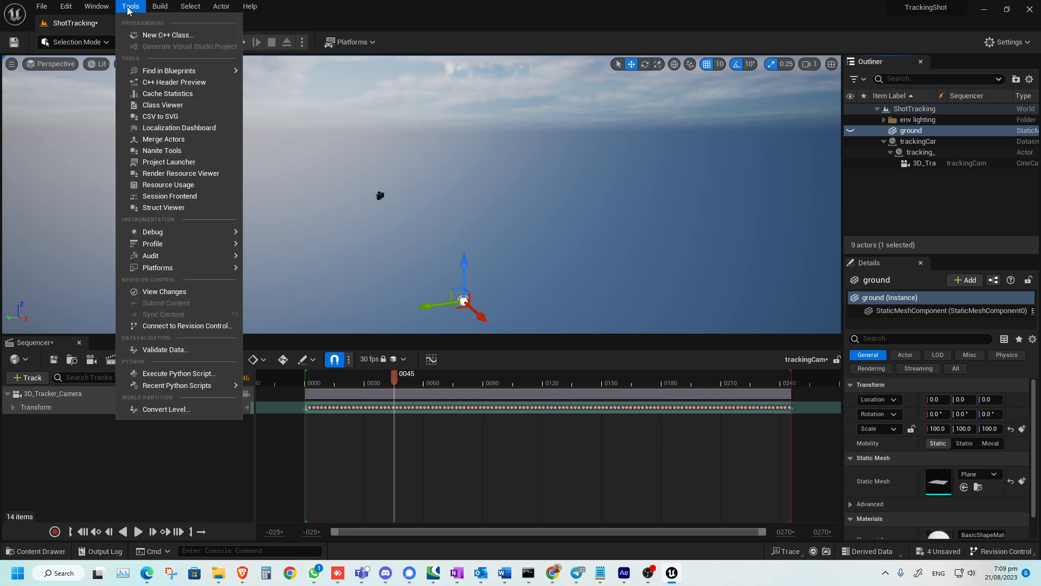
mouse_move(95, 8)
click(52, 30)
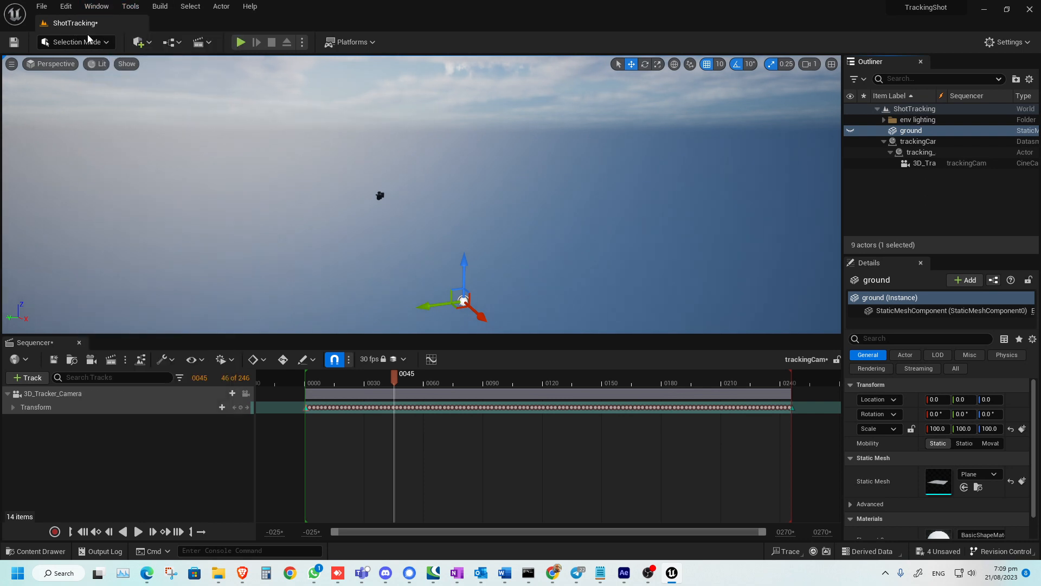
Create a new landscape with 63×63 quad sections and 8 × 8 components, and return to Selection mode
click(105, 43)
click(100, 70)
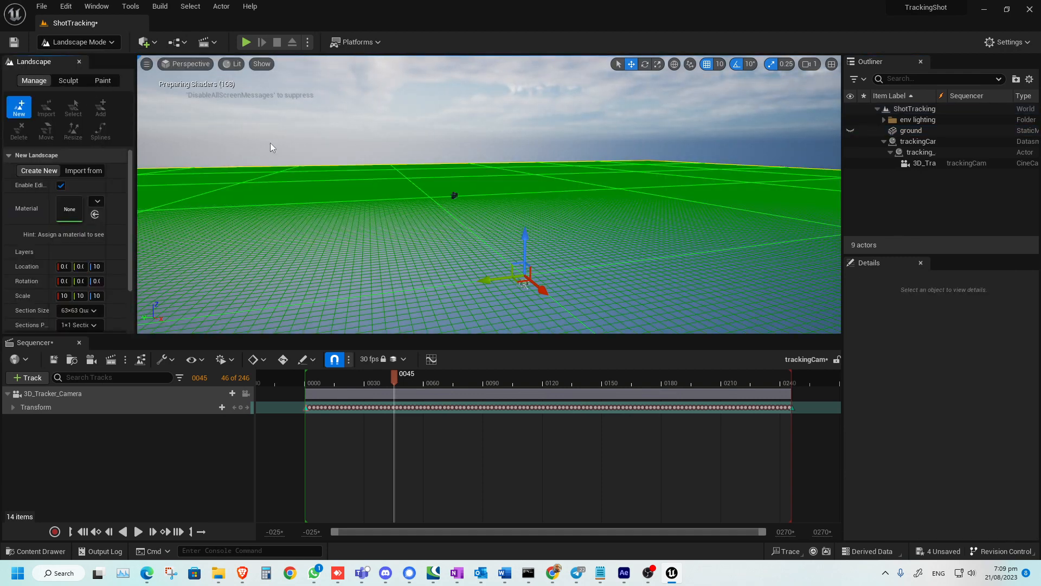
key(super)
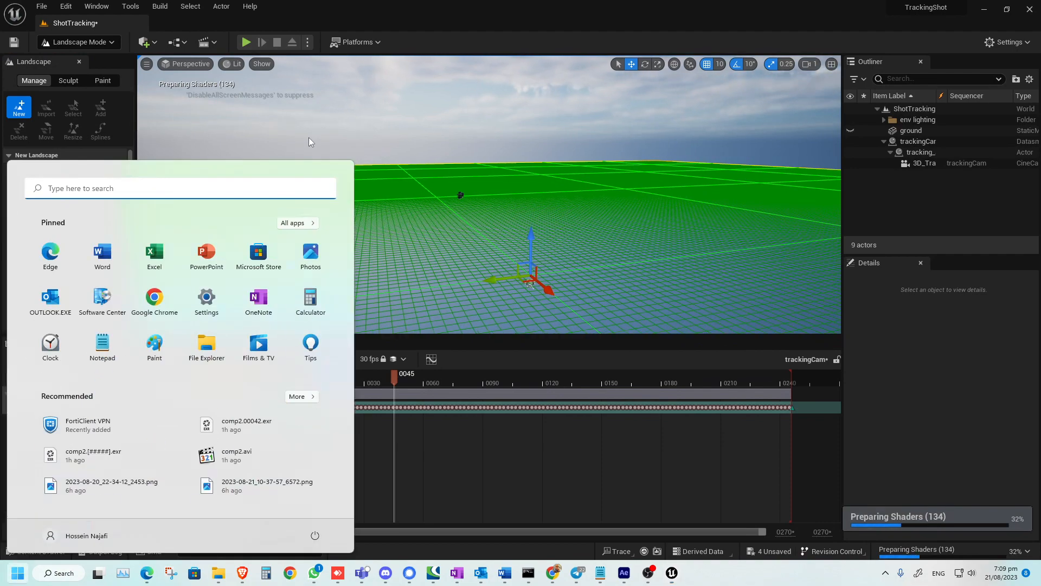
alt+drag(309, 138, 286, 151)
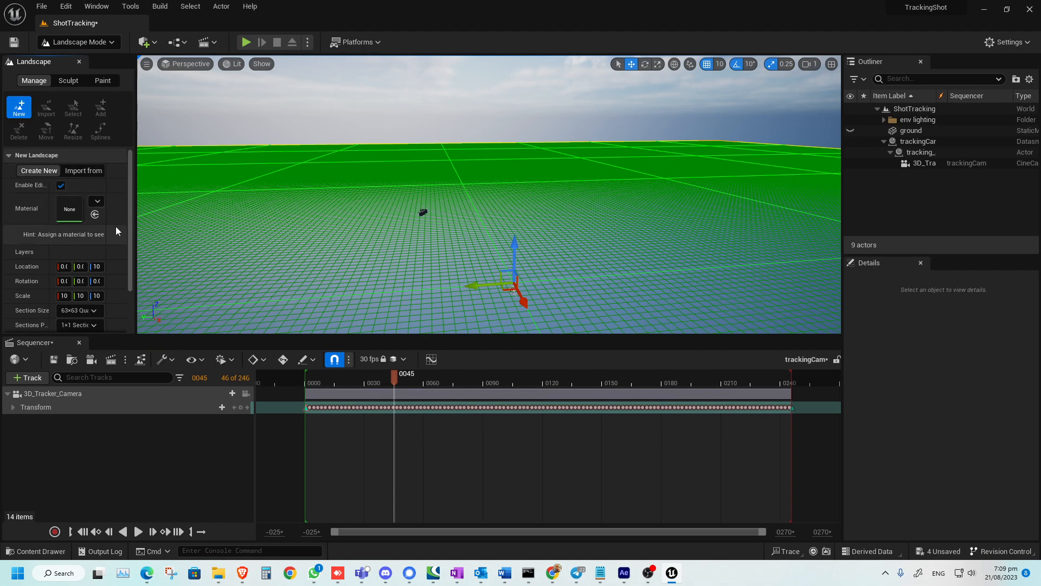
scroll(131, 292, down, 2)
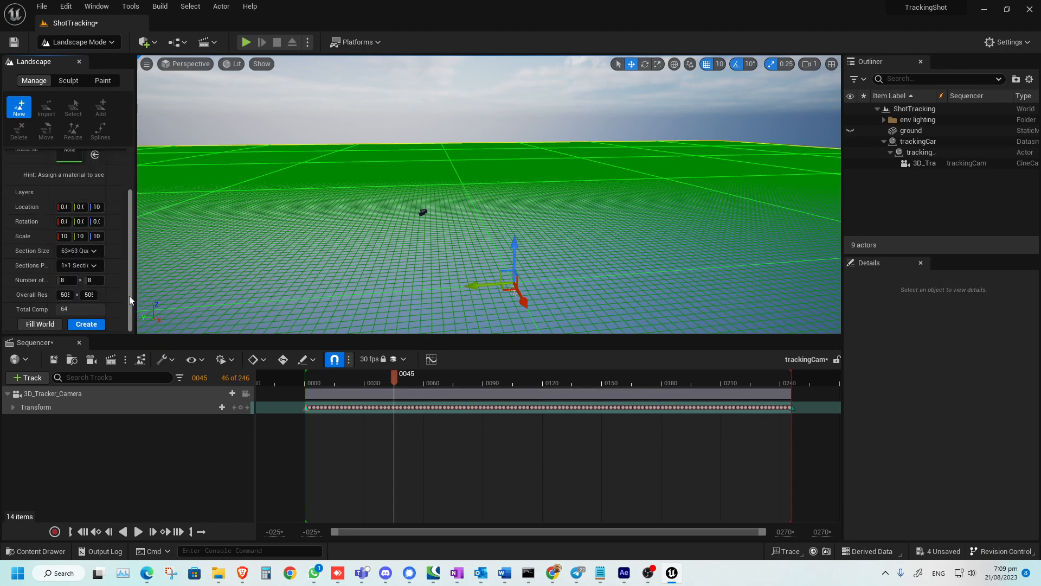
click(82, 325)
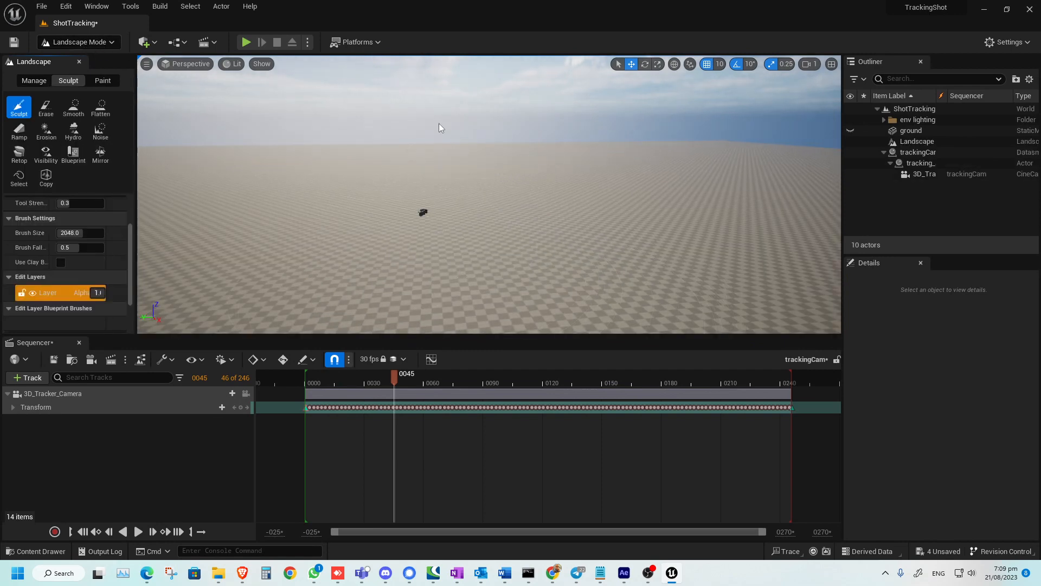
click(79, 41)
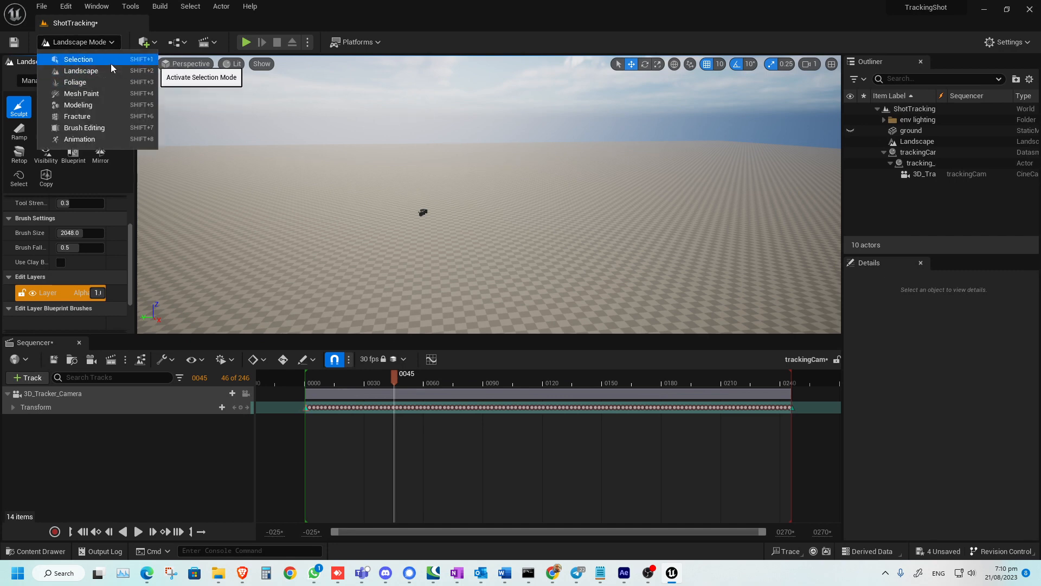
click(79, 59)
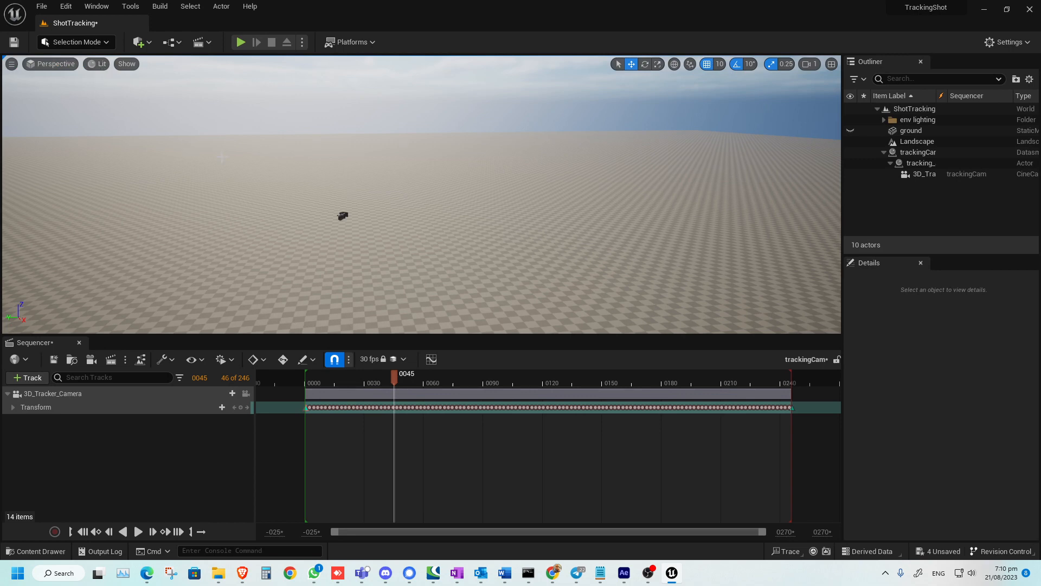
Show the ground plane briefly to compare its extent with the landscape, and hide it again
click(913, 131)
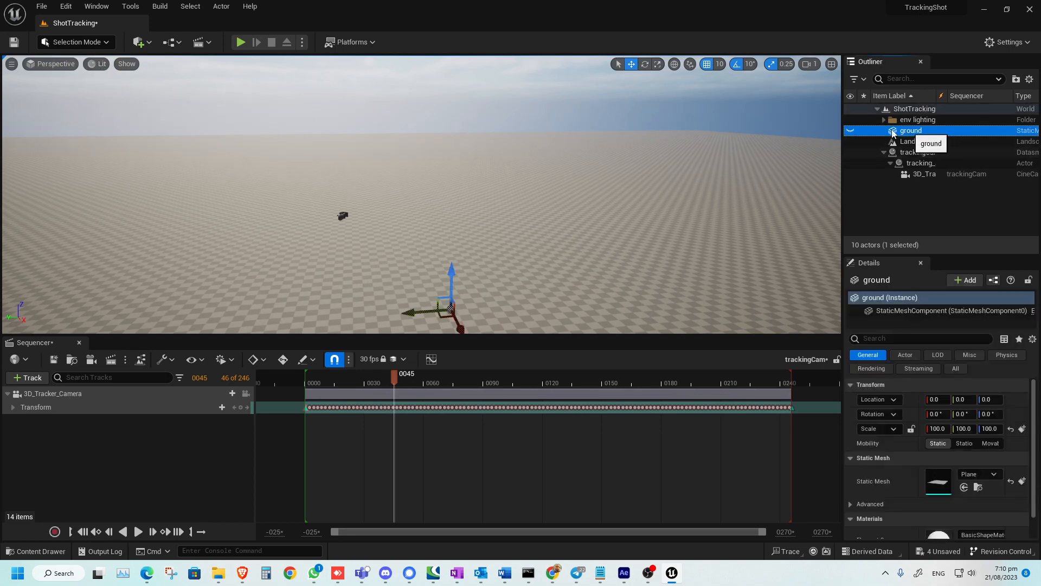
click(851, 131)
click(852, 132)
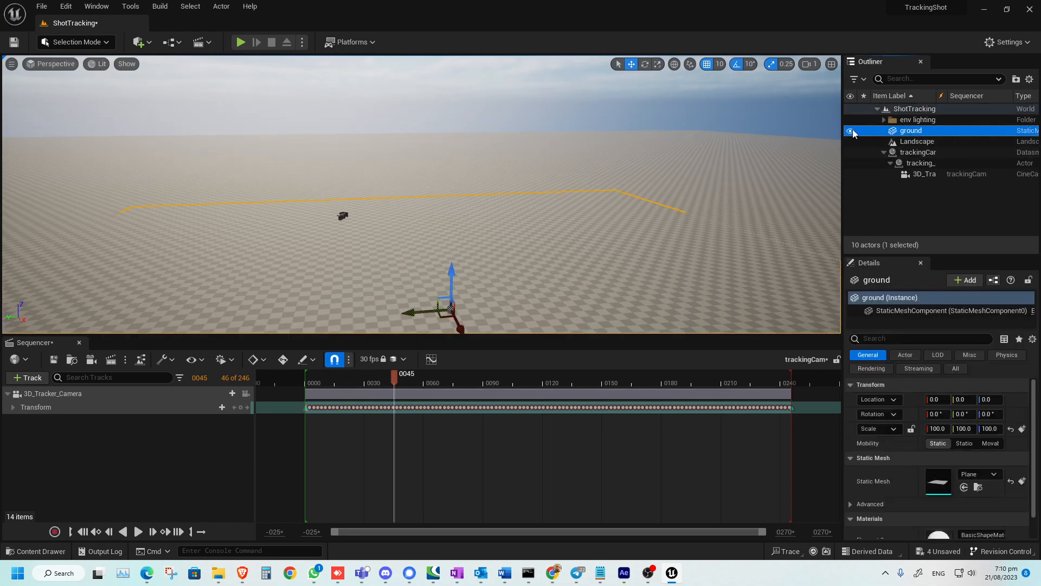
click(851, 131)
Check the landscape through the tracker camera while scrubbing to frame 13, and leave the camera view to inspect the landscape's extent
click(916, 141)
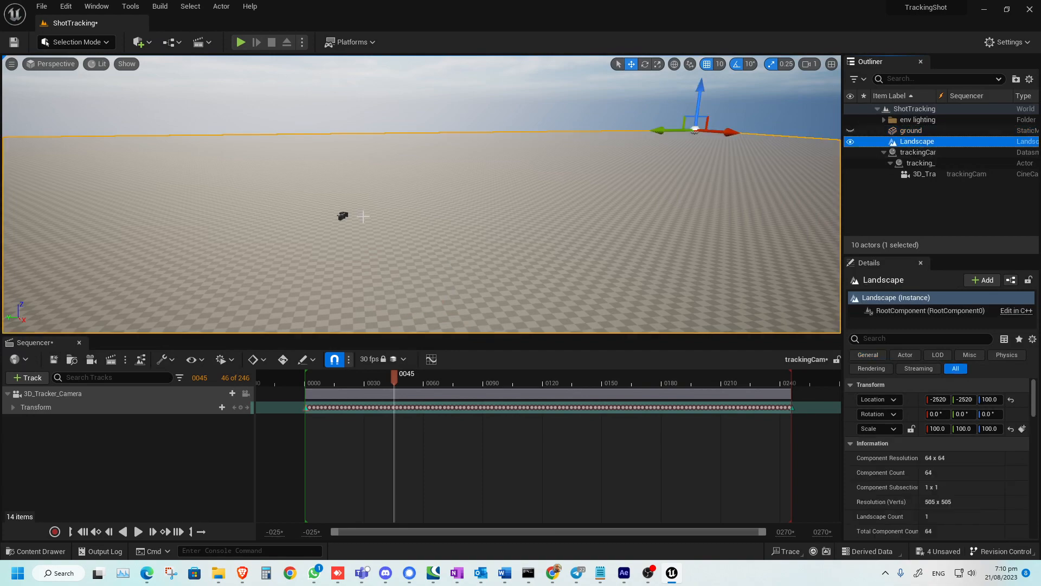
alt+drag(476, 238, 426, 237)
click(246, 393)
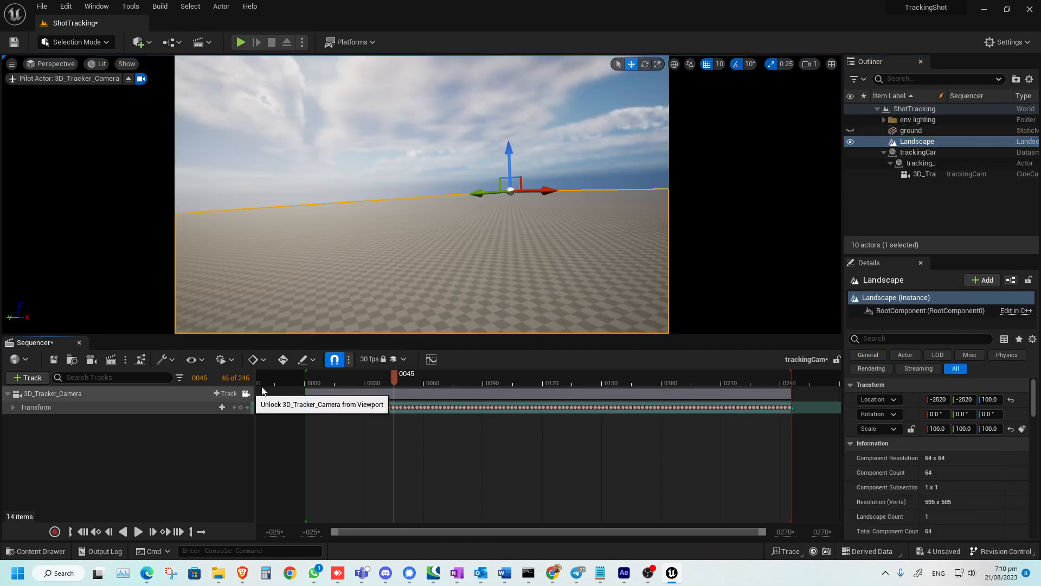
drag(392, 366, 331, 376)
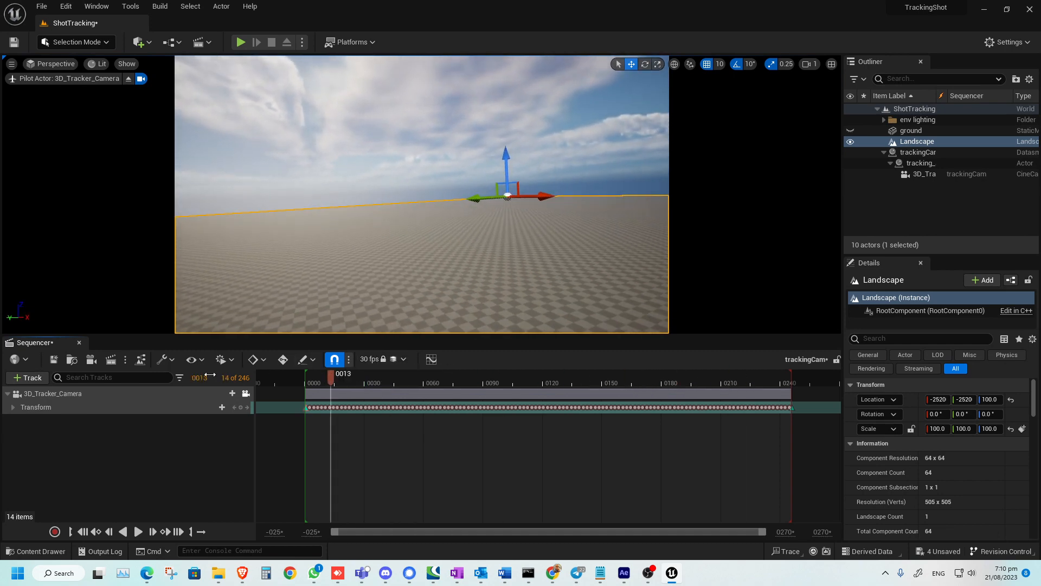
click(246, 394)
scroll(431, 254, down, 10)
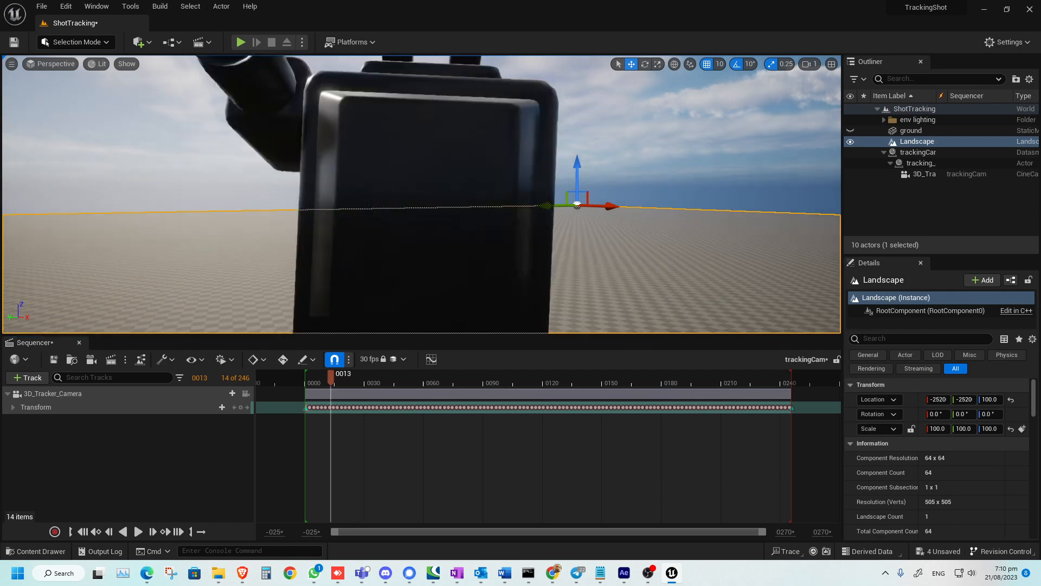
alt+drag(423, 246, 564, 257)
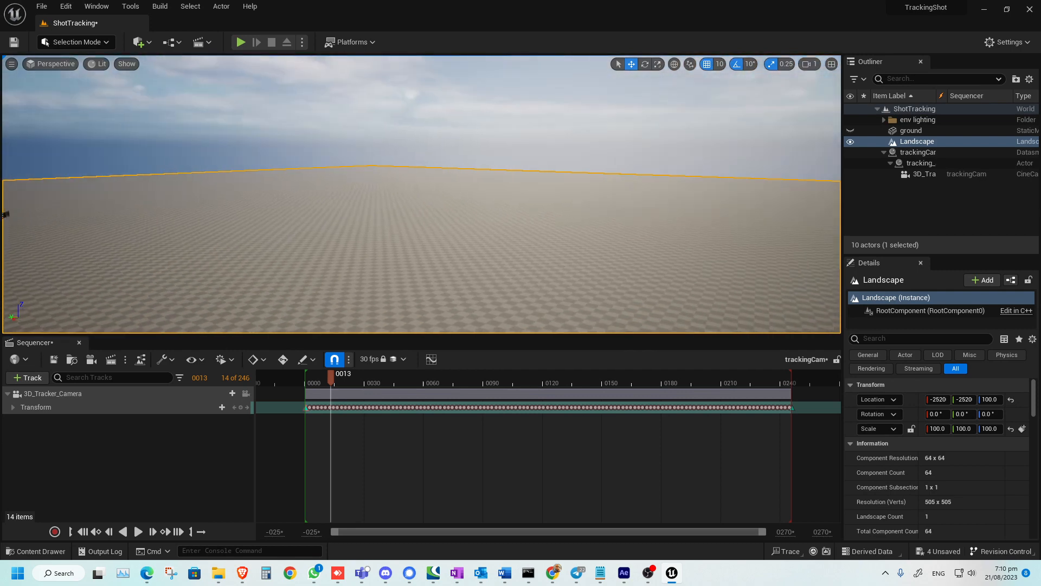
scroll(523, 207, down, 8)
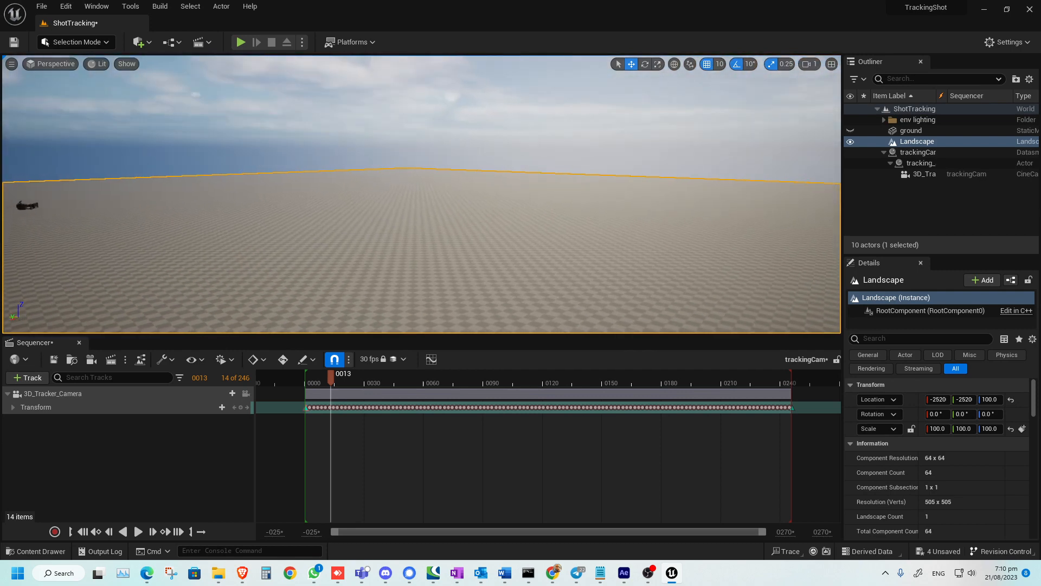
Add a cube to the level and set its location to 0, 0, 0
click(139, 44)
mouse_move(184, 191)
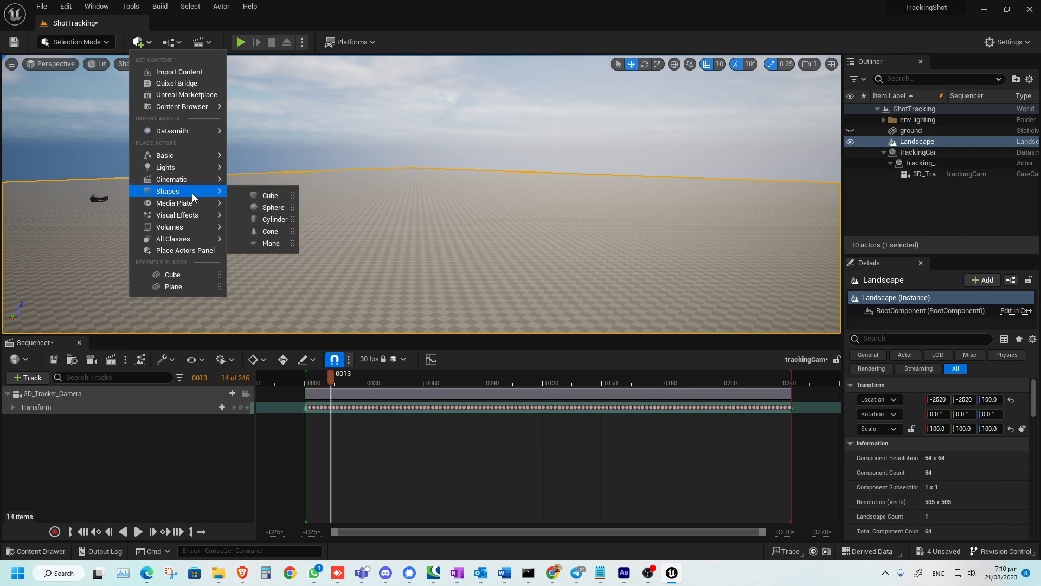
click(271, 196)
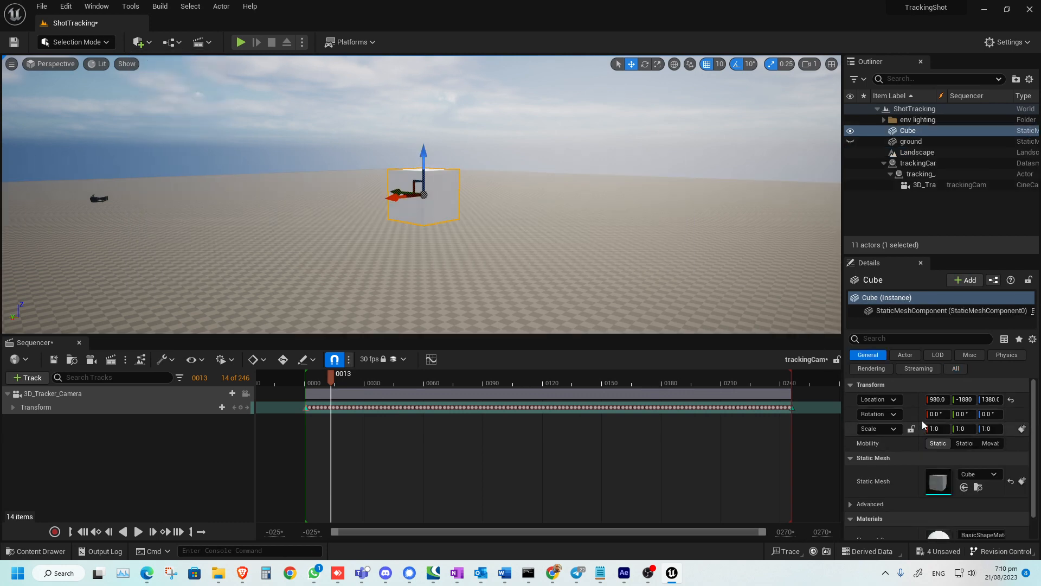
click(940, 399)
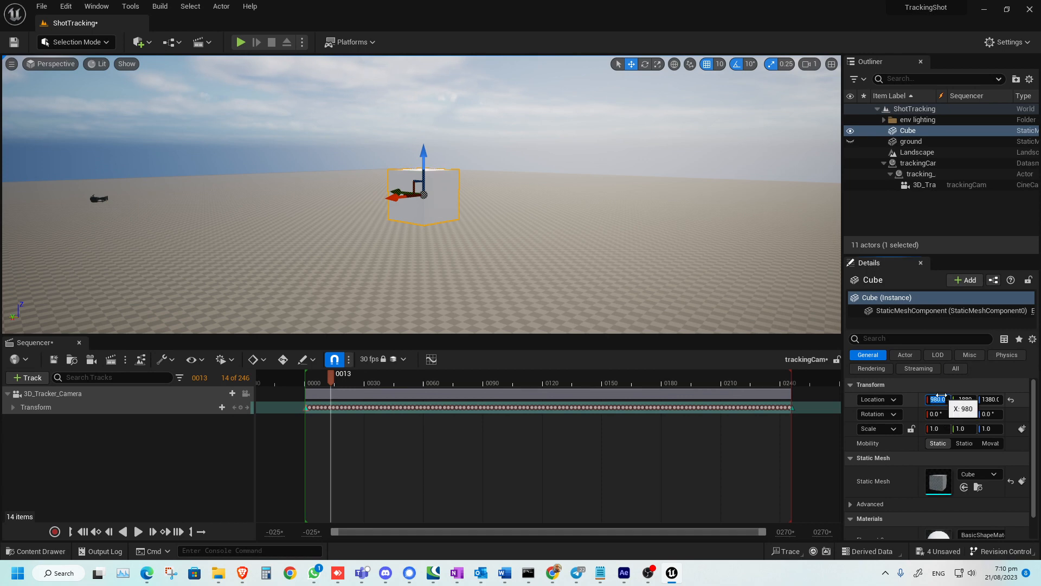
text(0)
key(Tab)
text(0)
key(Tab)
key(Return)
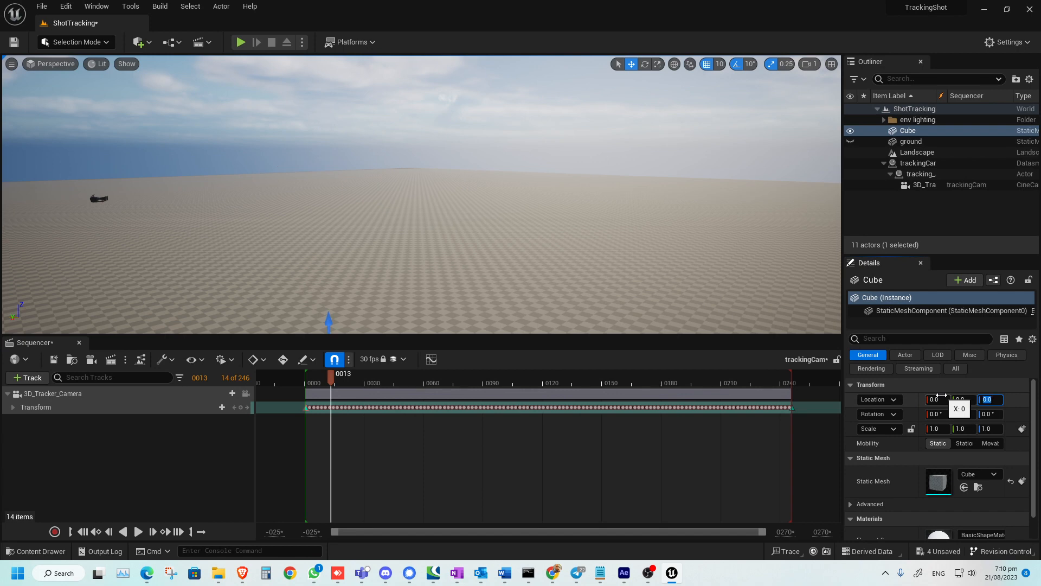
Raise the cube along Z to 150 so that it rests on the landscape surface
middle_drag(477, 237, 379, 232)
drag(370, 247, 372, 225)
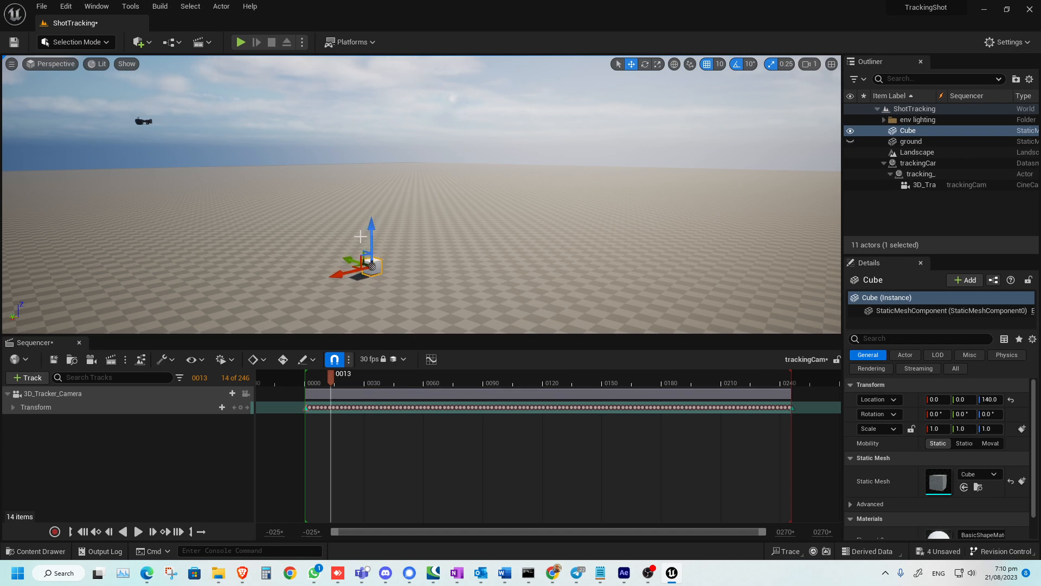
key(f)
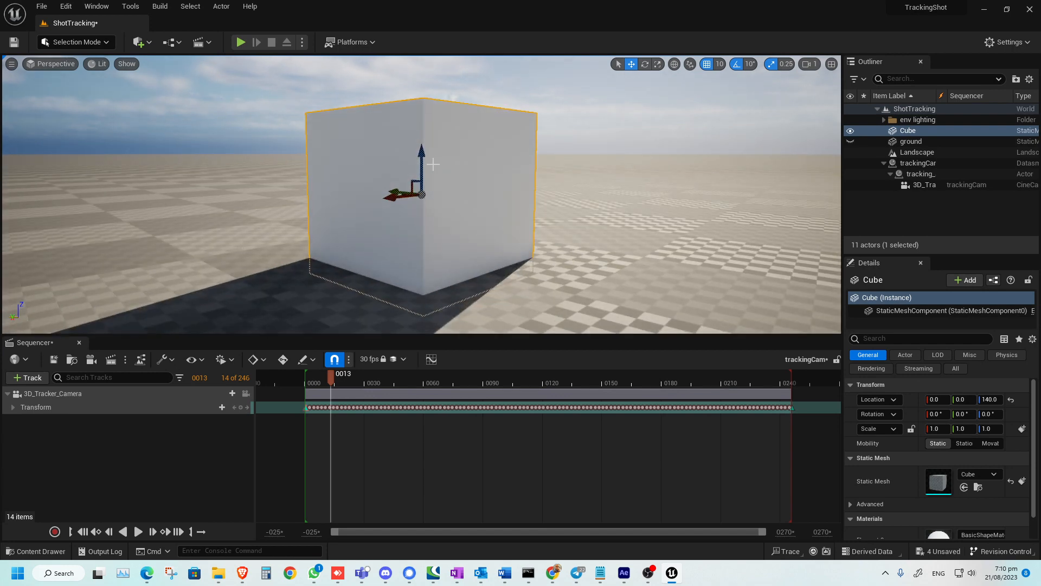
drag(419, 161, 420, 152)
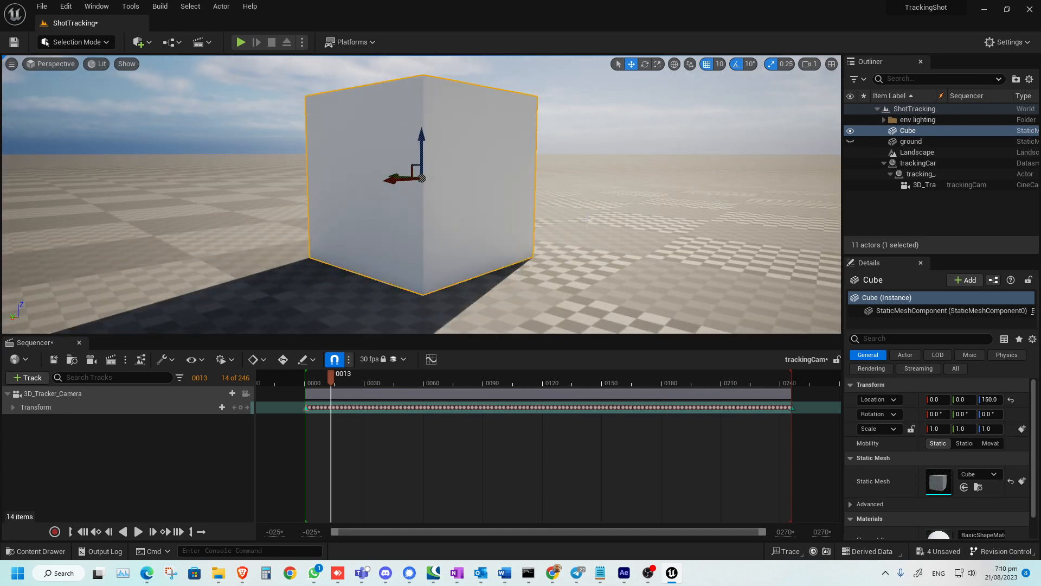
Move the sequence to frame 1 and lower the whole trackingCam scene to about -950 on Z
scroll(172, 171, down, 8)
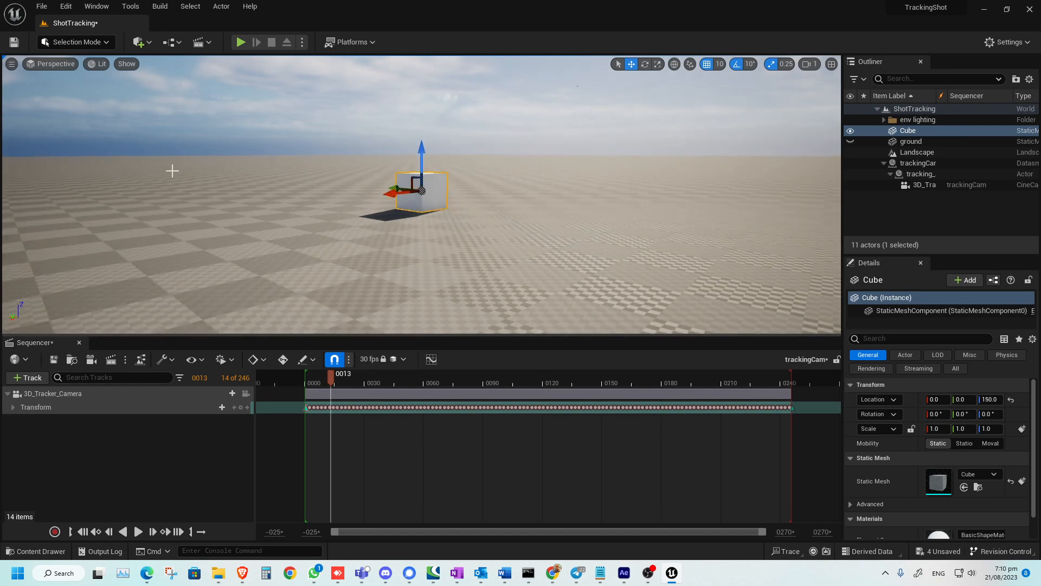
scroll(272, 165, down, 2)
middle_drag(332, 193, 258, 249)
drag(334, 384, 291, 385)
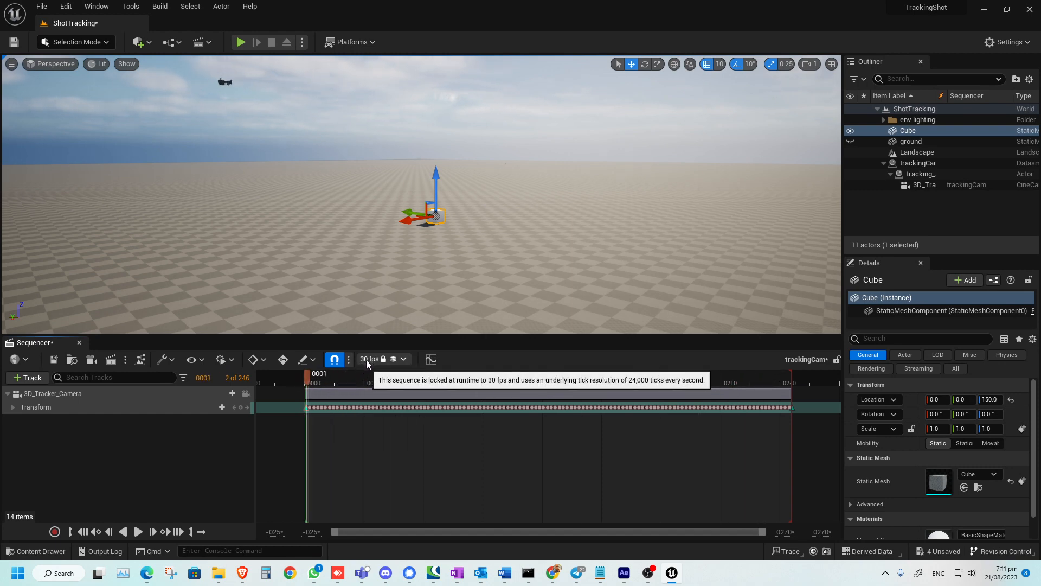
click(920, 154)
click(922, 164)
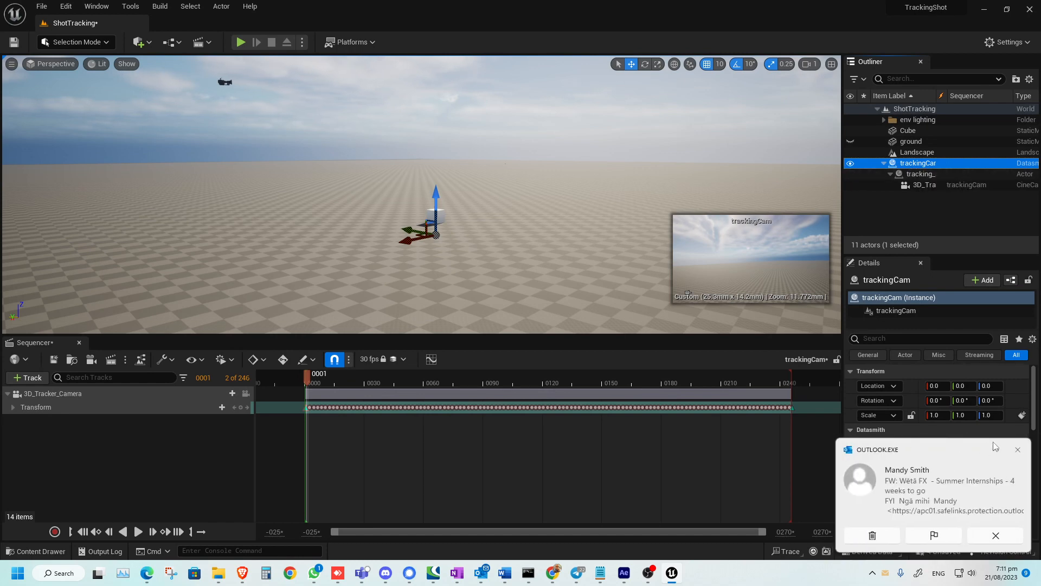
click(1017, 449)
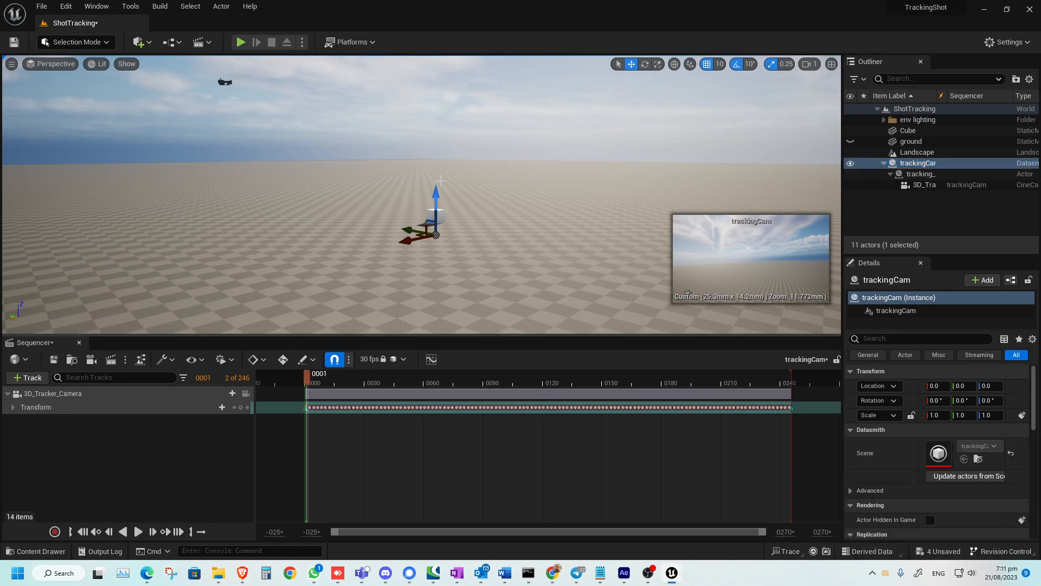
drag(444, 195, 453, 318)
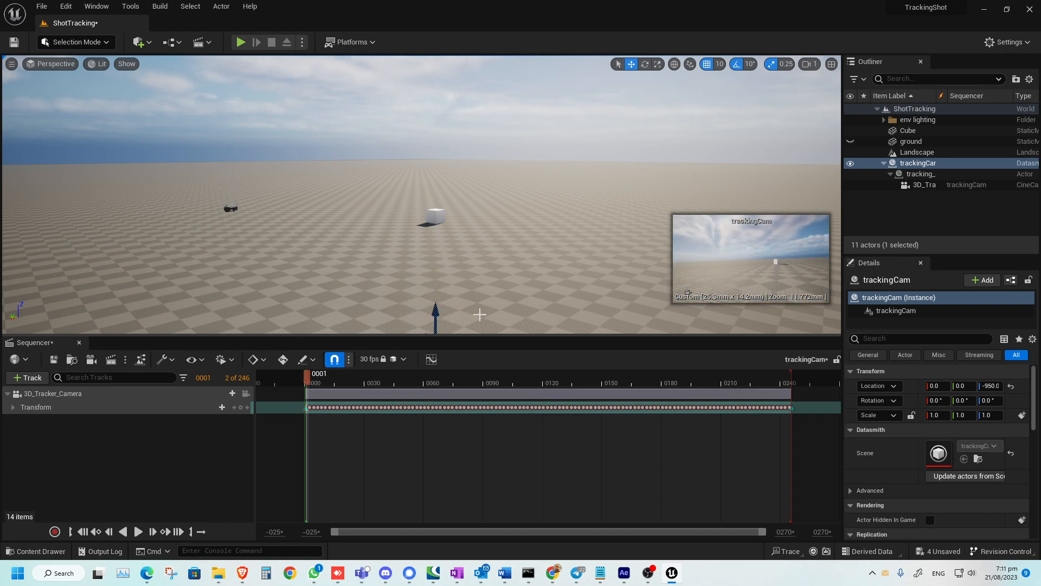
Scrub to frame 35 to check the lowered camera's motion against the cube, and return the sequence to frame 0
mouse_move(343, 384)
mouse_down()
mouse_move(529, 391)
mouse_move(350, 396)
mouse_move(769, 389)
mouse_move(362, 381)
mouse_up()
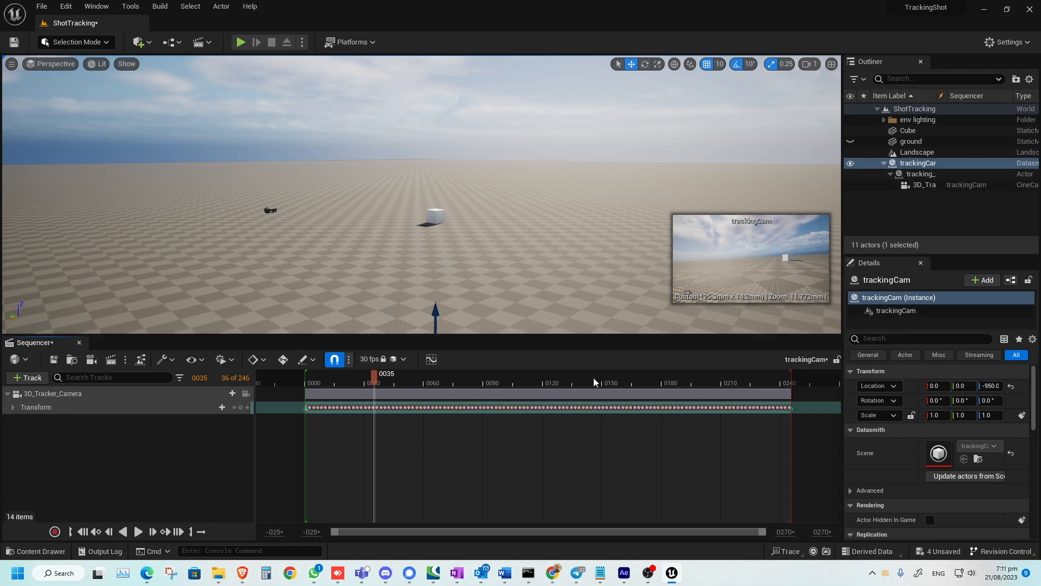
click(83, 531)
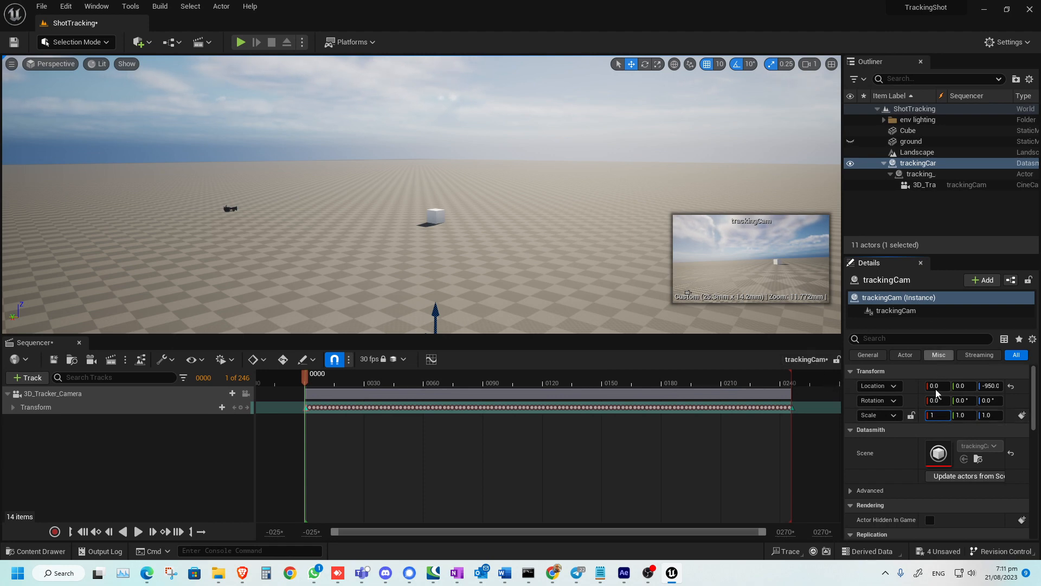
Lock the scale proportions of the trackingCam scene
click(910, 416)
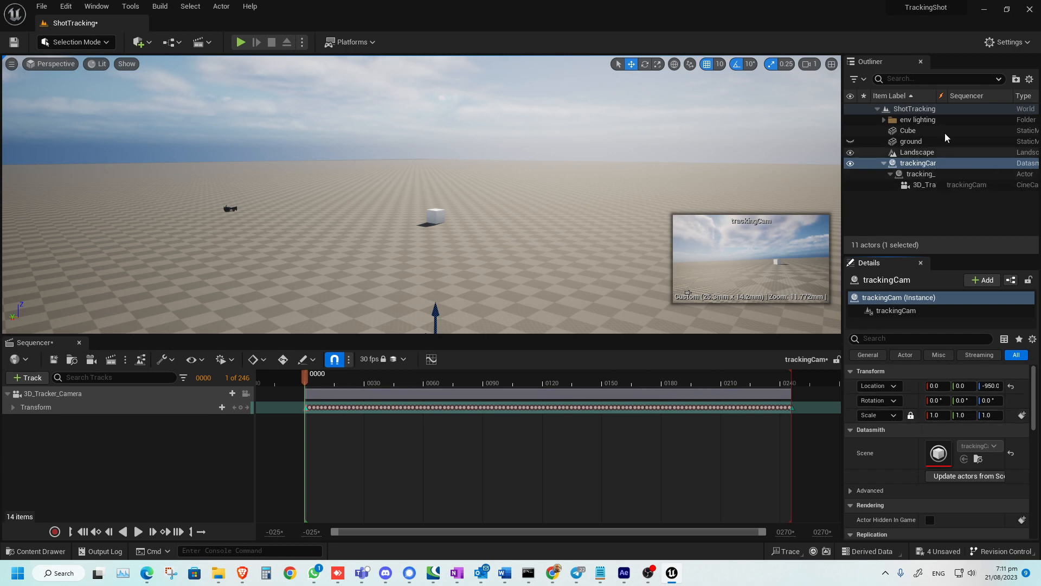
Widen the Outliner and Details area and scale the trackingCam scene uniformly to 0.1
drag(938, 96, 946, 96)
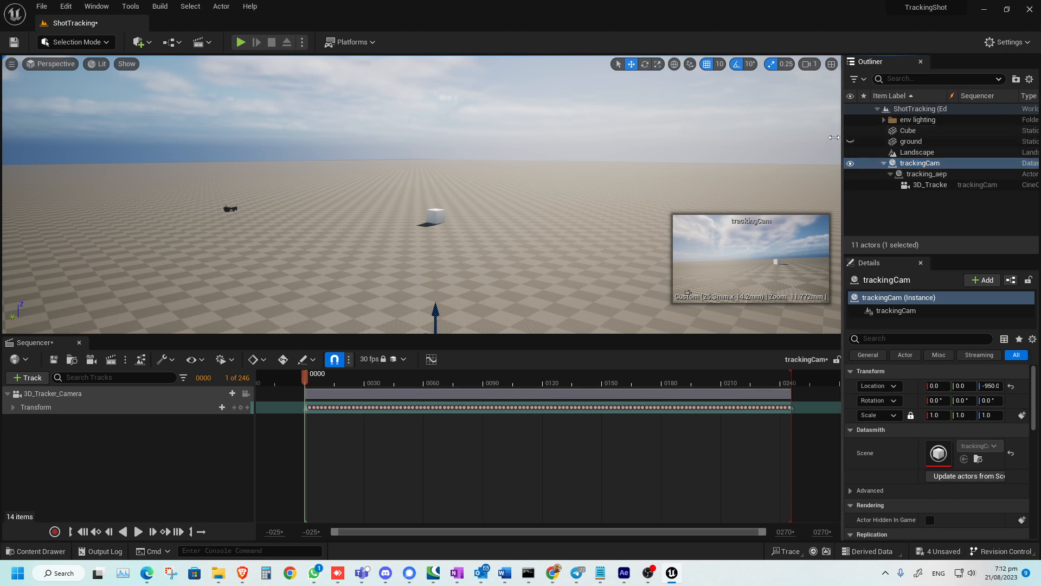
drag(833, 137, 777, 139)
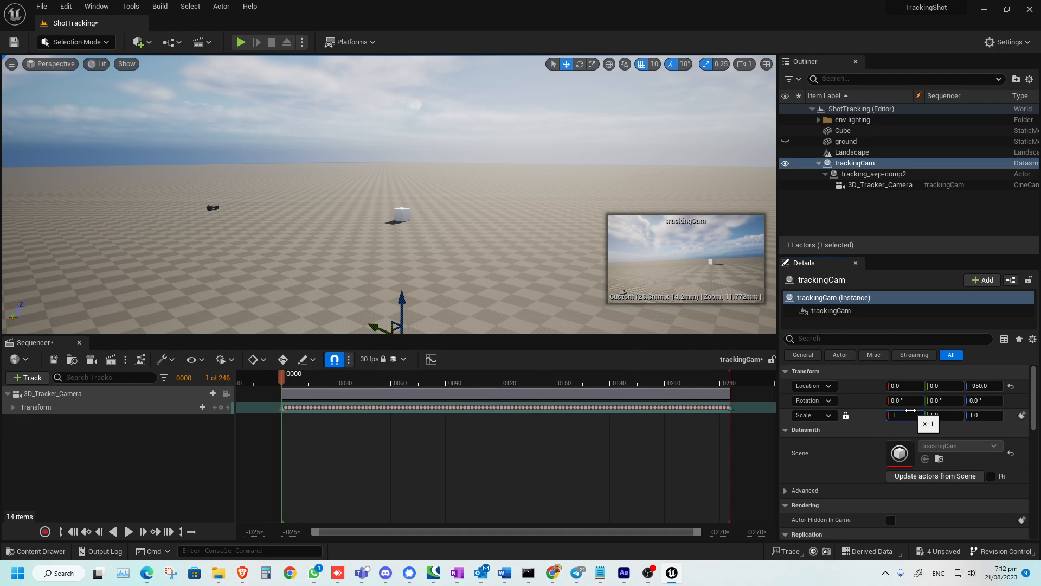
key(Return)
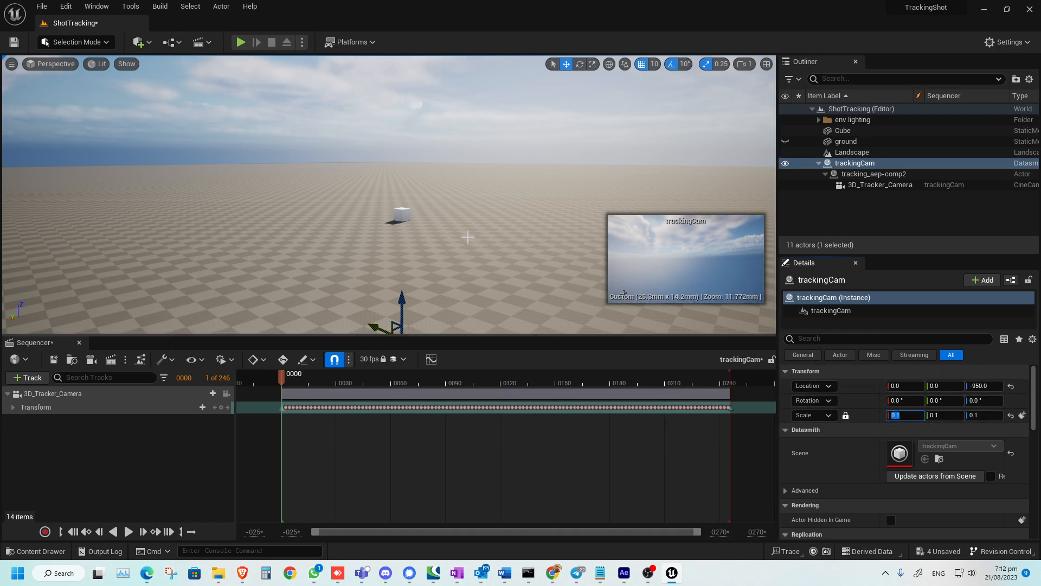
Reset the trackingCam scene's Z location to 0 and raise it to 20
middle_drag(467, 237, 458, 274)
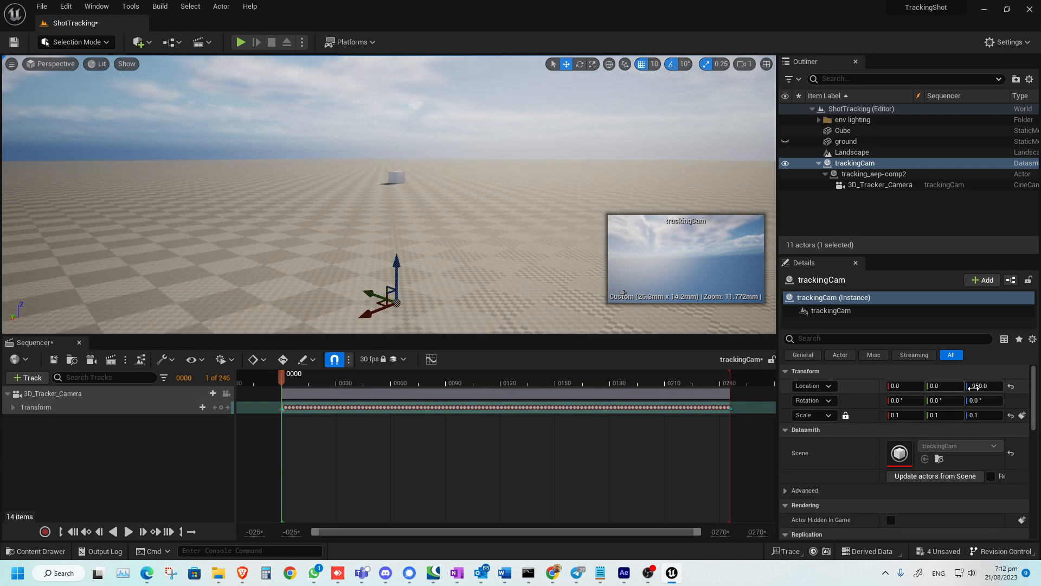
key(Return)
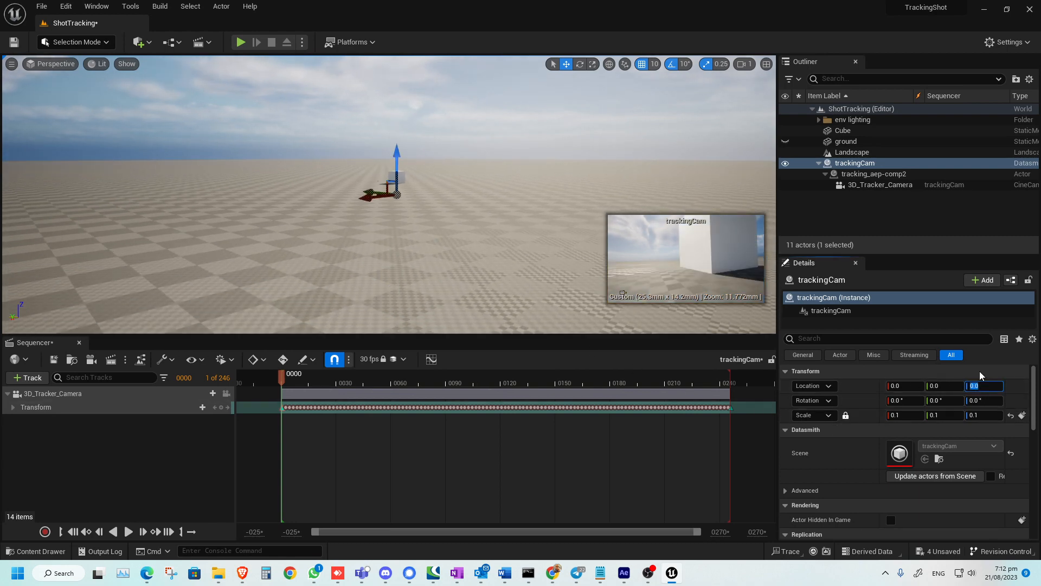
drag(395, 149, 398, 148)
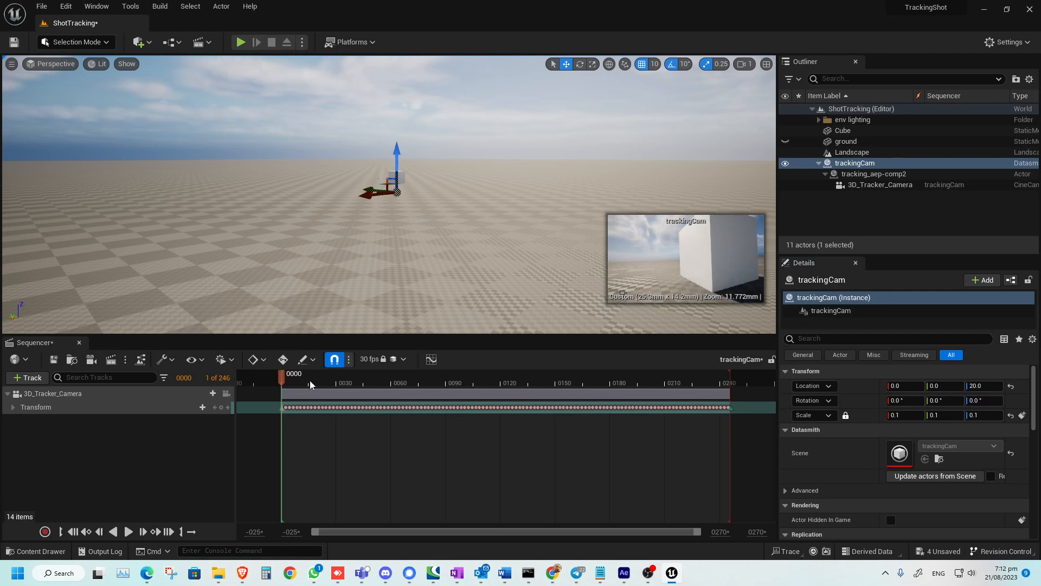
Scrub the sequence, return it to frame 0 and move the trackingCam scene to about X 540, Y 240
drag(310, 383, 87, 512)
click(73, 532)
alt+drag(401, 162, 323, 248)
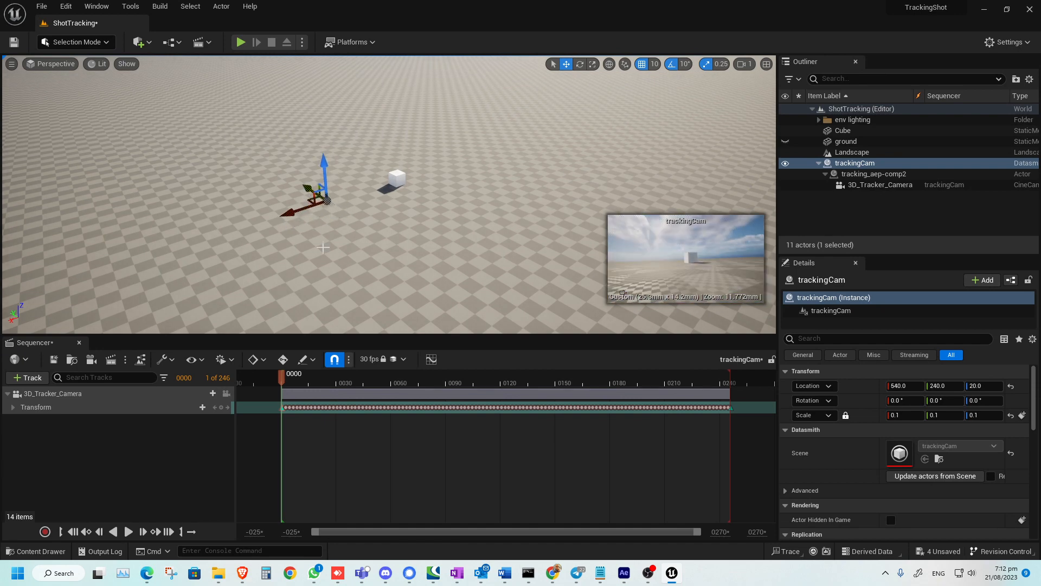
At frame 246, move the trackingCam scene closer to the cube, to about X 330, Y 90
drag(315, 382, 733, 367)
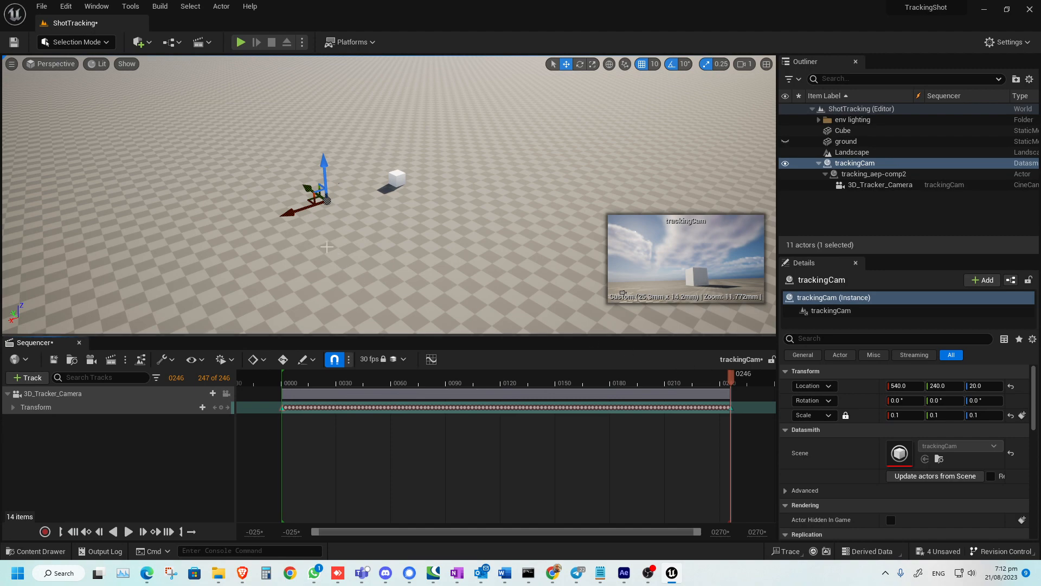
scroll(554, 250, up, 6)
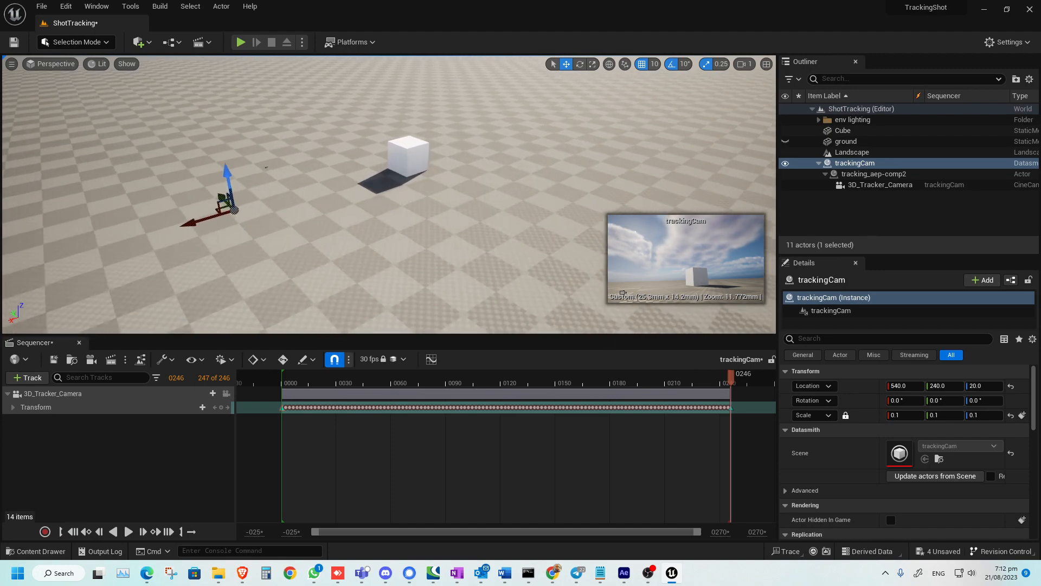
middle_drag(554, 250, 533, 241)
scroll(554, 250, up, 5)
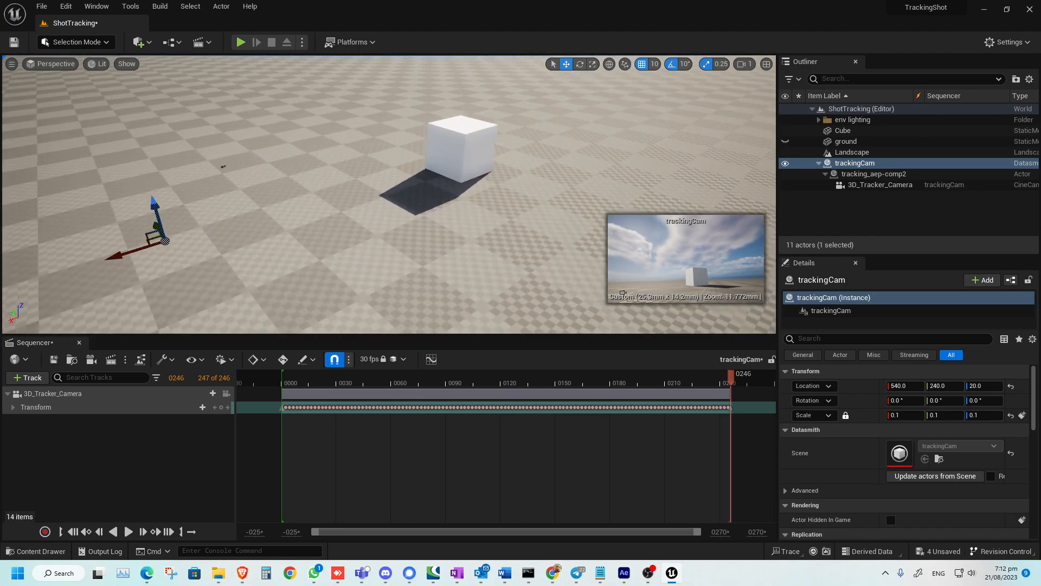
middle_drag(351, 277, 315, 268)
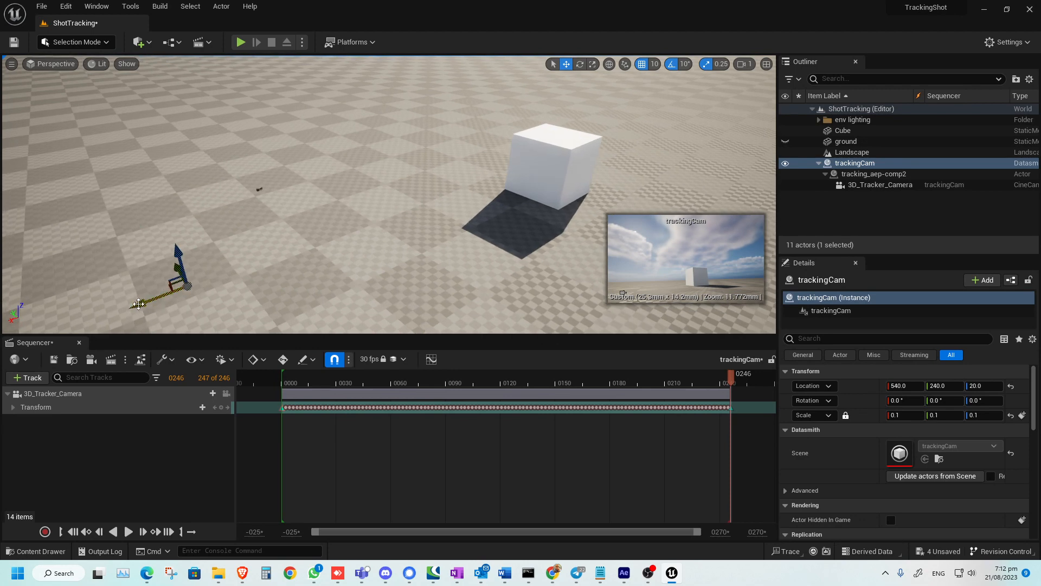
drag(139, 304, 336, 270)
drag(337, 213, 398, 234)
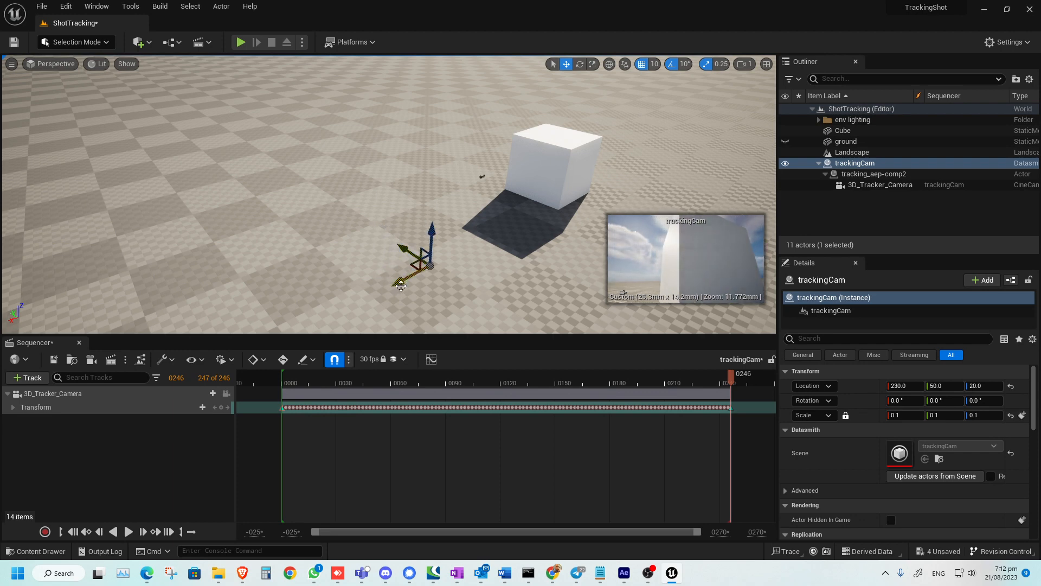
drag(401, 286, 344, 271)
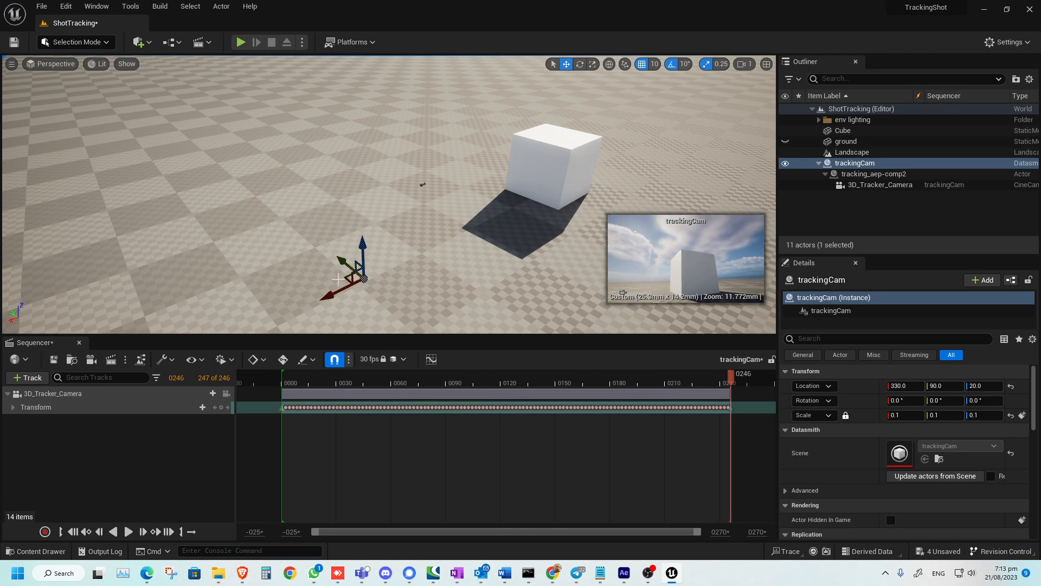
At frame 230, shift the trackingCam scene still closer to the cube, to about X 230, Y 40
drag(680, 386, 702, 378)
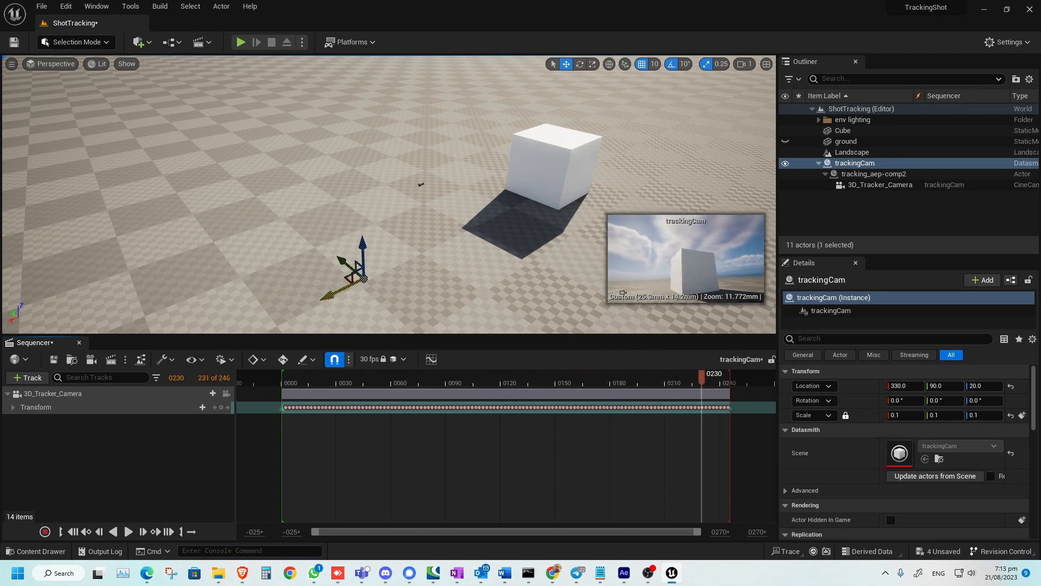
drag(328, 294, 404, 245)
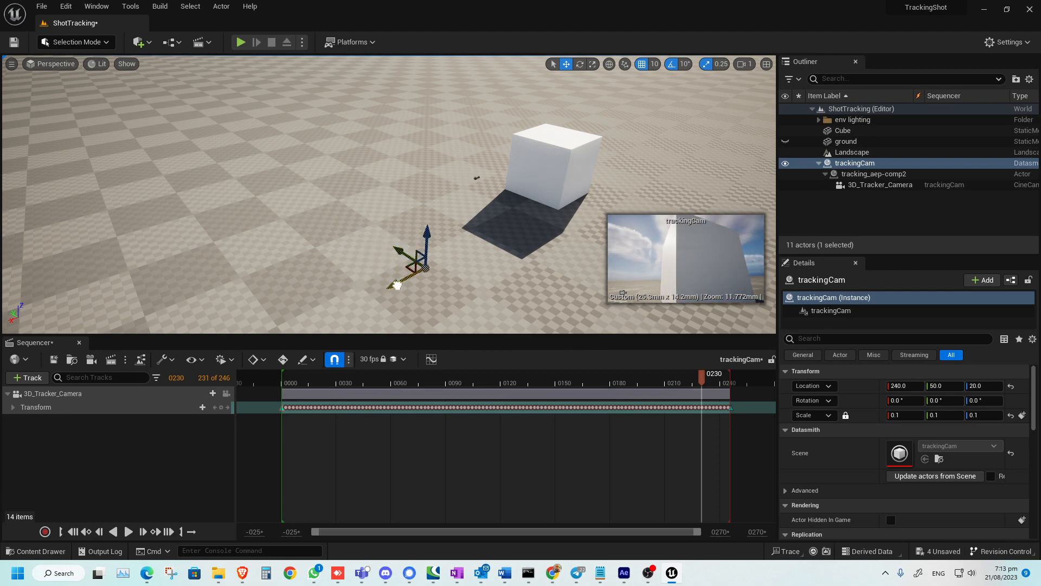
drag(397, 286, 404, 281)
drag(405, 246, 407, 250)
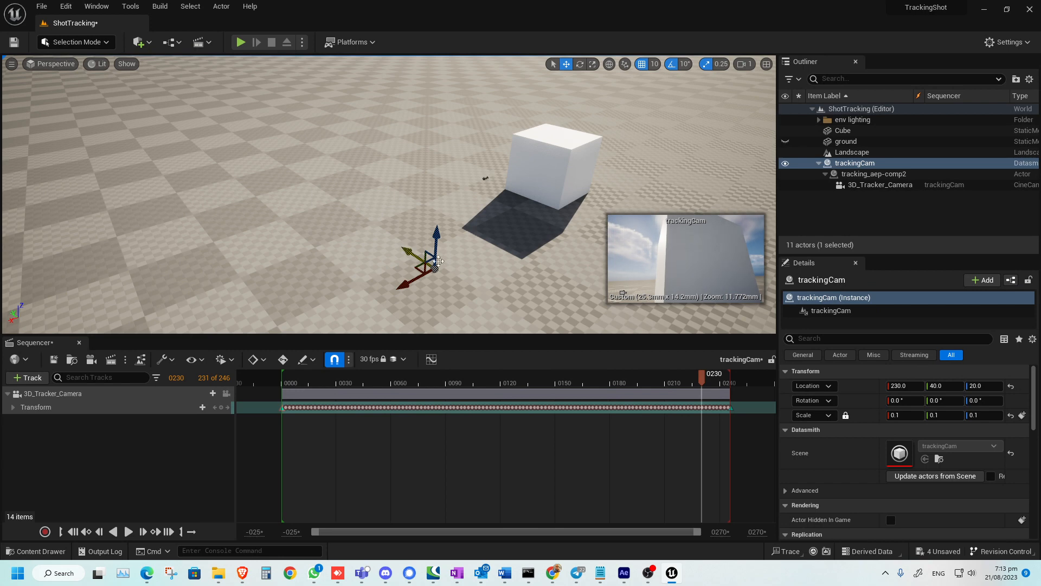
Scrub back to frame 34 and select the 3D_Tracker_Camera to find its current focal length setting
drag(701, 374, 342, 376)
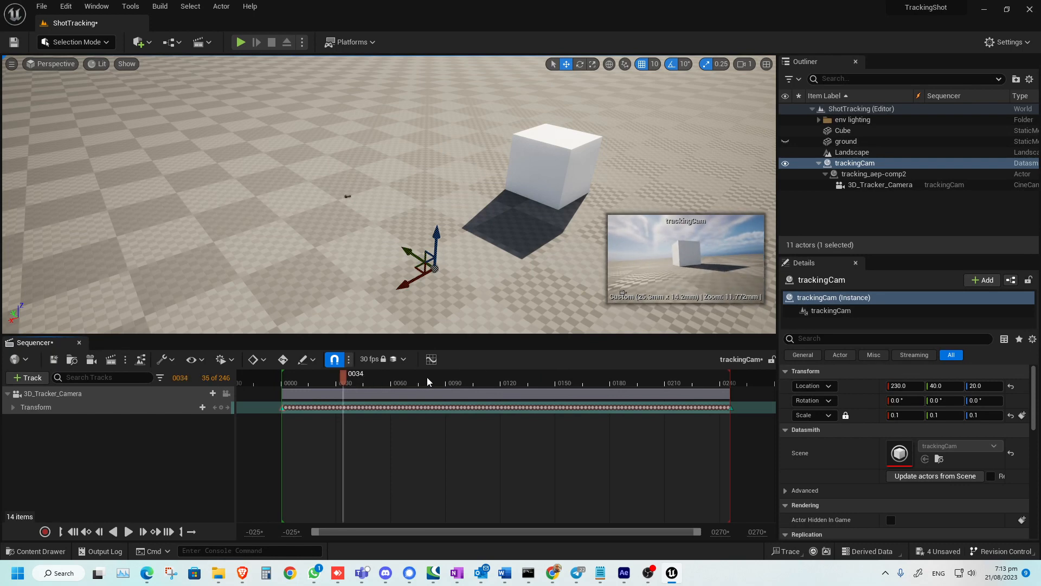
click(902, 186)
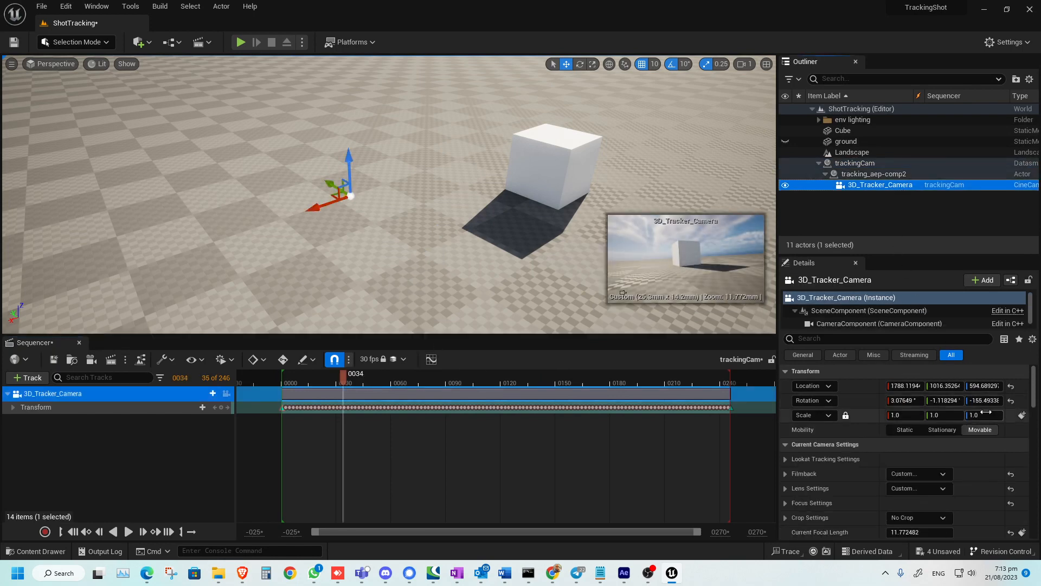
drag(1035, 402, 1035, 407)
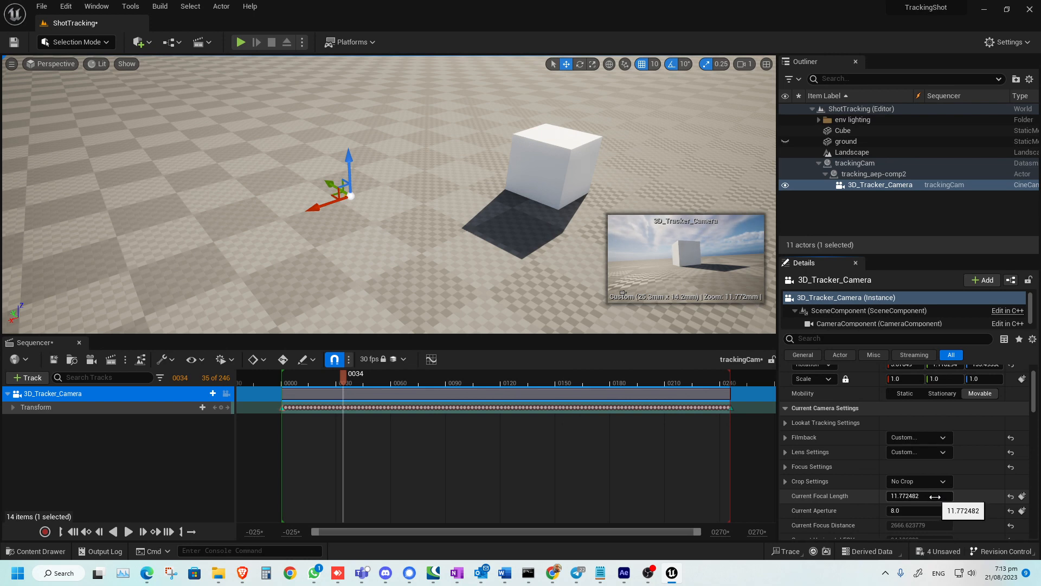
Switch to the Brave browser and search the web for "iphone 12 wide camera focal length" in a new tab
mouse_move(243, 577)
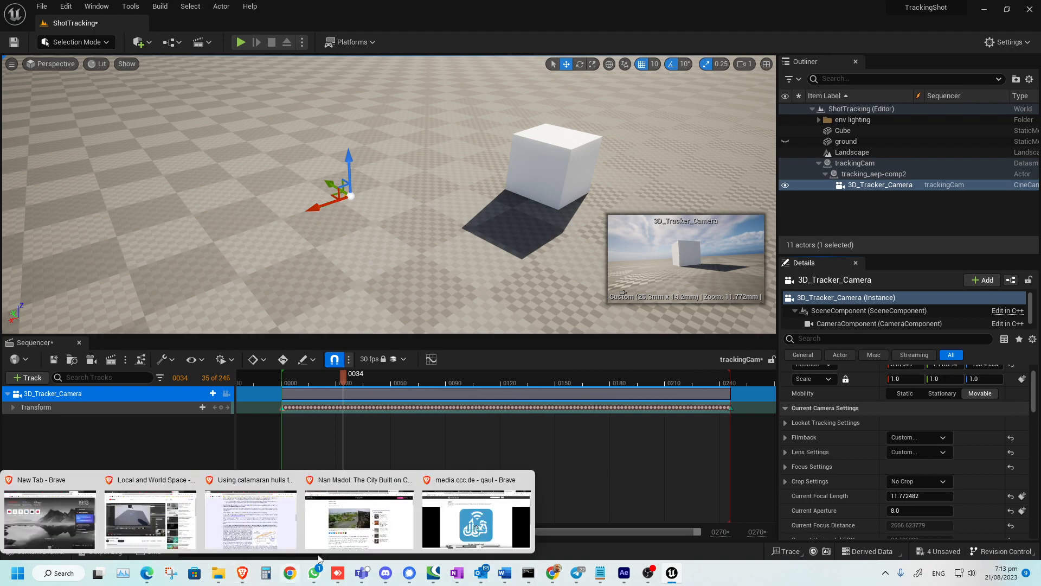
click(352, 493)
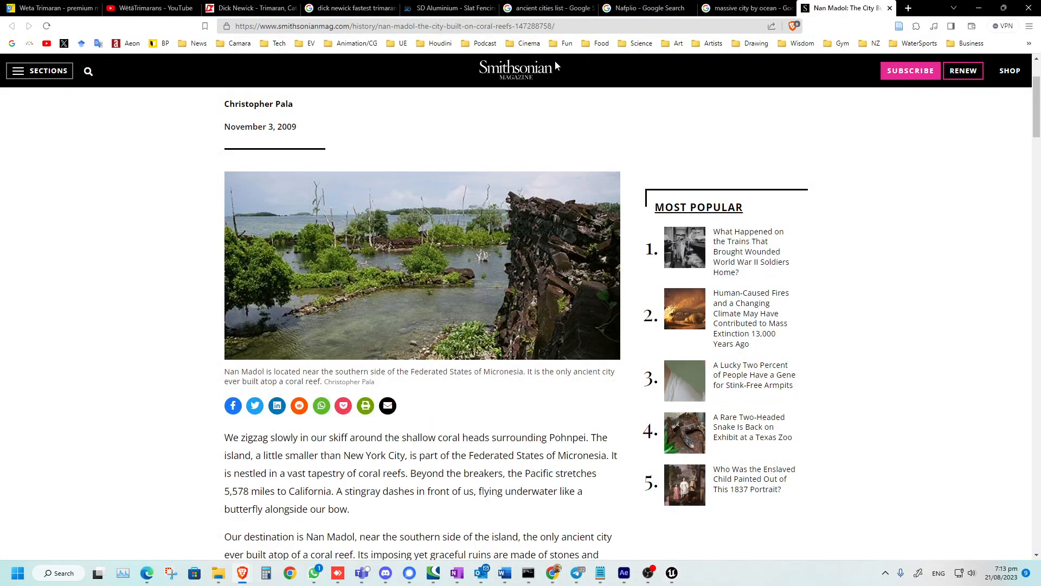
click(908, 8)
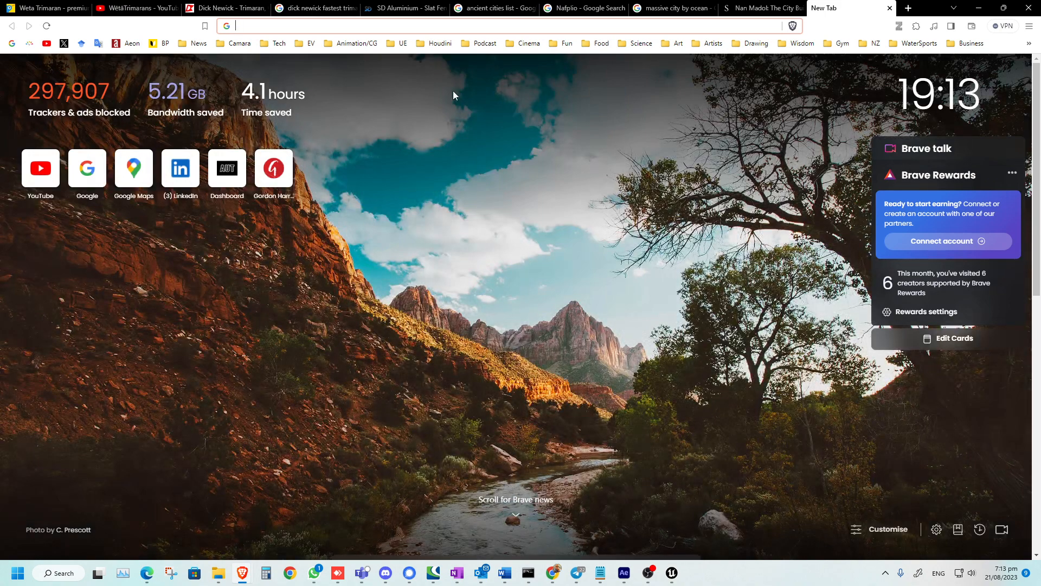
text(iph)
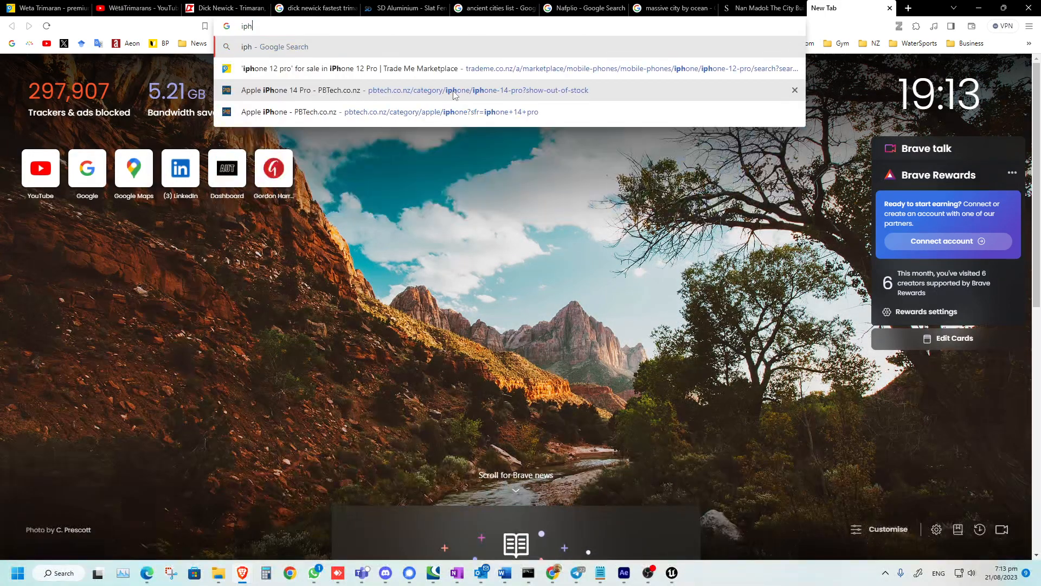
text(one 12)
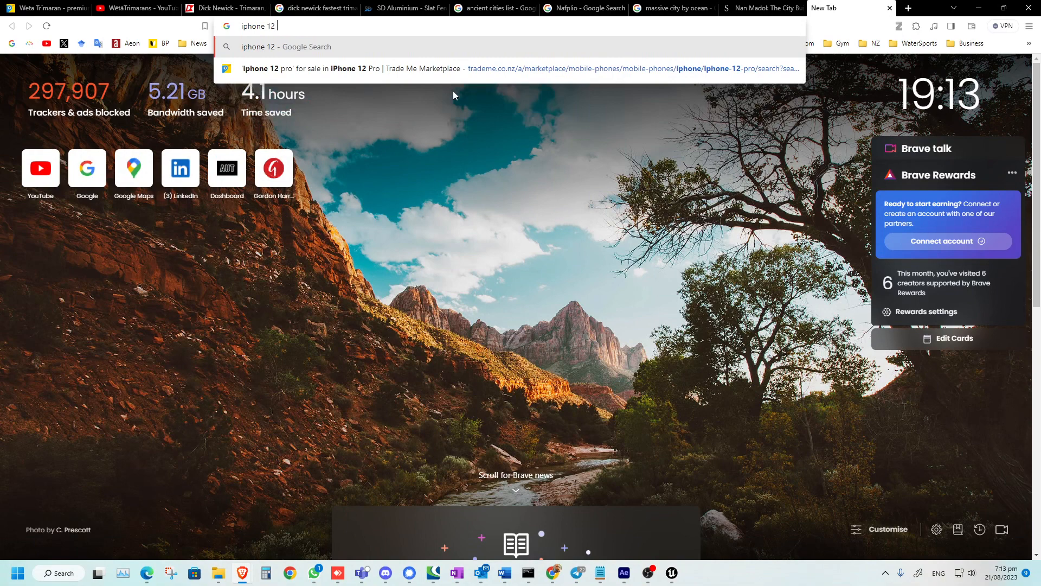
text( wide )
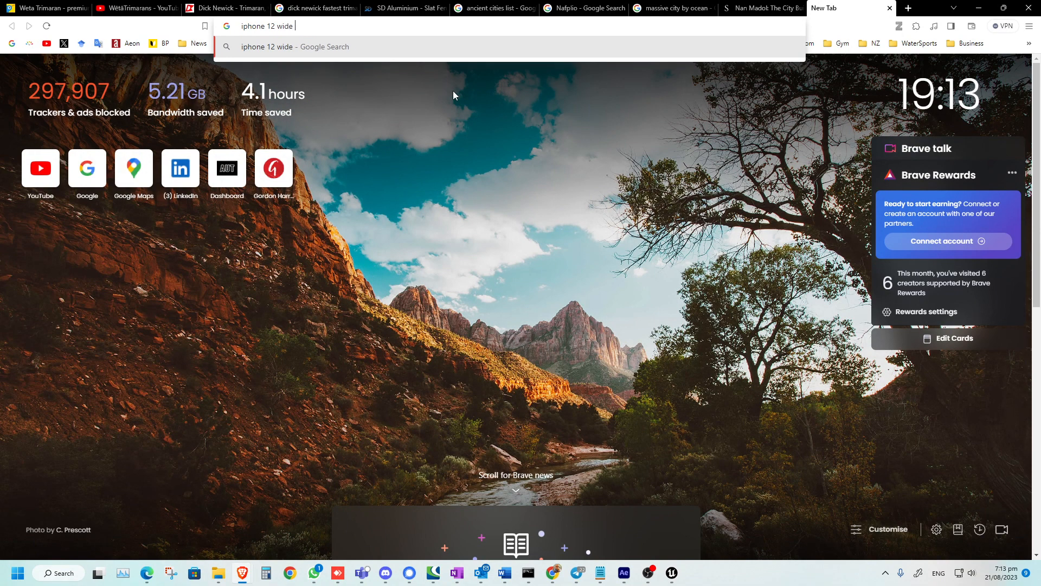
text(camera focal length)
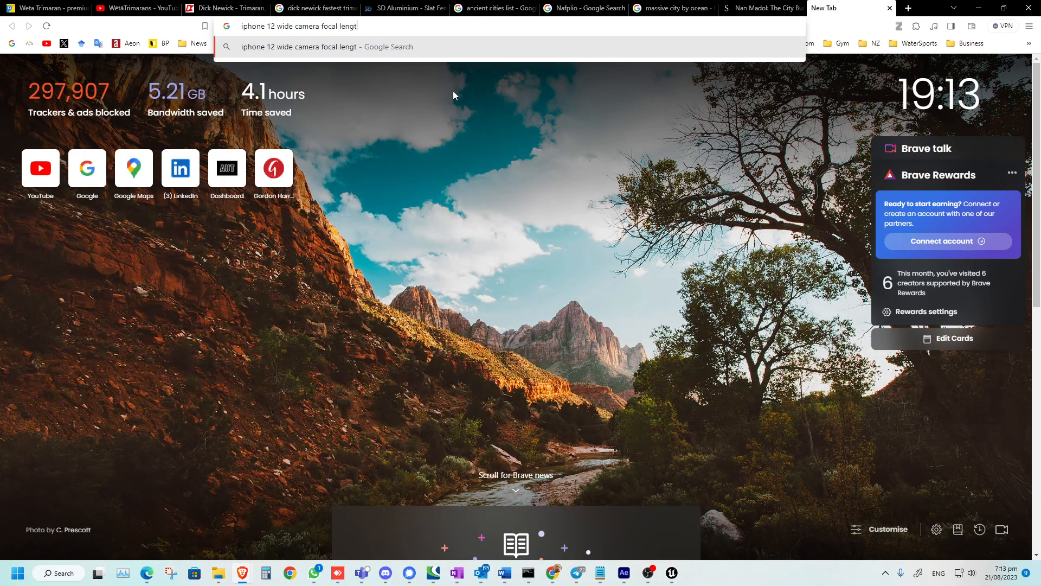
key(Return)
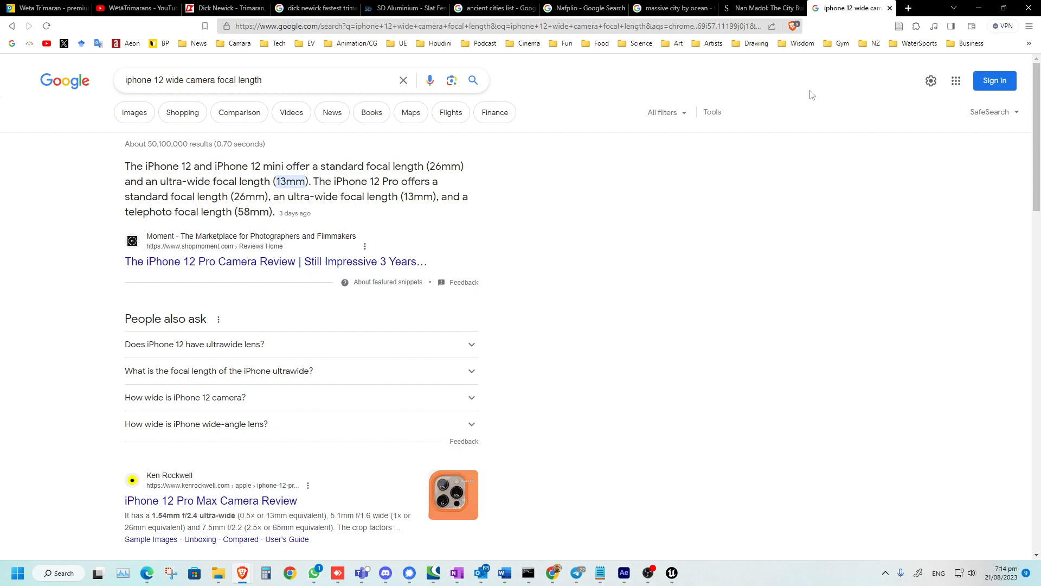
Switch back to Unreal Editor and set the 3D_Tracker_Camera's current focal length to 13
key(alt+Tab)
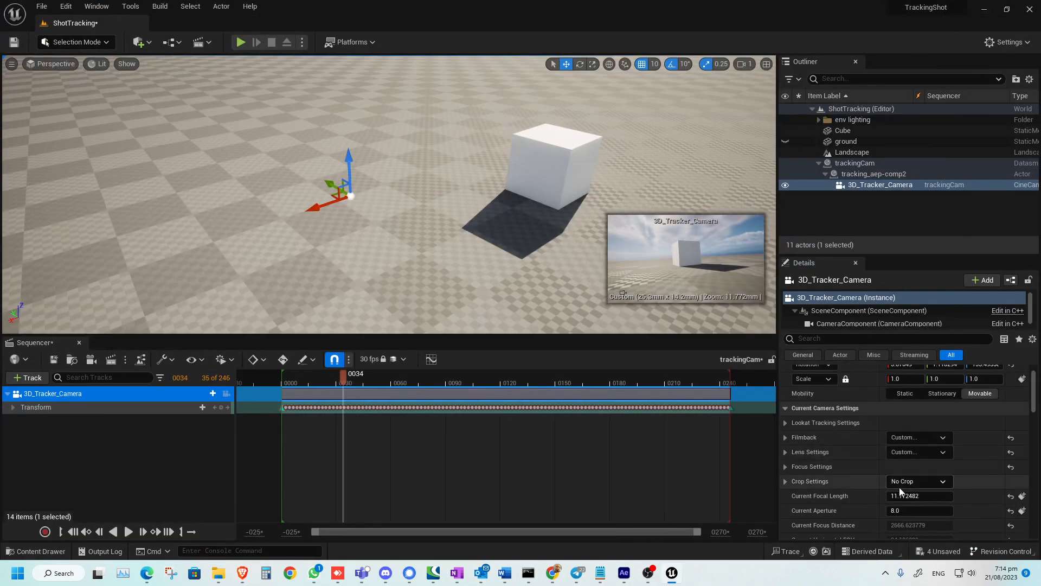
click(915, 495)
text(1)
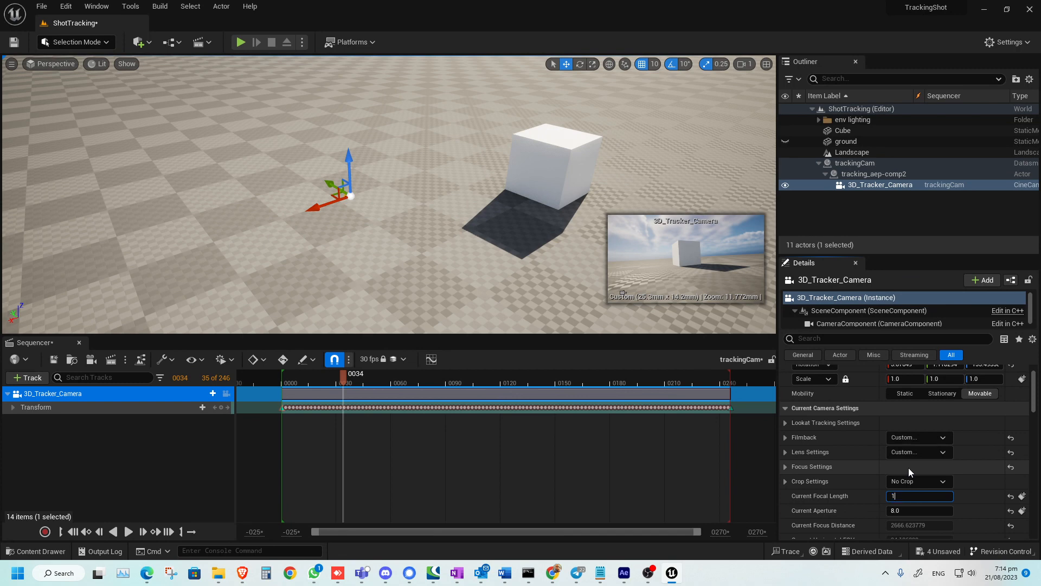
text(3)
key(Return)
Scrub the sequence back to frame 3 and save the trackingCam sequence
drag(347, 374, 297, 373)
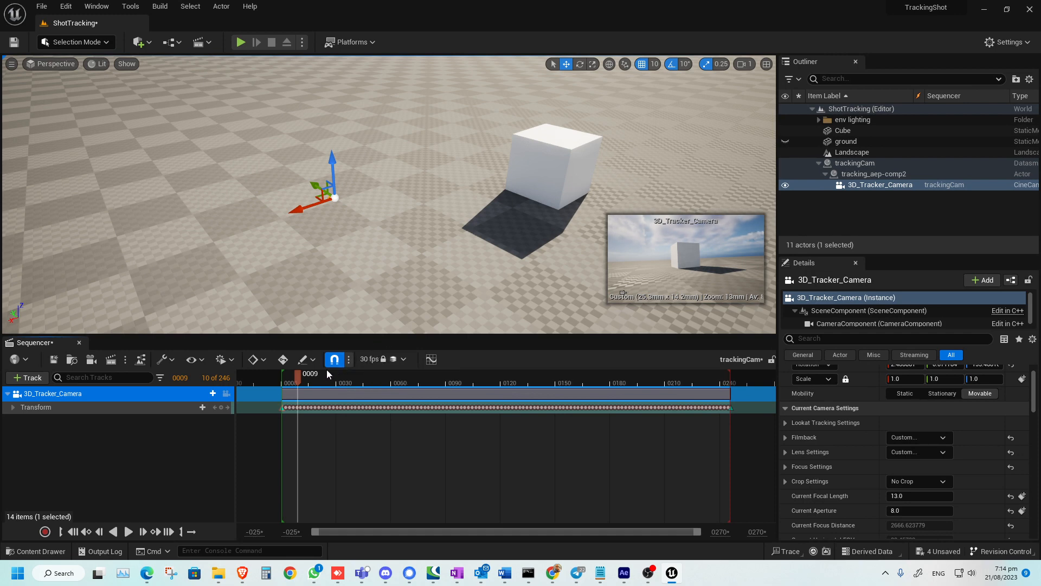
drag(296, 381, 287, 380)
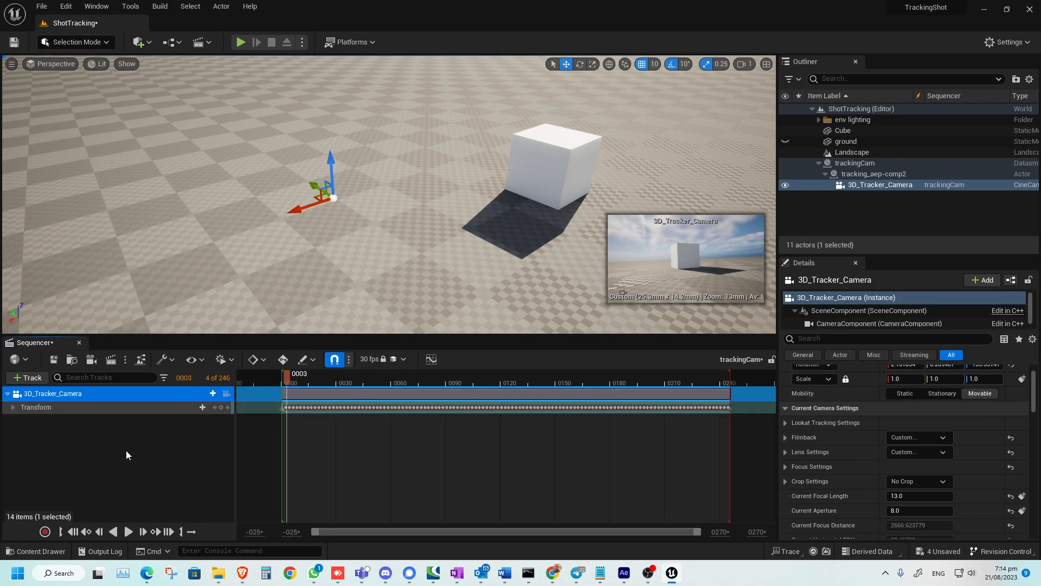
key(ctrl+s)
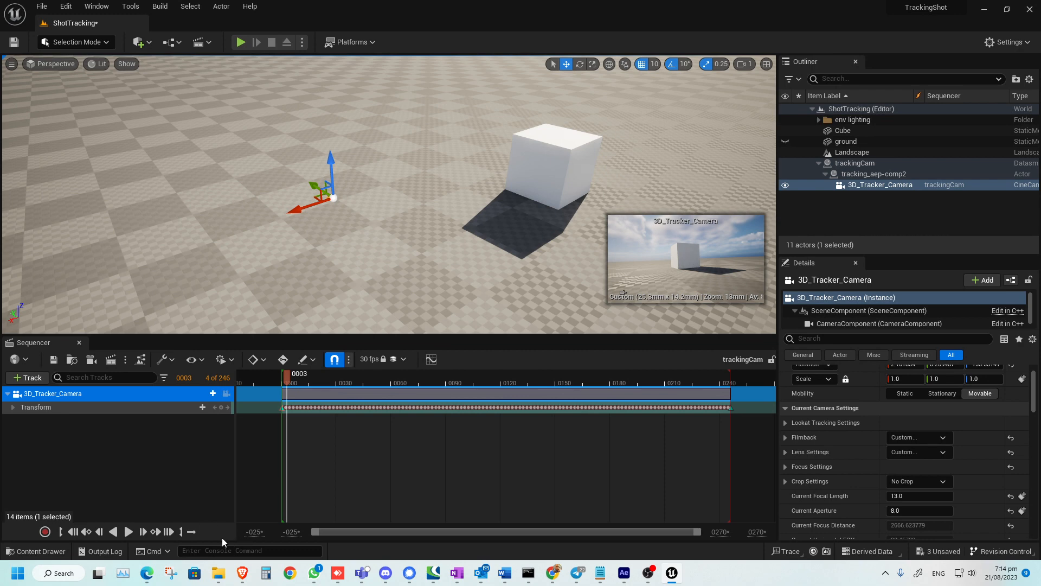
Create a folder named GS in the project's Content folder and open it
click(46, 551)
click(220, 364)
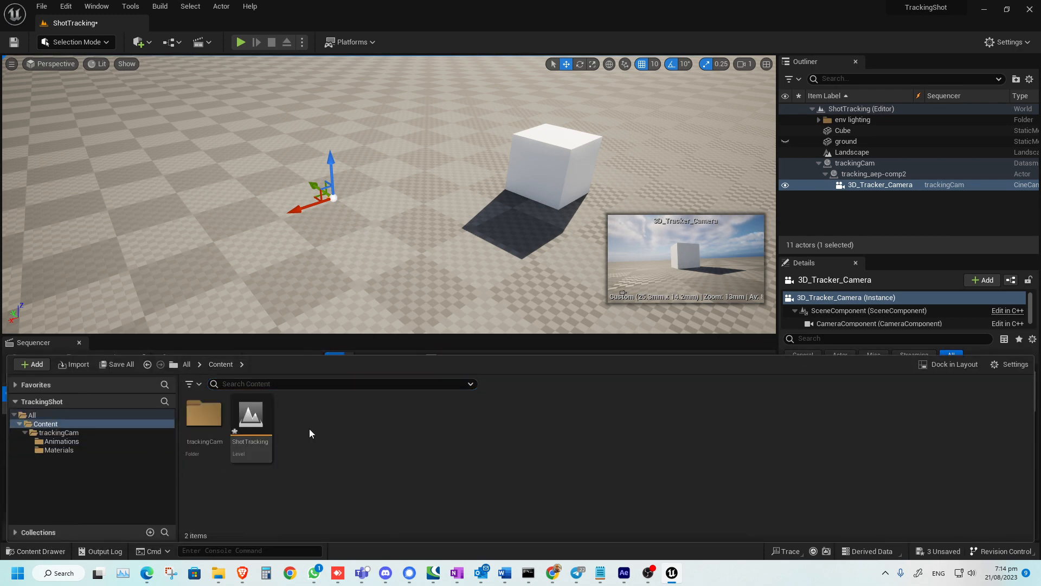
right_click(322, 432)
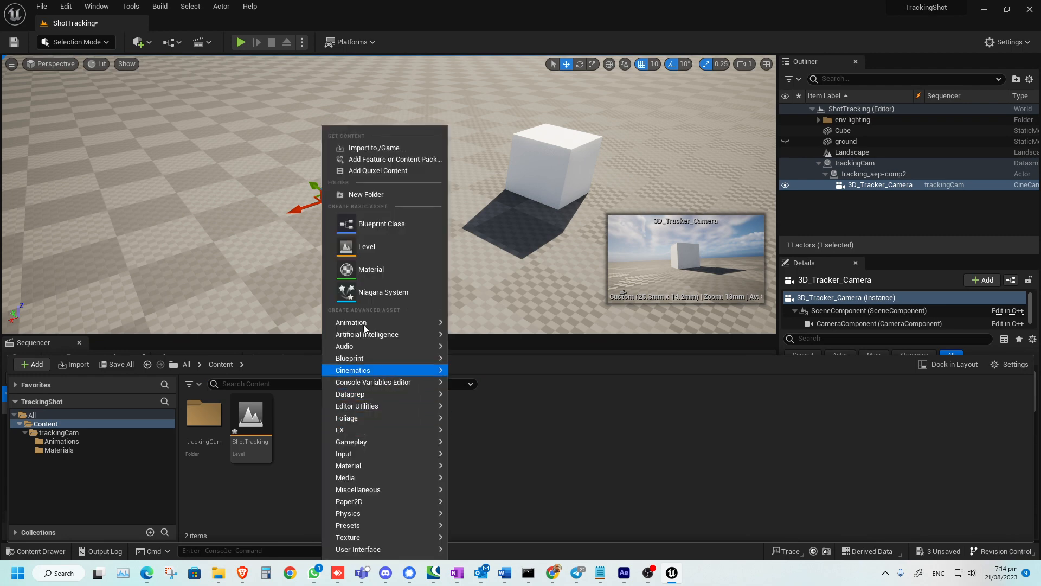
click(374, 194)
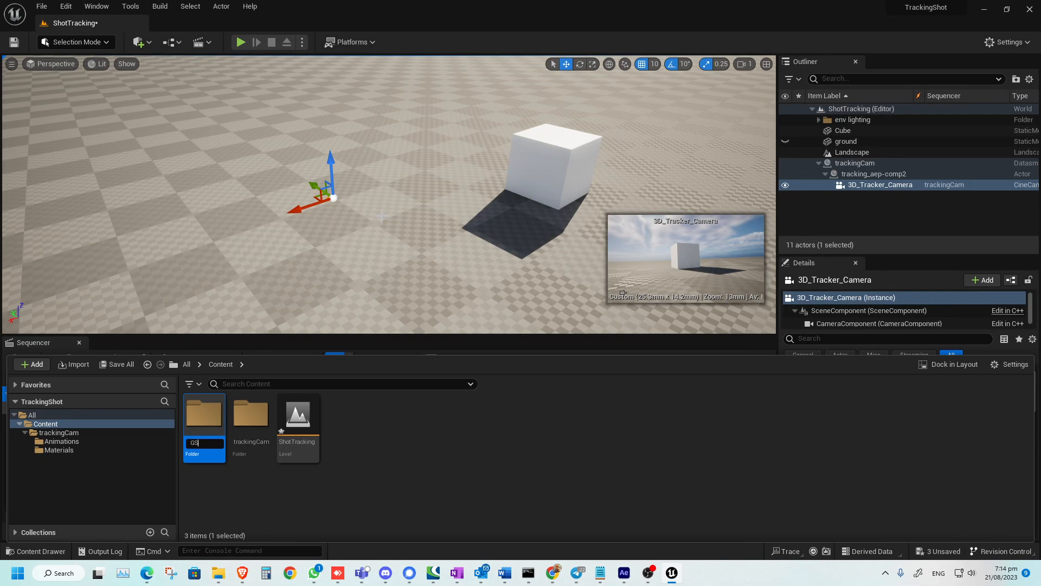
key(Return)
key(Return)
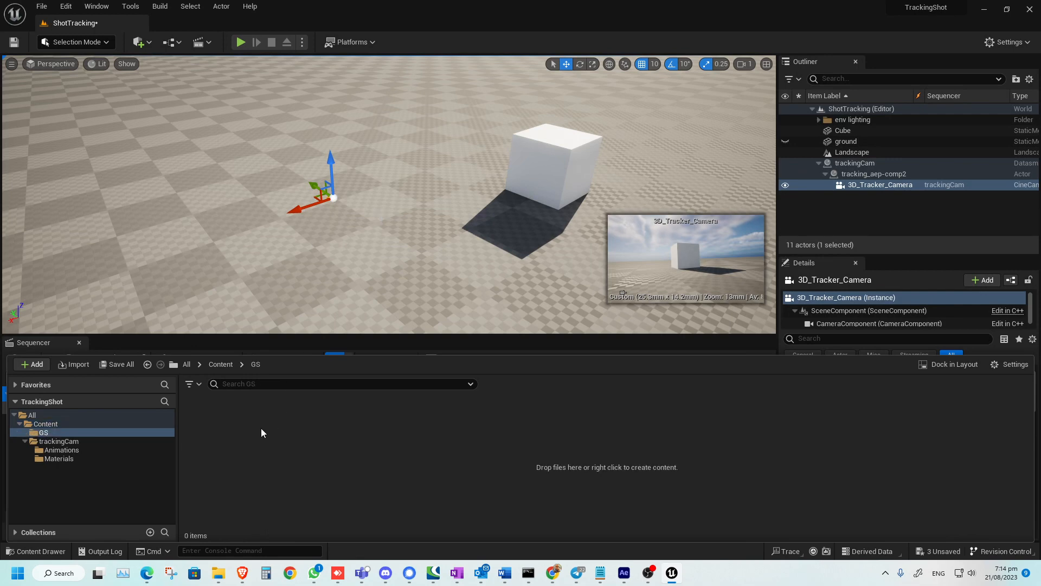
Create an Img Media Source asset in the GS folder and name it Keyed
right_click(255, 425)
mouse_move(329, 409)
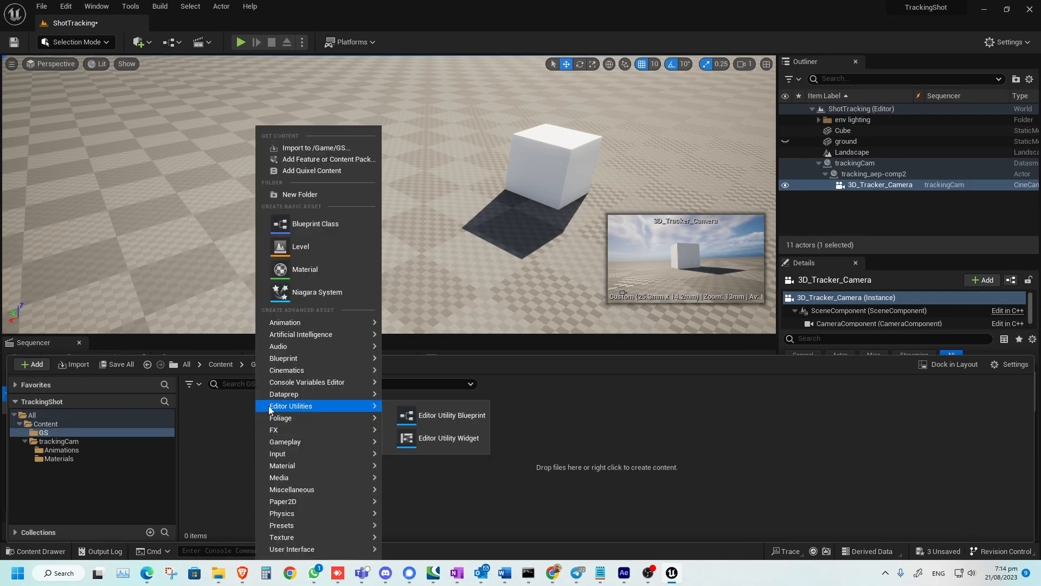
mouse_move(346, 477)
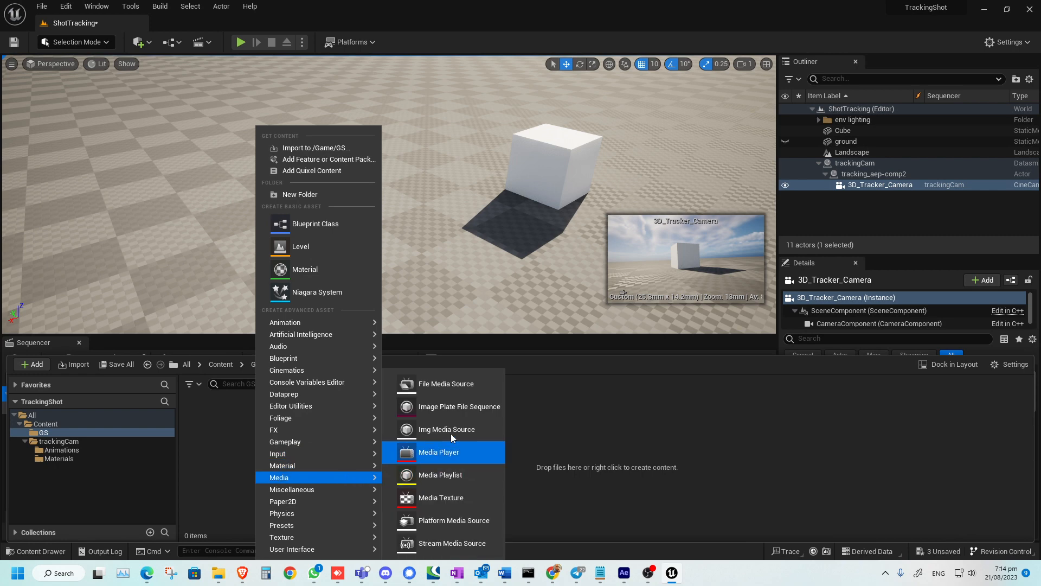
click(467, 429)
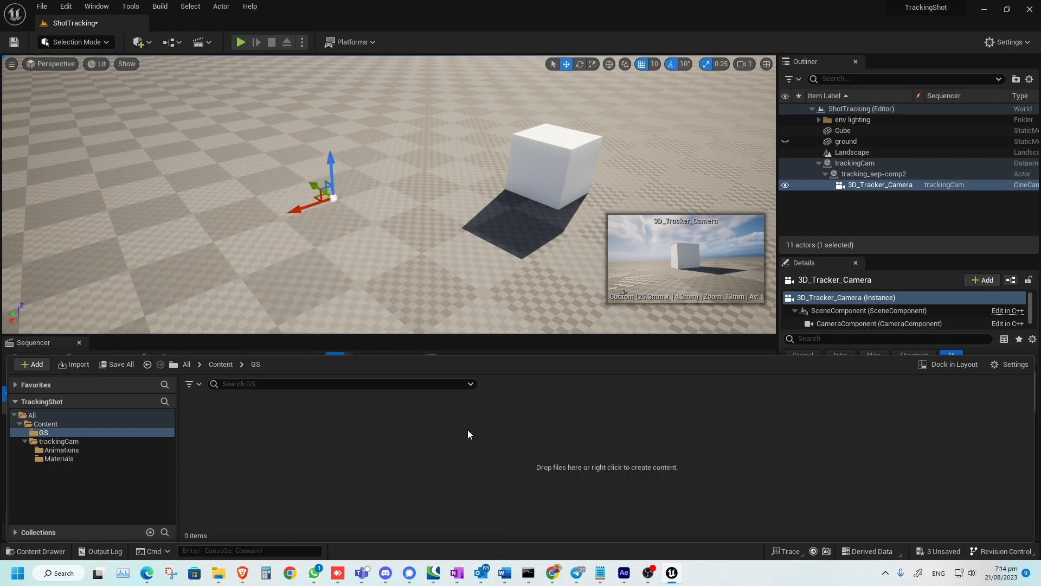
key(Return)
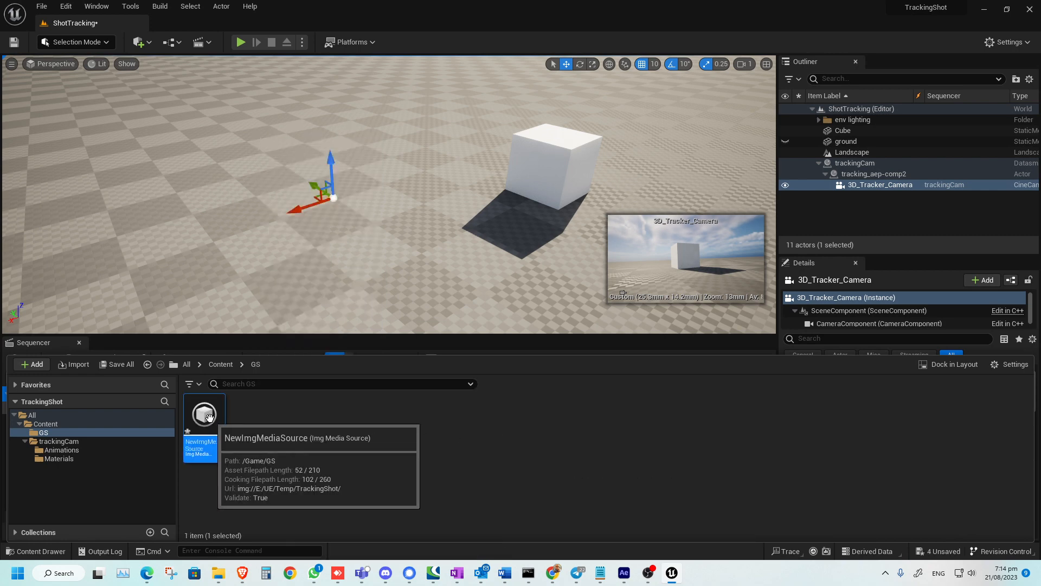
click(204, 442)
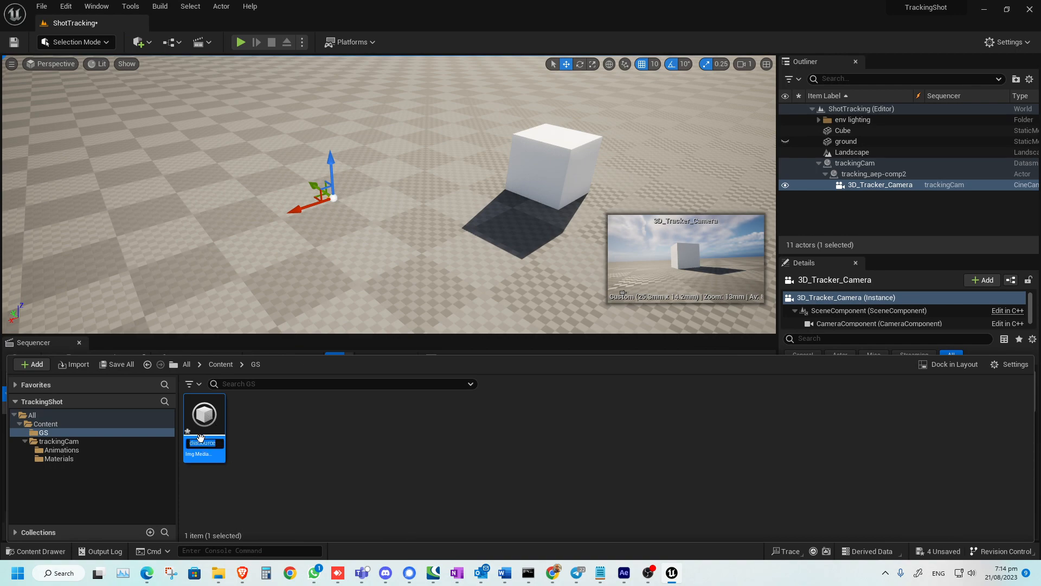
text(Keyed)
key(Return)
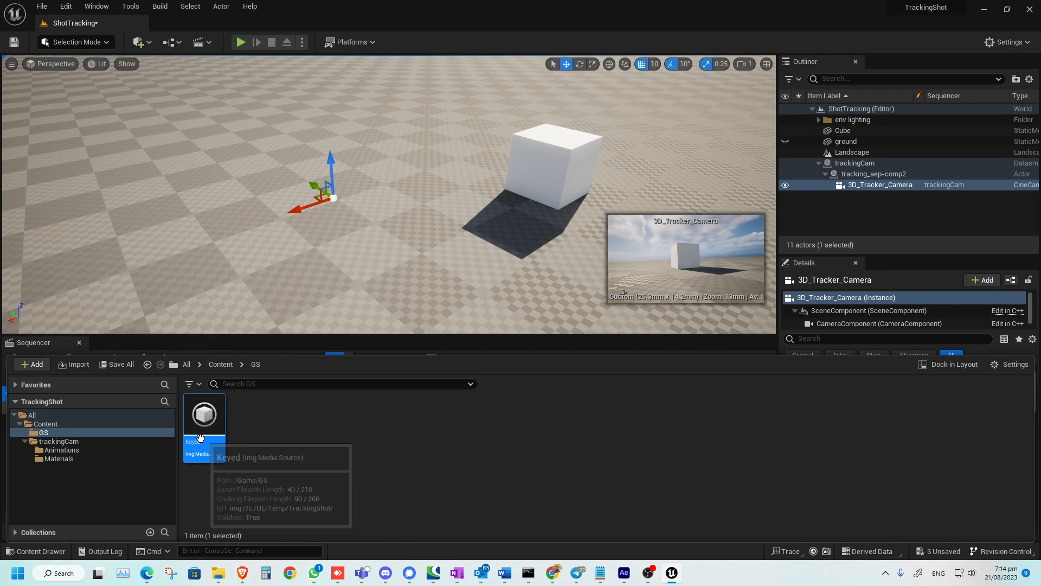
Set the Keyed media source's sequence path to the EXR frames in Downloads/tracking/comp2 and close its editor
double_click(220, 408)
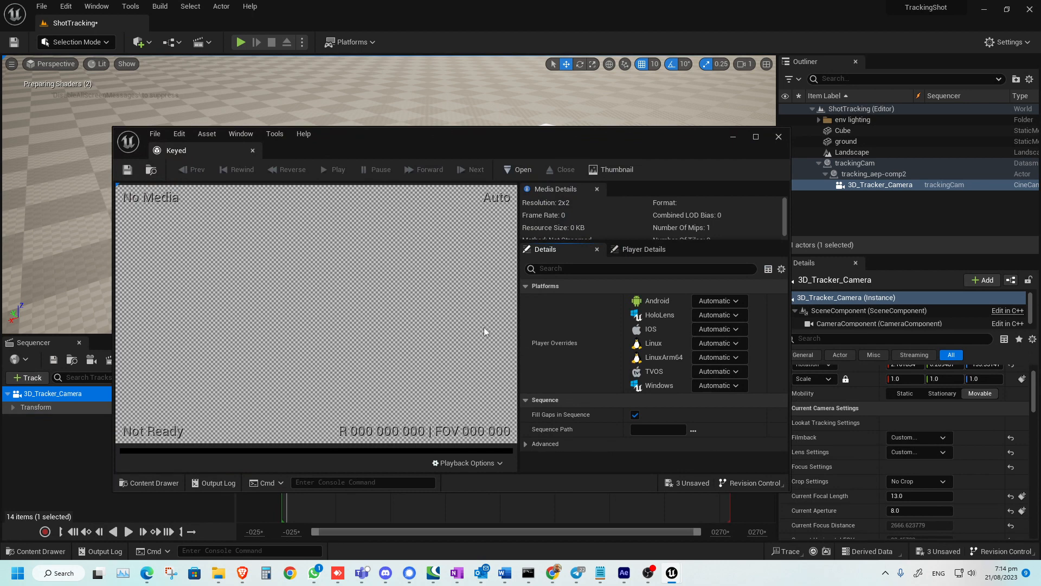
click(693, 430)
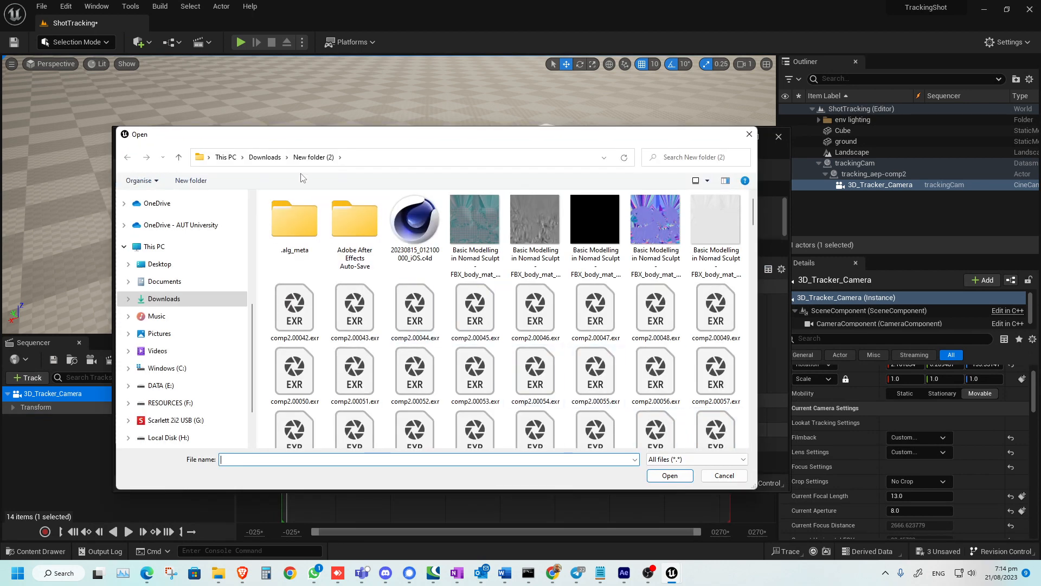
click(264, 157)
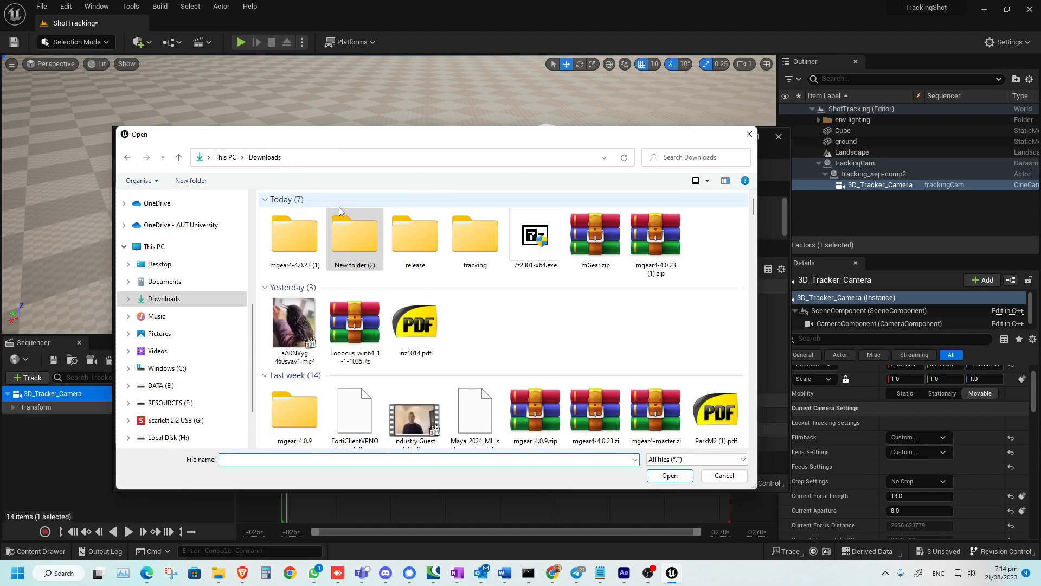
double_click(450, 241)
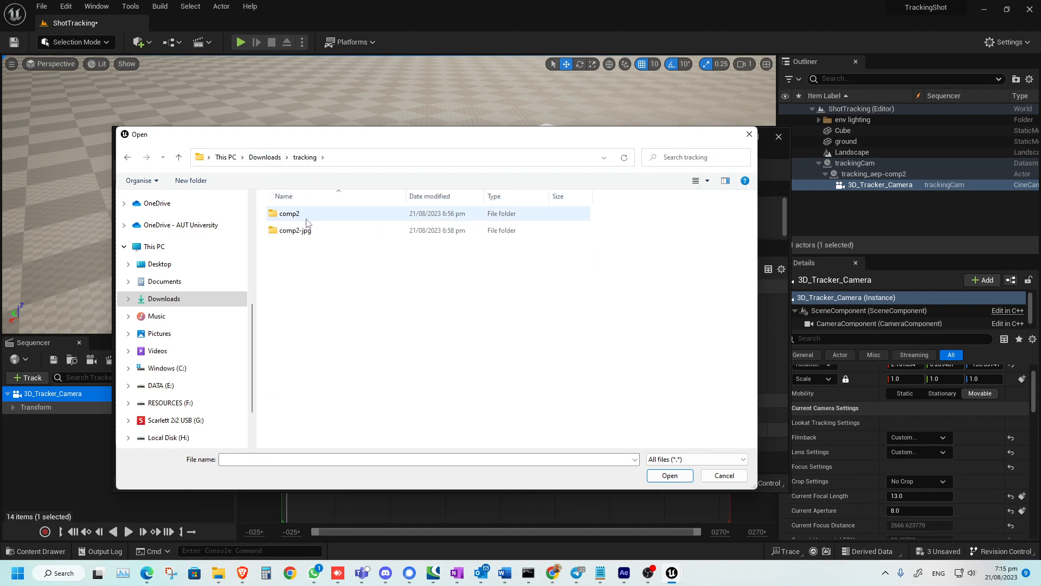
click(310, 217)
double_click(310, 217)
double_click(309, 224)
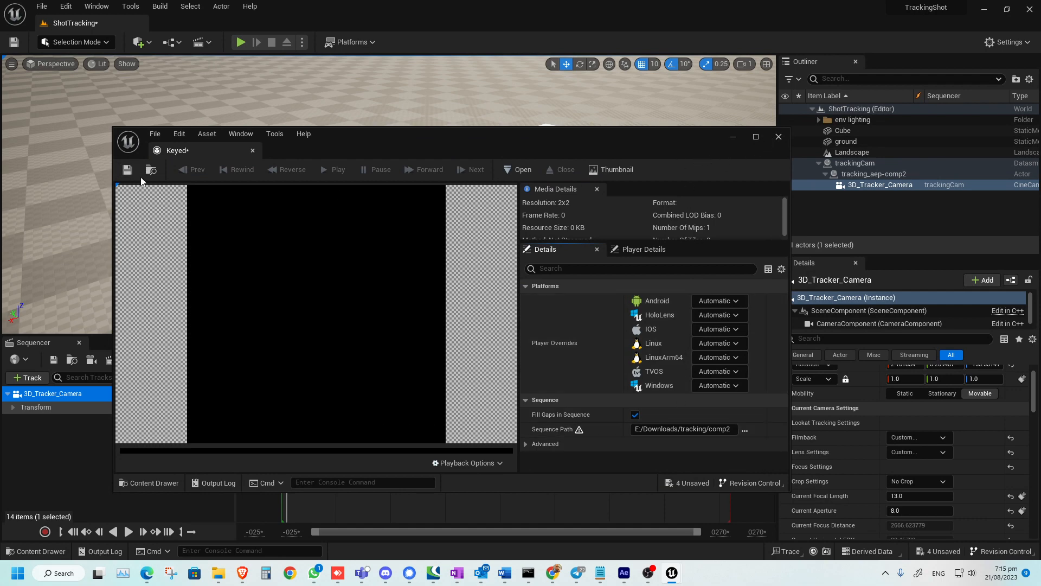
click(778, 136)
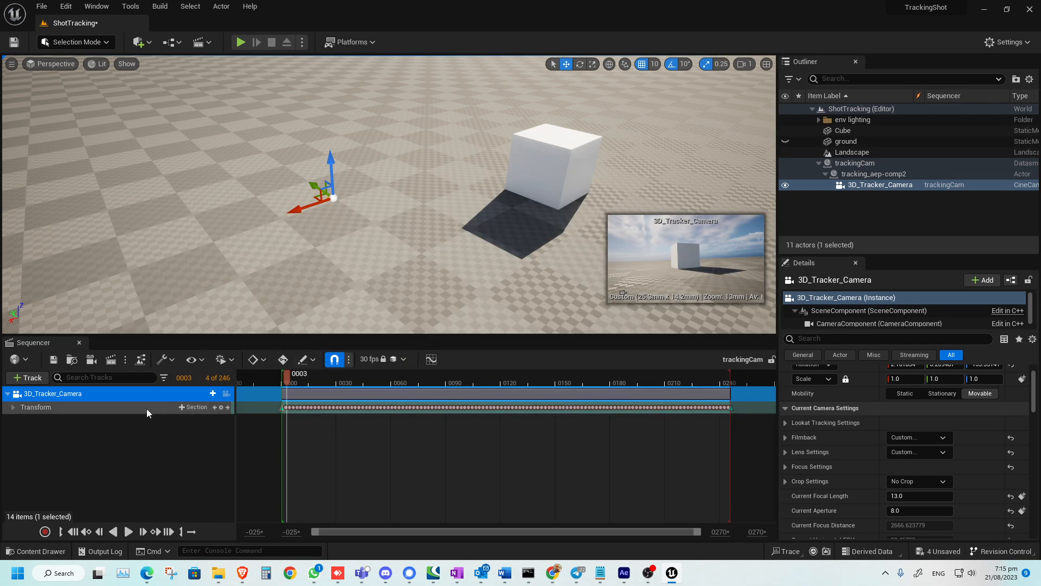
Rename the Keyed media source in the GS folder as EXR
click(39, 551)
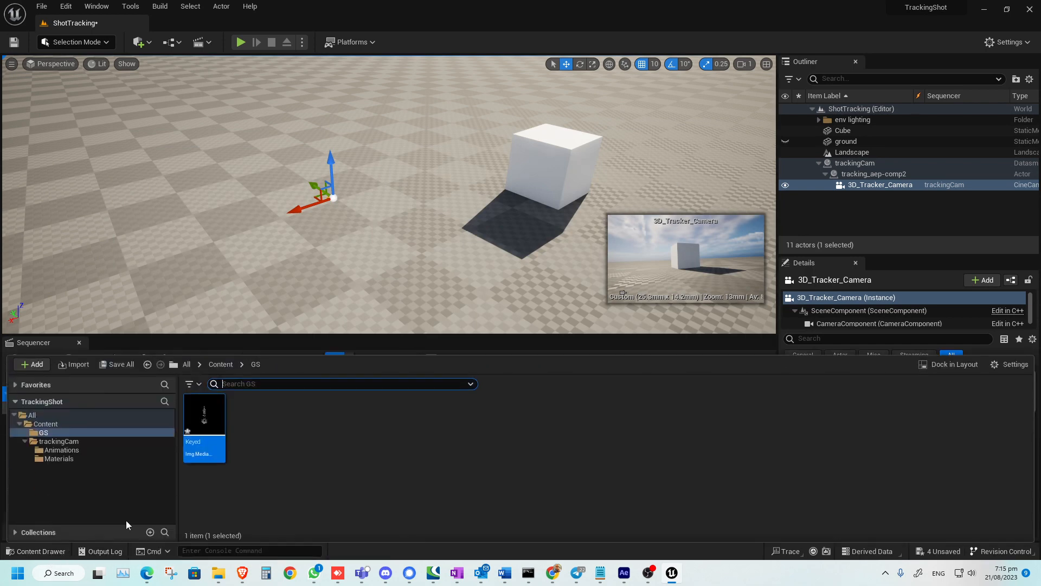
click(197, 443)
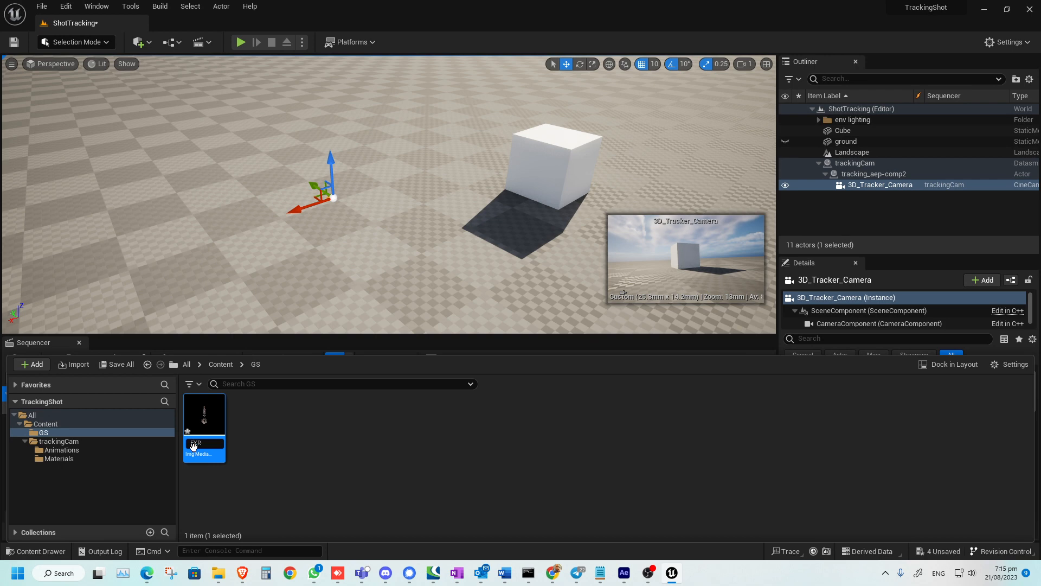
text(EXR)
key(Return)
Duplicate the EXR media source and rename the copy JPG
key(ctrl+d)
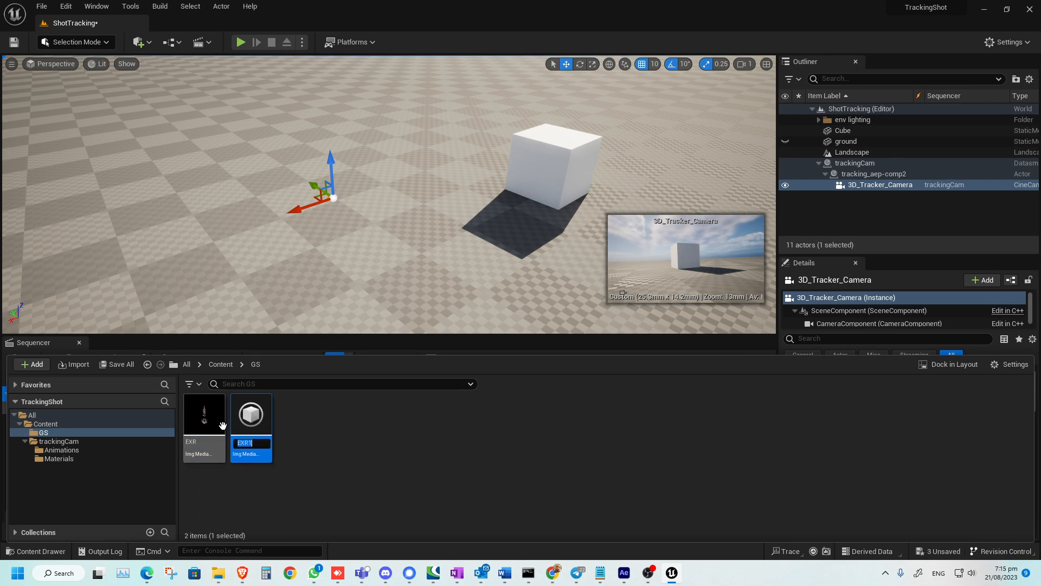
double_click(259, 426)
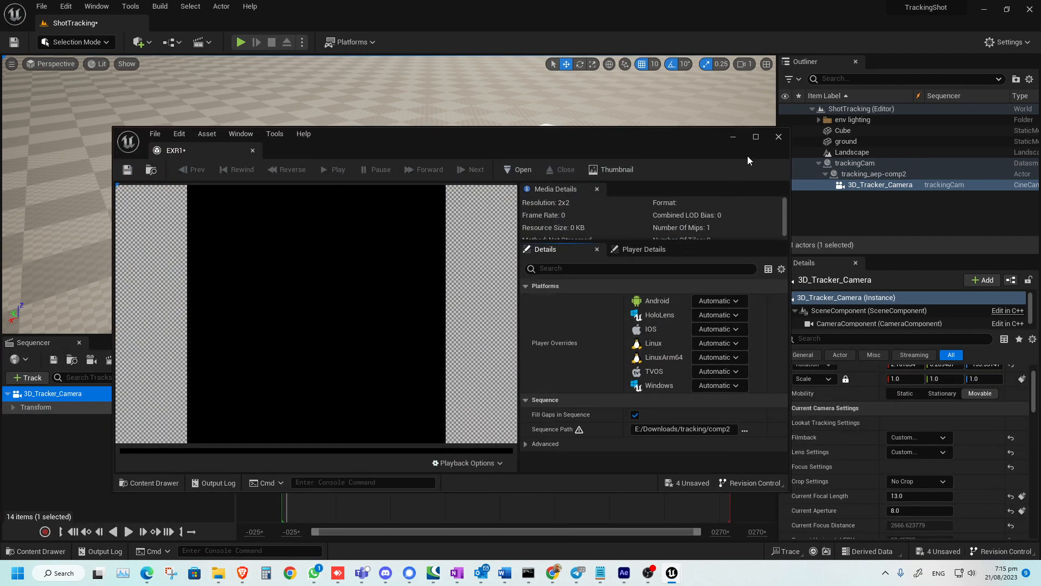
click(778, 137)
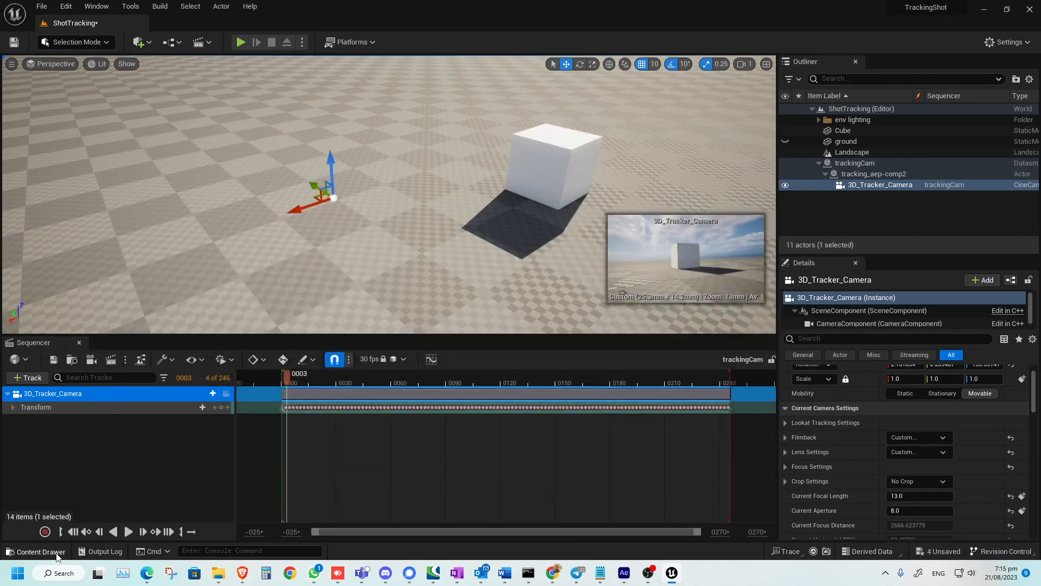
click(36, 550)
click(252, 442)
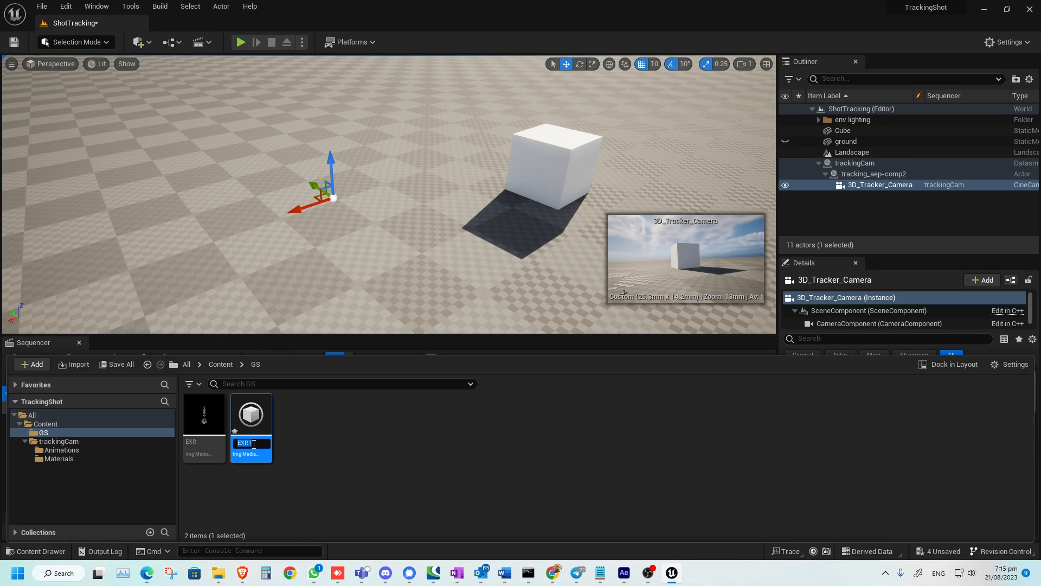
key(Return)
Set the JPG media source's sequence path to the frames in Downloads/tracking/comp2-jpg and close its editor
double_click(254, 414)
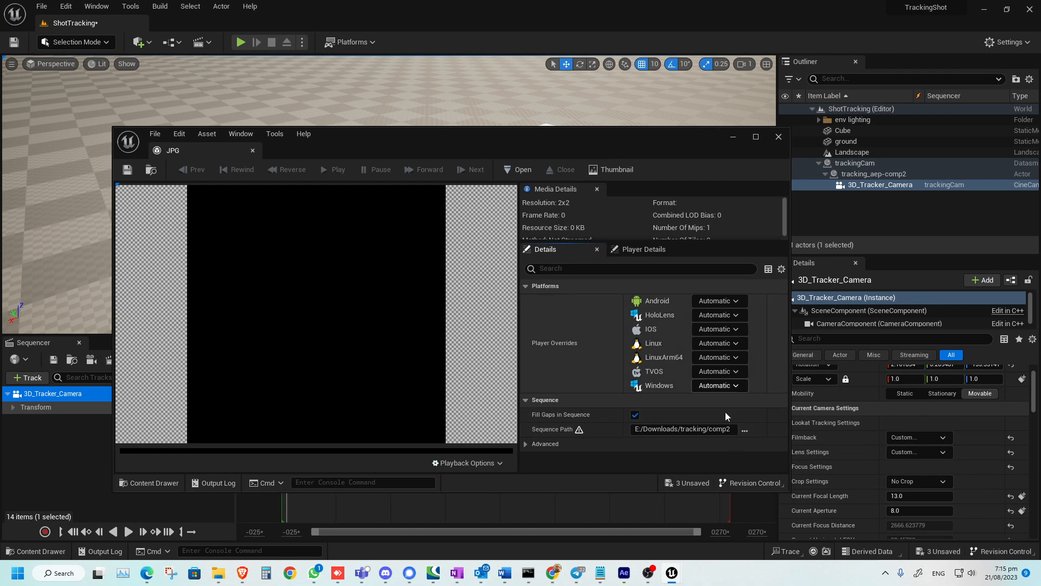
click(743, 431)
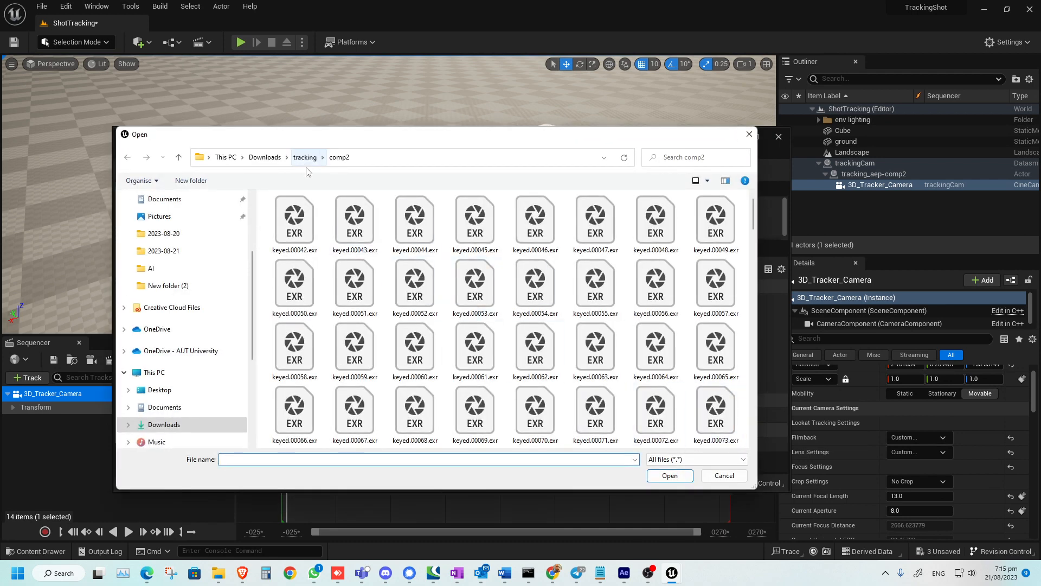
click(305, 158)
click(312, 230)
double_click(312, 230)
double_click(302, 231)
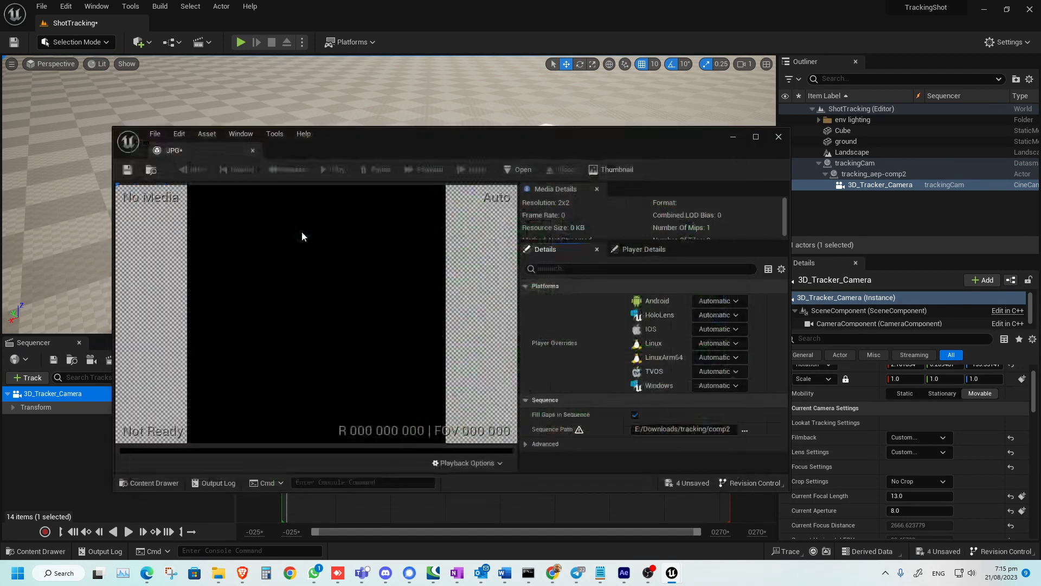
click(779, 136)
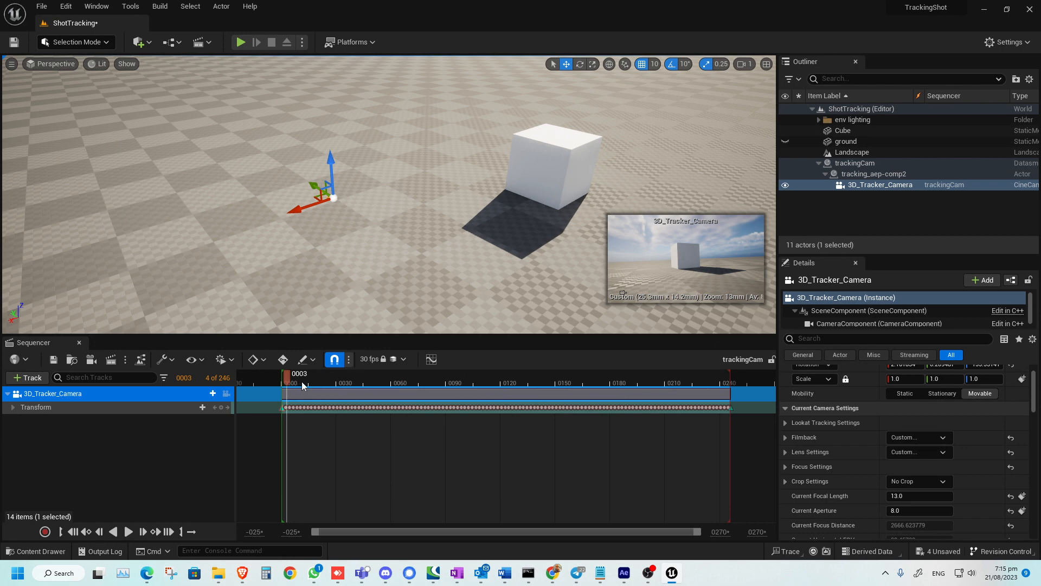
Return the trackingCam sequence to frame 0 and save the level
click(73, 532)
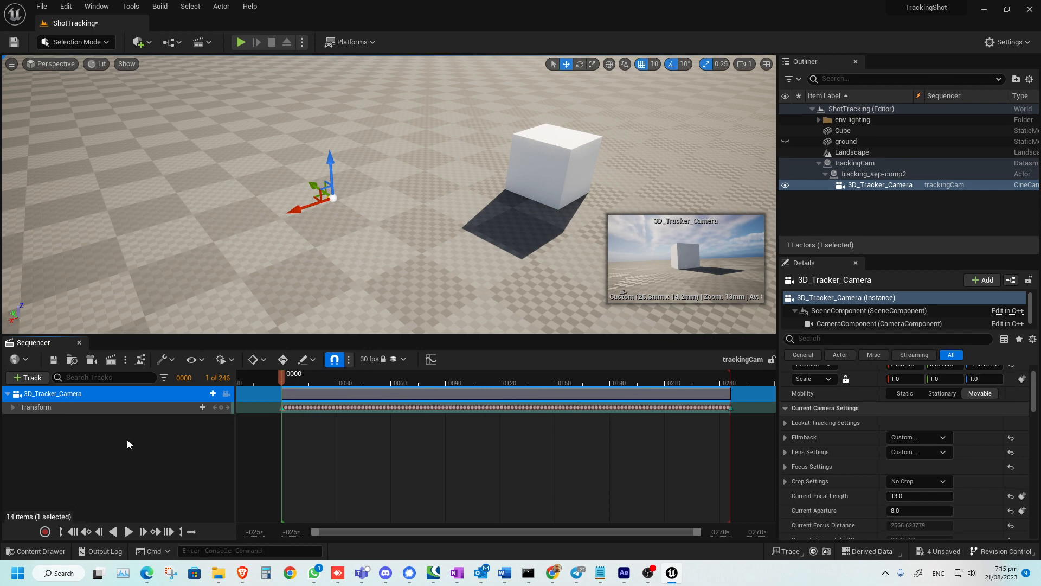
key(ctrl+s)
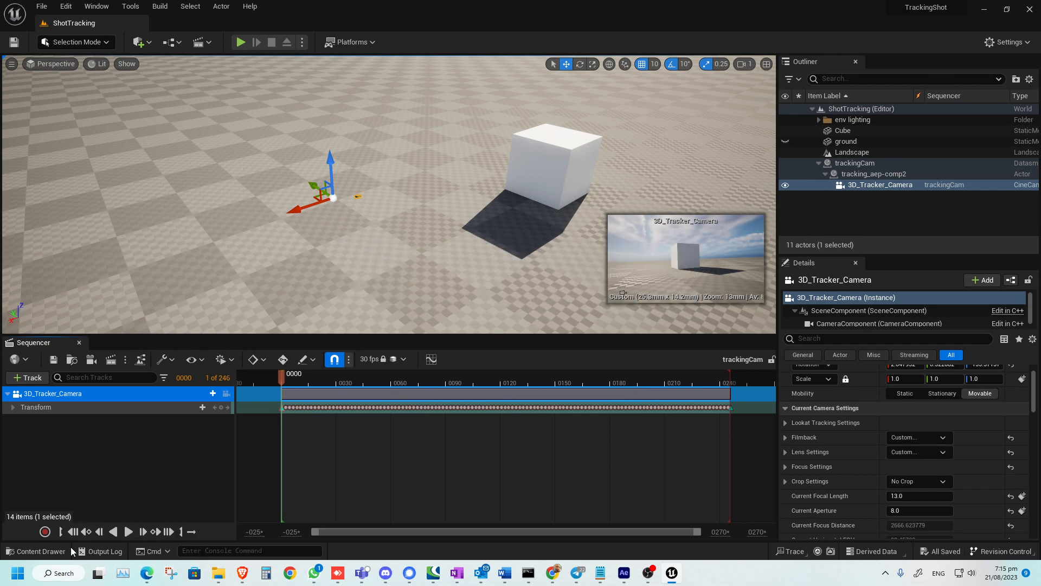
Place the JPG media source in the level between the tracked camera and the cube, and raise the plate slightly above the landscape
click(38, 551)
drag(260, 433, 415, 211)
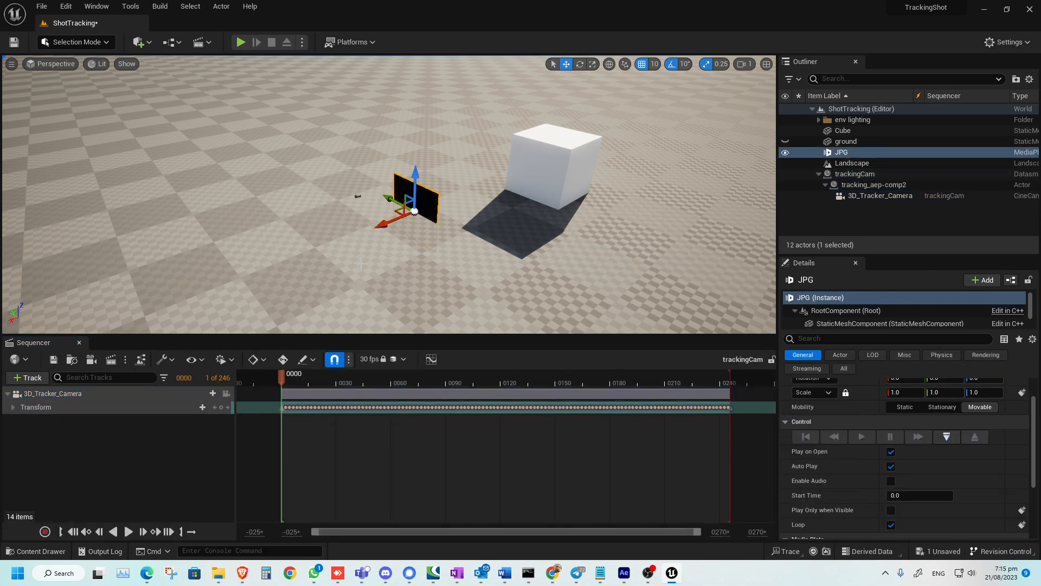
drag(419, 175, 412, 151)
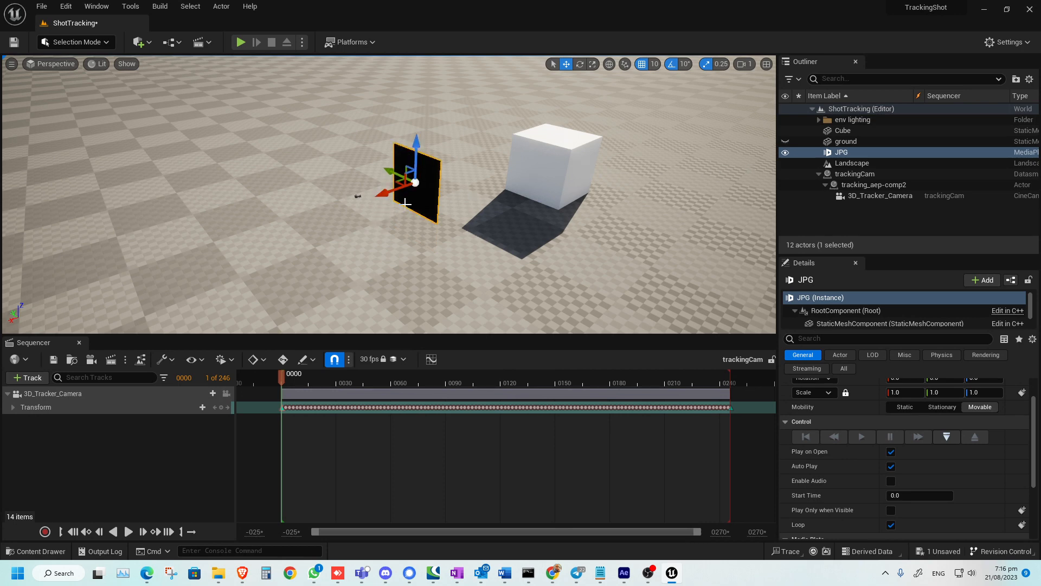
Add the JPG media plate to the trackingCam sequence with autoplay disabled, and scrub the sequence to preview its footage before returning to frame 0
drag(846, 153, 57, 460)
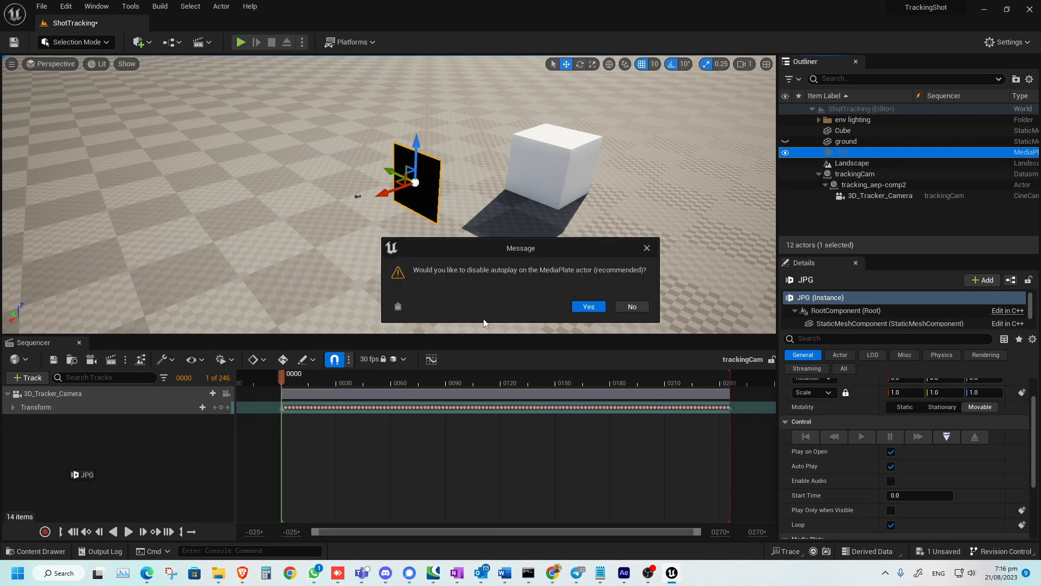
click(586, 305)
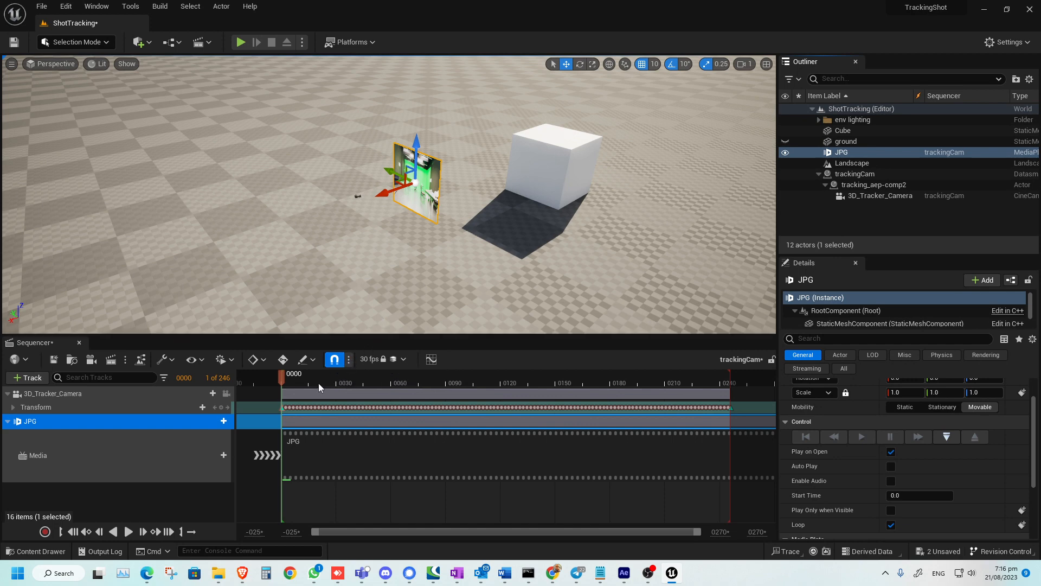
drag(318, 383, 374, 393)
mouse_move(285, 206)
alt+mouse_down()
mouse_move(351, 191)
mouse_move(294, 191)
alt+mouse_up()
scroll(331, 188, up, 6)
click(73, 531)
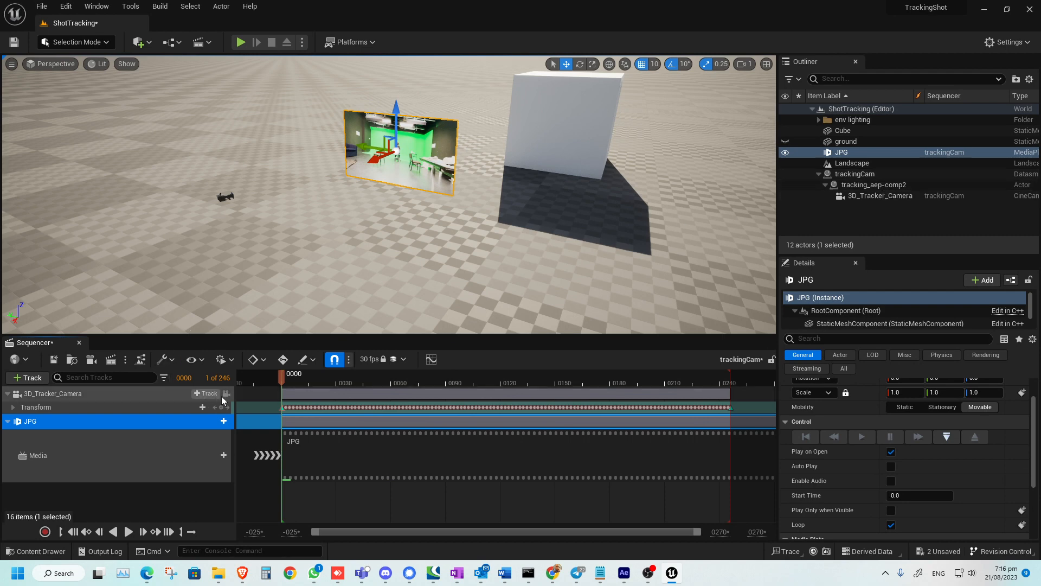
Looking through 3D_Tracker_Camera, turn the JPG plate about its vertical axis to face the camera and move it closer
click(225, 393)
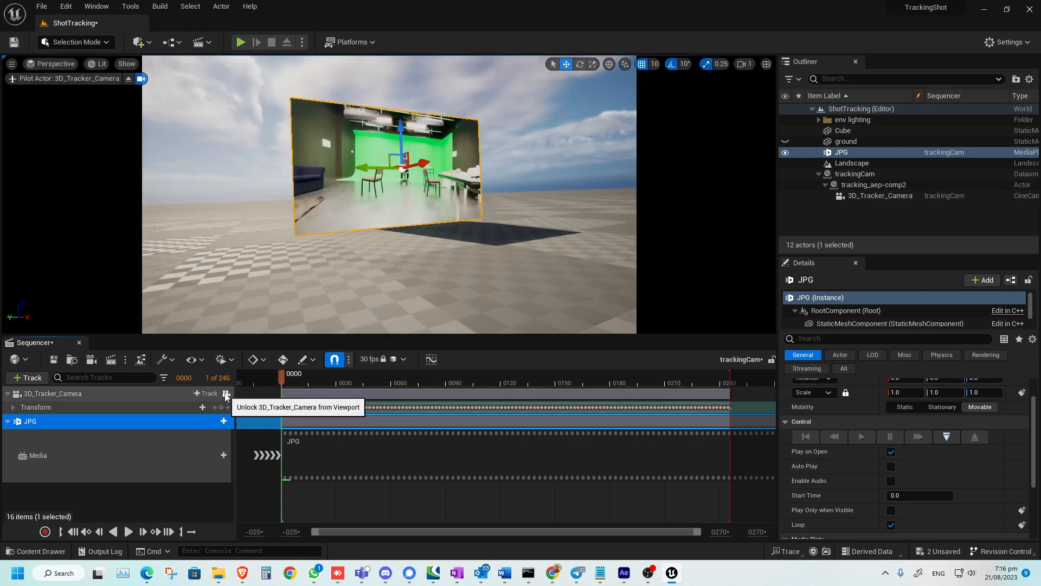
key(e)
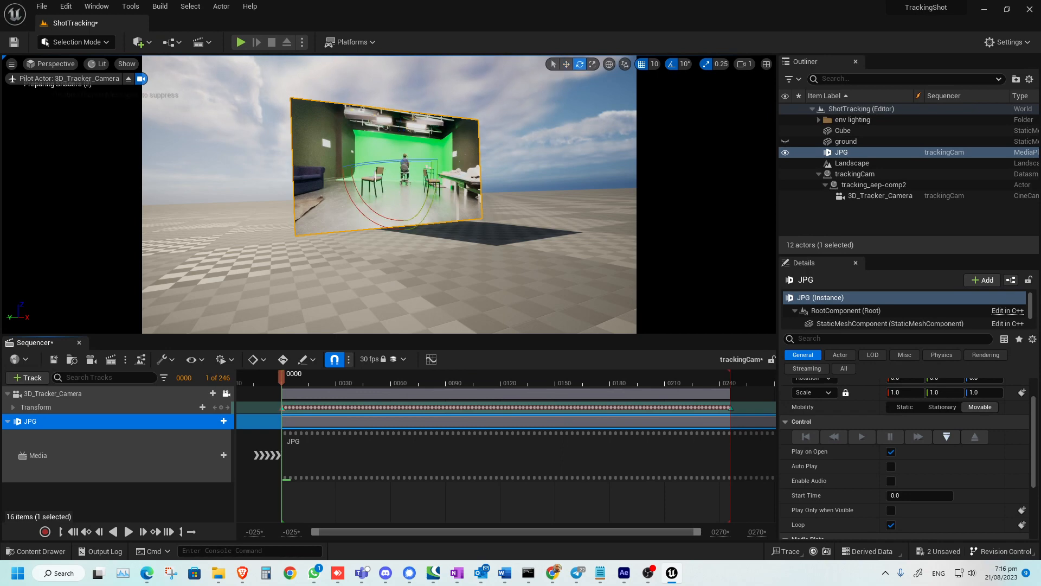
drag(350, 163, 336, 164)
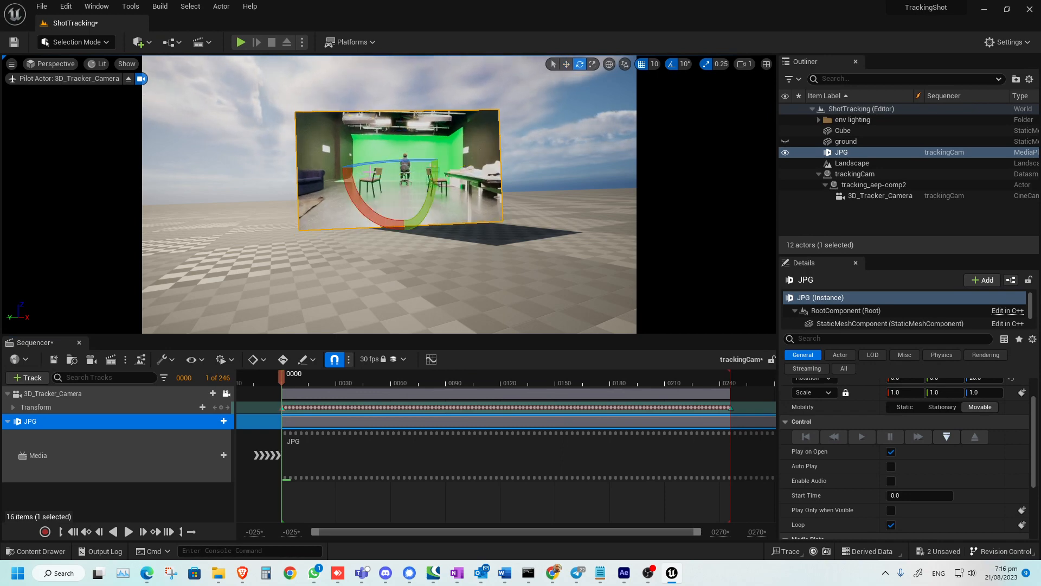
key(w)
drag(426, 162, 574, 158)
drag(483, 143, 416, 144)
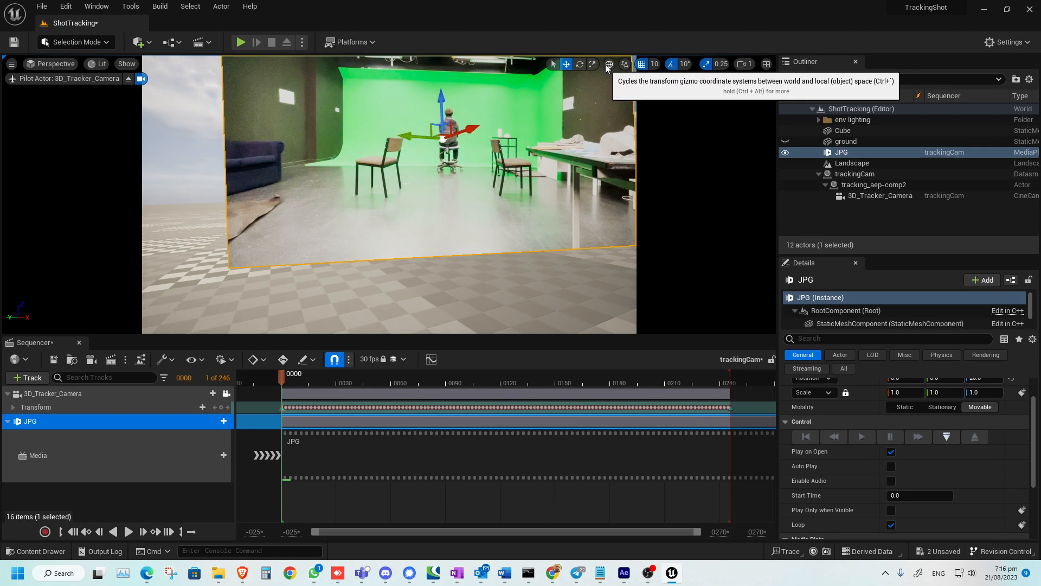
Try a different rotation of the JPG plate about its vertical axis, and turn it back
key(e)
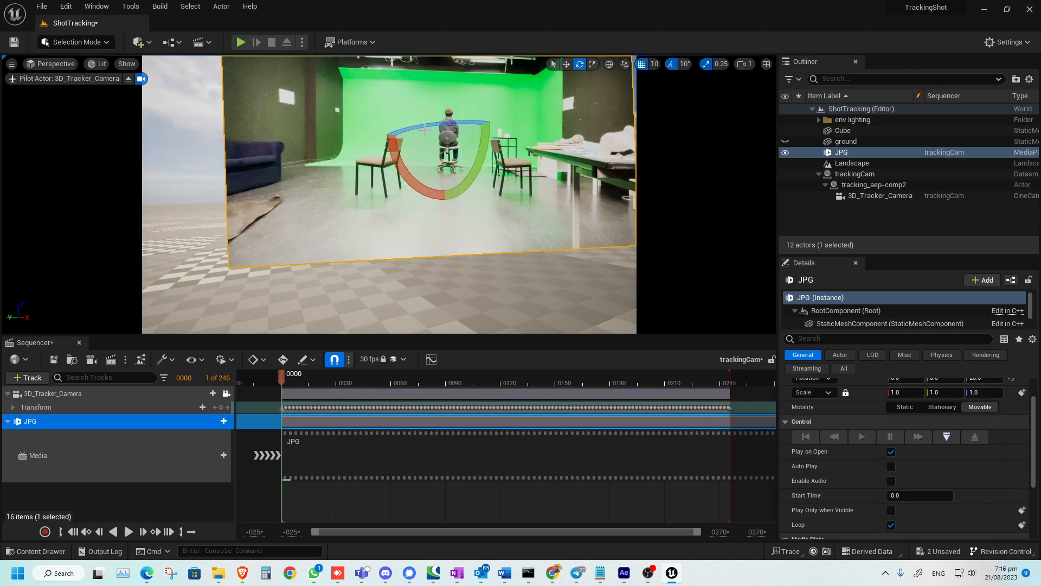
drag(472, 125, 512, 126)
key(w)
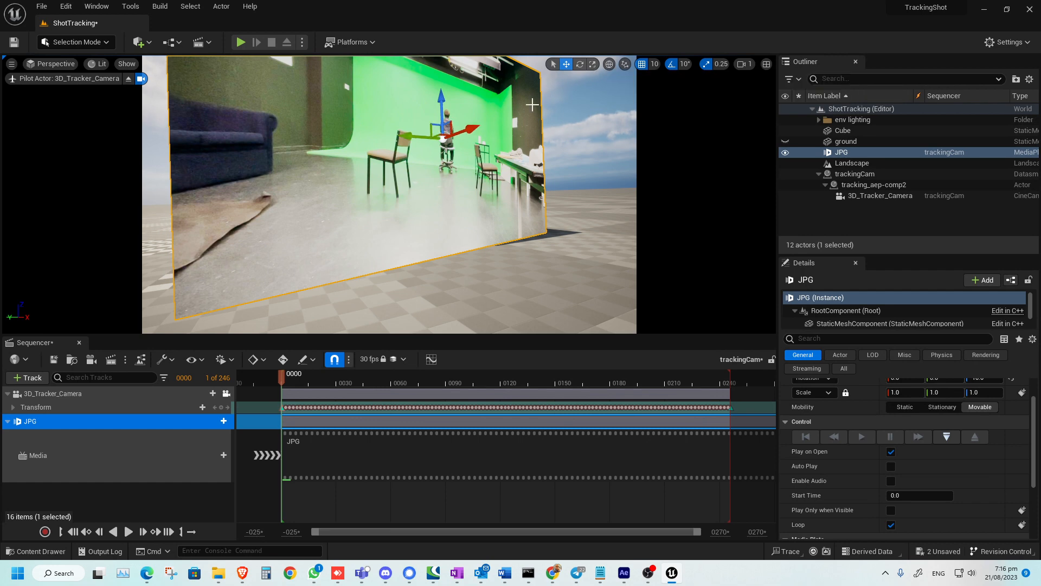
key(e)
drag(436, 149, 504, 149)
drag(381, 128, 379, 128)
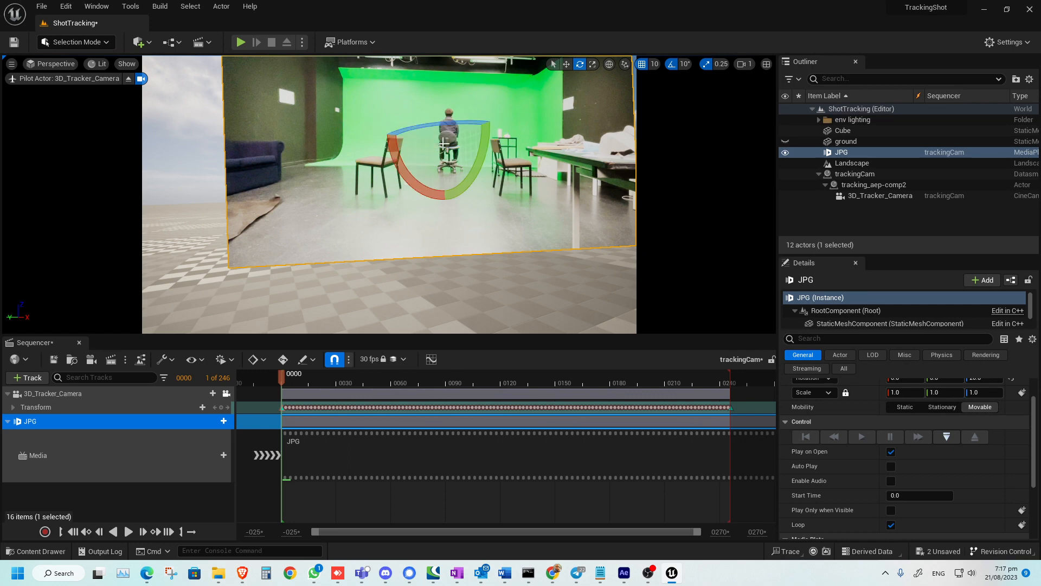
Shift the JPG plate sideways and lower it in the tracked camera's frame
key(w)
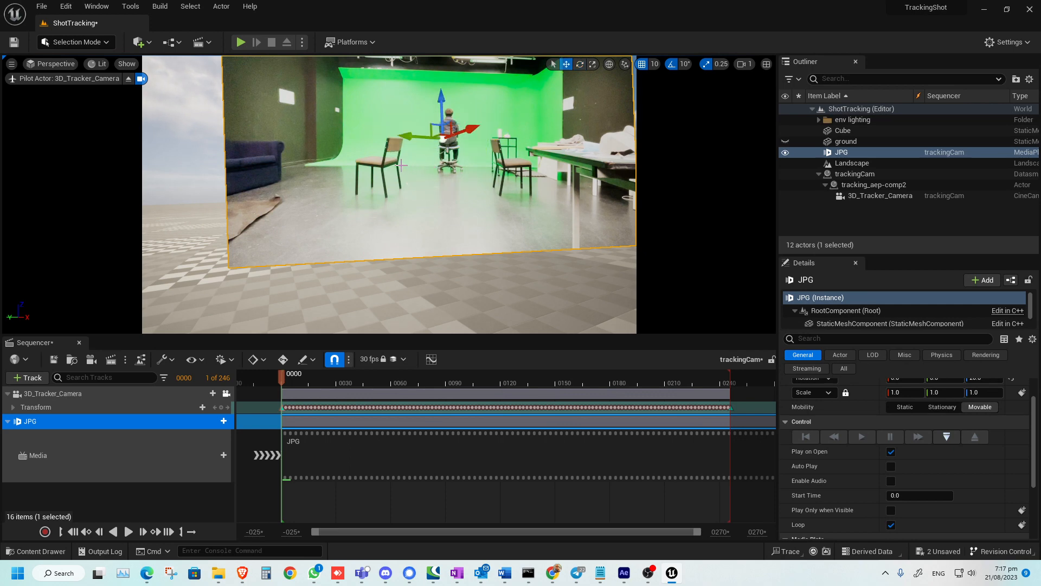
drag(411, 135, 385, 171)
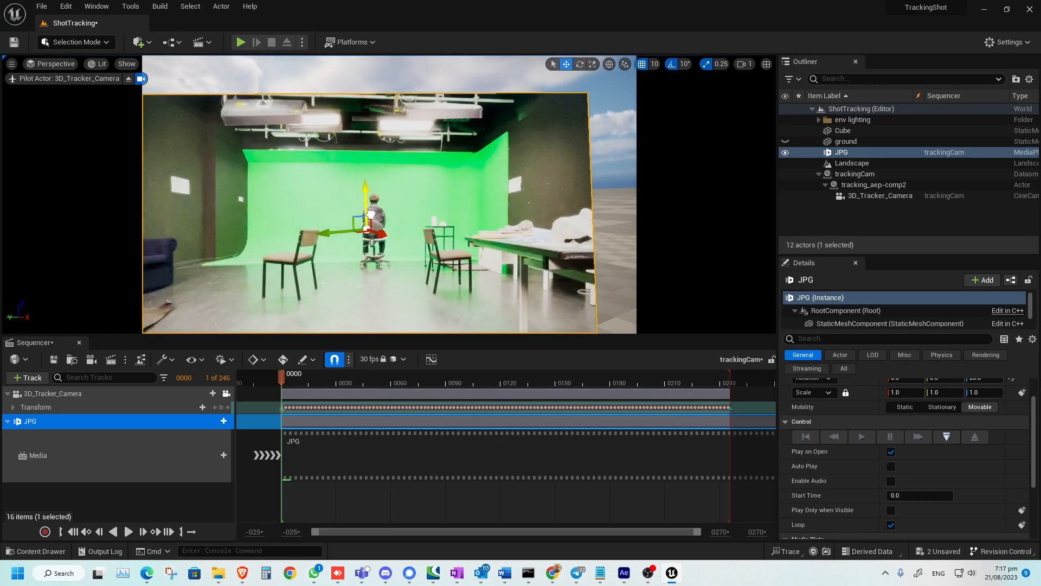
drag(371, 213, 362, 198)
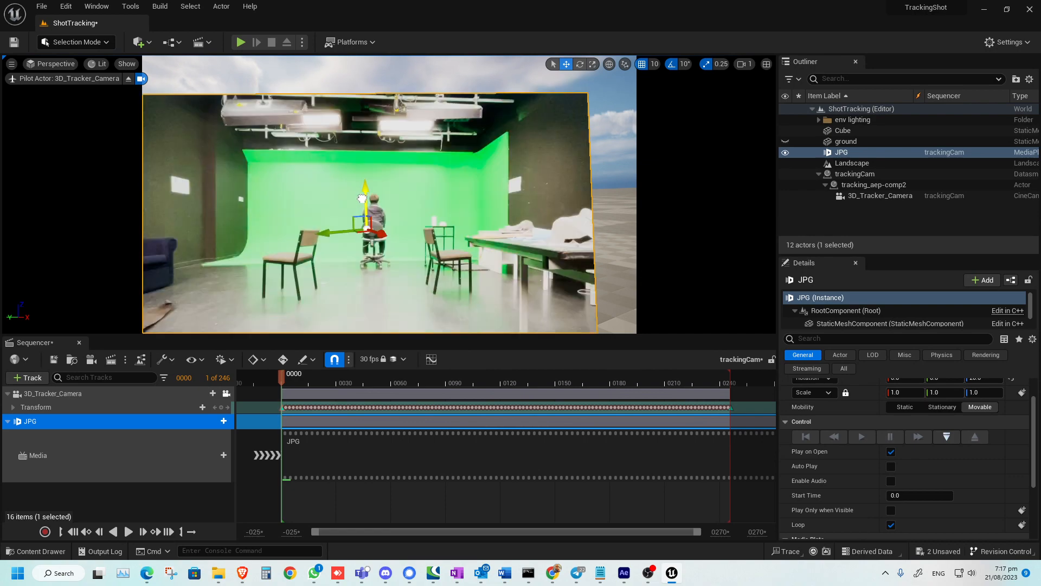
Leave the tracked camera's view, view the JPG plate from behind, and undo its last move
click(227, 393)
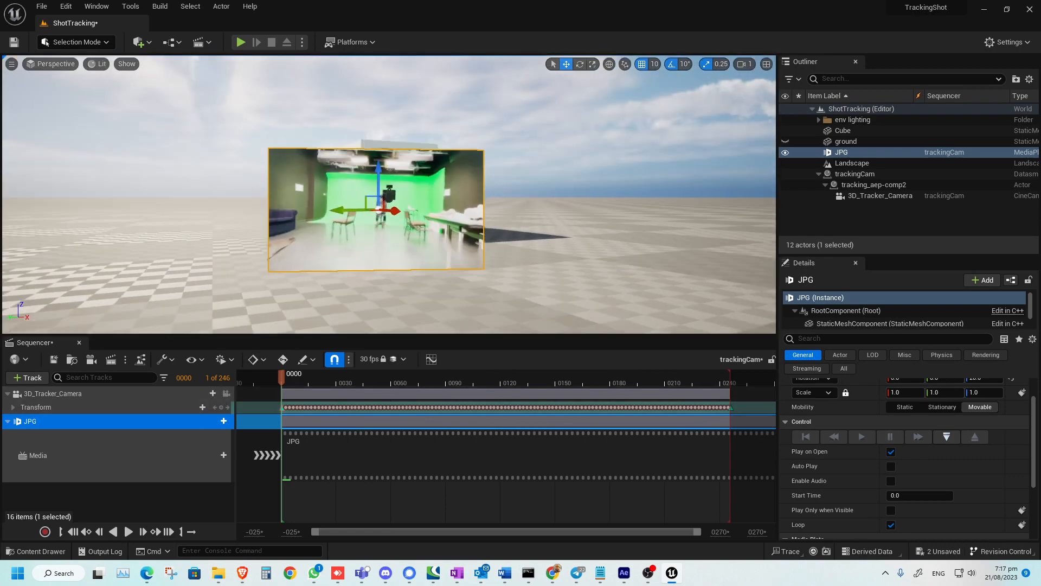
right_drag(382, 223, 415, 123)
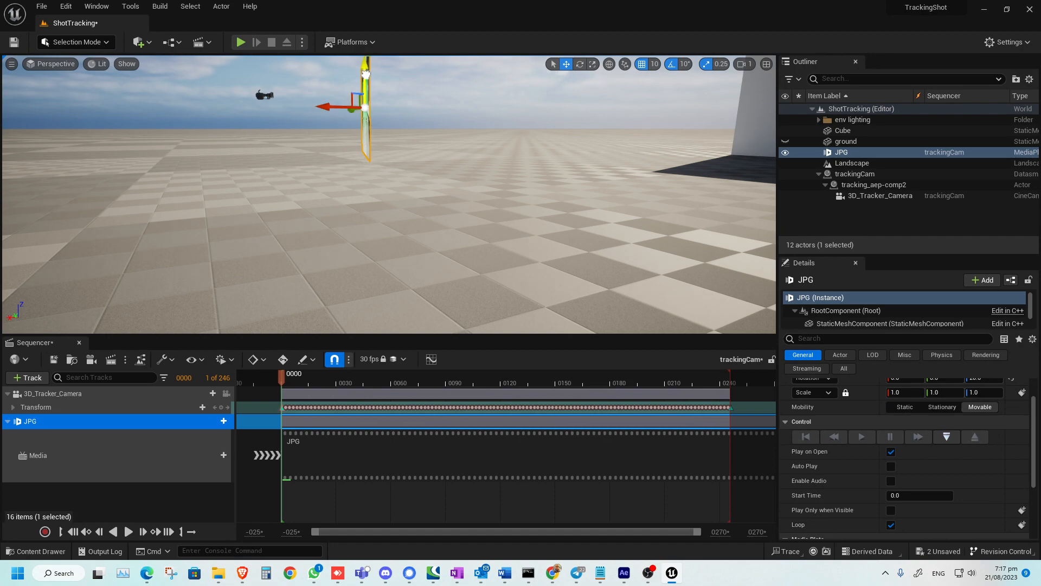
right_drag(312, 158, 381, 196)
key(ctrl+z)
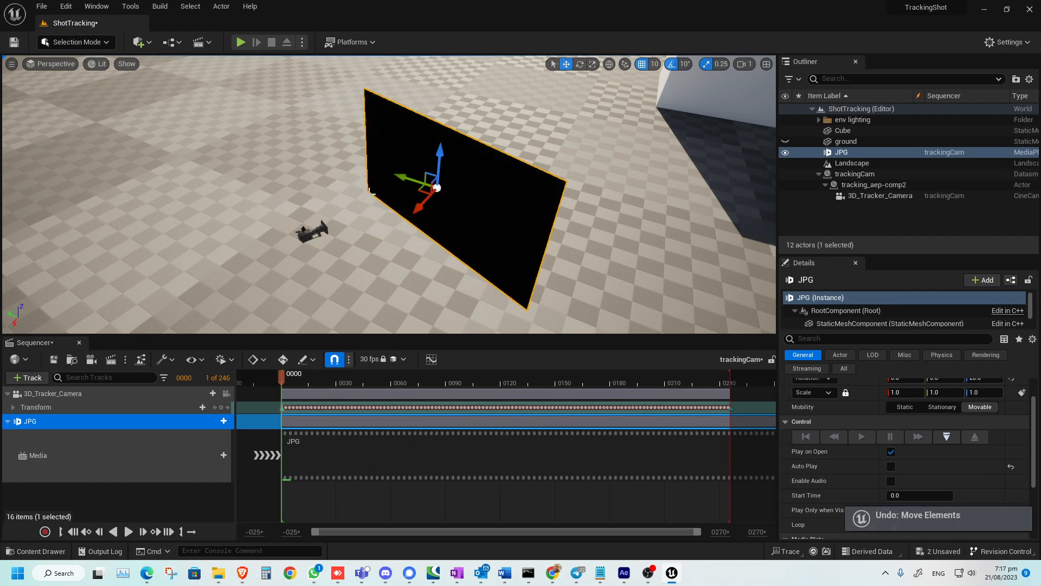
click(326, 385)
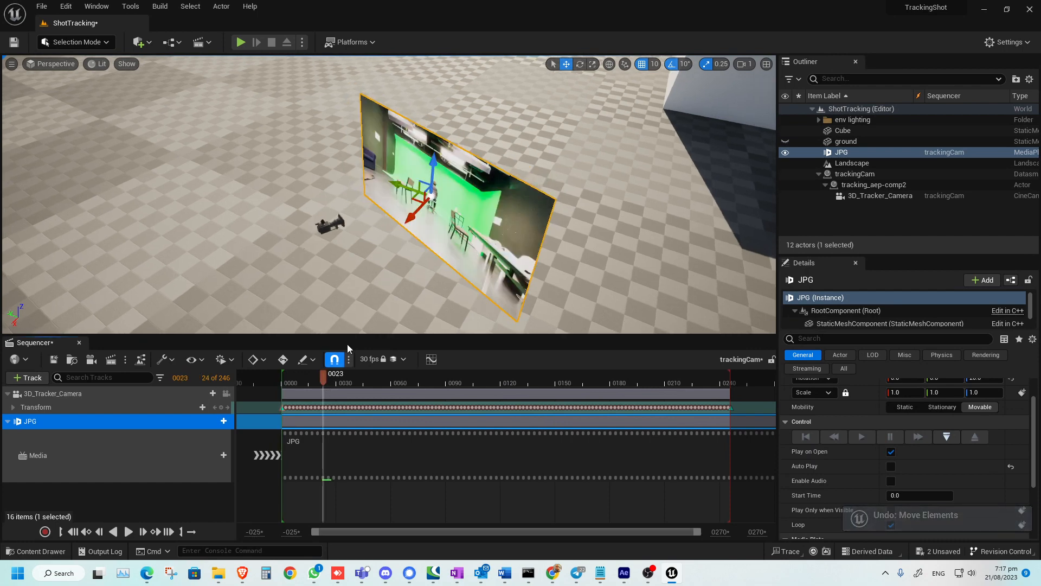
Switch the transform gizmo to local axes, slide the JPG plate sideways in the tracked camera's view, and return to frame 0
click(609, 65)
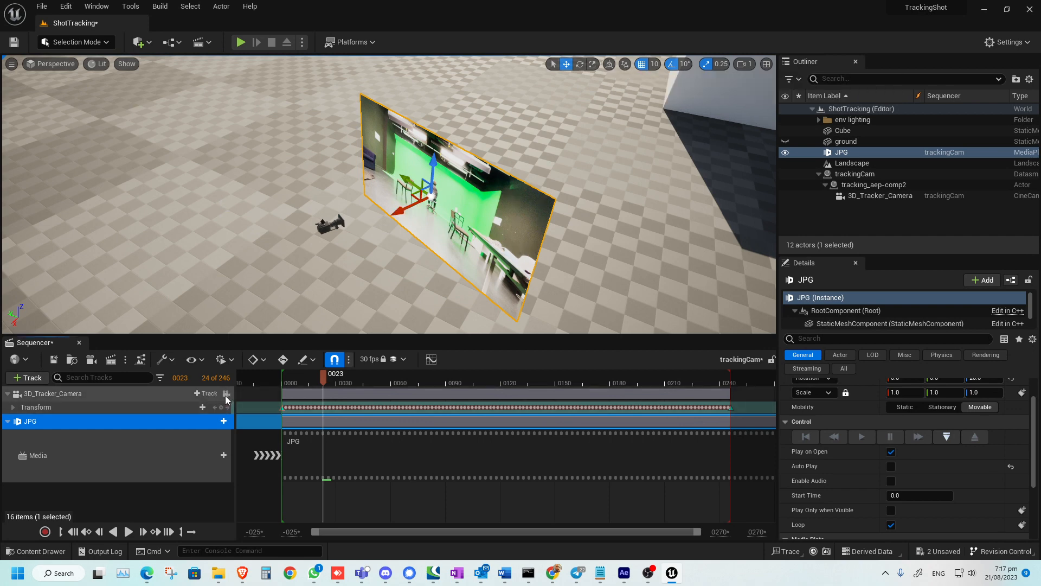
click(226, 393)
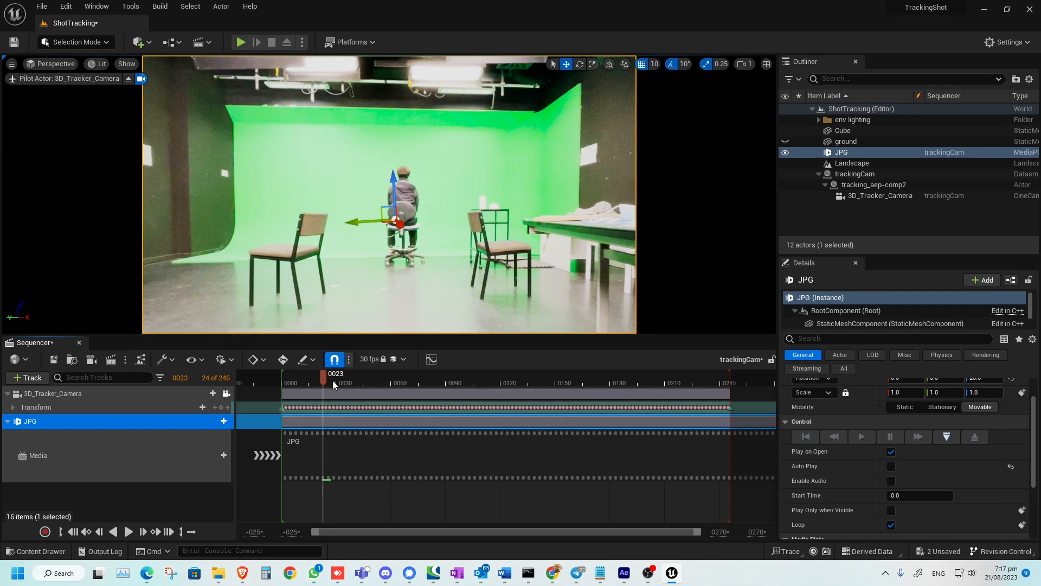
drag(331, 381, 218, 385)
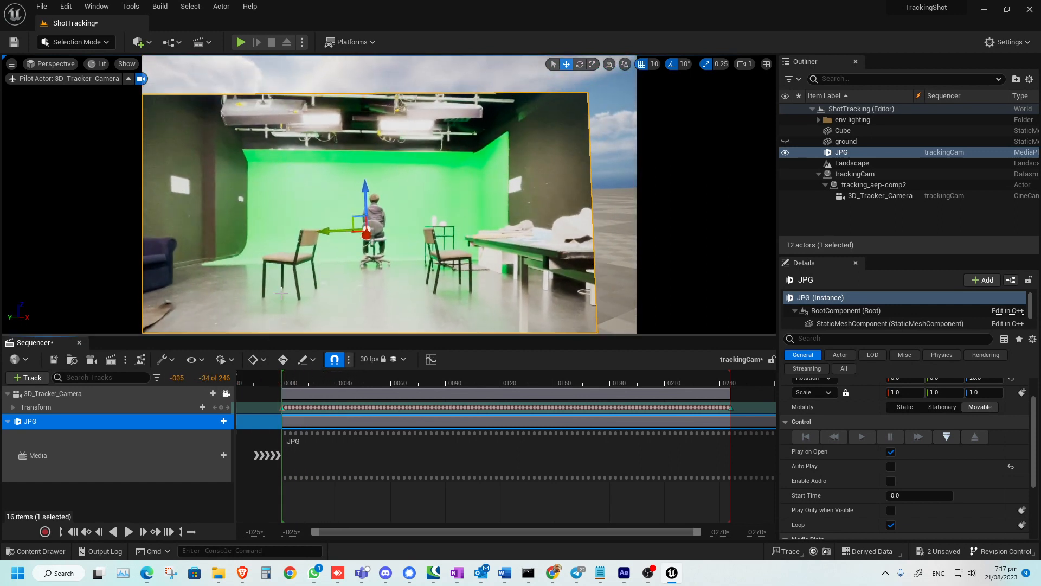
drag(327, 230, 363, 229)
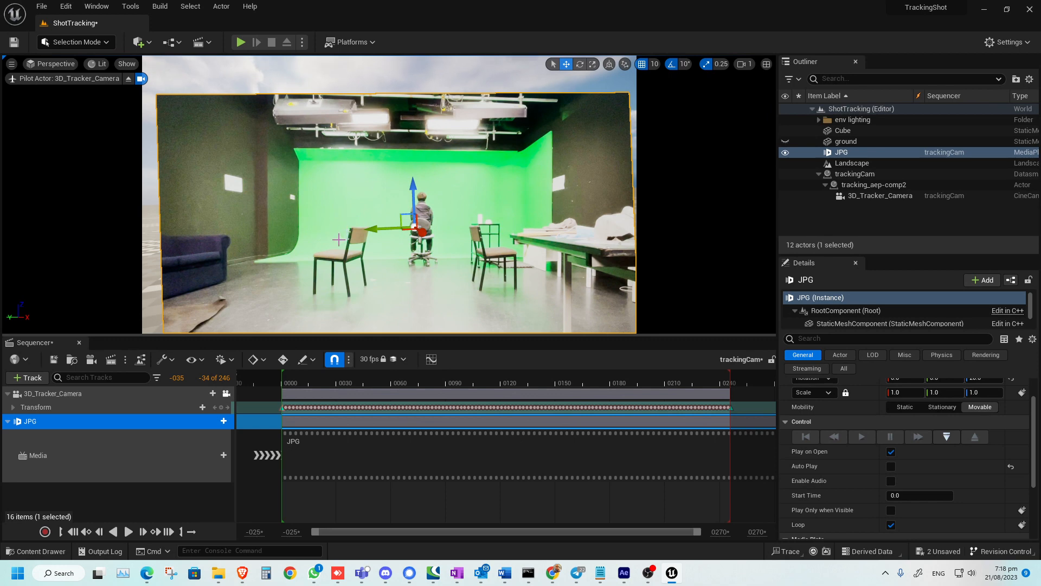
click(61, 531)
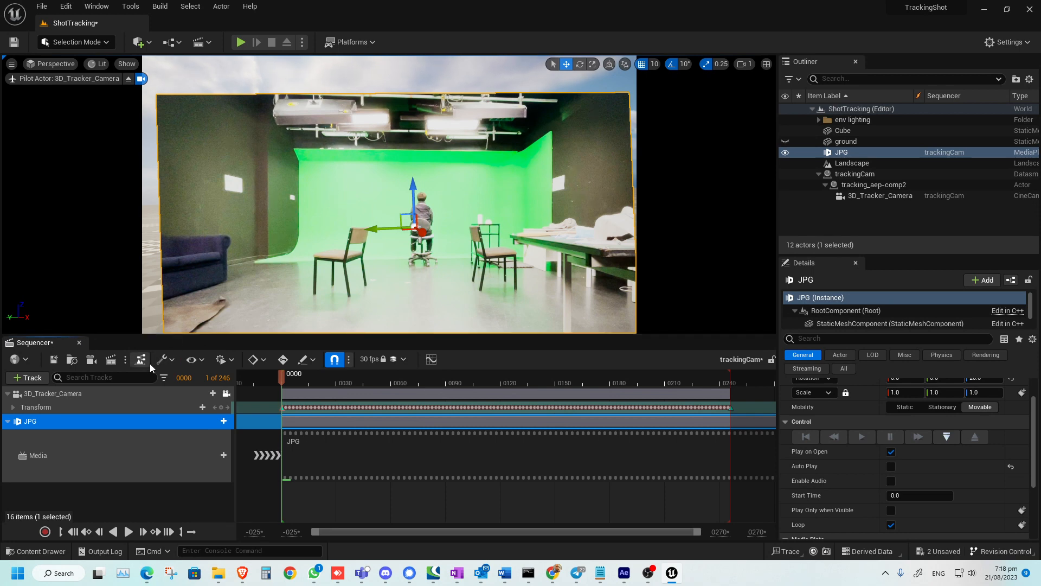
Outside the camera view, move the JPG plate closer to the tracked camera along its local axis and raise it
click(226, 394)
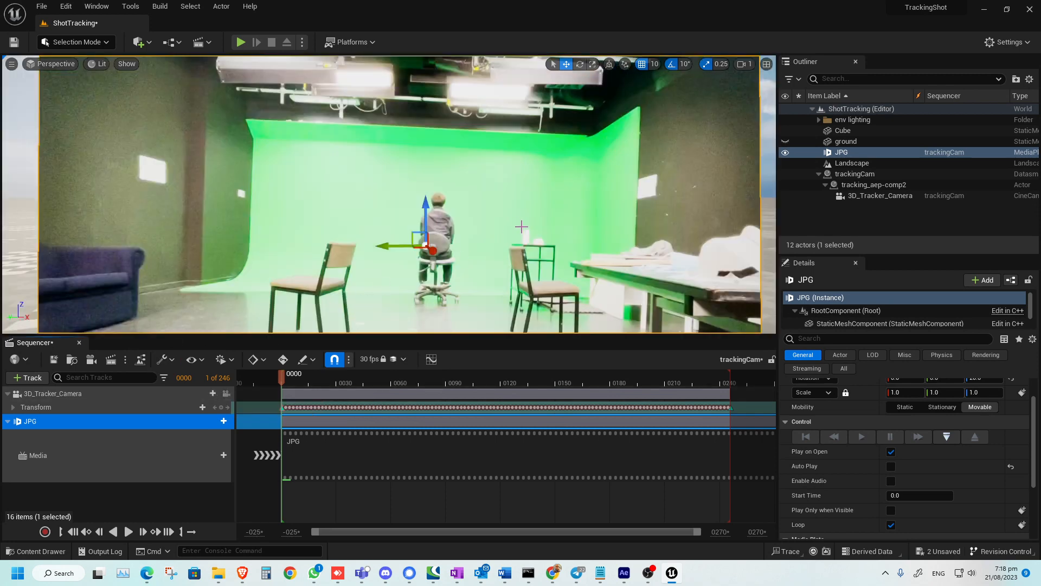
scroll(521, 227, down, 8)
right_drag(521, 226, 319, 271)
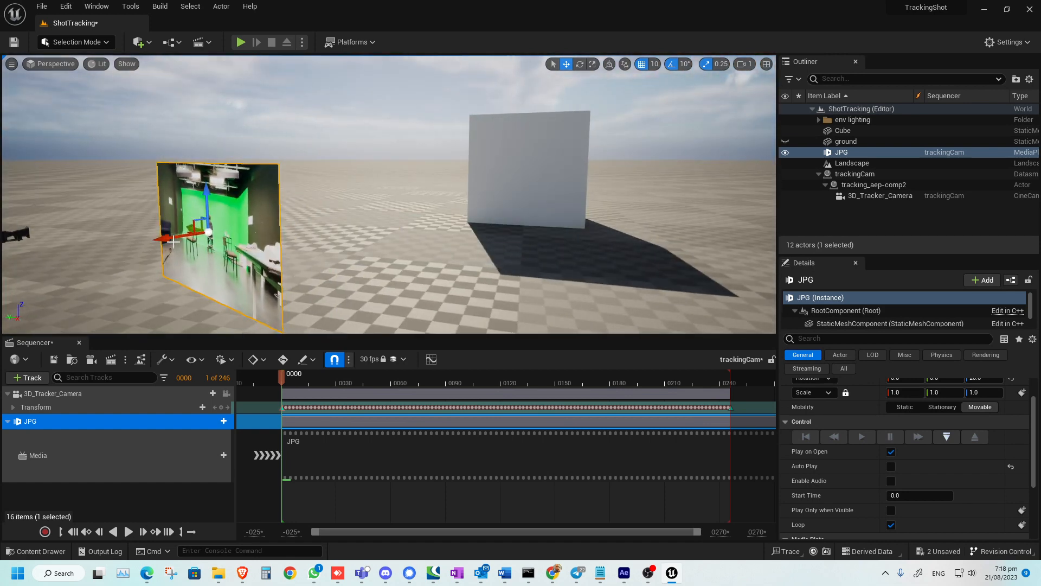
drag(157, 241, 131, 246)
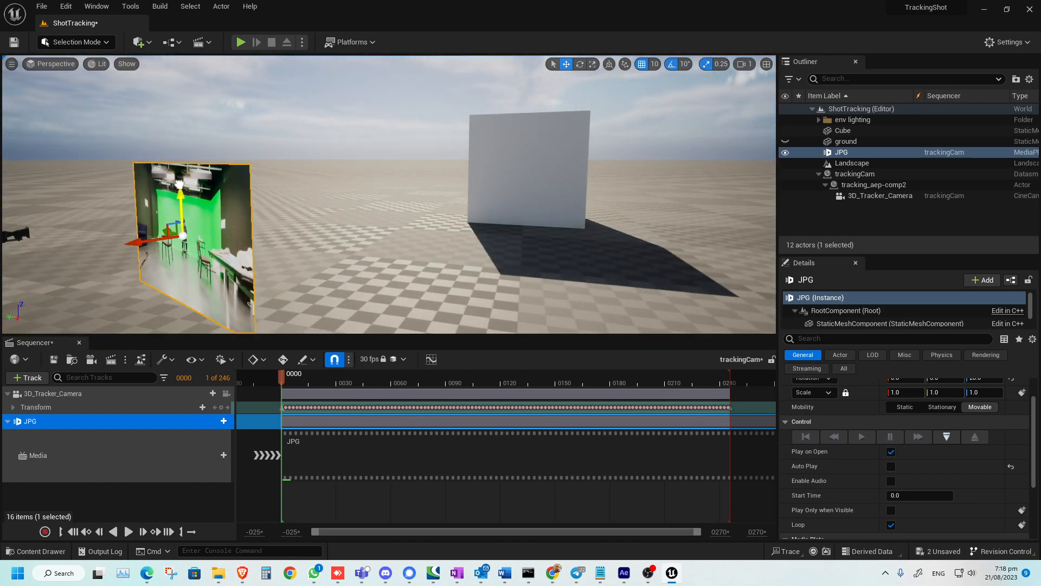
drag(179, 180, 179, 179)
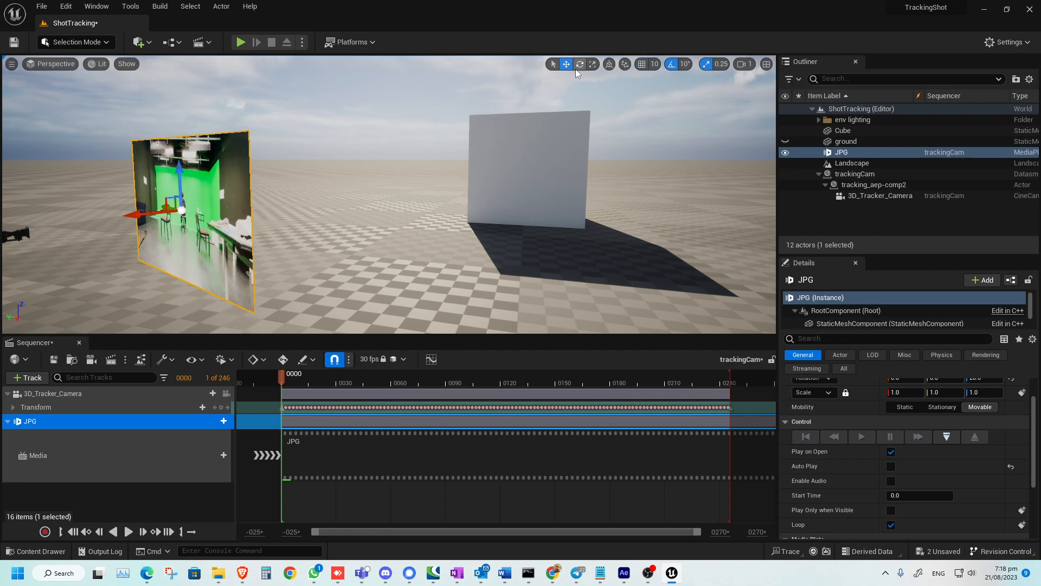
Turn off grid, rotation and scale snapping, and fine-tune the JPG plate's distance in the tracked camera's view
click(705, 64)
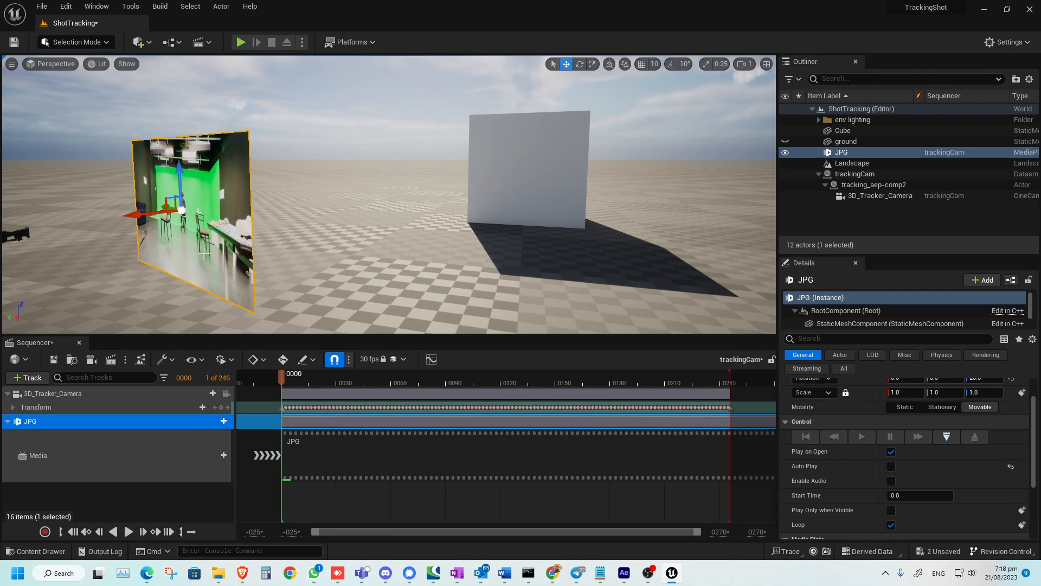
click(225, 393)
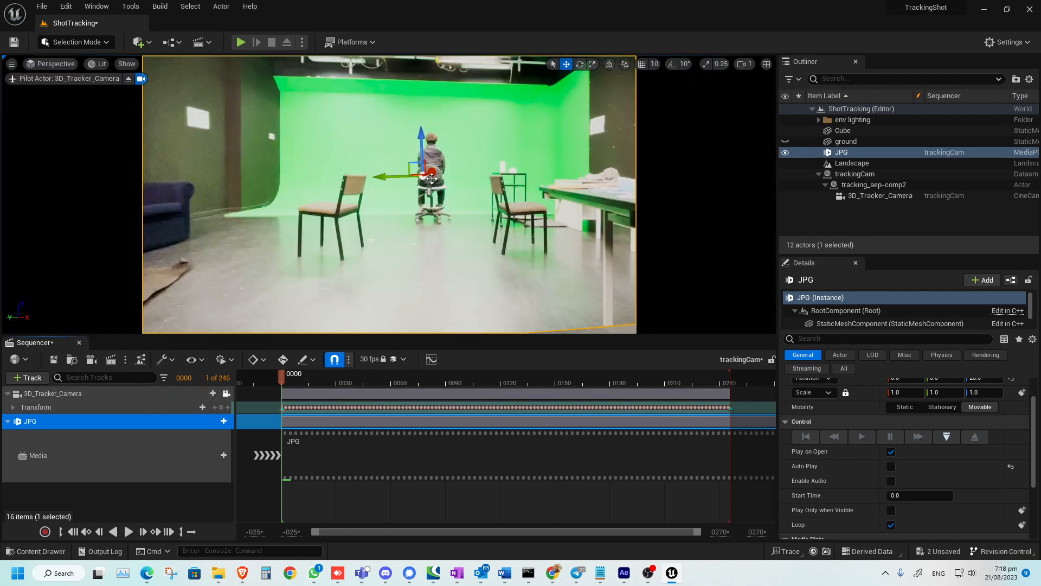
scroll(422, 174, down, 3)
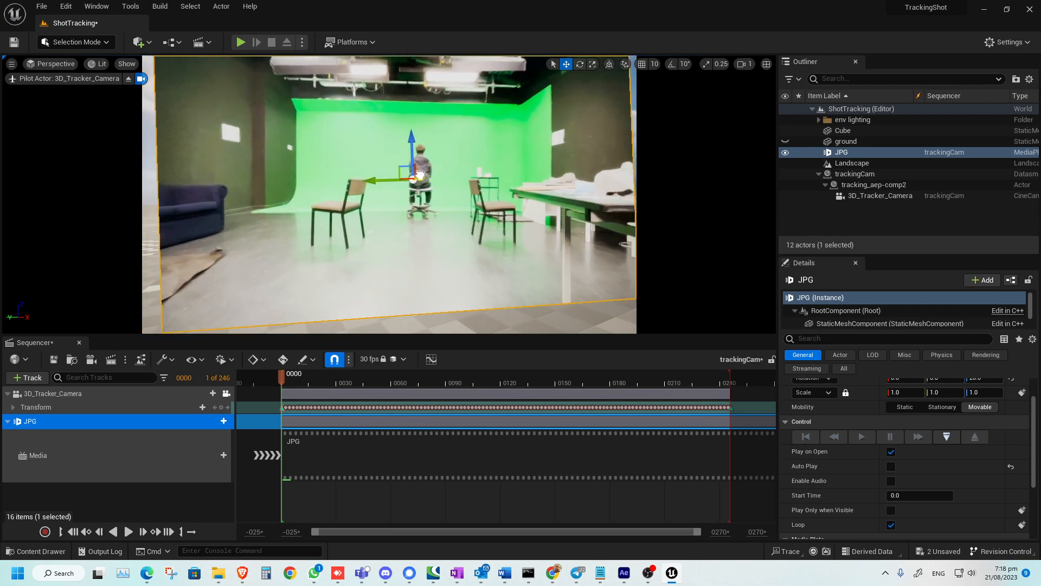
scroll(420, 175, up, 3)
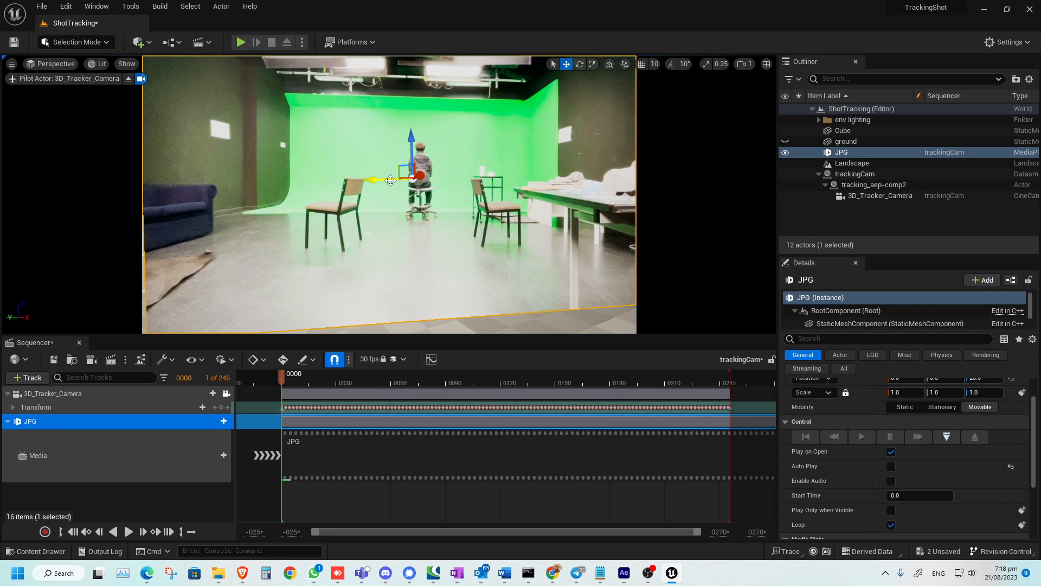
Turn the JPG plate slightly about its vertical axis and slide it sideways to cover the camera frame
key(e)
drag(410, 174, 359, 182)
key(ctrl+z)
key(w)
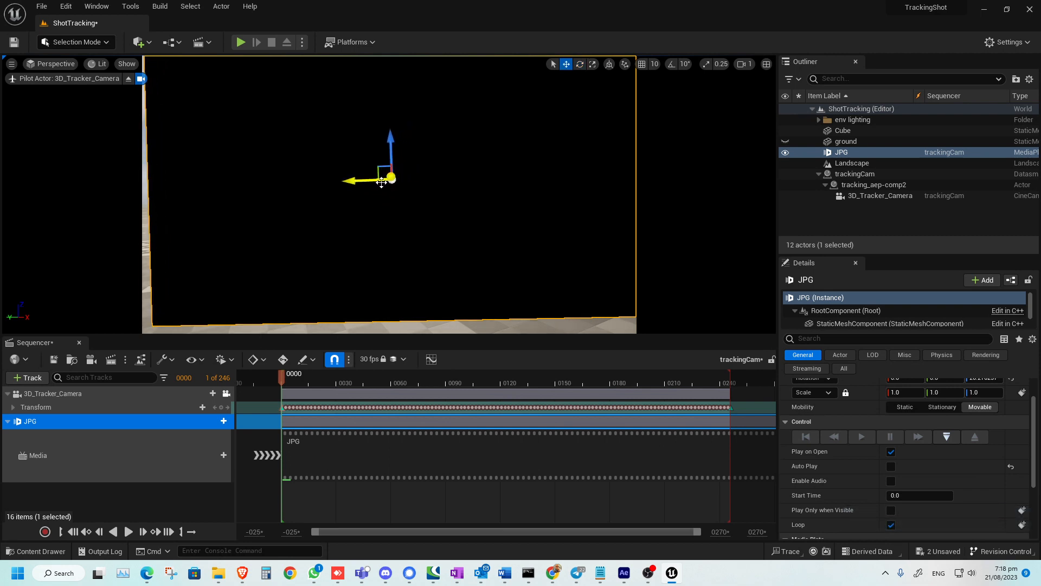
drag(358, 181, 353, 182)
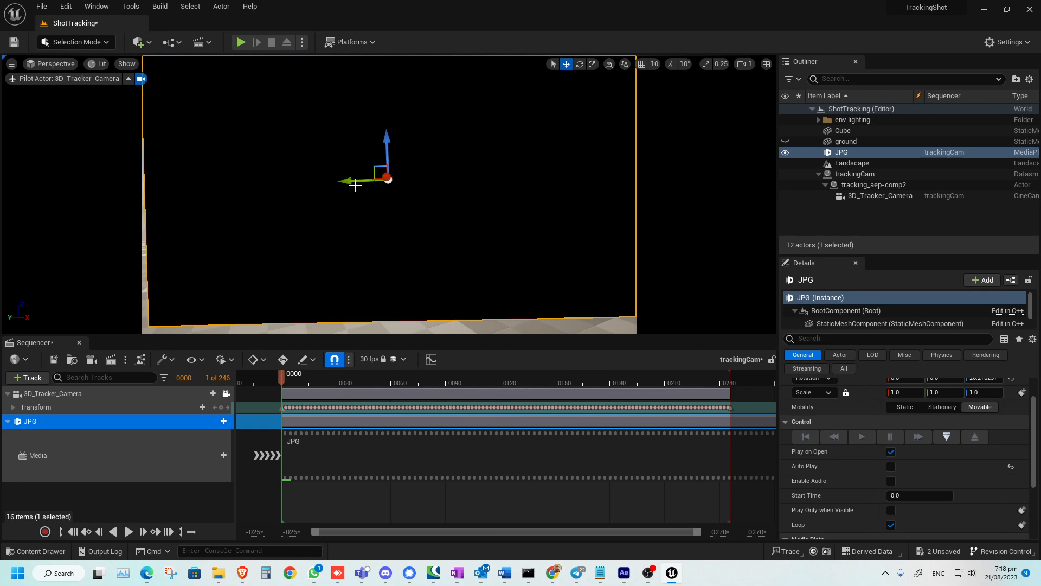
Refine the JPG plate's Z rotation to about 26.05° and its position to about 292.63, 128.94, 138.40, previewing the fit with its footage
key(e)
drag(423, 175, 408, 182)
key(w)
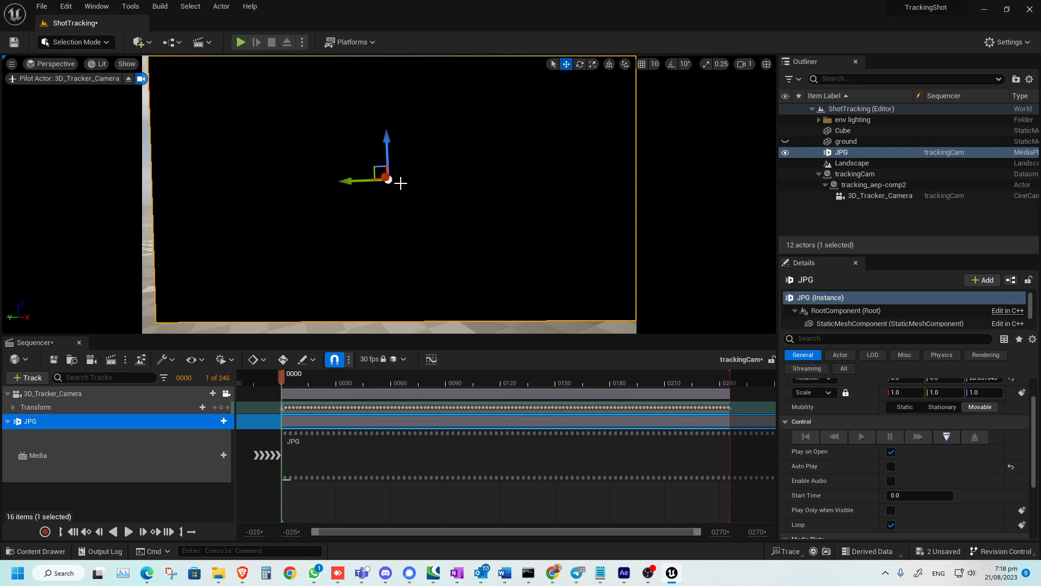
drag(387, 142, 387, 150)
drag(357, 188, 378, 188)
key(e)
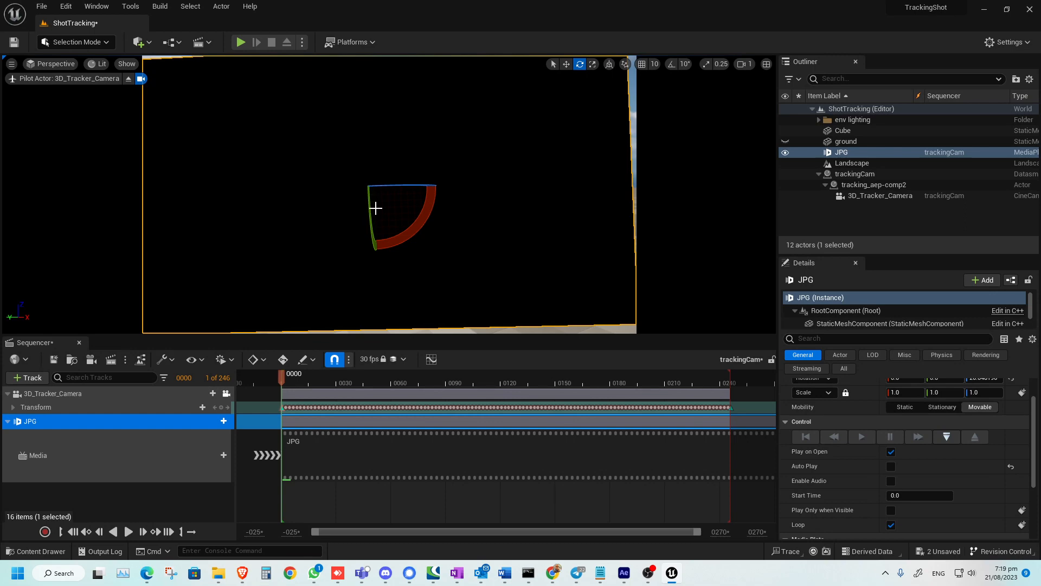
drag(298, 379, 210, 378)
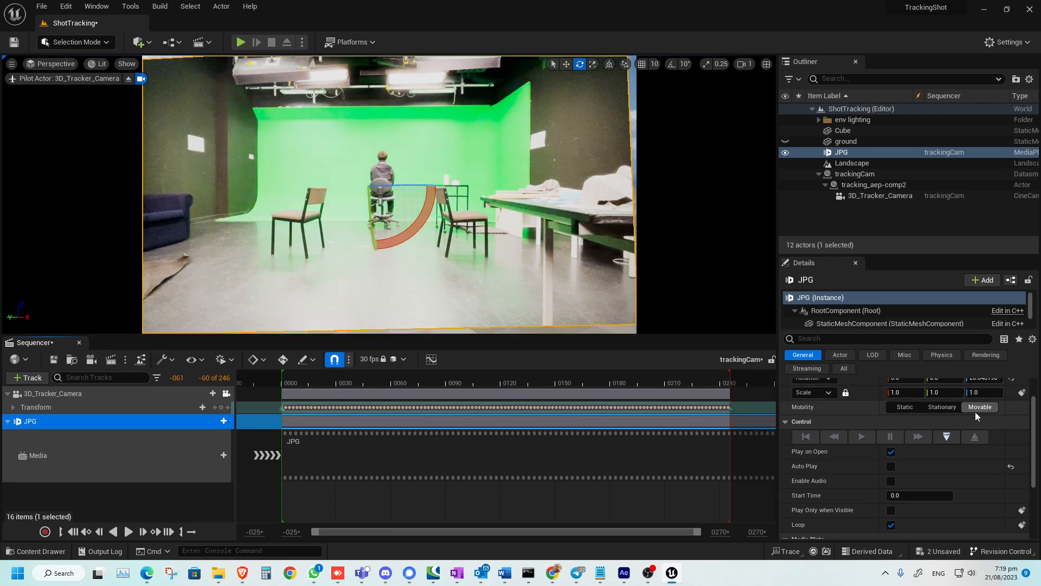
scroll(976, 416, up, 2)
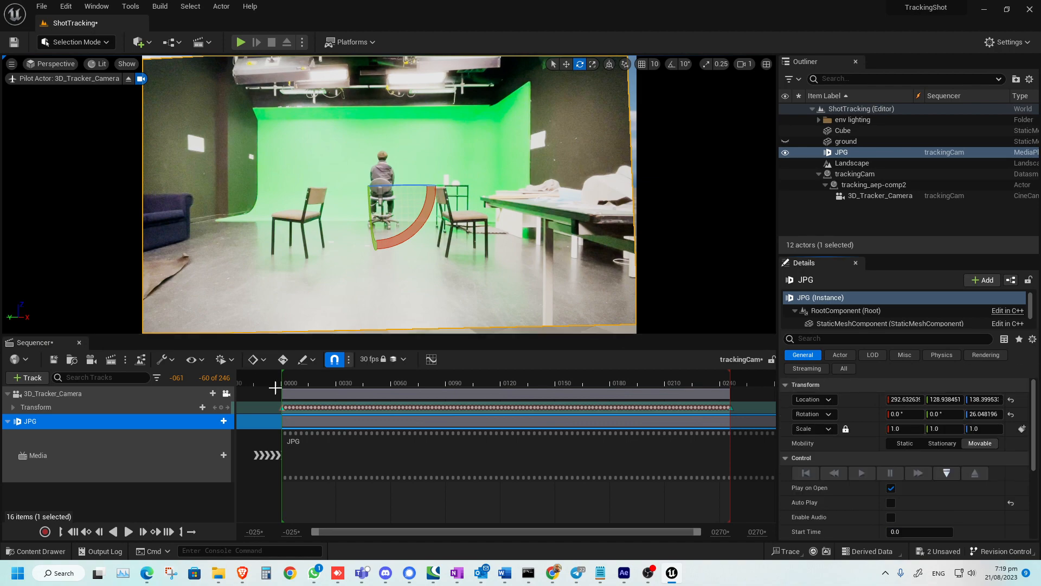
Leave the tracked camera's view and examine the JPG plate's placement relative to the camera from the side
click(226, 393)
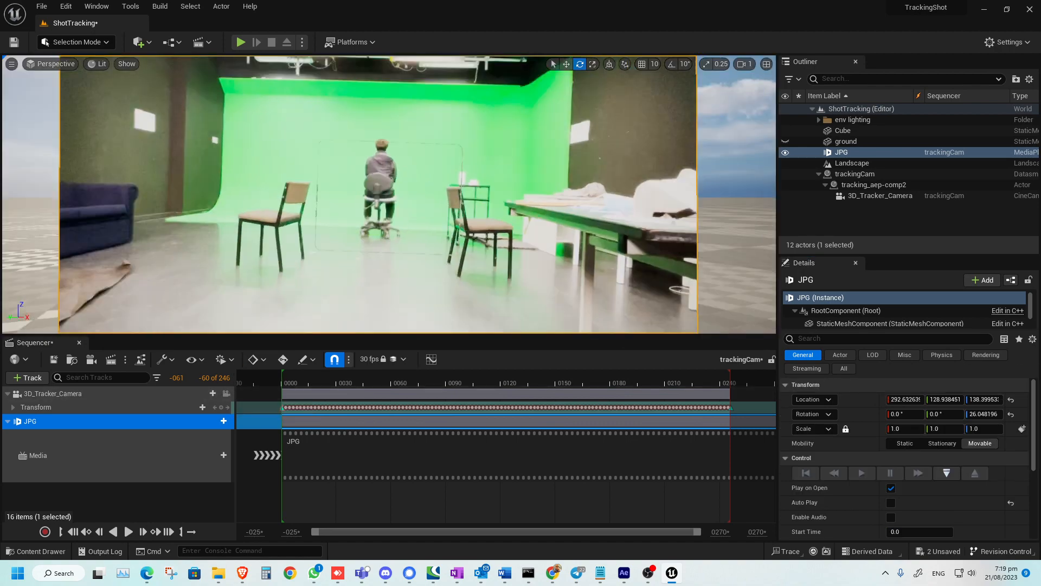
key(s)
mouse_move(352, 248)
right_down()
mouse_move(353, 271)
mouse_move(228, 276)
mouse_move(354, 256)
right_up()
key(d)
key(w)
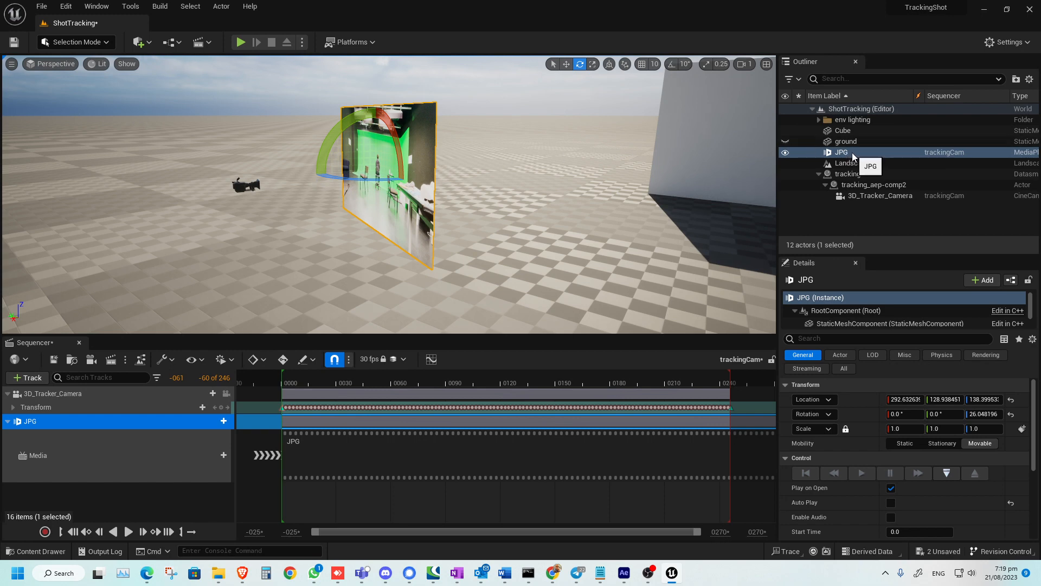
Try attaching the JPG plate to 3D_Tracker_Camera and preview its motion through the tracked camera, returning to frame 0
drag(855, 155, 874, 198)
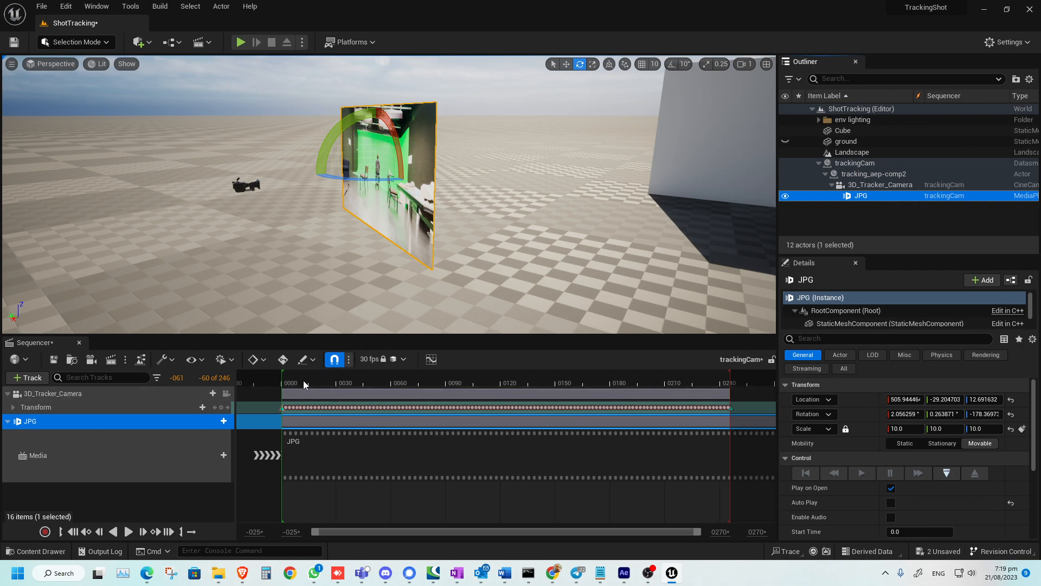
drag(308, 386, 418, 377)
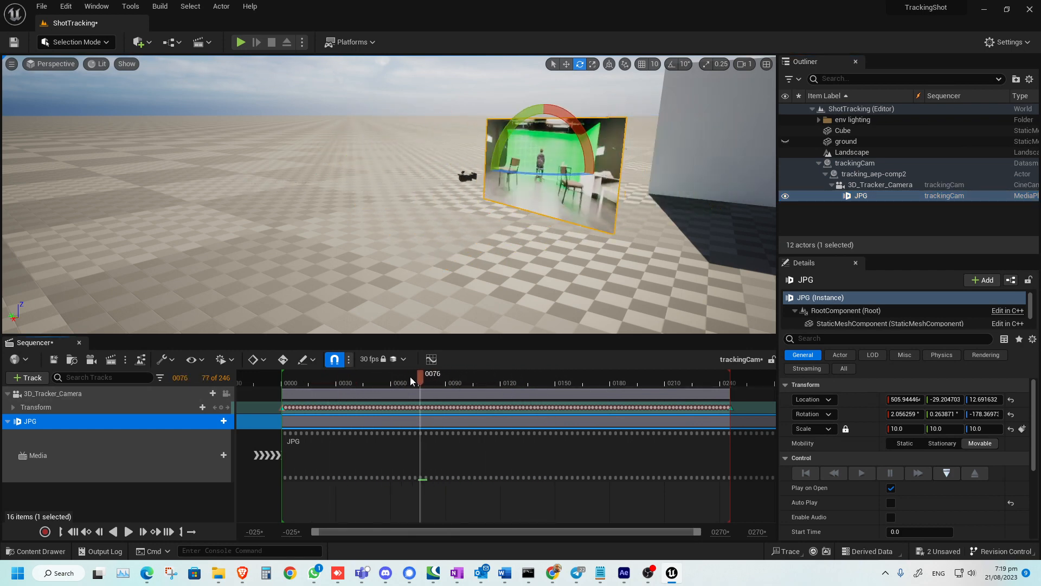
click(76, 531)
click(226, 393)
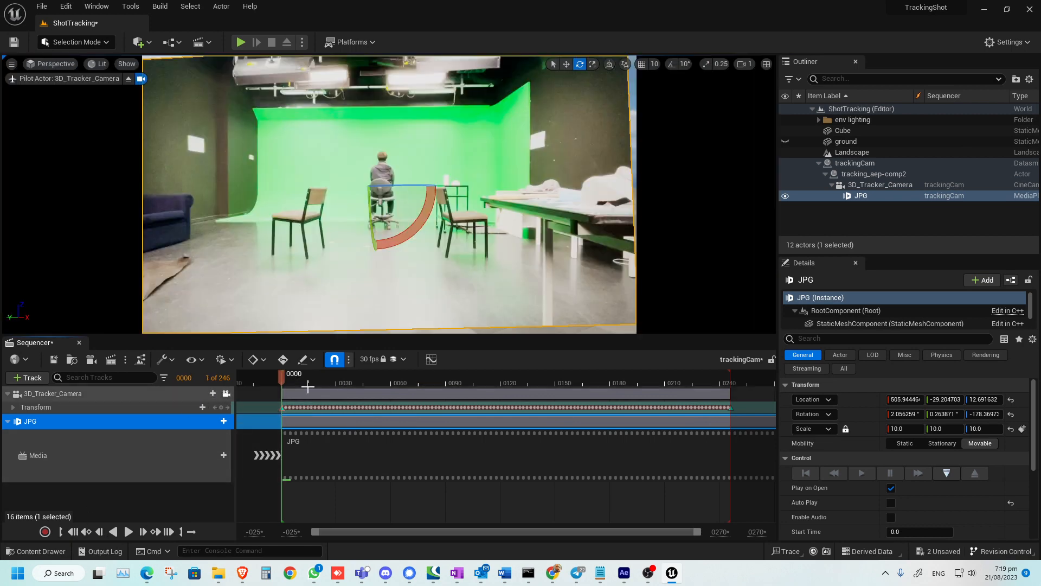
drag(298, 380, 473, 379)
click(74, 531)
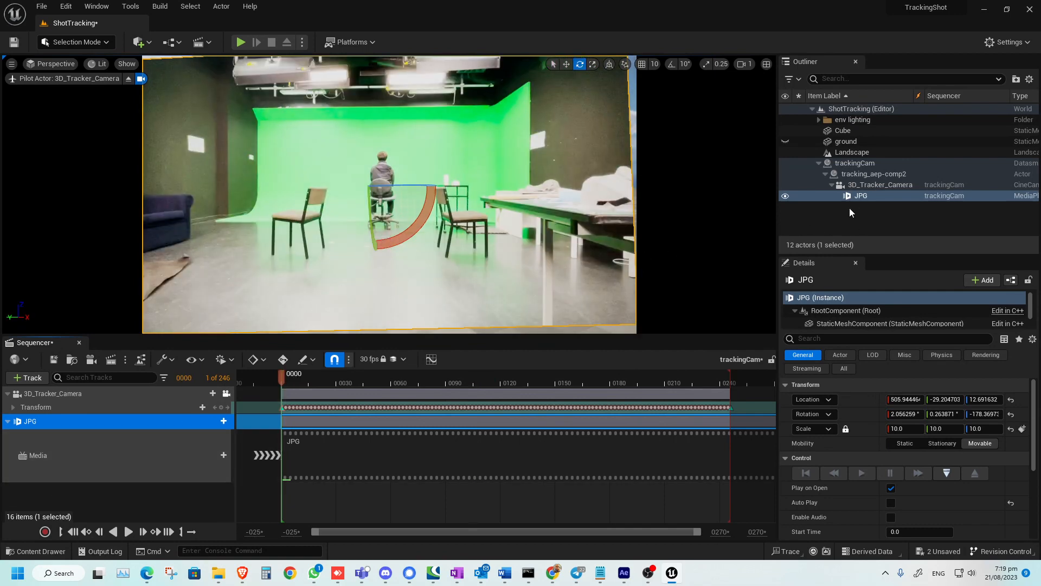
Detach the JPG plate back to the ShotTracking level root and leave the tracked camera's view
drag(875, 197, 846, 115)
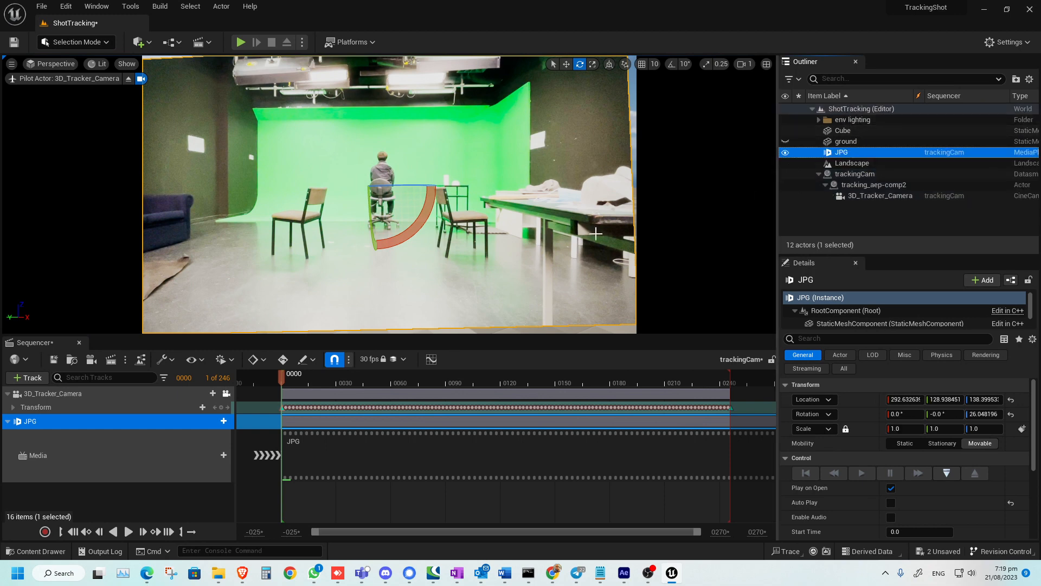
click(226, 393)
scroll(470, 244, down, 10)
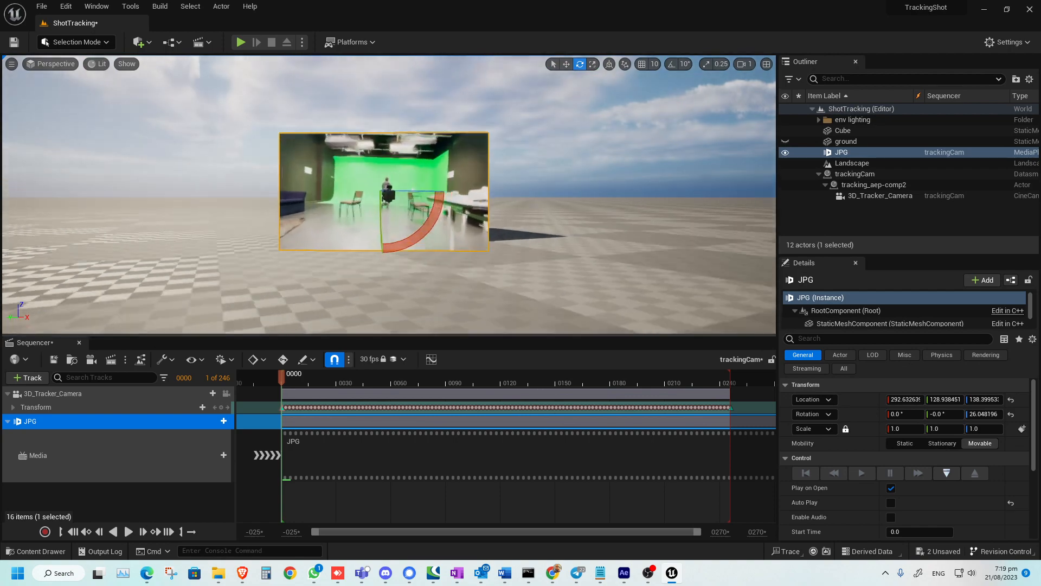
right_drag(470, 244, 376, 266)
key(f)
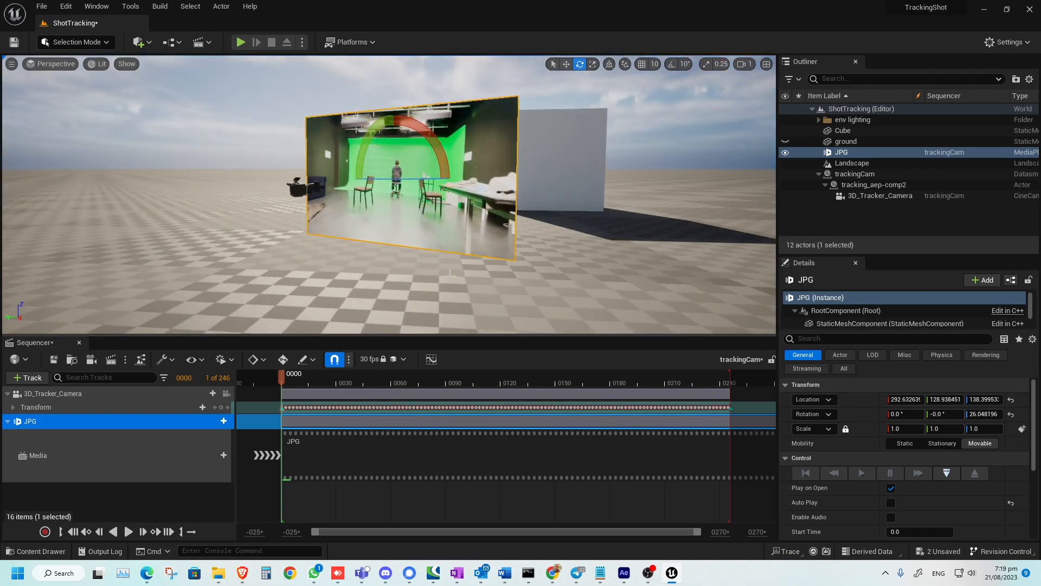
Place the EXR image media from the GS folder in the level and add its plate to the trackingCam sequence
click(35, 551)
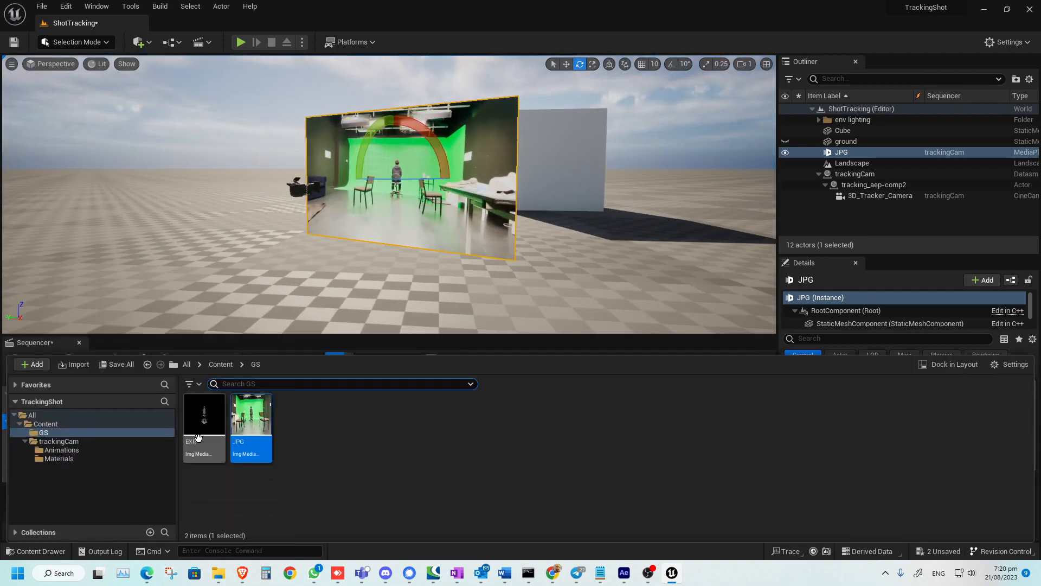
drag(204, 424, 302, 280)
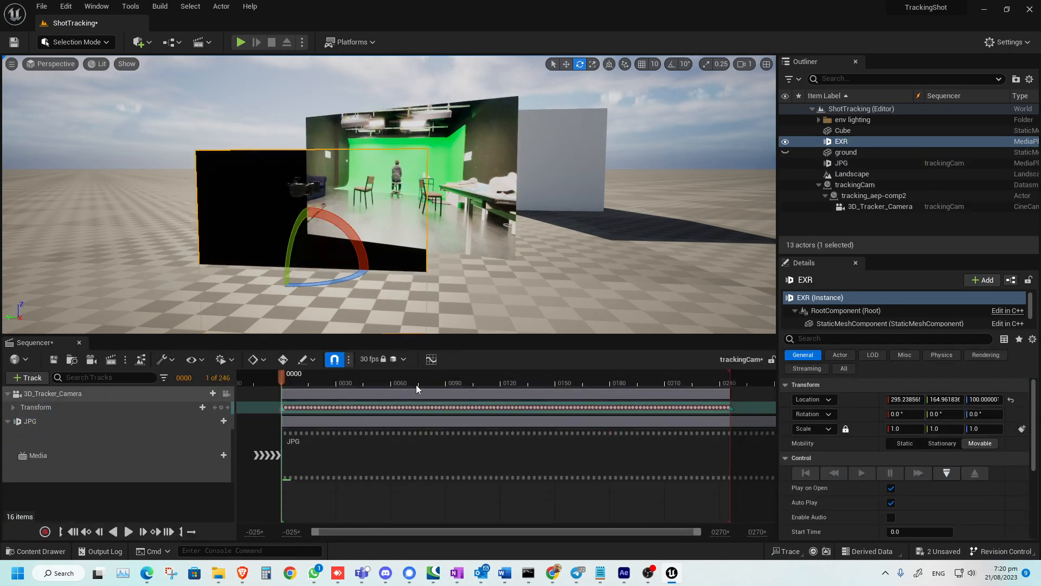
drag(841, 141, 86, 485)
key(Return)
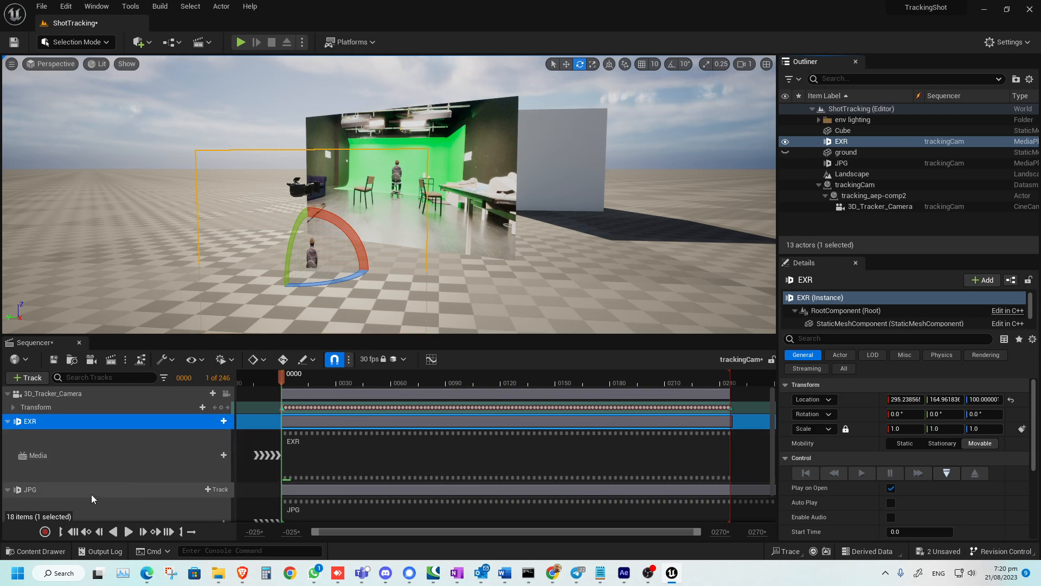
Copy the JPG plate's location onto the EXR plate
click(847, 164)
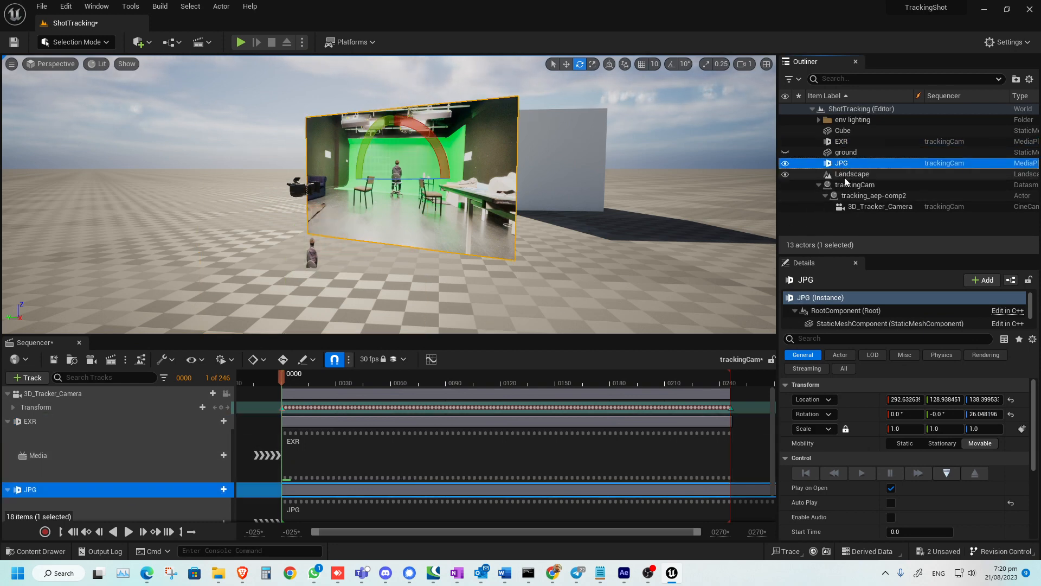
right_click(857, 395)
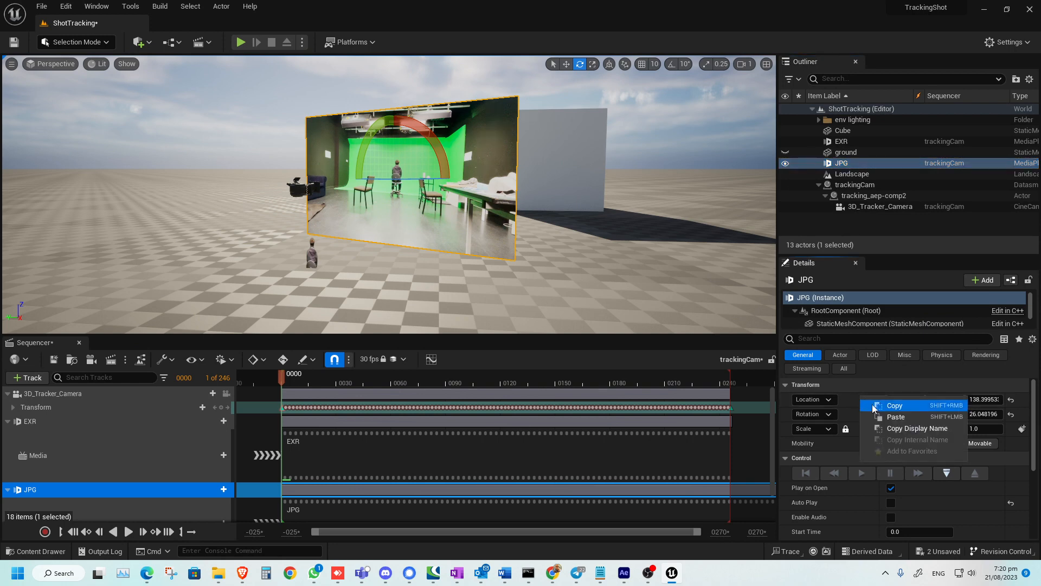
click(881, 401)
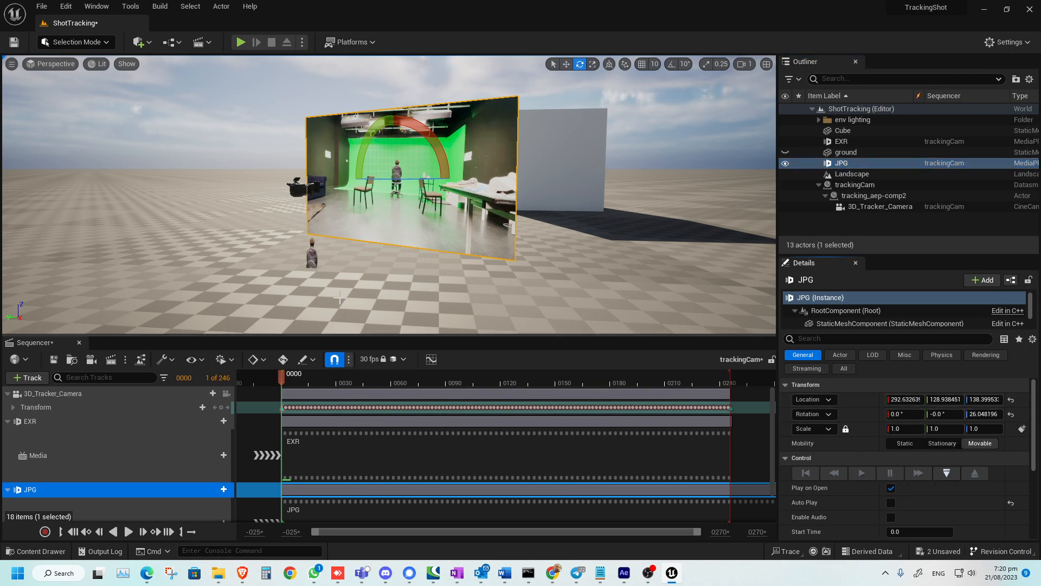
click(845, 142)
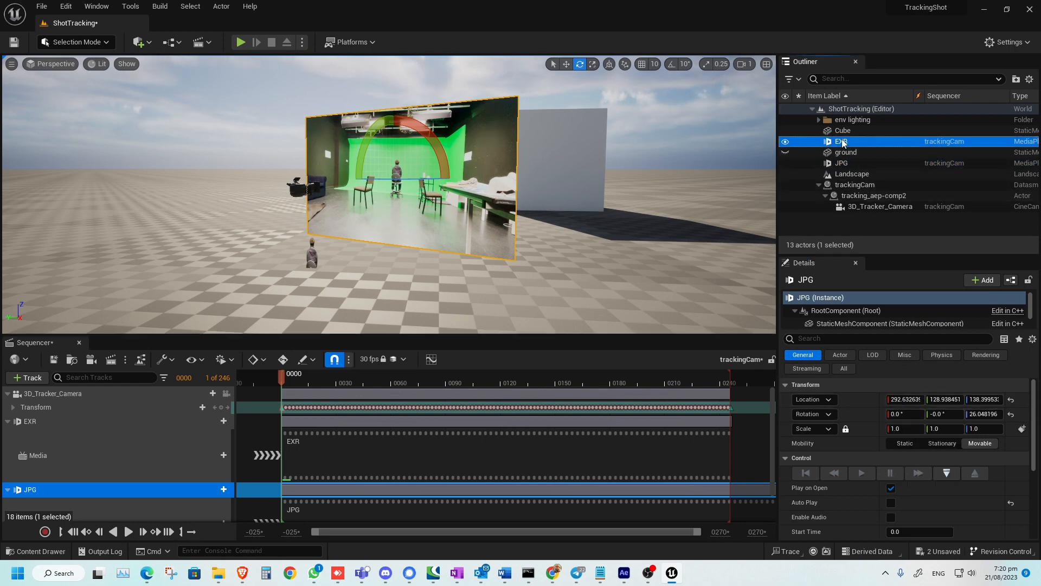
right_click(861, 399)
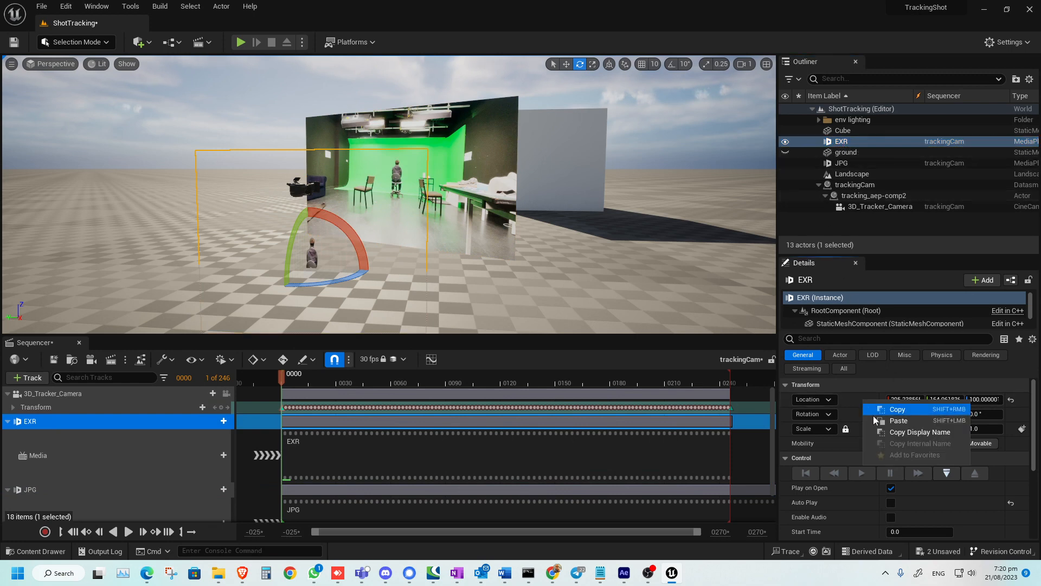
click(889, 416)
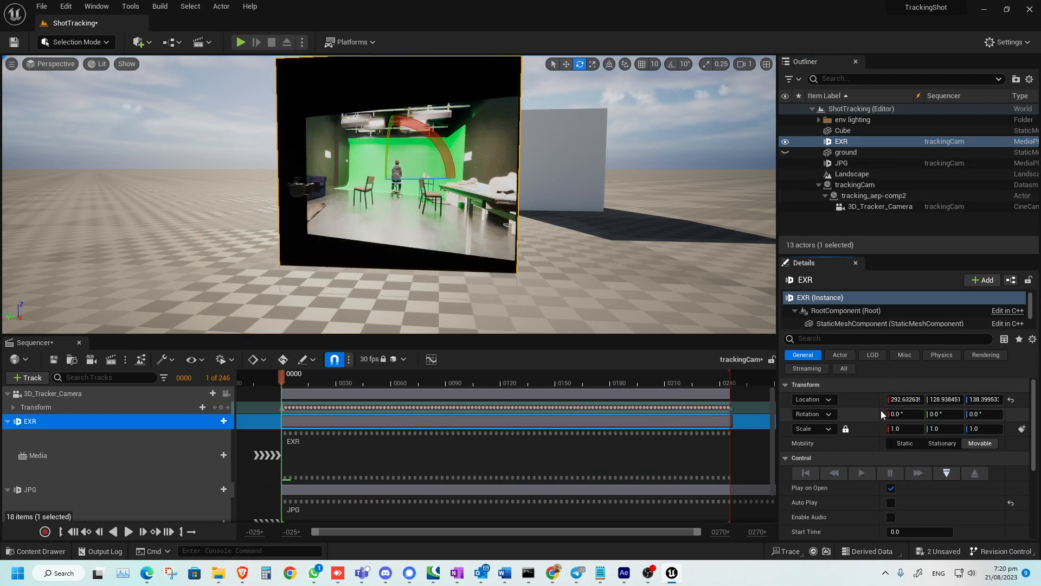
Copy the JPG plate's rotation onto the EXR plate and scrub the sequence briefly to refresh it, returning to frame 0
click(844, 164)
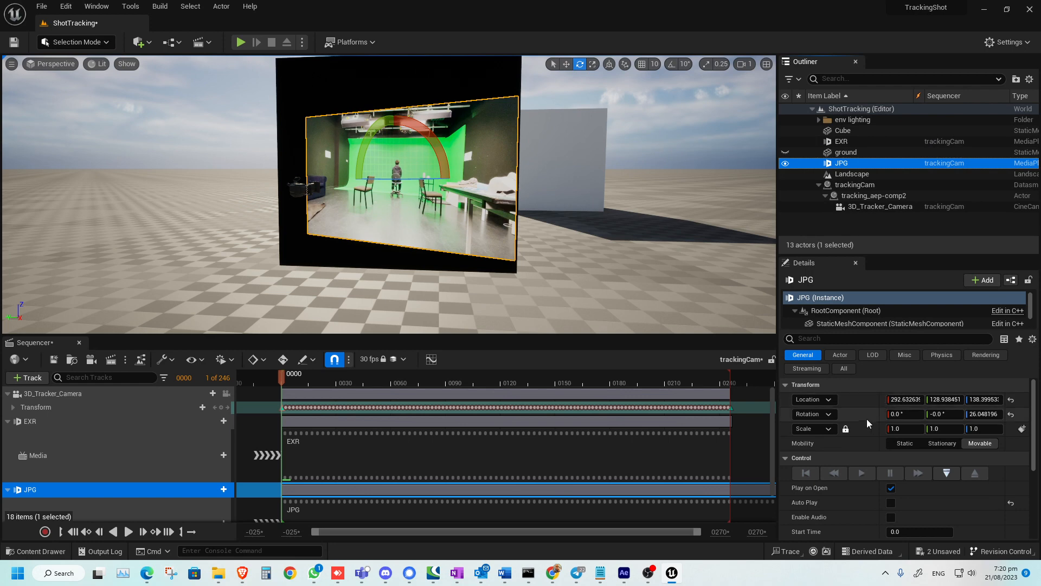
right_click(864, 416)
click(897, 426)
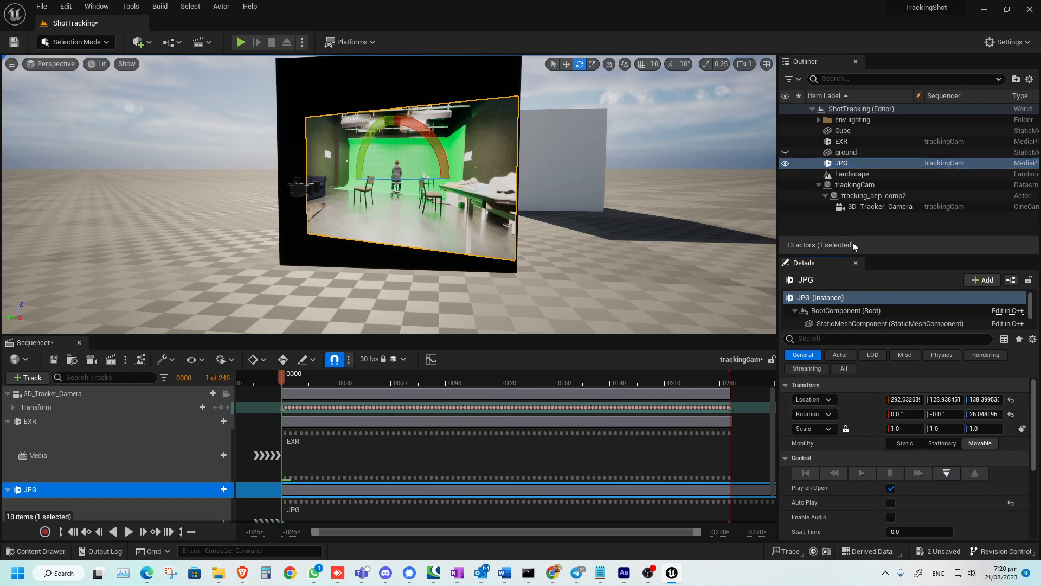
click(848, 141)
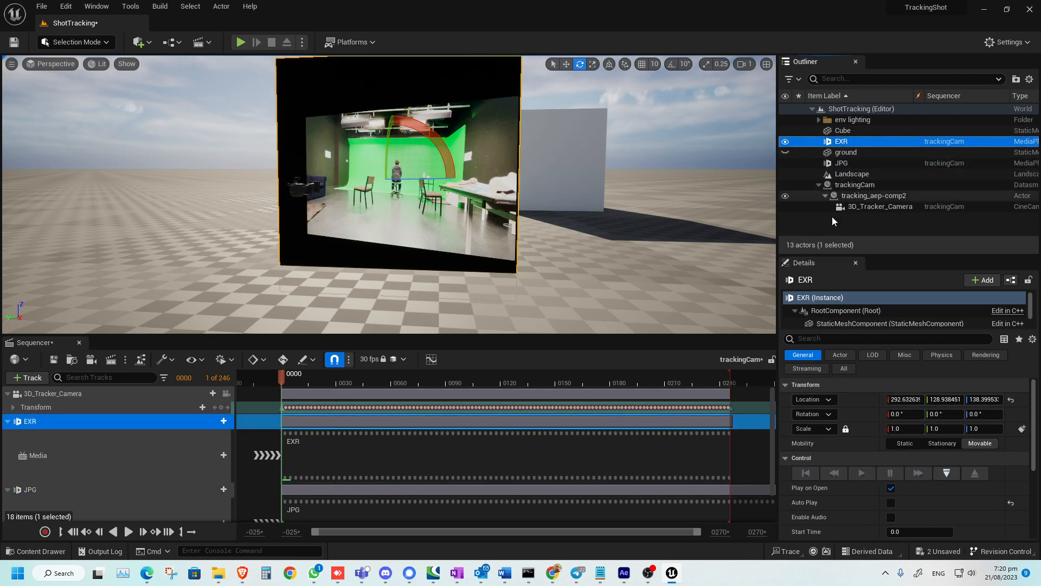
right_click(864, 414)
click(884, 432)
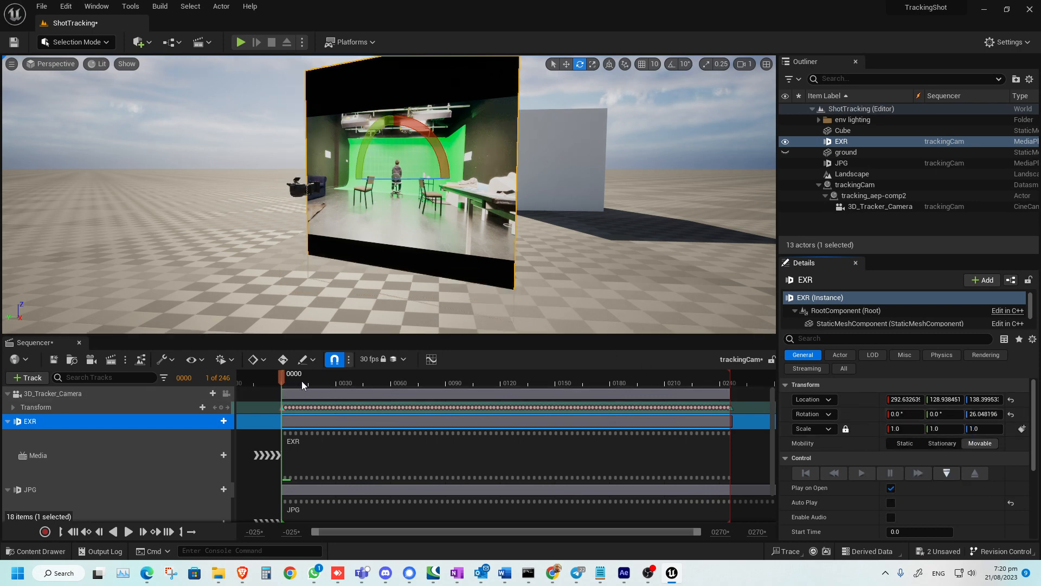
drag(302, 380, 340, 381)
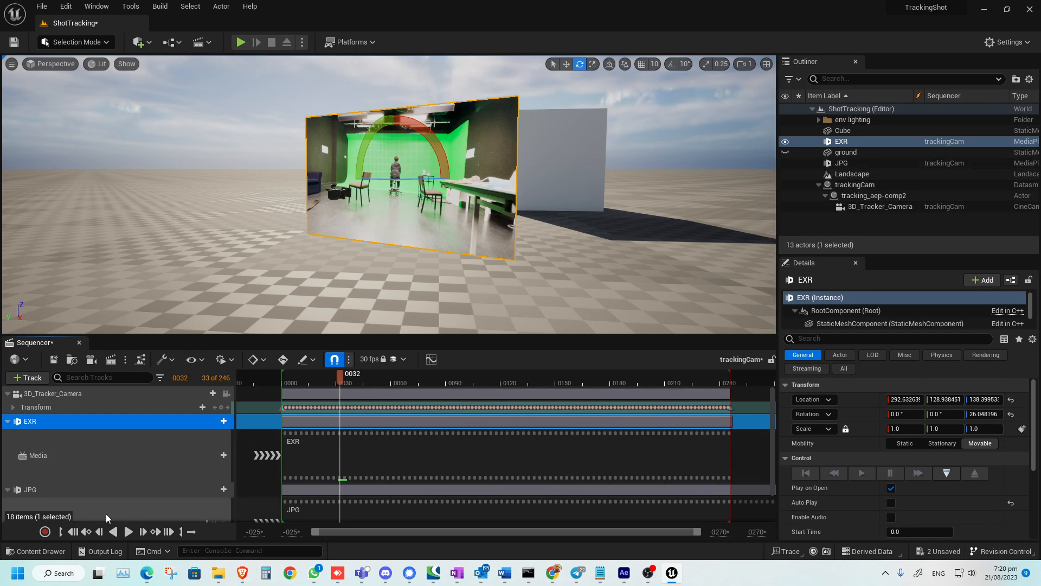
click(73, 532)
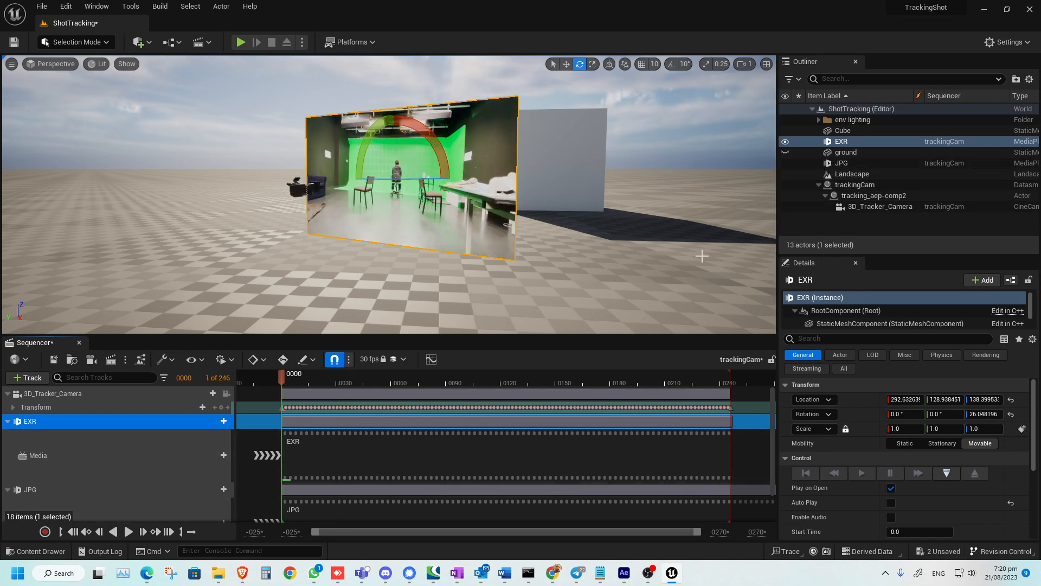
Hide the JPG plate and attach the EXR plate to 3D_Tracker_Camera
click(784, 162)
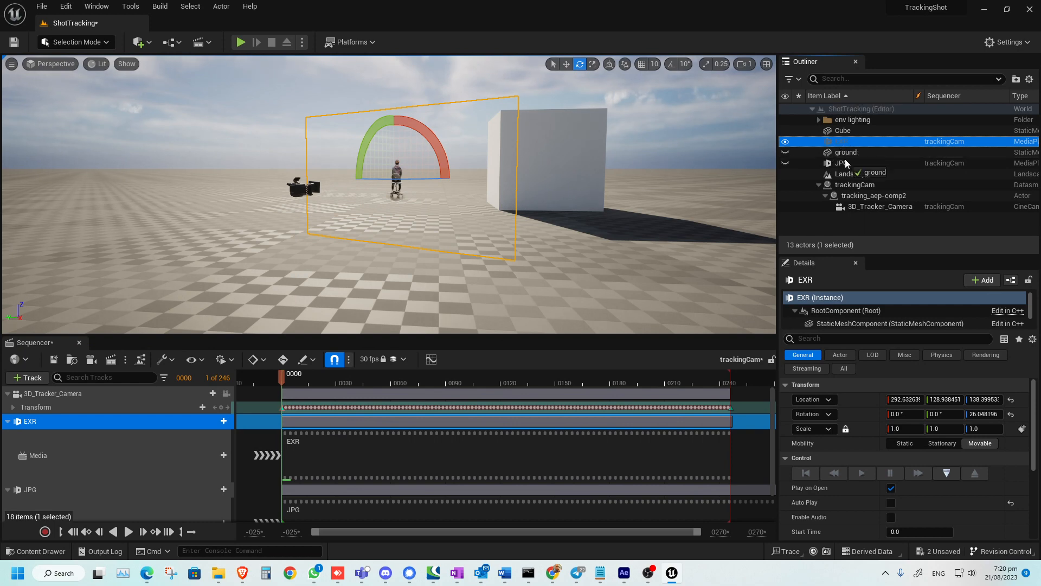
drag(873, 210, 871, 210)
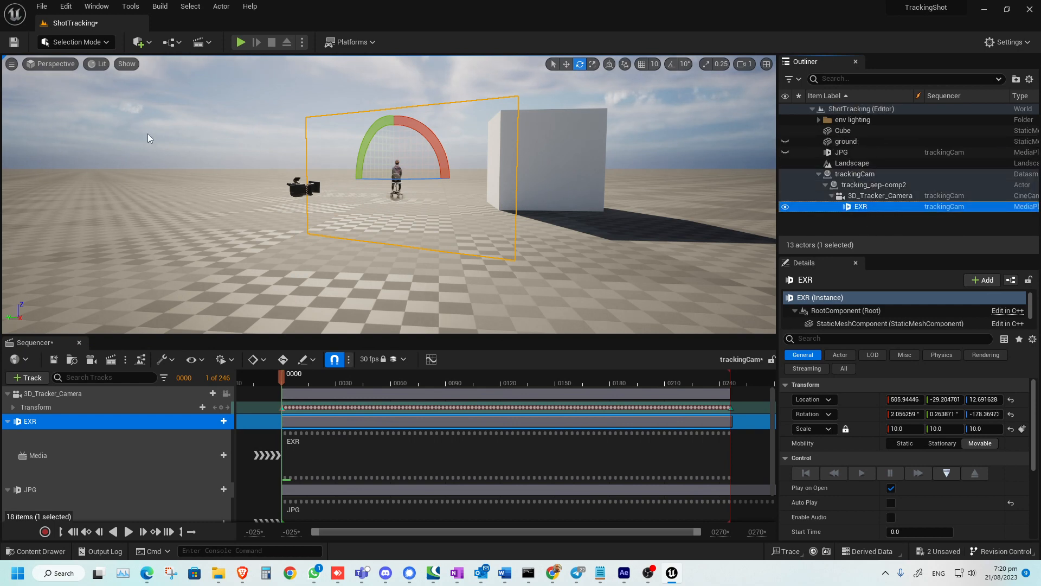
Preview the EXR plate through the tracked camera over the opening frames, return to frame 0 and save the level
click(226, 393)
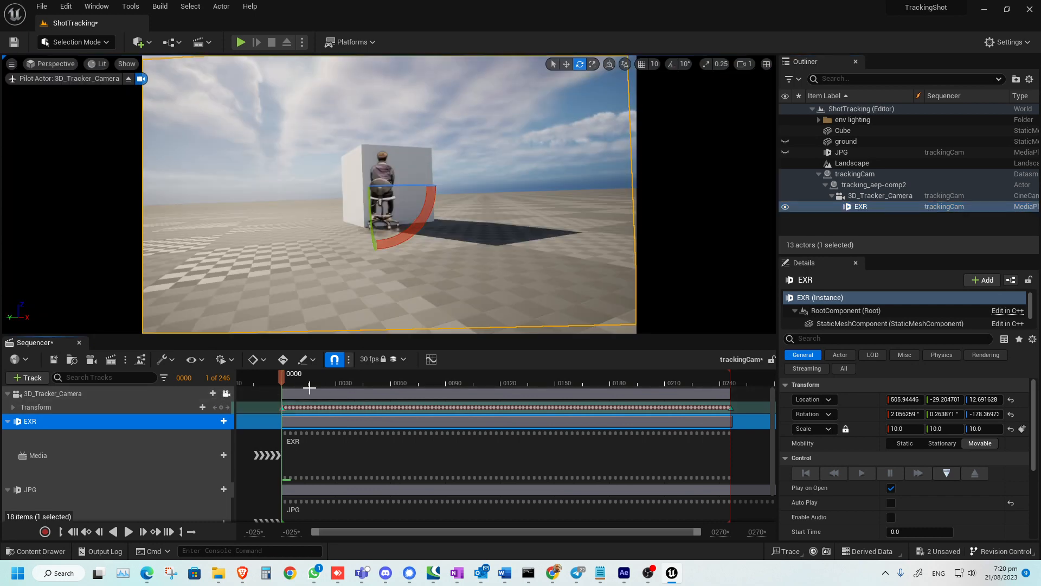
mouse_move(299, 383)
mouse_down()
mouse_move(667, 373)
mouse_move(297, 366)
mouse_move(335, 377)
mouse_move(309, 376)
mouse_move(319, 379)
mouse_move(669, 362)
mouse_move(457, 351)
mouse_move(282, 371)
mouse_move(372, 370)
mouse_move(288, 370)
mouse_move(346, 373)
mouse_move(306, 374)
mouse_up()
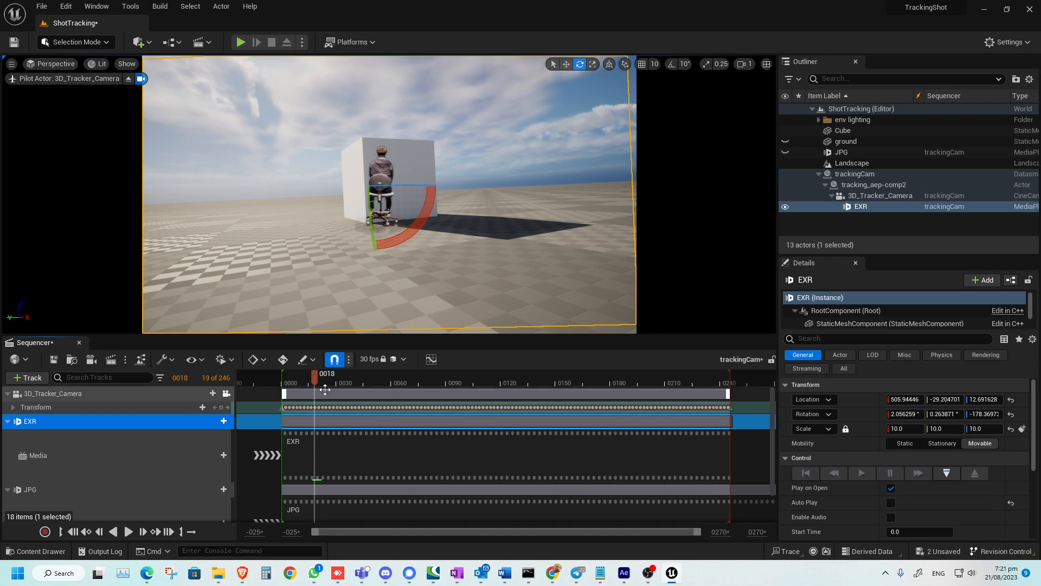
drag(320, 383, 304, 367)
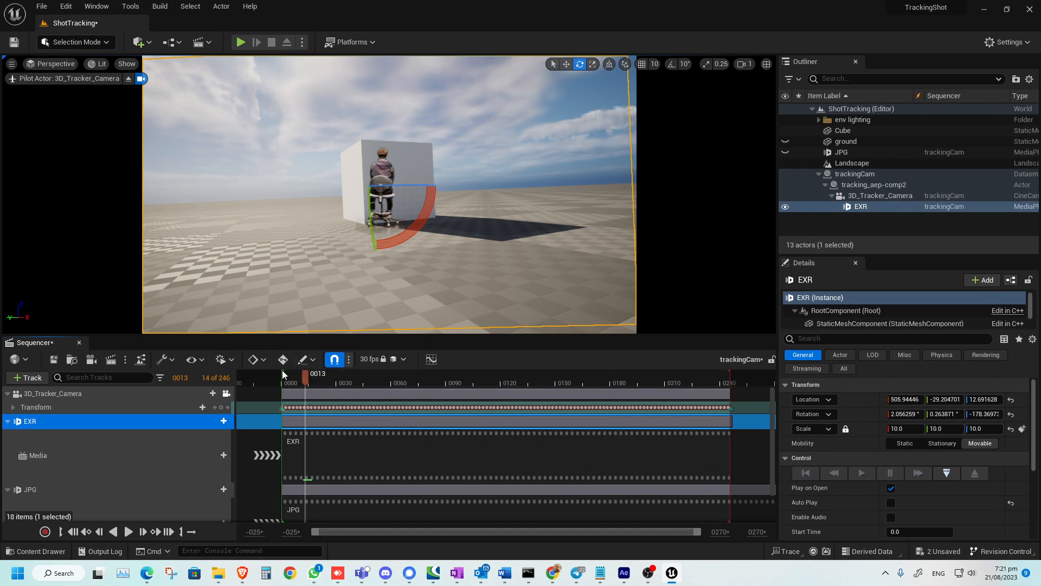
click(294, 380)
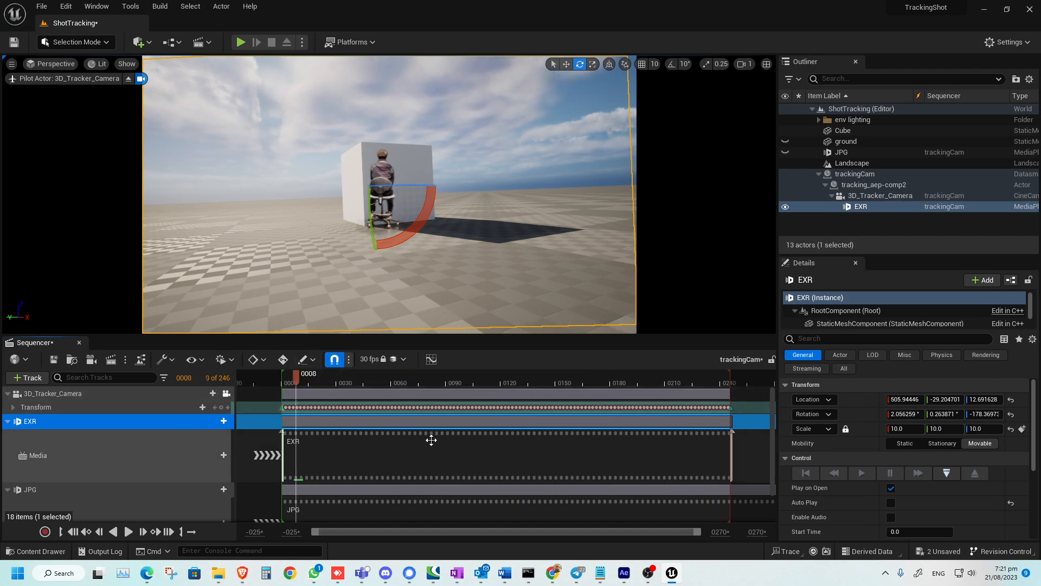
click(72, 531)
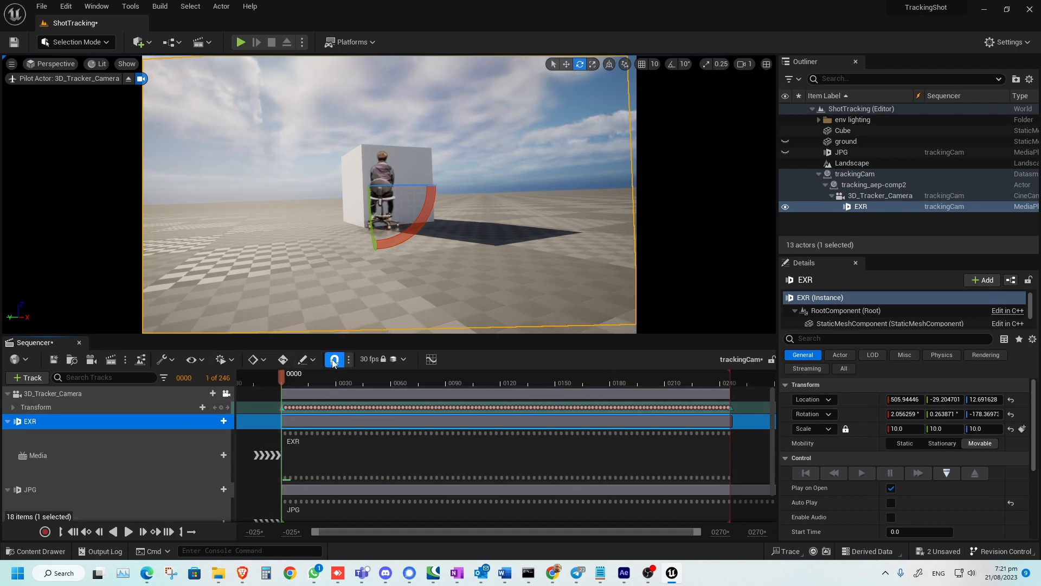
key(ctrl+s)
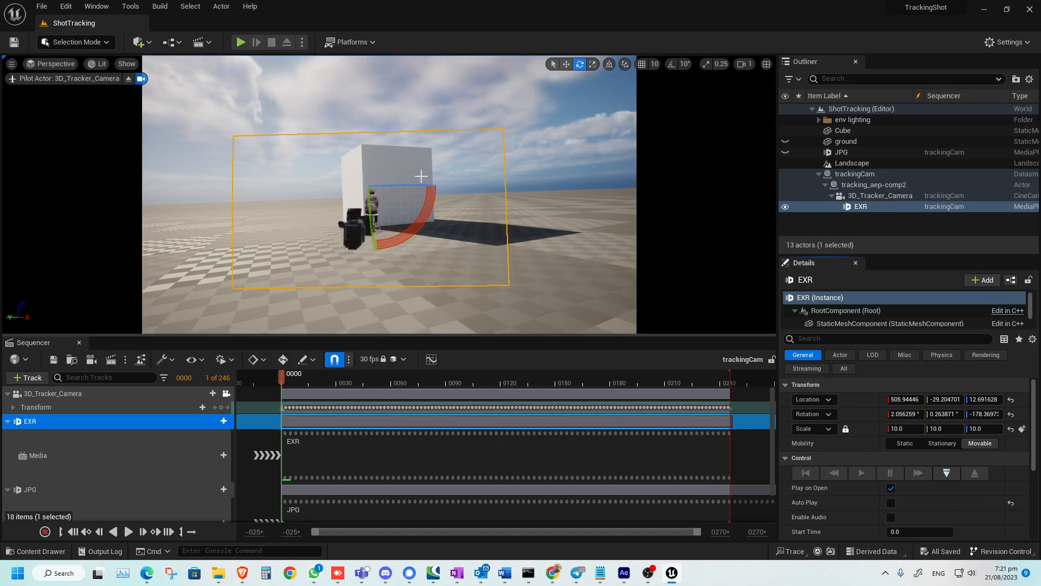
Scrub through the sequence in the tracked camera's view and stop at frame 98
click(226, 393)
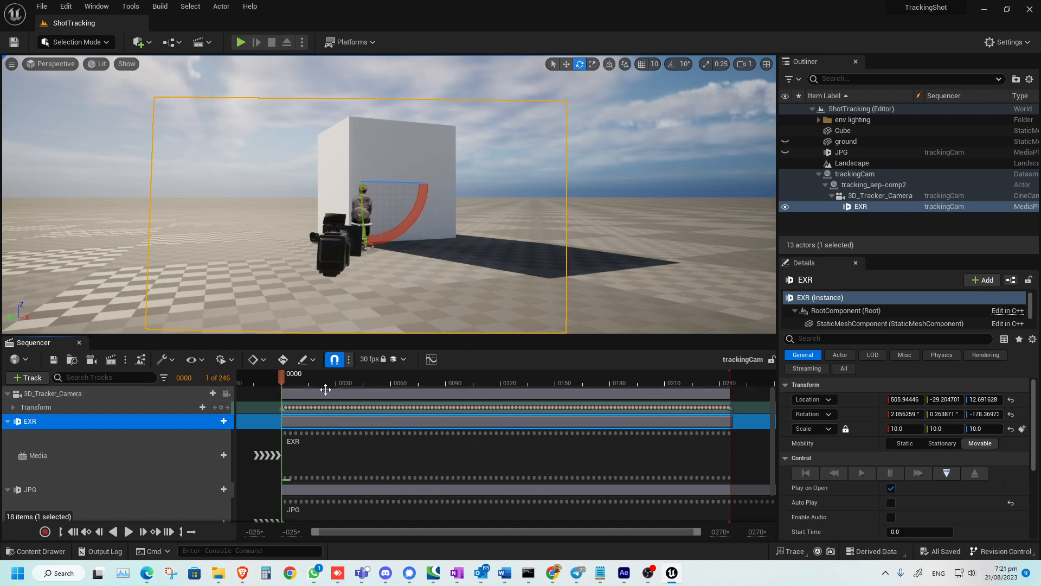
click(226, 393)
drag(308, 385, 650, 386)
click(461, 382)
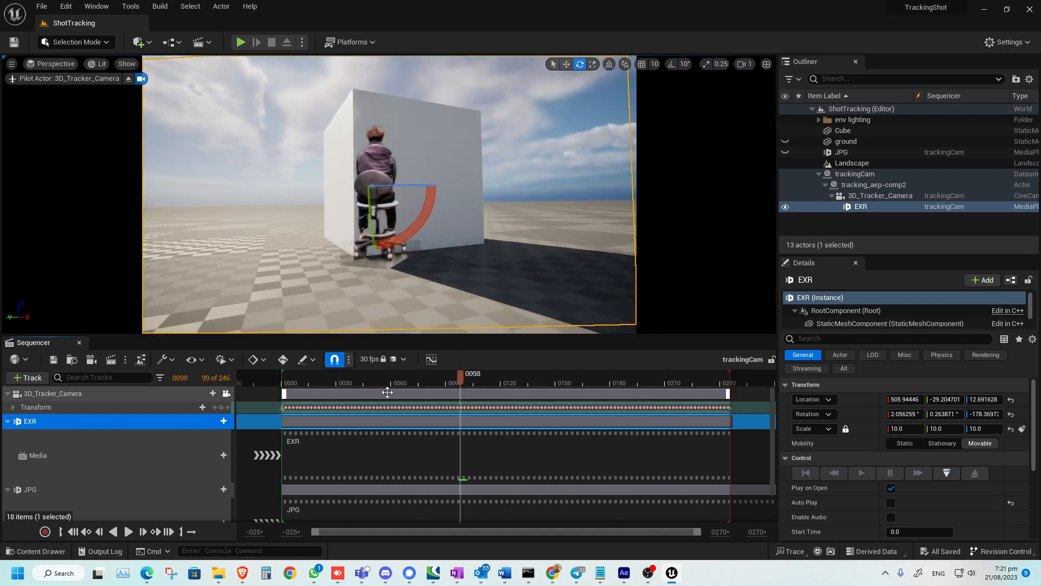
Leave the tracked camera's view, examine the cube's placement relative to the camera and EXR plate, and select the cube
click(226, 393)
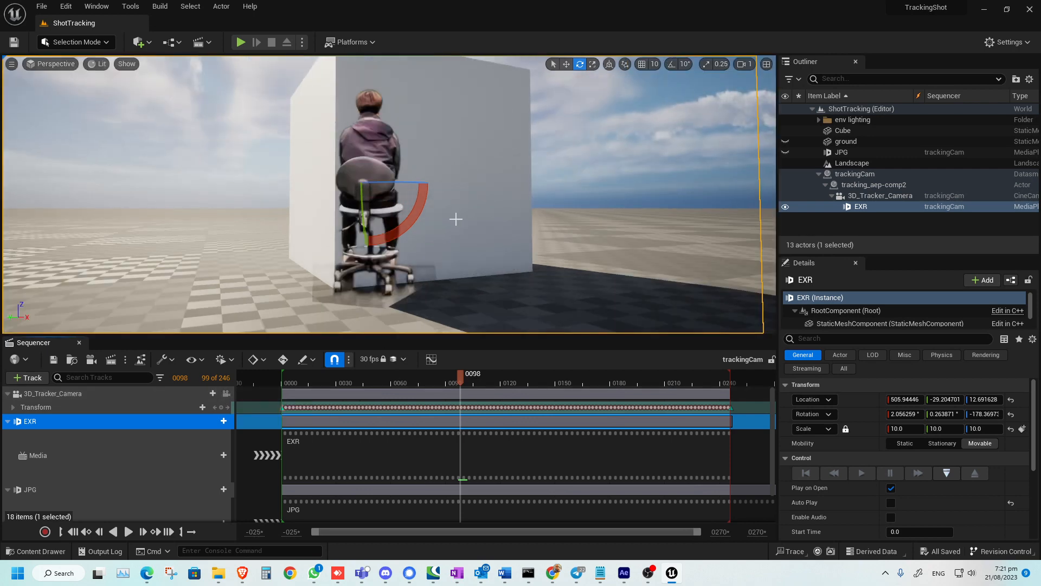
scroll(424, 237, down, 8)
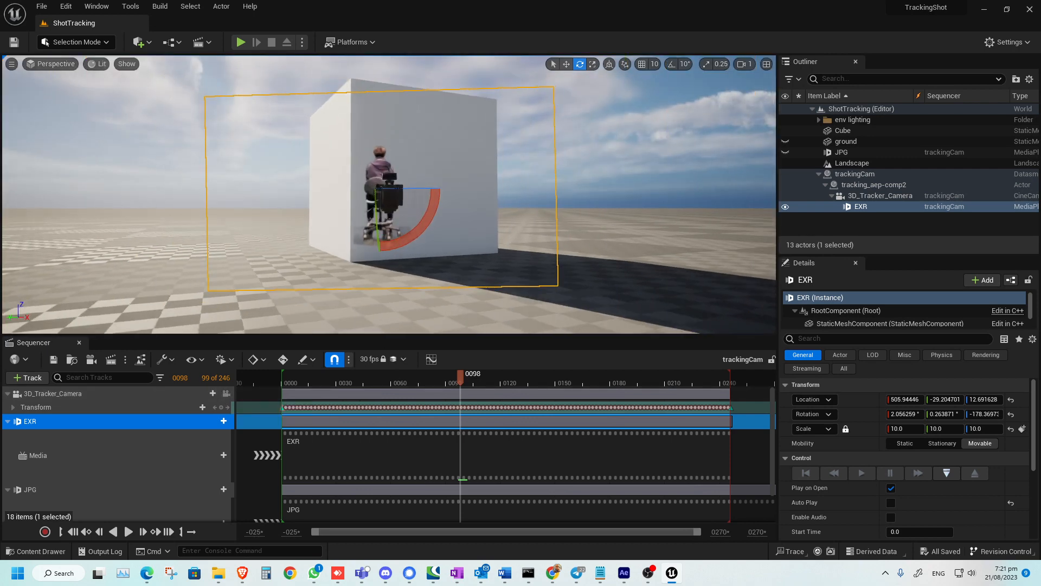
alt+drag(560, 229, 380, 260)
key(s)
right_drag(431, 221, 442, 220)
click(444, 216)
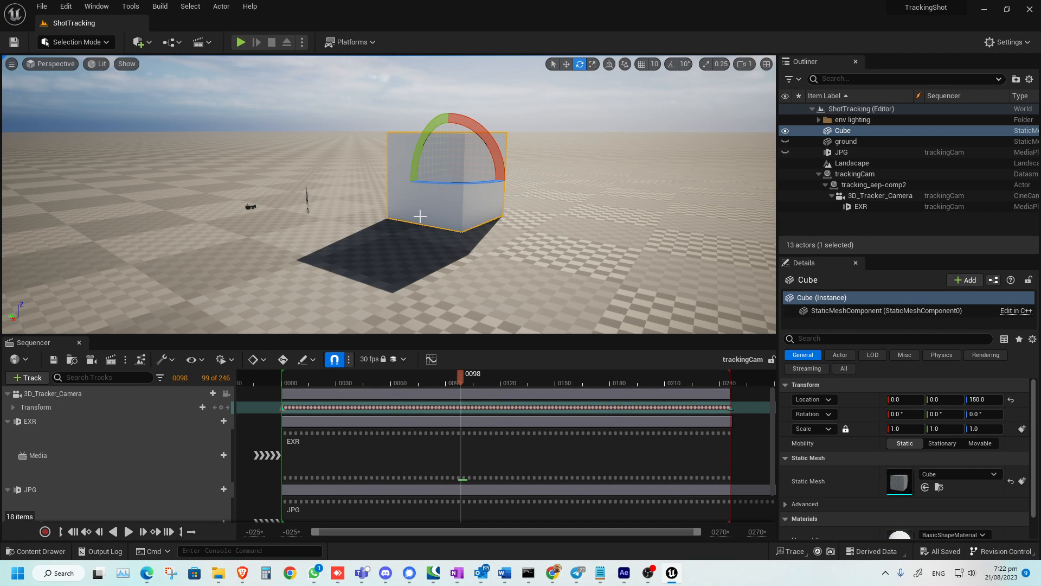
Delete the cube and all the lighting, fog, sky and cloud actors inside the env lighting folder
key(Delete)
click(436, 218)
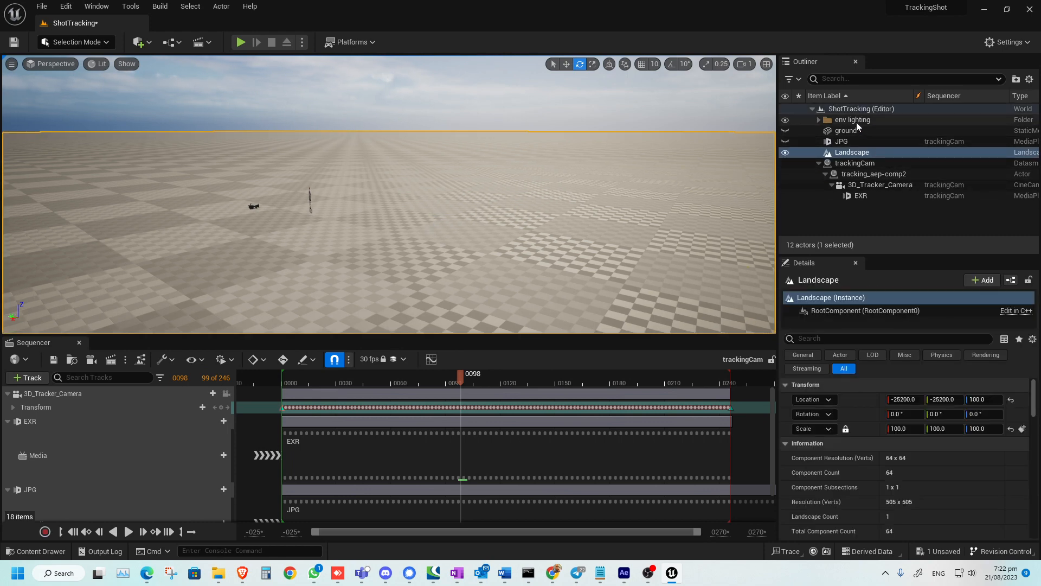
double_click(835, 119)
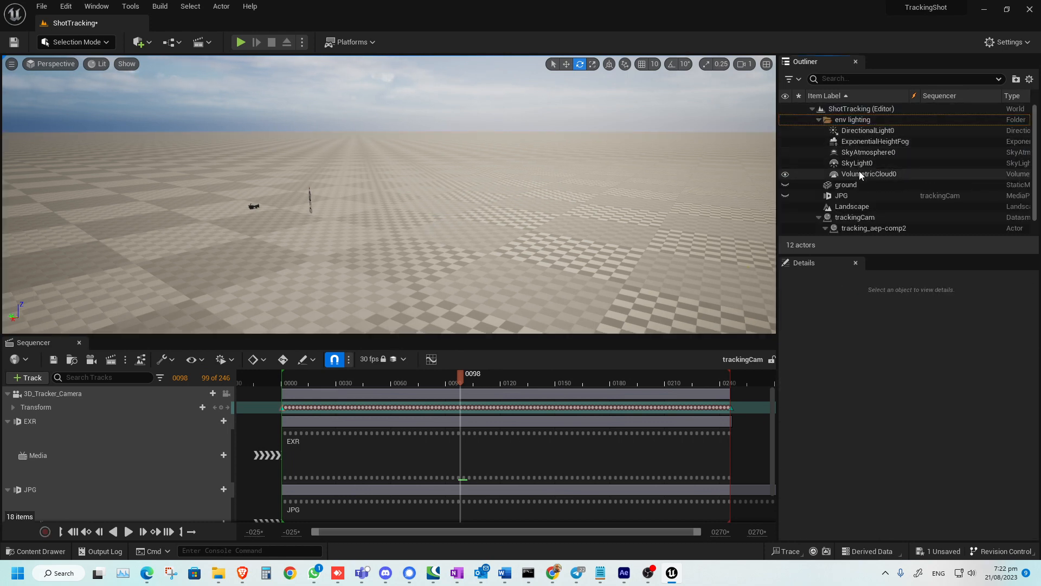
shift+click(861, 174)
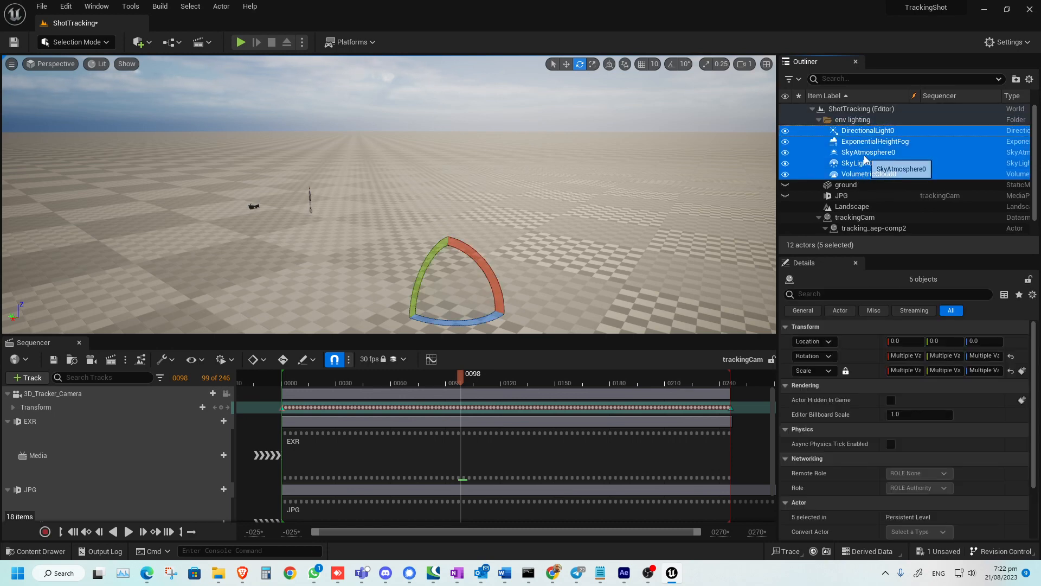
key(Delete)
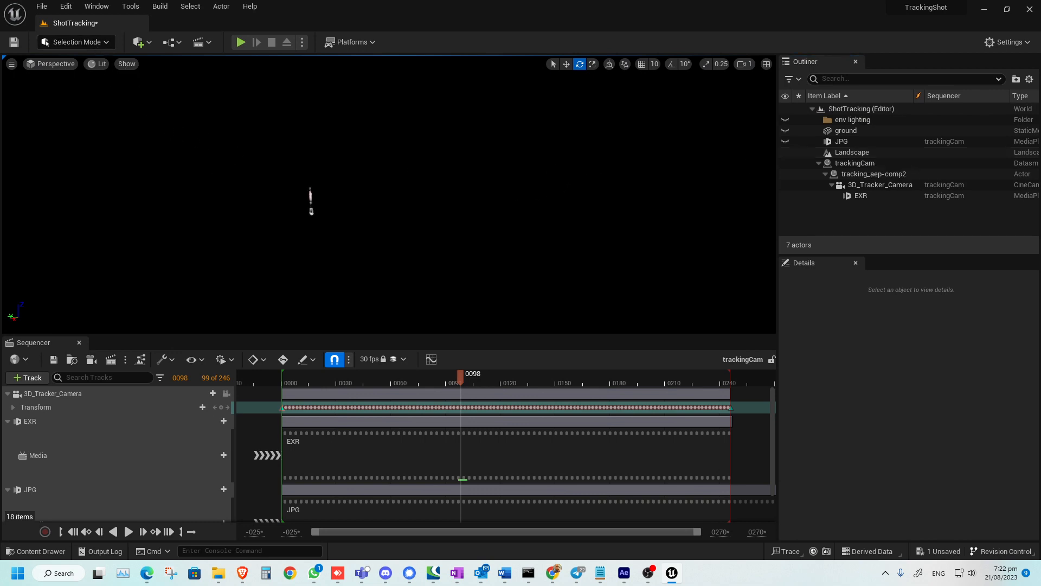
Switch the viewport to Unlit shading and delete the Landscape from the level
click(99, 65)
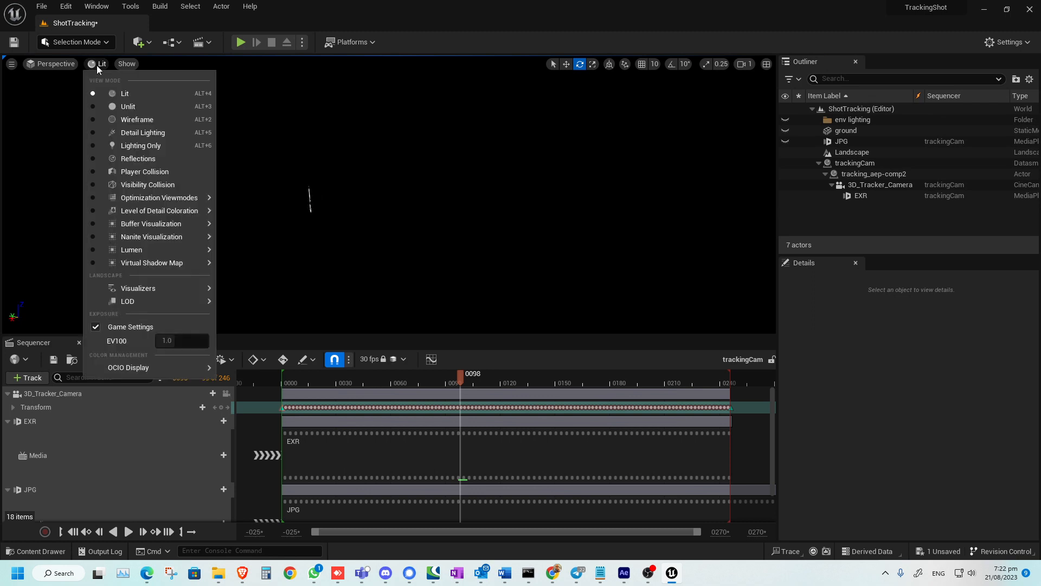
click(121, 108)
right_drag(214, 189, 192, 171)
key(w)
right_drag(430, 227, 430, 228)
scroll(233, 244, down, 5)
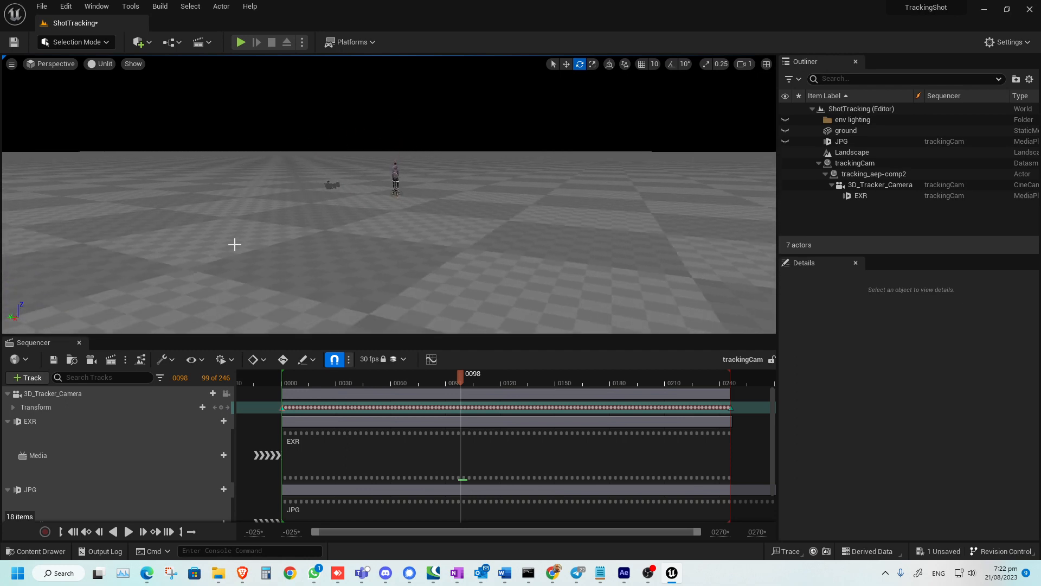
right_drag(232, 244, 232, 233)
right_drag(255, 281, 255, 281)
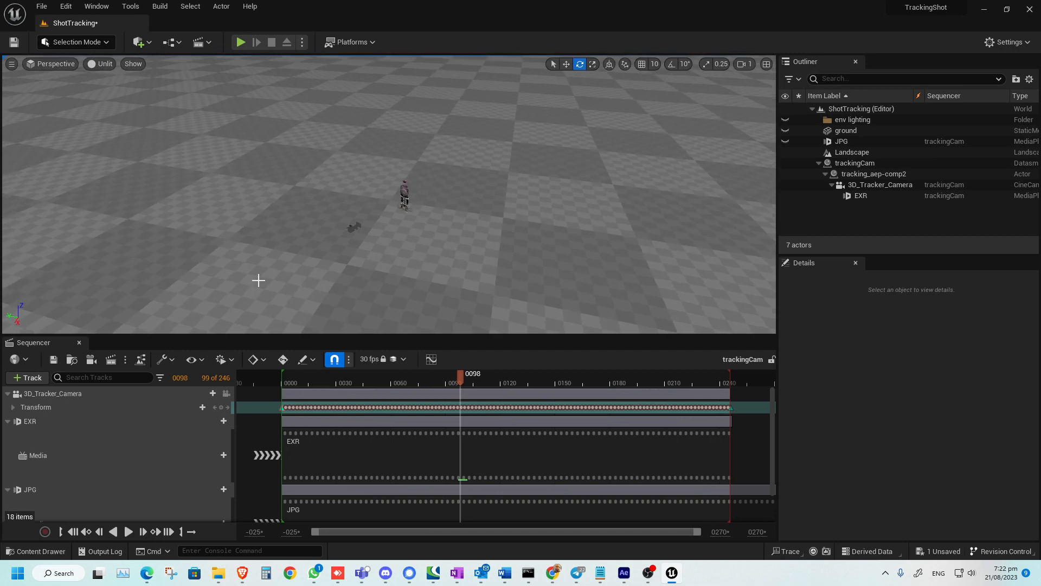
right_drag(200, 244, 200, 244)
right_drag(251, 216, 251, 215)
click(398, 253)
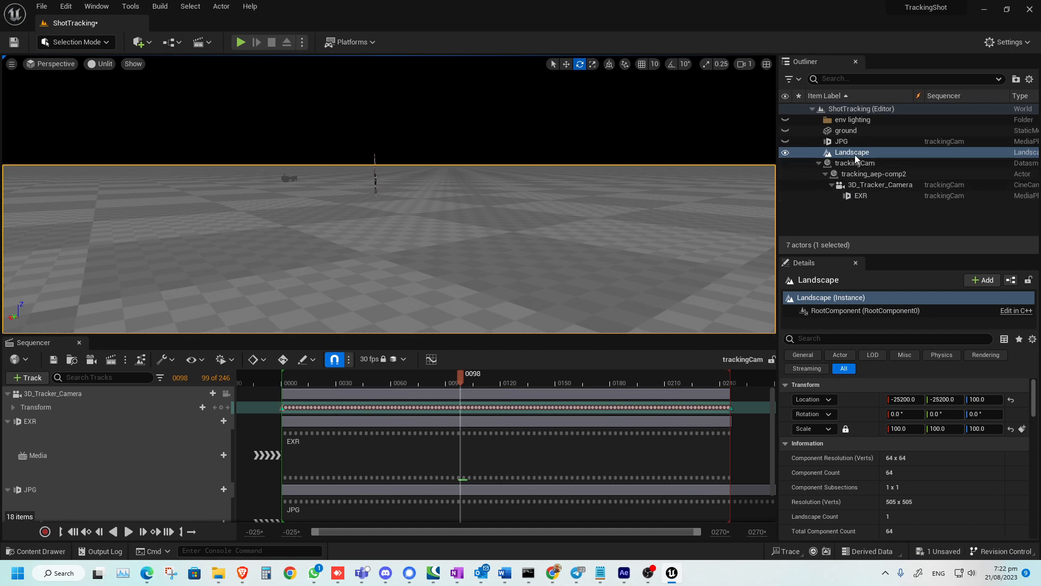
key(Delete)
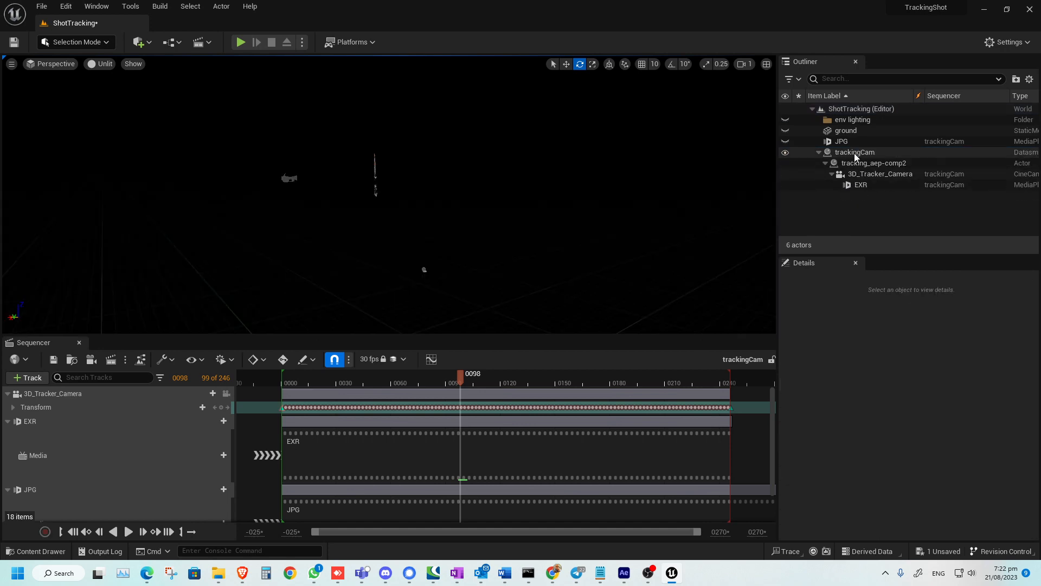
Unhide the ground plane and set its scale to 10 on all axes
click(835, 131)
click(785, 131)
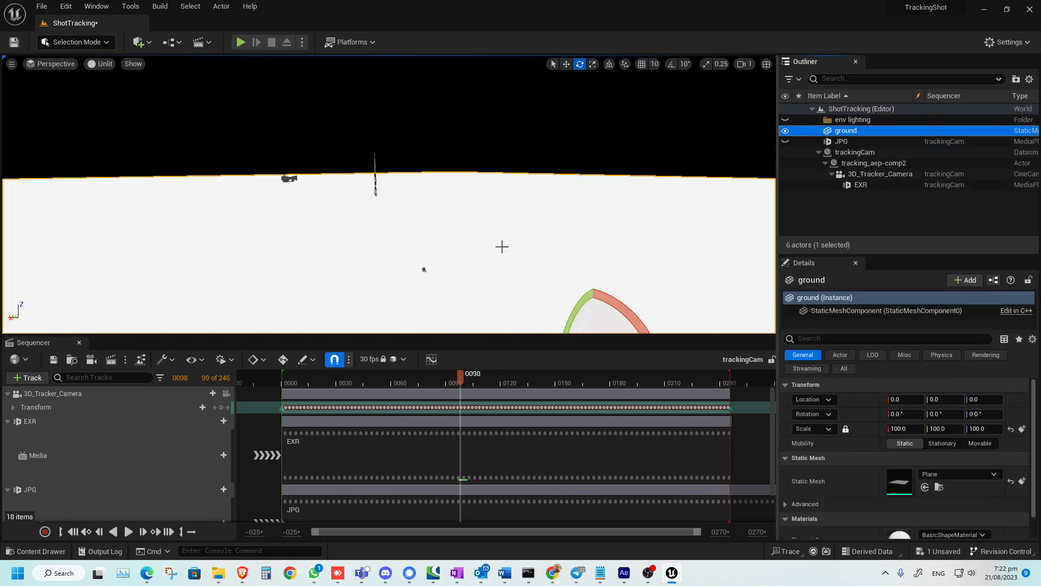
click(911, 429)
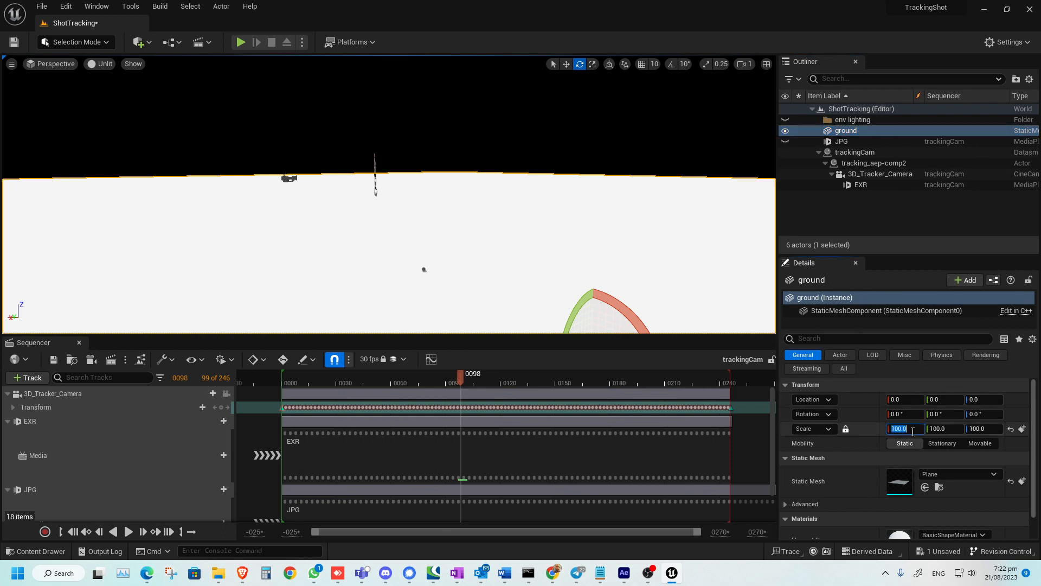
key(Return)
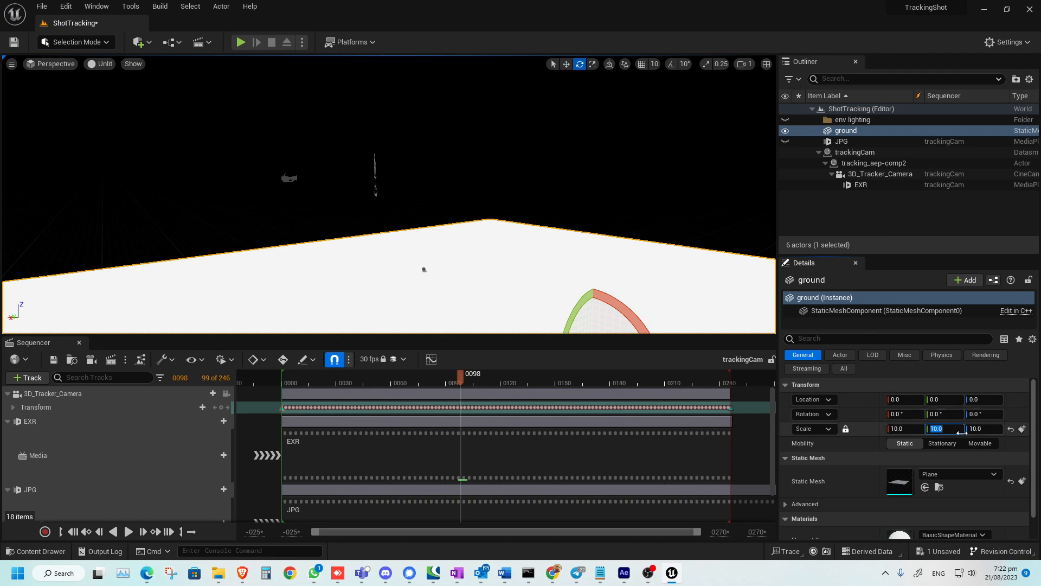
Raise the ground plane to a Z location of about 118.6, fine-tuning its height through the 3D_Tracker_Camera view
middle_drag(270, 220, 268, 251)
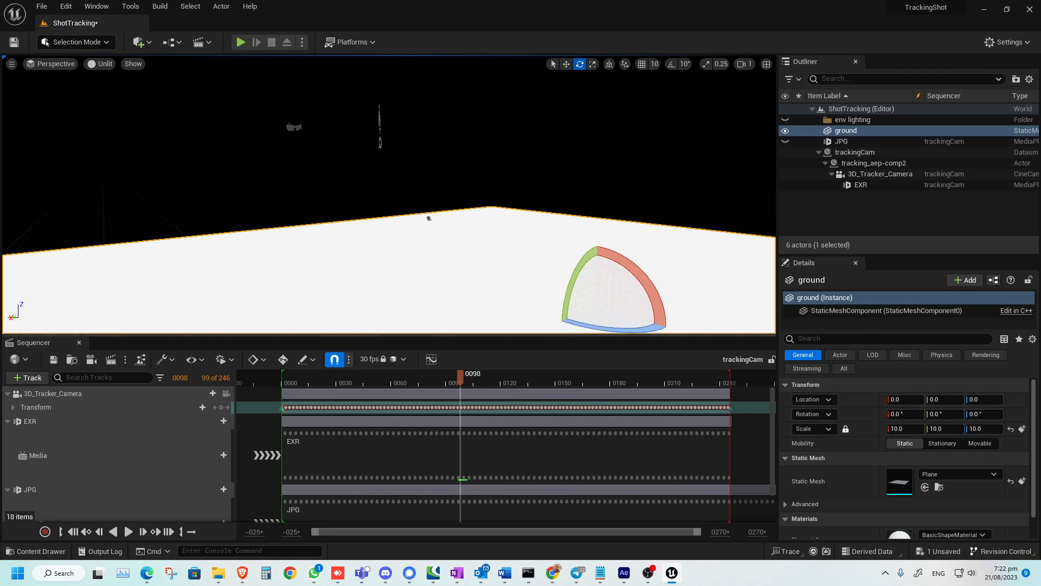
scroll(270, 220, down, 4)
mouse_move(270, 221)
alt+mouse_down()
mouse_move(326, 252)
mouse_move(271, 232)
alt+mouse_up()
key(w)
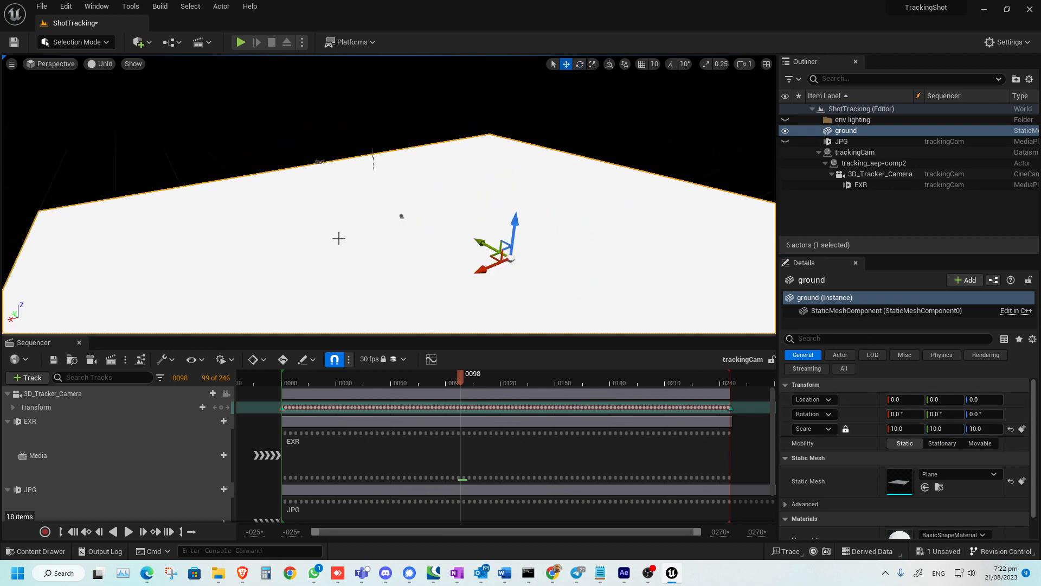
drag(513, 231, 527, 134)
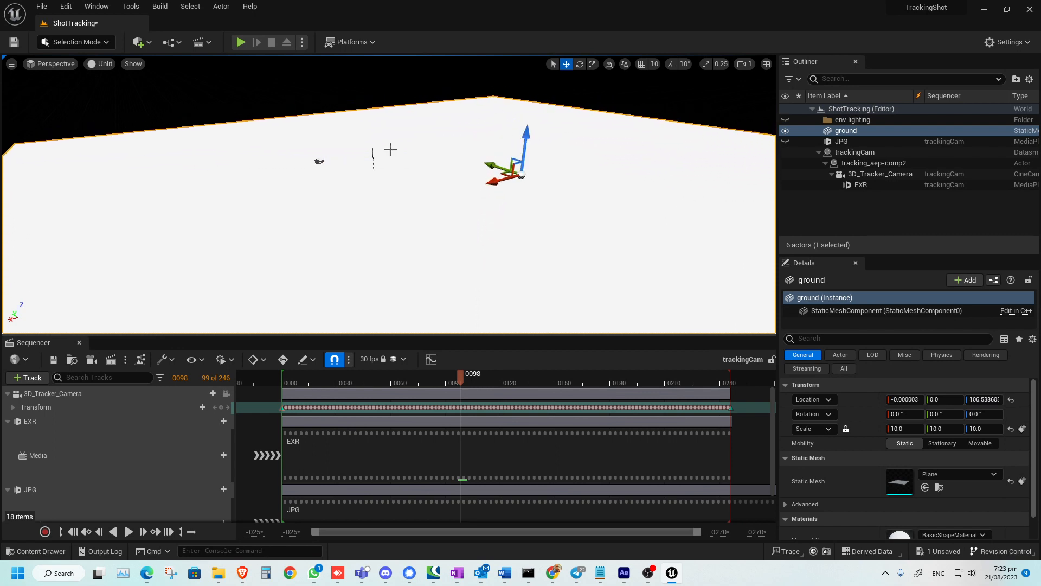
click(227, 393)
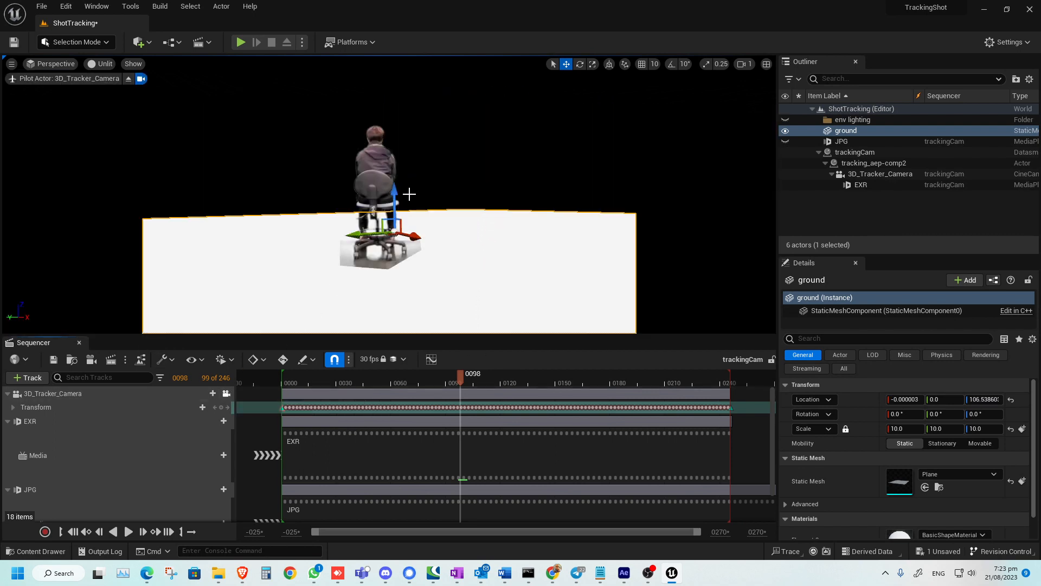
drag(395, 191, 395, 181)
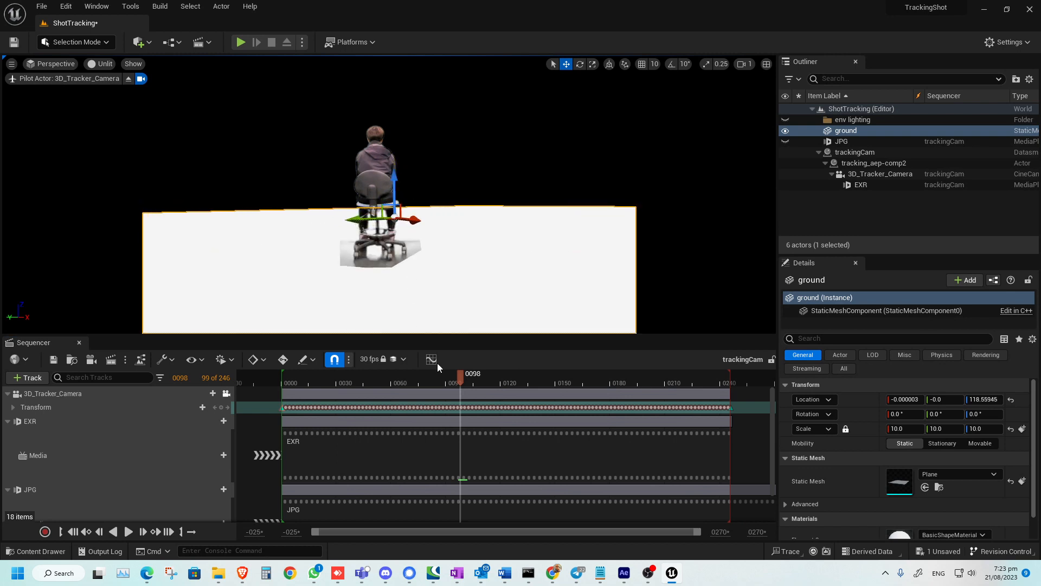
Scrub the sequence to check the ground against the EXR footage, return to frame 0 and leave the tracked camera's view
drag(444, 382, 307, 382)
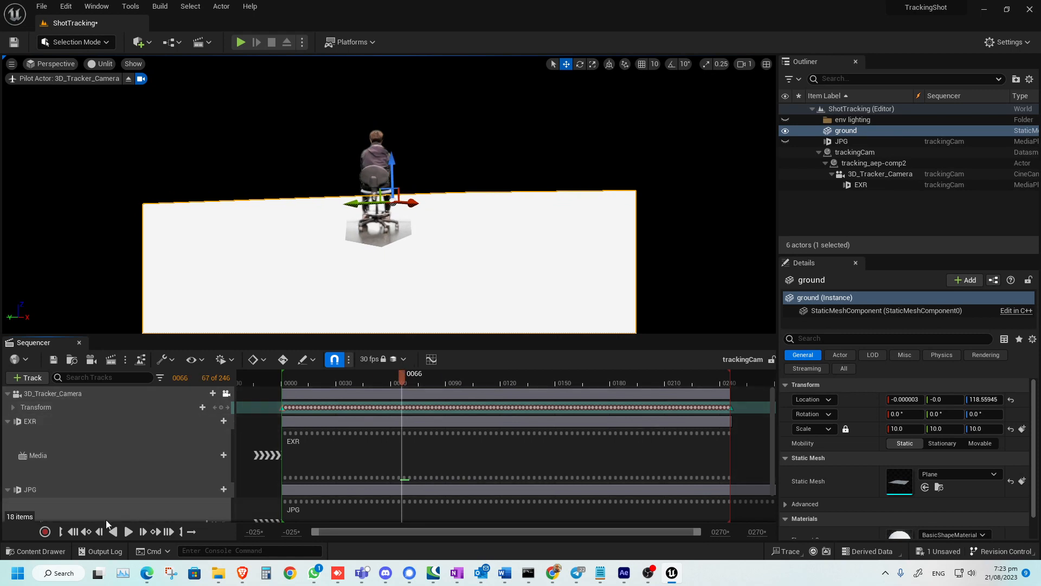
click(71, 532)
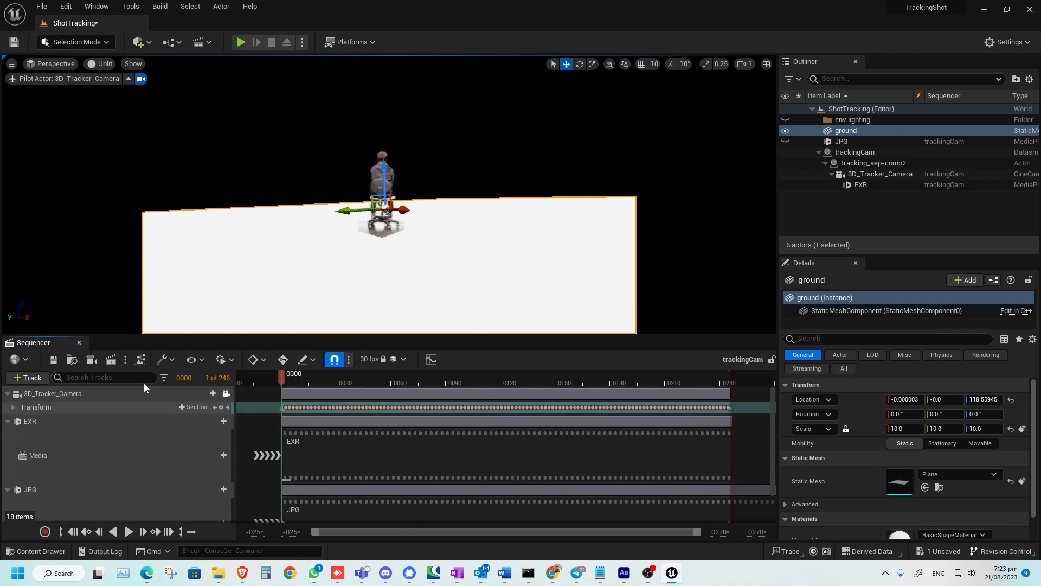
click(227, 393)
Add a cylinder shape to the level on the ground plane
scroll(495, 188, down, 10)
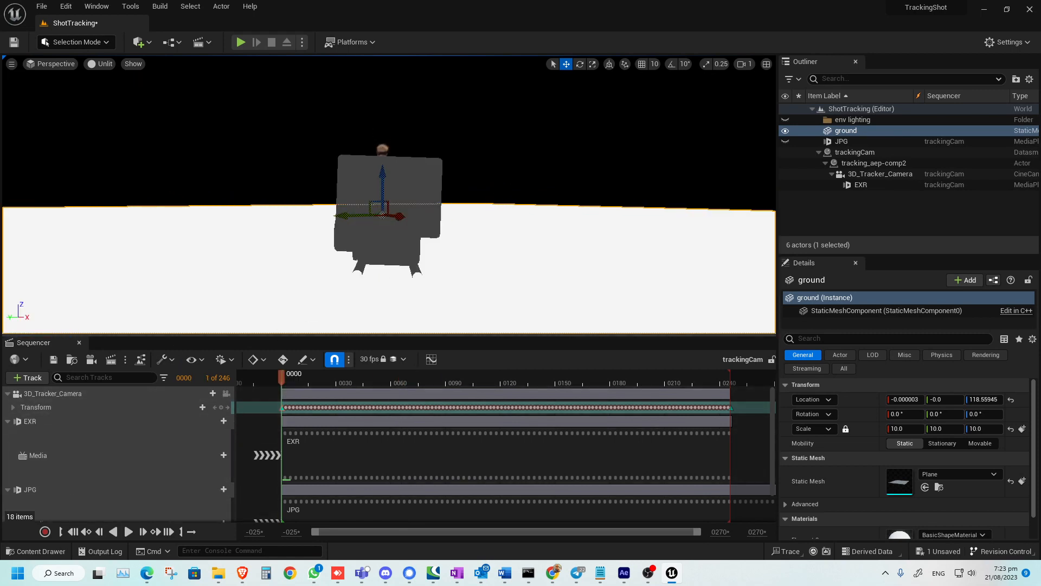
alt+drag(472, 176, 287, 226)
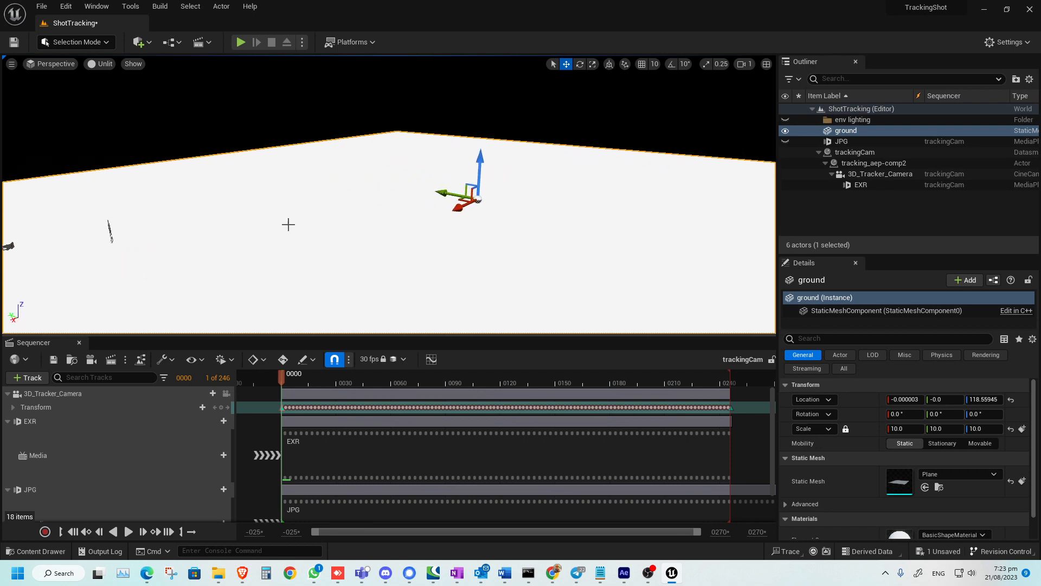
mouse_move(372, 215)
alt+mouse_down()
mouse_move(328, 211)
mouse_move(317, 228)
mouse_move(388, 222)
alt+mouse_up()
middle_drag(388, 181, 463, 148)
click(140, 43)
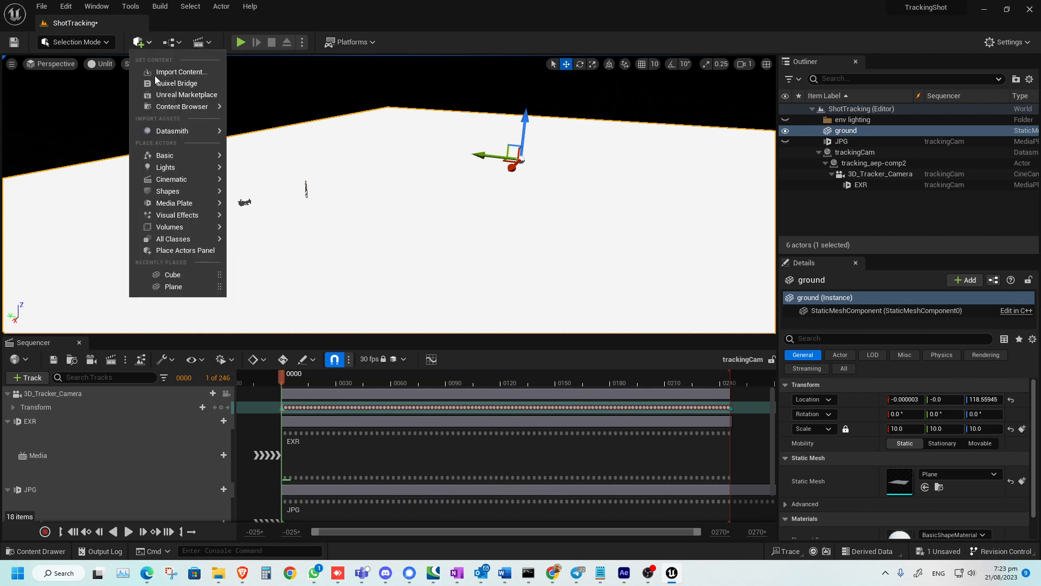
mouse_move(212, 171)
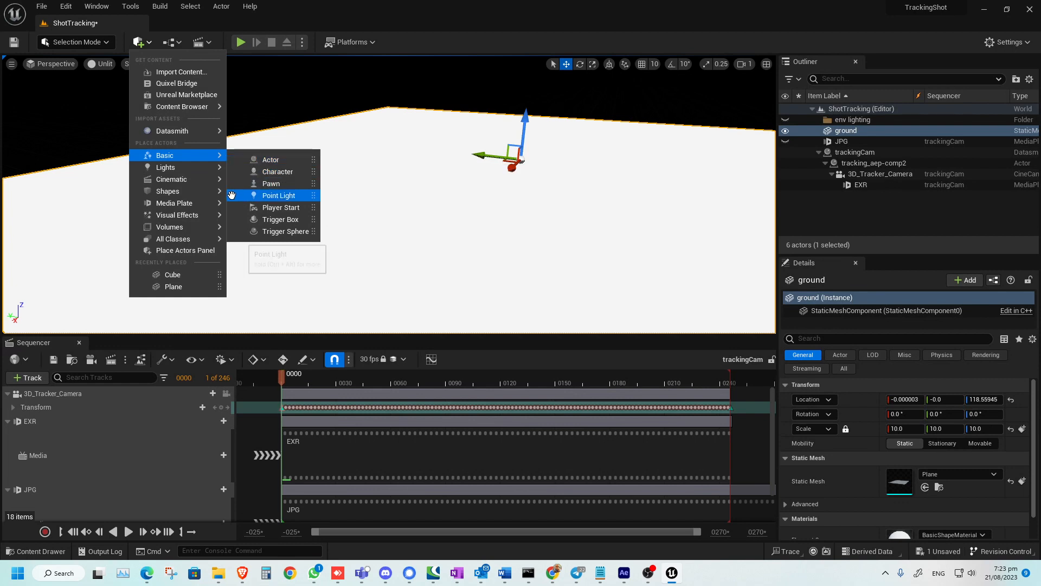
mouse_move(210, 194)
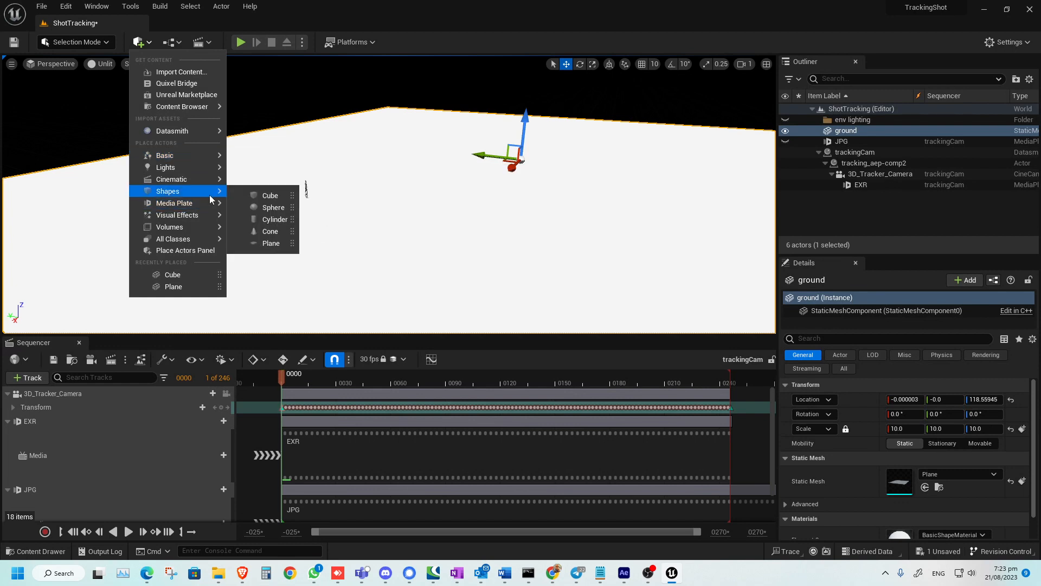
click(274, 219)
Scale the cylinder to 0.2 in X and Y and stretch its Z scale to about 2.26, forming a thin pole
drag(384, 169, 394, 82)
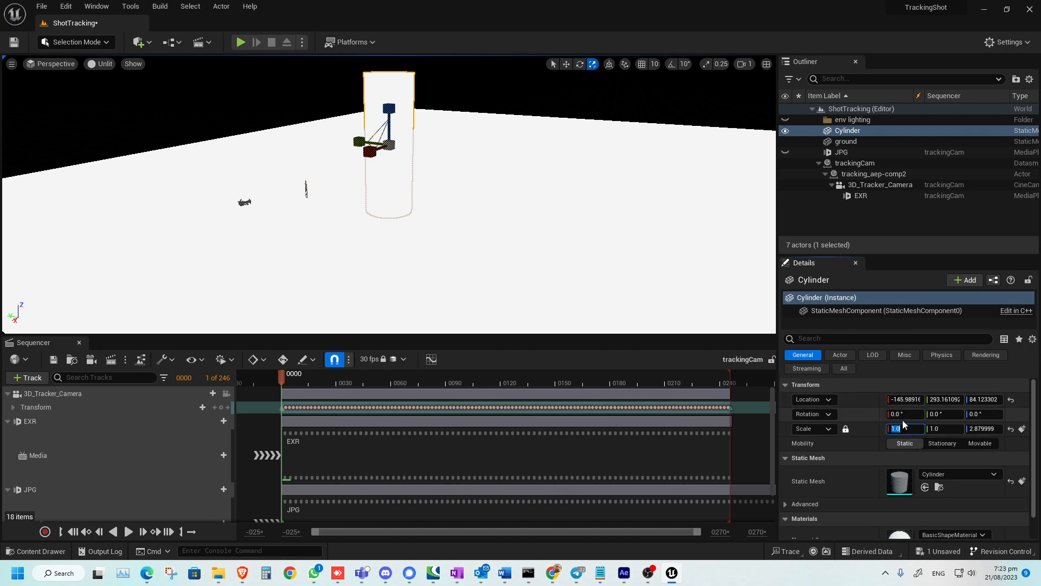
text(.2)
key(Tab)
text(.2)
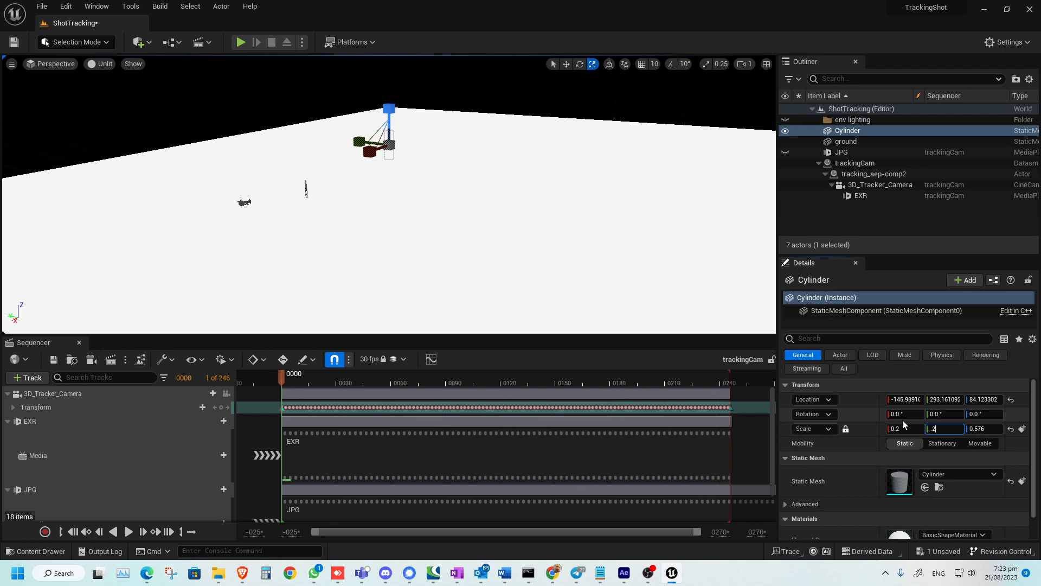
key(Return)
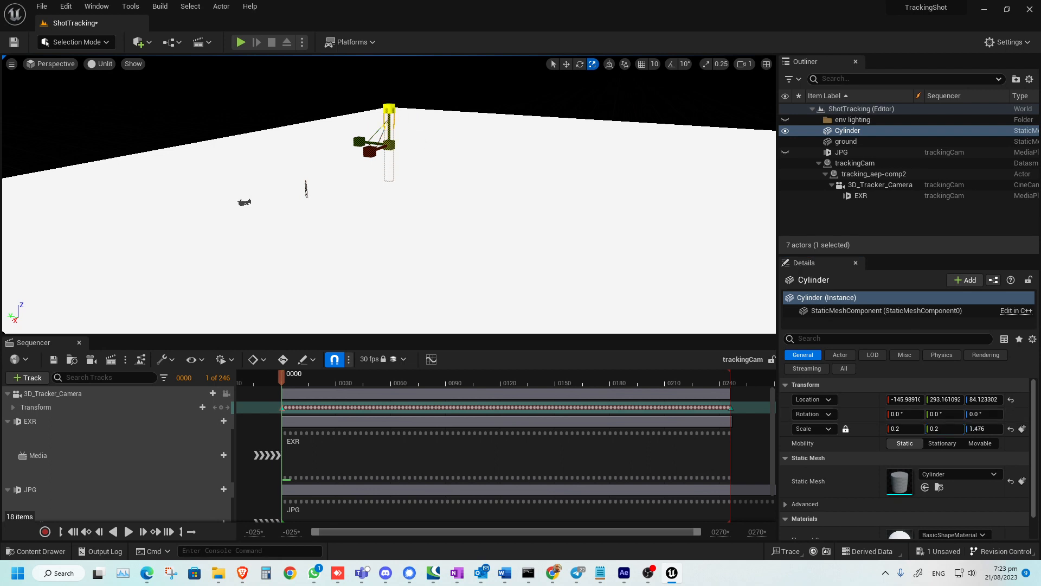
Move the cylinder across the ground to about X 57.5, Y 195.3, near the EXR plate
key(w)
alt+drag(295, 199, 345, 152)
drag(310, 115, 336, 162)
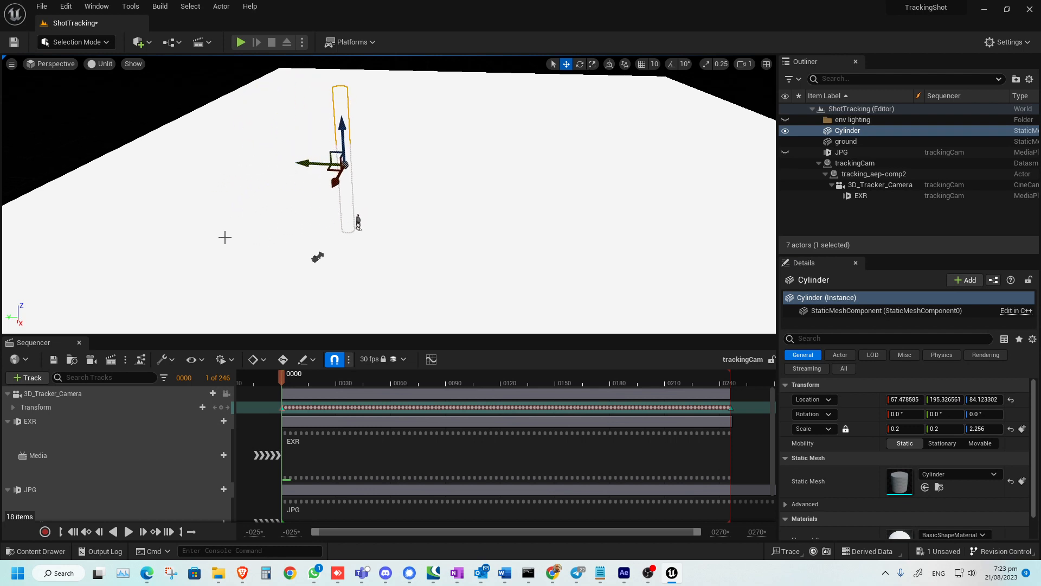
Using the tracking camera view, raise the cylinder to about Z 209 and move it to about Y 80 beside the seated man
click(226, 394)
drag(220, 222, 222, 81)
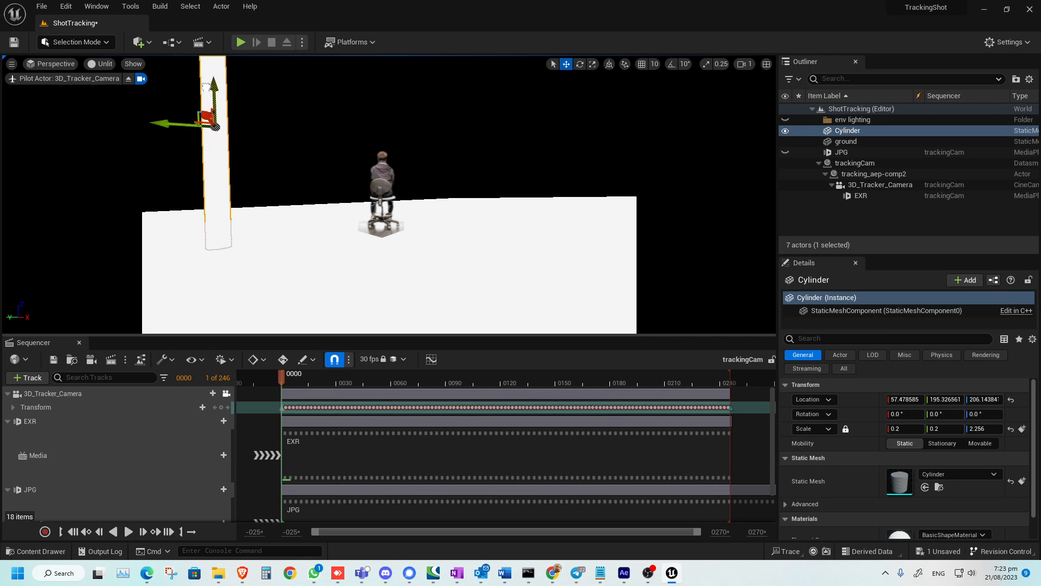
drag(170, 120, 307, 119)
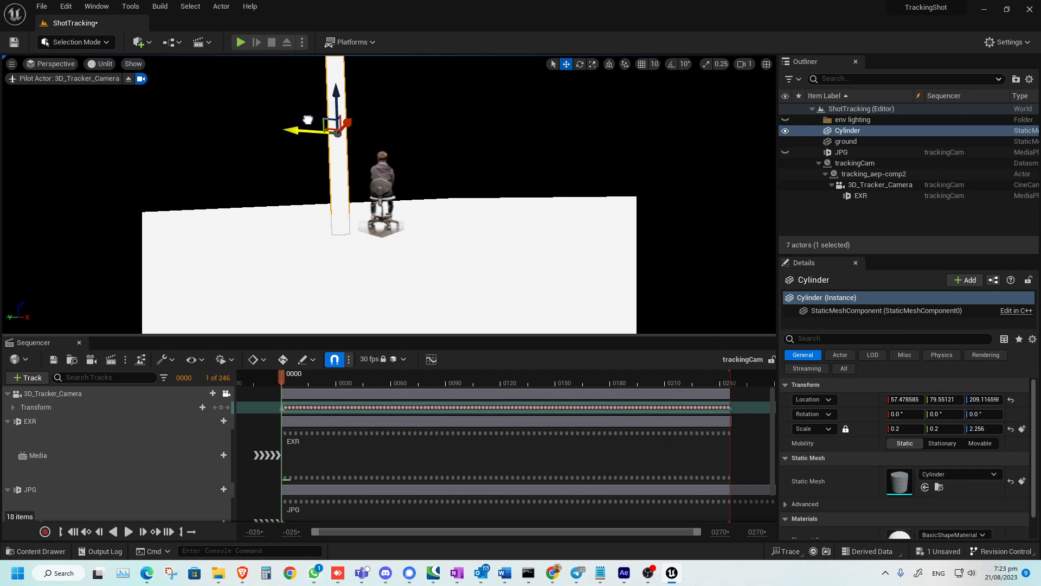
click(226, 393)
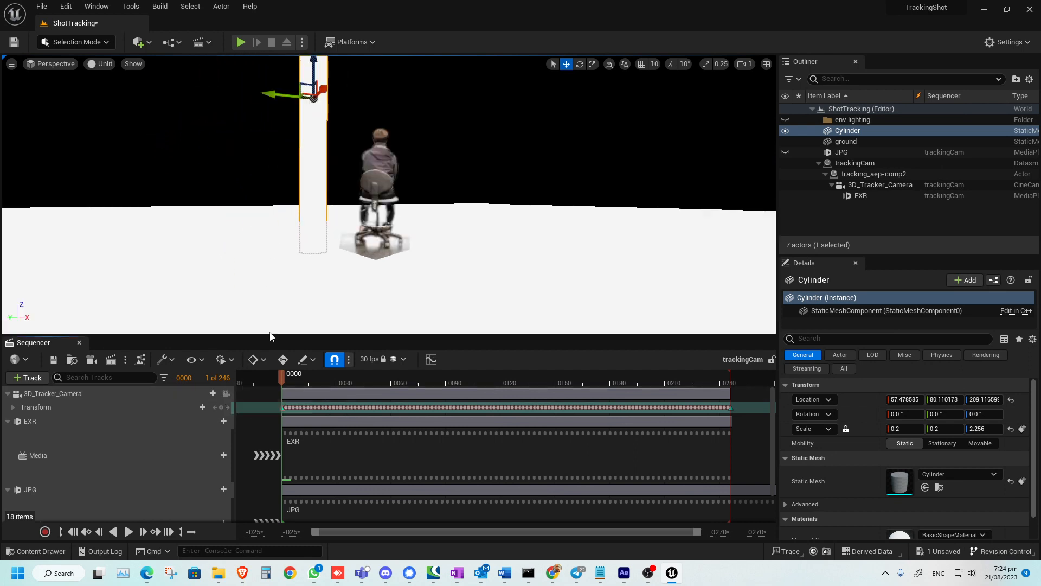
Move the cylinder across the ground plane to about X 275, Y 127, behind the seated man
right_drag(447, 140, 402, 144)
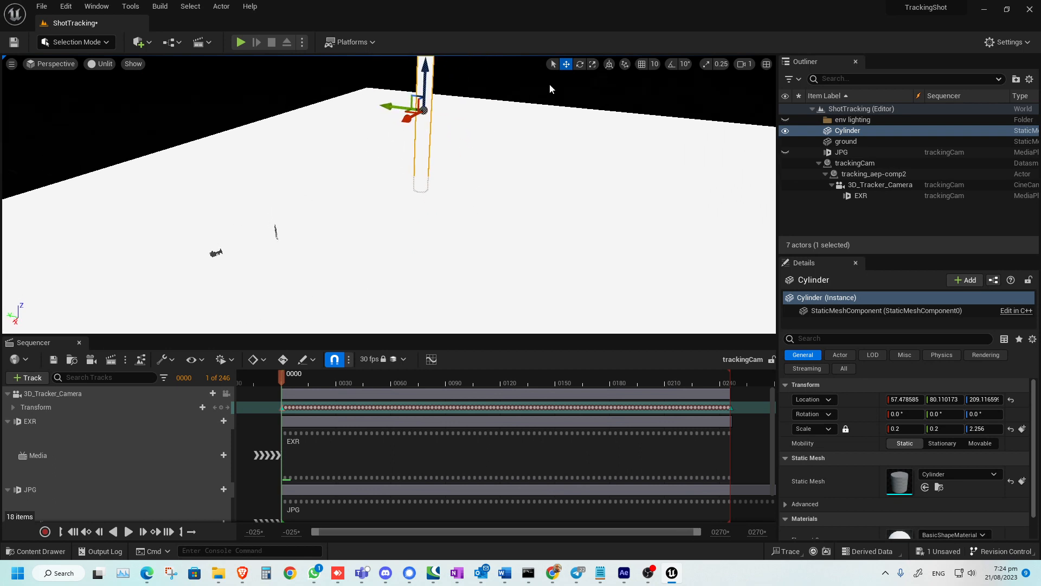
drag(407, 119, 221, 206)
key(f)
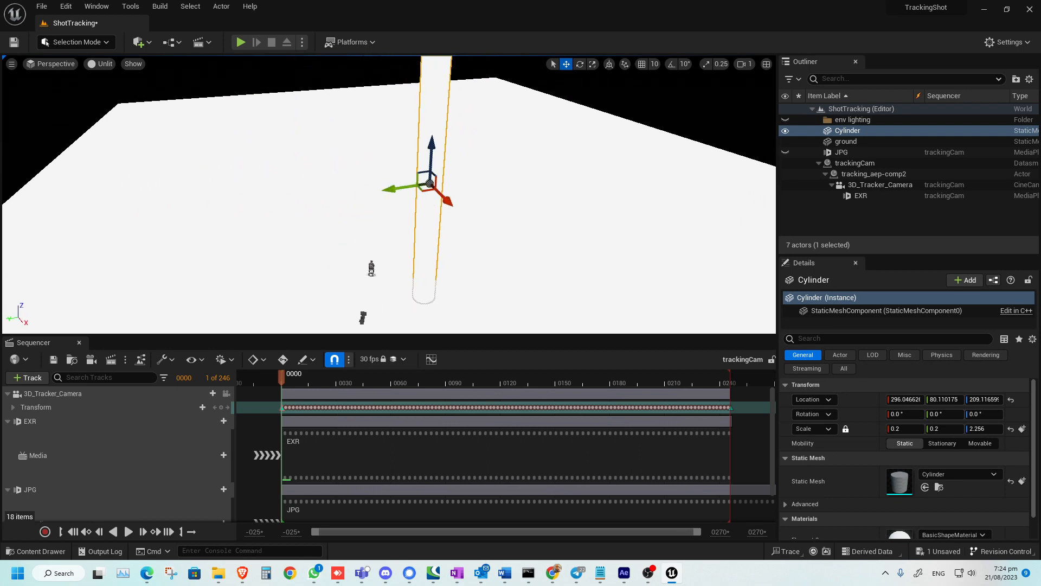
drag(400, 187, 331, 187)
right_drag(456, 197, 457, 197)
drag(504, 172, 437, 171)
Scale the cylinder down to about 0.07 × 0.07 × 0.98 and lower it to about Z 165
key(r)
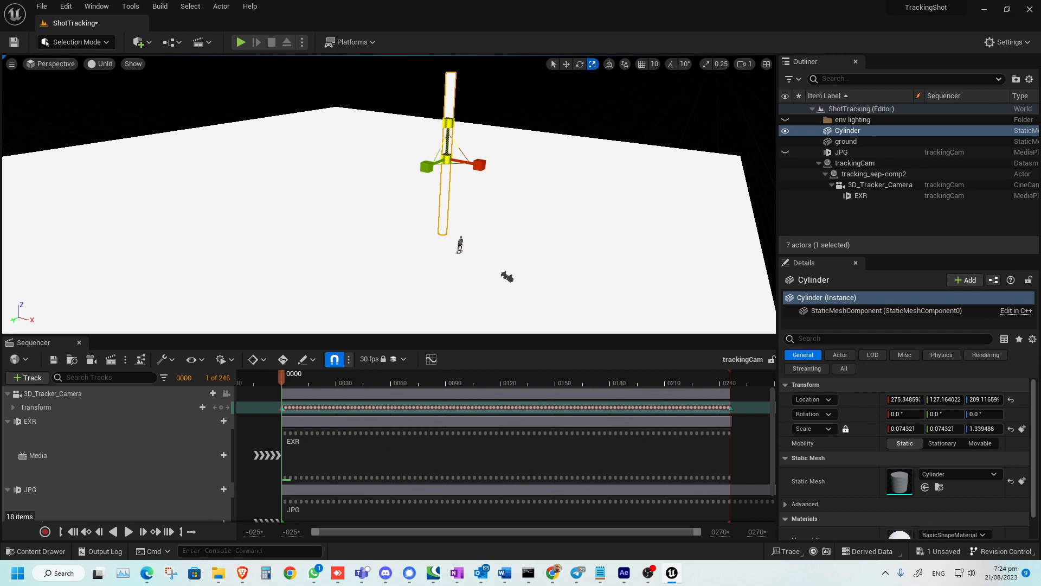
key(w)
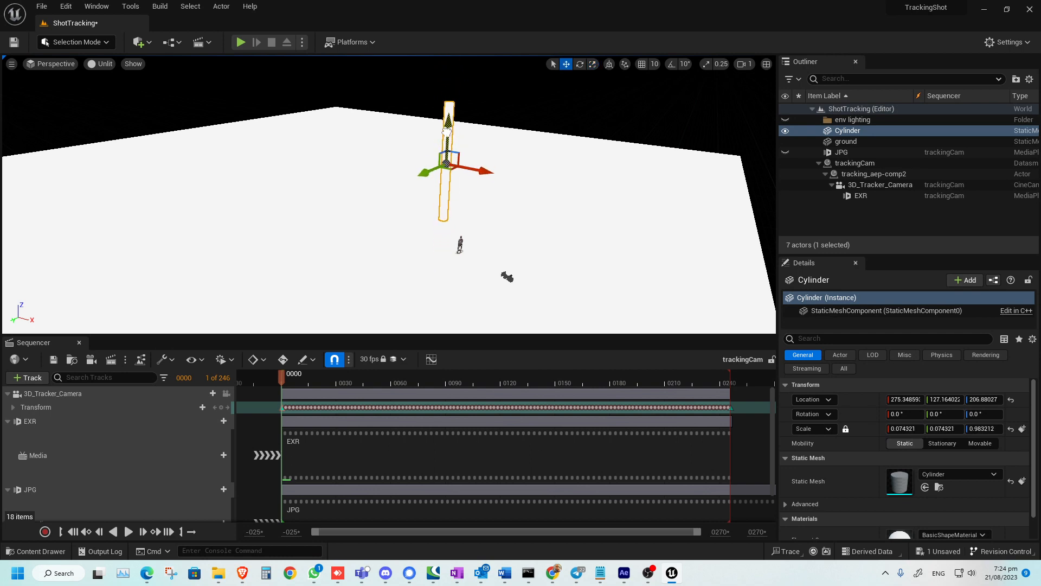
drag(450, 128, 450, 180)
scroll(488, 231, up, 10)
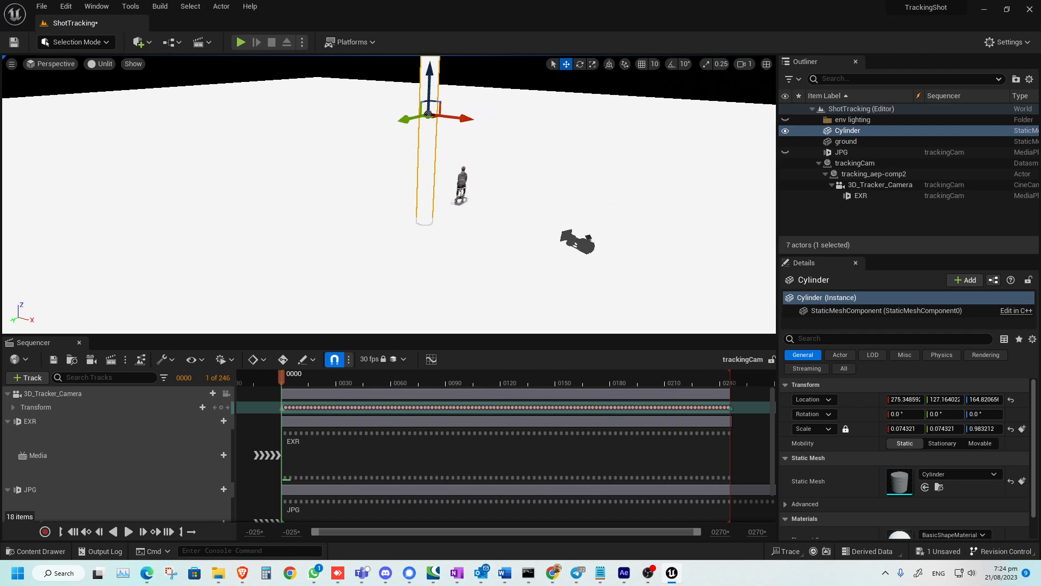
scroll(456, 226, down, 6)
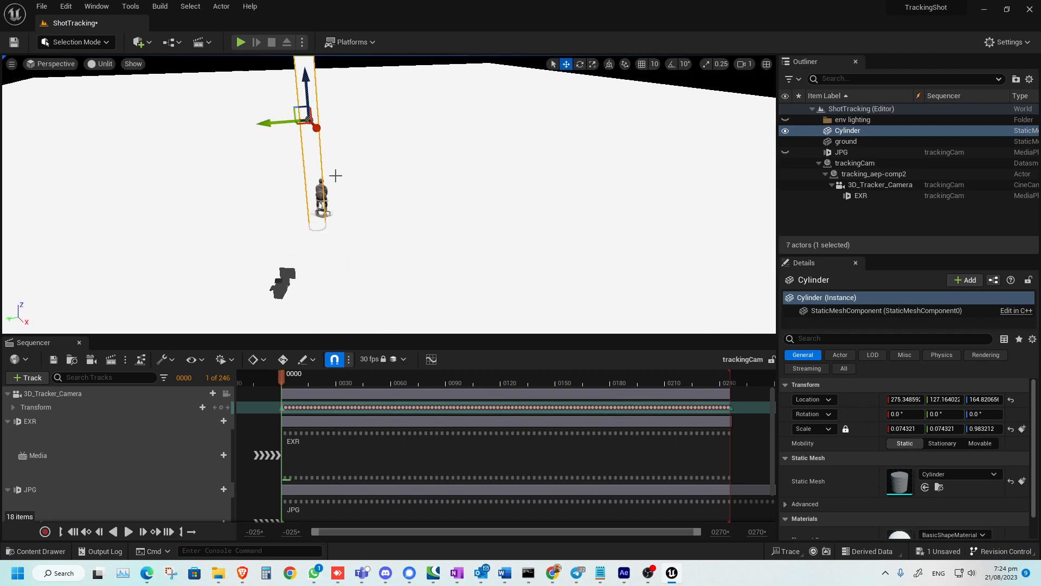
Move the cylinder to about Y 145 and place a duplicate on the seated man's other side at about Y 86
drag(266, 122, 139, 98)
right_drag(176, 154, 154, 162)
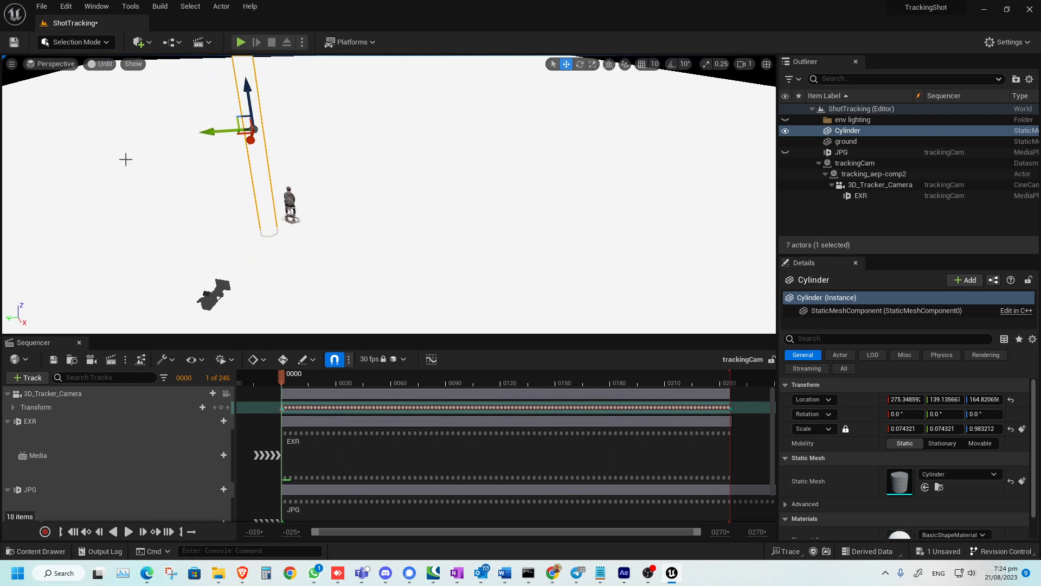
click(226, 393)
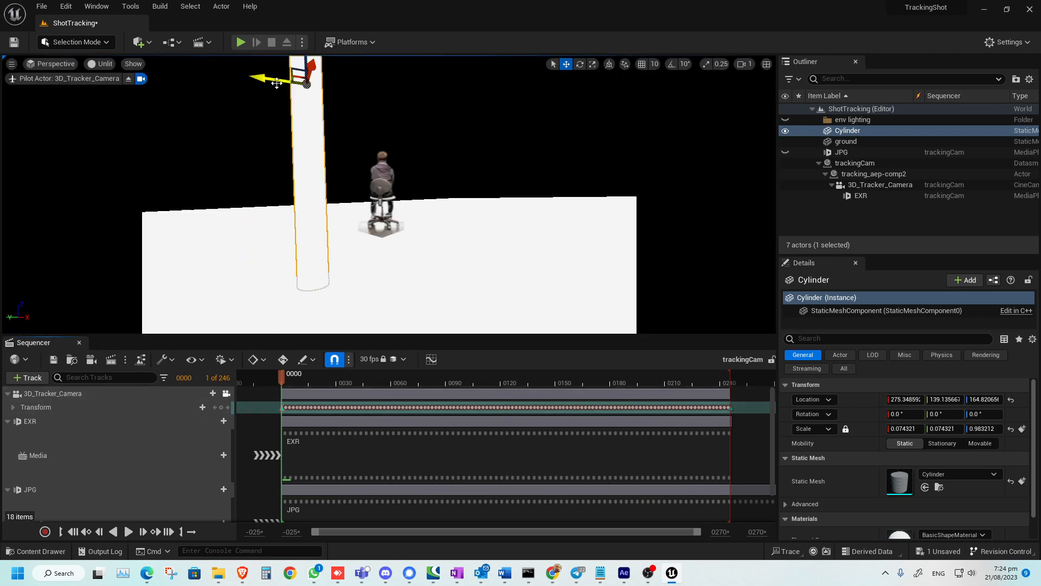
drag(279, 82, 243, 92)
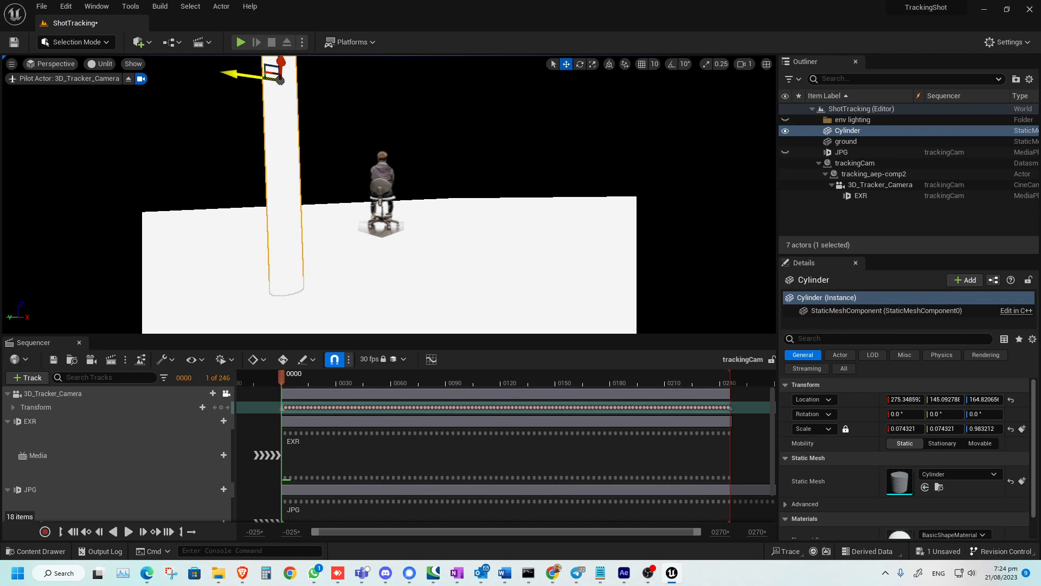
alt+drag(244, 74, 441, 92)
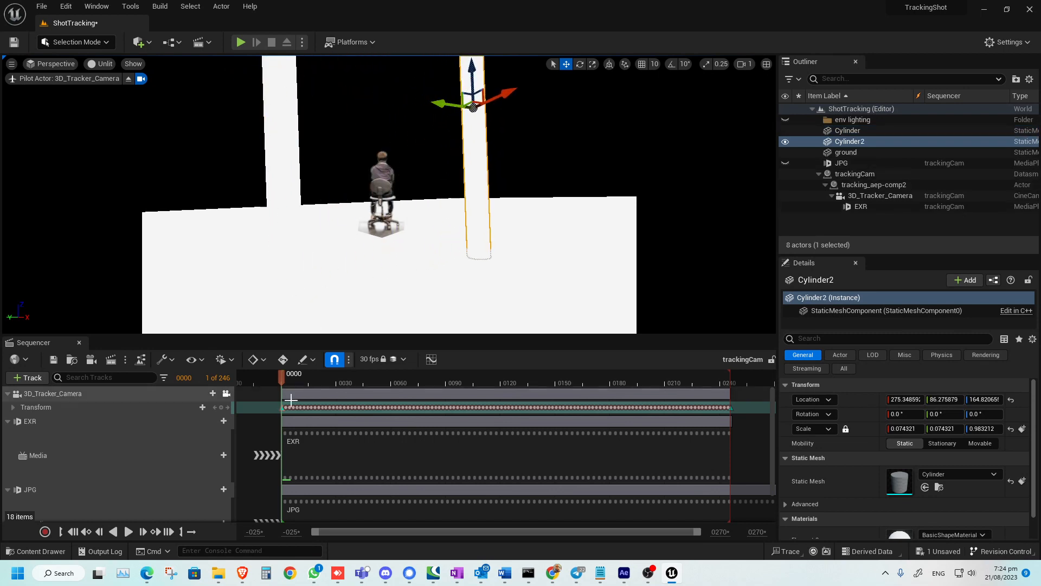
Create a new cine camera in the sequence and pilot it to overlook the tracking camera, seated man and cylinders
drag(304, 382, 195, 372)
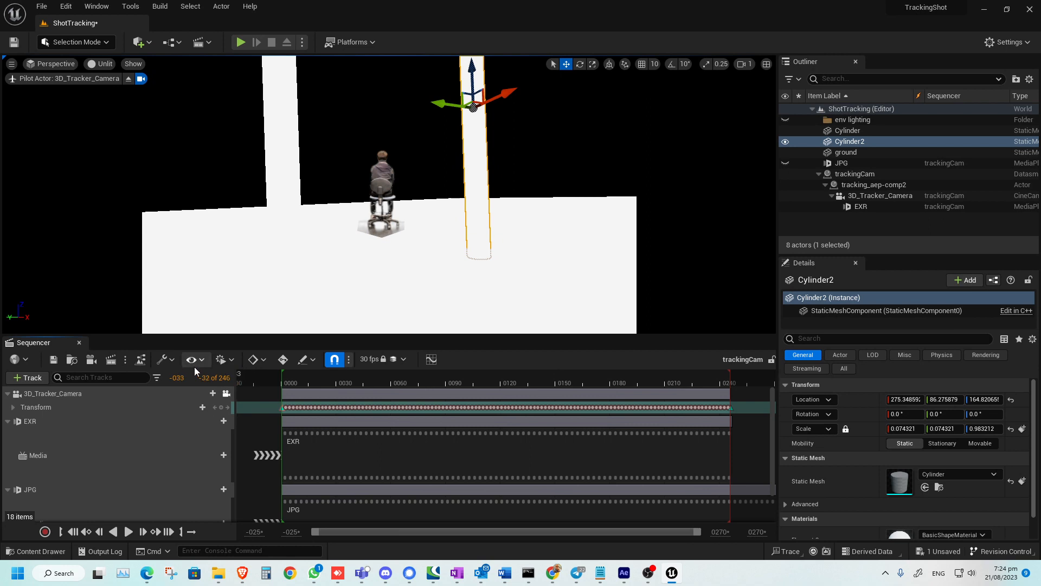
click(91, 365)
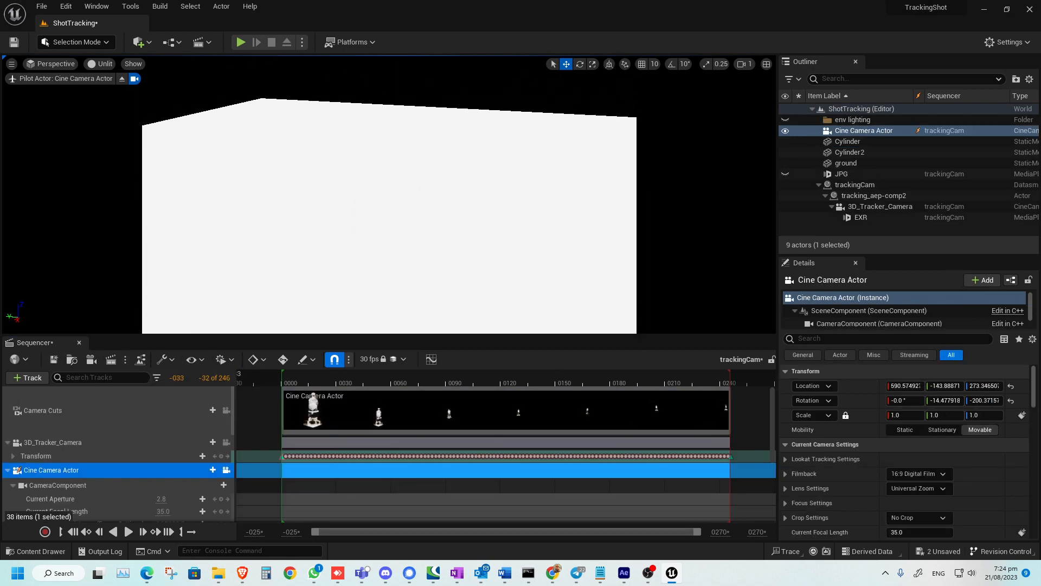
right_drag(374, 233, 353, 233)
right_drag(306, 261, 290, 261)
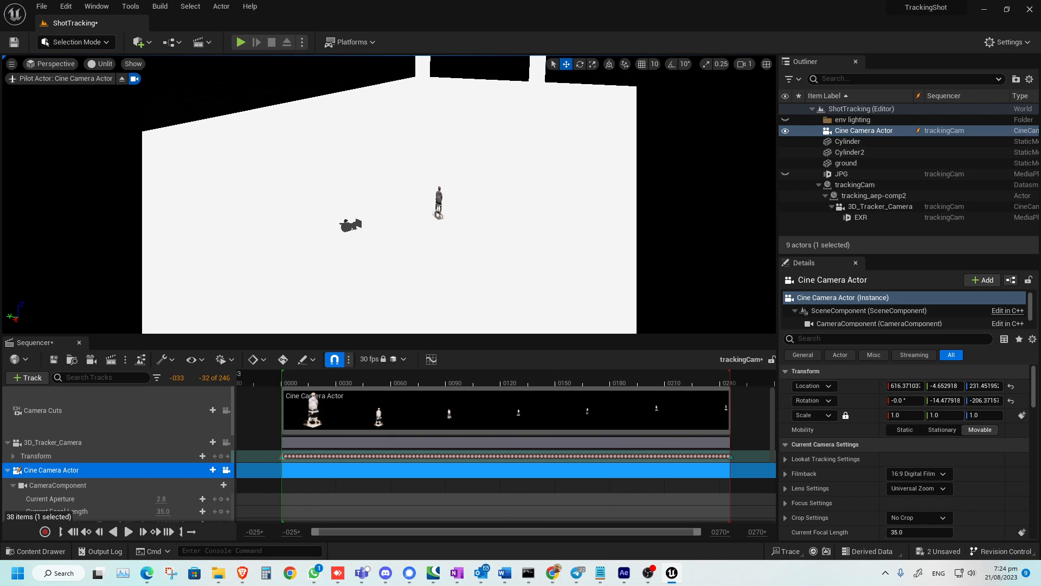
Switch the viewport to wireframe shading and raise the new camera to see both cylinders and the tracking camera from above
click(103, 64)
click(124, 124)
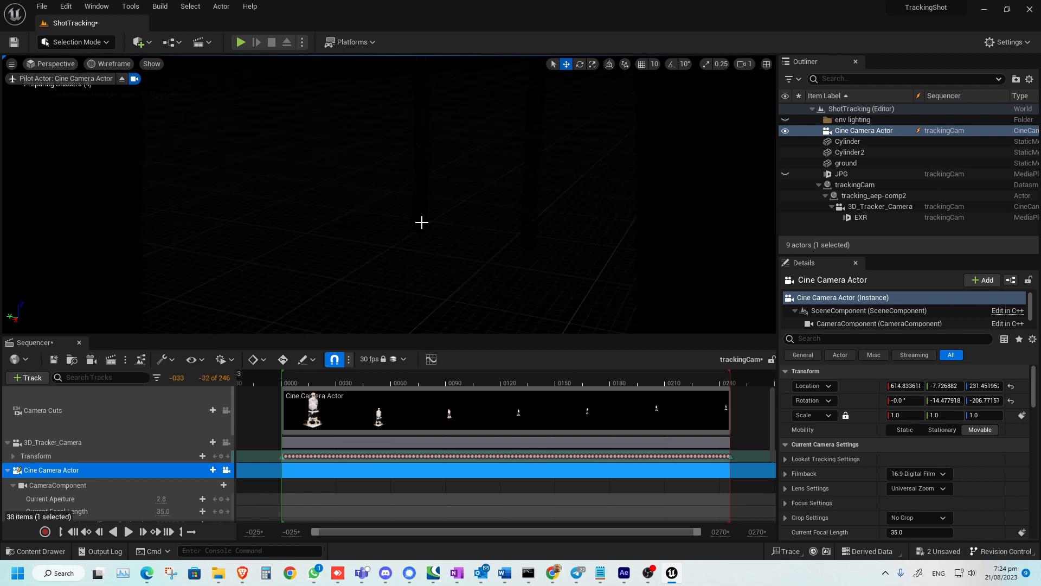
alt+drag(306, 218, 340, 286)
alt+middle_drag(339, 286, 288, 216)
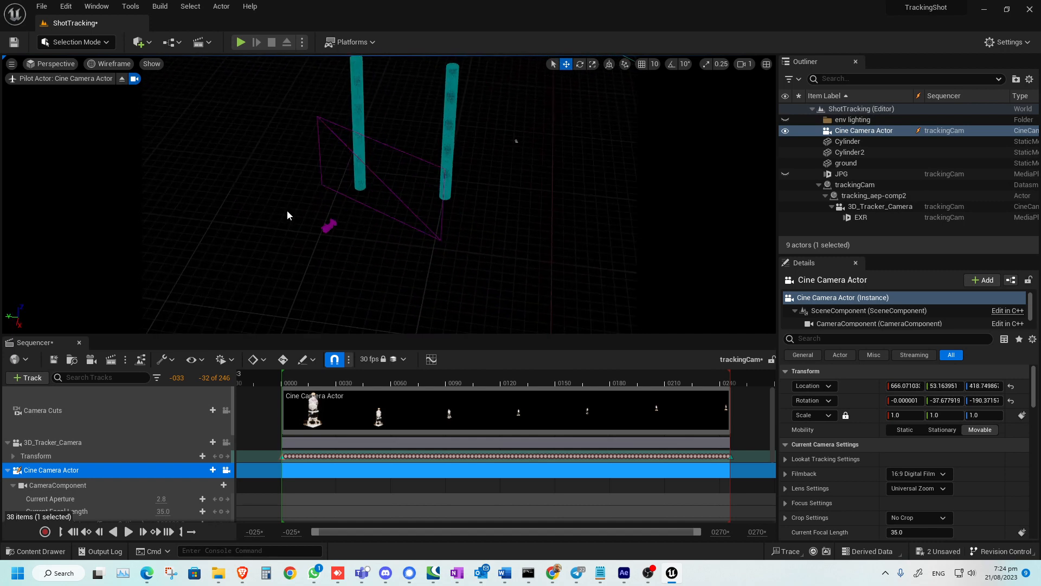
Move the second cylinder along the X axis to about X 306
alt+drag(288, 216, 513, 251)
click(488, 199)
alt+middle_drag(403, 256, 377, 220)
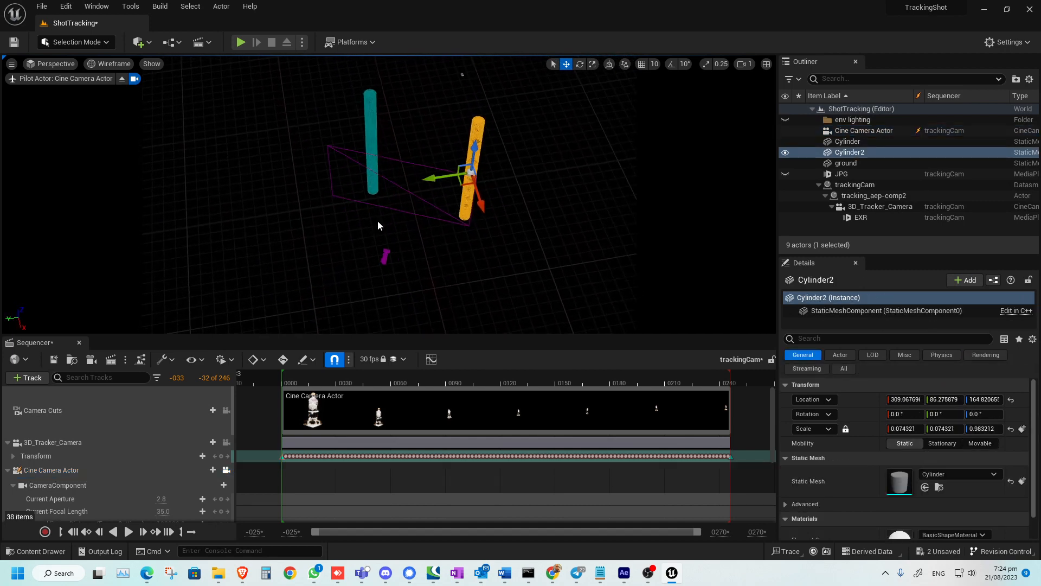
alt+drag(377, 220, 394, 249)
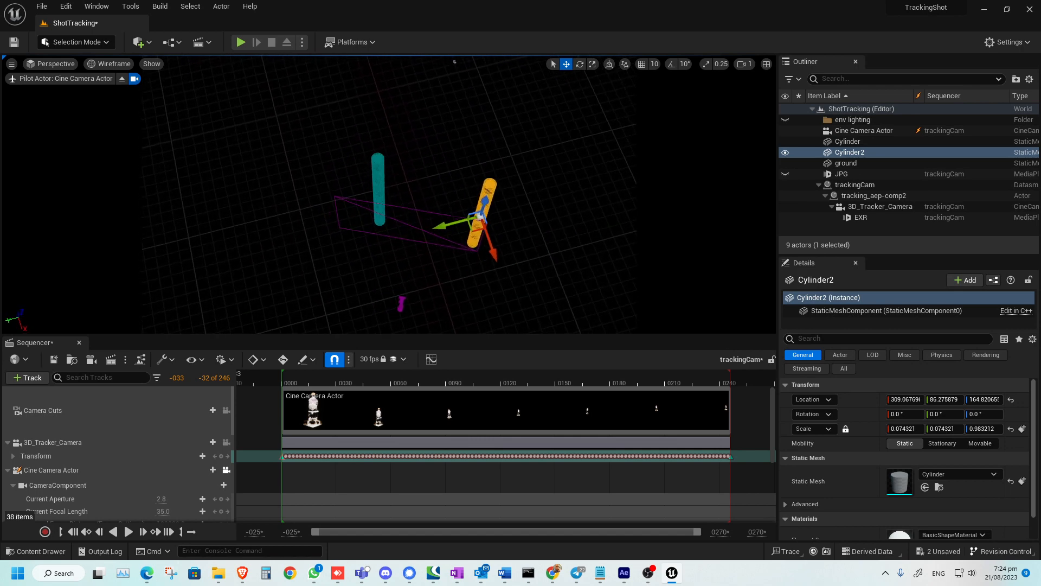
drag(496, 256, 493, 250)
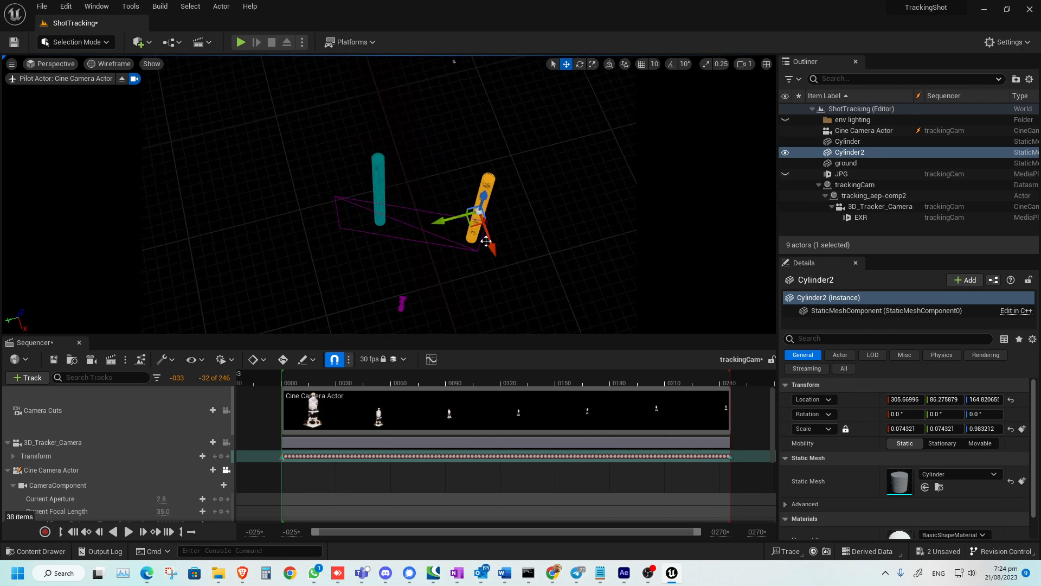
Try duplicating the cylinder pair twice along the tracking camera's path with the playhead at frame 233, and remove the copies
ctrl+click(382, 179)
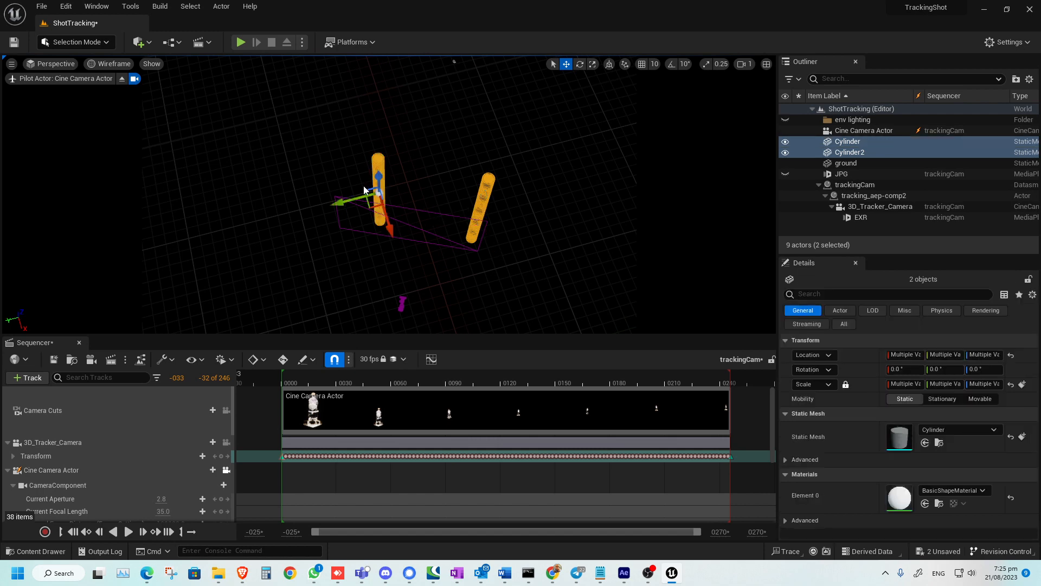
alt+drag(294, 255, 325, 239)
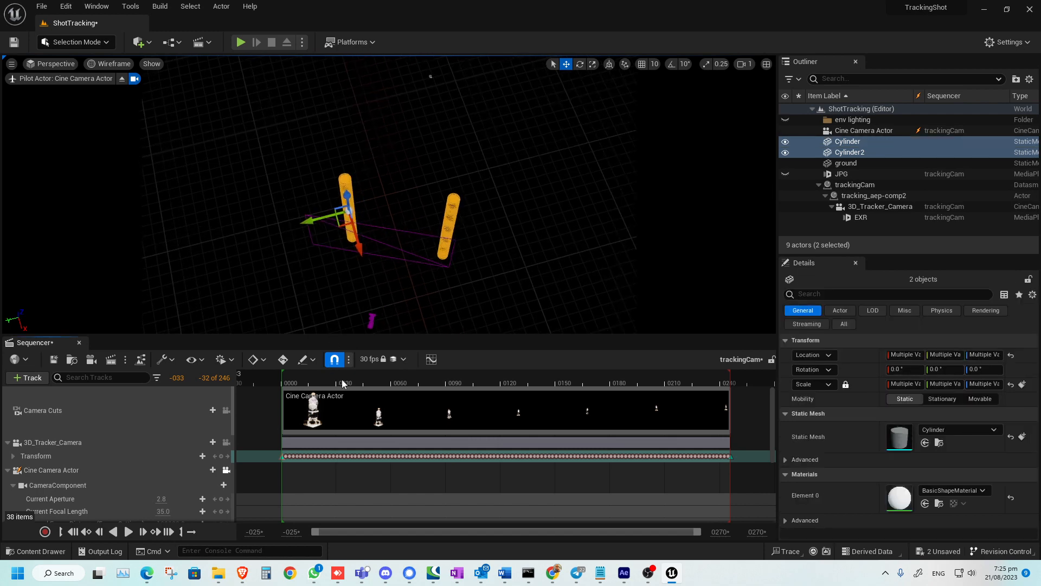
drag(341, 379, 586, 377)
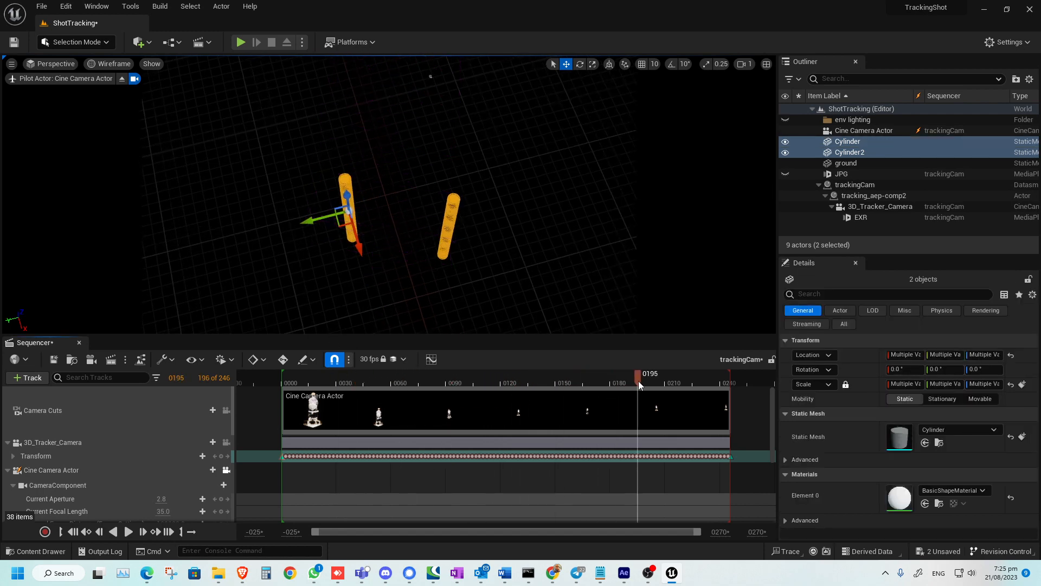
mouse_move(392, 230)
alt+mouse_down()
mouse_move(374, 255)
mouse_move(392, 230)
alt+mouse_up()
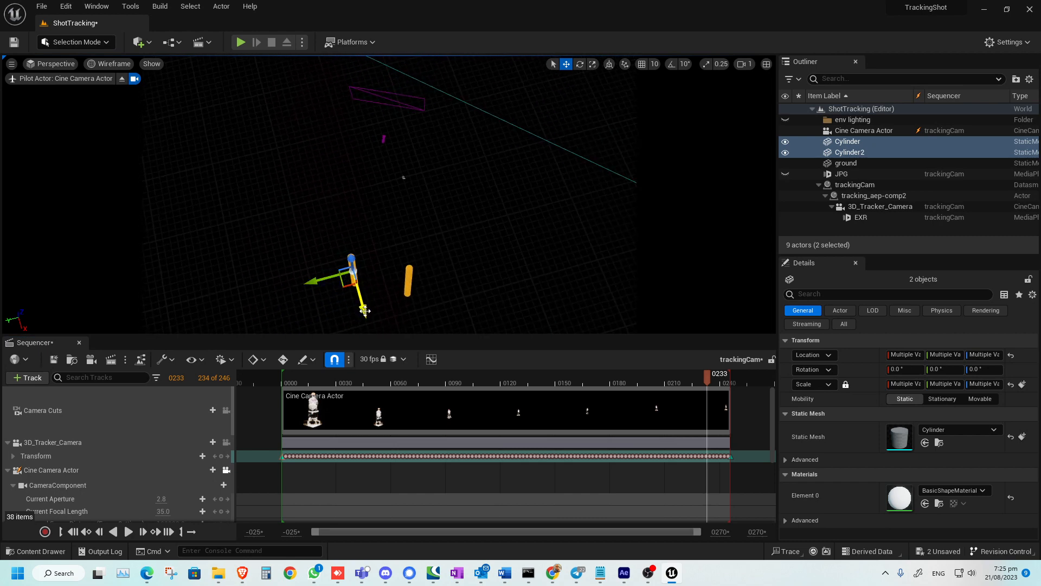
alt+drag(364, 310, 392, 191)
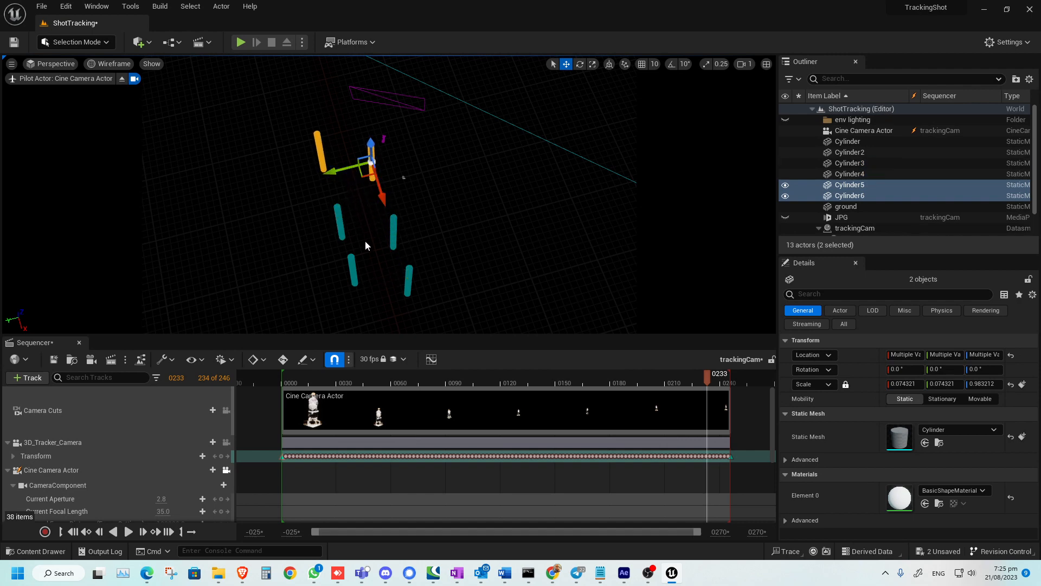
key(ctrl+z)
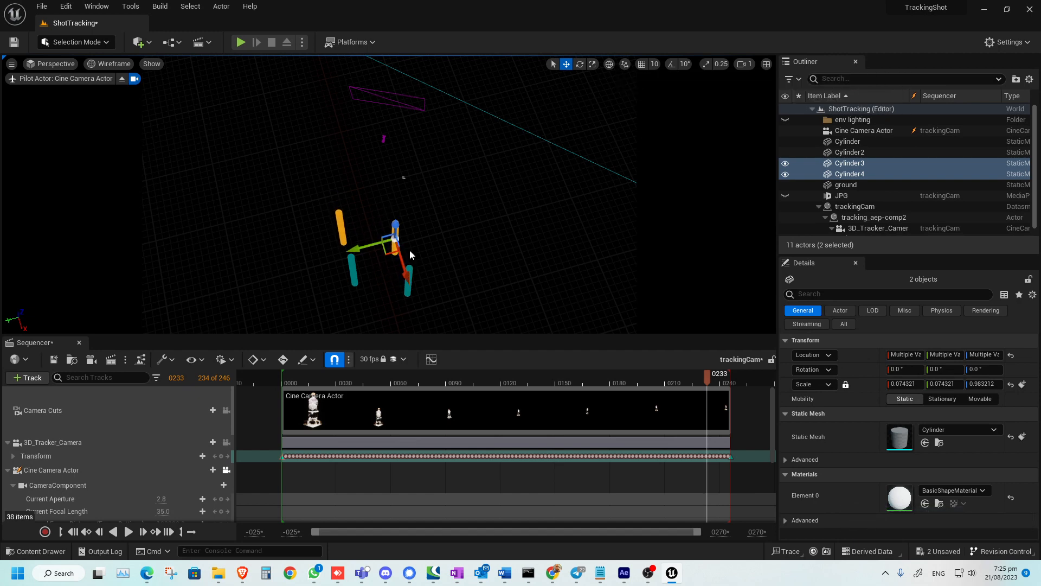
key(Delete)
Duplicate both cylinders together and move the copied pair forward along the tracking camera's path
click(410, 279)
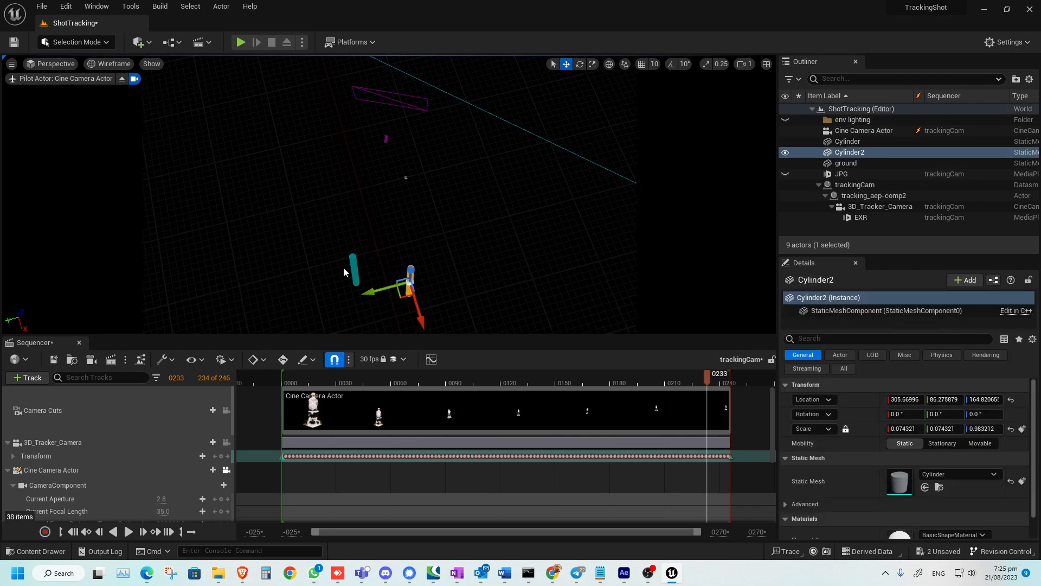
shift+click(356, 267)
key(ctrl+z)
key(ctrl+z)
key(ctrl+z)
key(ctrl+z)
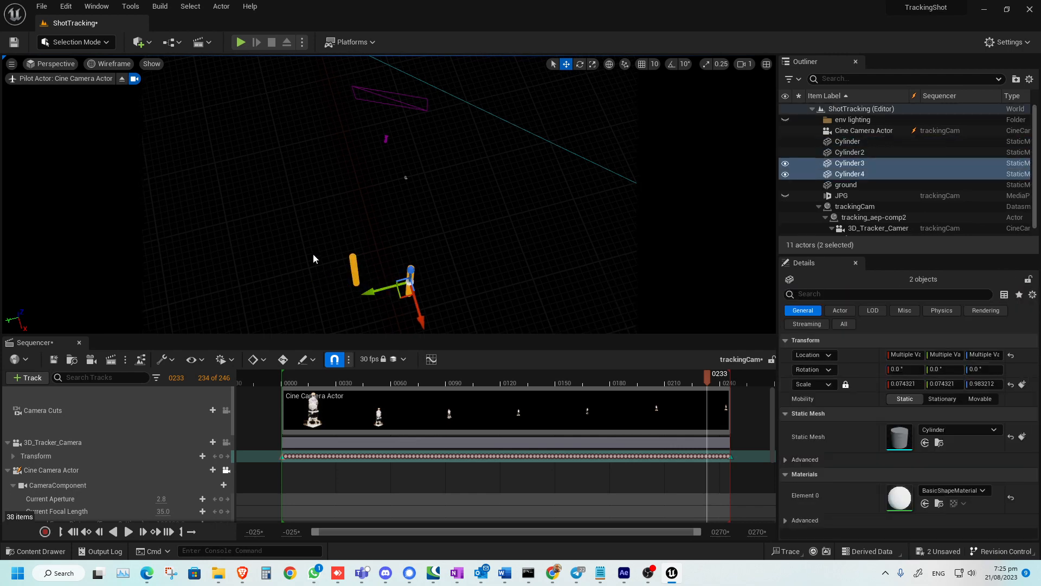
key(ctrl+z)
key(ctrl+z)
key(ctrl+z)
key(ctrl+z)
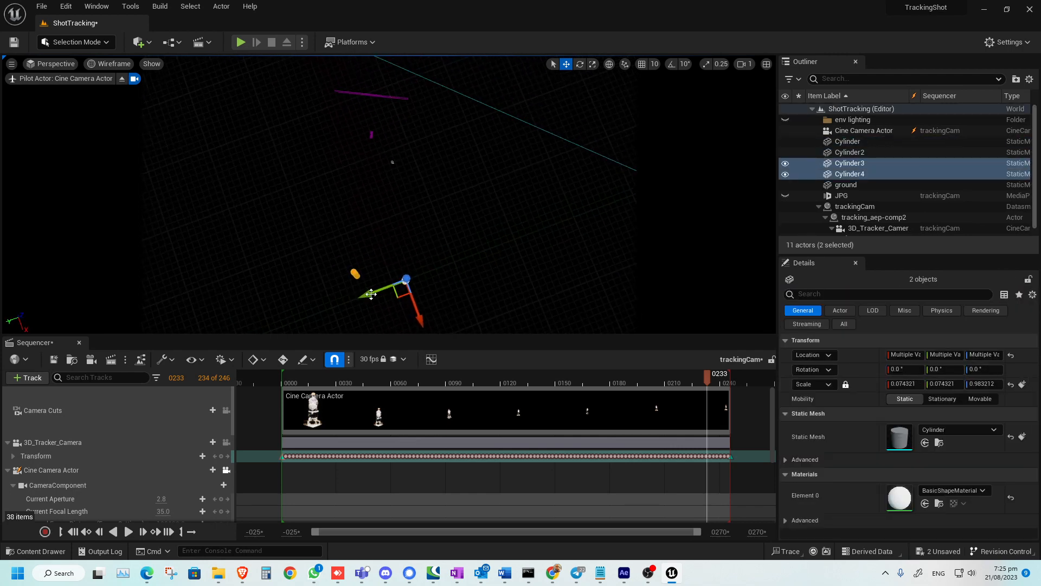
drag(402, 288, 401, 248)
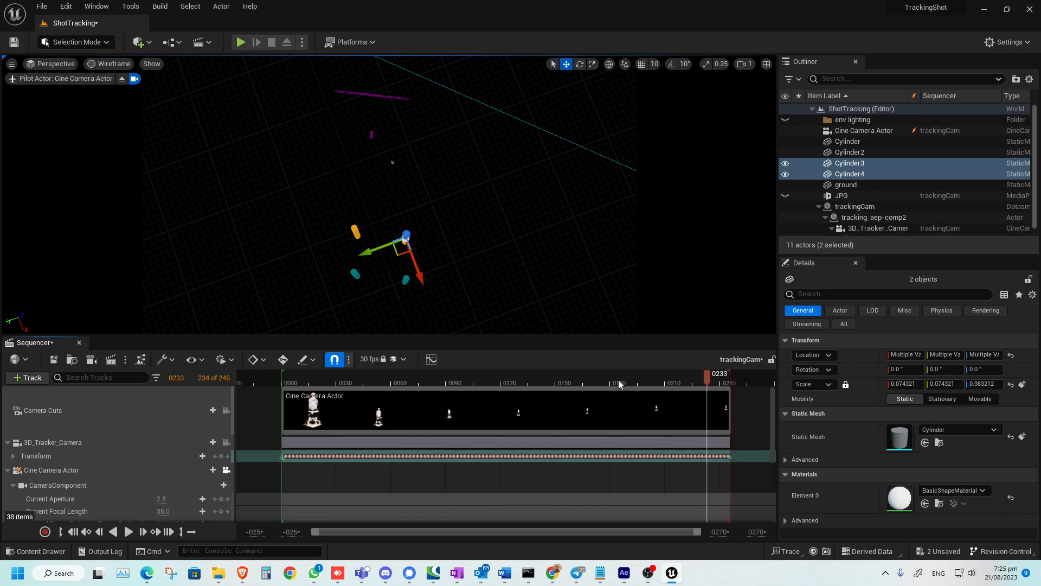
At frame 76, move the first cylinder outward to about X 260, Y 174 and delete the copied cylinder ahead of it
drag(618, 383, 420, 394)
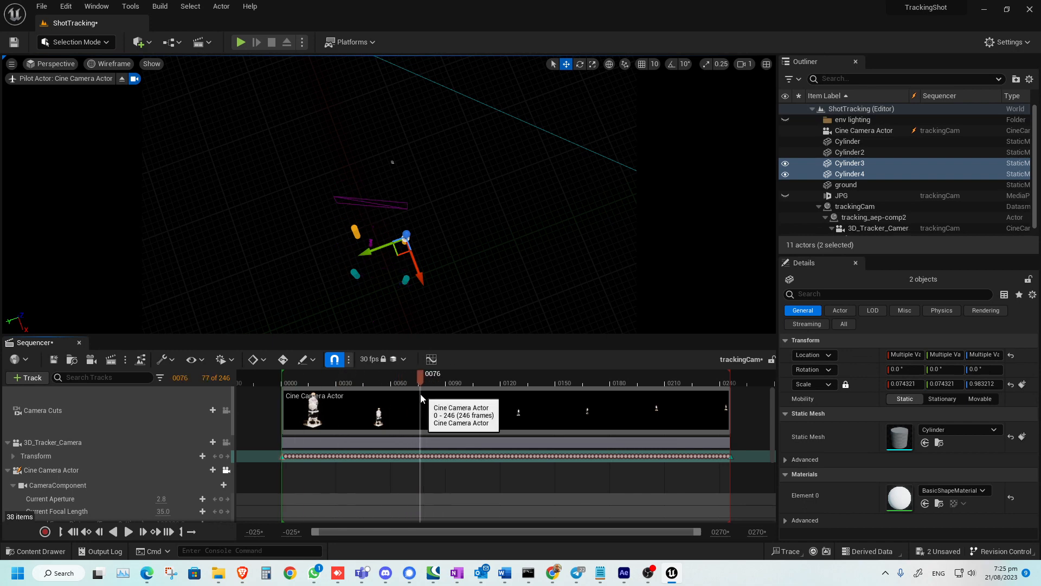
click(355, 274)
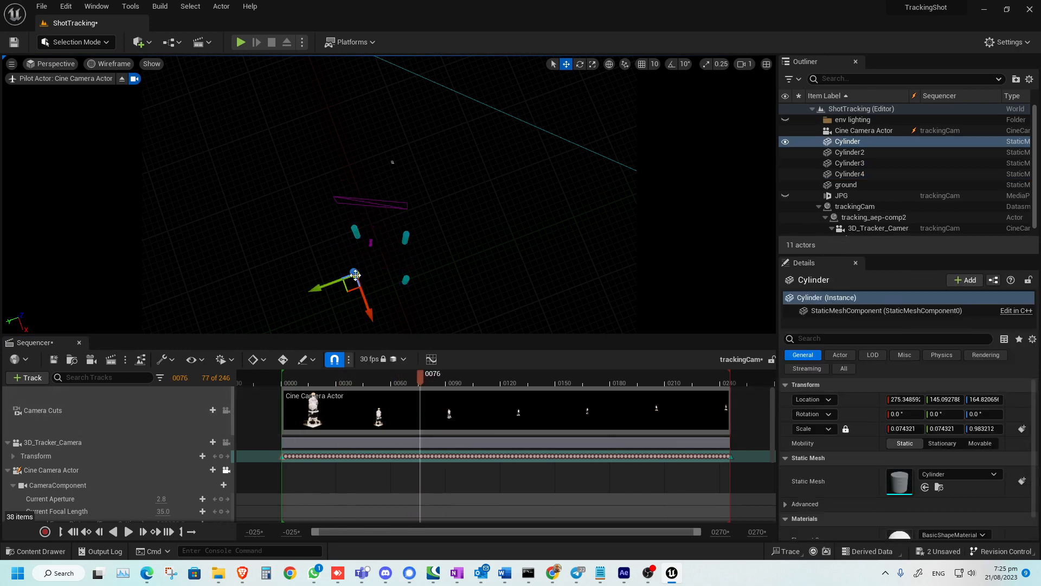
drag(355, 275, 325, 282)
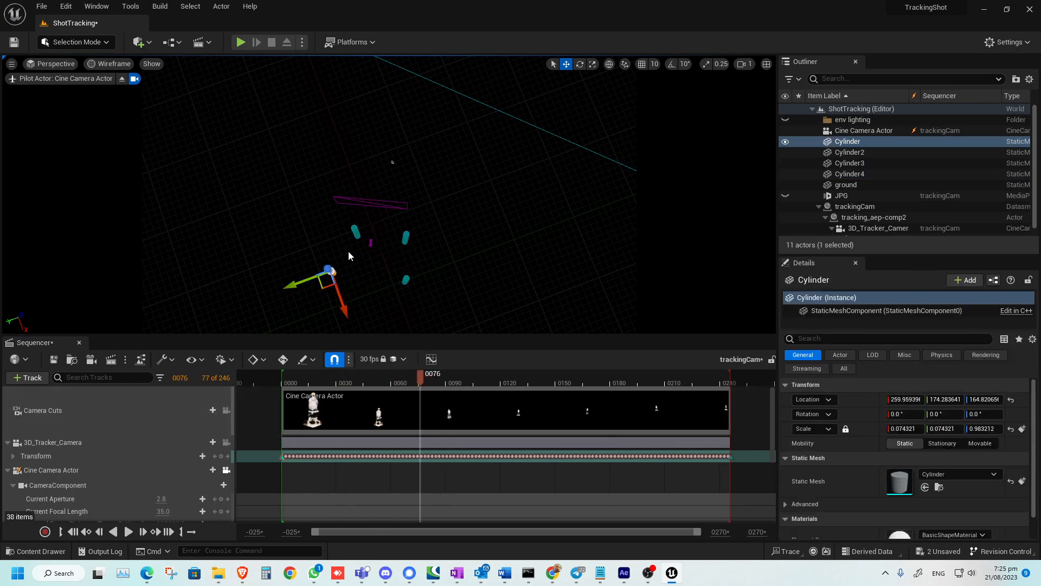
click(355, 232)
key(Delete)
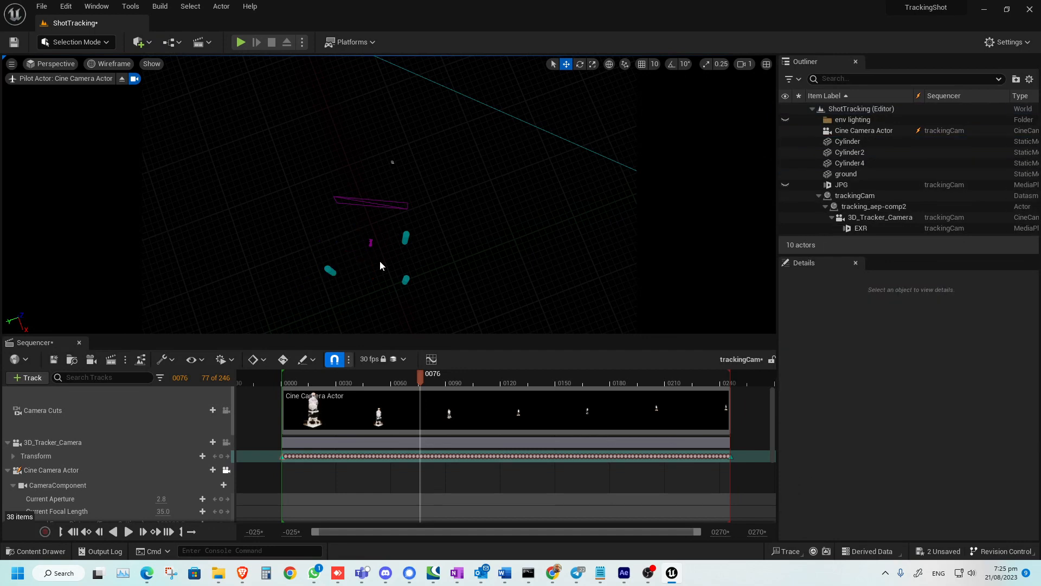
Delete the leftover copied cylinder and duplicate the remaining pair six times along the tracking camera's path
click(406, 236)
key(Delete)
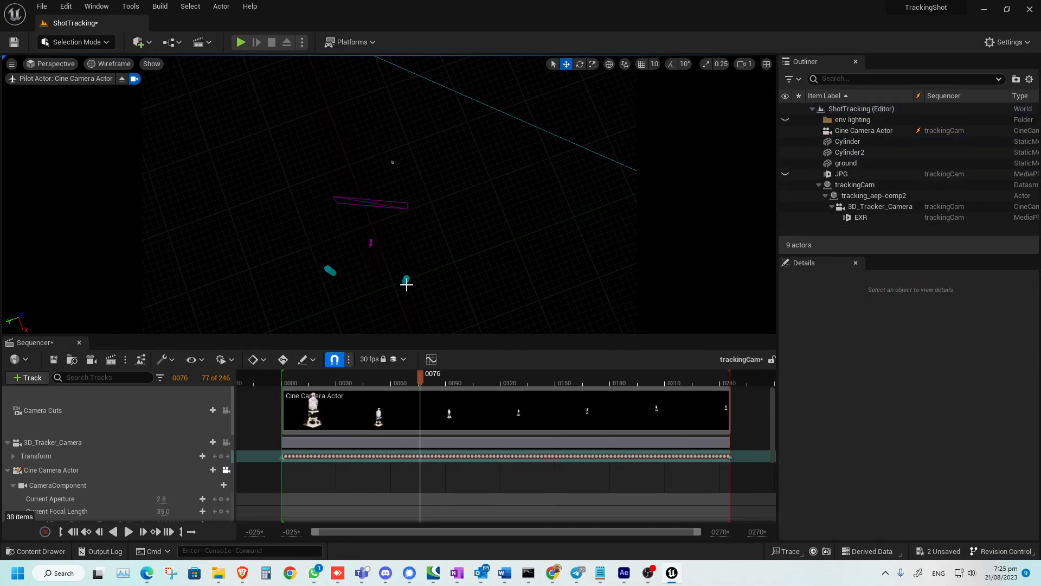
click(405, 280)
ctrl+click(332, 268)
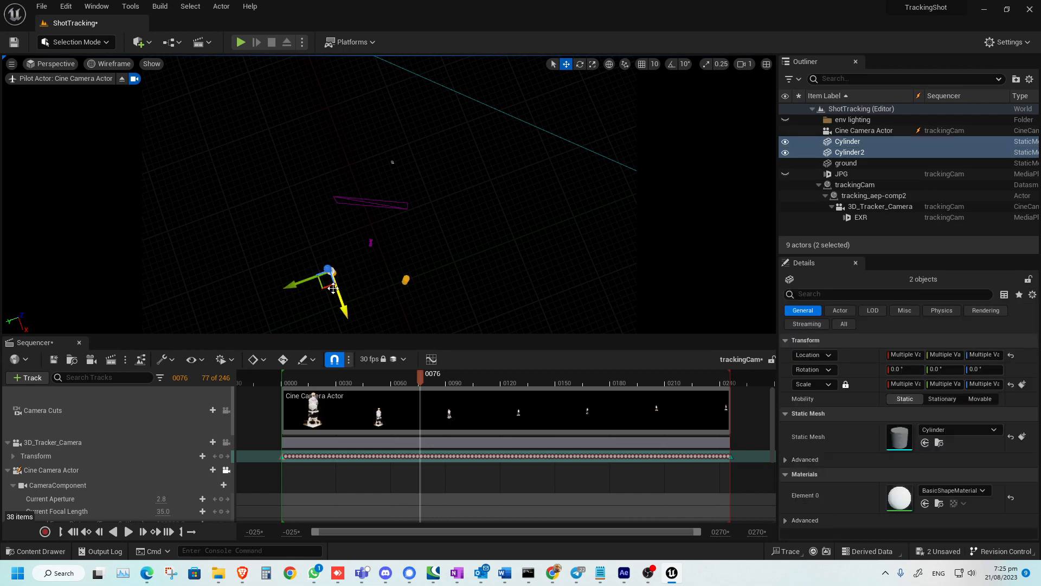
alt+drag(333, 289, 429, 131)
drag(412, 379, 716, 357)
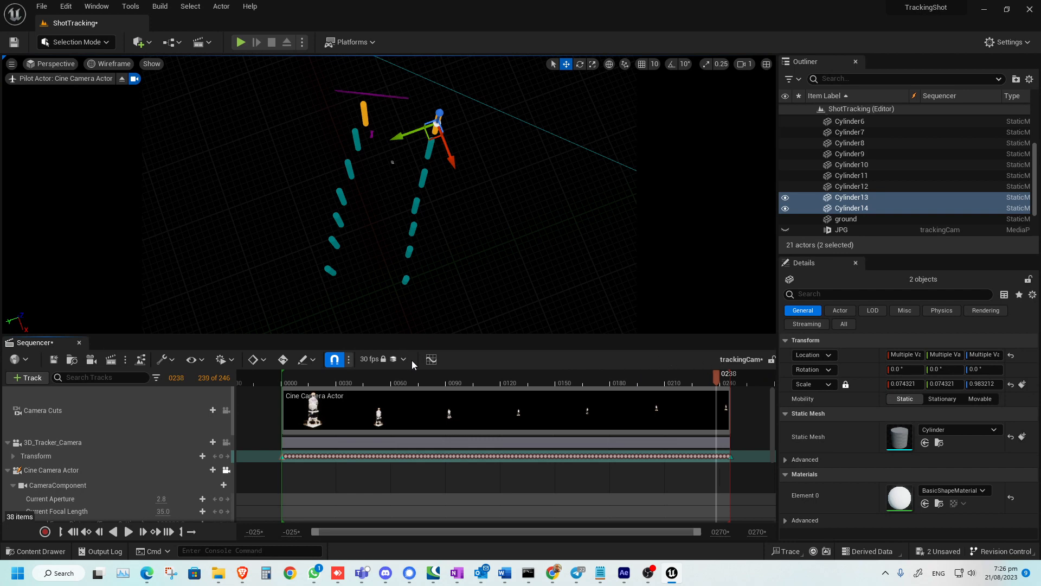
Examine the column rows against the camera's travel by scrubbing the shot in both the free view and the camera cuts view
click(226, 415)
click(226, 415)
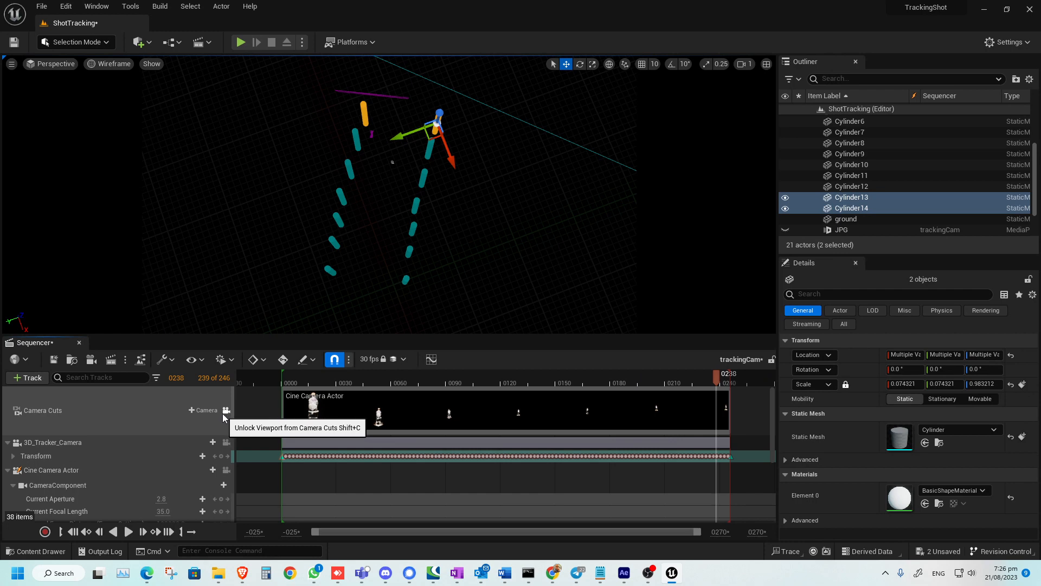
click(226, 416)
drag(371, 384, 347, 384)
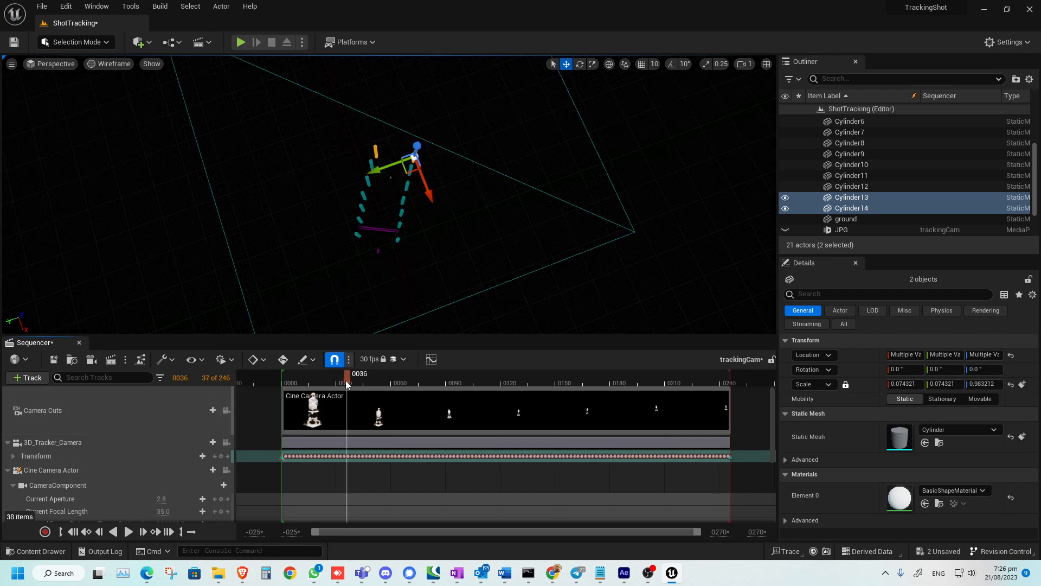
click(229, 412)
drag(354, 383, 630, 380)
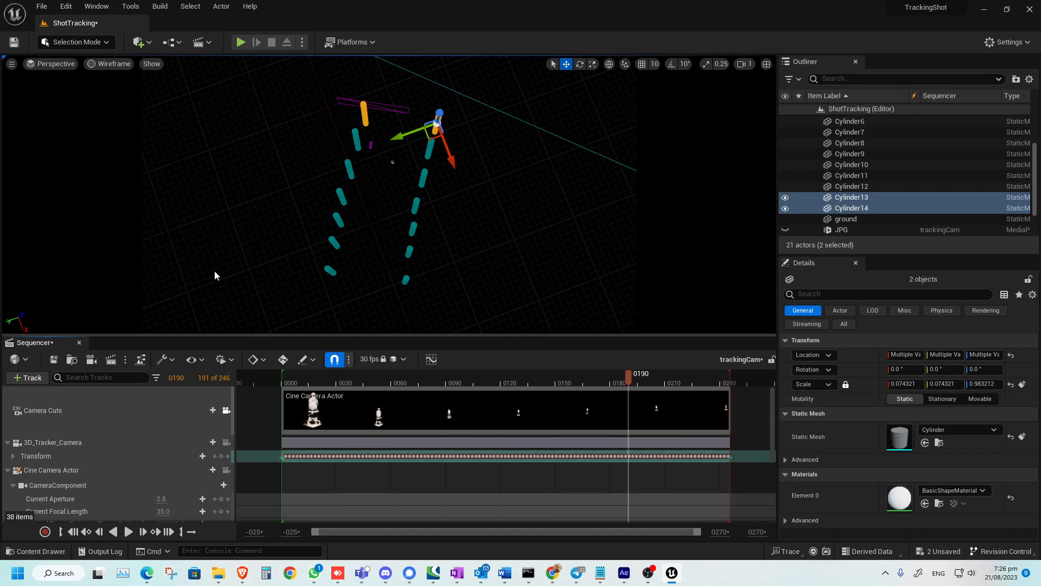
click(227, 410)
right_drag(243, 276, 243, 276)
right_drag(166, 102, 166, 102)
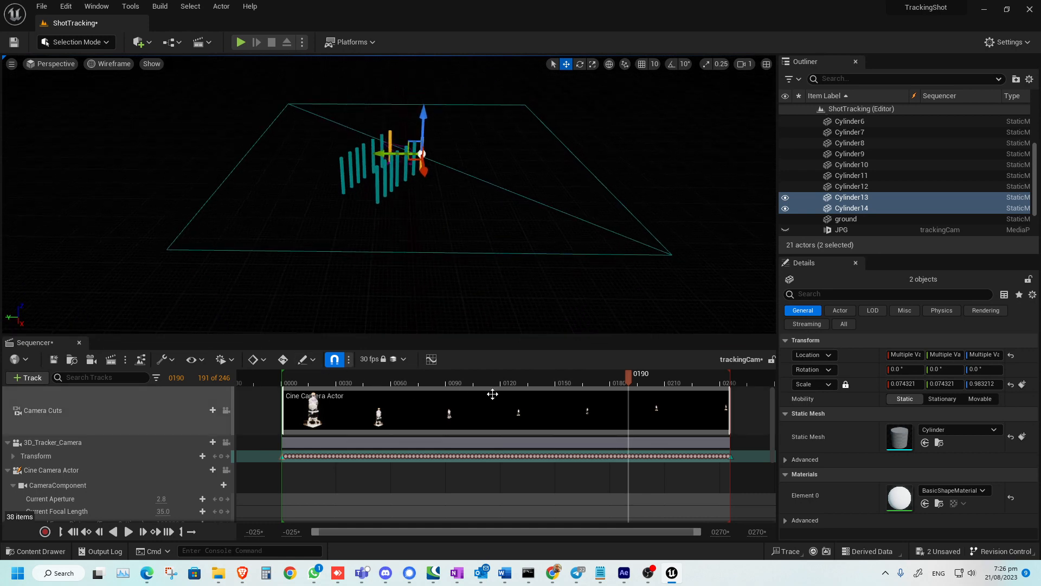
click(74, 532)
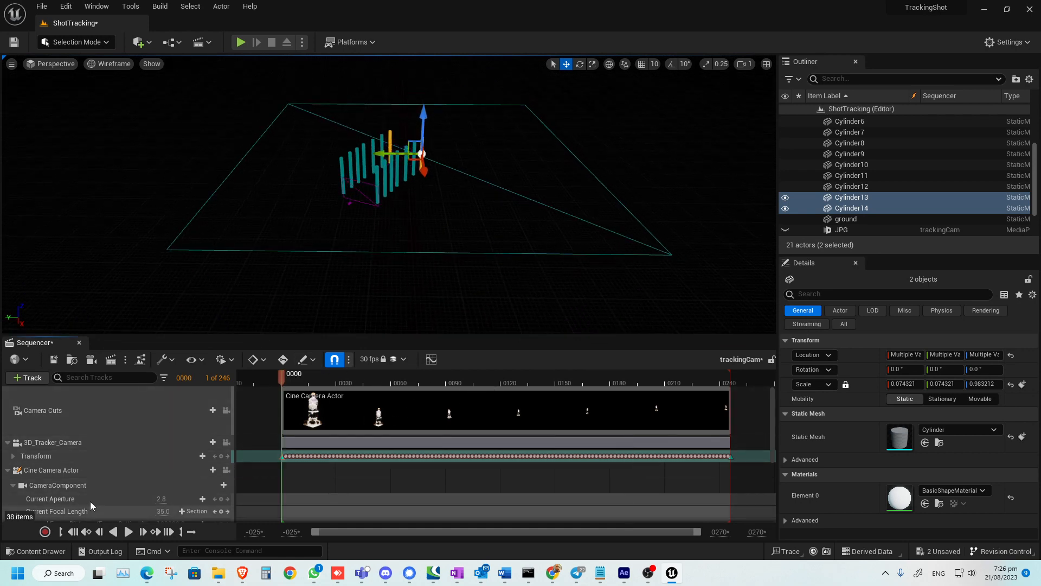
click(225, 410)
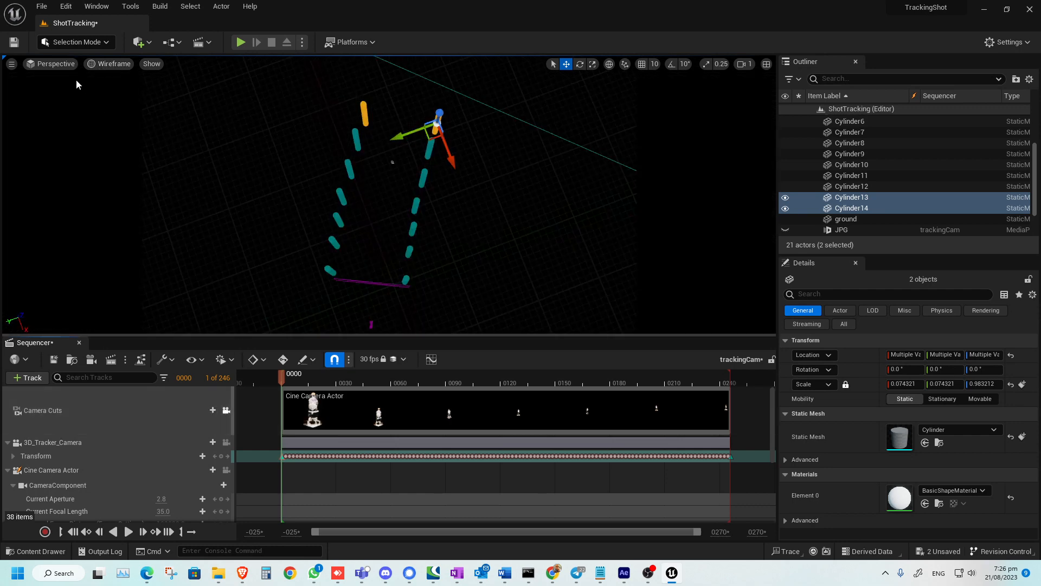
Switch to the cinematic viewport and look through 3D_Tracker_Camera at frame 32
click(64, 64)
click(83, 230)
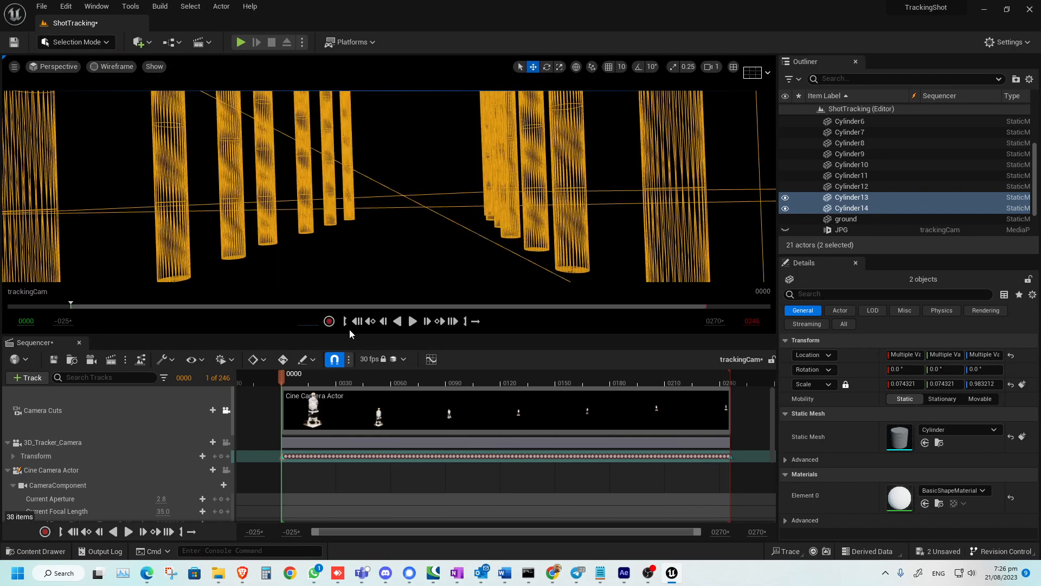
drag(305, 385, 559, 383)
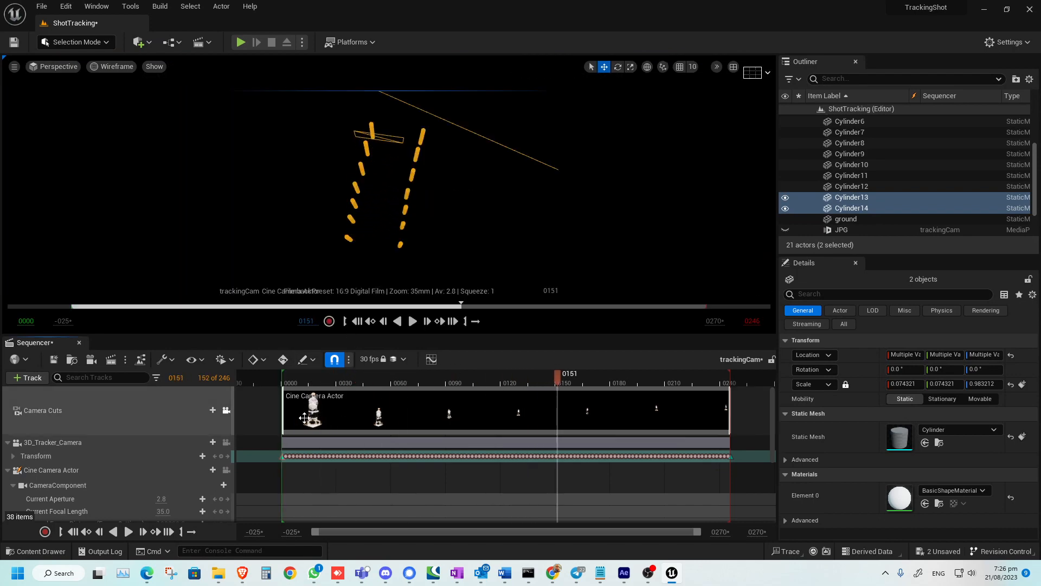
click(226, 442)
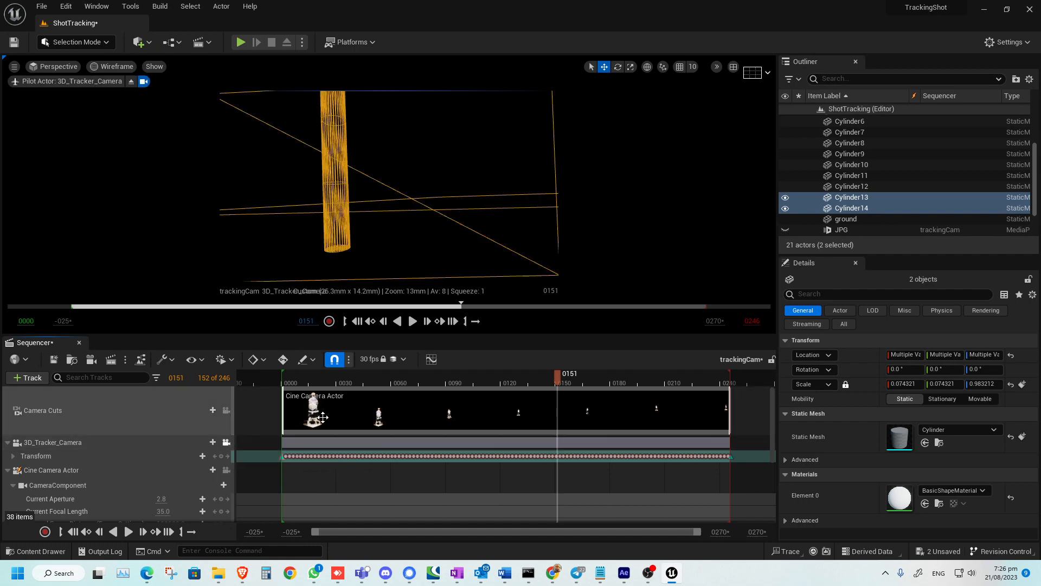
drag(428, 383, 340, 379)
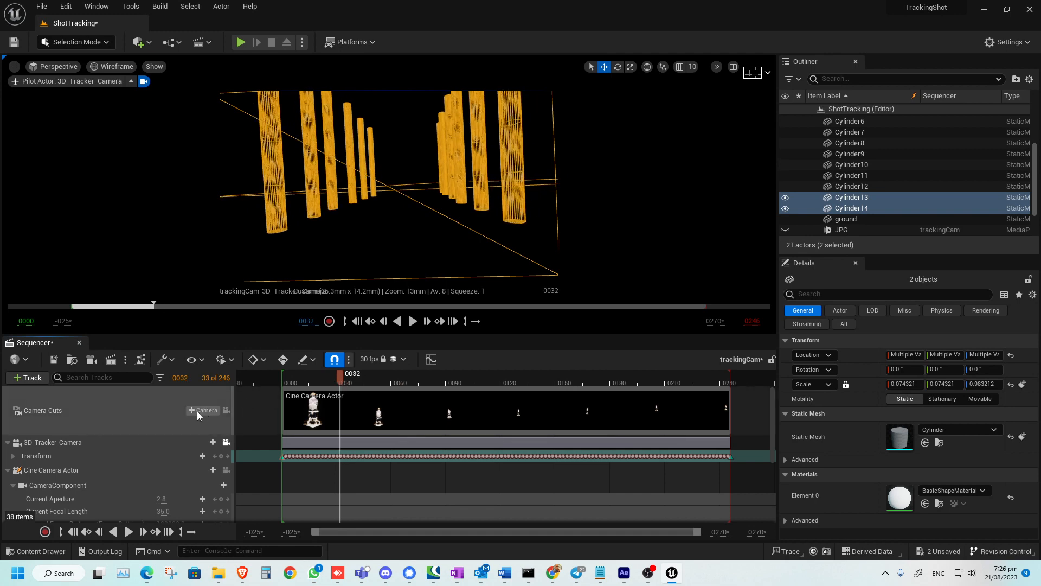
click(204, 410)
click(243, 449)
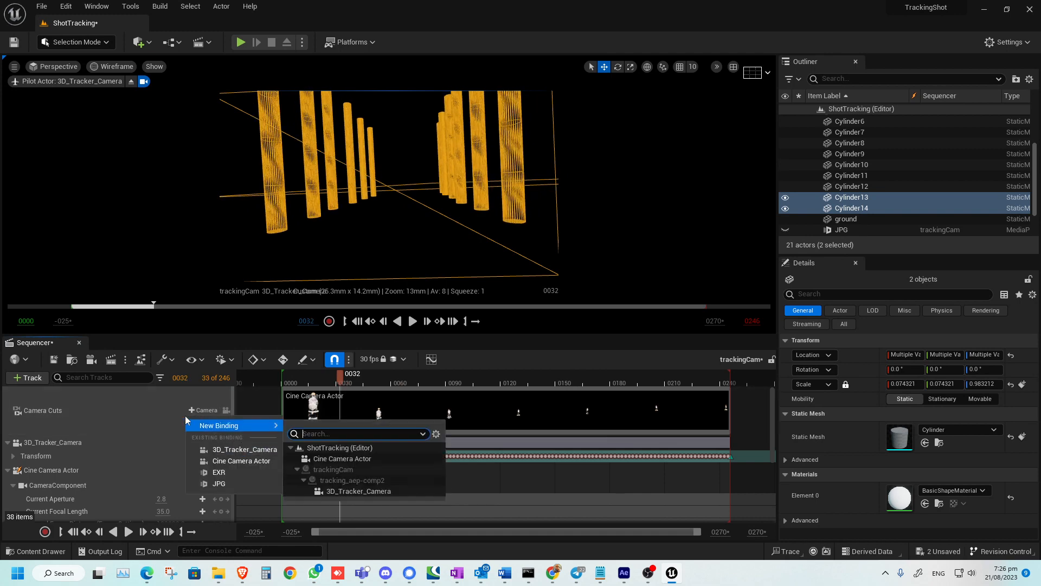
click(286, 382)
Set the viewport to Unlit mode and scrub through the shot to check the columns around the seated man
drag(286, 381, 524, 389)
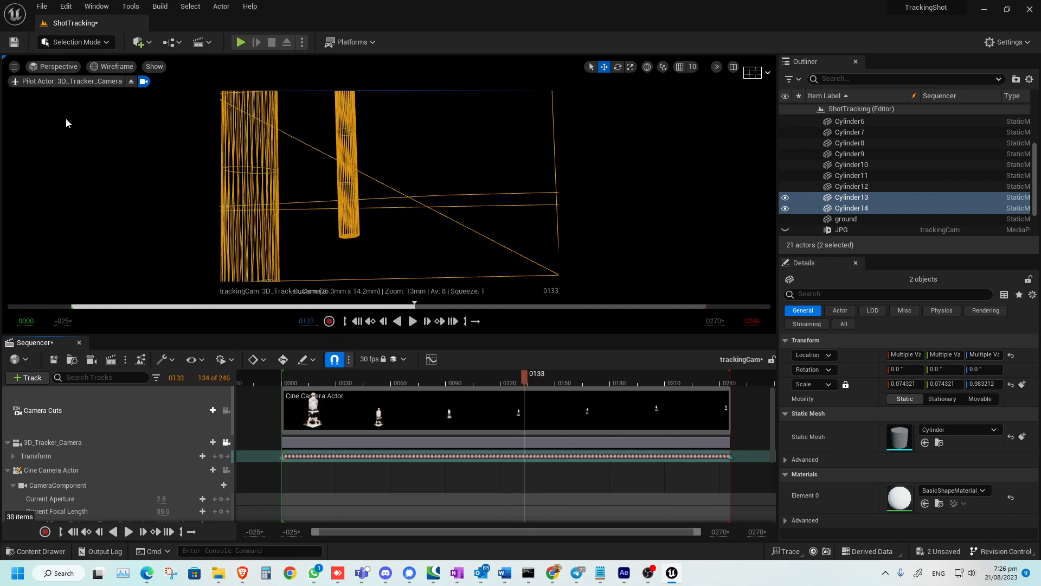
click(110, 67)
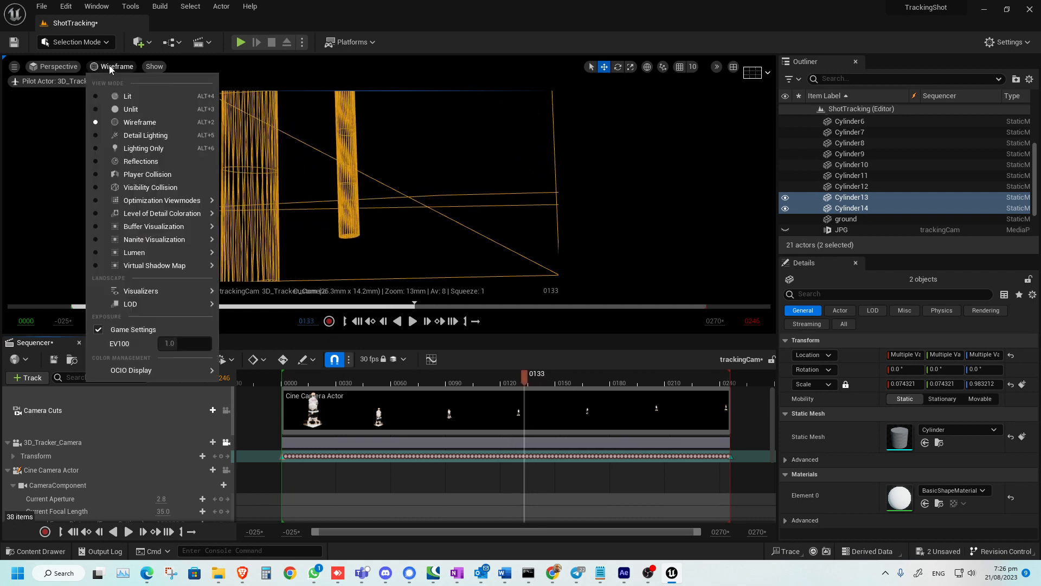
click(118, 107)
drag(505, 381, 714, 374)
drag(603, 375, 309, 373)
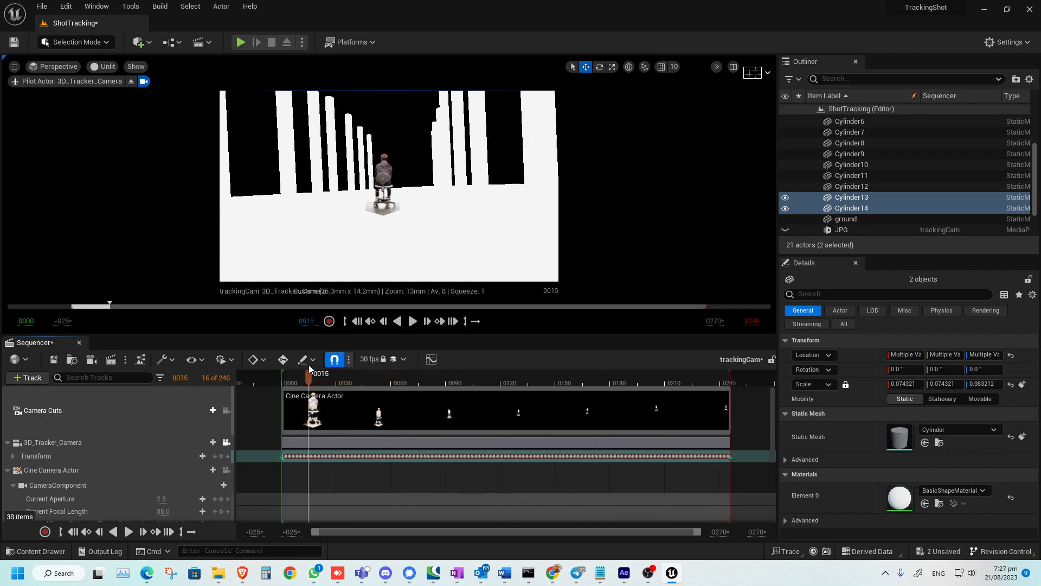
Bind the camera cuts track to 3D_Tracker_Camera from frame 0 and scrub the shot to check it
click(199, 411)
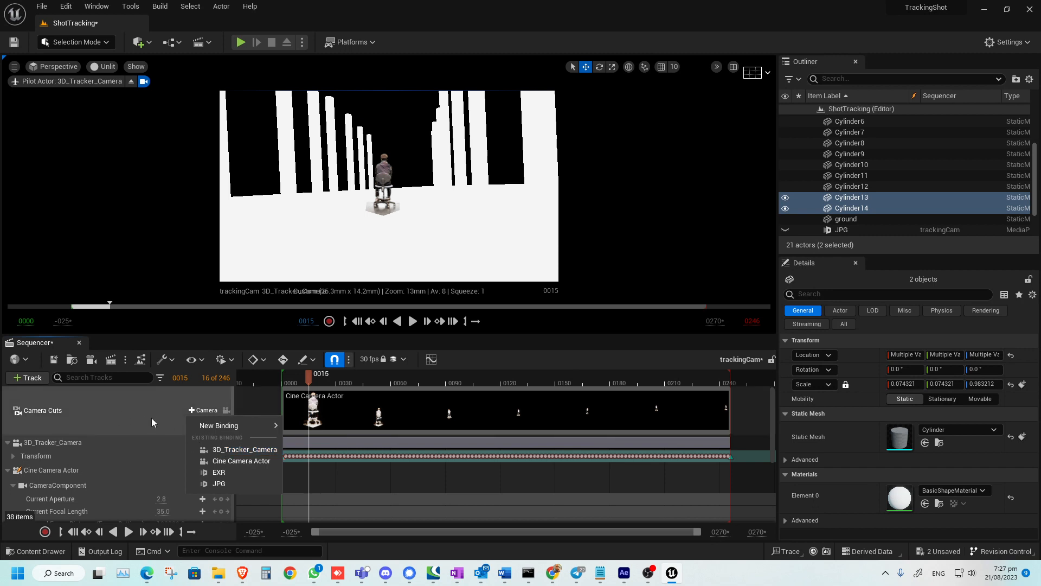
click(73, 531)
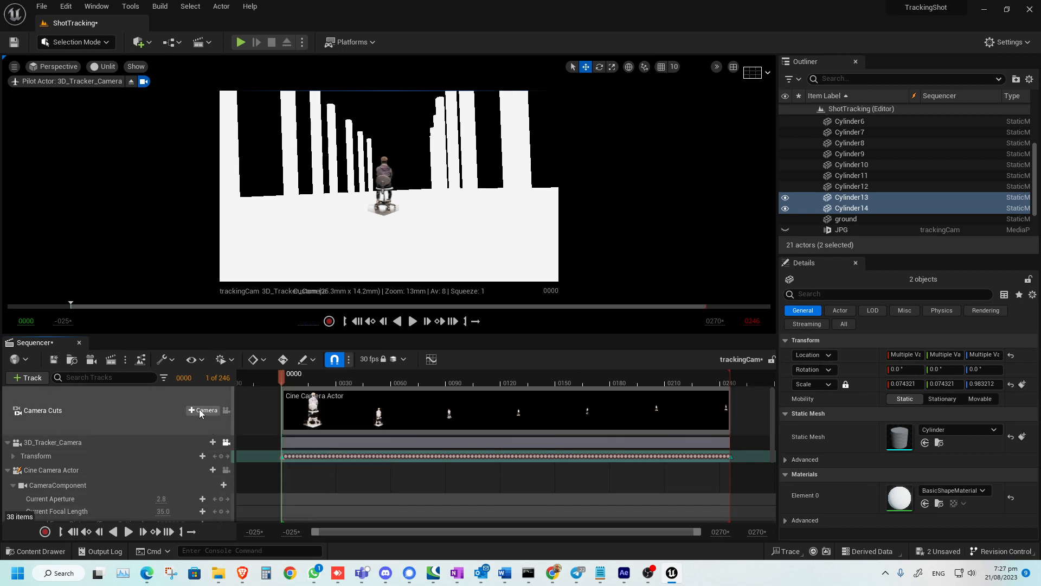
click(200, 411)
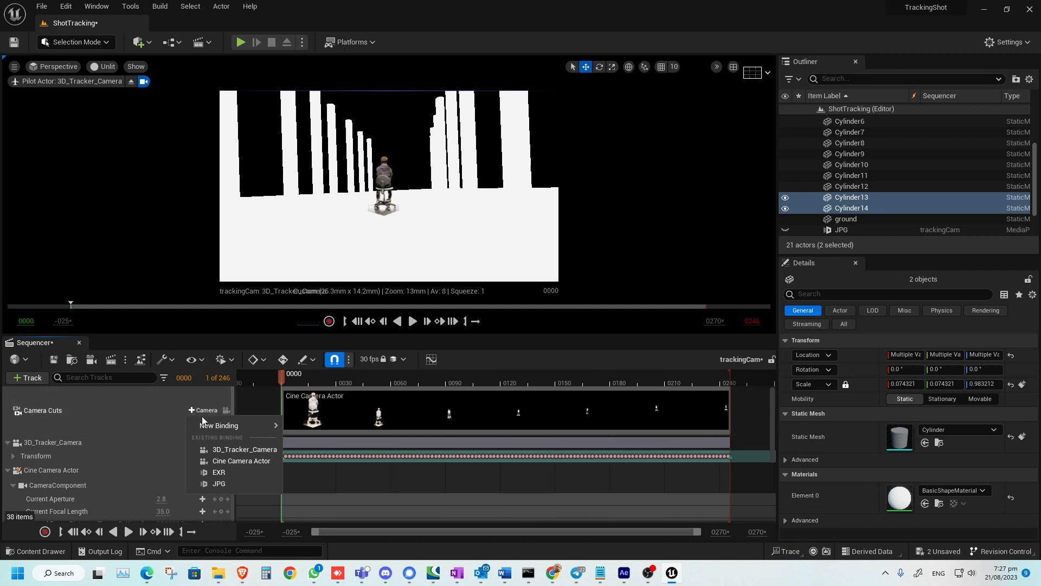
click(227, 450)
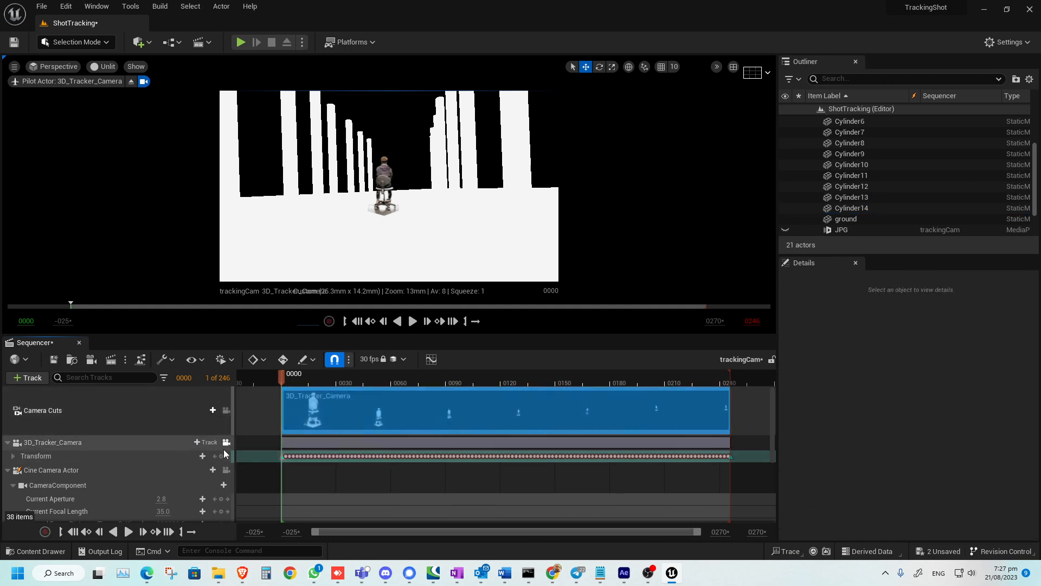
drag(314, 379, 424, 375)
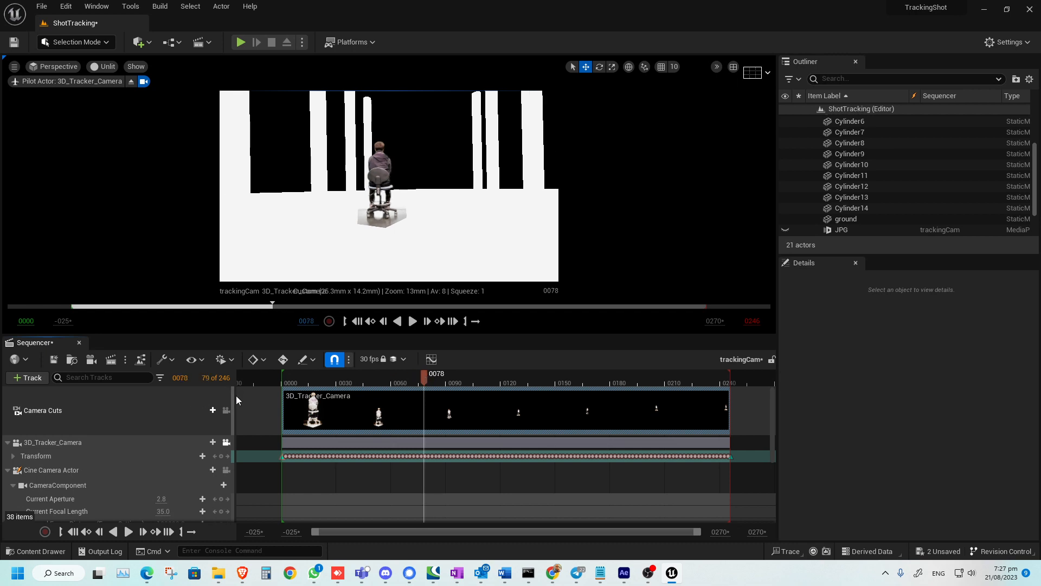
click(73, 531)
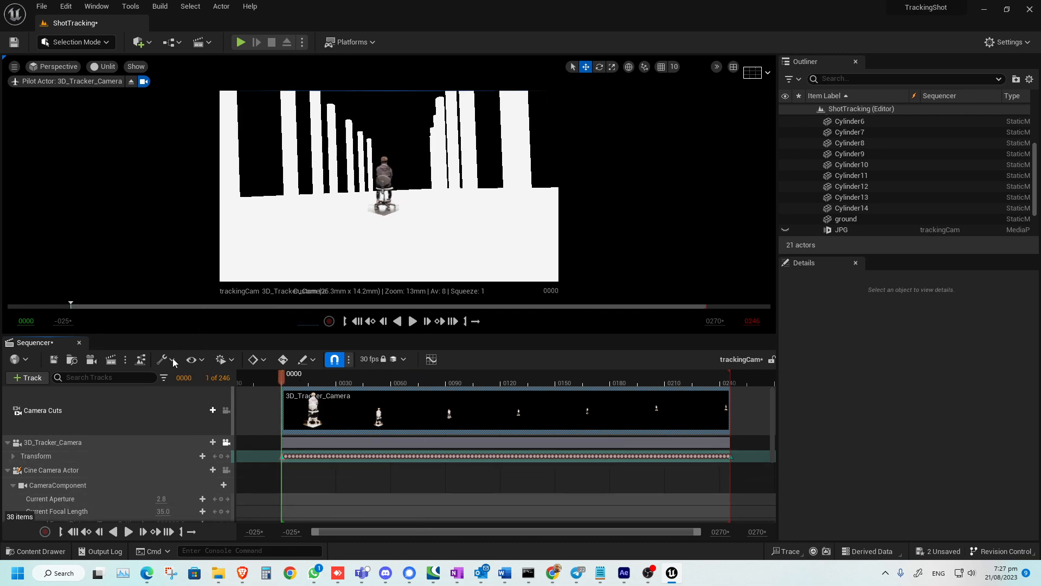
Unlock the viewport from the camera cuts and show the whole set from above in Wireframe mode
click(140, 359)
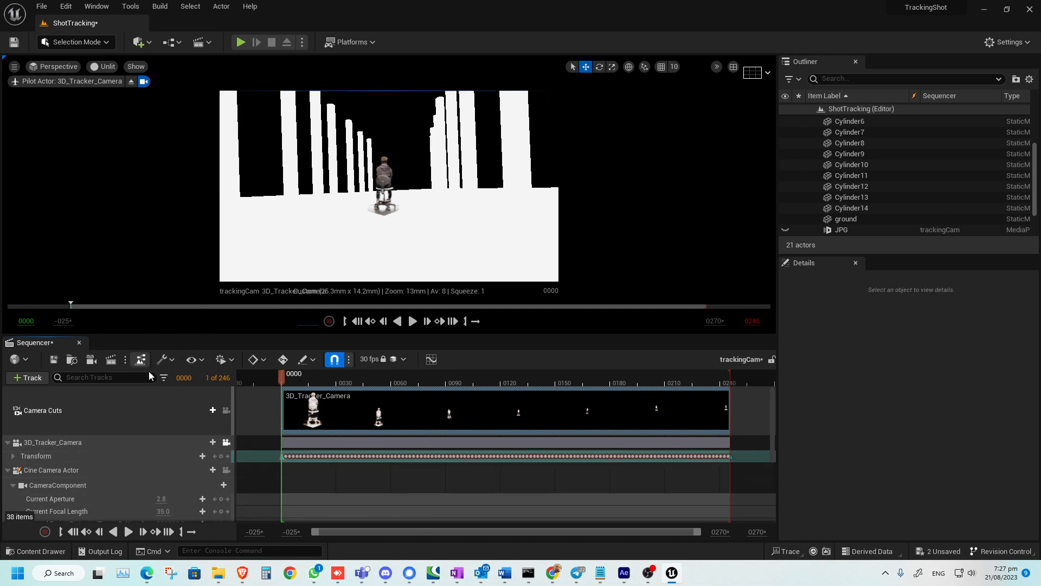
click(226, 411)
click(226, 411)
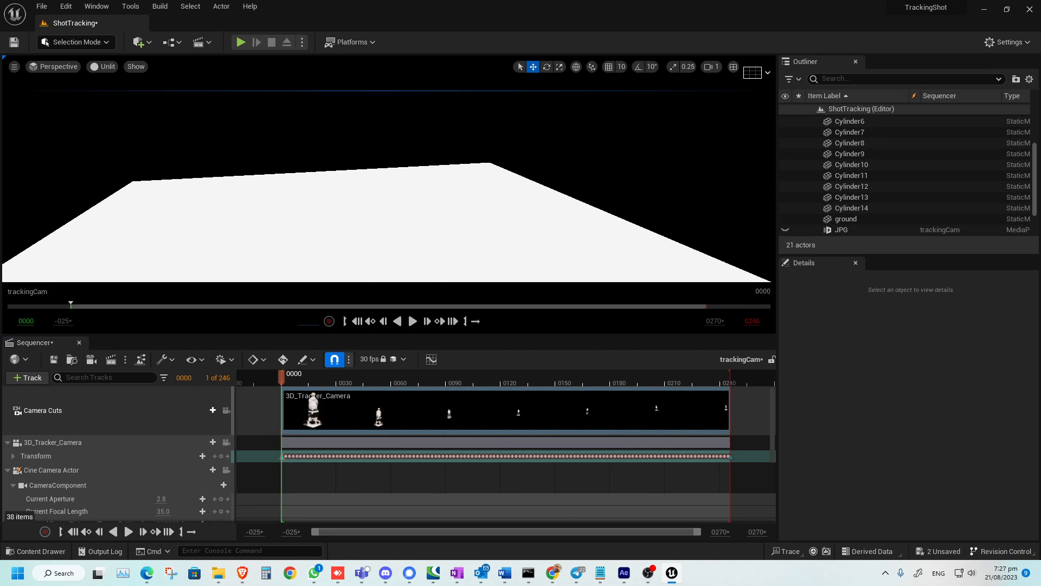
click(103, 66)
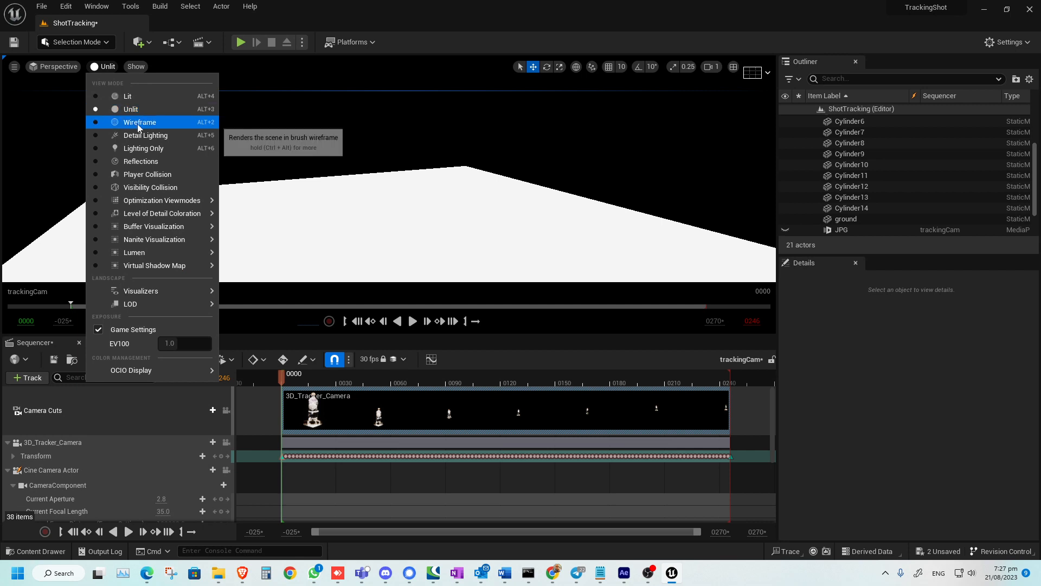
click(138, 123)
right_drag(291, 161, 280, 165)
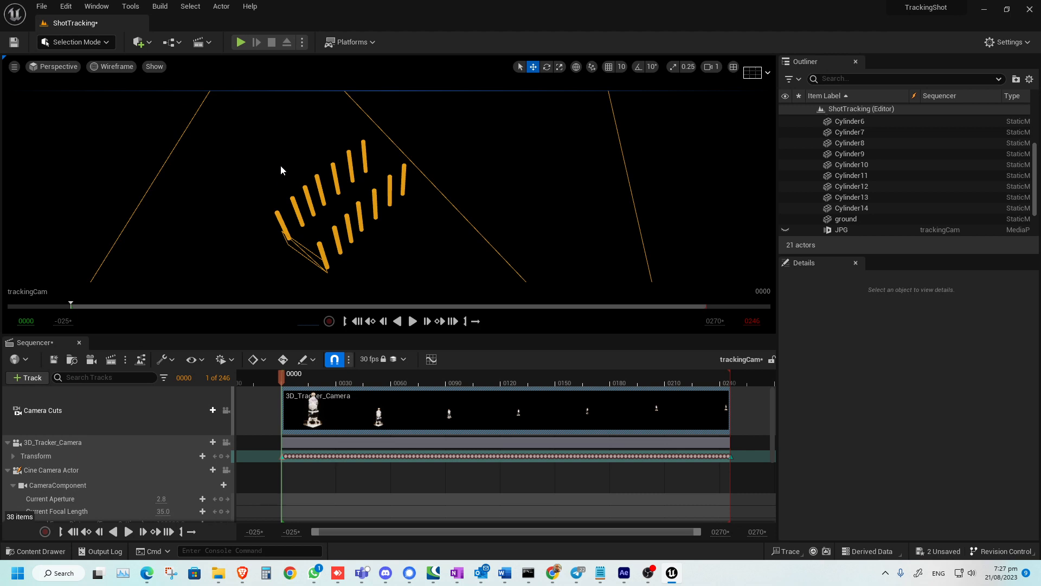
Try moving one entire row of seven cylinders together, and undo the move
click(362, 145)
key(q)
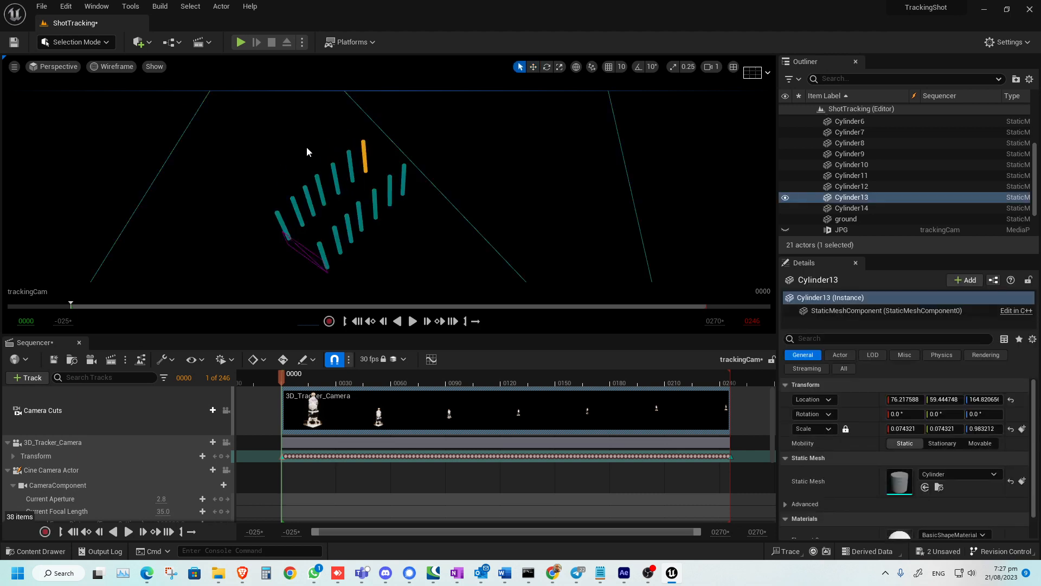
right_drag(247, 161, 248, 161)
ctrl+click(325, 154)
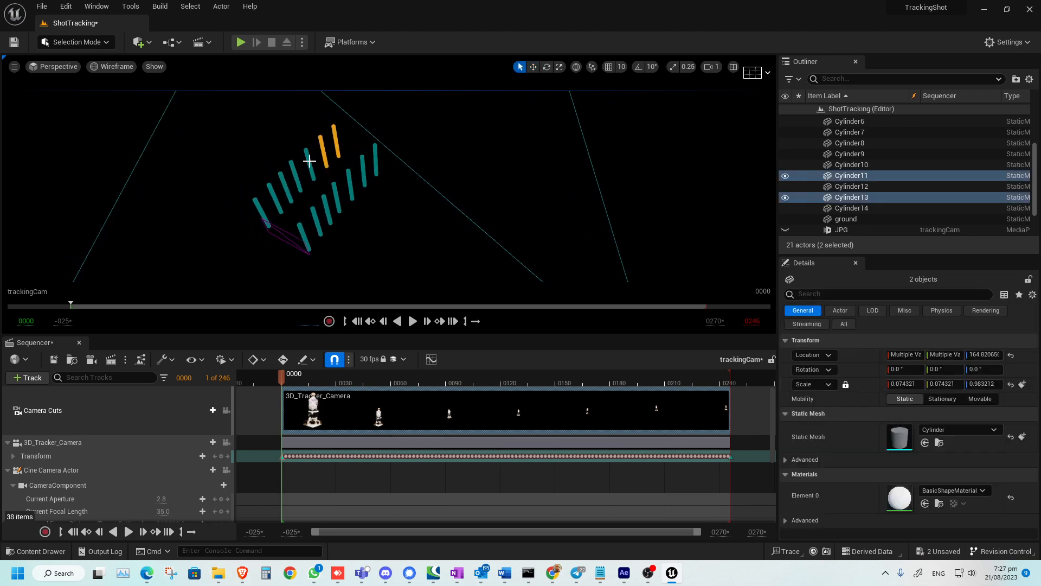
ctrl+click(311, 164)
ctrl+click(295, 173)
ctrl+click(283, 182)
ctrl+click(274, 191)
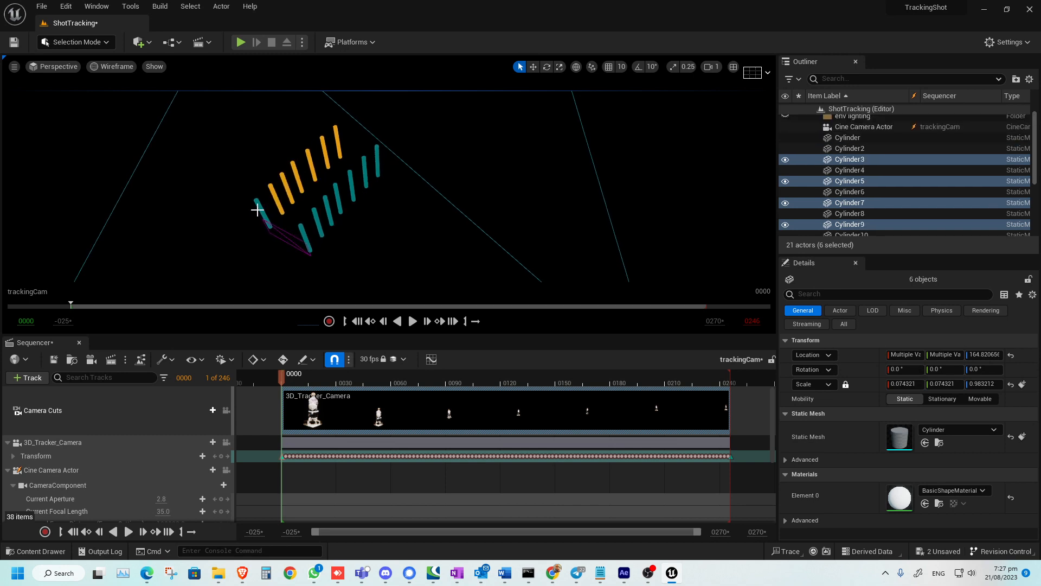
ctrl+click(260, 207)
key(w)
alt+drag(265, 203, 276, 208)
key(ctrl+z)
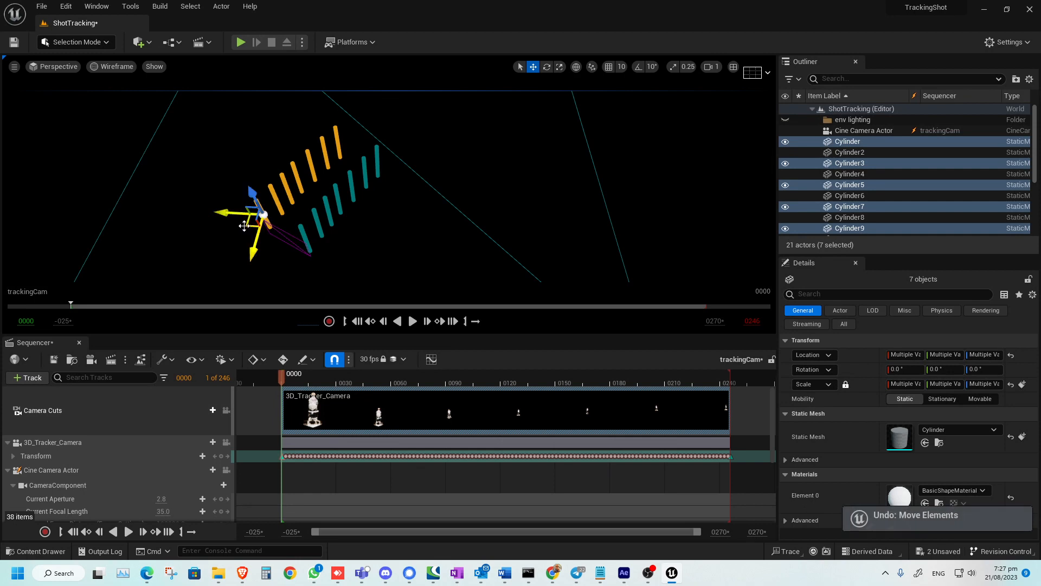
Duplicate the farthest cylinder pair three times to extend both rows, and lock the viewport to the camera cuts
alt+drag(181, 242, 268, 240)
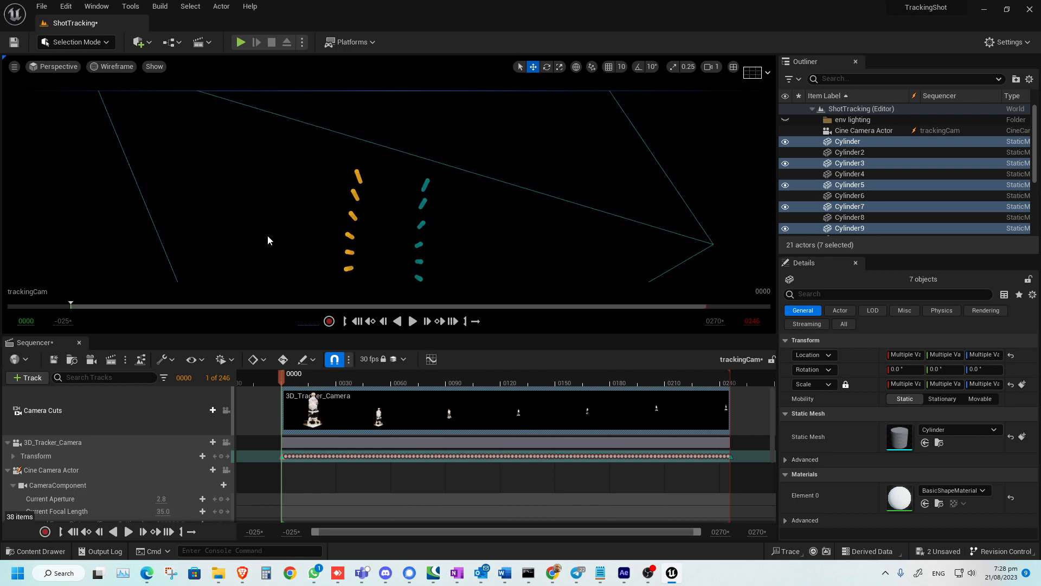
click(357, 178)
ctrl+click(429, 181)
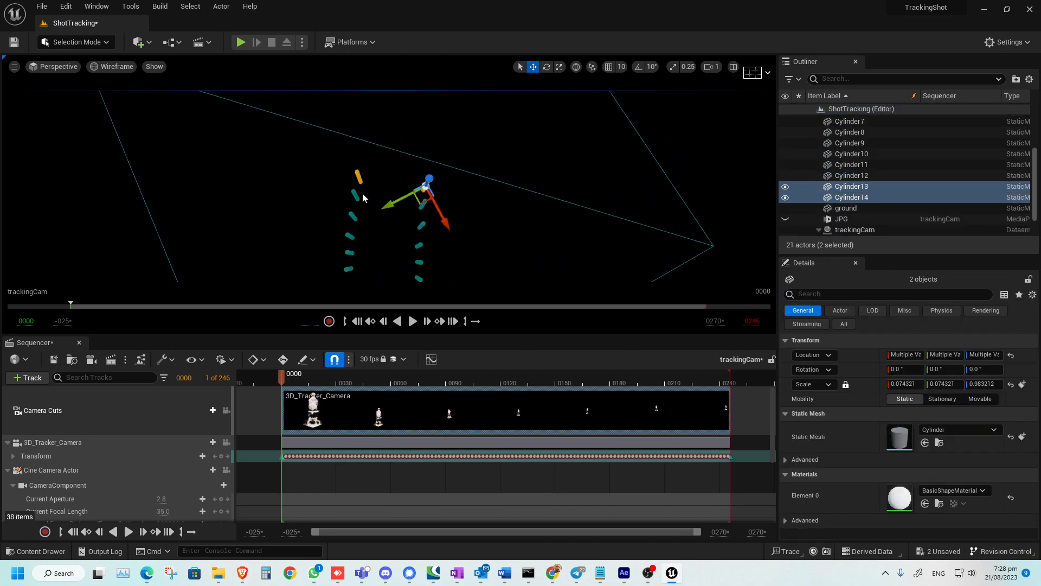
alt+drag(416, 196, 415, 153)
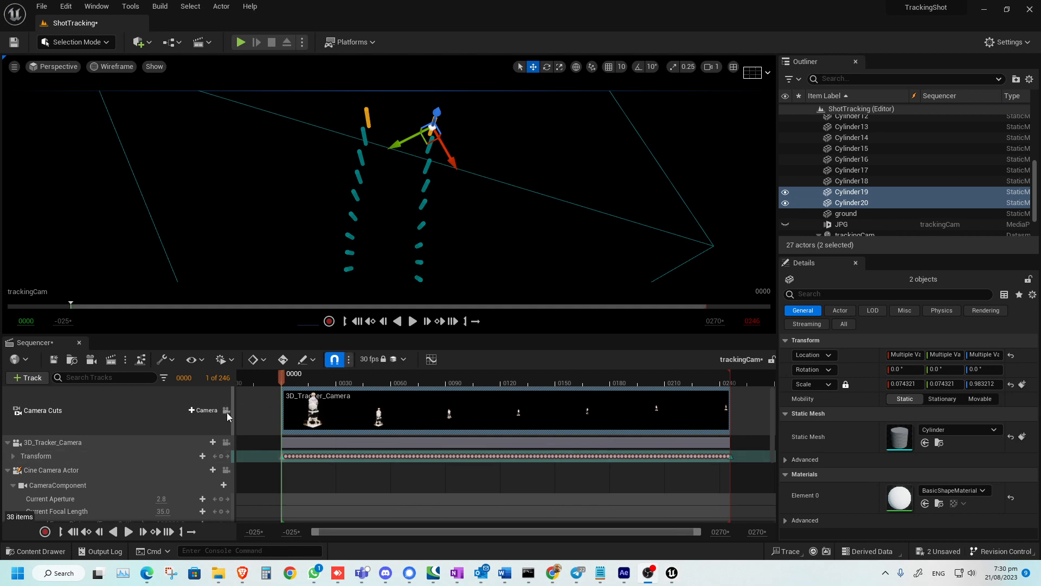
click(227, 411)
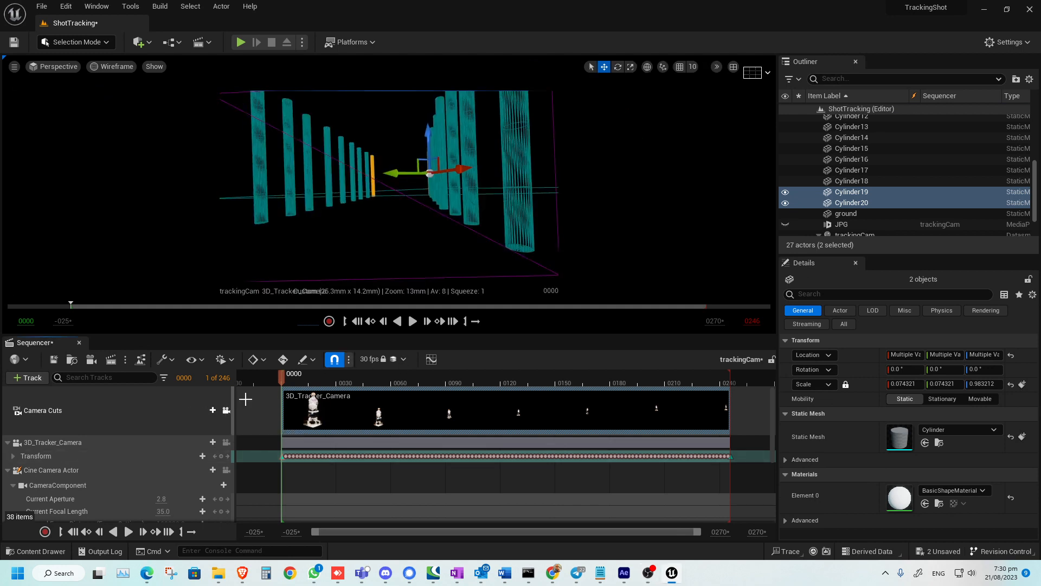
Display the scene in Unlit mode and scrub through the shot, leaving the playhead at frame 32
click(131, 68)
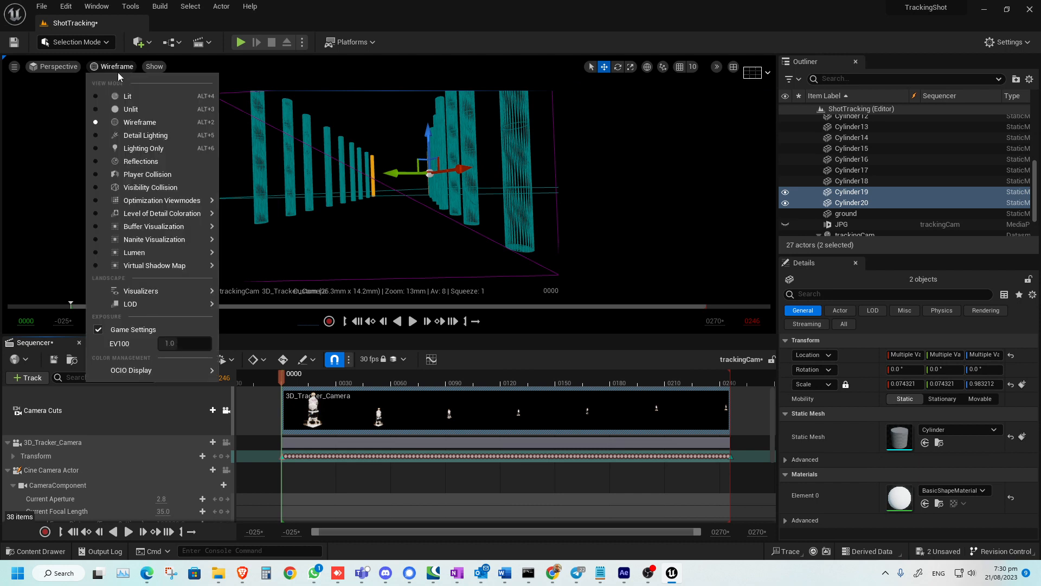
click(125, 109)
drag(304, 380, 474, 373)
click(340, 374)
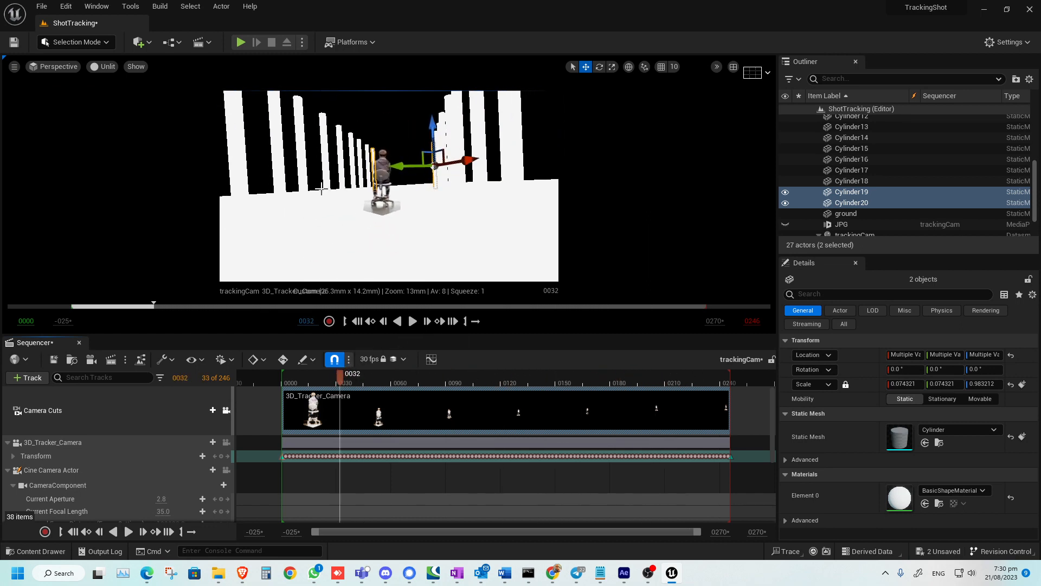
Set the viewport to Lit mode and save all modified assets
click(105, 66)
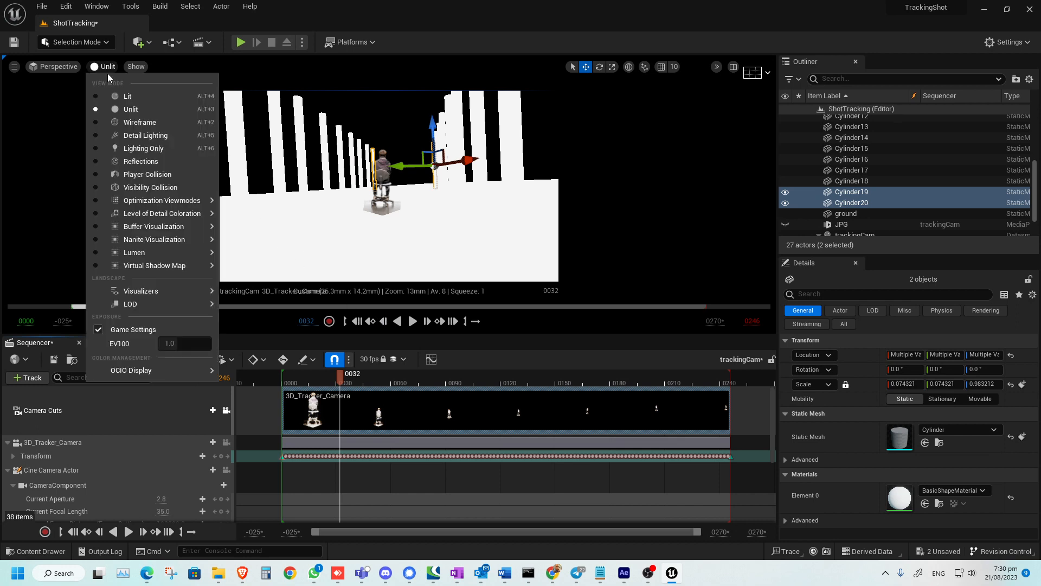
click(120, 93)
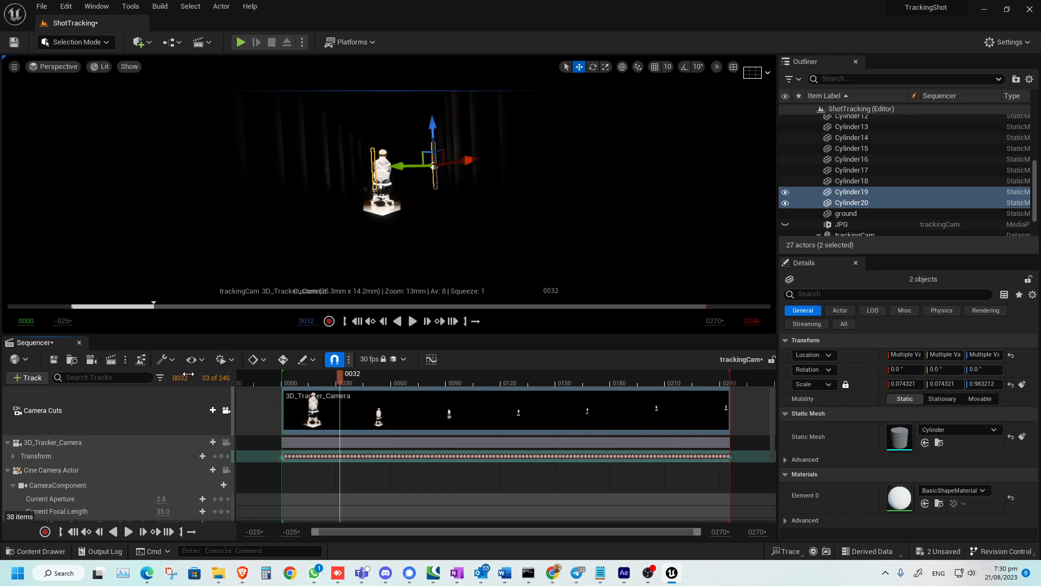
key(ctrl+shift+s)
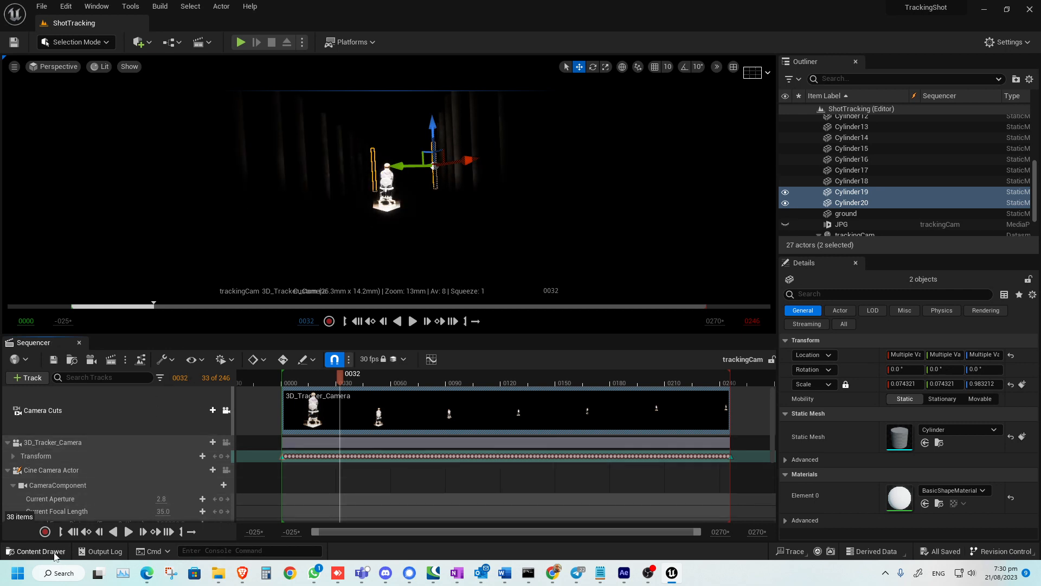
Create a folder named Materials inside the project's Content folder and open it
click(55, 553)
click(187, 364)
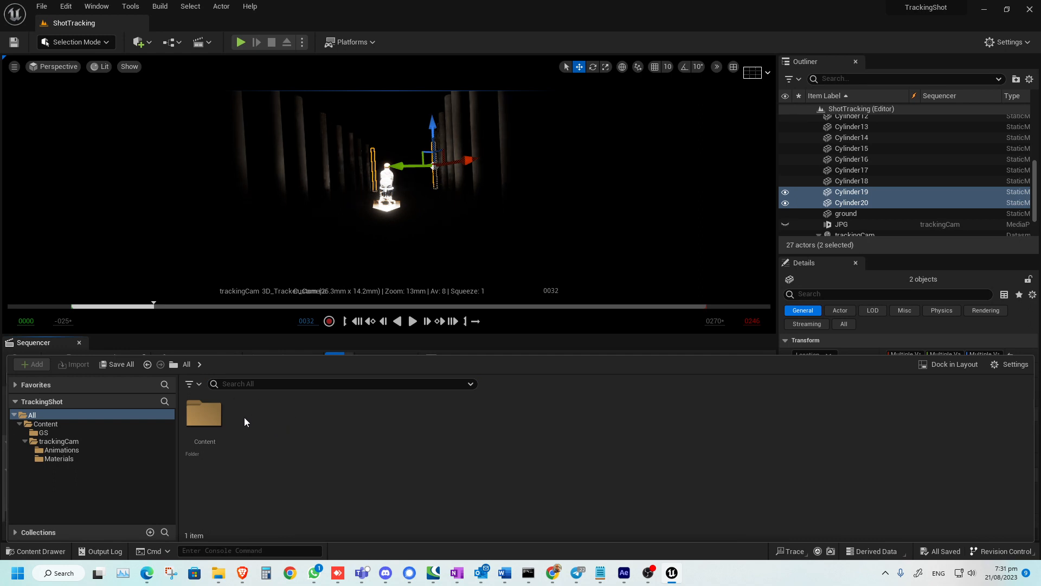
double_click(204, 413)
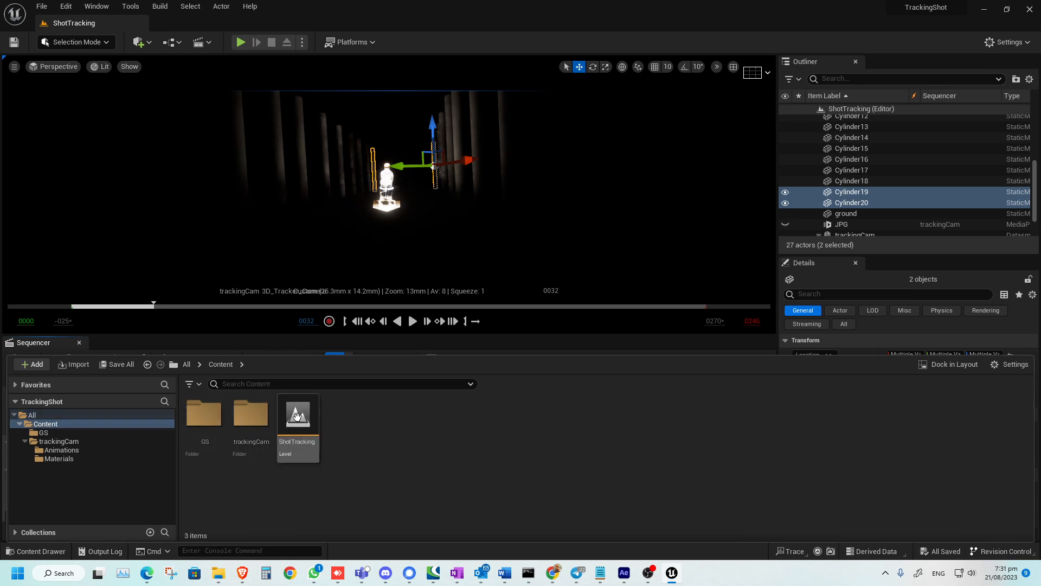
right_click(346, 416)
click(403, 194)
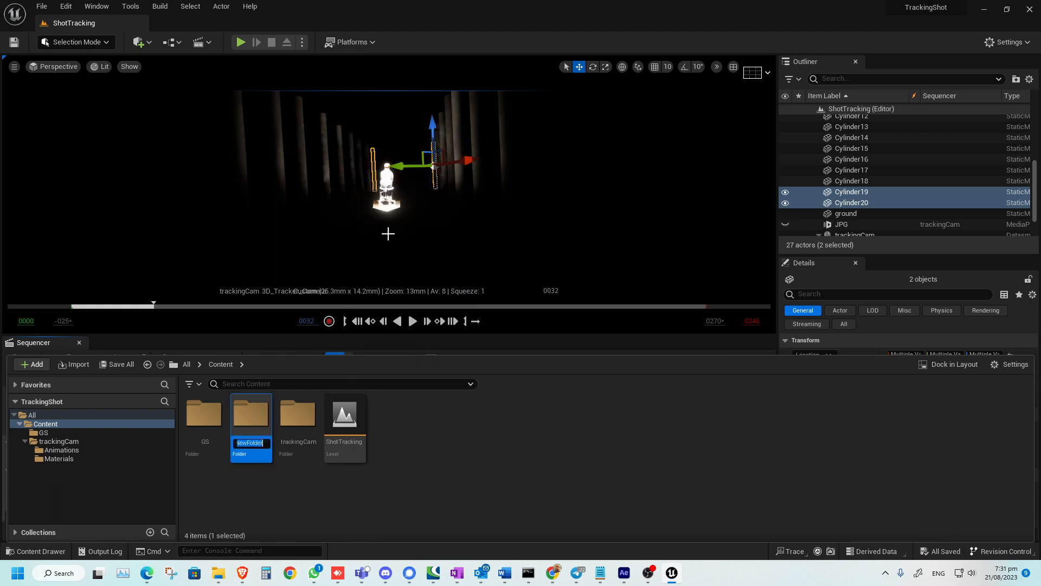
text(Ma)
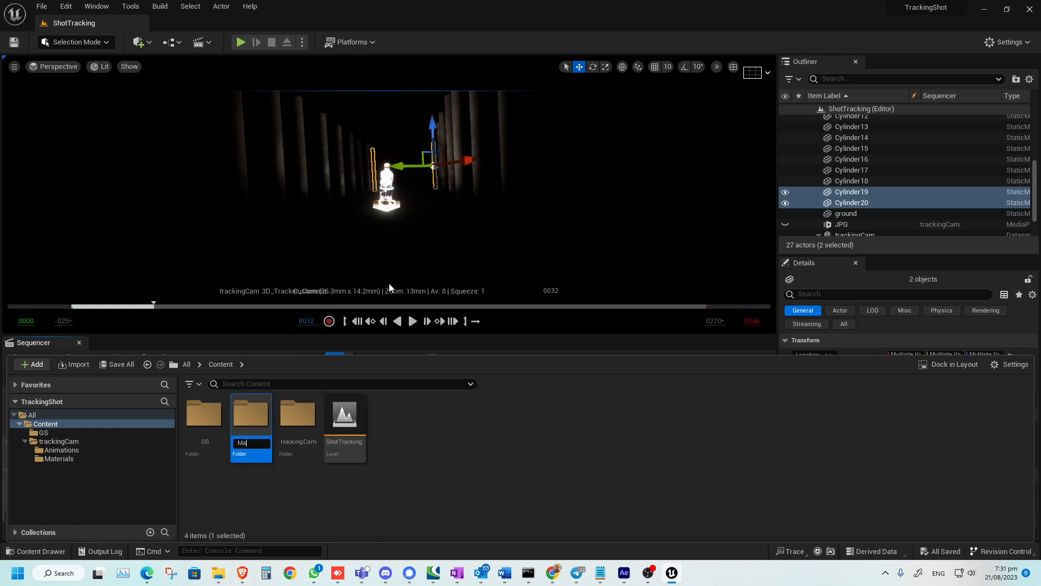
text(terials)
key(Return)
key(Return)
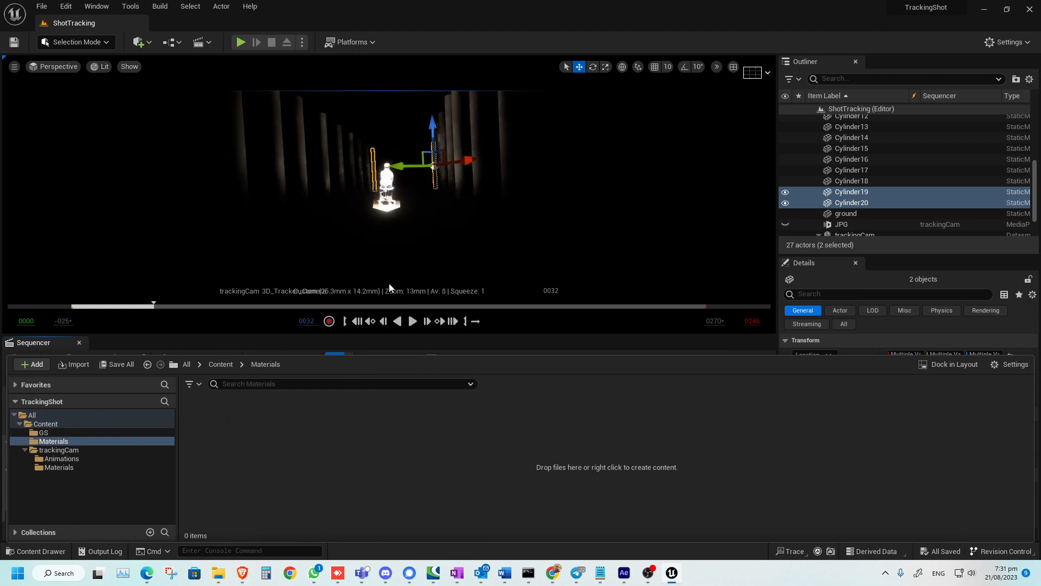
Create a material named emissive1 in the Materials folder and open it for editing
right_click(269, 412)
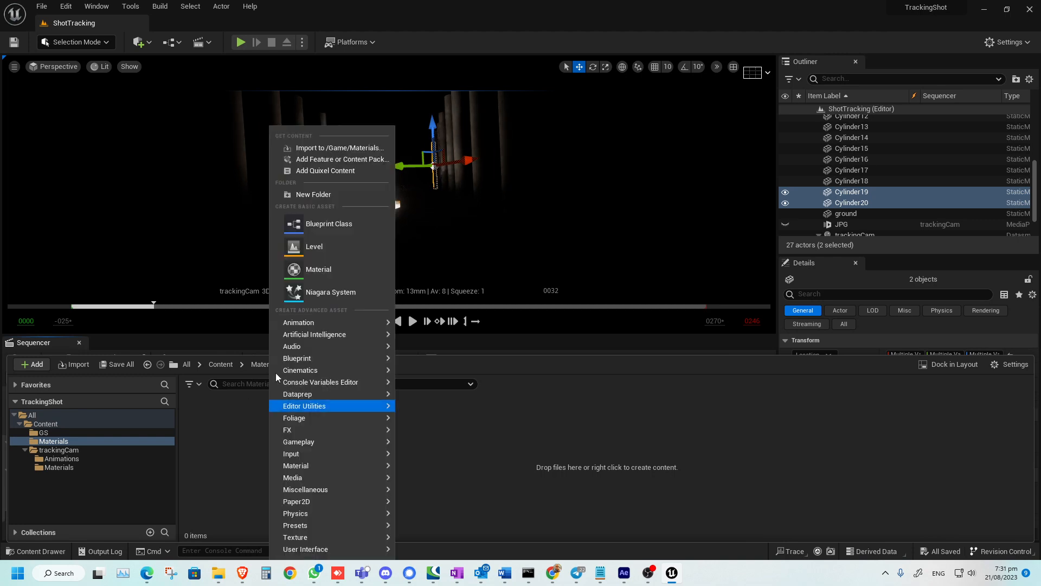
click(330, 270)
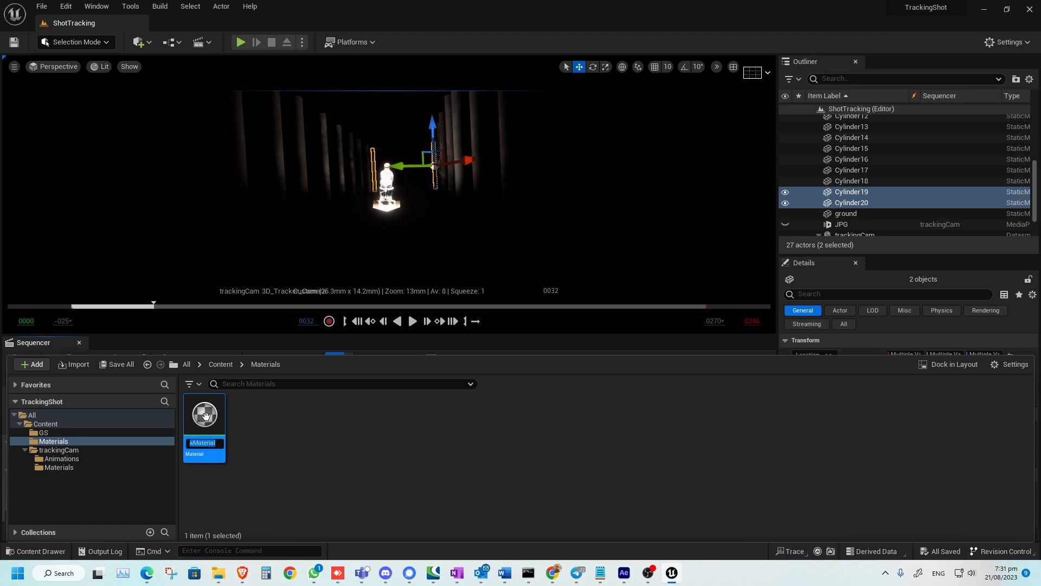
text(emi)
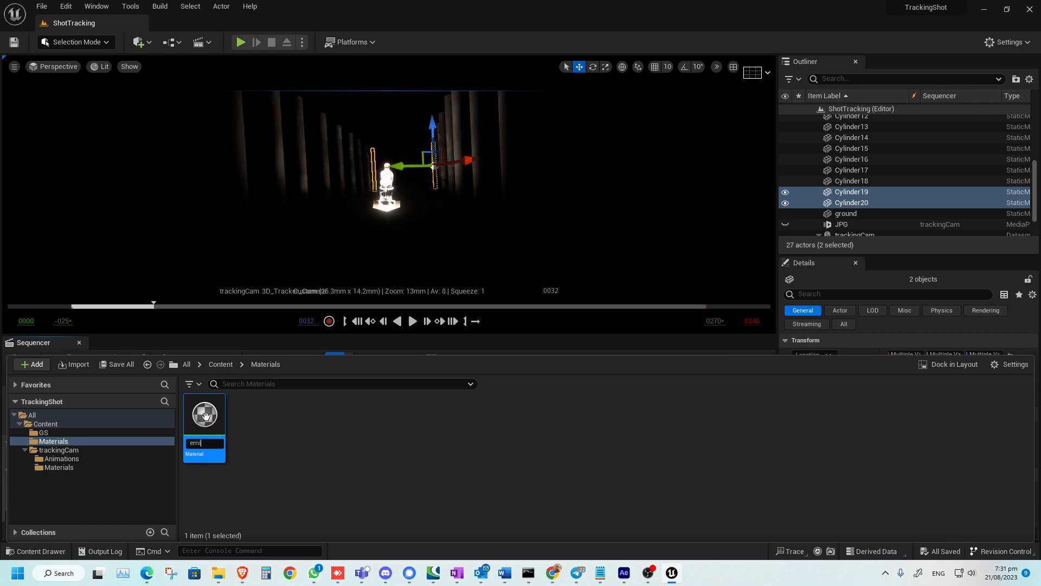
text(ssive)
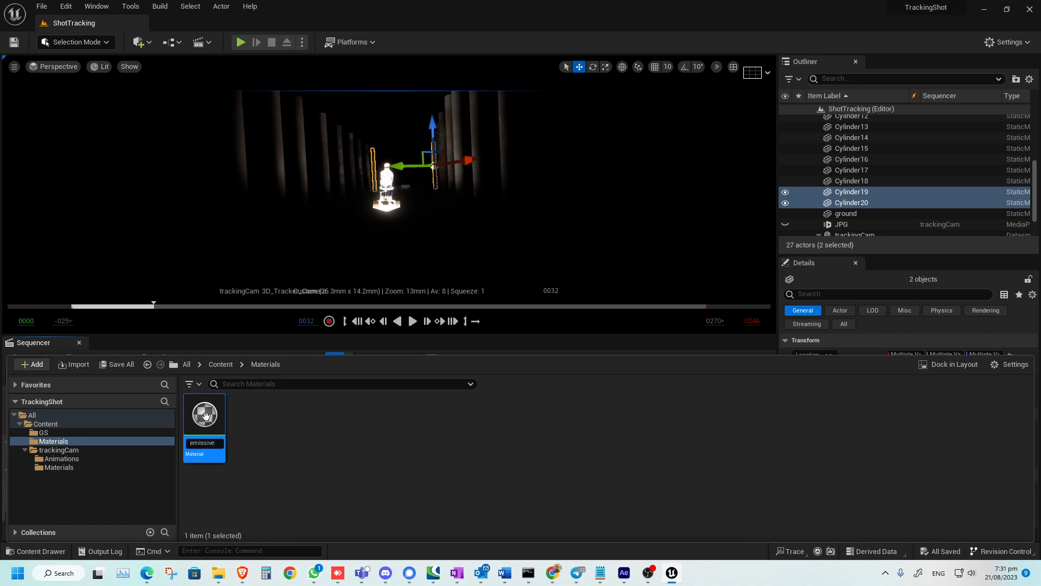
text(1)
key(Return)
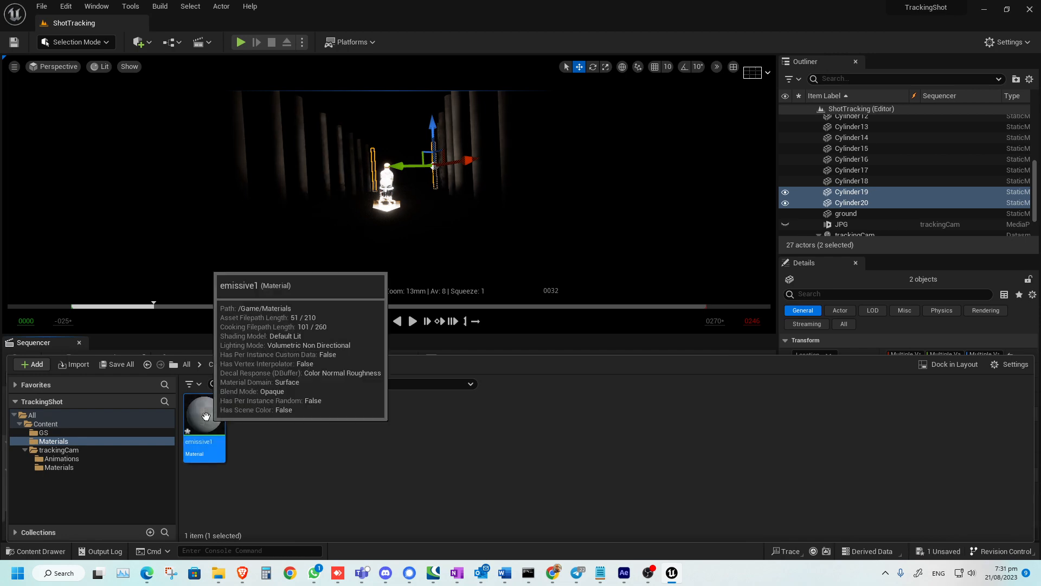
double_click(215, 410)
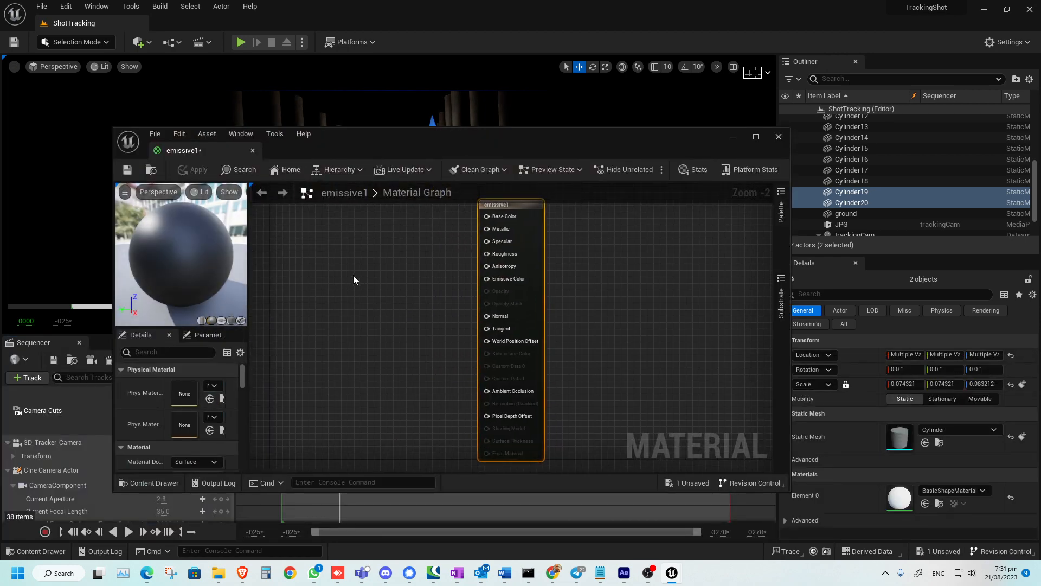
Add a VectorParameter node to the emissive1 graph and place it beside the material's output node
click(382, 282)
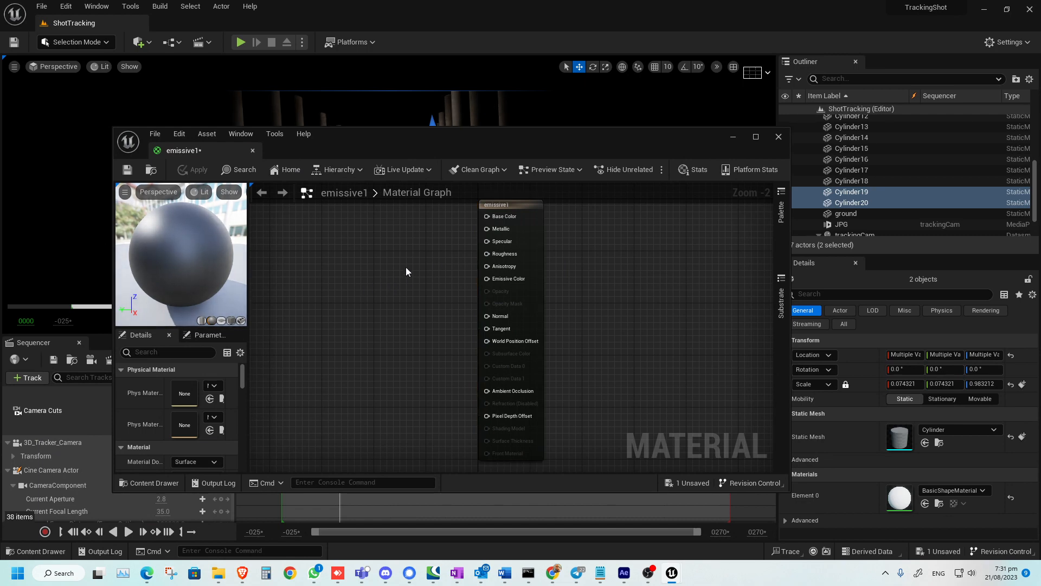
scroll(387, 276, down, 2)
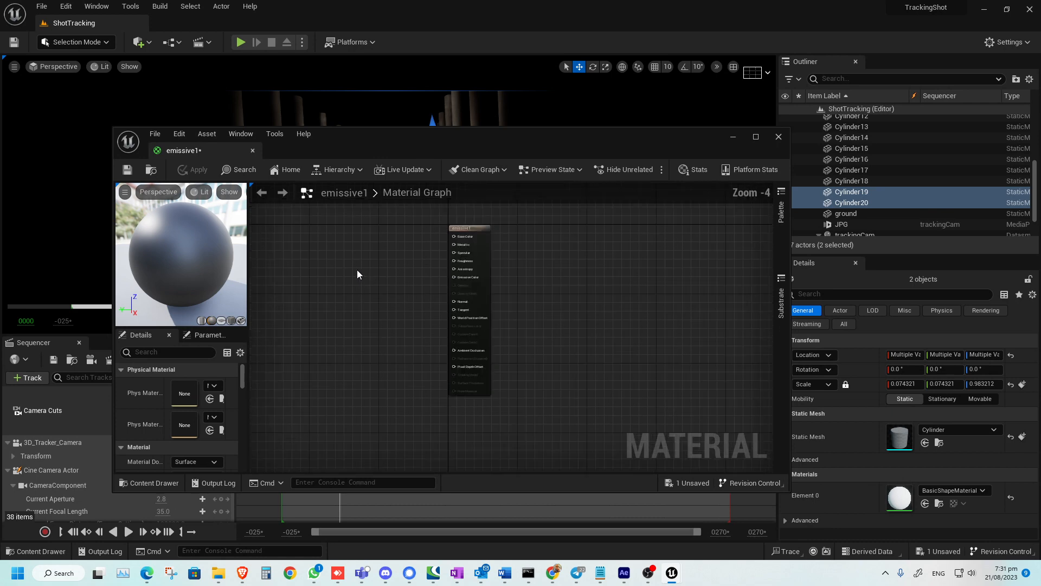
scroll(391, 271, up, 2)
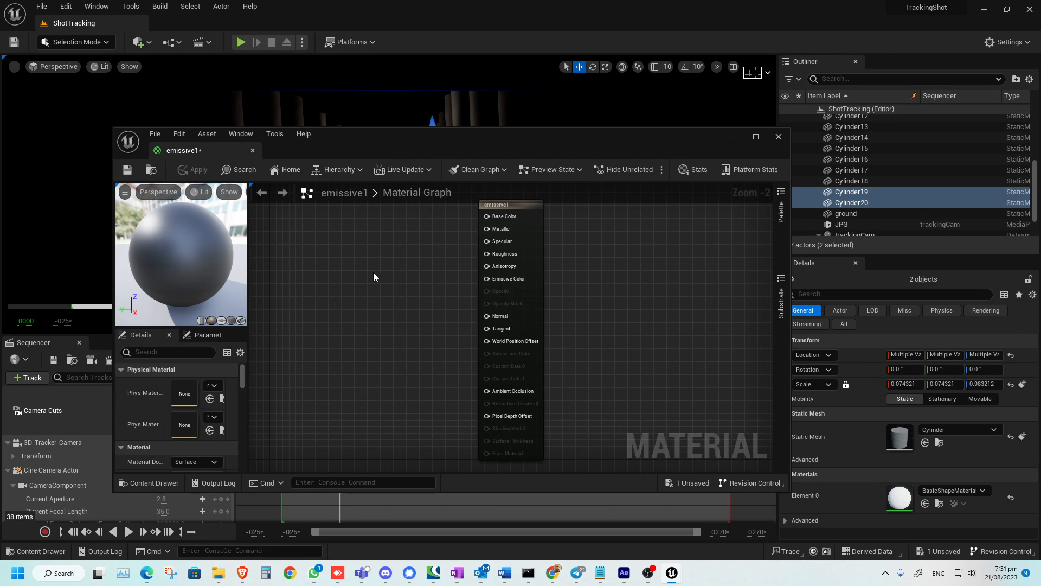
right_drag(373, 272, 390, 297)
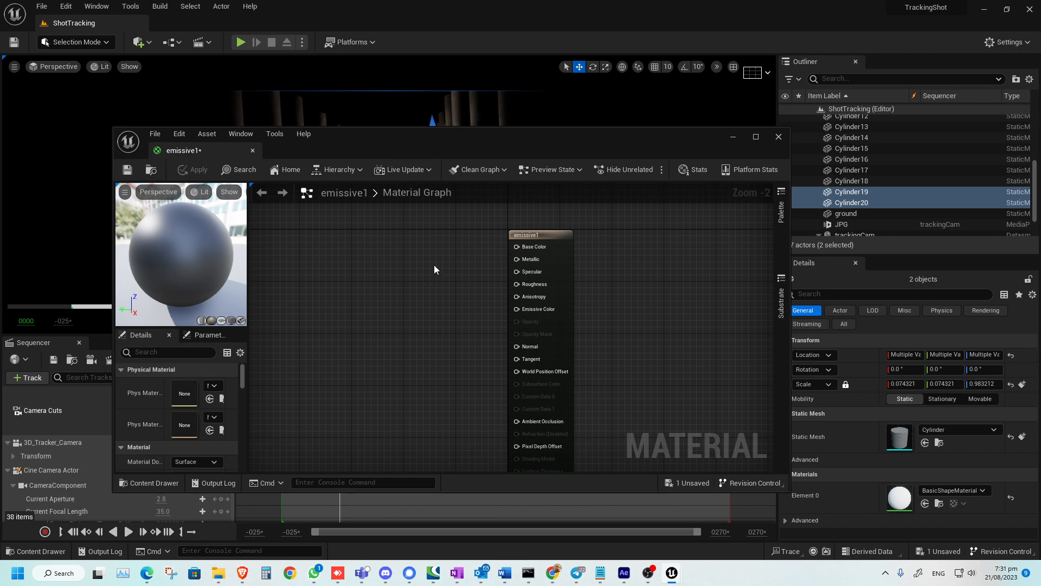
mouse_move(434, 252)
right_down()
mouse_move(424, 252)
mouse_move(464, 242)
mouse_move(448, 255)
right_up()
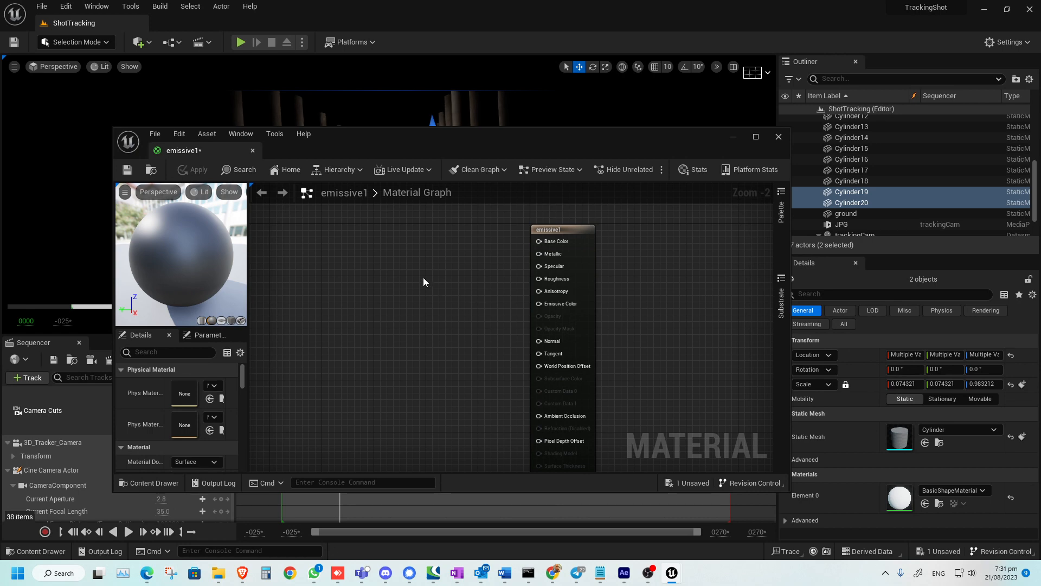
right_drag(411, 285, 411, 298)
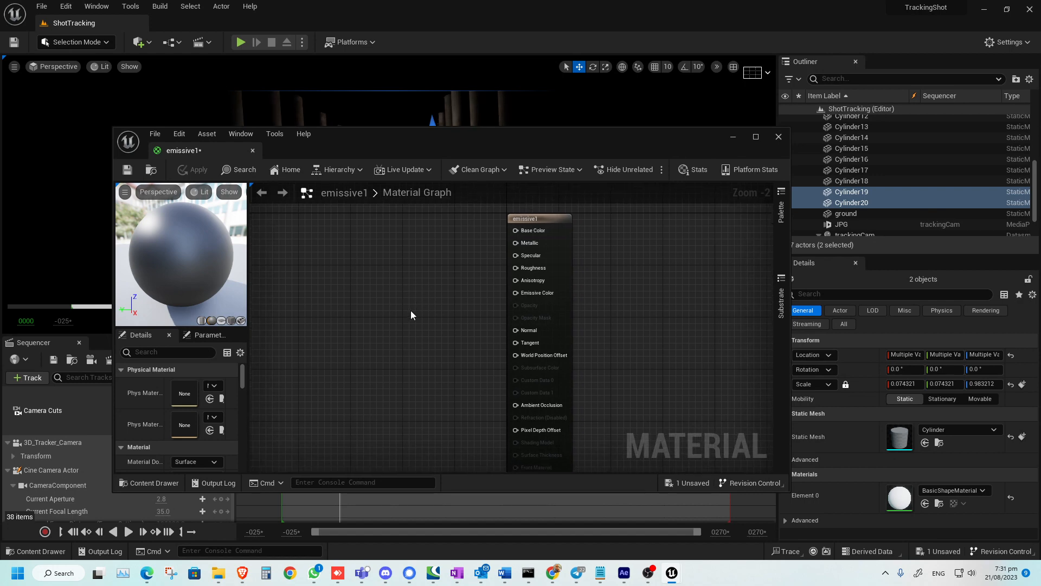
right_click(394, 303)
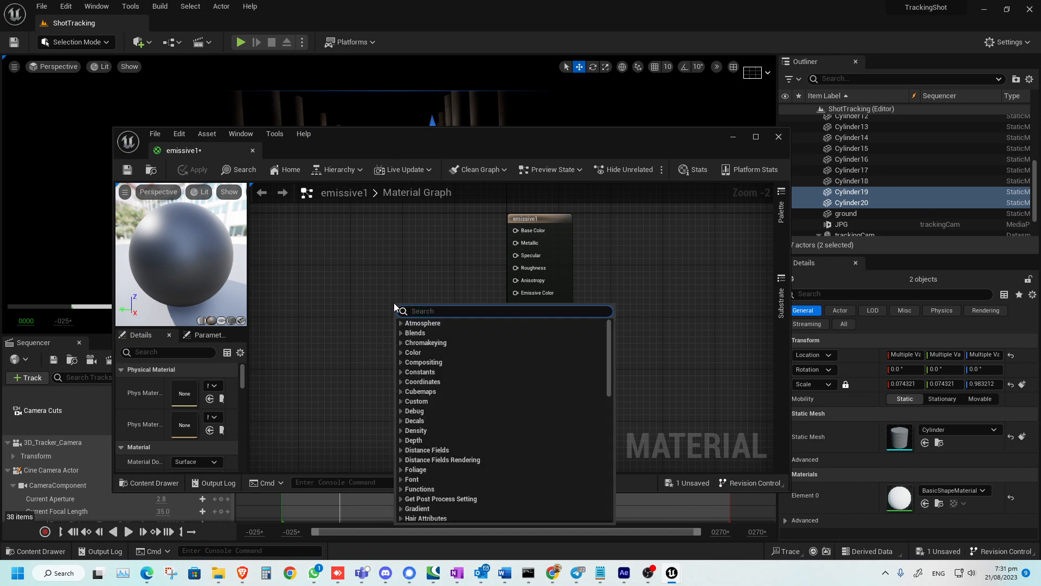
text(vector)
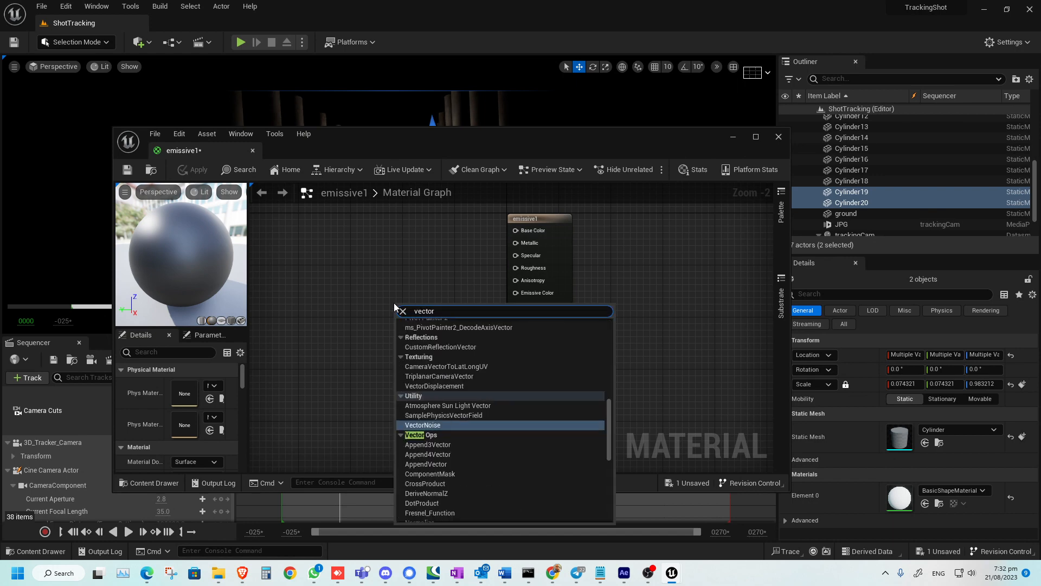
text(param)
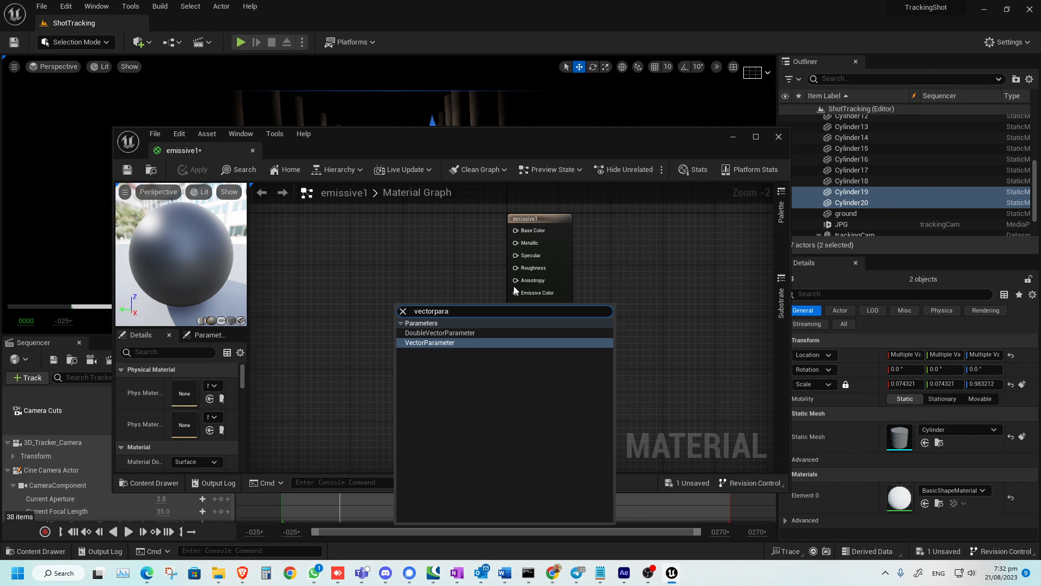
click(455, 343)
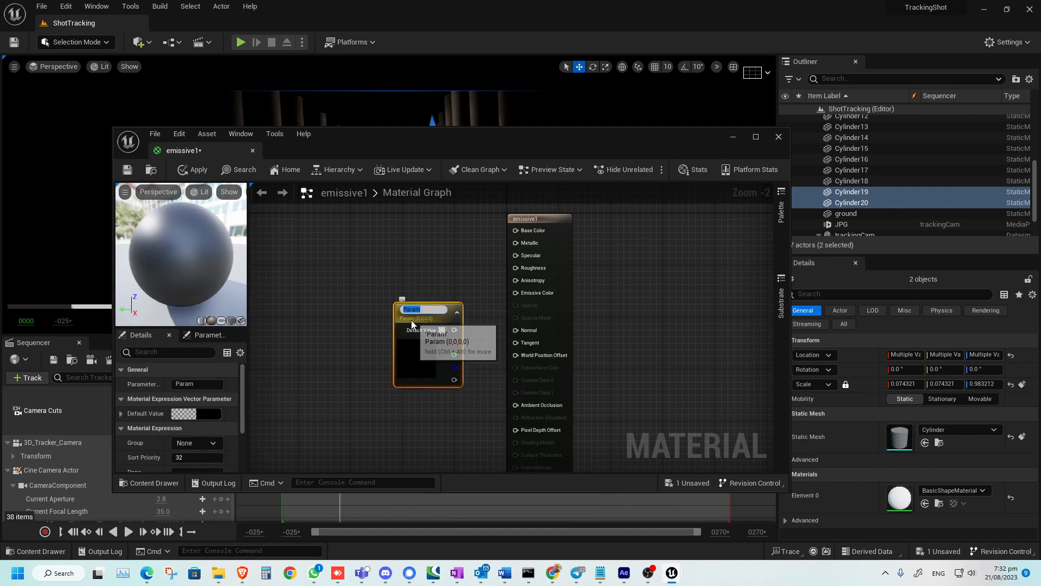
drag(418, 324, 362, 273)
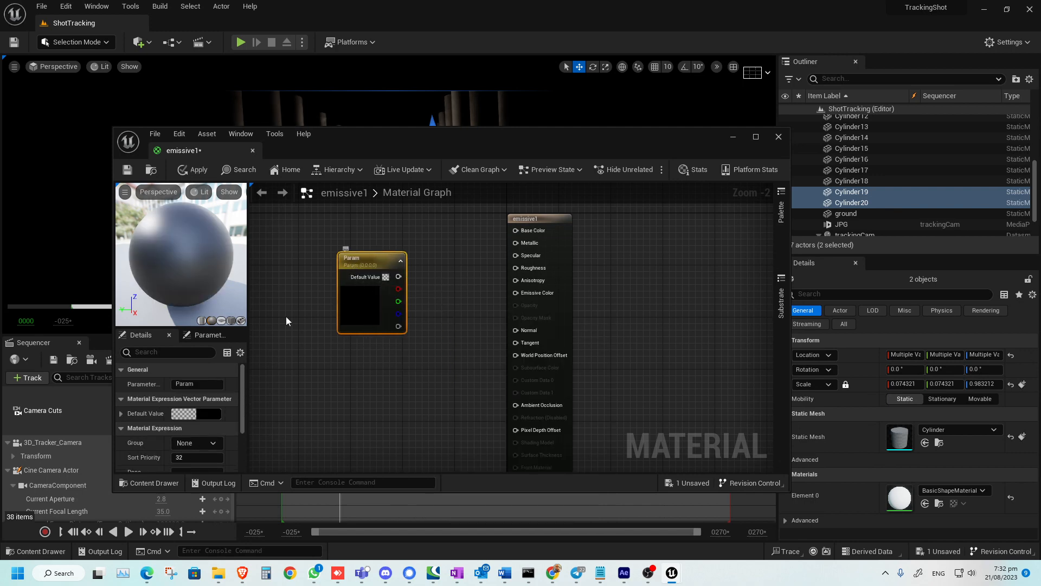
Set the vector parameter's default value to bright pink, about R 1.0, G 0.105, B 0.475
click(212, 413)
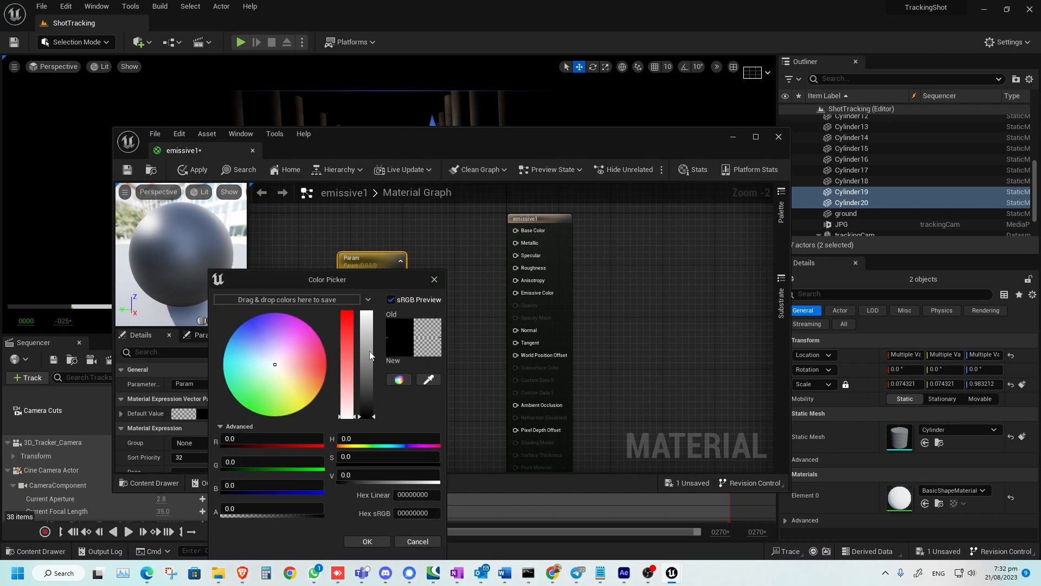
drag(370, 350, 369, 308)
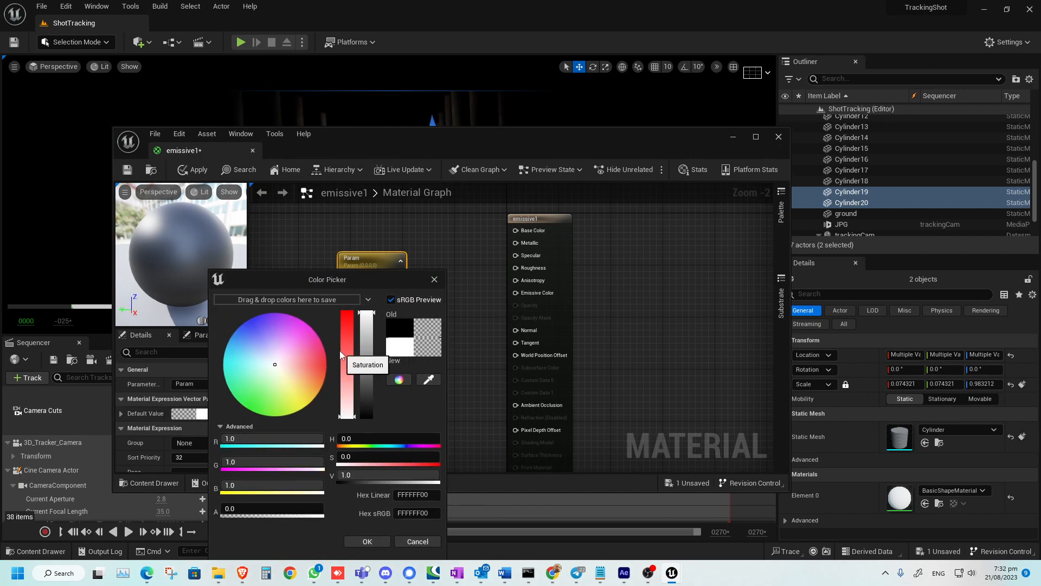
drag(308, 352, 318, 344)
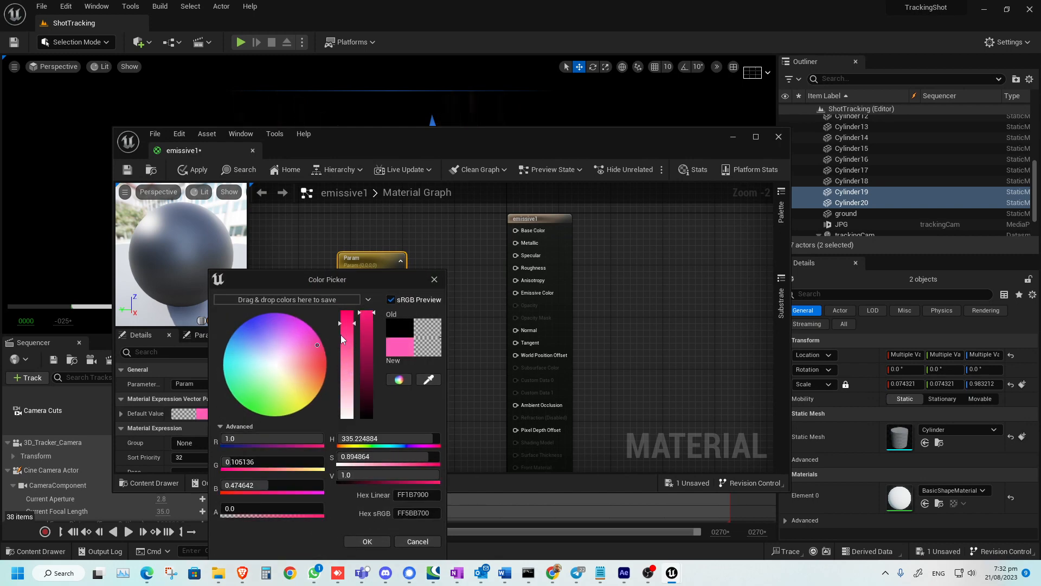
click(370, 541)
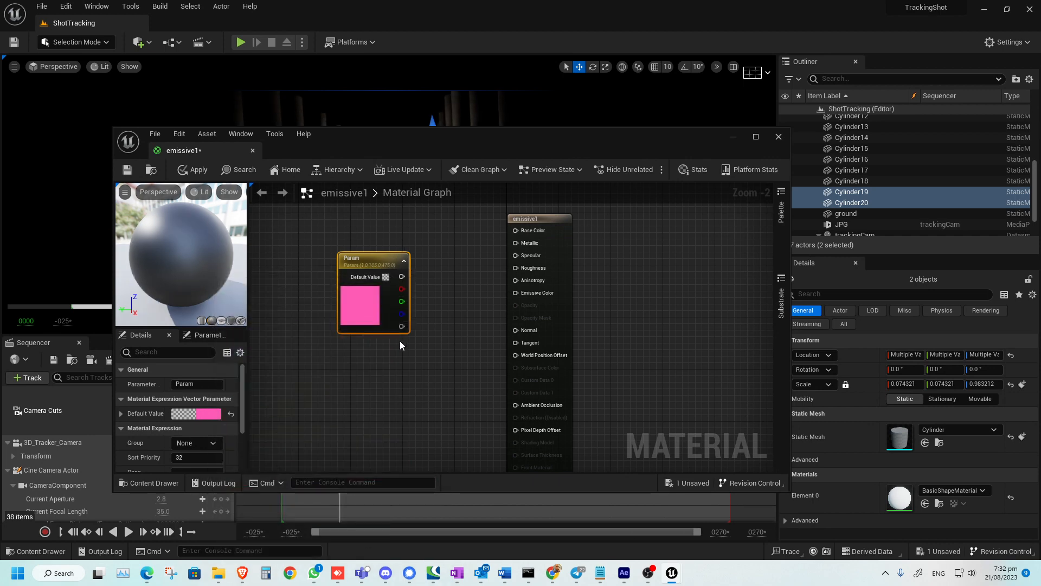
Connect the pink parameter to both Base Color and Emissive Color, and save and close the emissive1 material
drag(401, 277, 515, 230)
drag(401, 276, 515, 293)
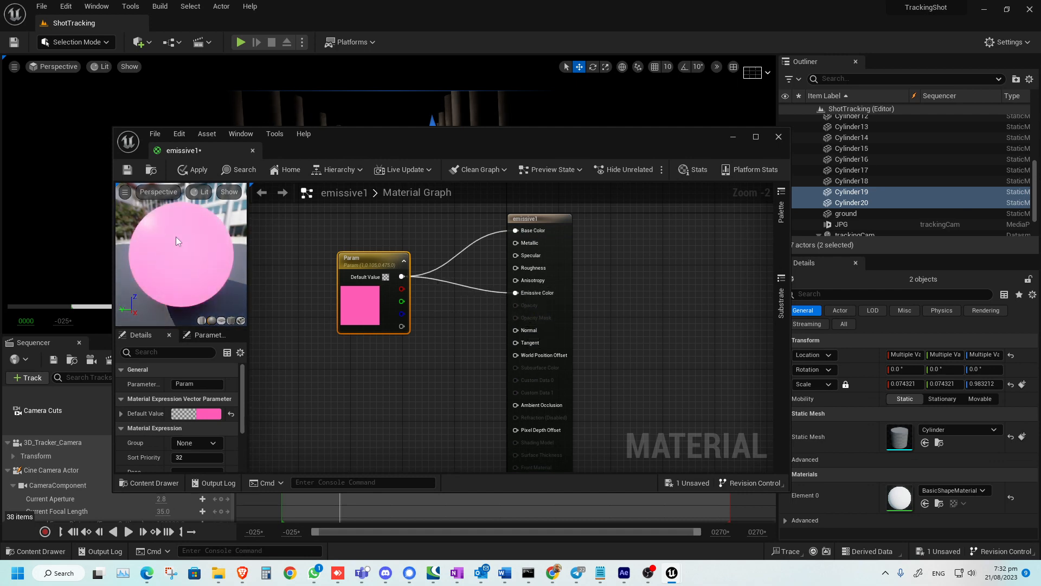
click(127, 170)
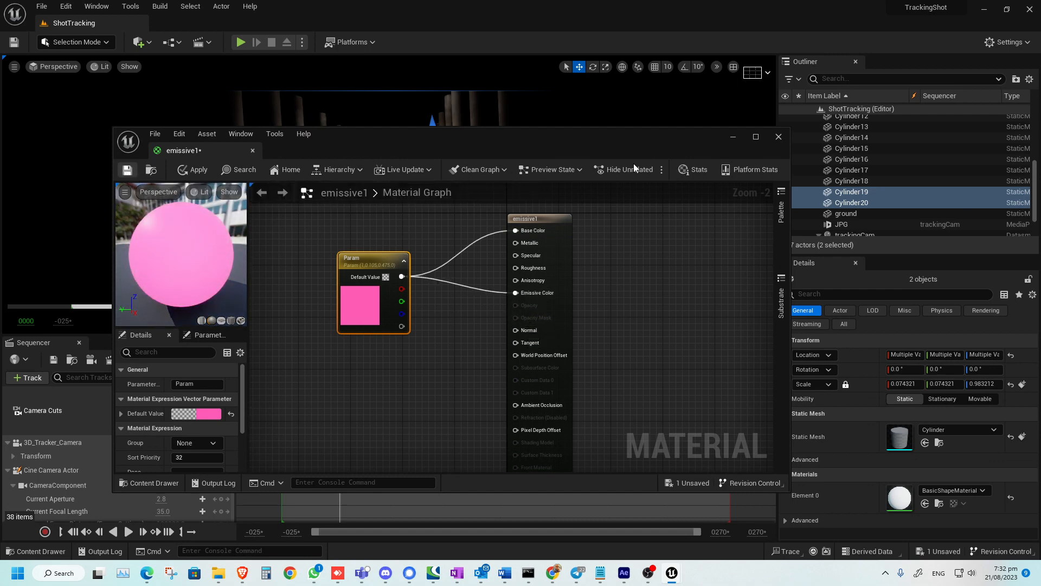
click(777, 138)
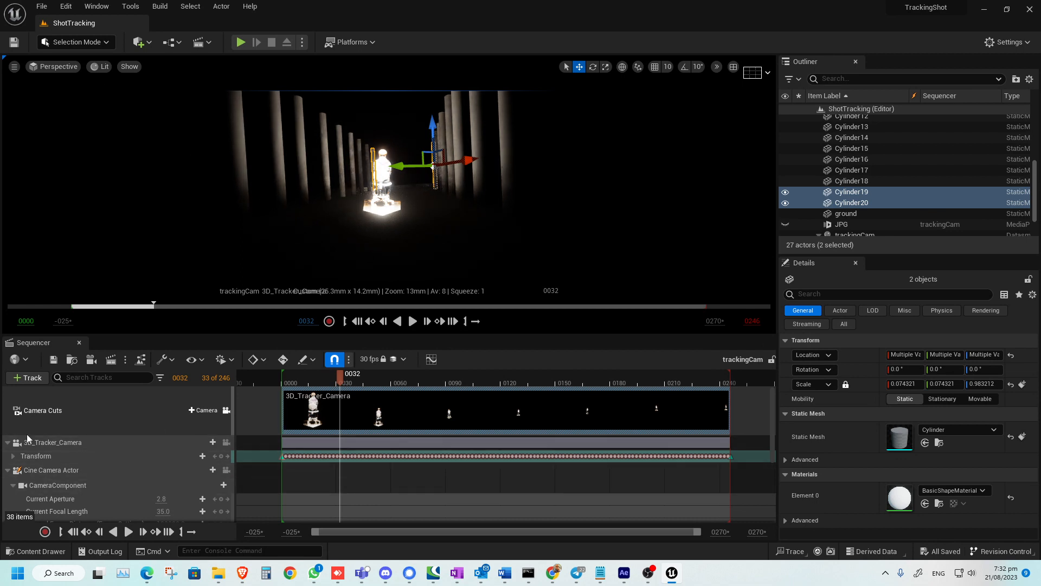
Try to apply the emissive1 material to a column through the camera view, and undo the assignment
click(36, 551)
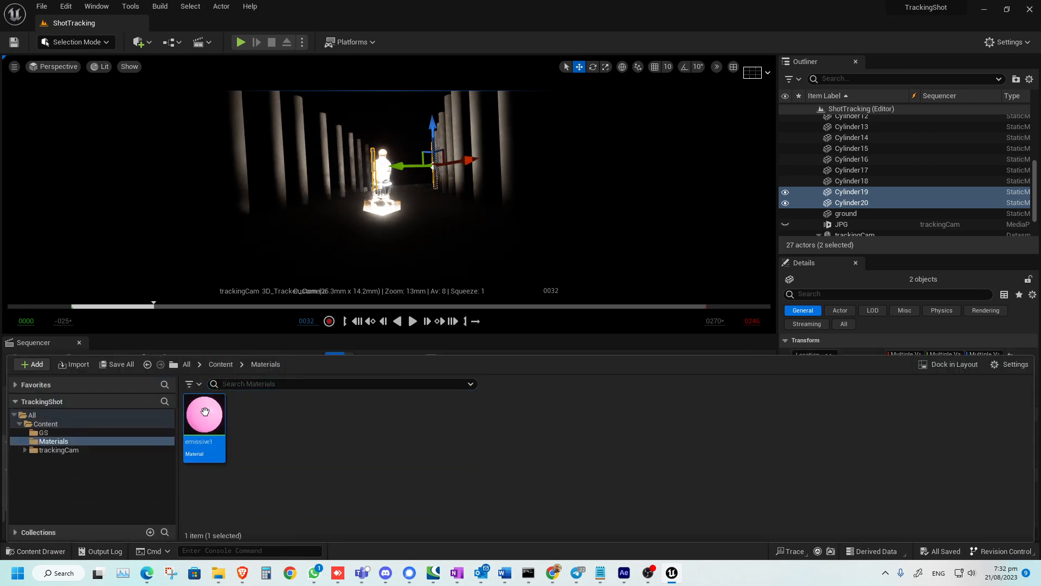
drag(205, 415, 241, 163)
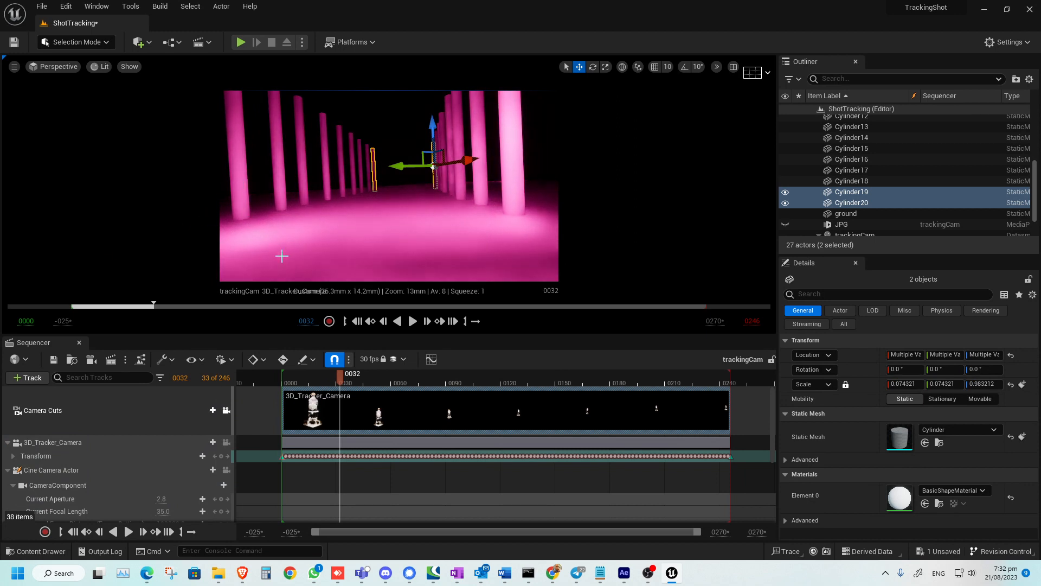
click(104, 67)
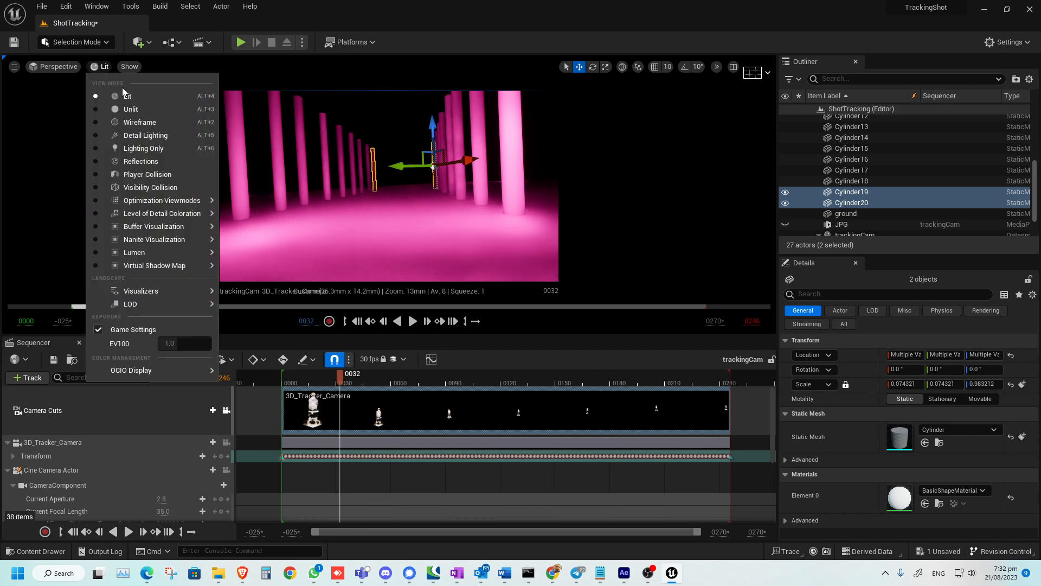
click(332, 187)
click(542, 222)
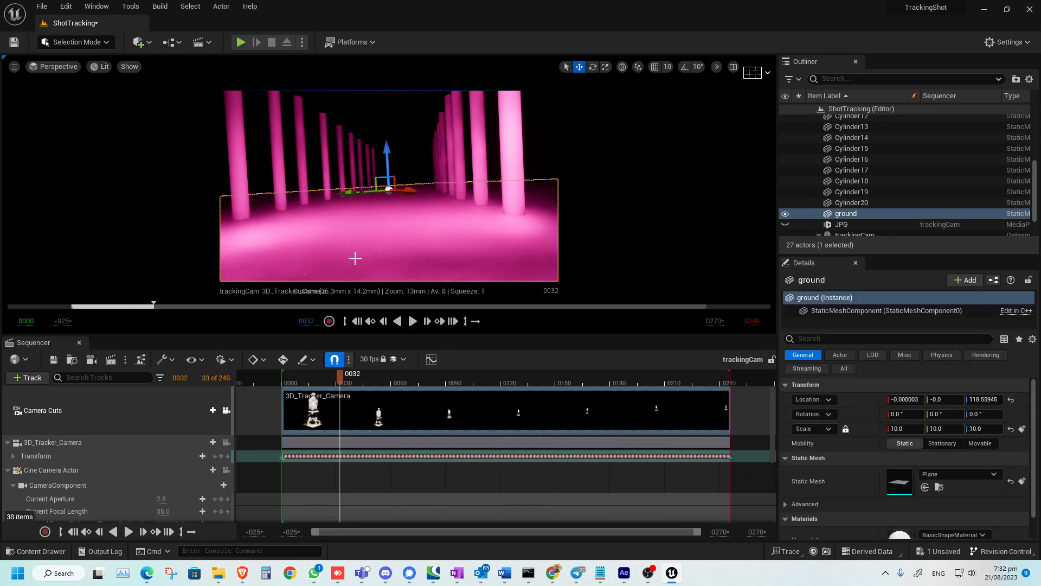
key(ctrl+z)
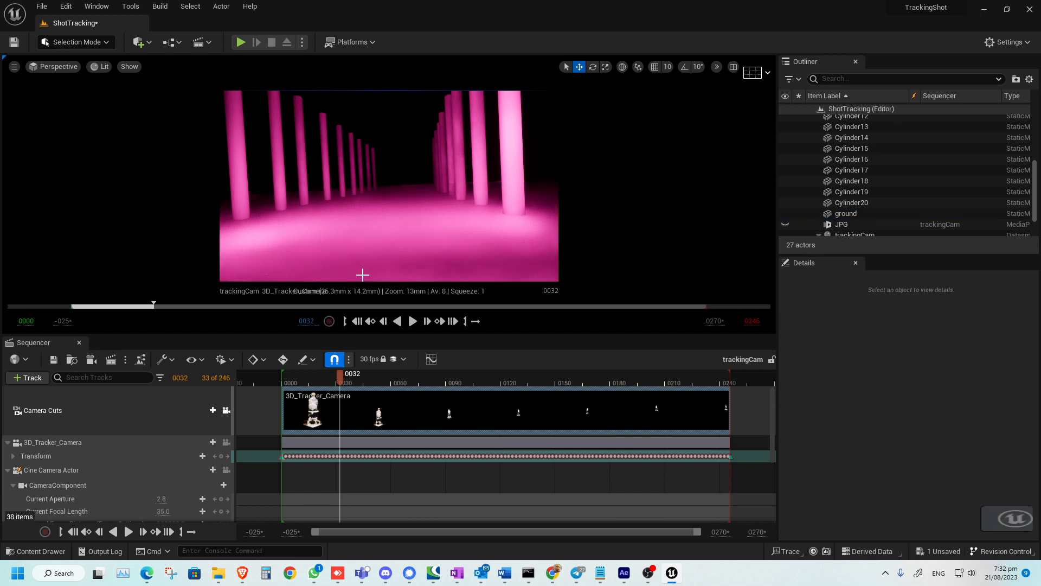
key(ctrl+z)
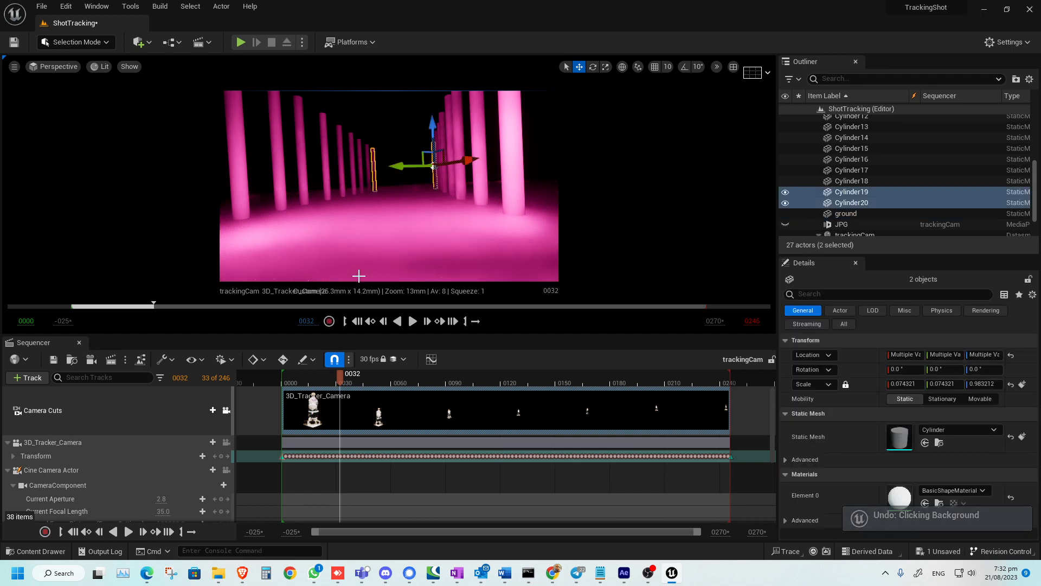
click(274, 138)
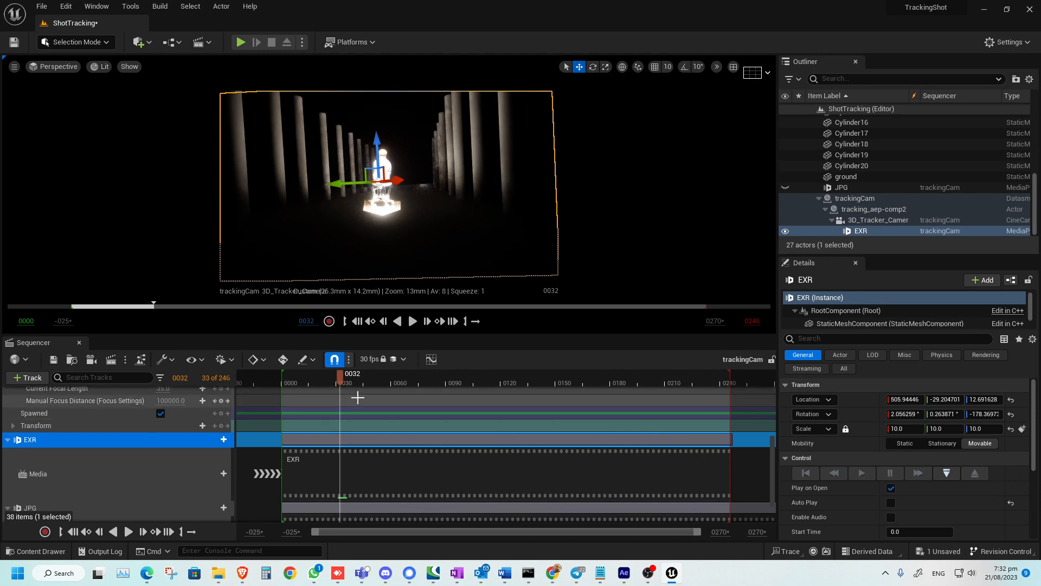
Release the viewport from the camera cuts, frame the columns from outside the camera, and set the view mode to Unlit
scroll(627, 414, up, 3)
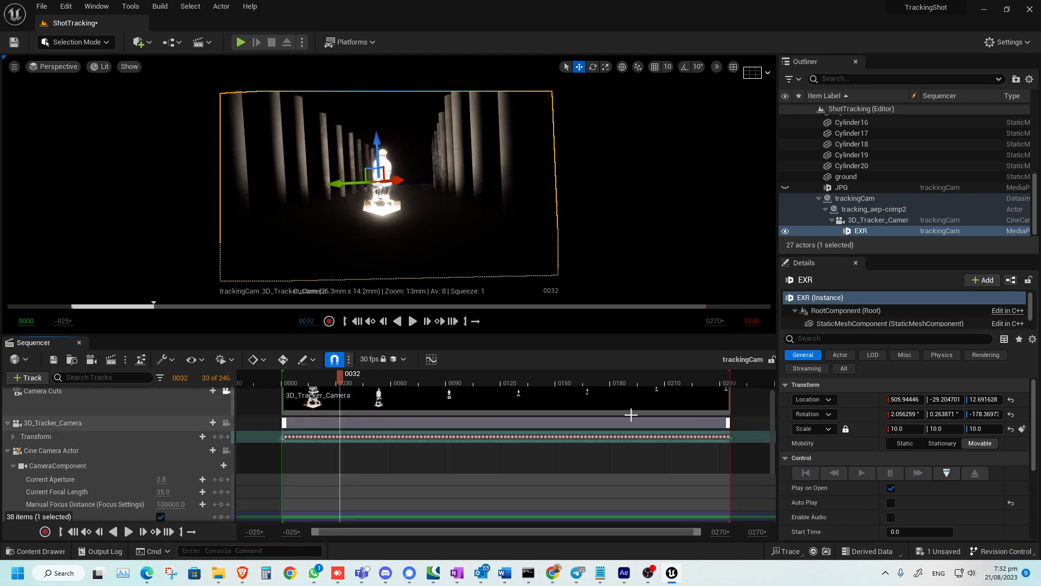
click(226, 391)
scroll(432, 199, down, 5)
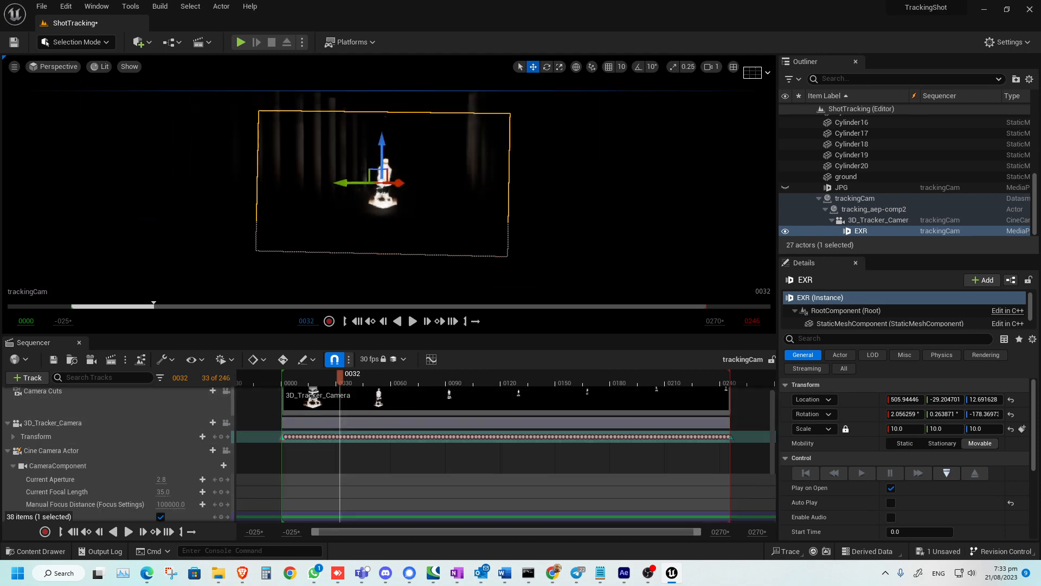
right_drag(433, 199, 132, 127)
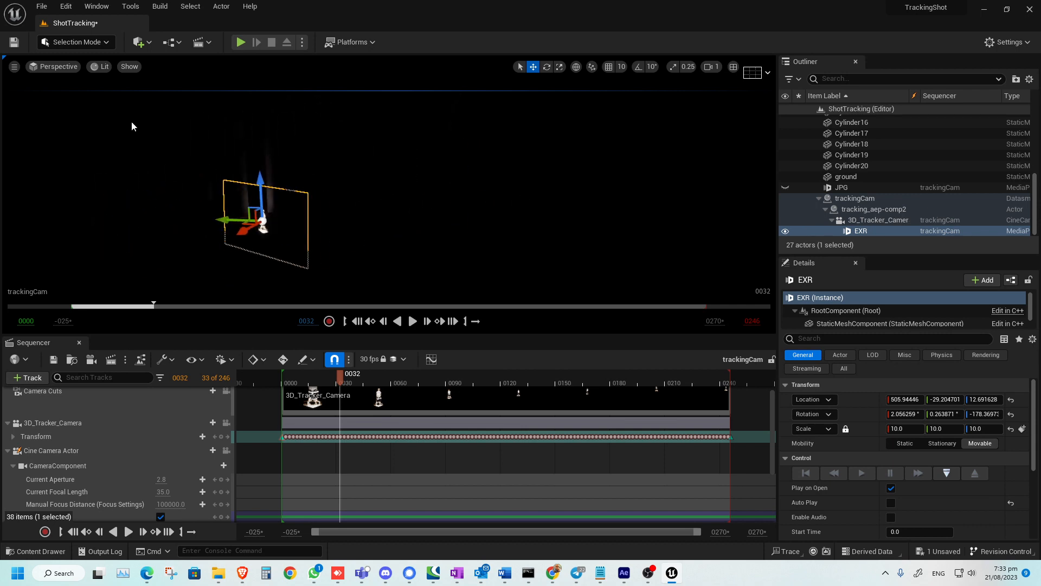
click(101, 66)
click(131, 109)
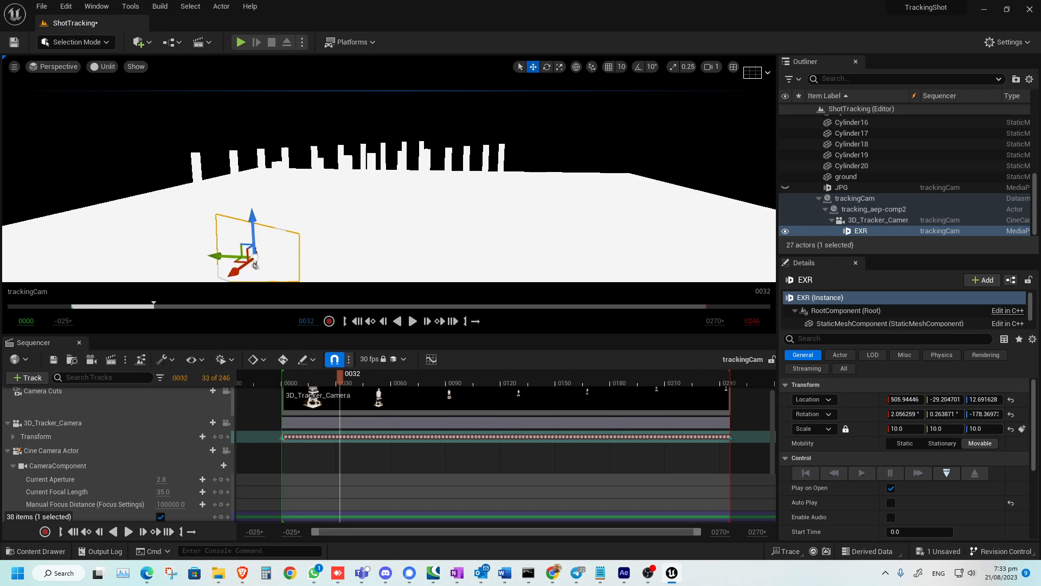
mouse_move(300, 191)
right_down()
mouse_move(288, 190)
mouse_move(300, 190)
right_up()
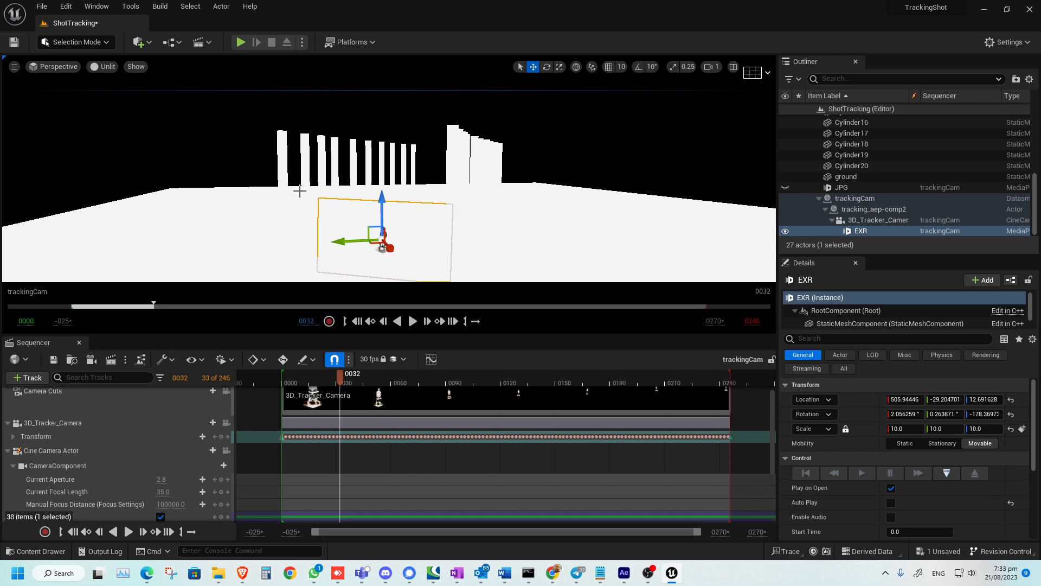
mouse_move(290, 150)
right_down()
mouse_move(336, 151)
mouse_move(290, 150)
right_up()
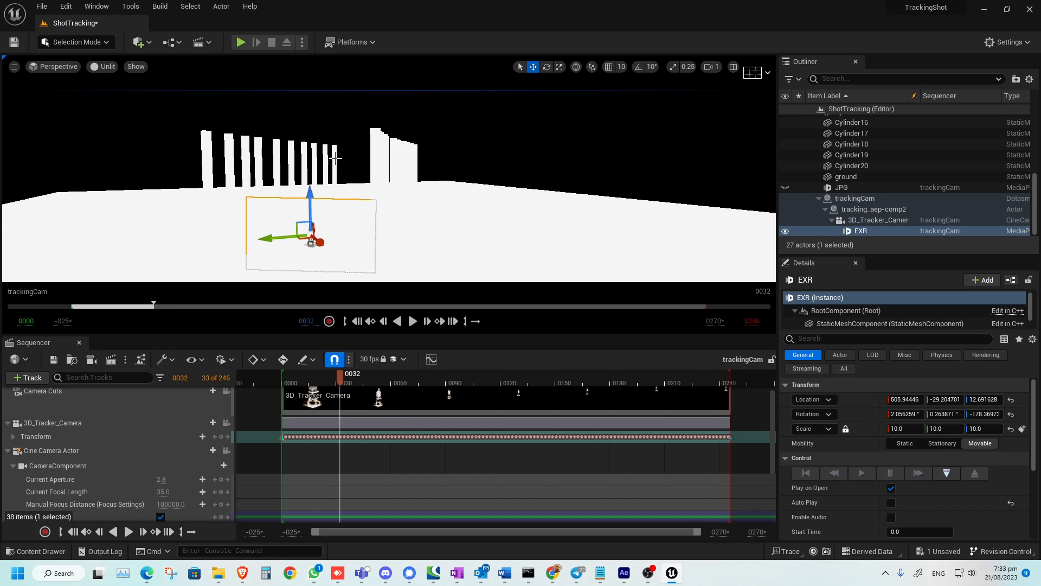
Apply the emissive1 material to the two nearest columns in the left row
click(334, 158)
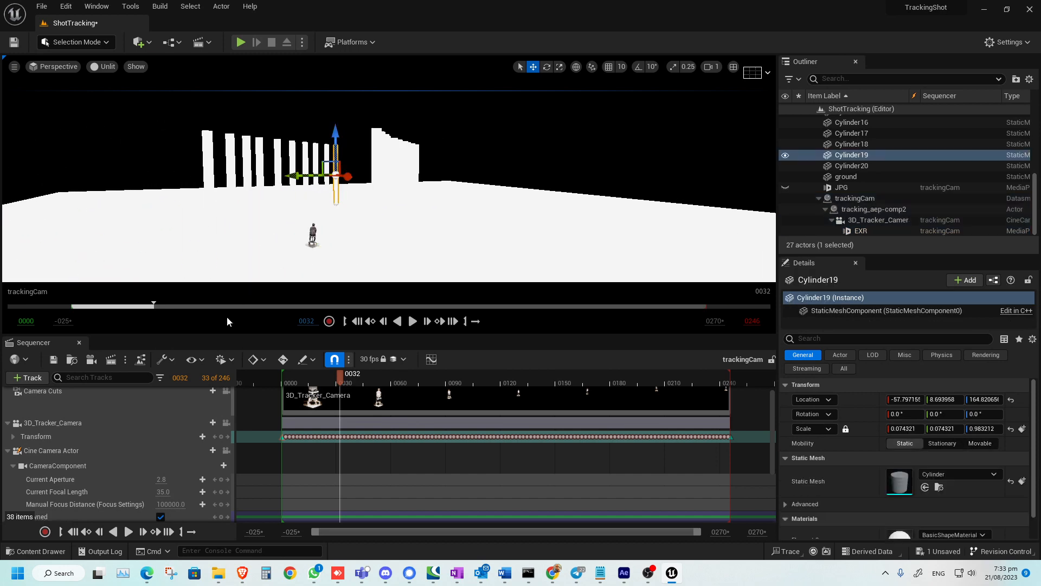
click(35, 551)
drag(204, 417, 210, 159)
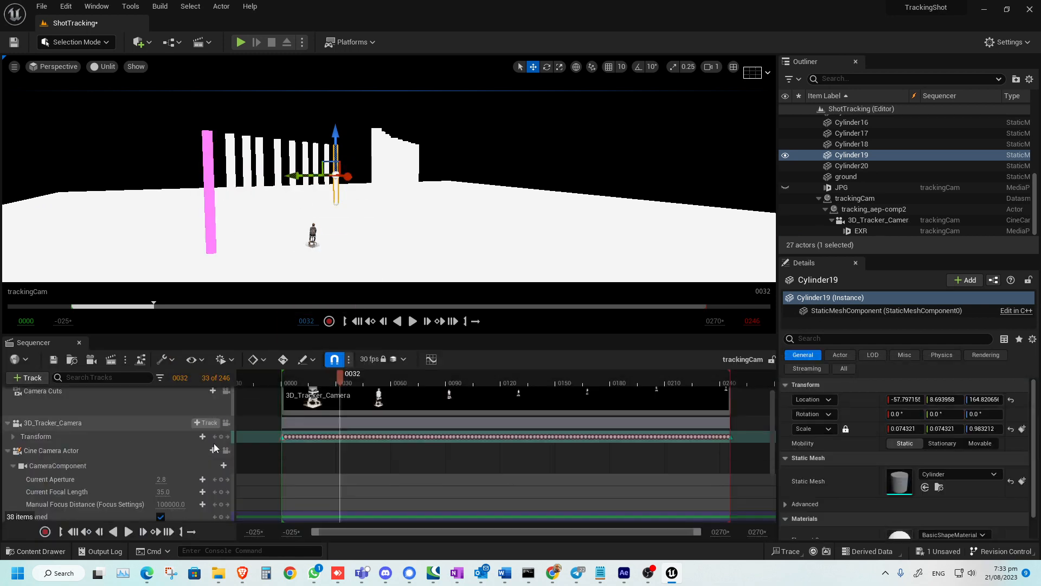
click(43, 551)
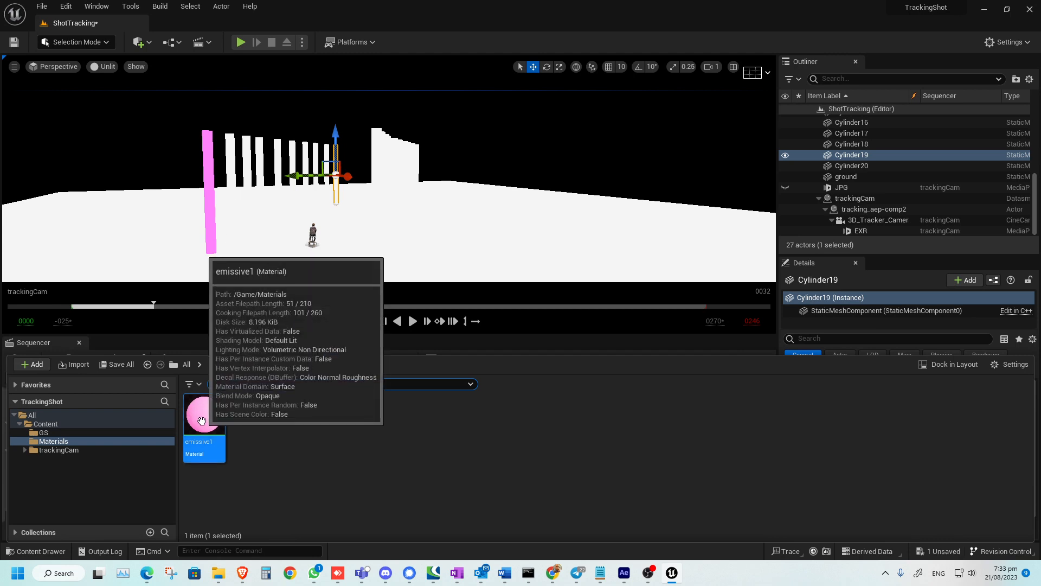
drag(204, 416, 227, 166)
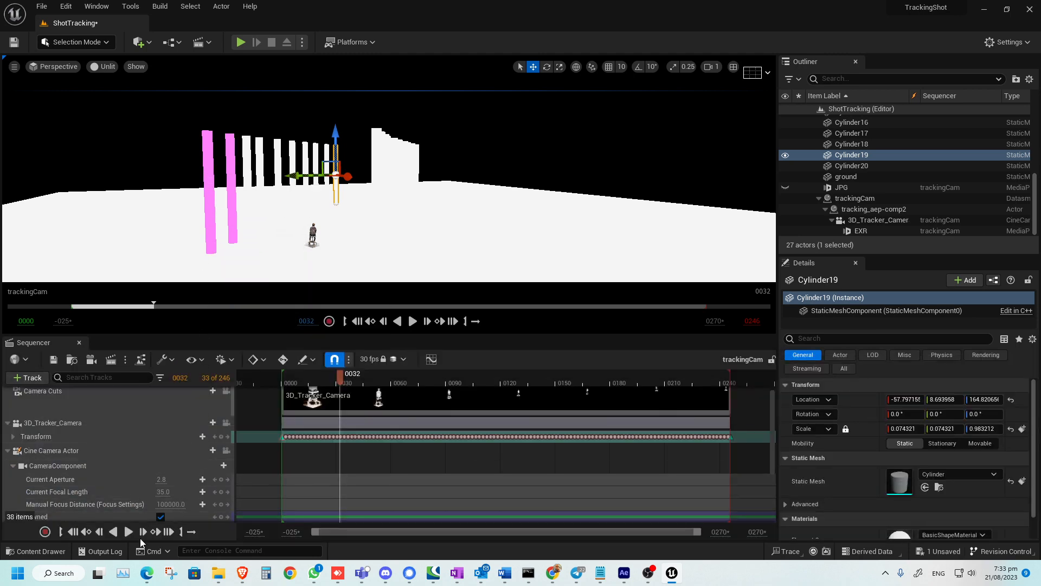
Dock the content browser in the layout beside the Sequencer and open its Materials folder
click(42, 551)
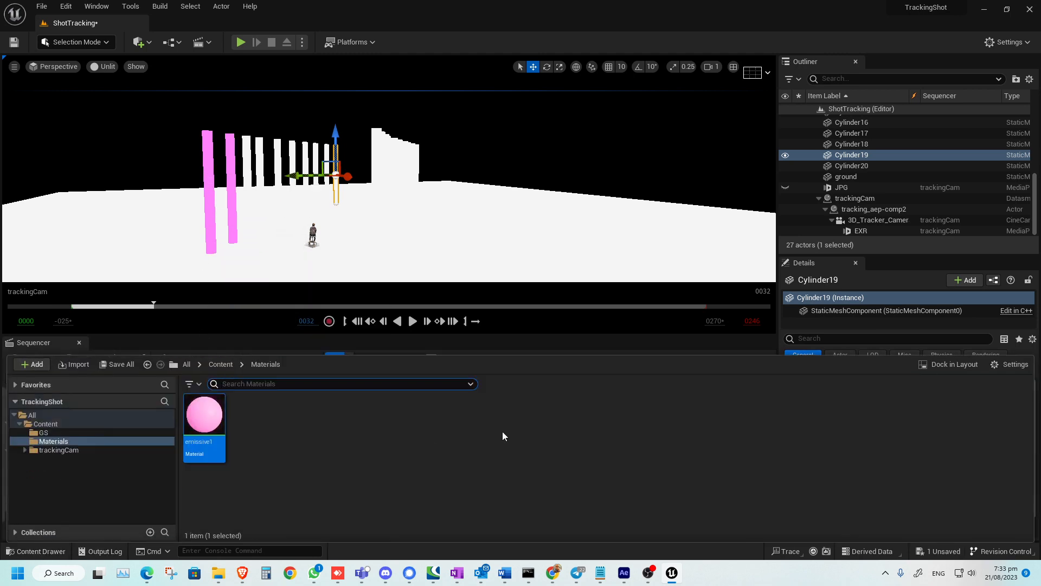
click(953, 365)
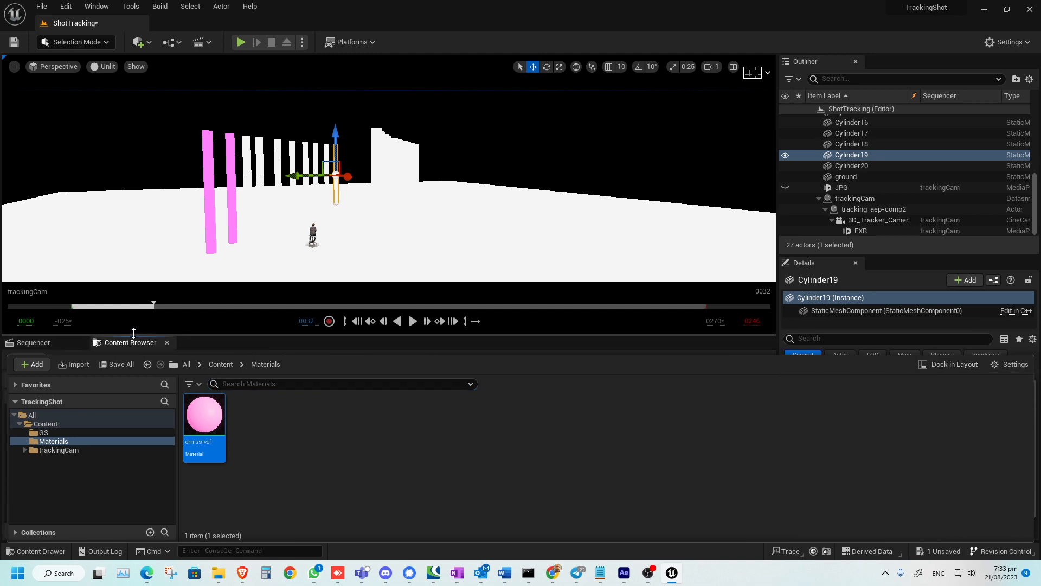
click(76, 343)
click(125, 347)
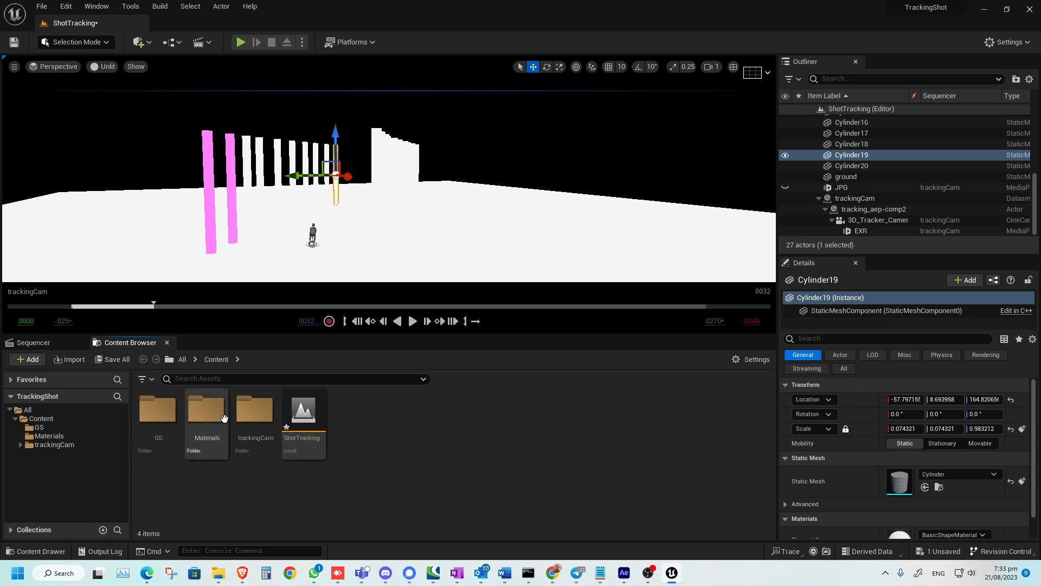
double_click(206, 412)
Apply the emissive1 material to each of the remaining eight columns in the left row
drag(157, 412, 259, 174)
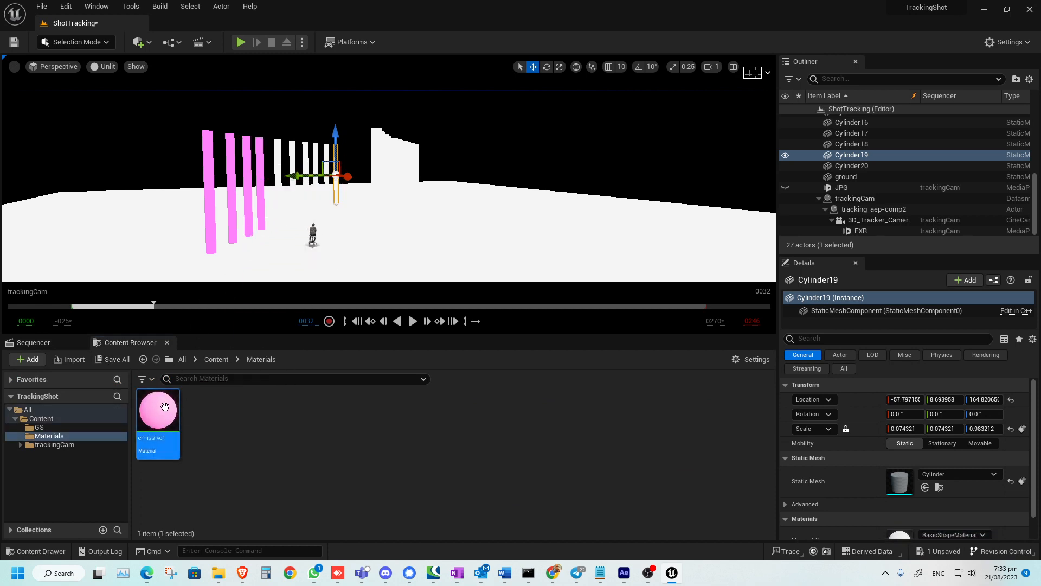
drag(158, 413, 276, 159)
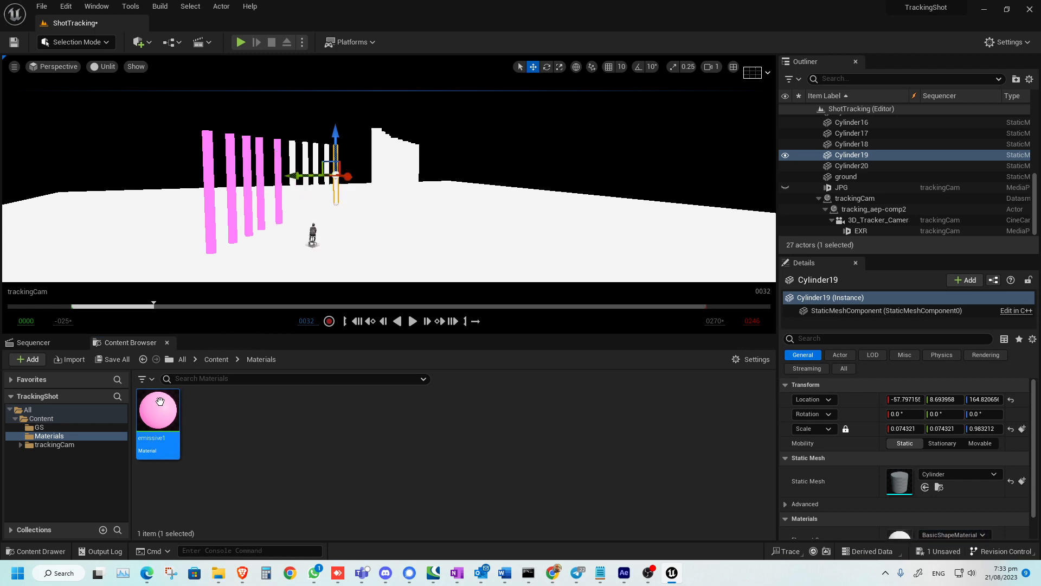
click(298, 154)
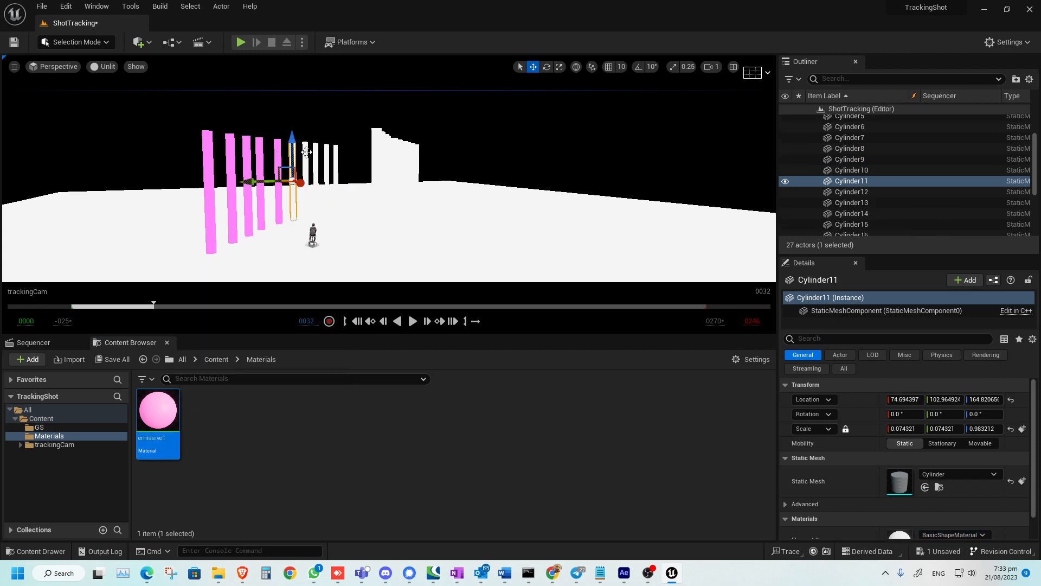
ctrl+click(306, 154)
ctrl+click(316, 155)
ctrl+click(327, 157)
ctrl+click(337, 160)
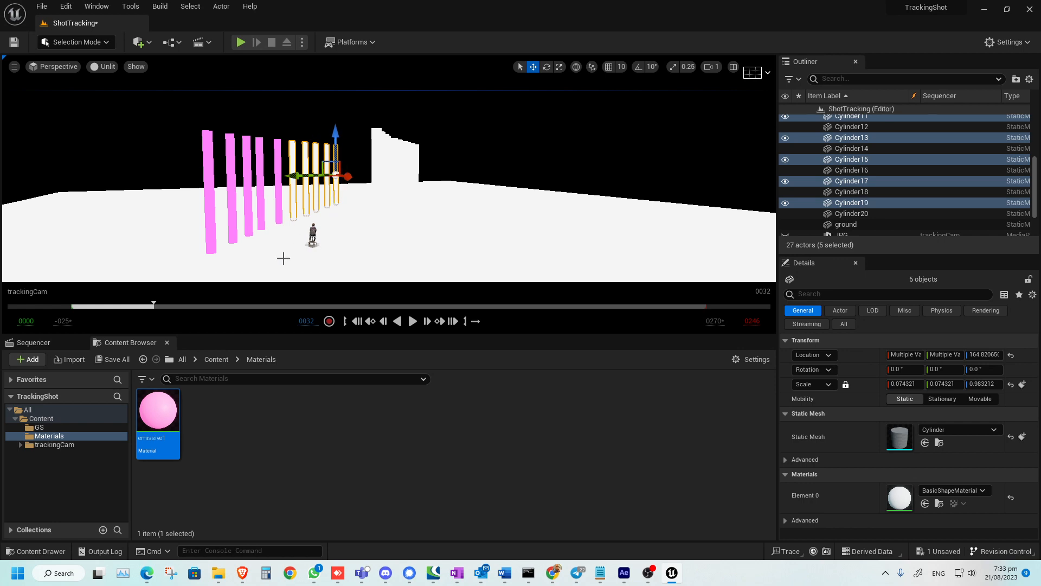
drag(158, 410, 294, 148)
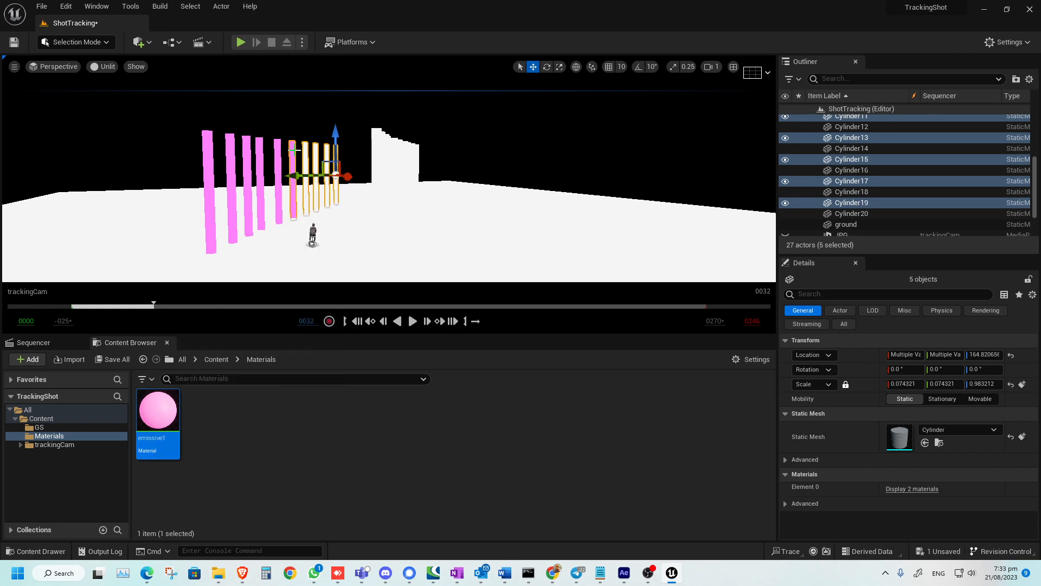
drag(163, 434, 306, 179)
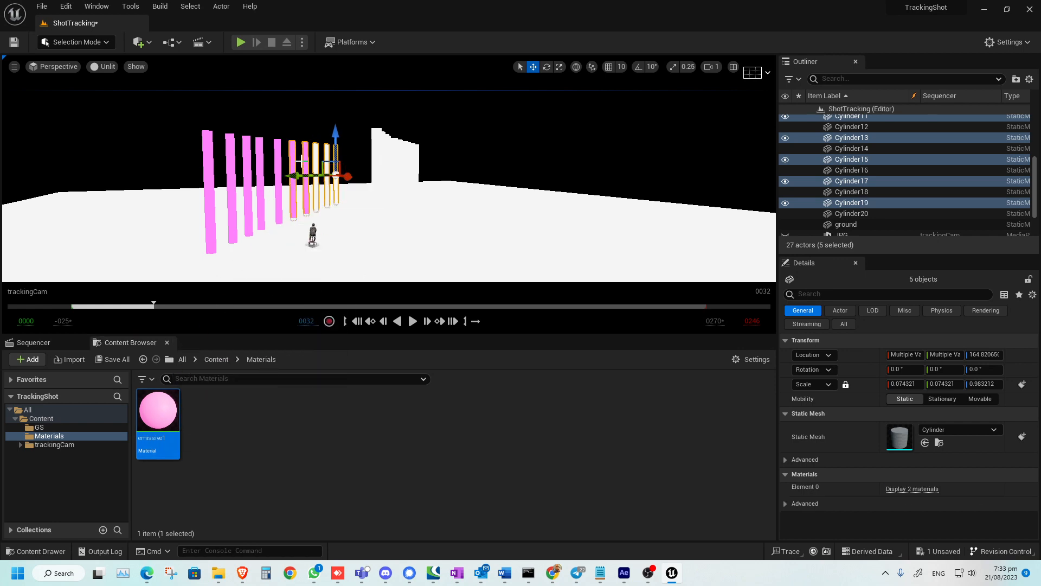
drag(180, 431, 325, 152)
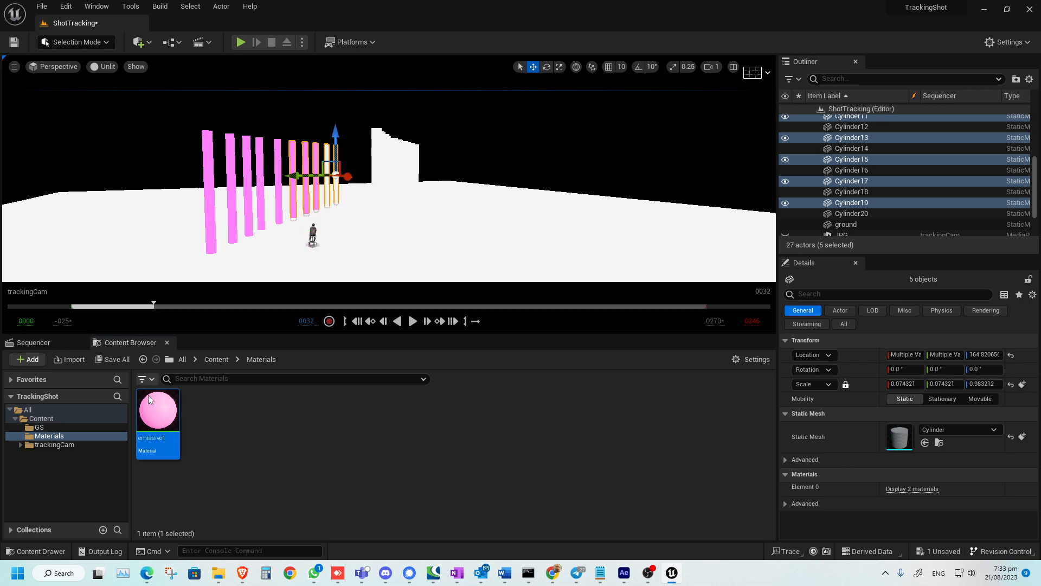
drag(157, 412, 324, 163)
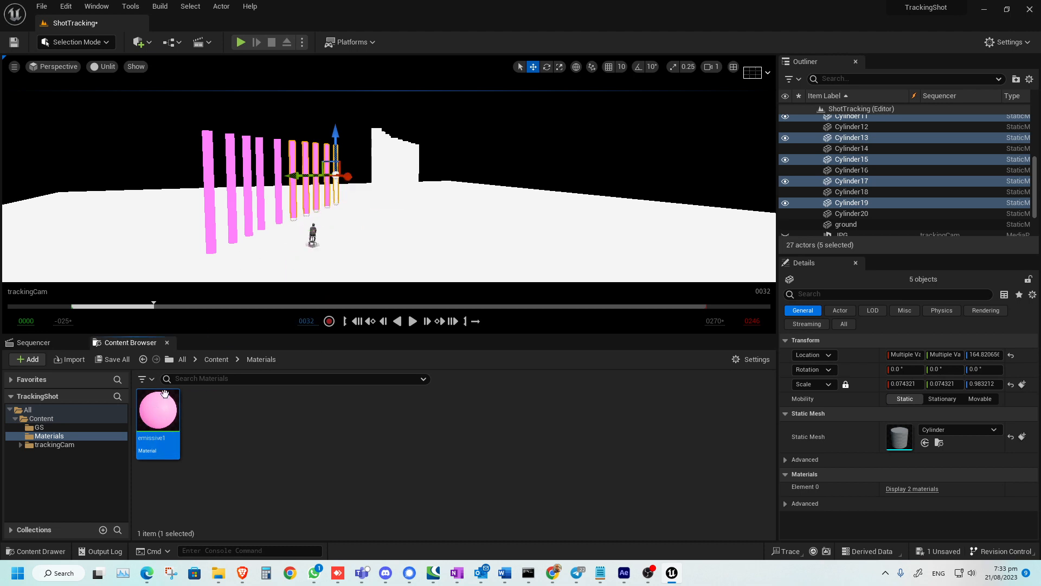
drag(165, 394, 335, 155)
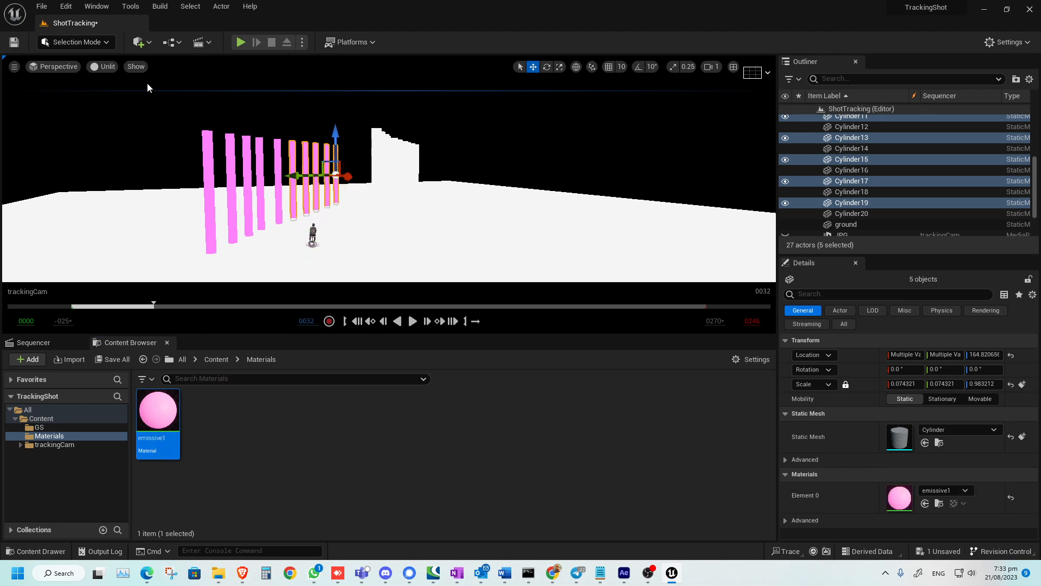
Preview the pink columns' glow in the Lit view mode, and return the viewport to Unlit
click(136, 66)
click(106, 68)
click(107, 67)
click(119, 91)
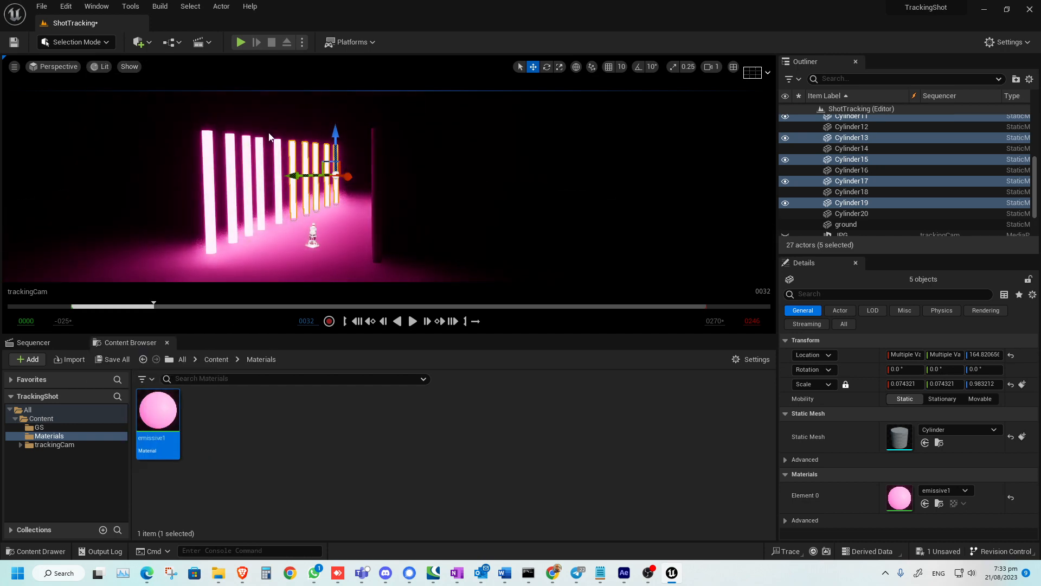
click(104, 69)
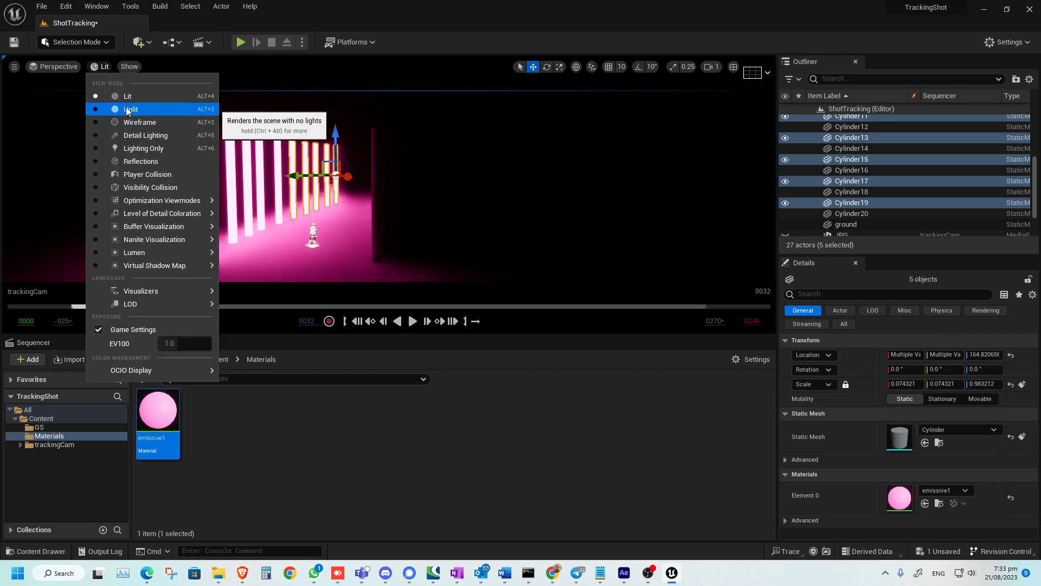
click(127, 109)
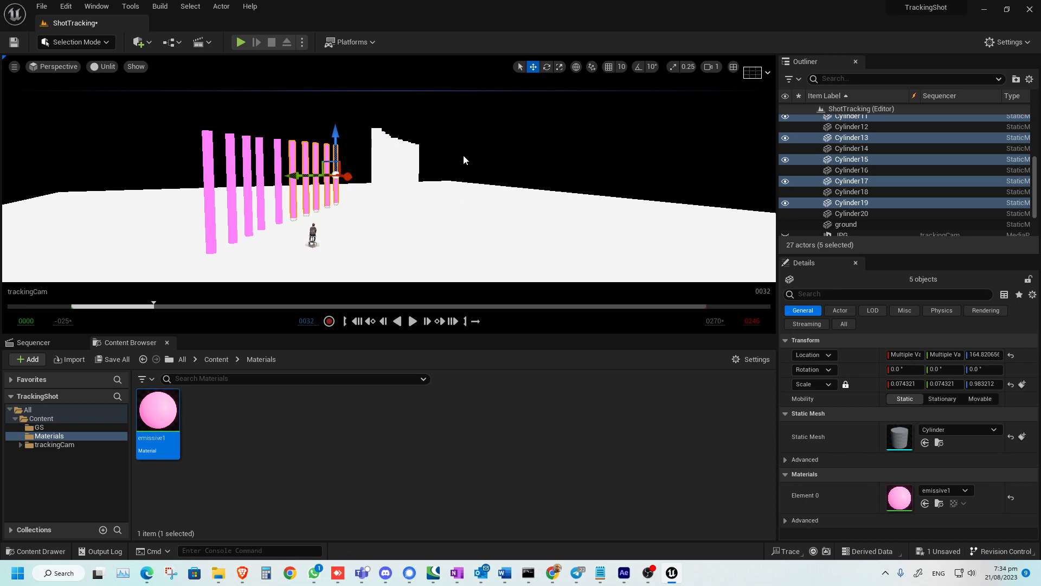
Copy the emissive1 material within the Materials folder and open the copy for editing
alt+drag(365, 219, 362, 210)
click(215, 421)
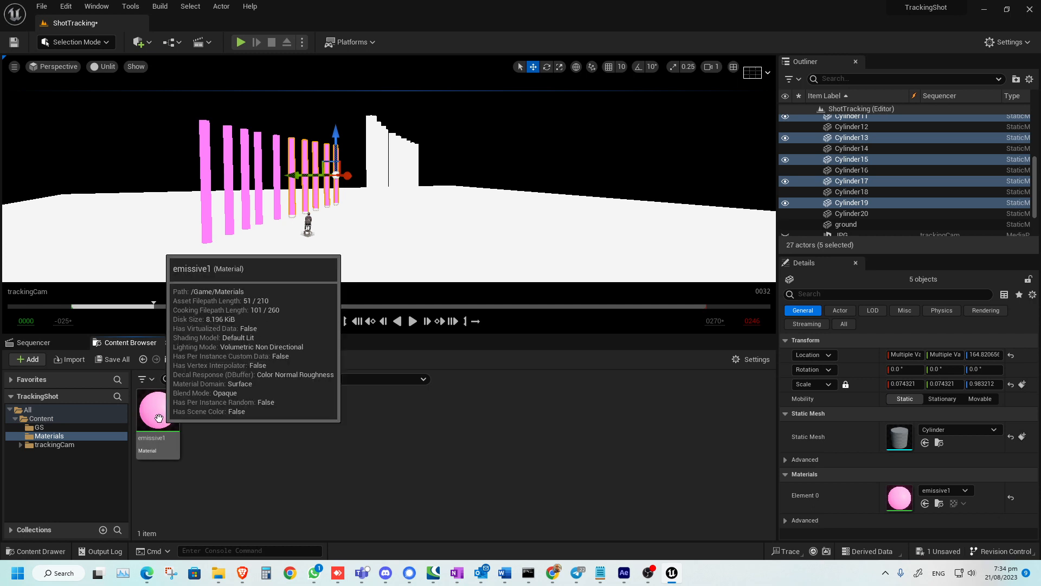
drag(158, 417, 256, 431)
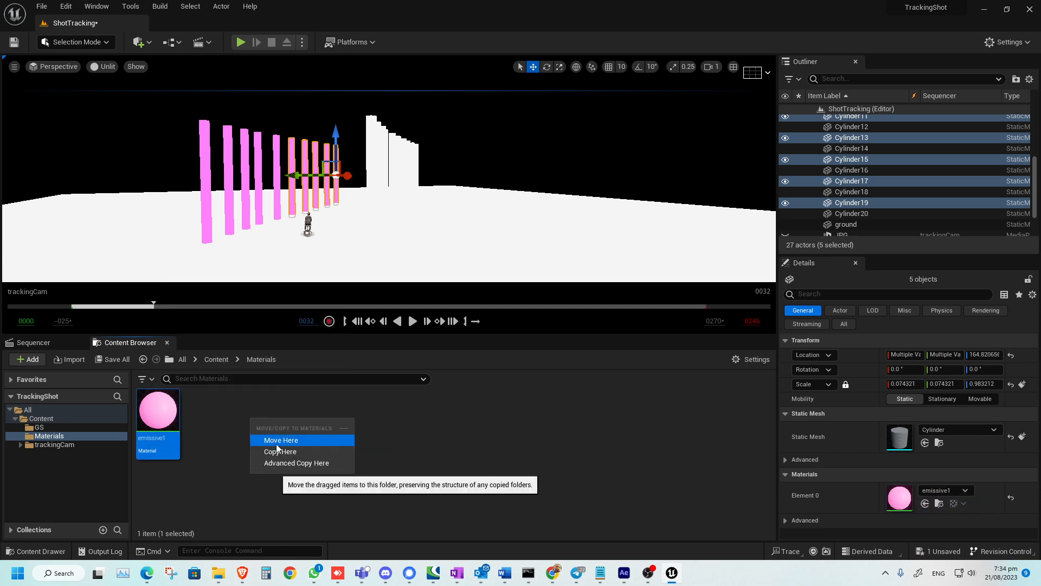
click(267, 447)
double_click(209, 418)
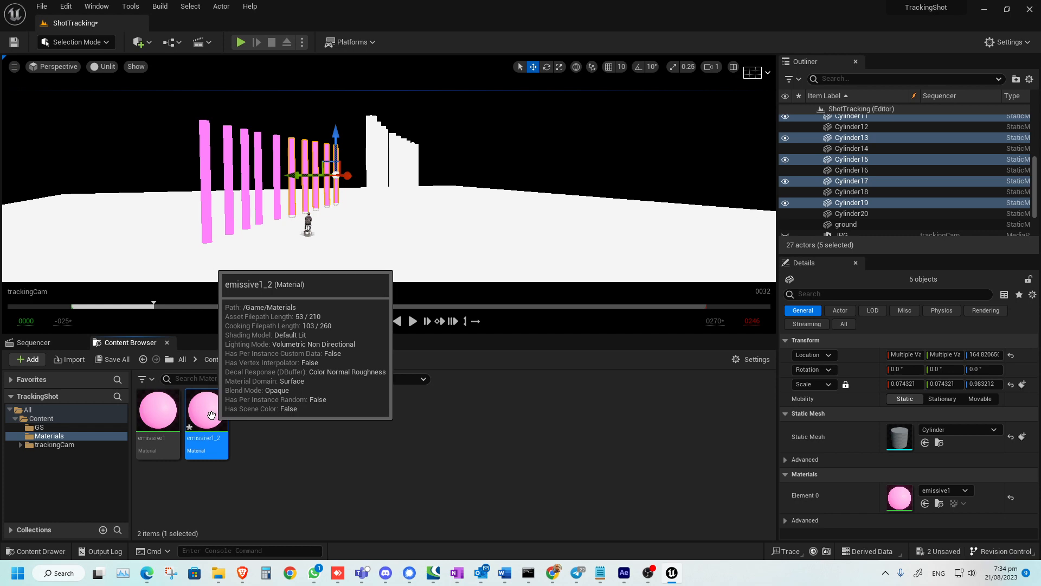
Change the emissive1_2 material's Param color to a light blue, about hex sRGB 4F92FF, apply the change and save the material
click(314, 298)
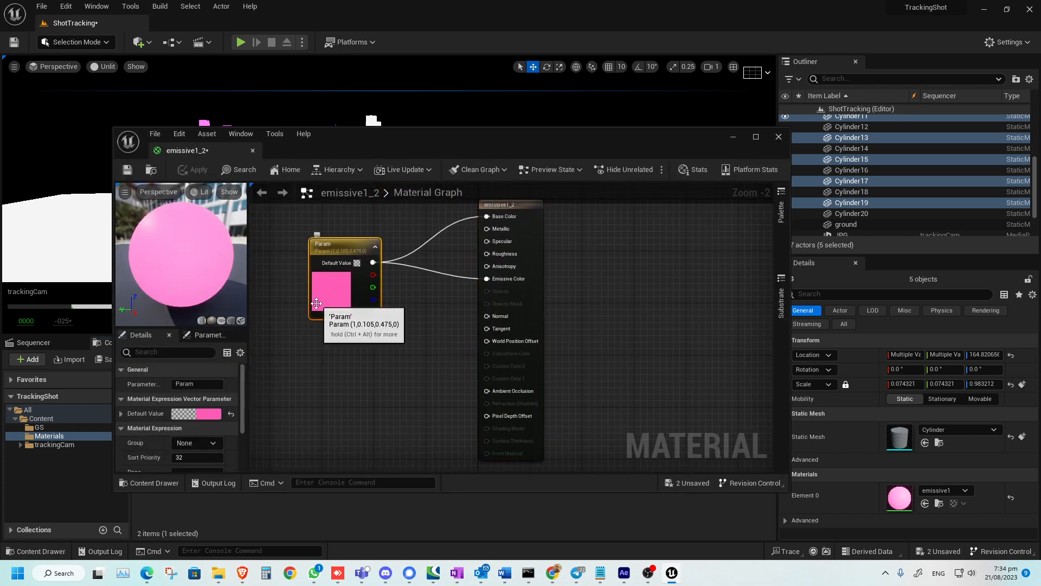
click(208, 415)
drag(252, 334, 242, 329)
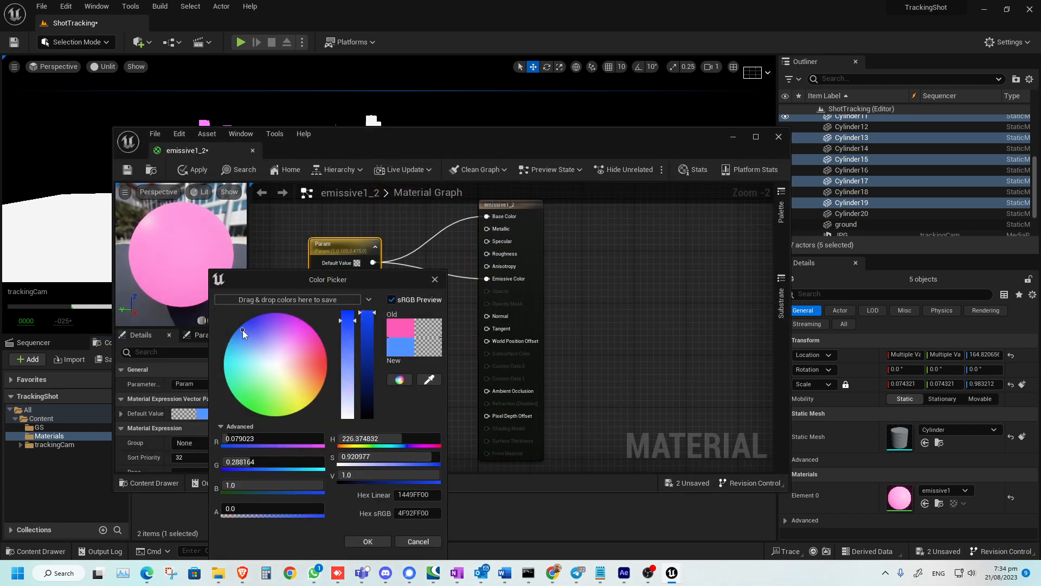
click(363, 540)
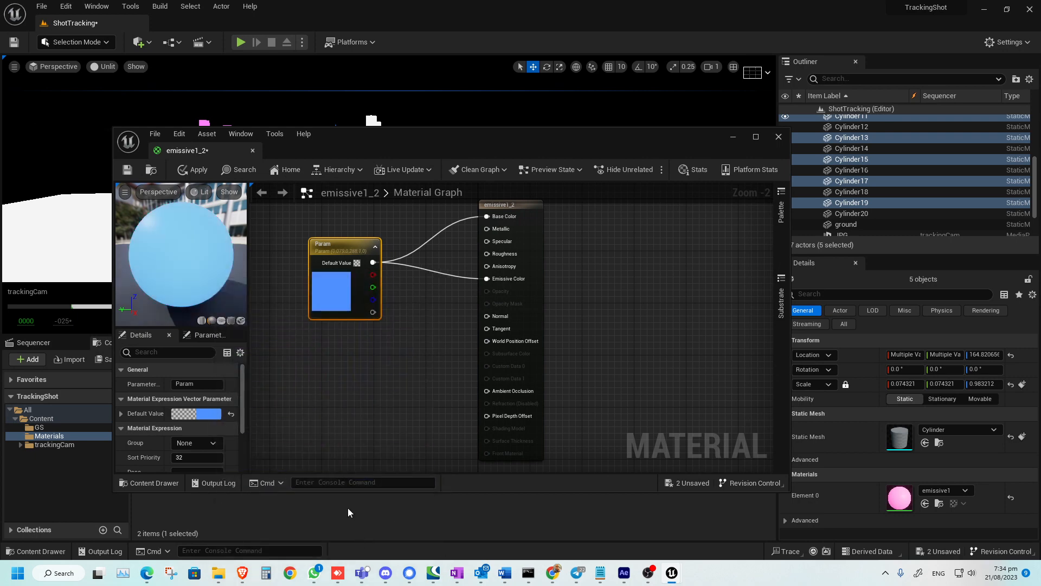
click(779, 136)
click(553, 314)
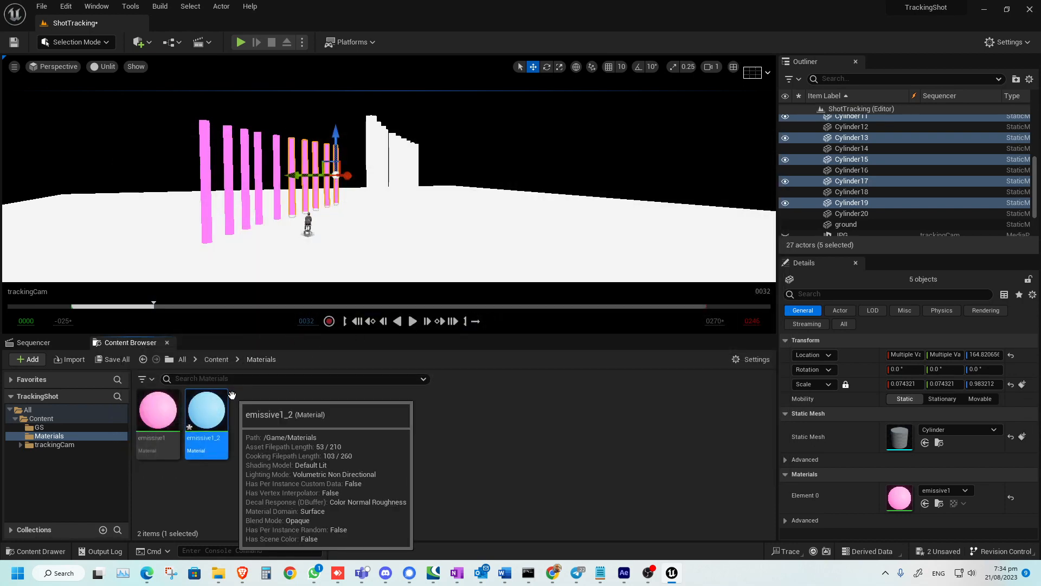
key(ctrl+s)
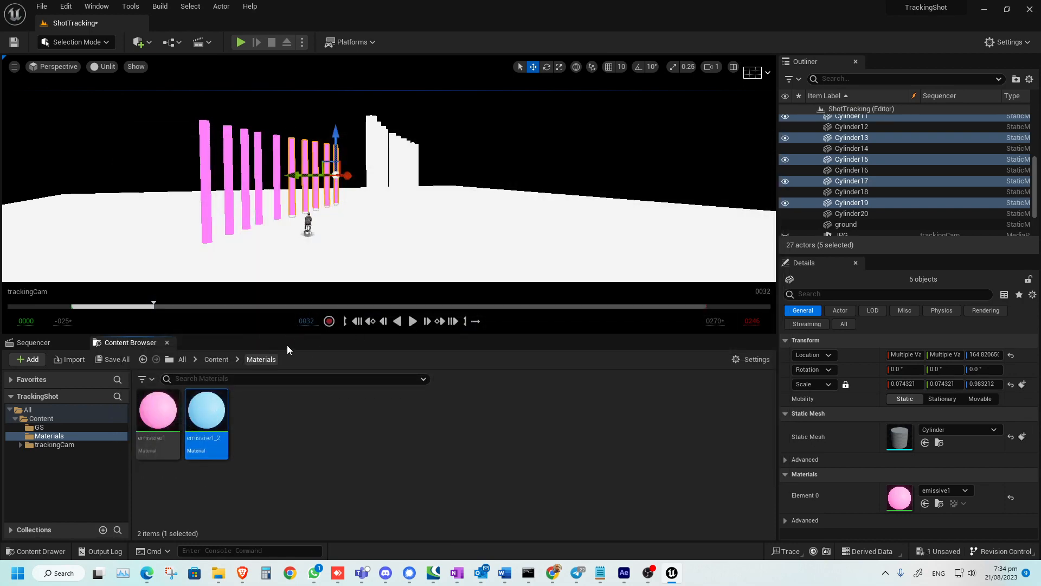
Apply the emissive1_2 material to every white column in the right row
right_drag(388, 185, 389, 185)
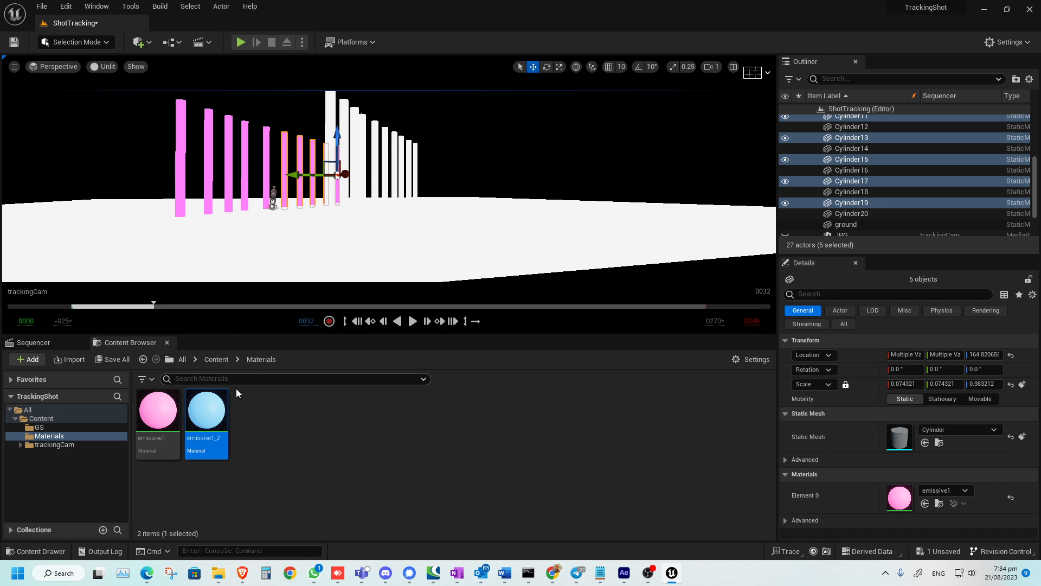
drag(217, 408, 330, 141)
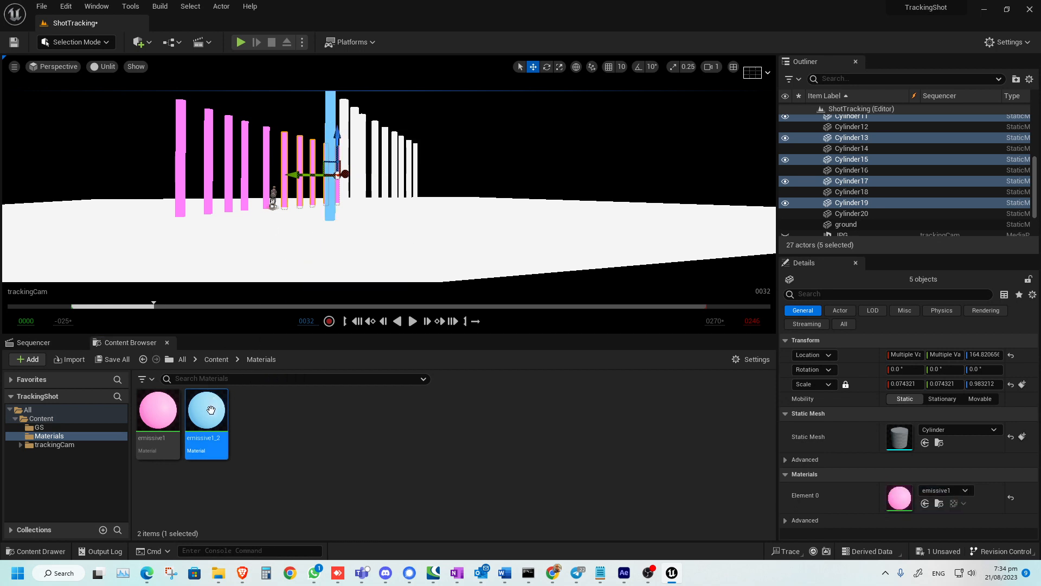
drag(211, 409, 344, 144)
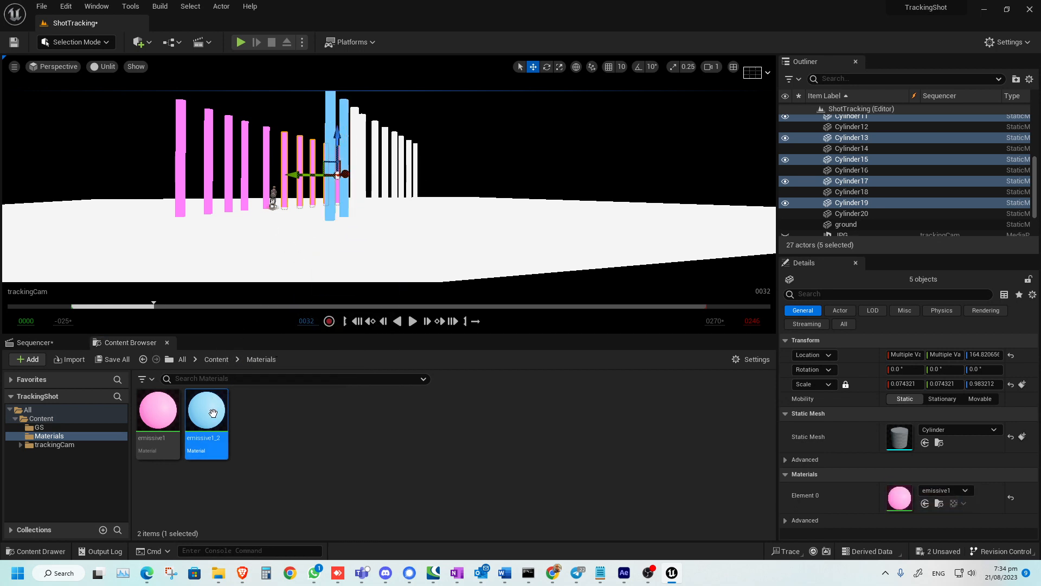
drag(213, 412, 361, 146)
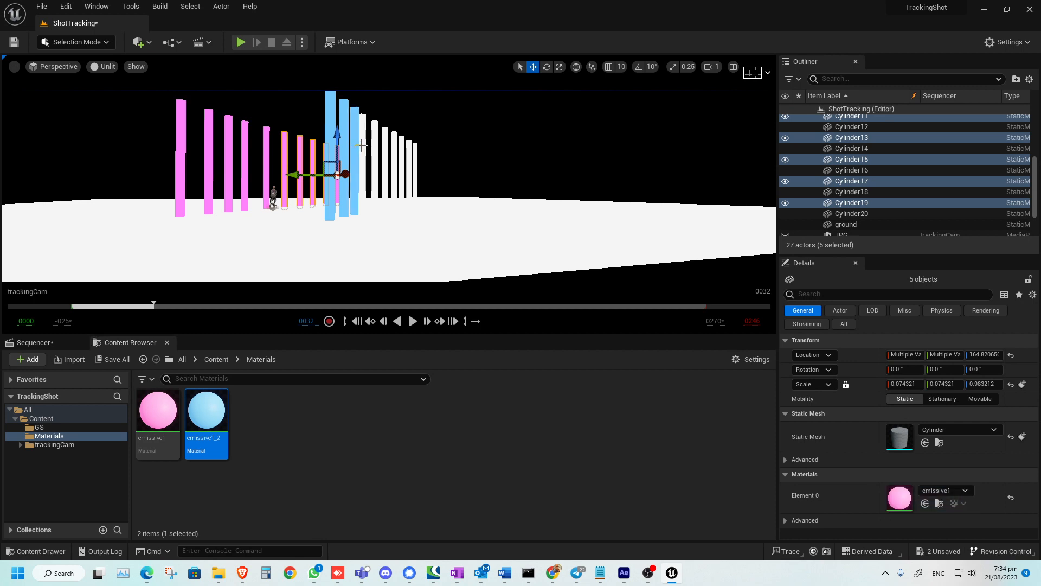
drag(217, 407, 363, 163)
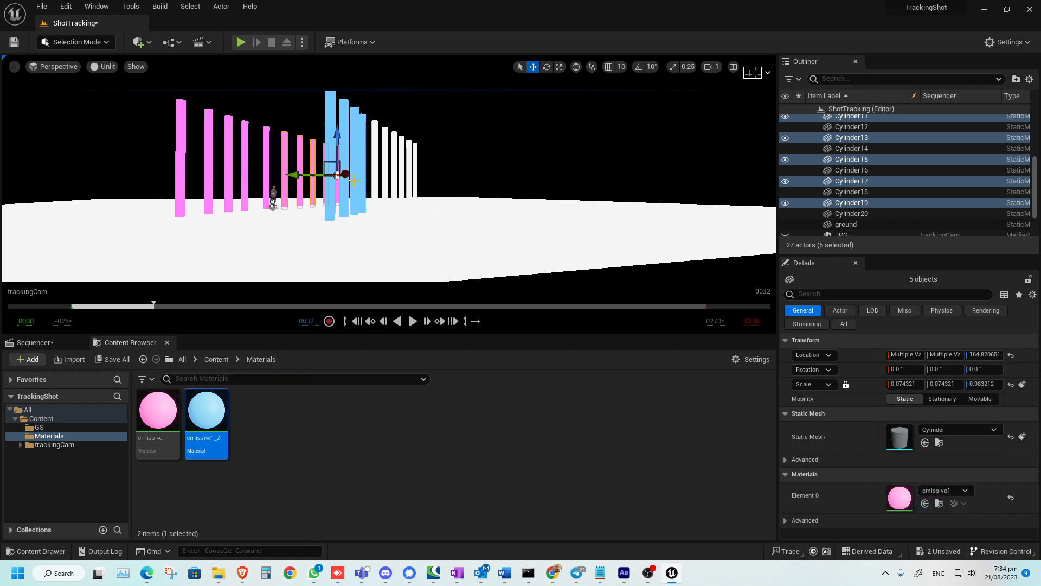
drag(219, 406, 404, 175)
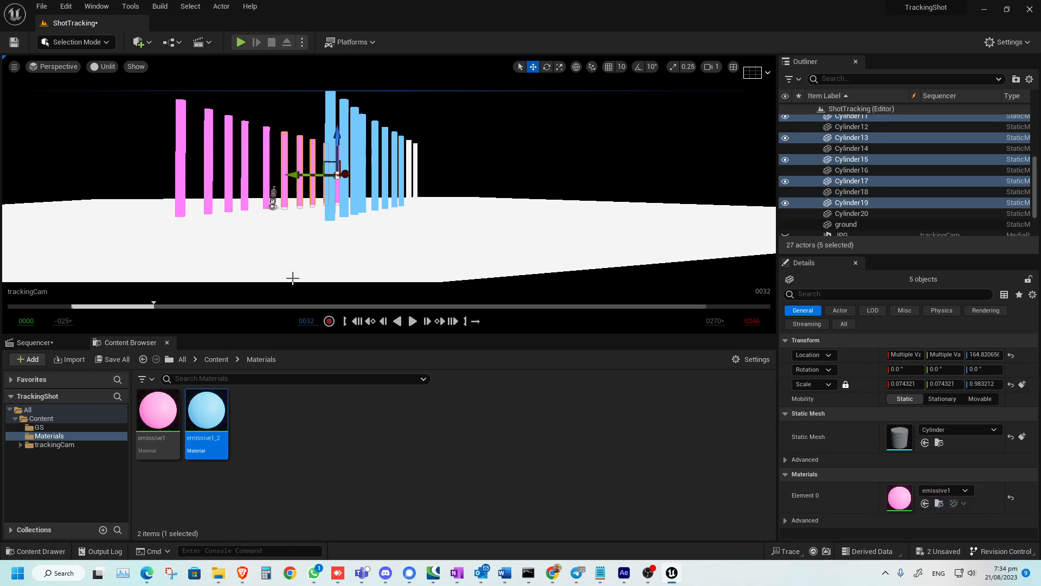
drag(220, 396, 411, 177)
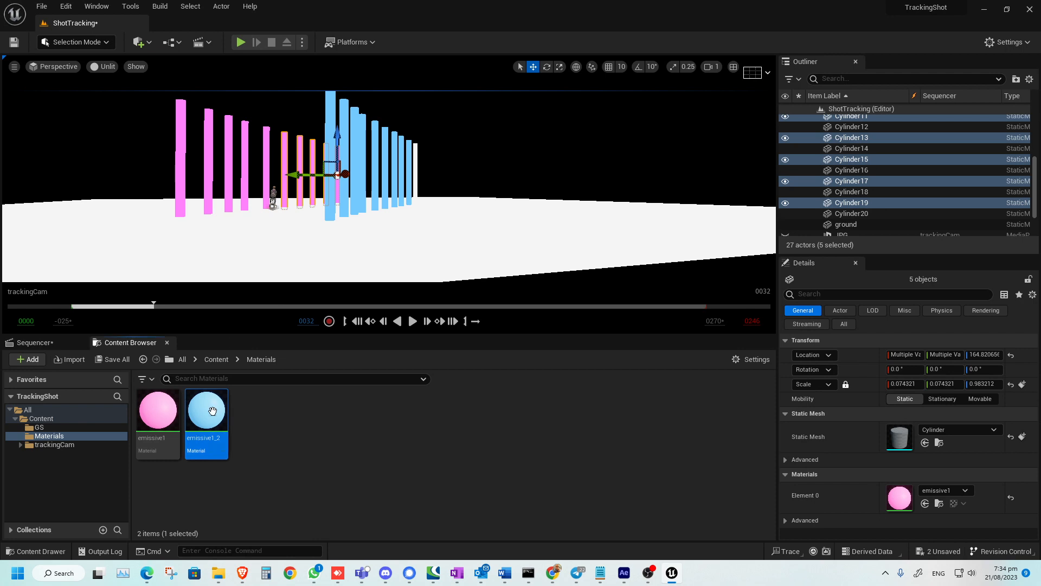
drag(212, 411, 402, 176)
Preview both glowing rows in Lit mode through the Camera Cuts view, scrubbing to frame 189 and back to frame 42
click(104, 66)
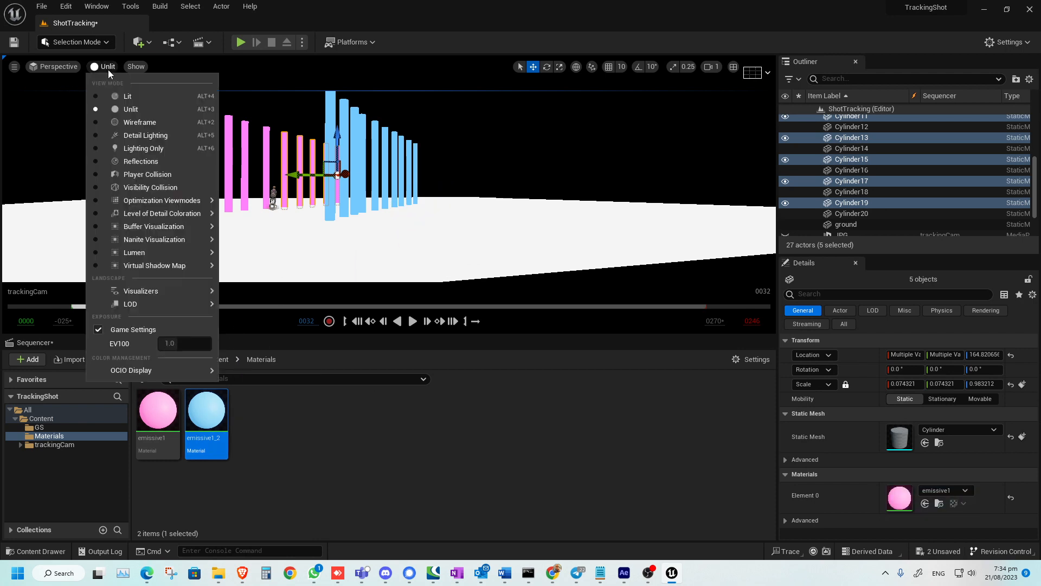
click(122, 98)
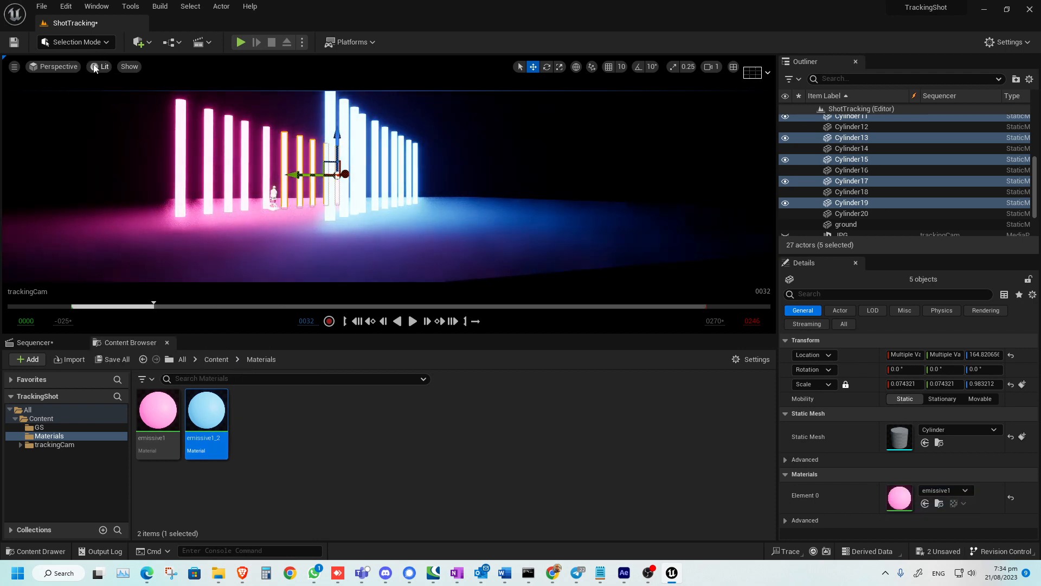
click(59, 342)
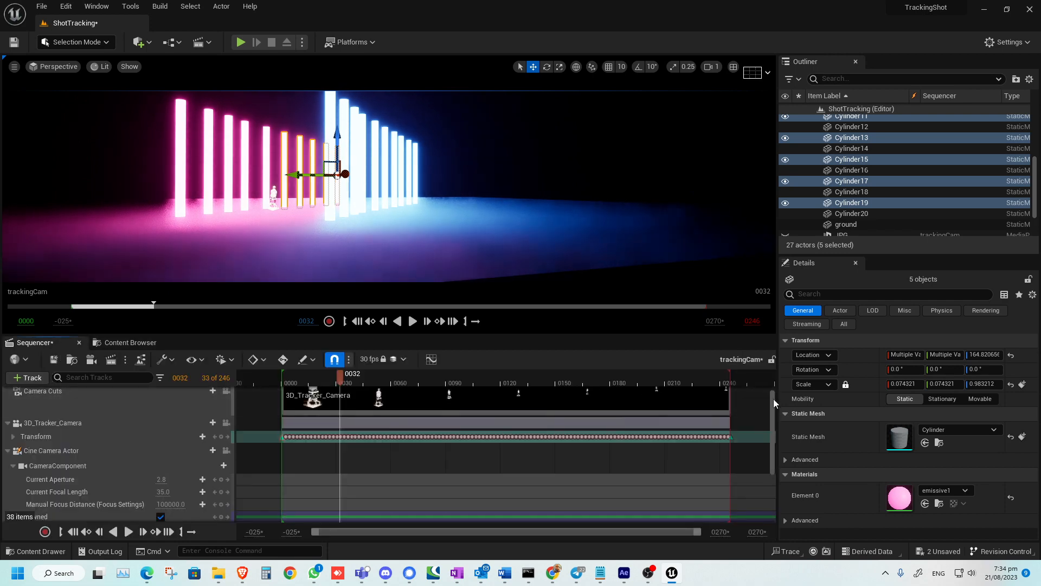
click(225, 413)
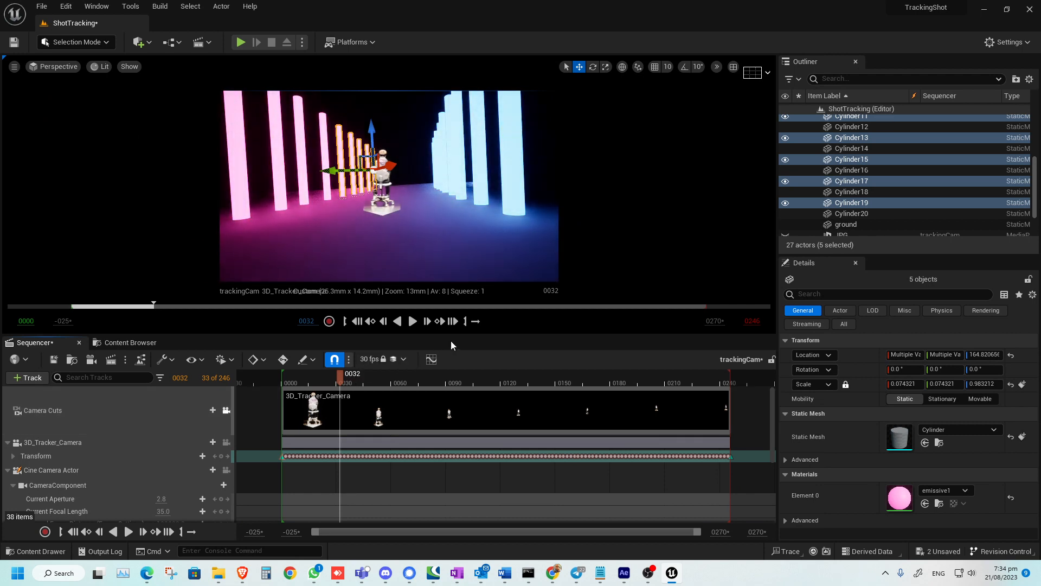
drag(343, 379, 627, 375)
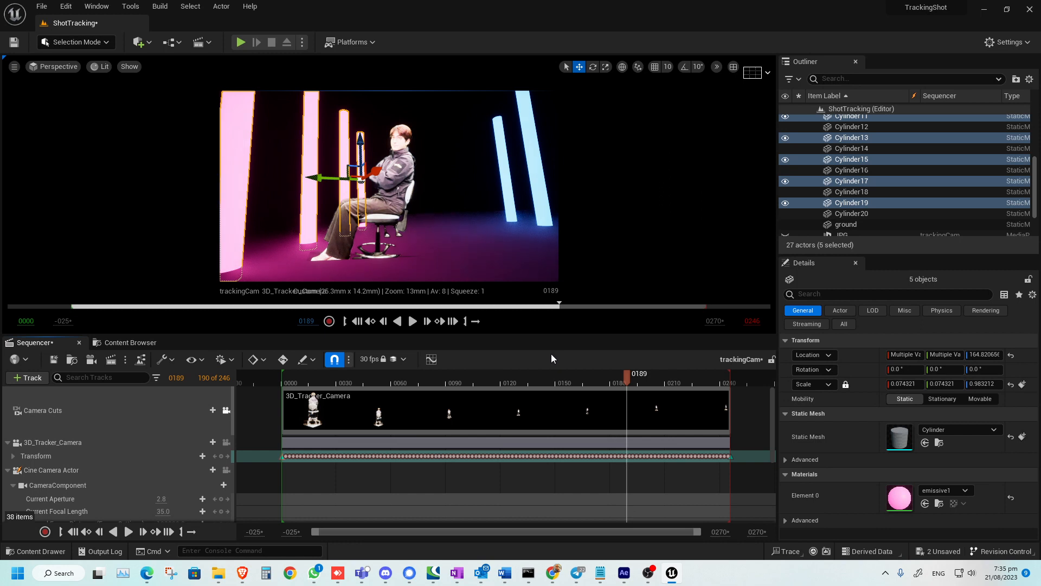
drag(624, 379, 358, 364)
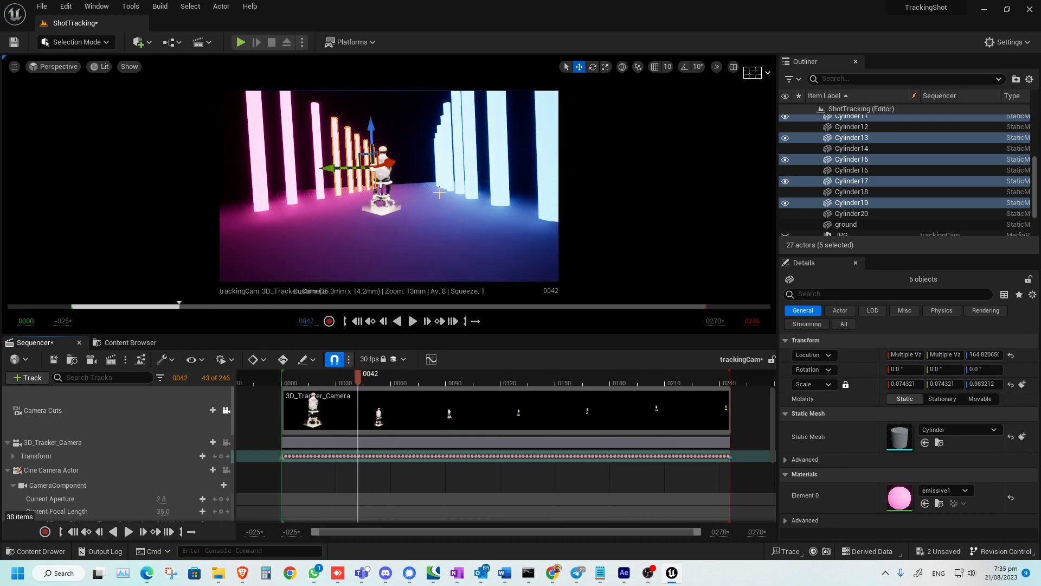
Add a directional light, raised to a Z location of about 166 and rotated to about 67° around Z
click(140, 42)
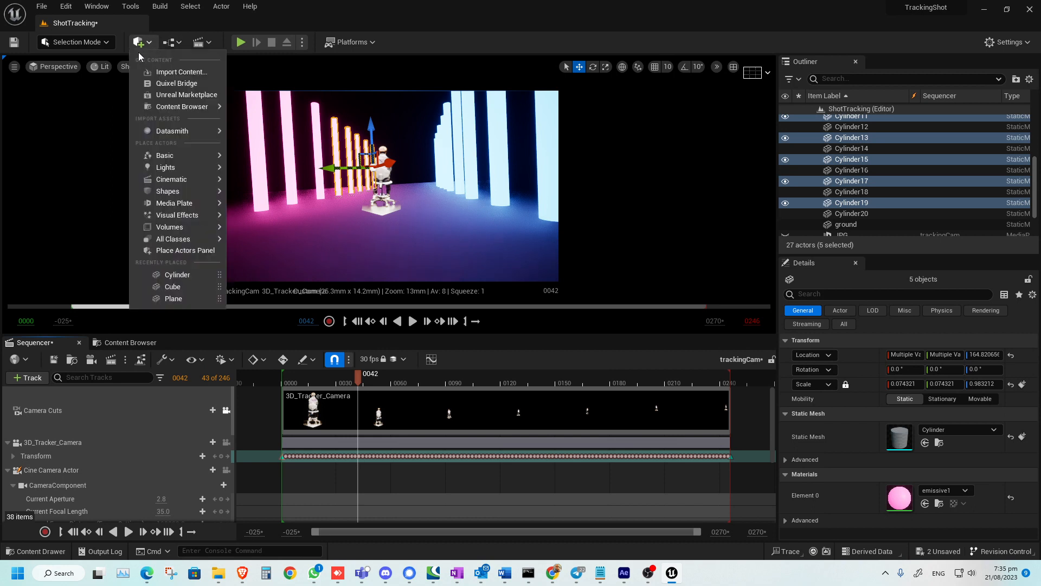
mouse_move(201, 169)
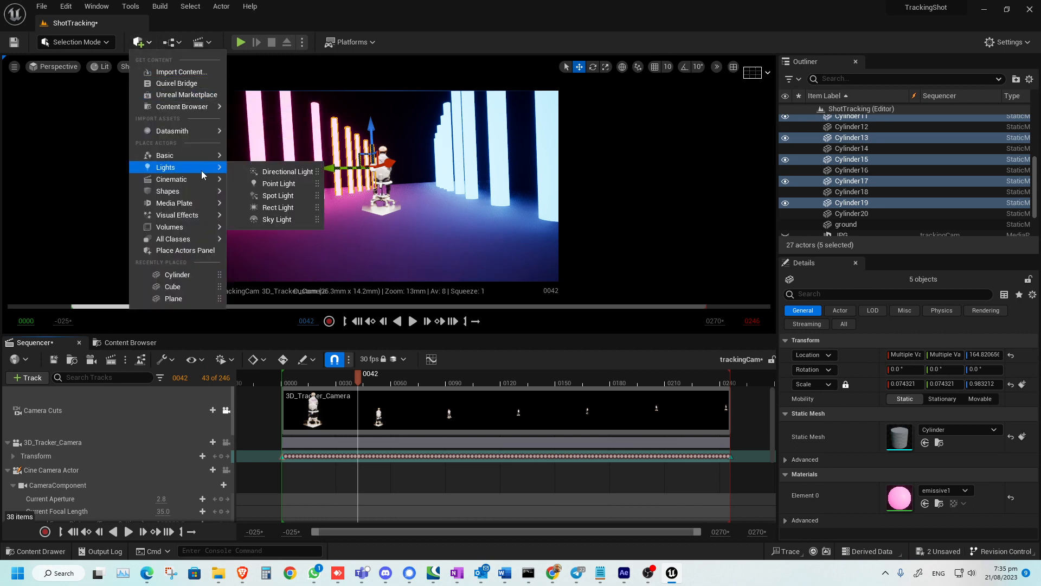
click(294, 172)
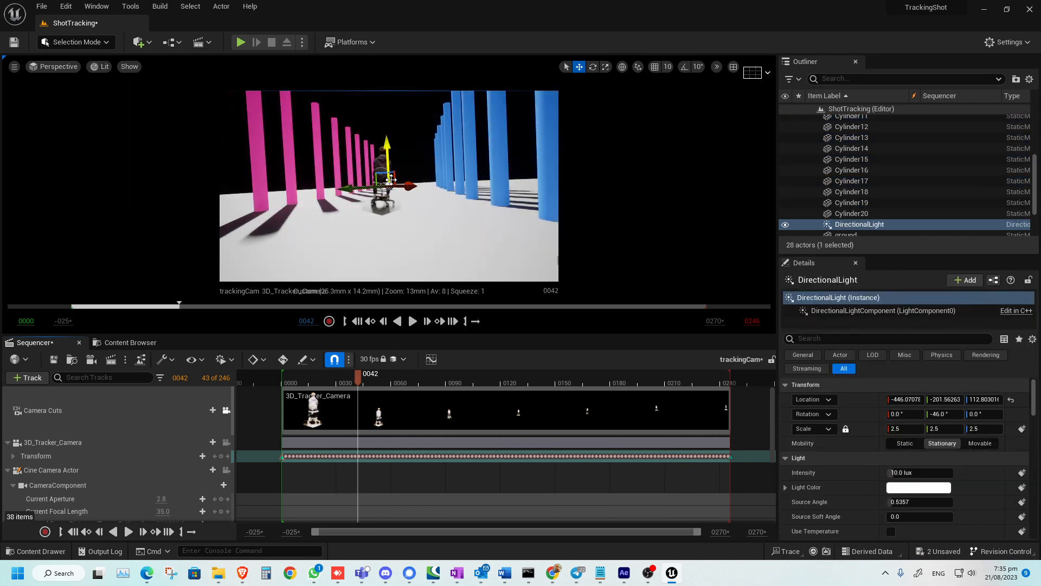
drag(391, 148, 389, 142)
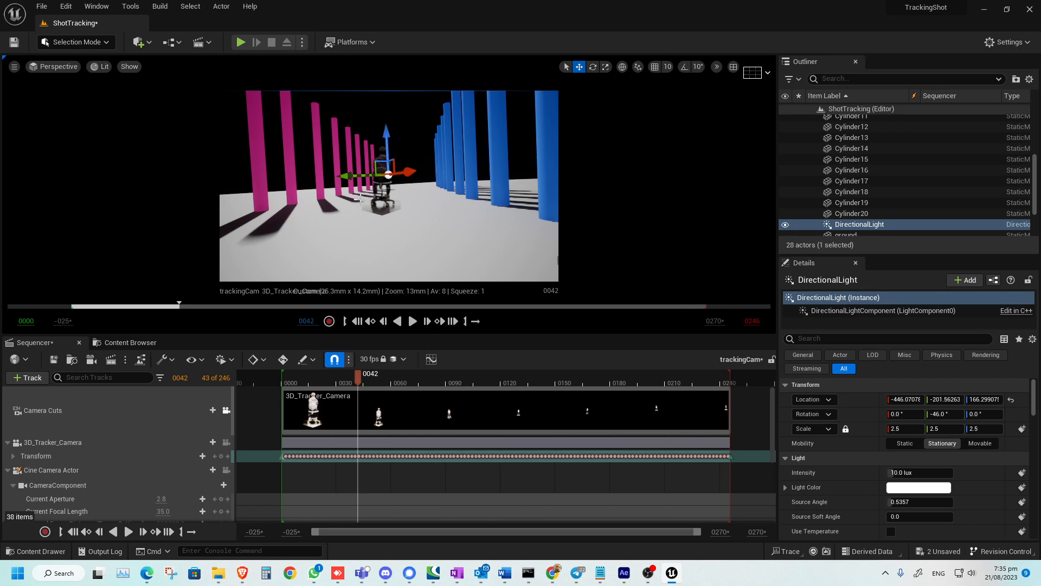
key(e)
drag(400, 173, 464, 173)
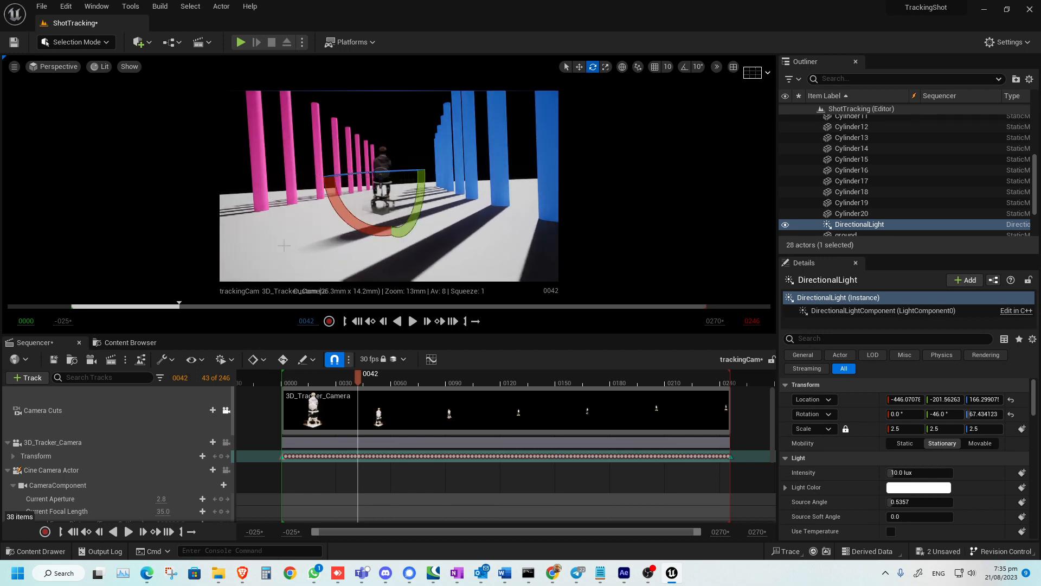
Reduce the directional light's intensity to 0.01 lux
click(916, 472)
text(1)
key(Return)
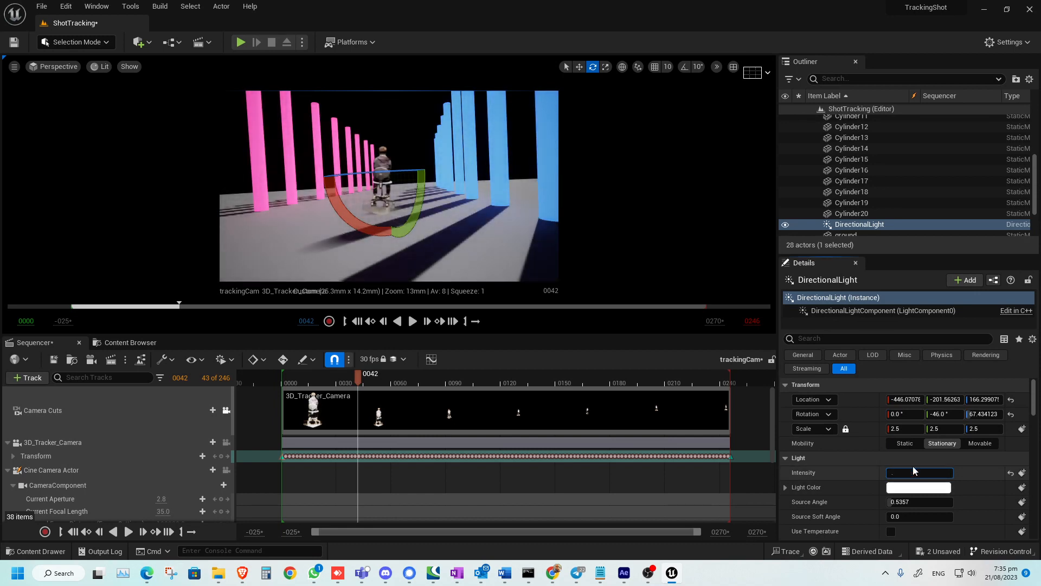
key(Return)
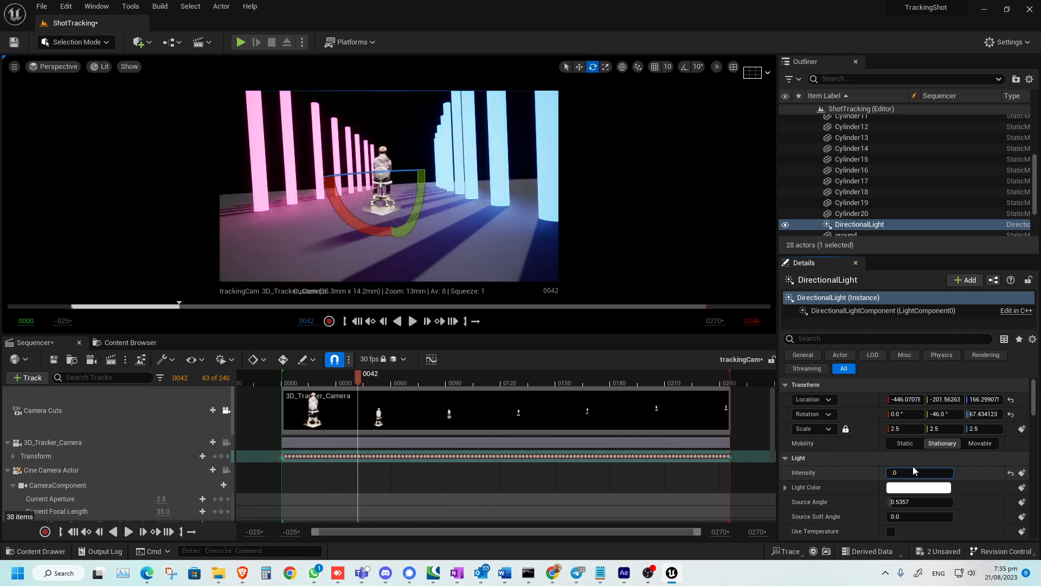
text(.005)
key(Return)
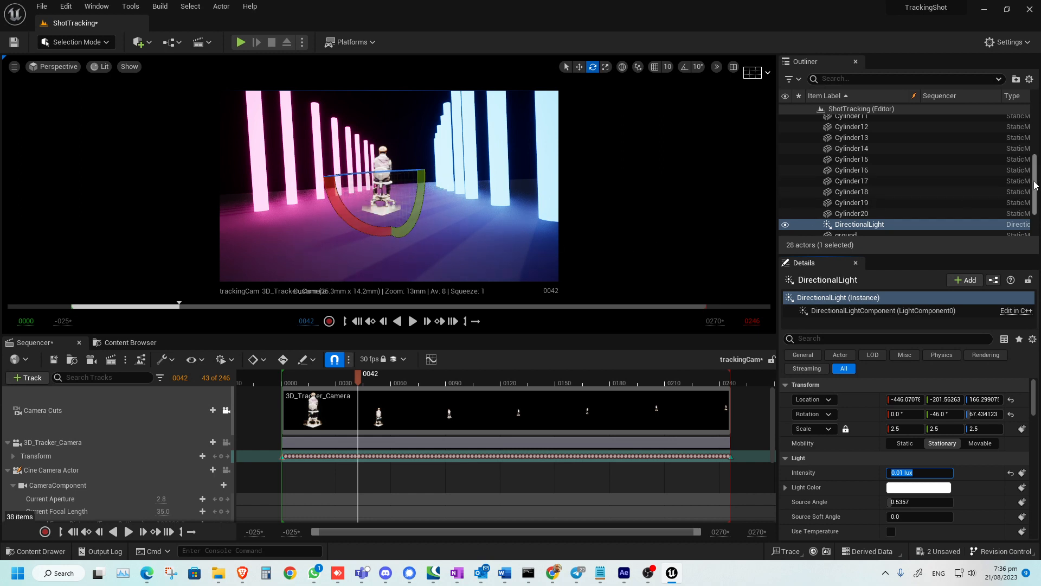
Delete the env lighting folder from the level
scroll(876, 206, up, 5)
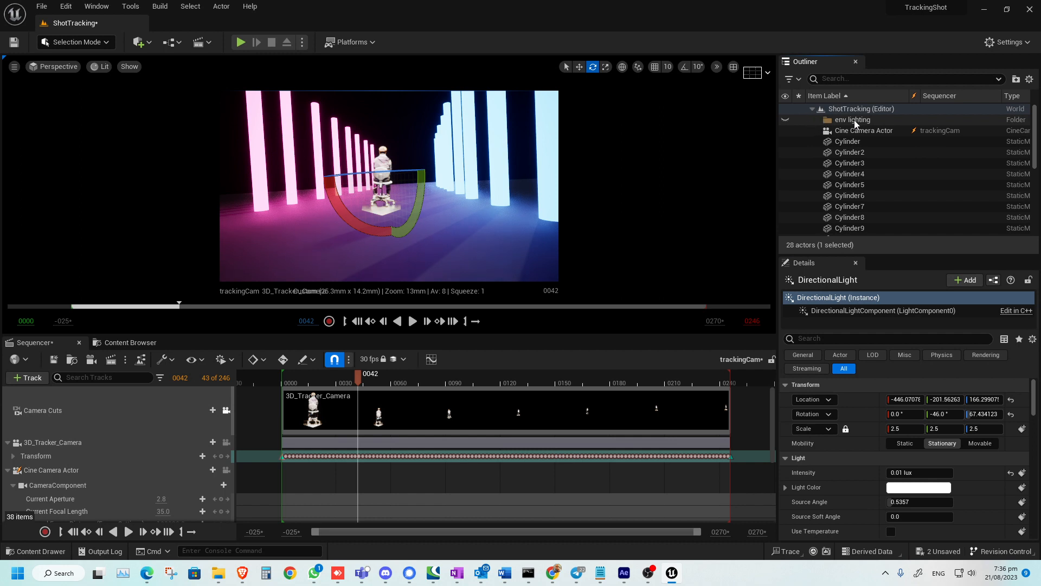
click(827, 120)
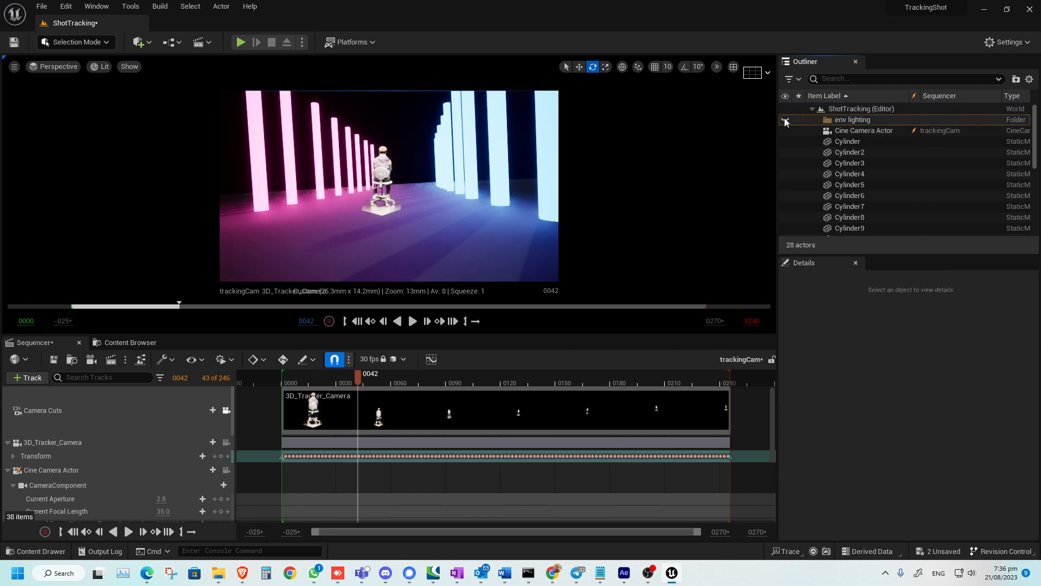
click(871, 121)
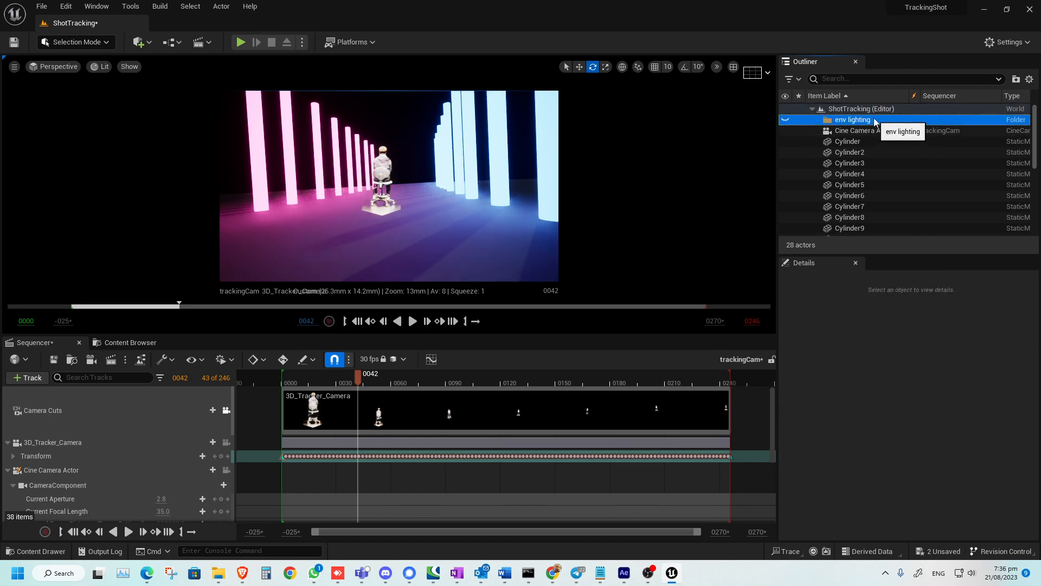
key(Delete)
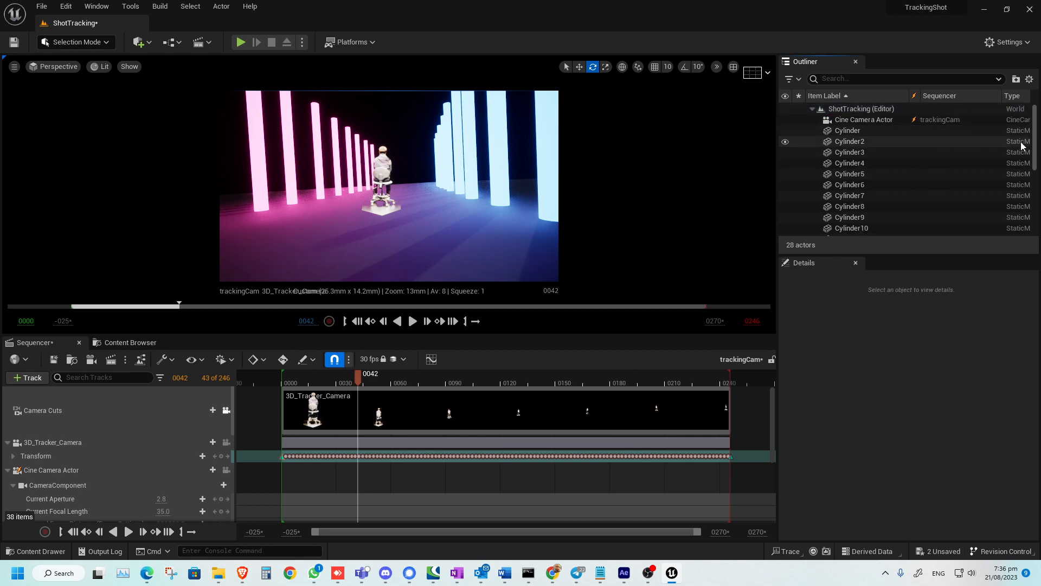
Hide the EXR media plate by turning off its Visible rendering property
scroll(1021, 145, down, 6)
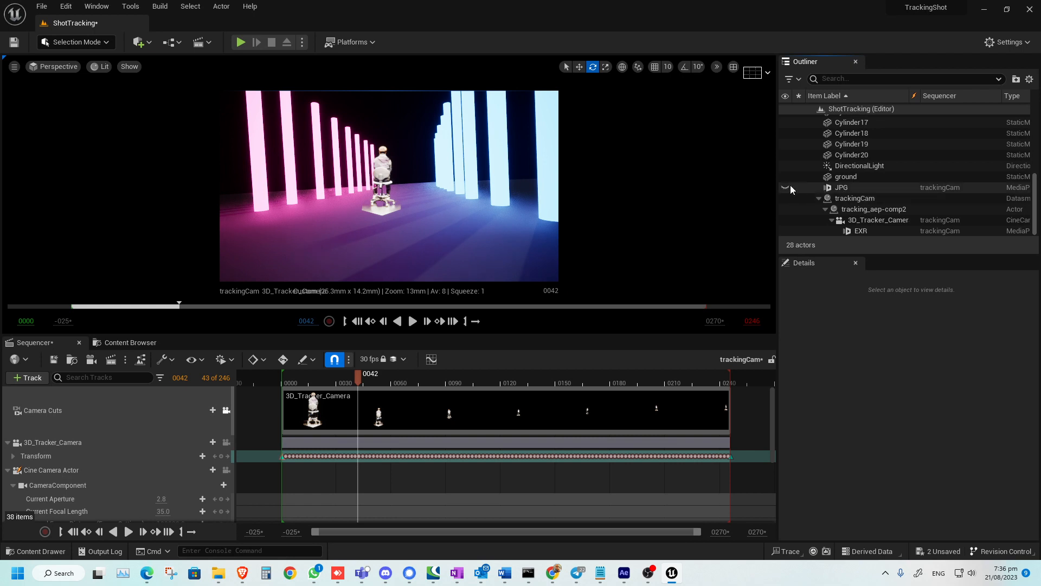
click(785, 231)
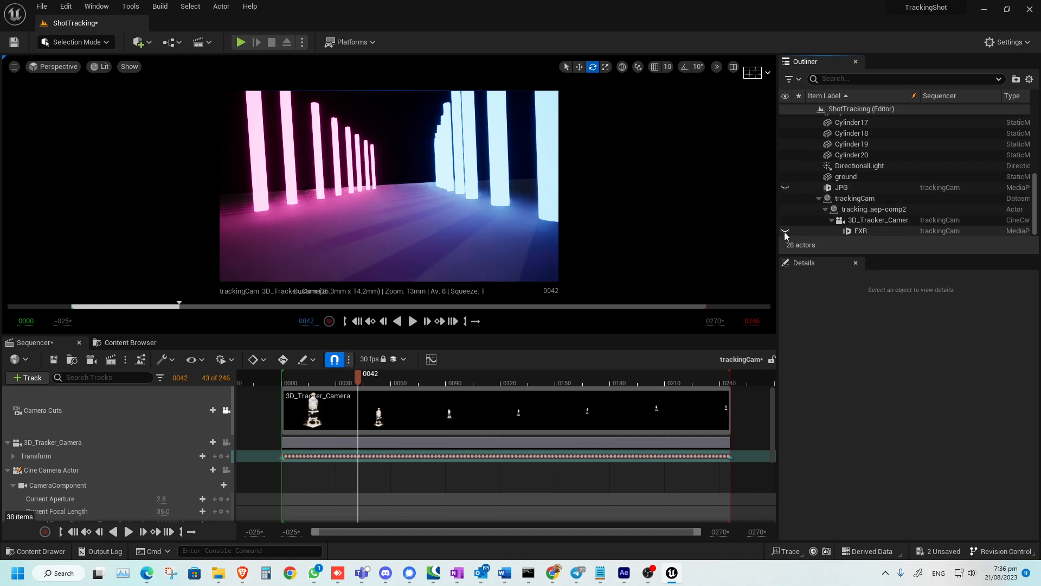
click(861, 231)
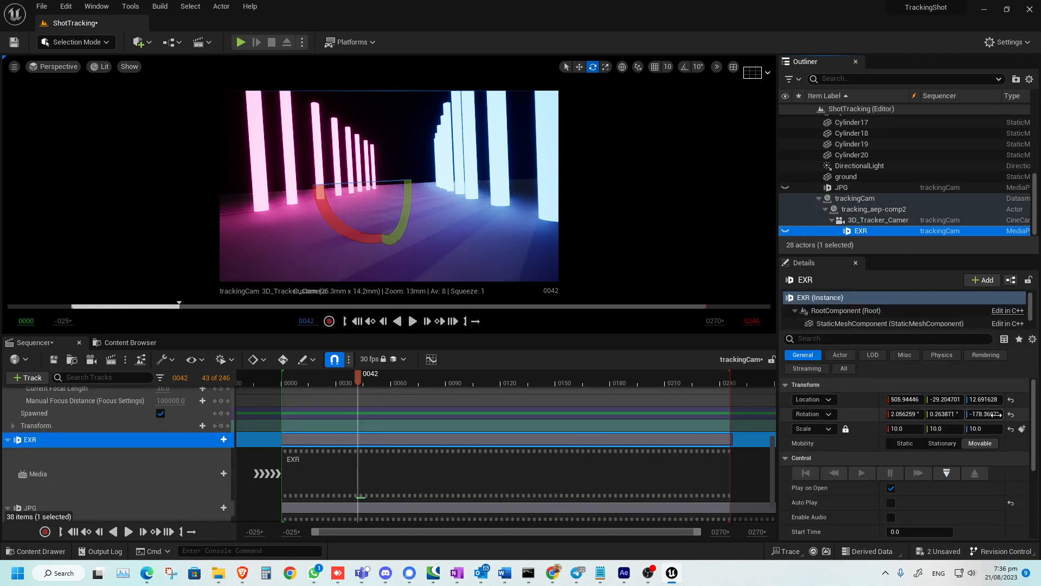
scroll(1011, 450, down, 8)
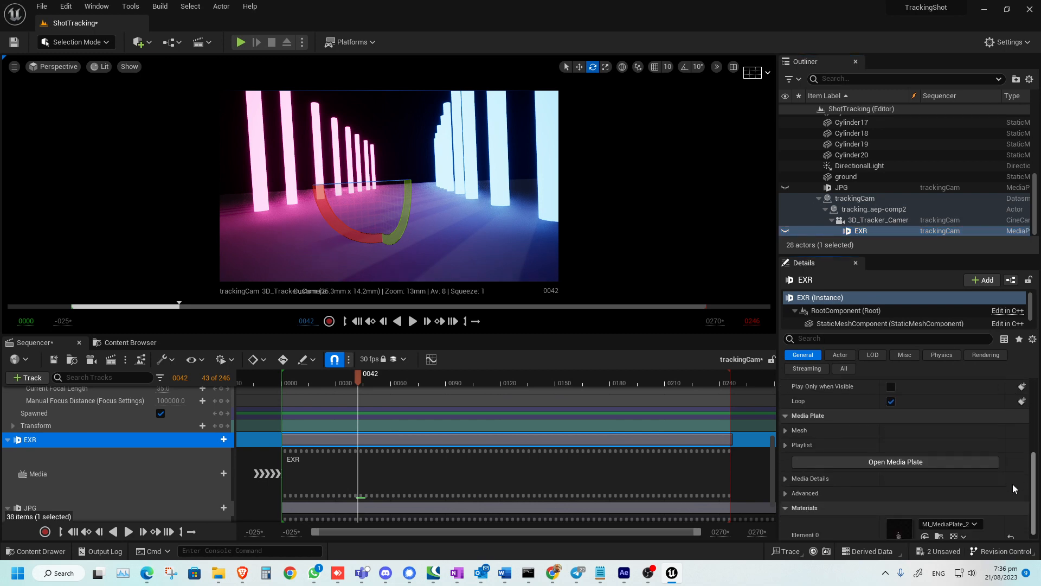
scroll(1014, 512, up, 5)
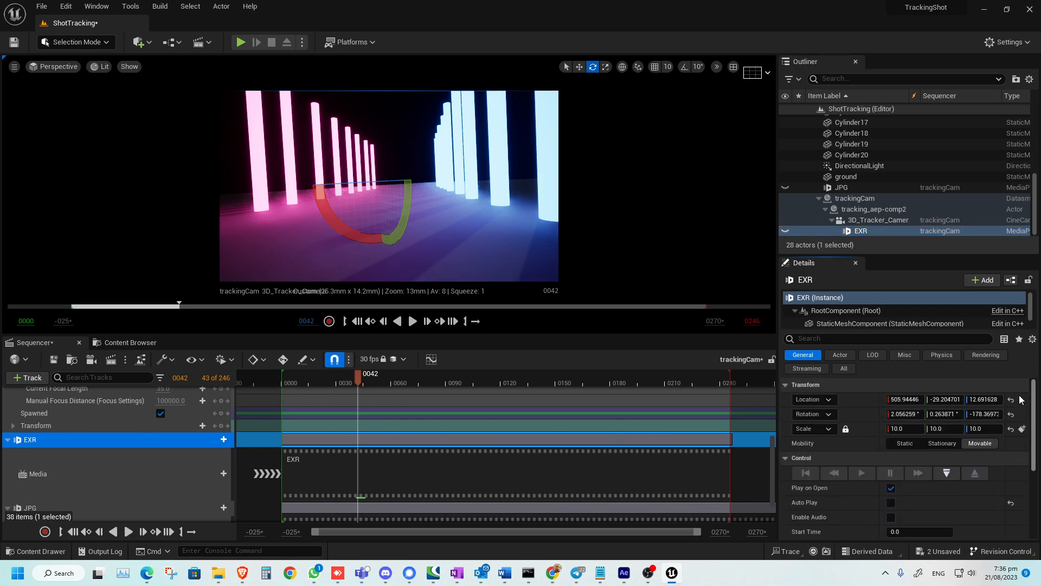
click(986, 355)
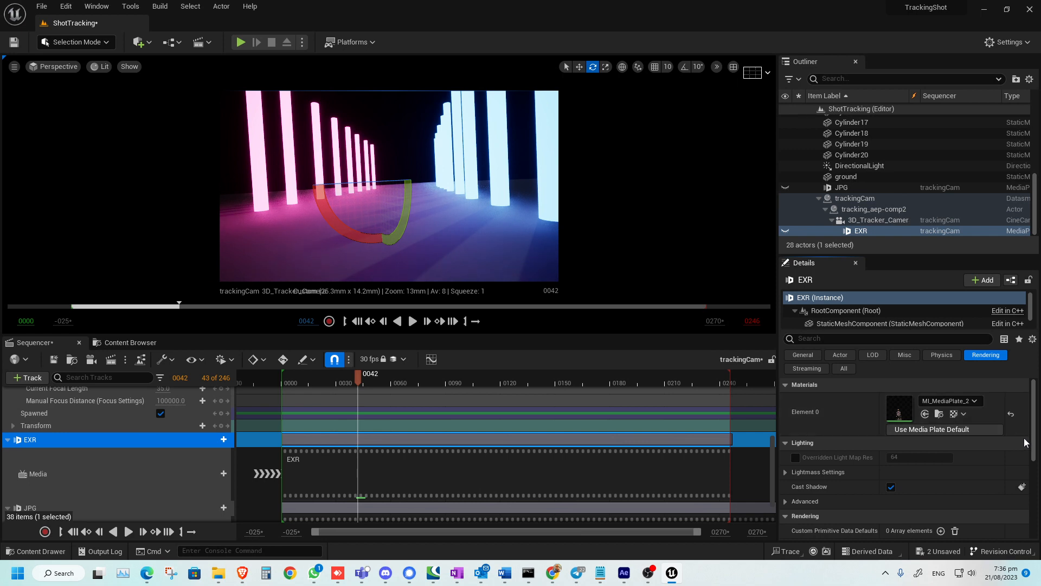
scroll(1023, 442, down, 5)
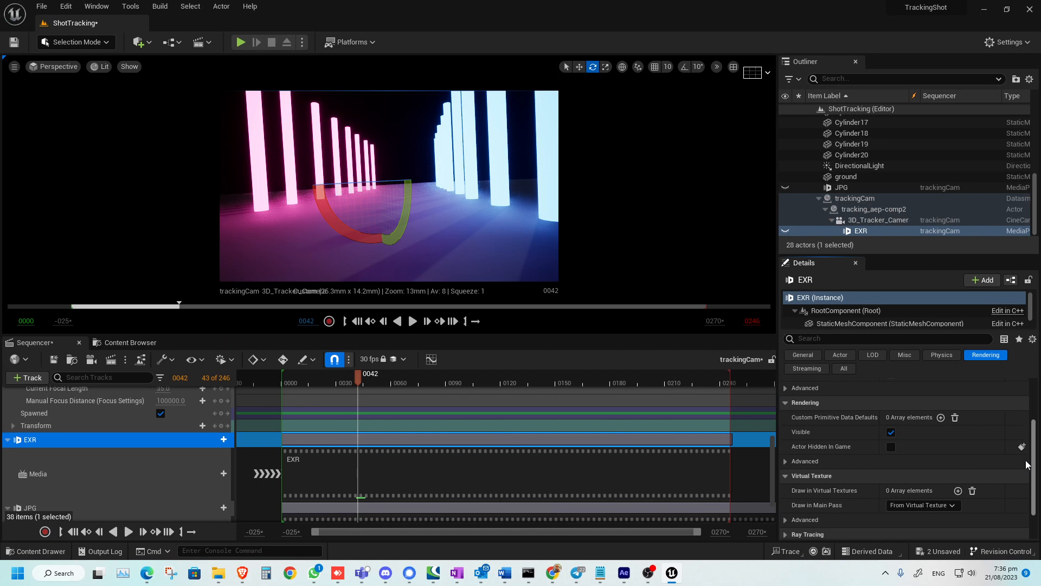
click(891, 432)
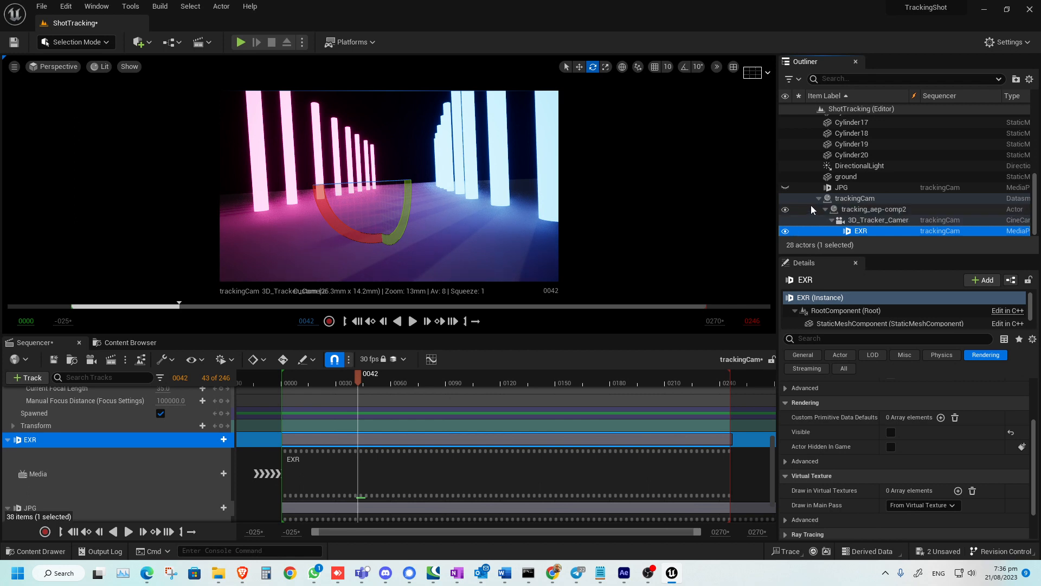
Turn off the JPG media plate's Visible rendering property and save the level and sequence with the playhead at frame 60
click(813, 188)
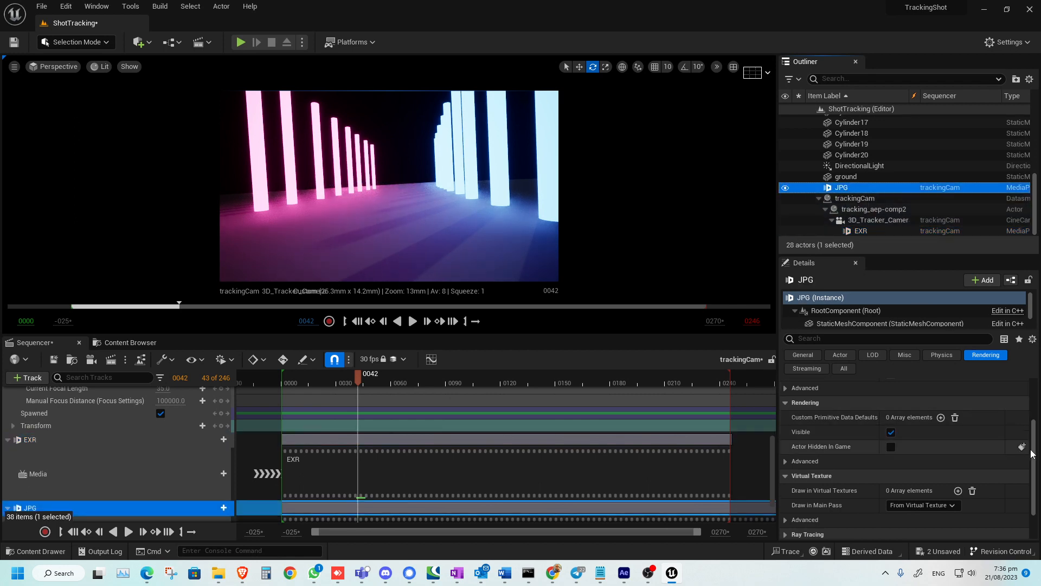
drag(1032, 455, 1032, 472)
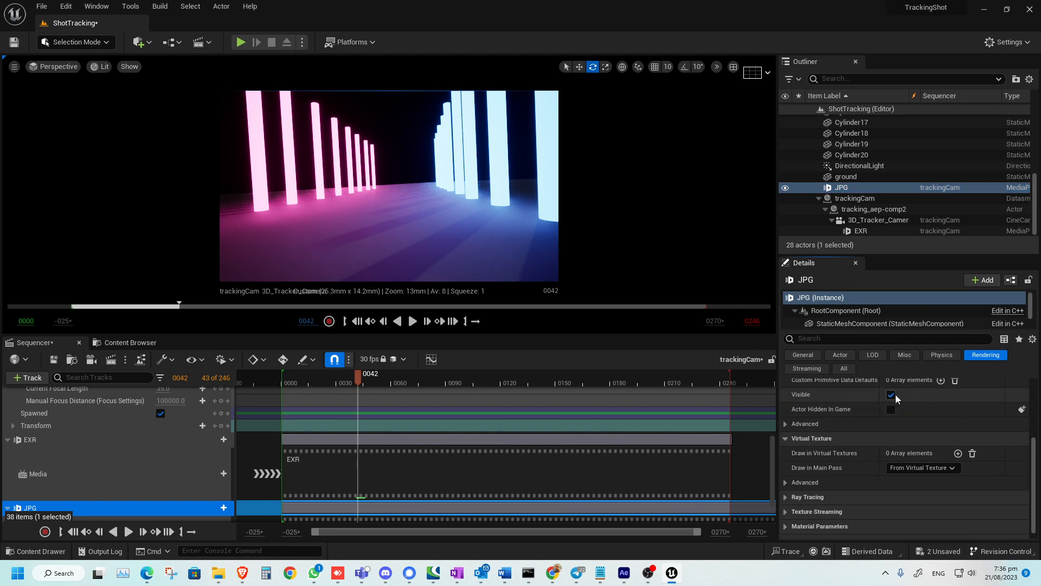
click(891, 395)
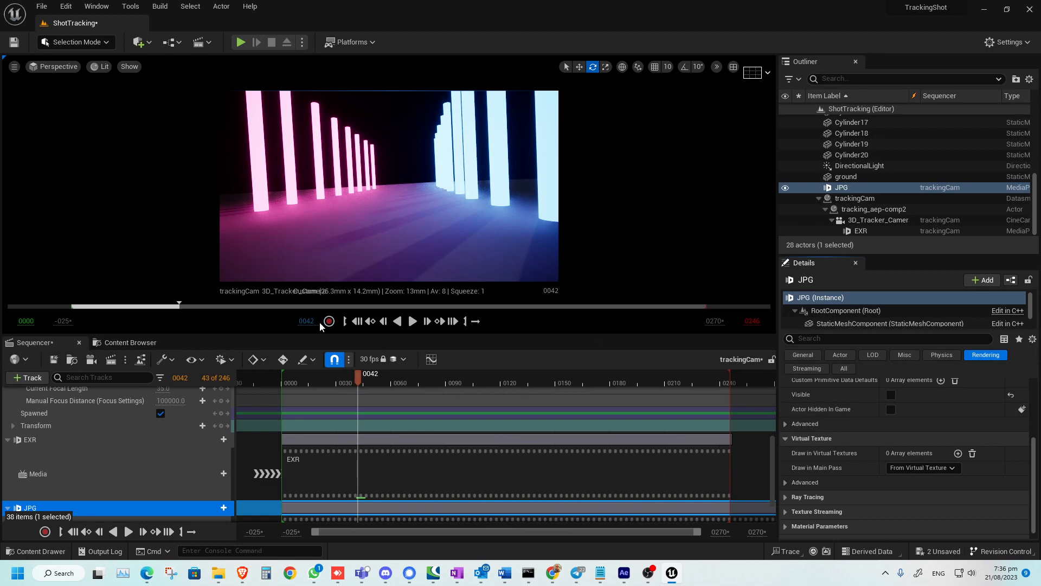
drag(349, 378, 391, 374)
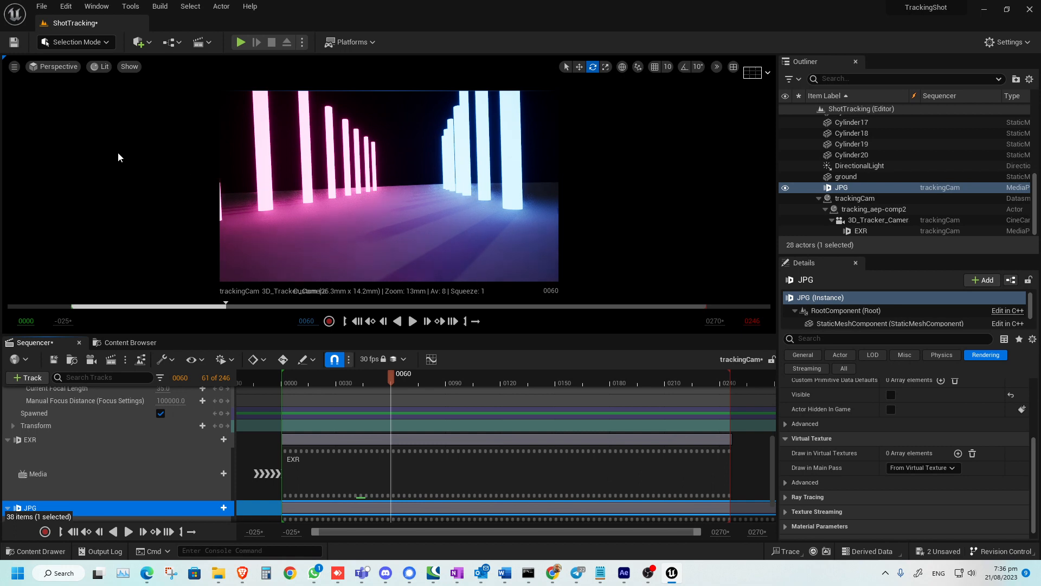
key(ctrl+s)
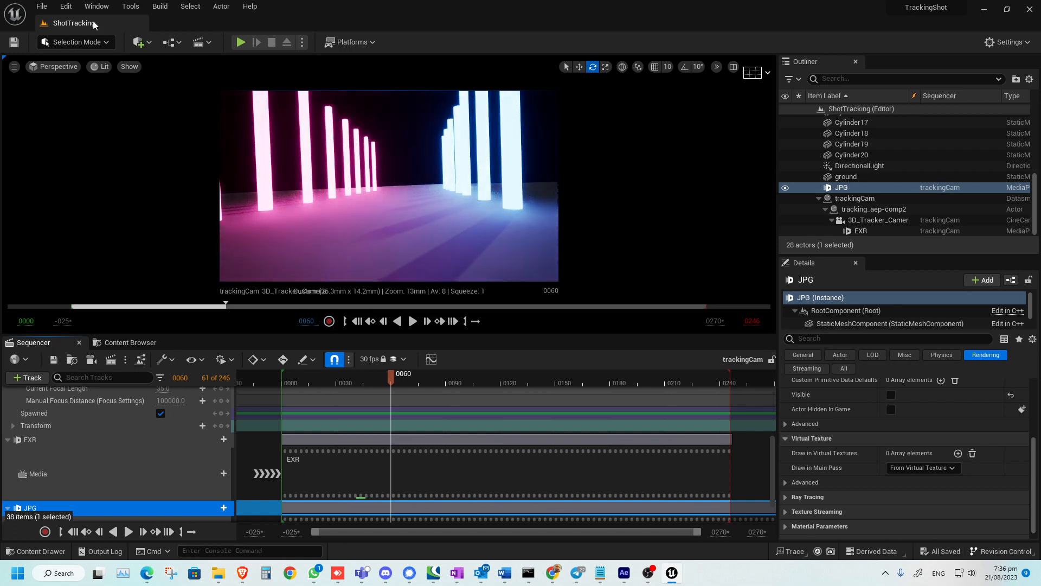
Check the alpha channel support for post processing by searching the project settings for alpha
click(66, 6)
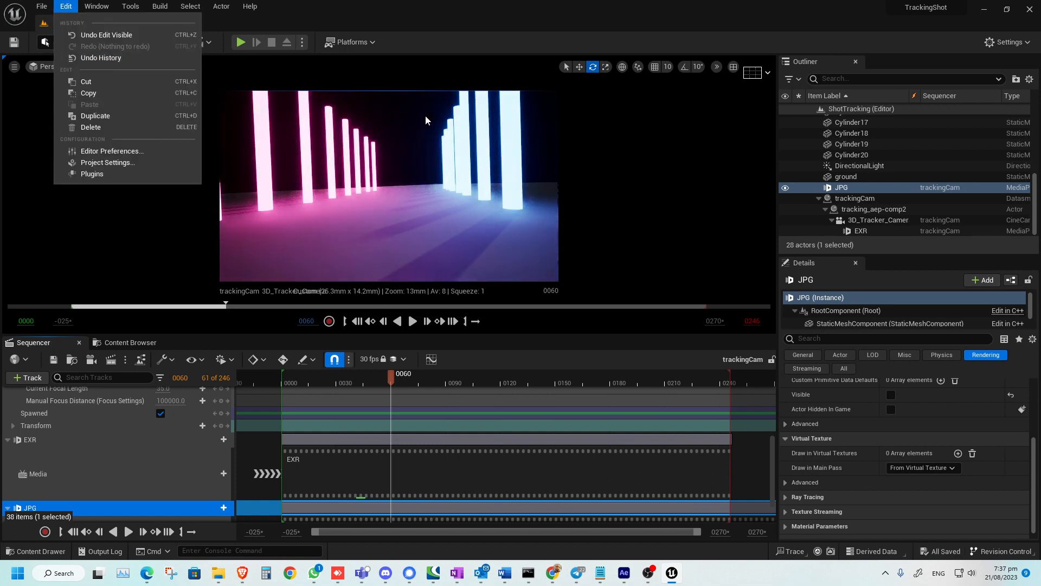
click(141, 164)
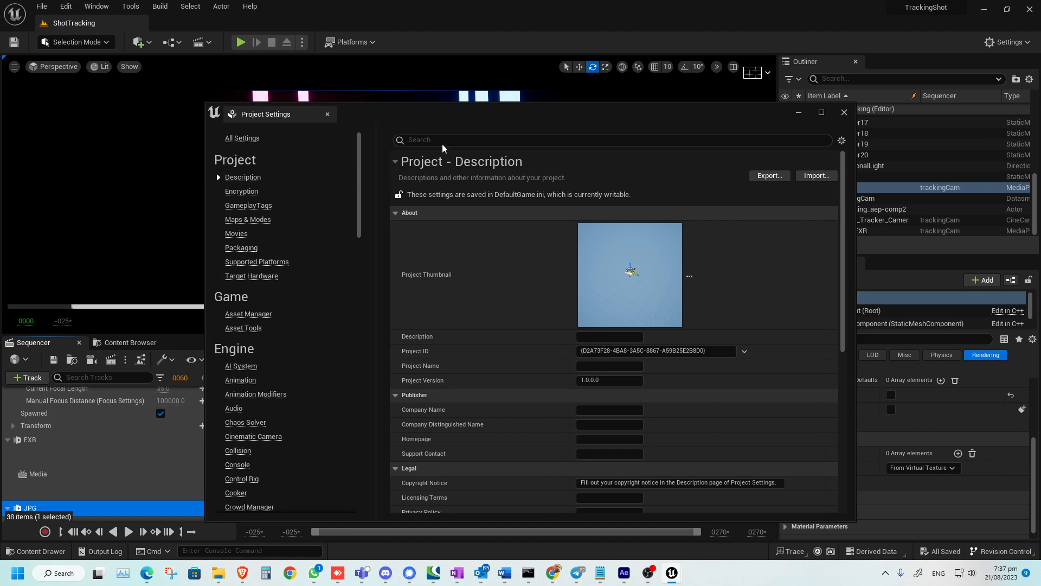
click(412, 140)
text(alpha)
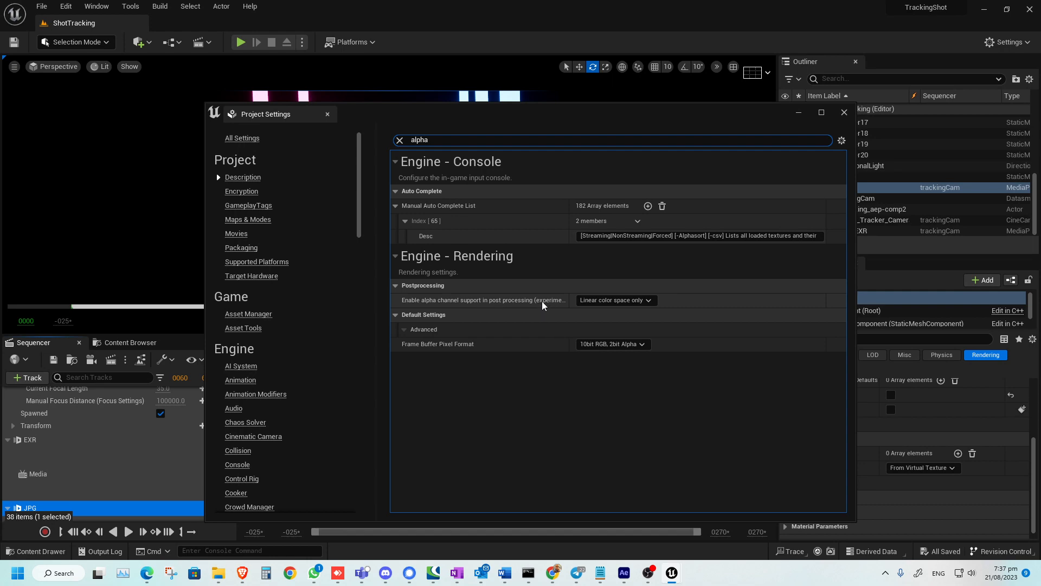
click(844, 112)
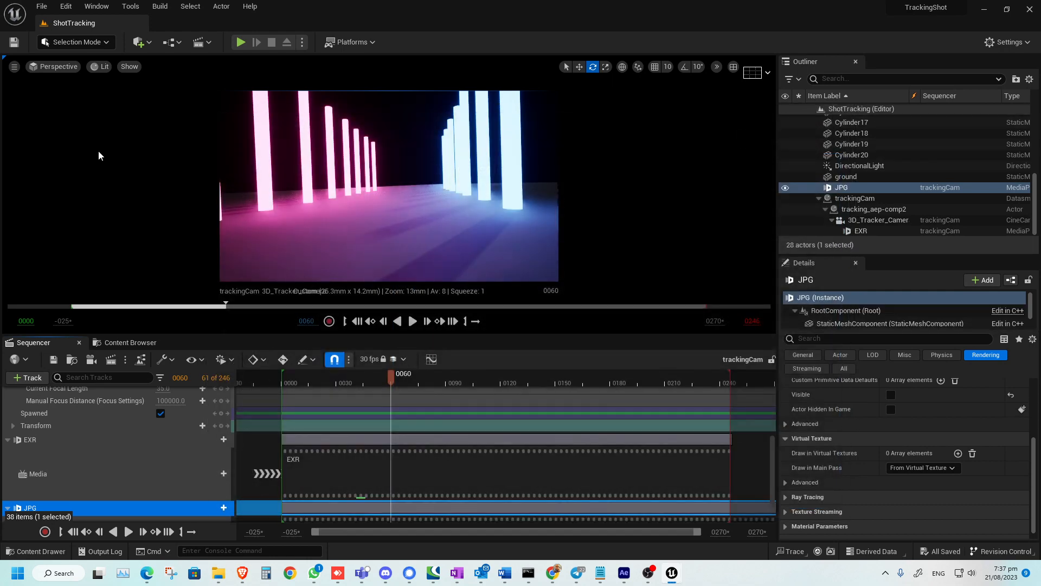
In the Movie Render Queue configuration of the trackingCam job, replace the 8-bit JPG sequence export with a 16-bit EXR sequence
click(111, 360)
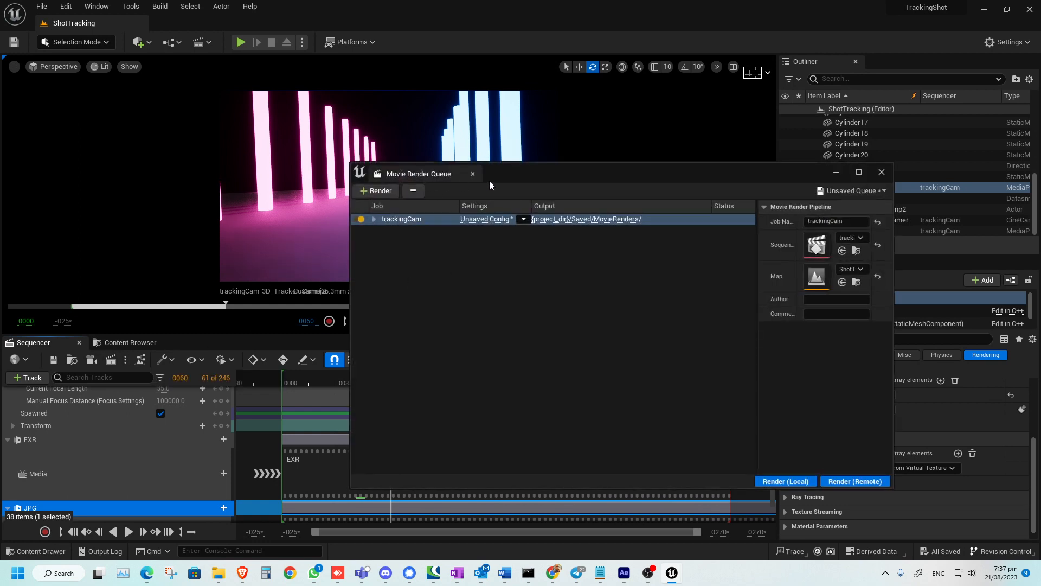
drag(490, 181, 388, 180)
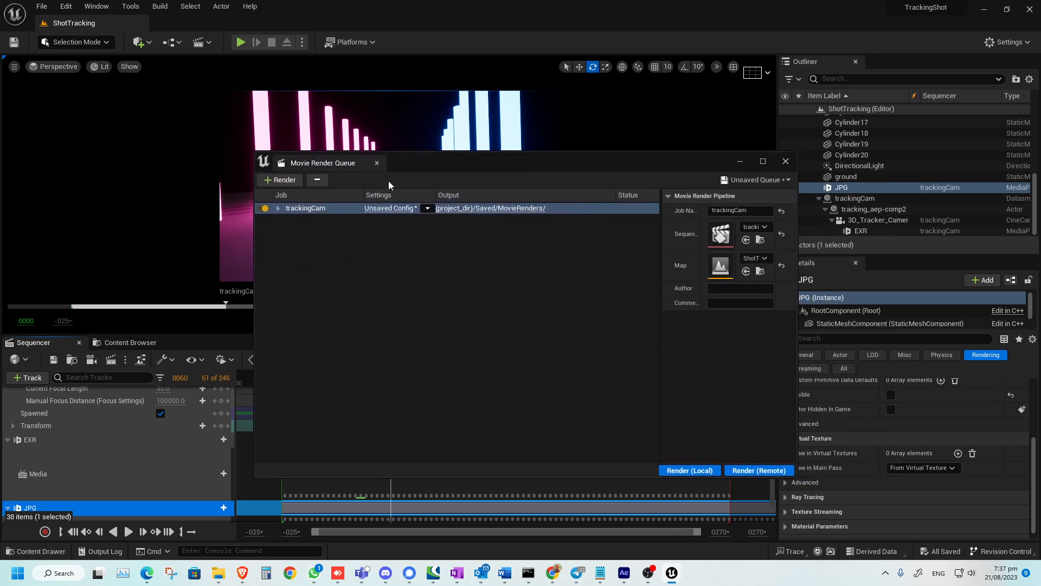
click(387, 209)
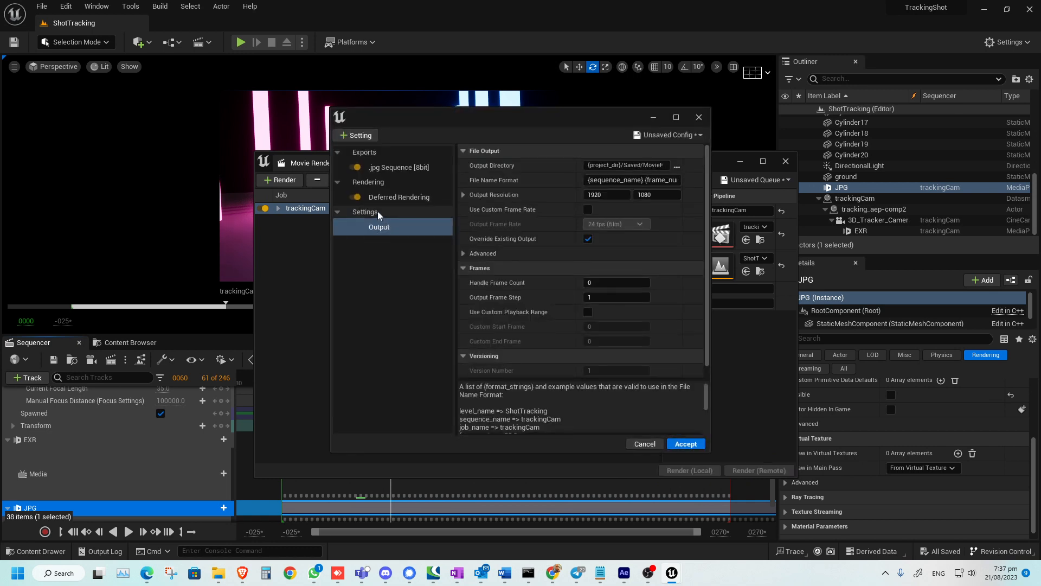
click(699, 117)
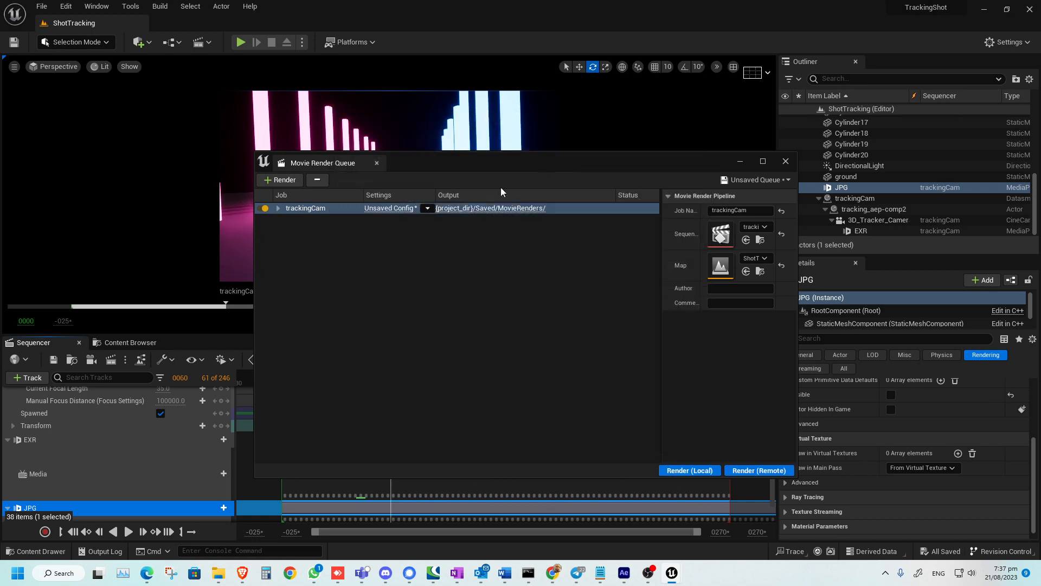
click(380, 208)
click(399, 169)
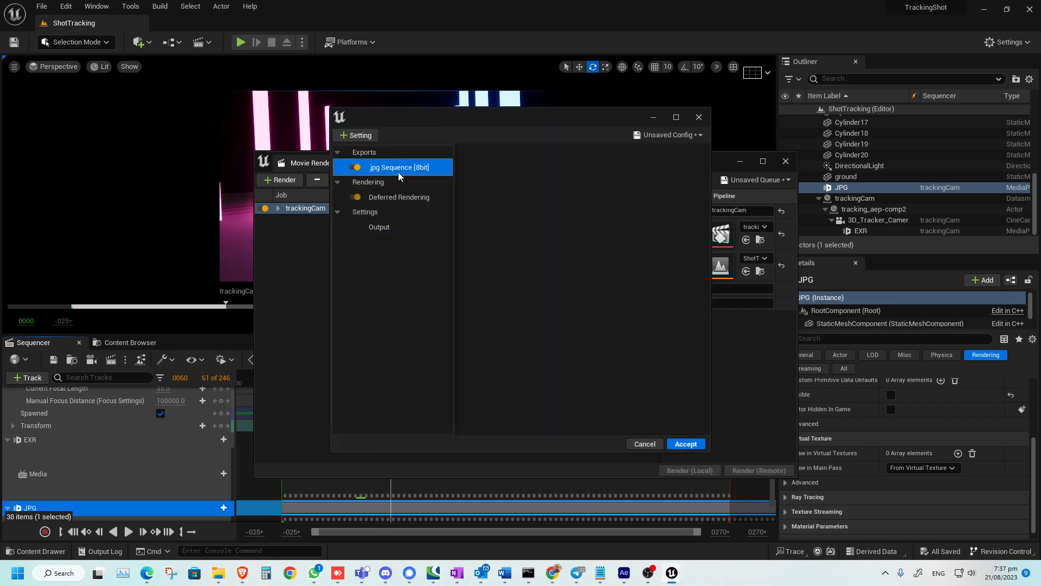
key(Delete)
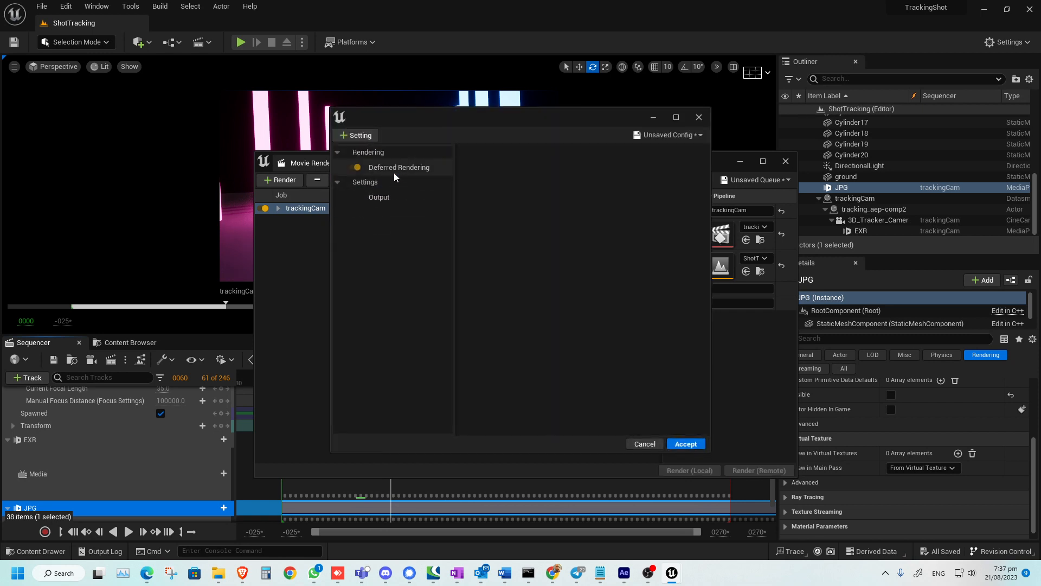
click(359, 136)
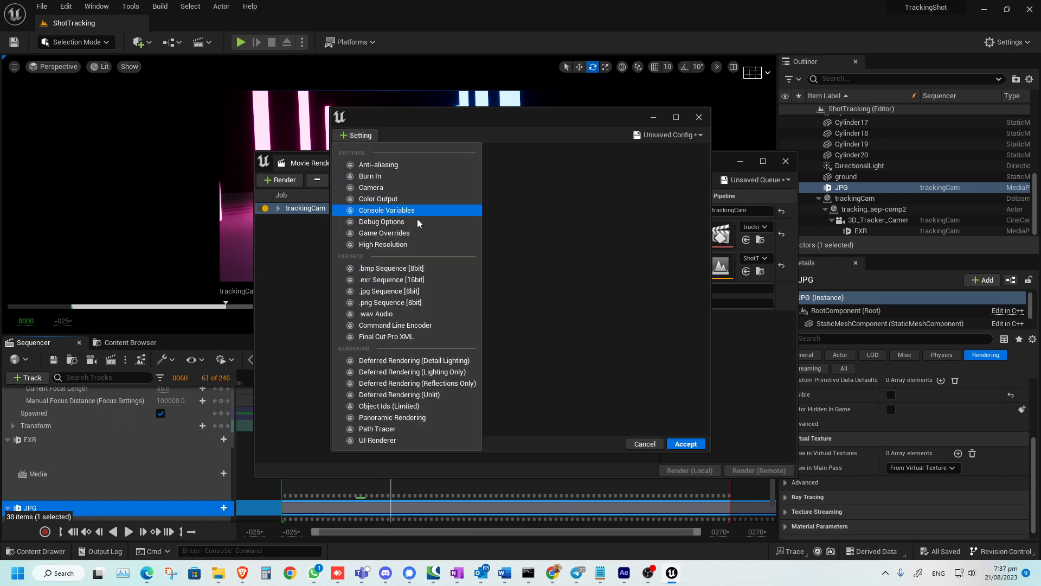
click(416, 279)
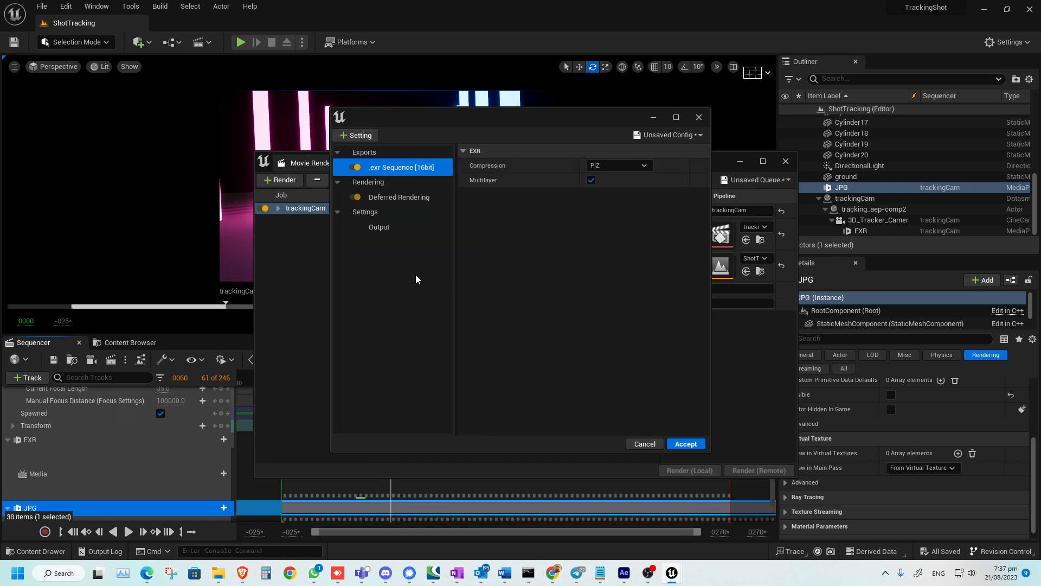
Enable Accumulator Includes Alpha for deferred rendering and review the output settings
click(395, 200)
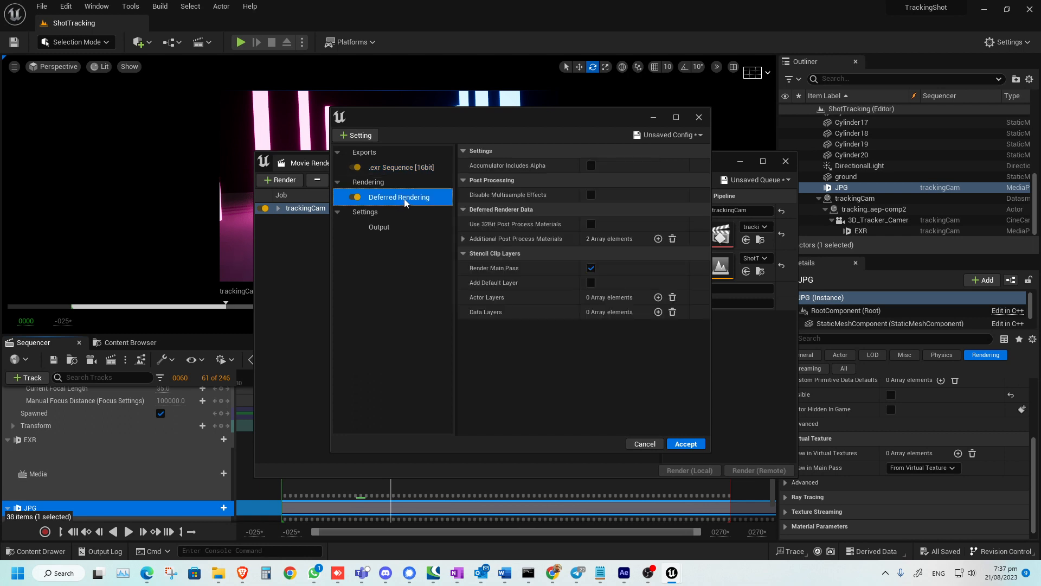
click(590, 166)
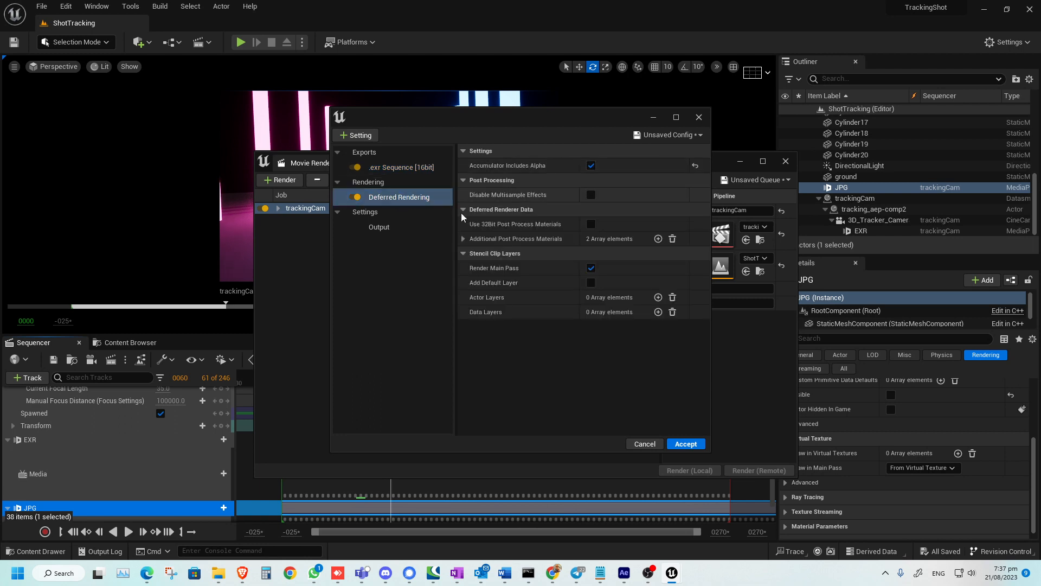
click(395, 229)
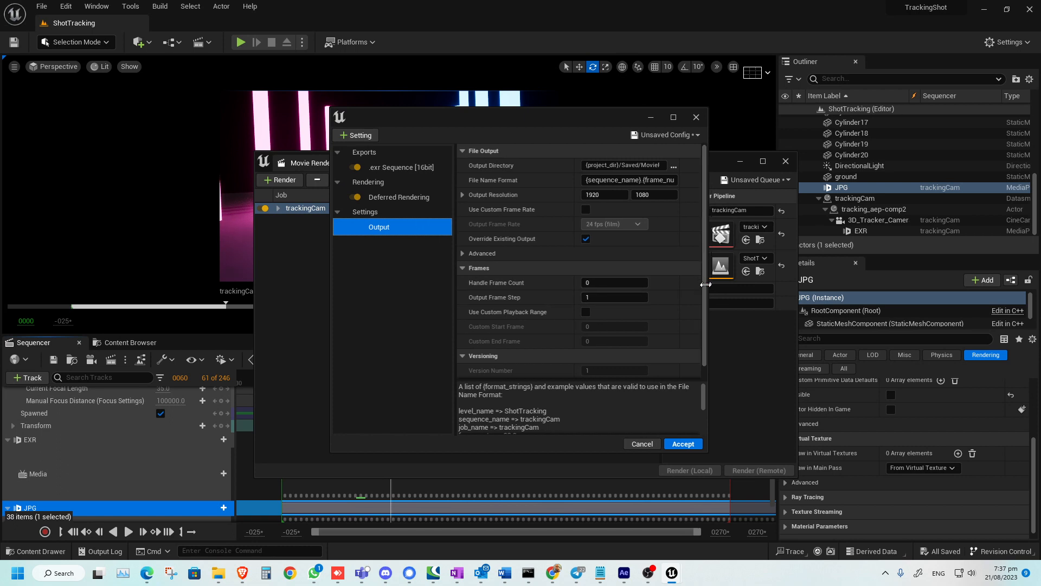
drag(705, 282, 697, 262)
Add an Anti-aliasing setting to the trackingCam render configuration and expand its advanced options
click(367, 136)
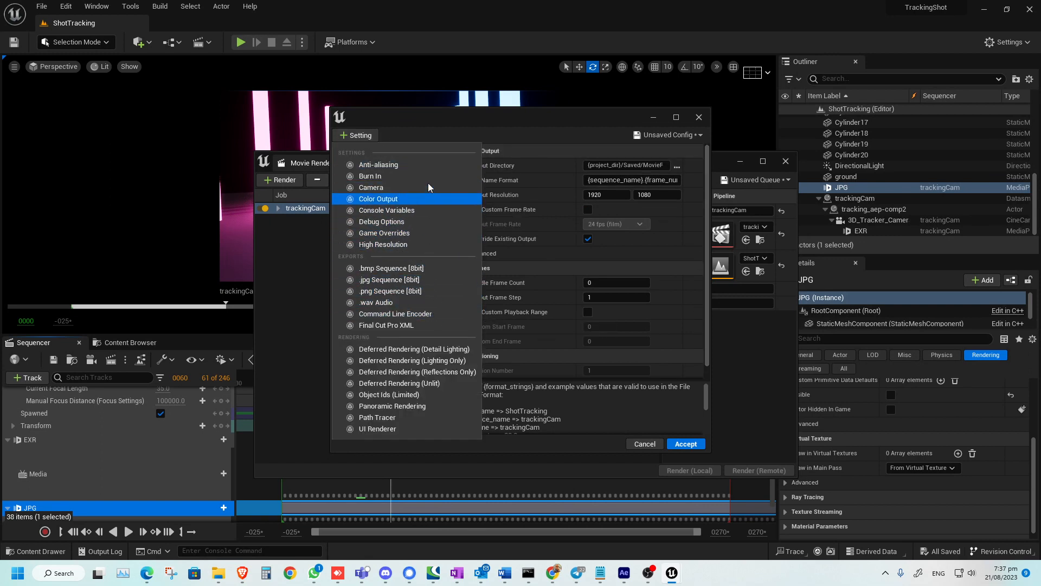
click(419, 165)
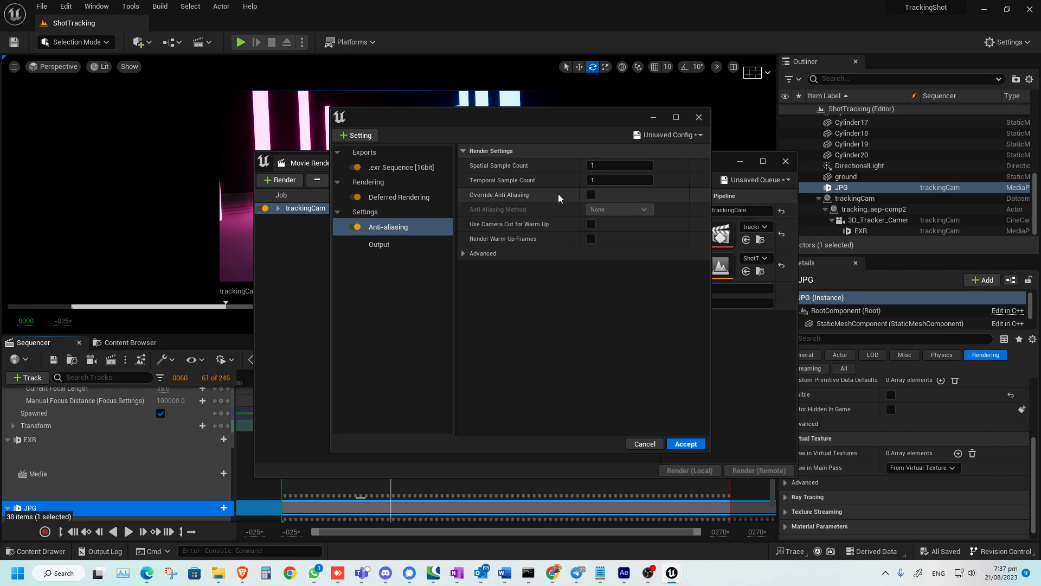
click(464, 254)
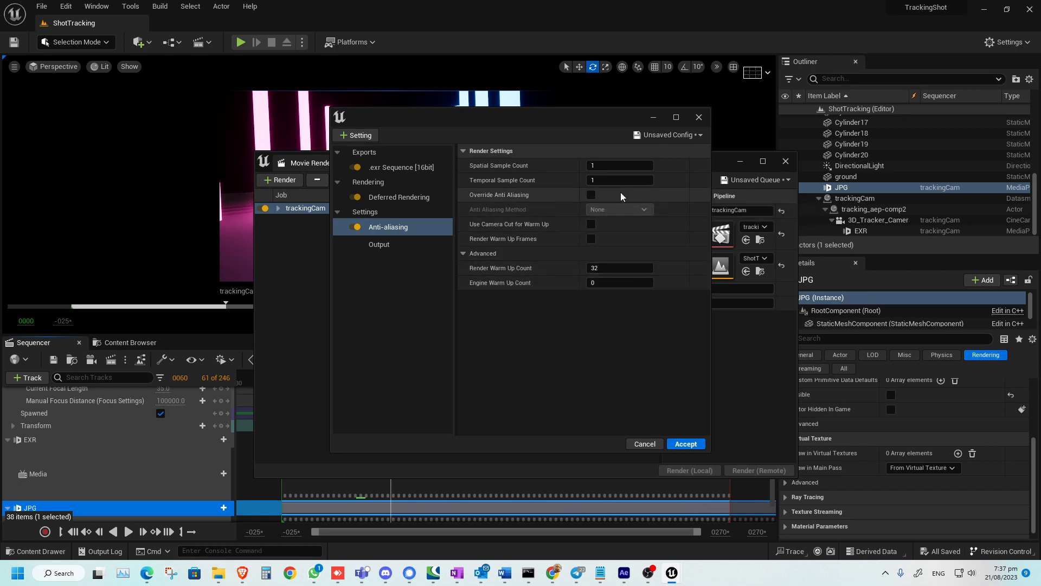
Try a value of 4 for both the spatial and temporal anti-aliasing sample counts
click(618, 166)
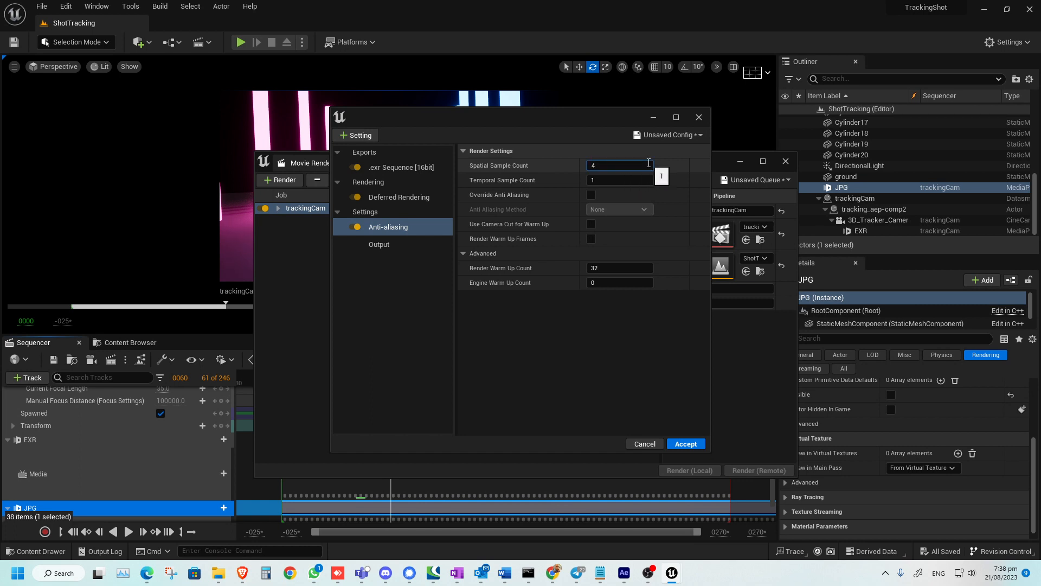
key(Tab)
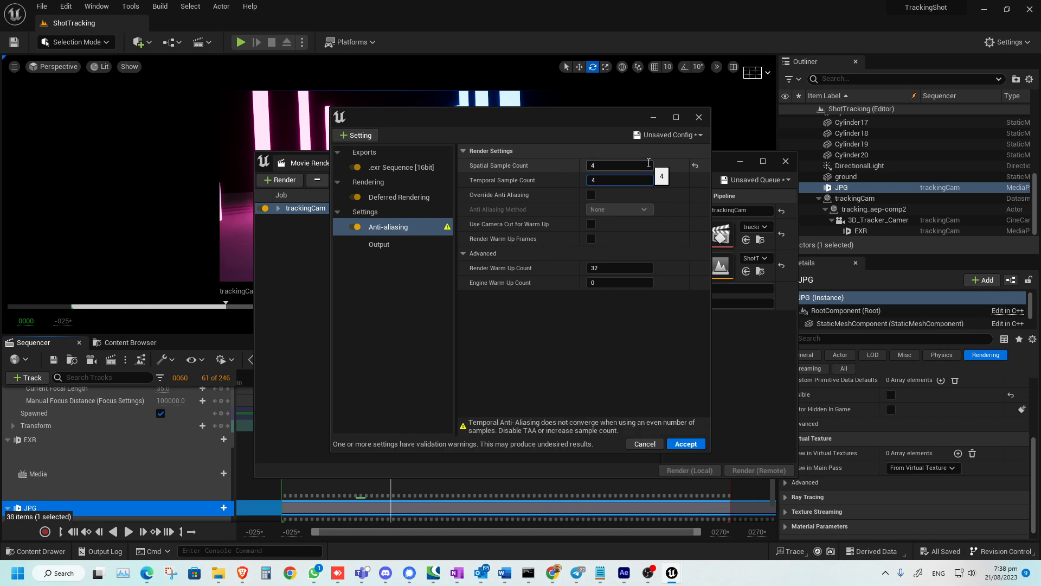
text(4)
key(Return)
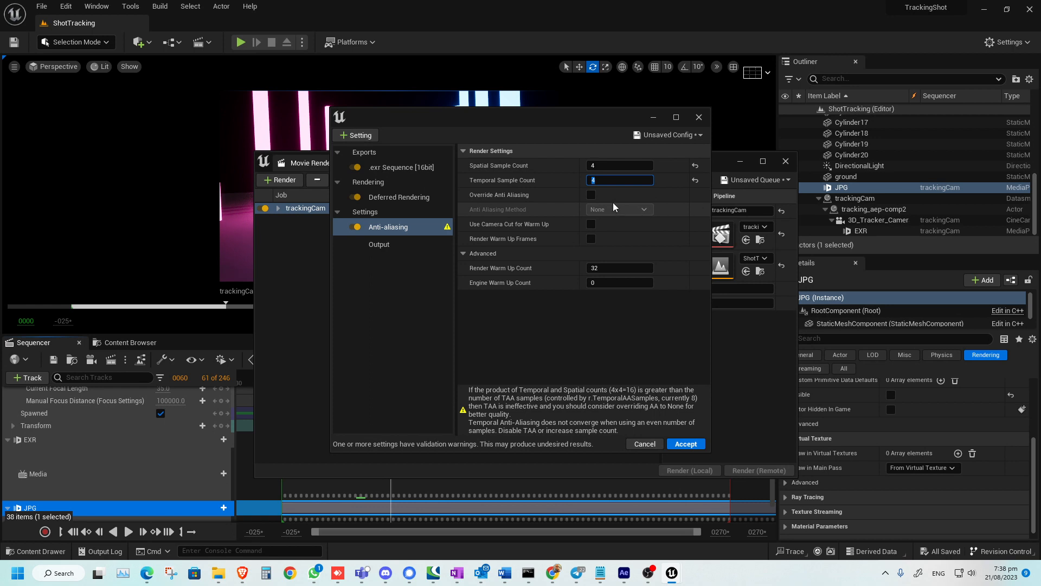
Set both the spatial and temporal sample counts of the anti-aliasing back to 1
click(605, 165)
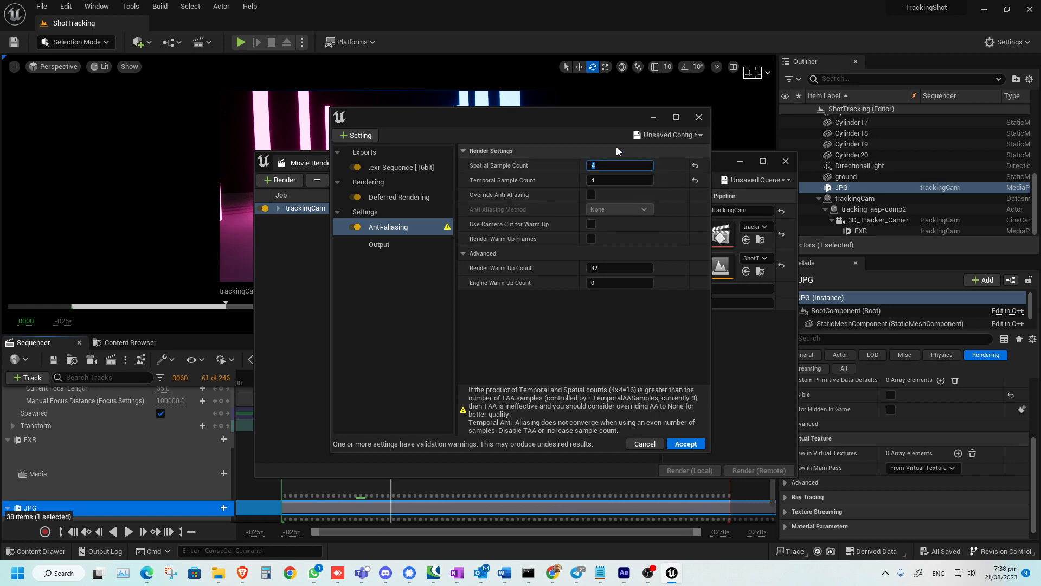
text(1)
key(Tab)
text(1)
key(Return)
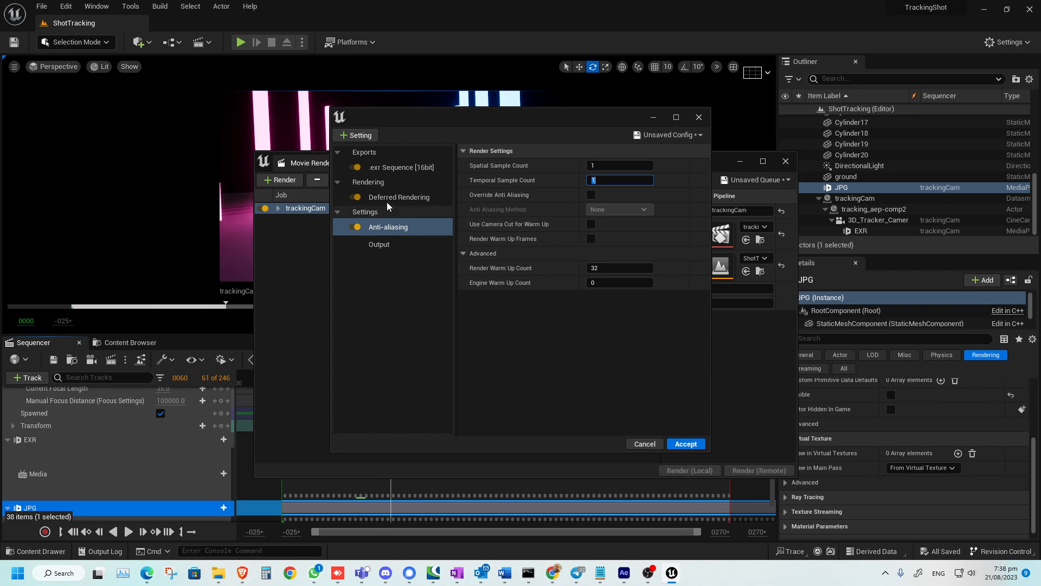
Try adding a High Resolution setting, remove it again, and look over the other available render settings
click(375, 138)
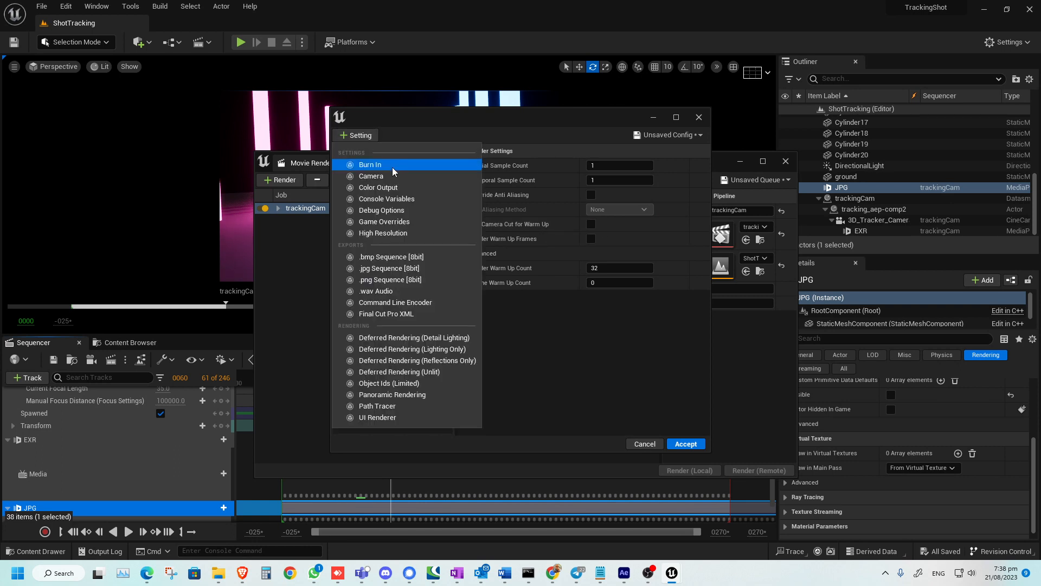
click(406, 232)
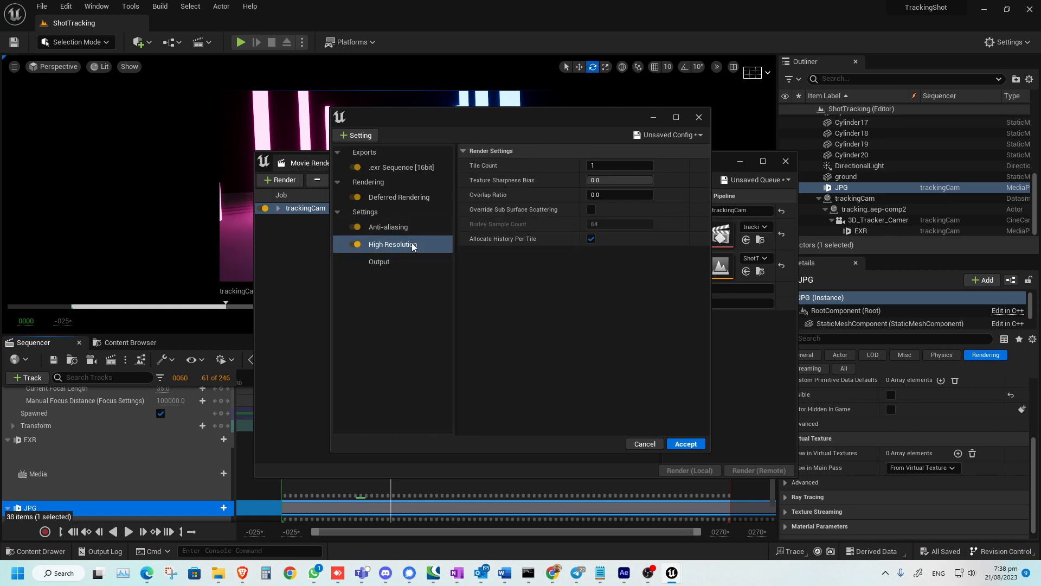
key(Delete)
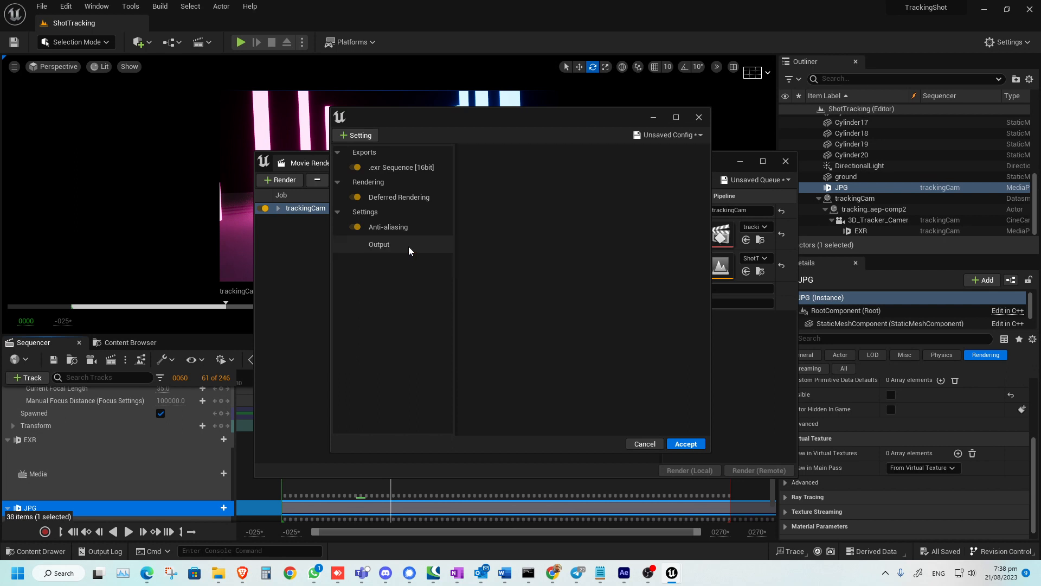
click(357, 137)
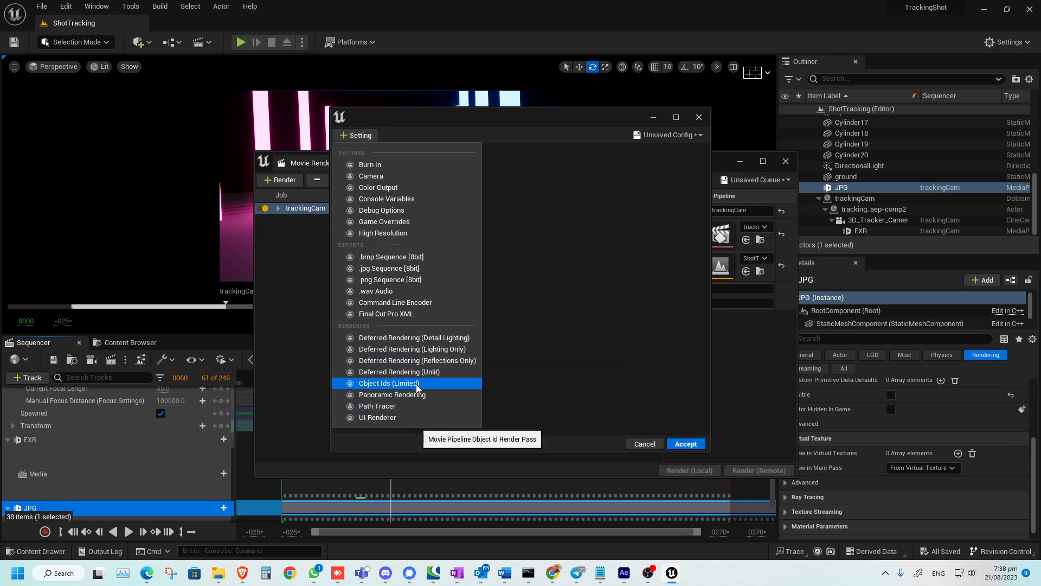
click(548, 275)
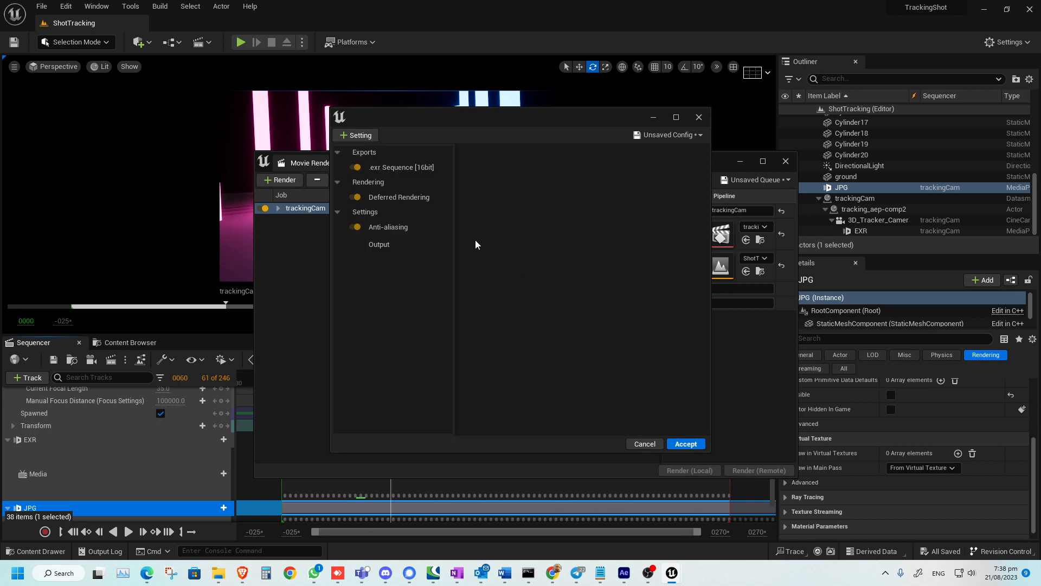
Create a UE_Render folder inside Downloads/tracking and set it as the output directory of the render
click(404, 250)
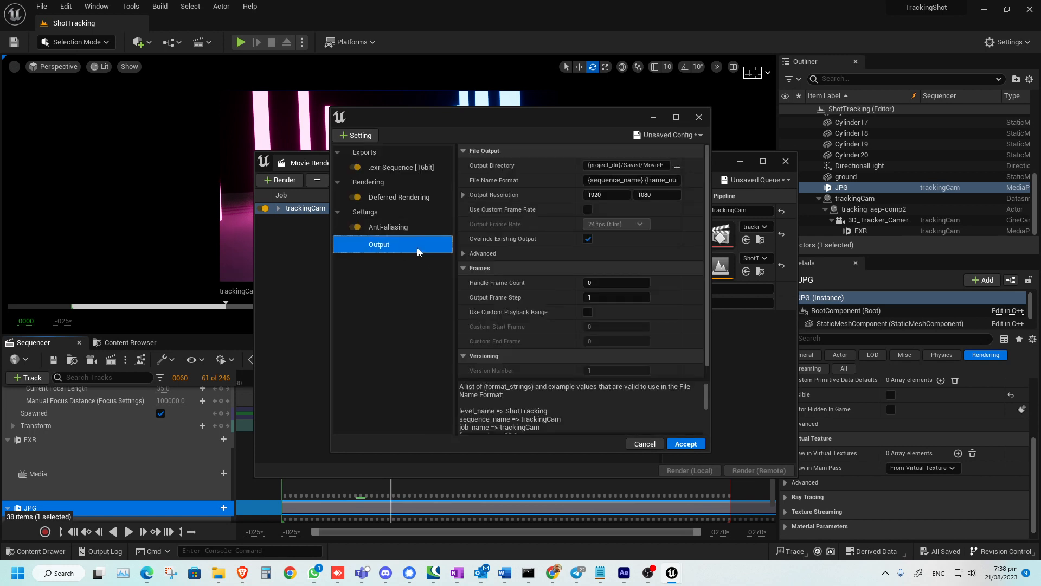
drag(589, 115, 451, 116)
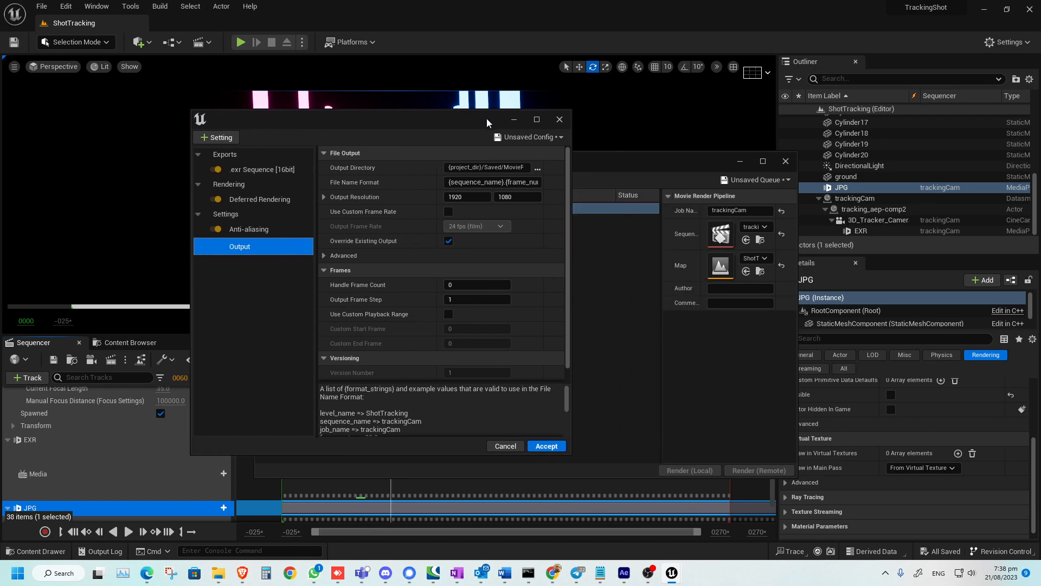
click(538, 167)
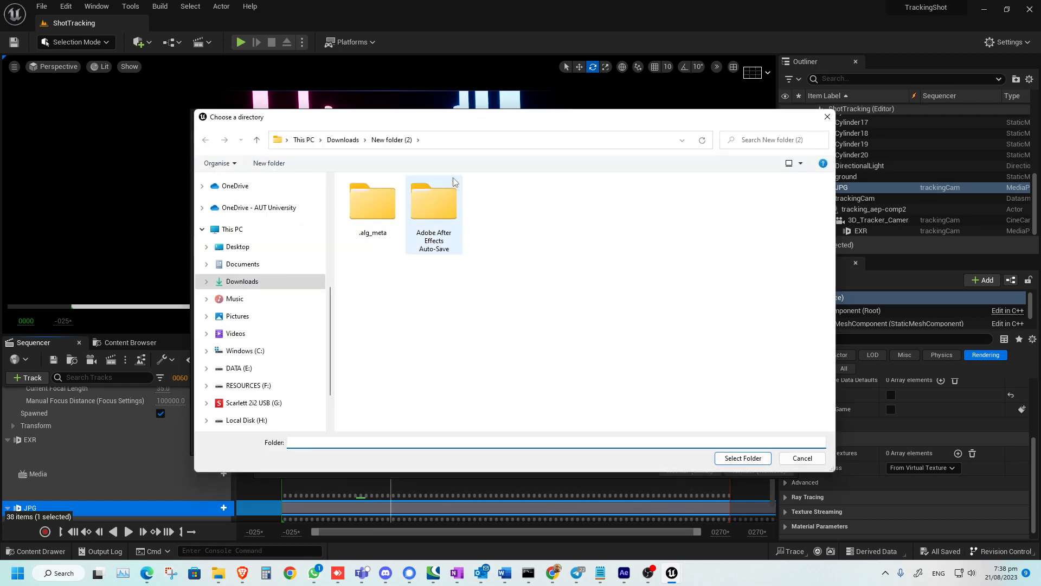
click(342, 139)
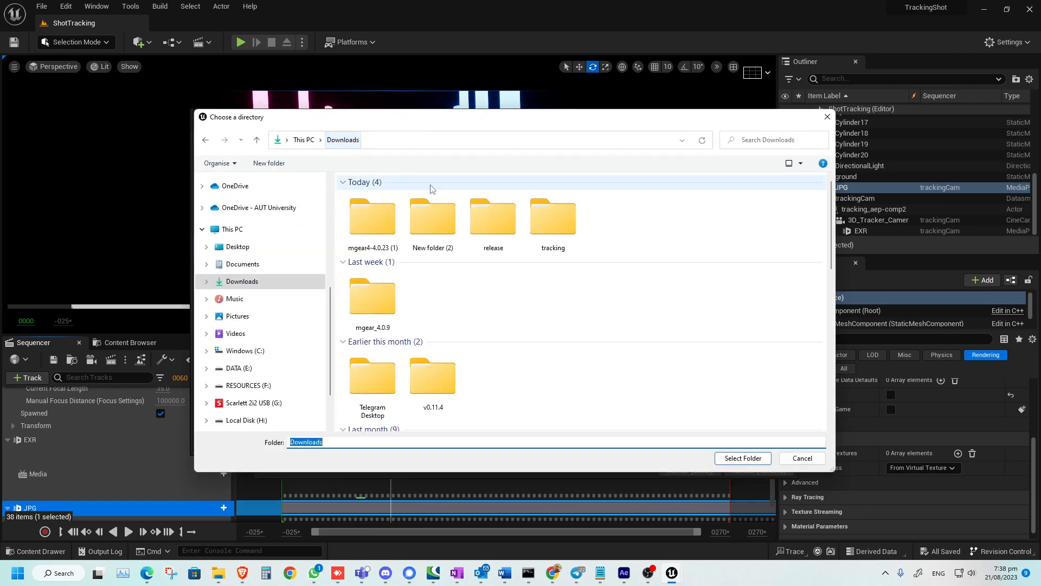
double_click(552, 221)
click(269, 163)
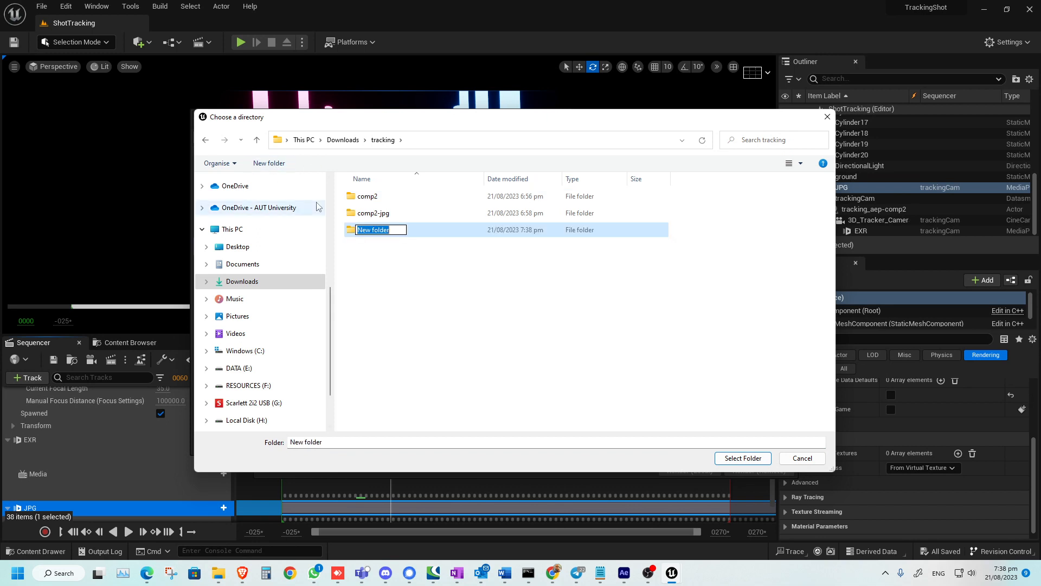
text(UE_Render)
key(Return)
key(Return)
click(736, 457)
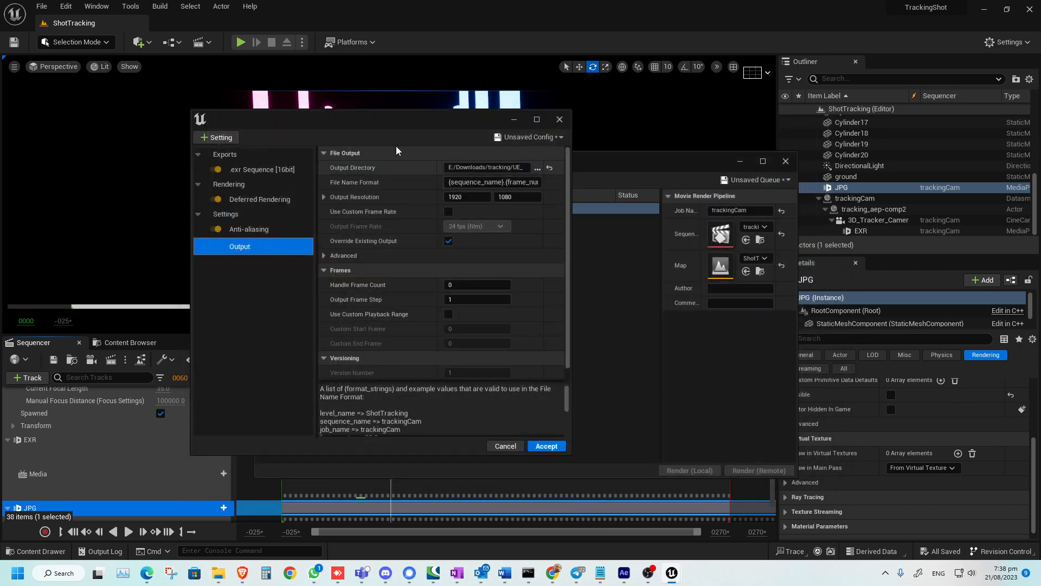
Check the frame number part of the file name format and the remaining output settings, and accept the render configuration
click(540, 183)
drag(522, 183, 540, 183)
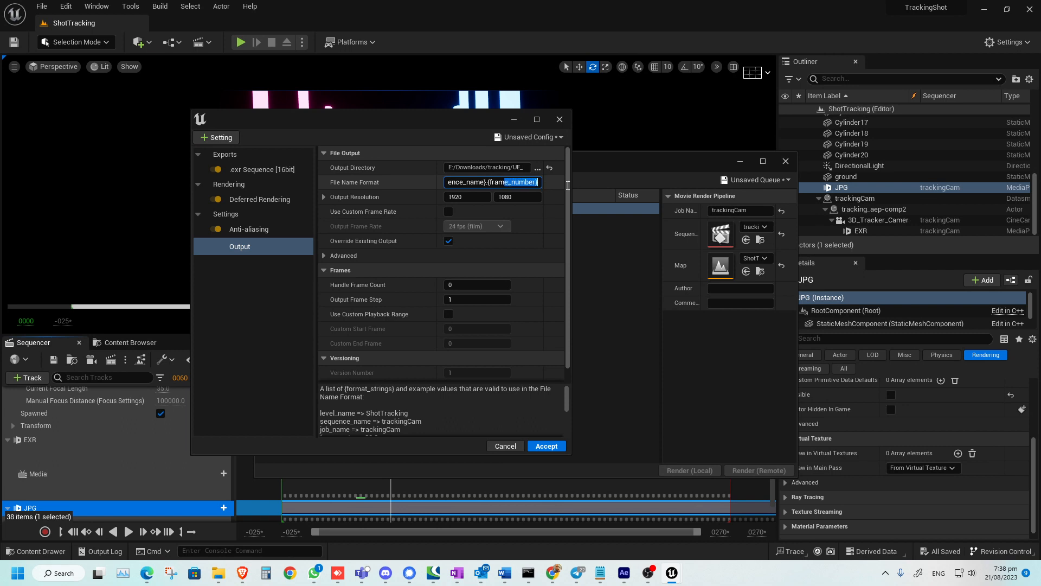
click(499, 224)
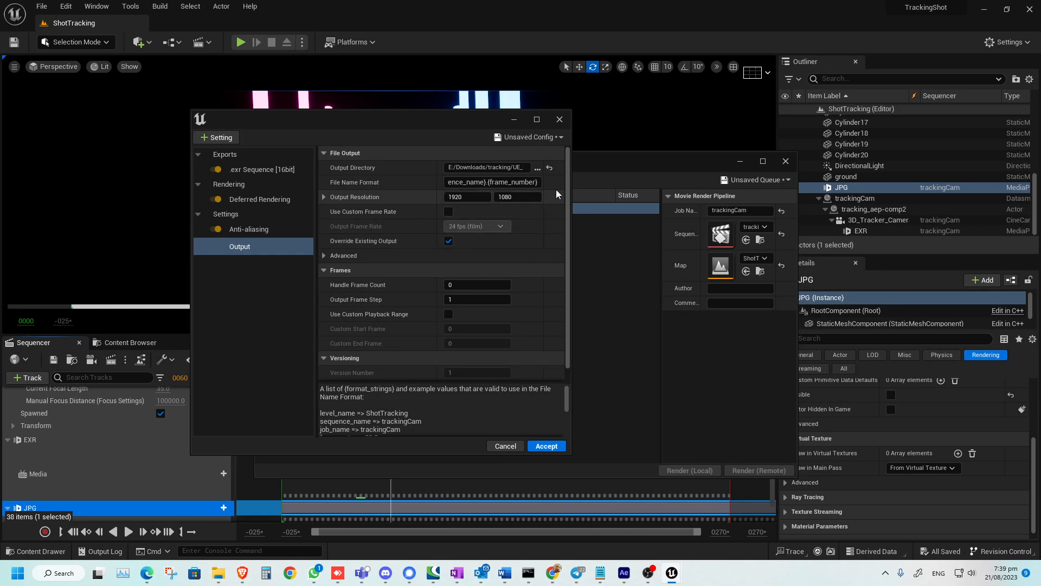
drag(567, 177, 567, 199)
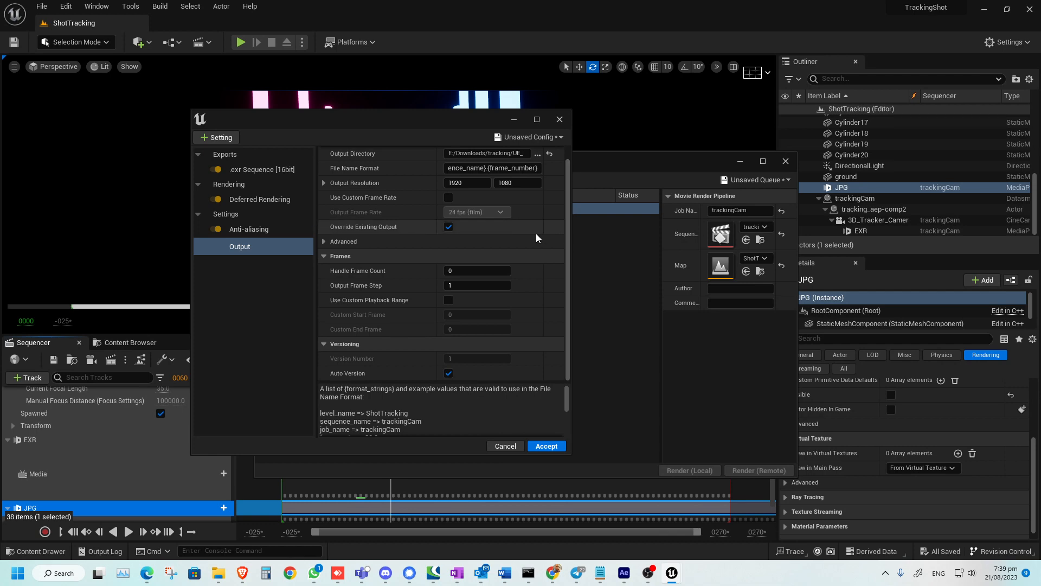
click(547, 445)
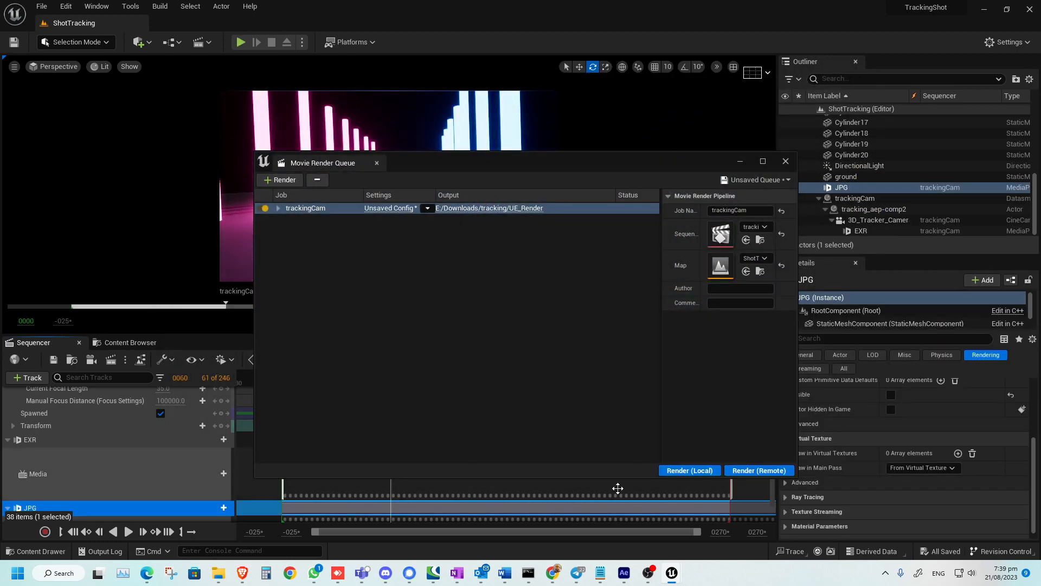
Switch to the After Effects tracking project and open comp2 with only the main keyed layer visible
click(624, 573)
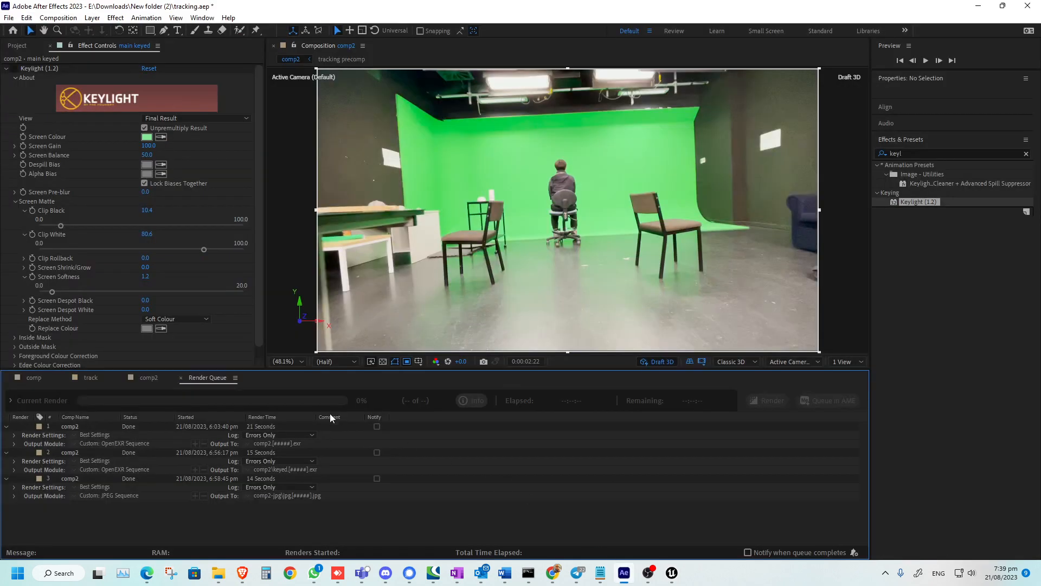
click(147, 378)
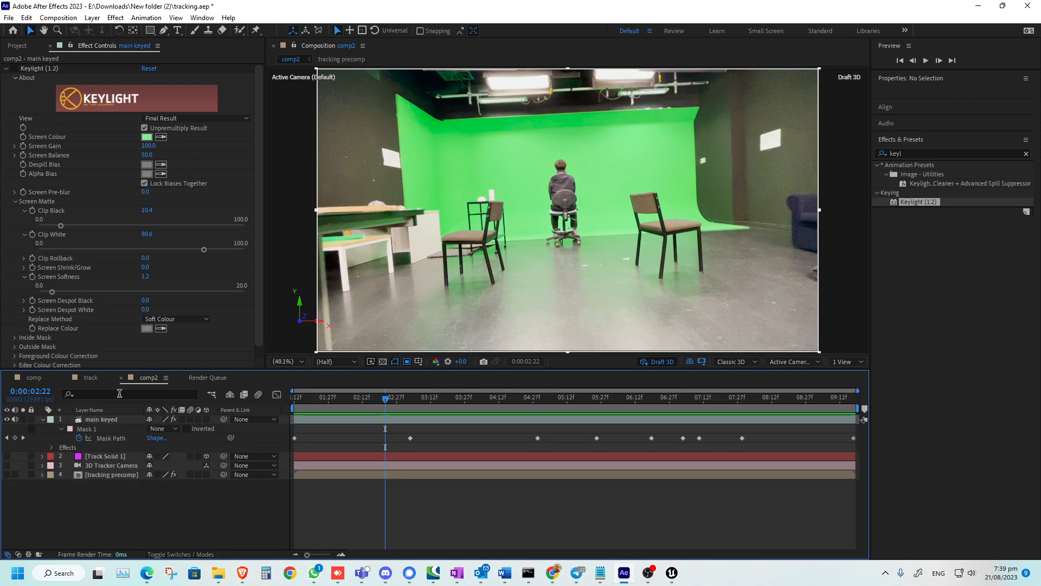
click(7, 419)
mouse_move(6, 456)
mouse_down()
mouse_move(7, 474)
mouse_move(7, 466)
mouse_up()
click(7, 419)
click(6, 474)
Enable the Keylight effect on the main keyed layer and set its Mask 1 mode to Add
click(15, 69)
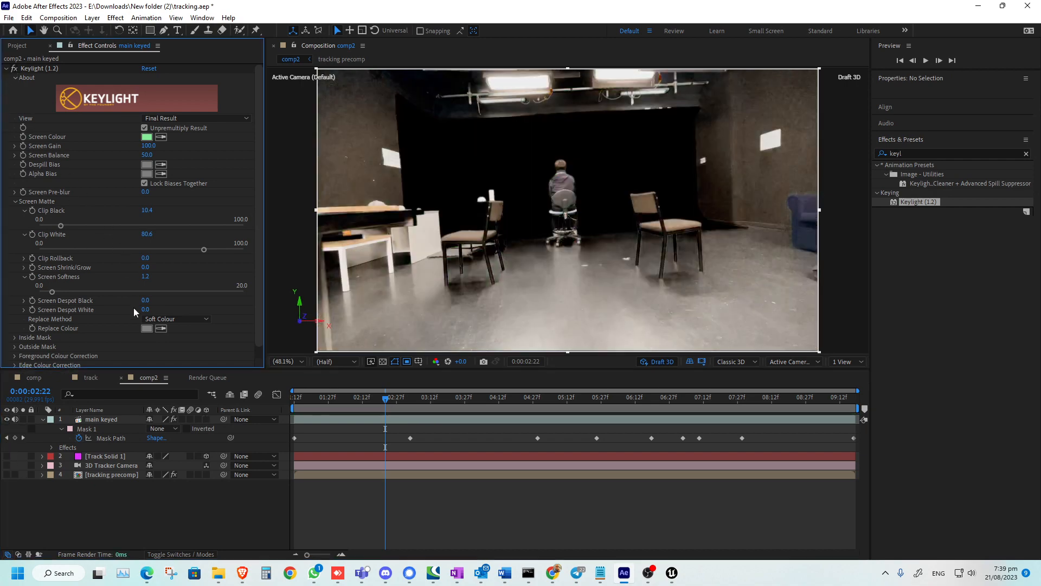
click(166, 429)
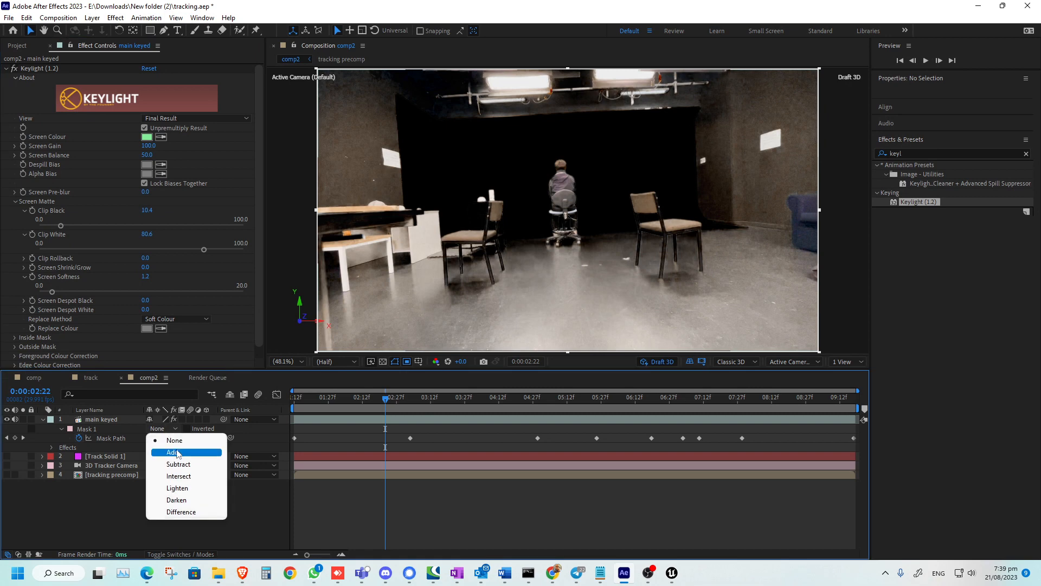
click(182, 454)
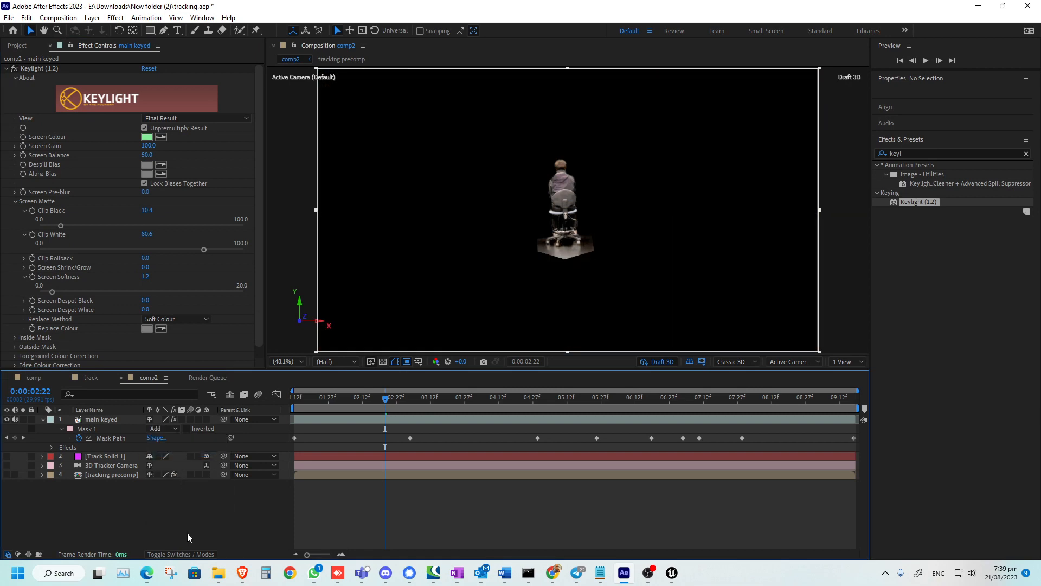
Import the trackingCam.0000.exr image sequence from the tracking/UE_Render folder and place it as the lowest layer in comp2
click(17, 46)
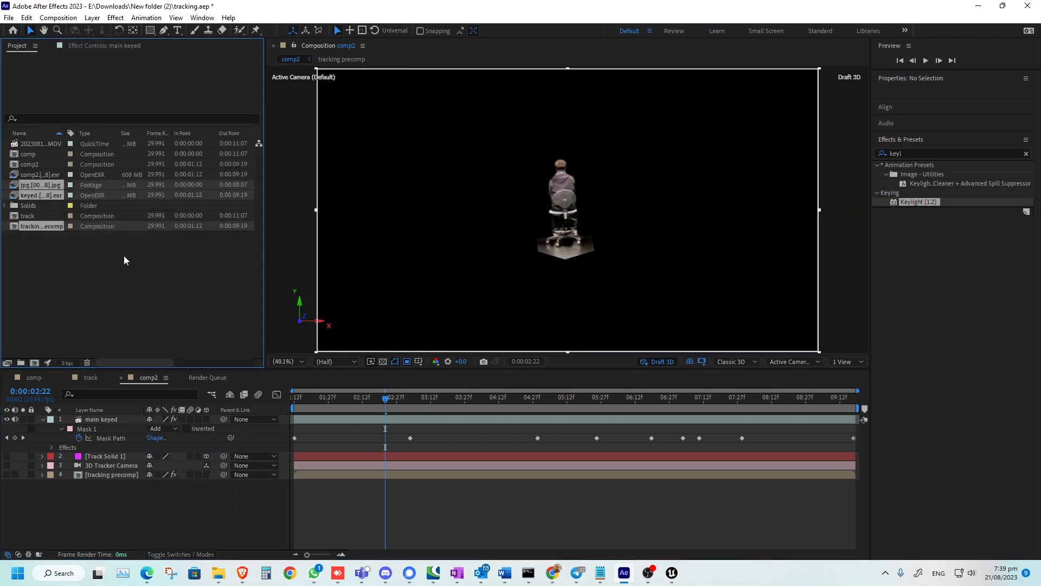
double_click(132, 263)
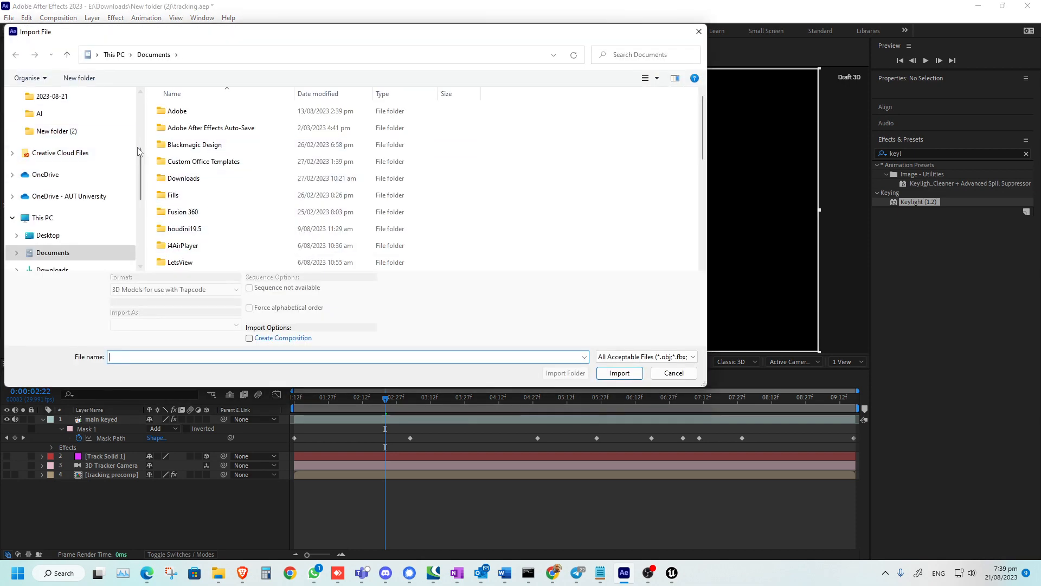
scroll(128, 144, up, 3)
click(80, 205)
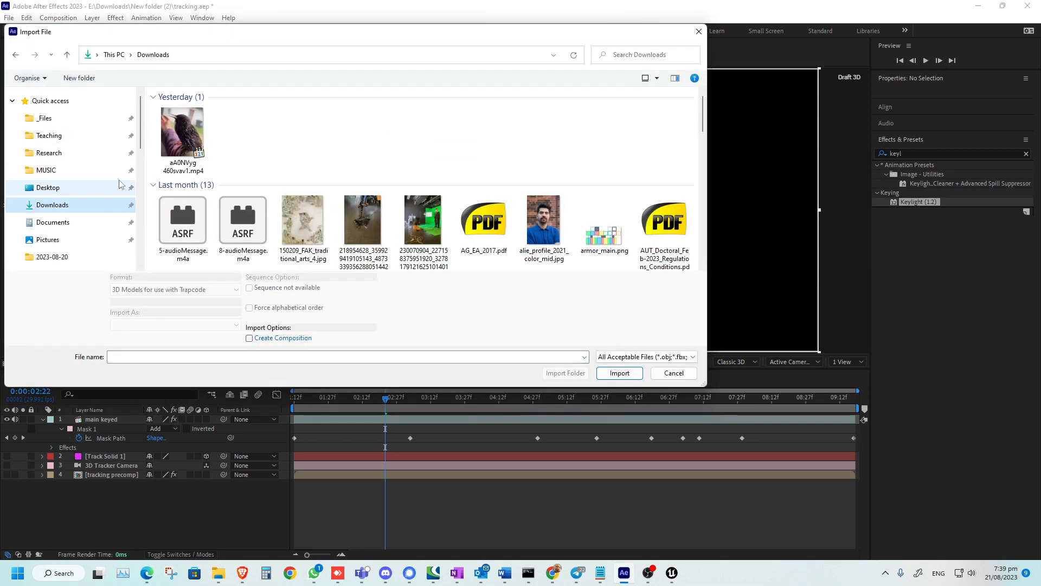
click(365, 144)
double_click(365, 144)
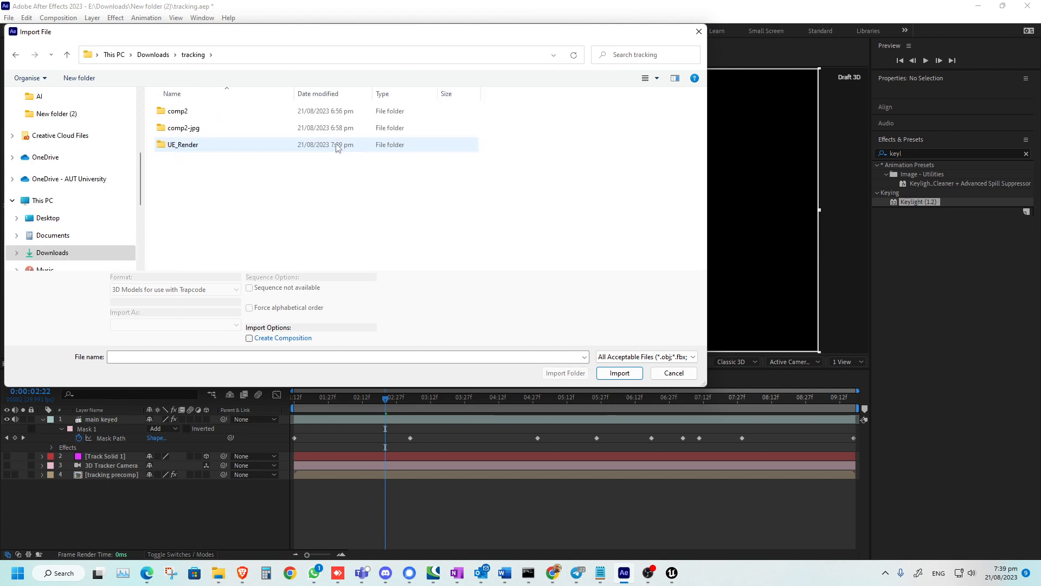
double_click(252, 145)
click(199, 134)
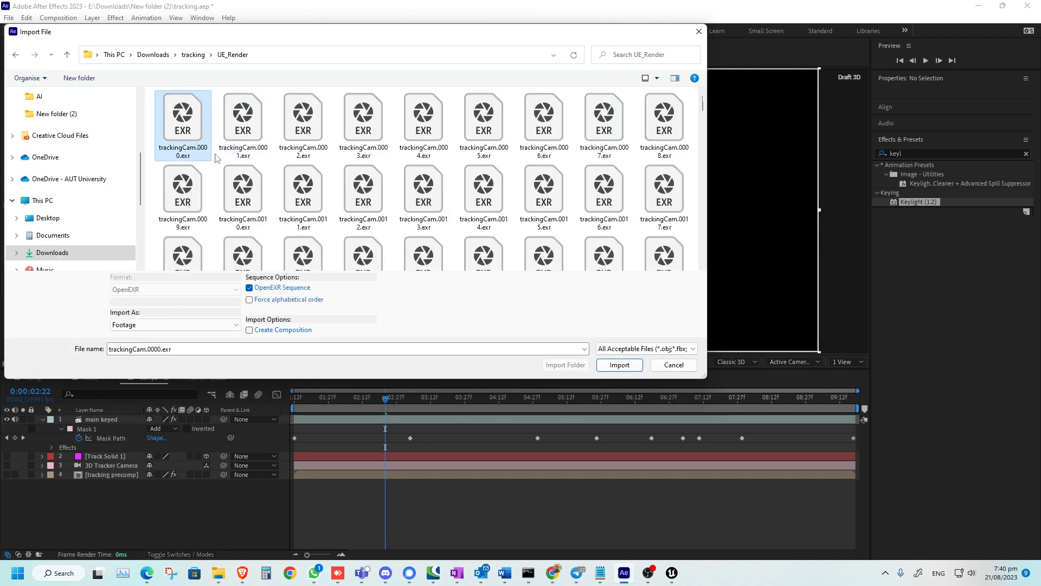
click(620, 365)
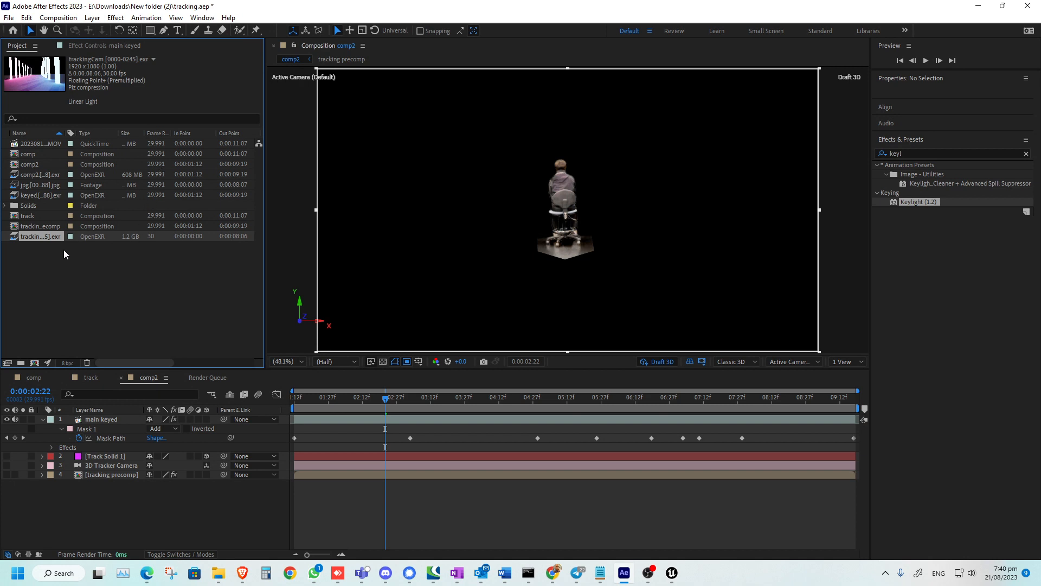
drag(41, 235, 54, 500)
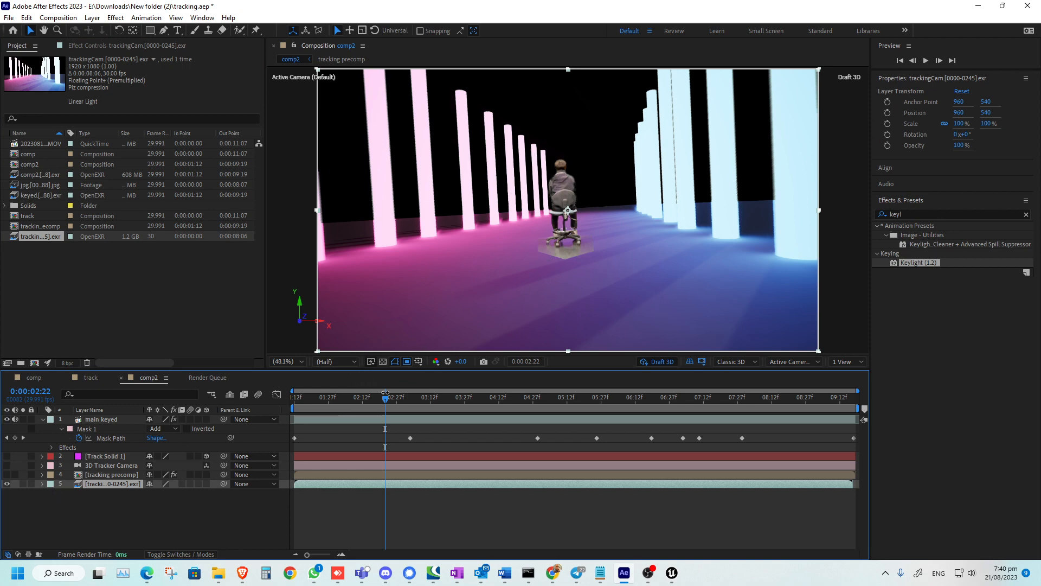
Scrub back and forth through the comp2 timeline to review how the keyed actor tracks with the rendered column background
drag(386, 399, 846, 397)
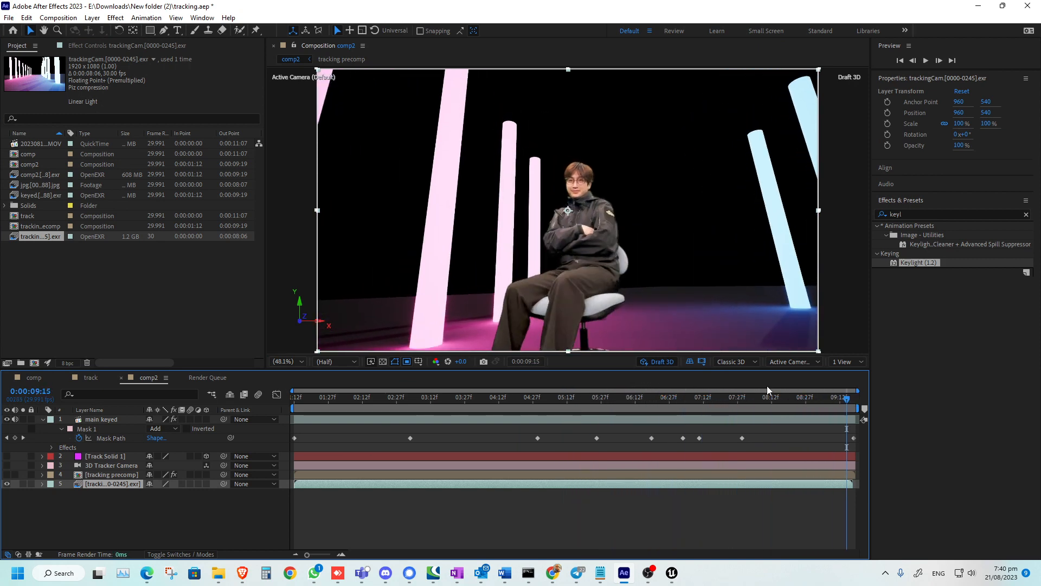
click(244, 503)
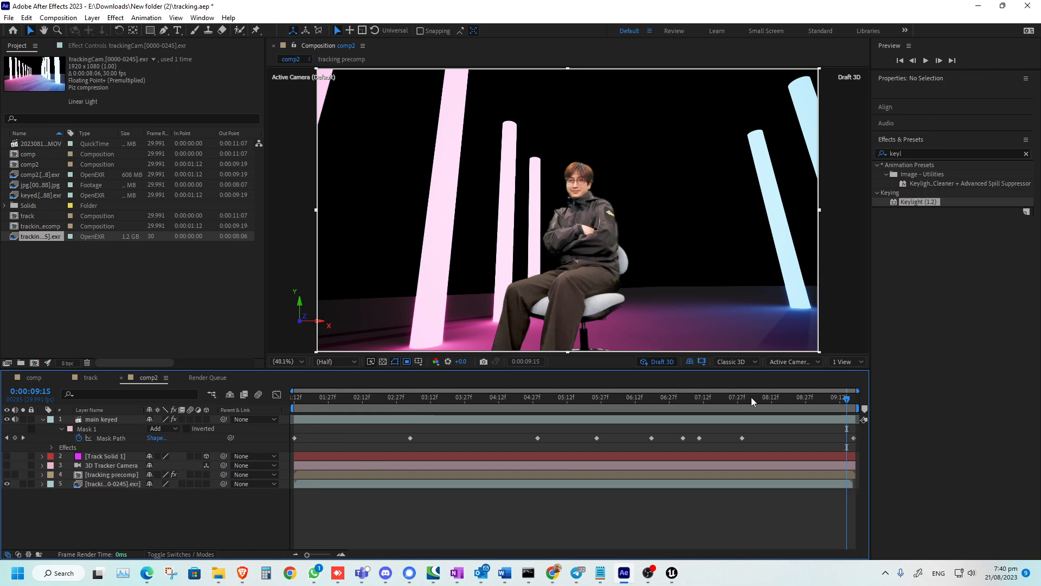
drag(753, 399, 549, 383)
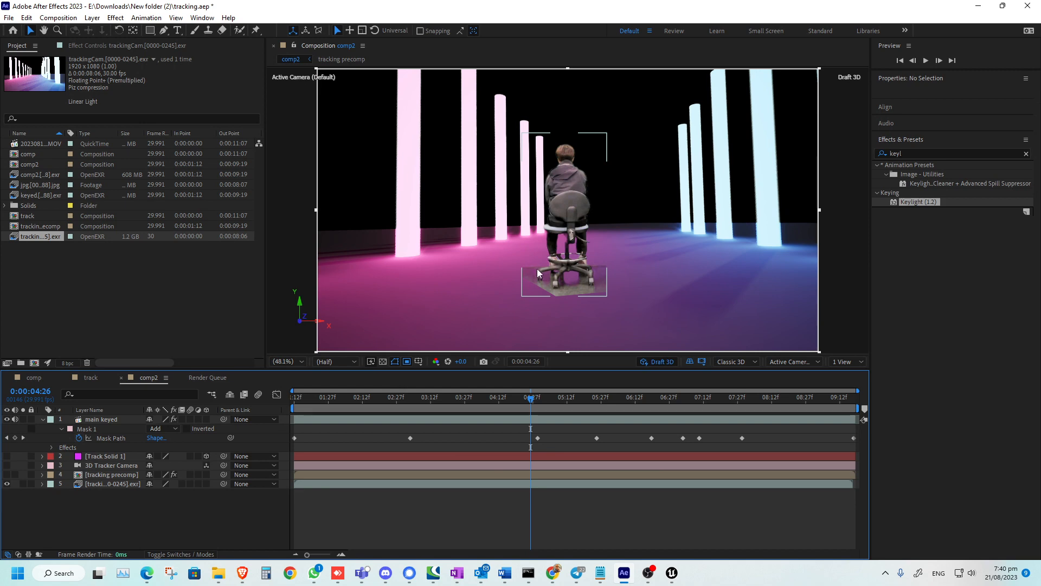
drag(516, 388, 284, 404)
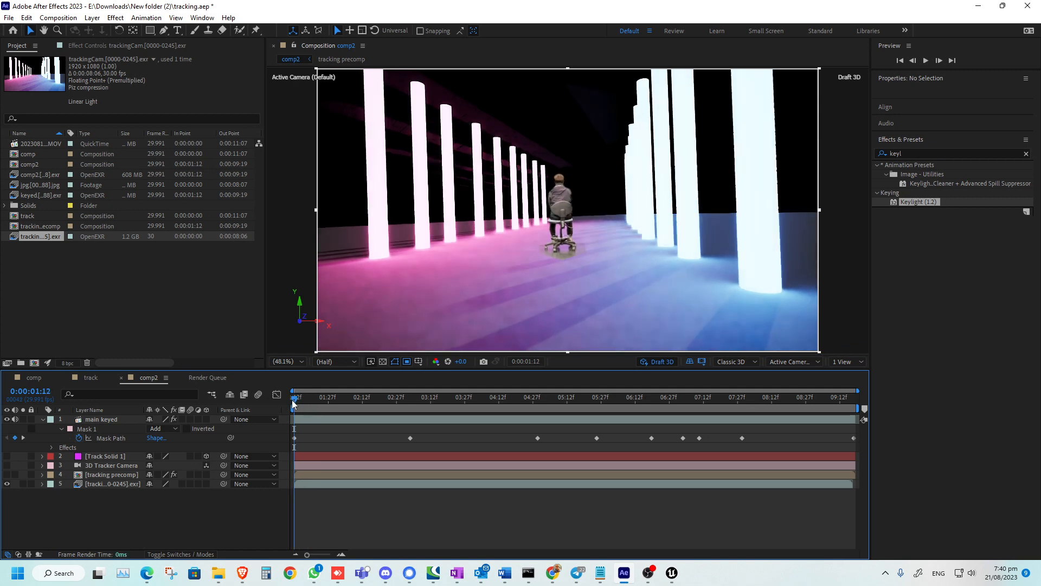
drag(295, 399, 483, 400)
Duplicate the main keyed layer, then hide the original layer and the rendered trackingCam background sequence
click(108, 419)
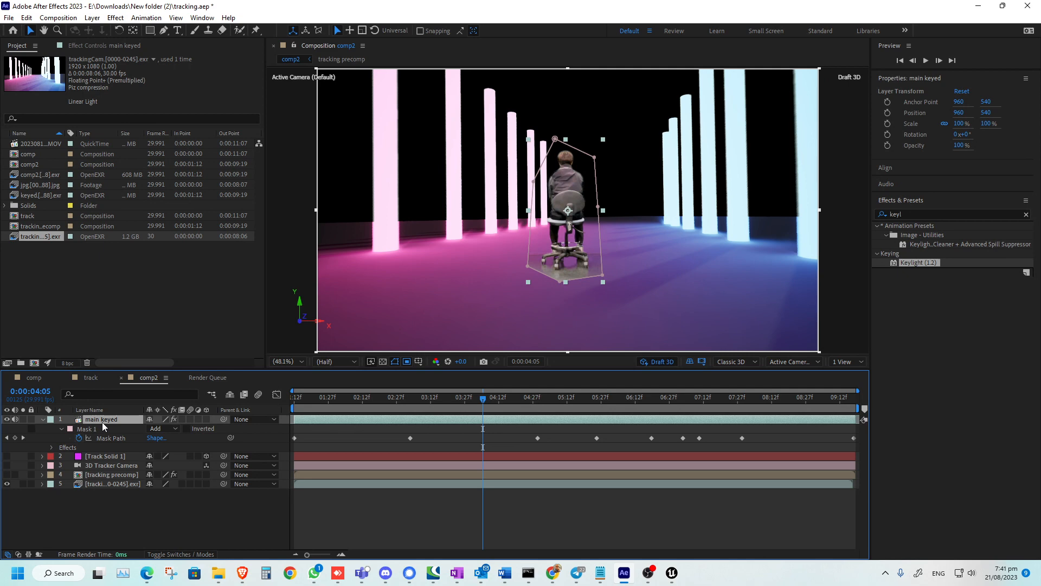
key(ctrl+d)
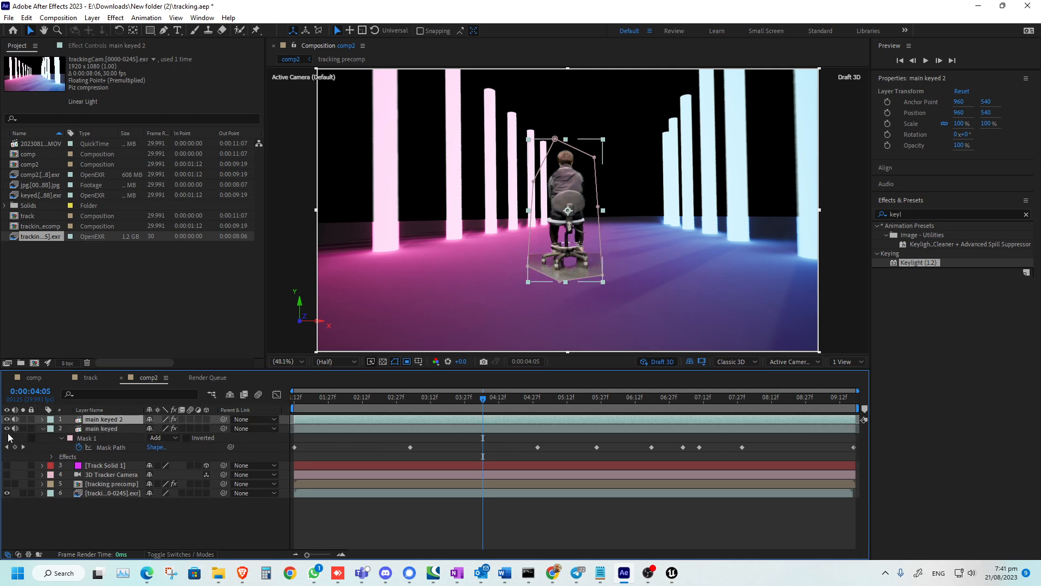
click(6, 428)
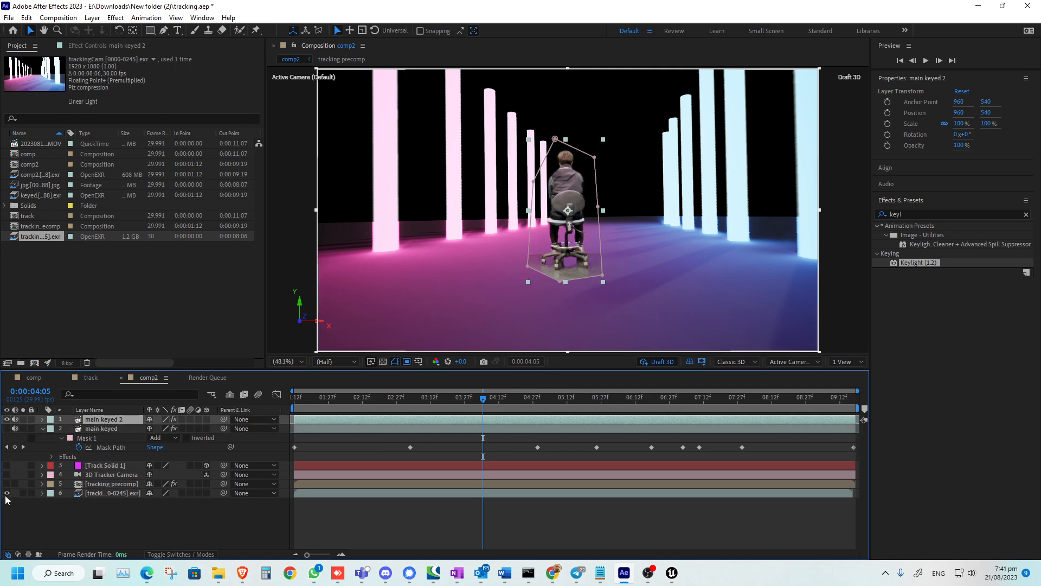
click(7, 493)
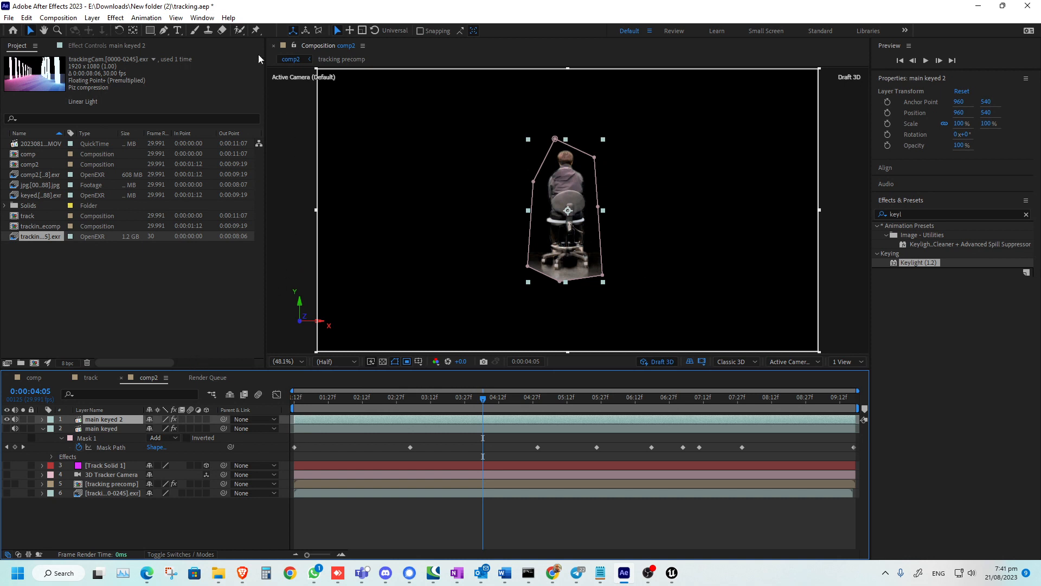
Open the main keyed 2 layer in its own viewer for the Roto Brush tool and go to 0:00:06:29
click(239, 31)
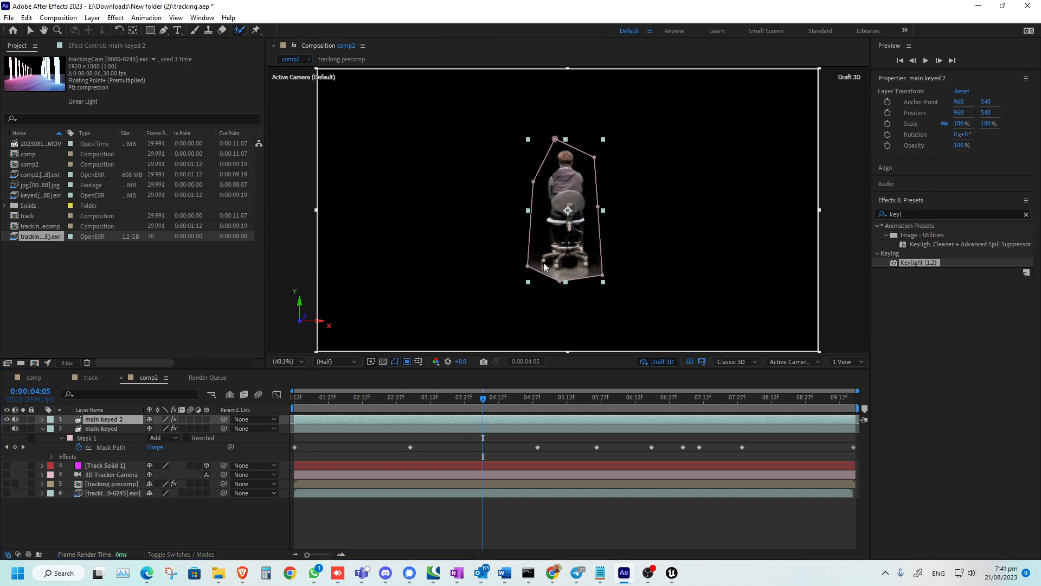
click(558, 255)
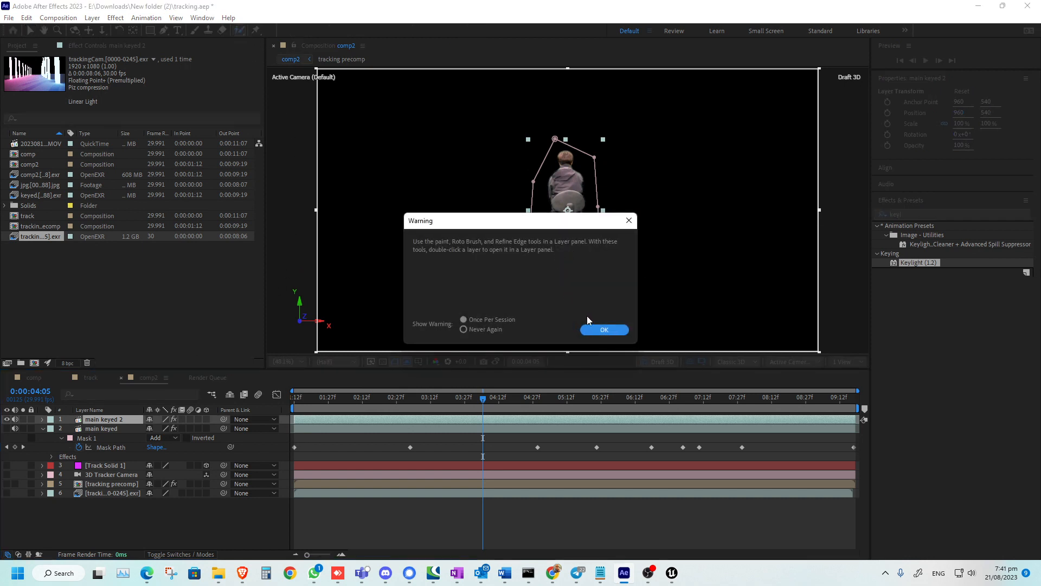
click(590, 329)
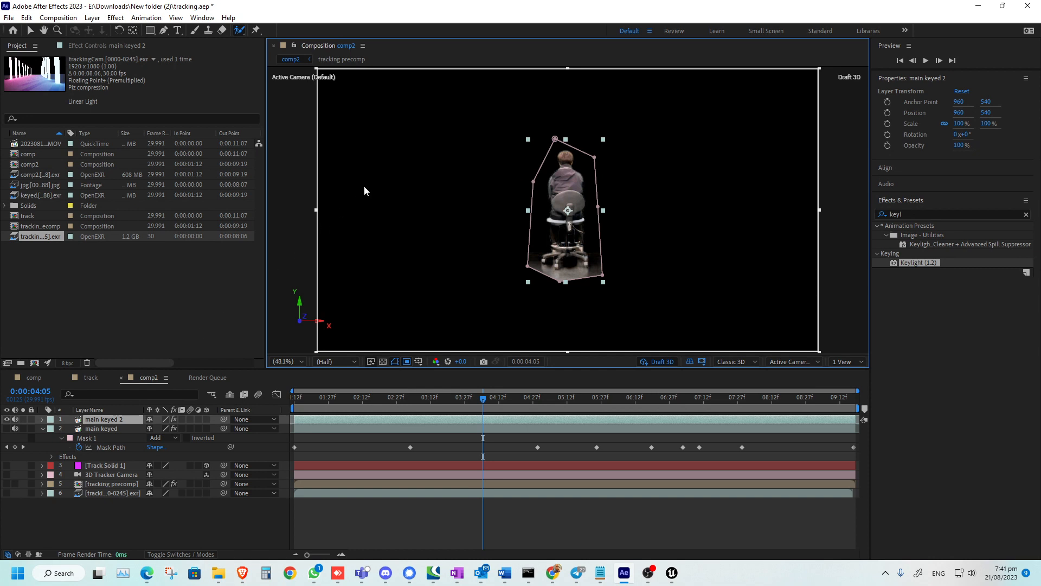
click(100, 421)
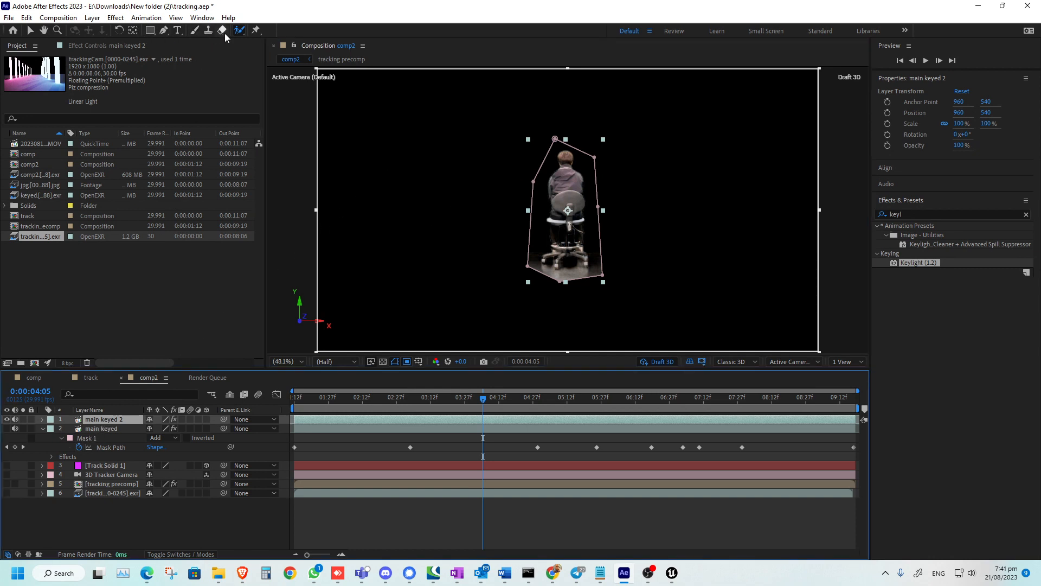
double_click(563, 235)
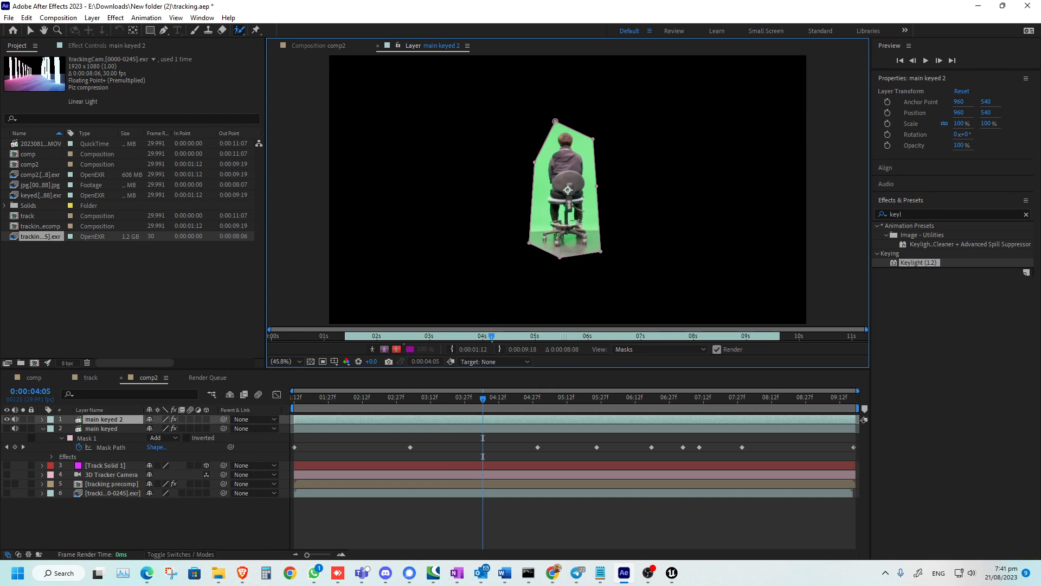
drag(445, 399, 673, 399)
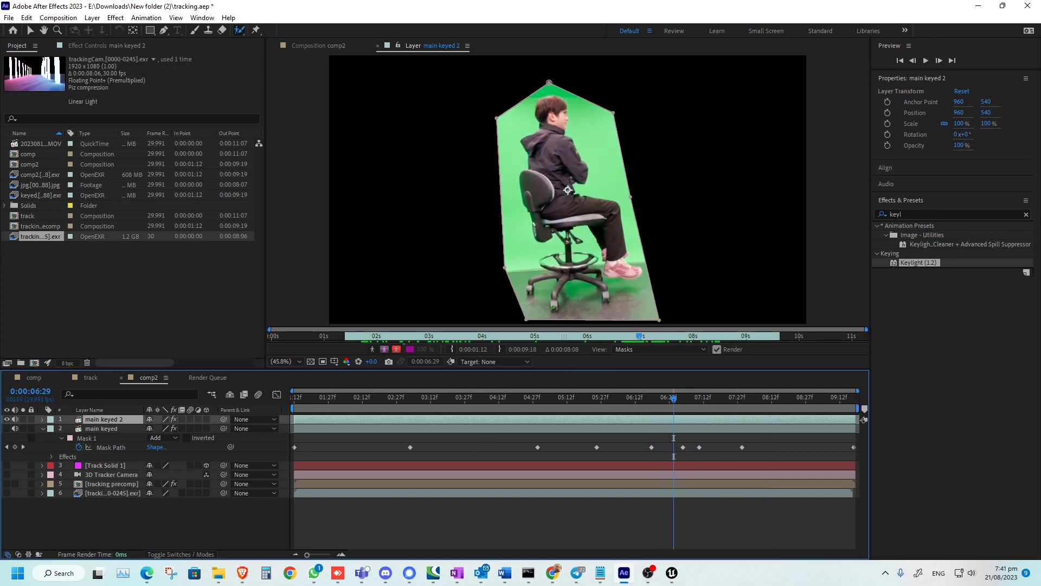
Paint a Roto Brush foreground stroke on the chair's front leg and delete the Keylight effect from main keyed 2
drag(555, 309, 556, 294)
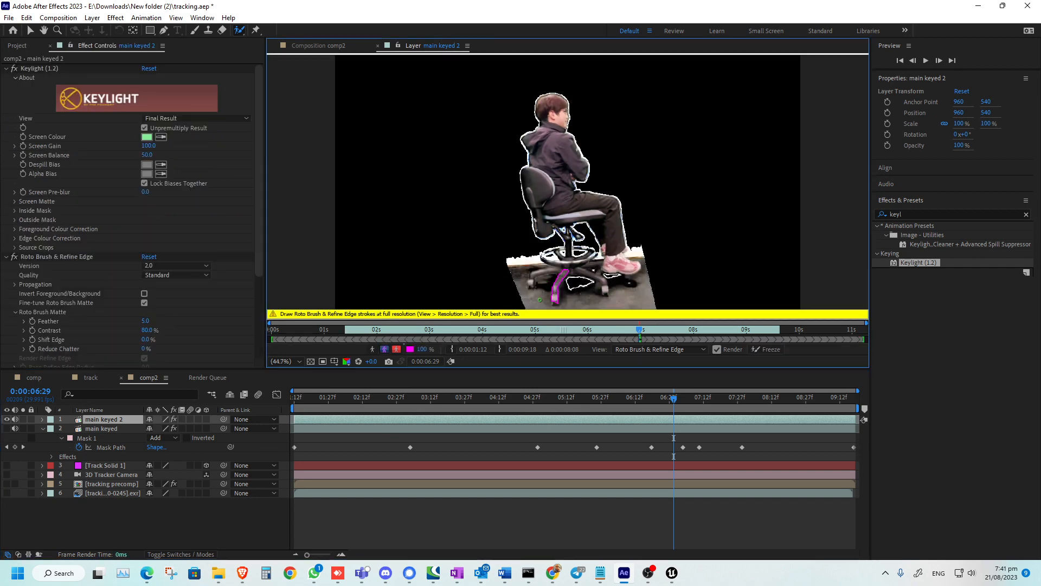
click(100, 422)
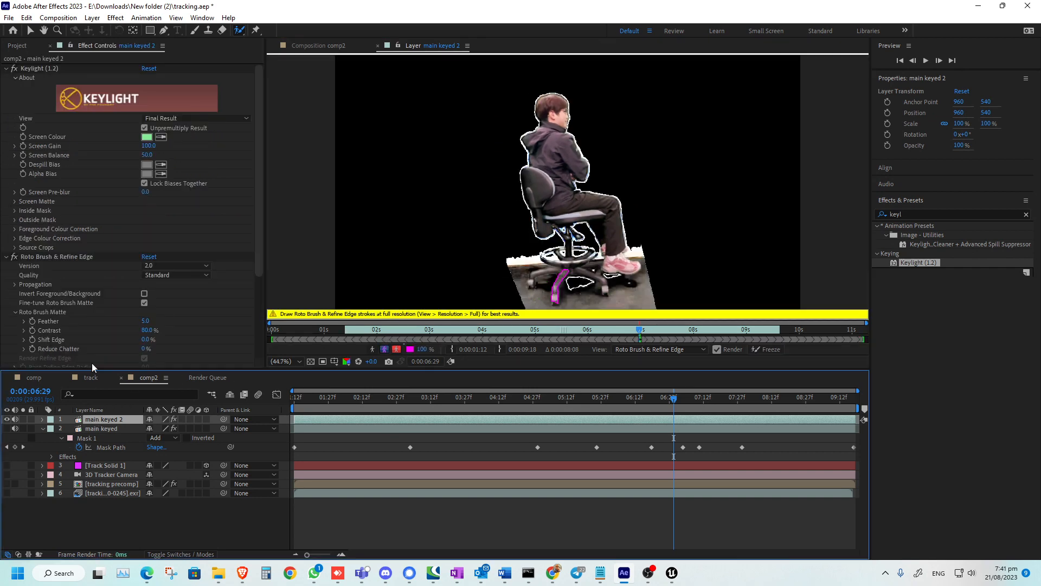
click(55, 69)
key(Delete)
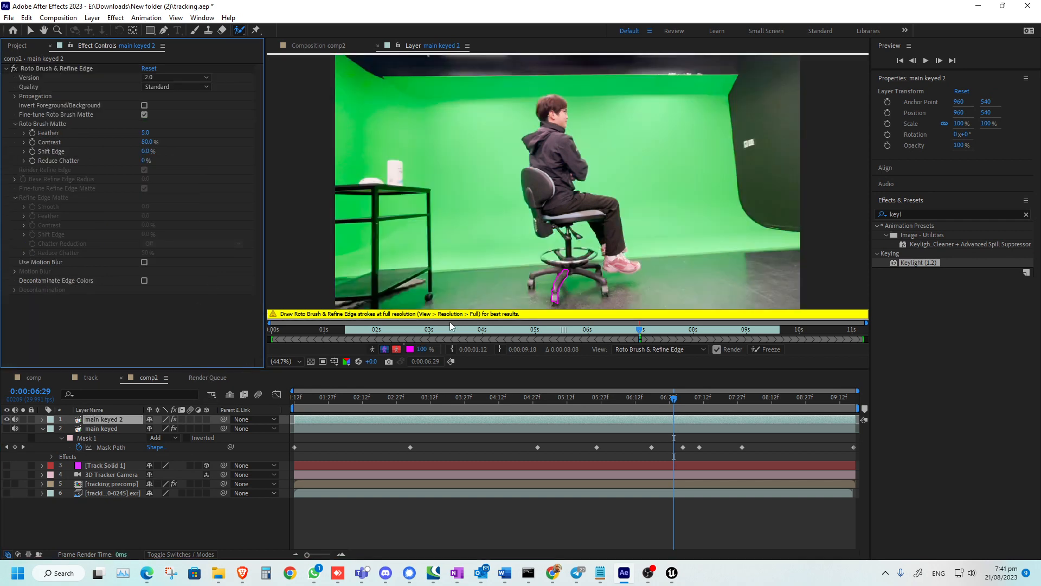
Set the viewer resolution to Full
click(176, 18)
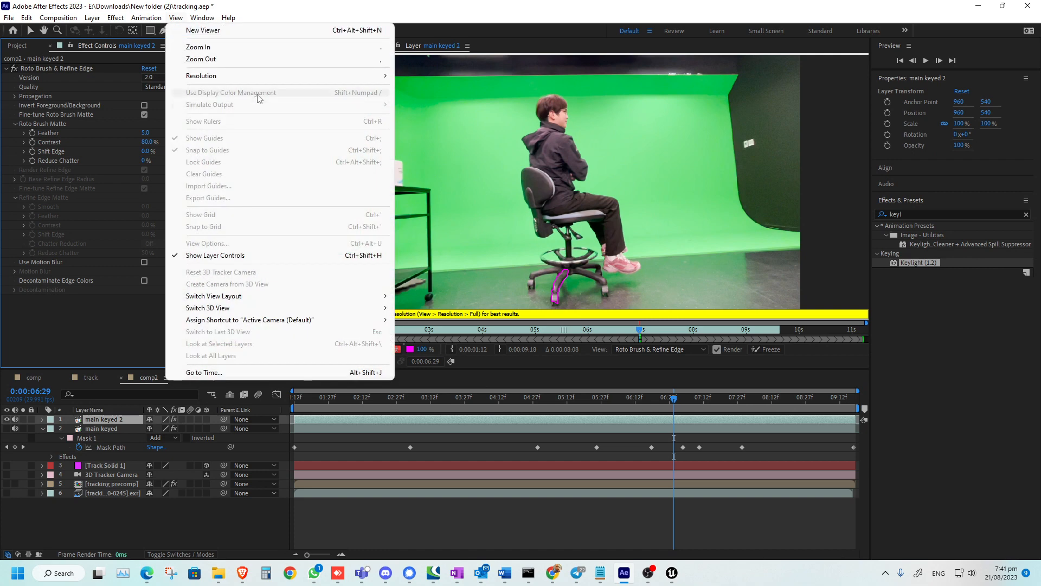
click(414, 77)
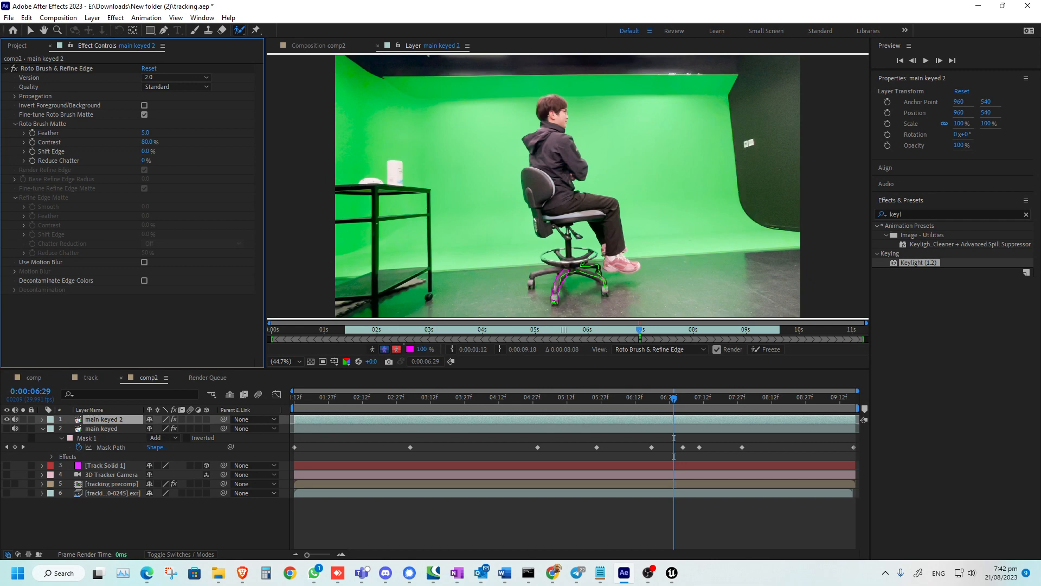
Add the rest of the chair base and the seated actor to the Roto Brush foreground selection
drag(583, 264, 530, 284)
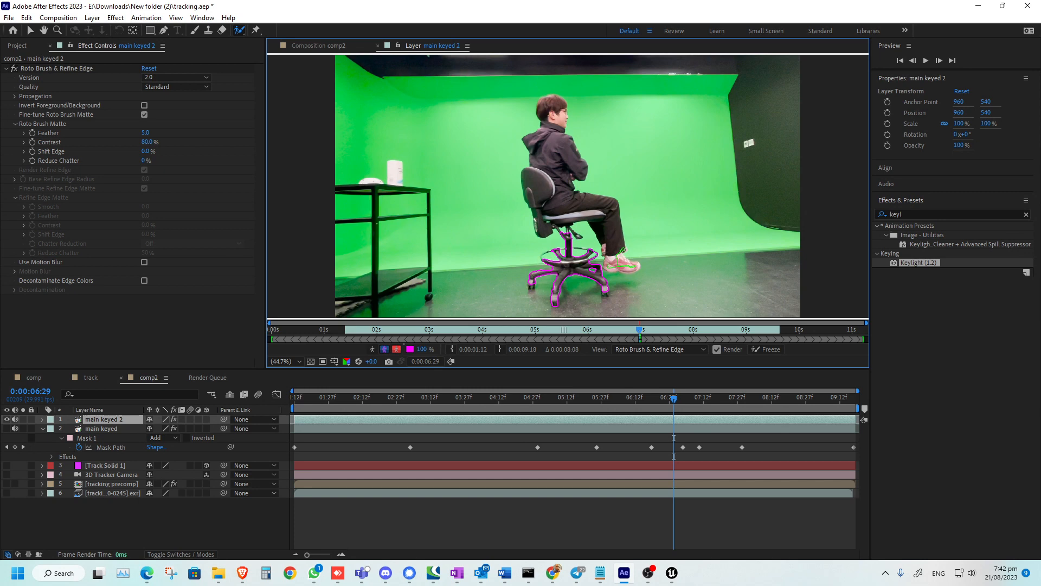
mouse_move(623, 250)
mouse_down()
mouse_move(602, 239)
mouse_move(613, 220)
mouse_move(617, 238)
mouse_up()
mouse_move(609, 205)
mouse_down()
mouse_move(537, 230)
mouse_move(536, 145)
mouse_move(553, 122)
mouse_move(579, 157)
mouse_move(572, 176)
mouse_move(614, 222)
mouse_move(618, 252)
mouse_up()
Subtract the green background gaps under the seat and around the chair's column from the Roto Brush selection
alt+drag(586, 228, 603, 261)
alt+click(585, 232)
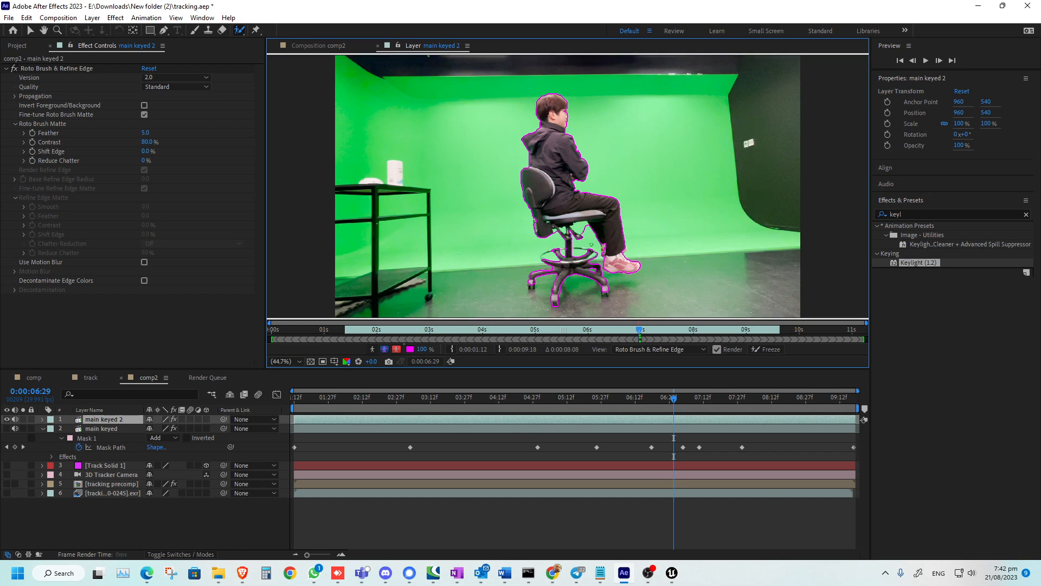
alt+click(580, 227)
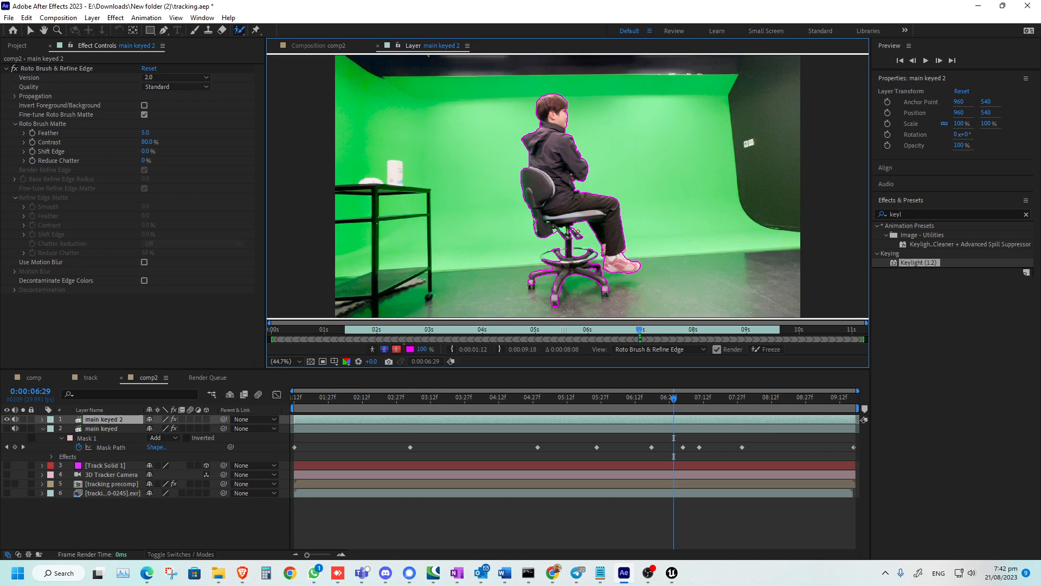
alt+click(556, 234)
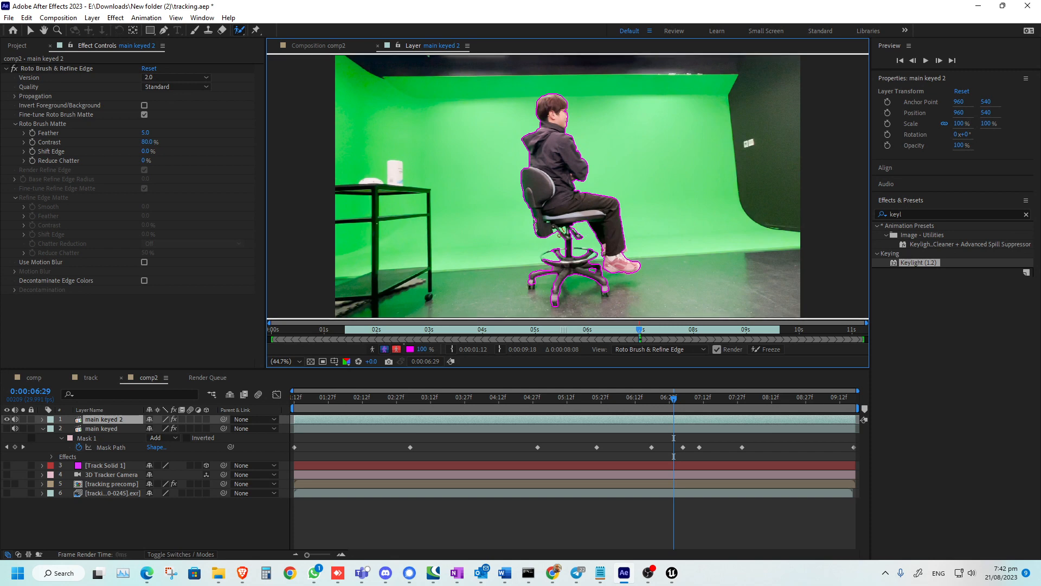
alt+click(556, 233)
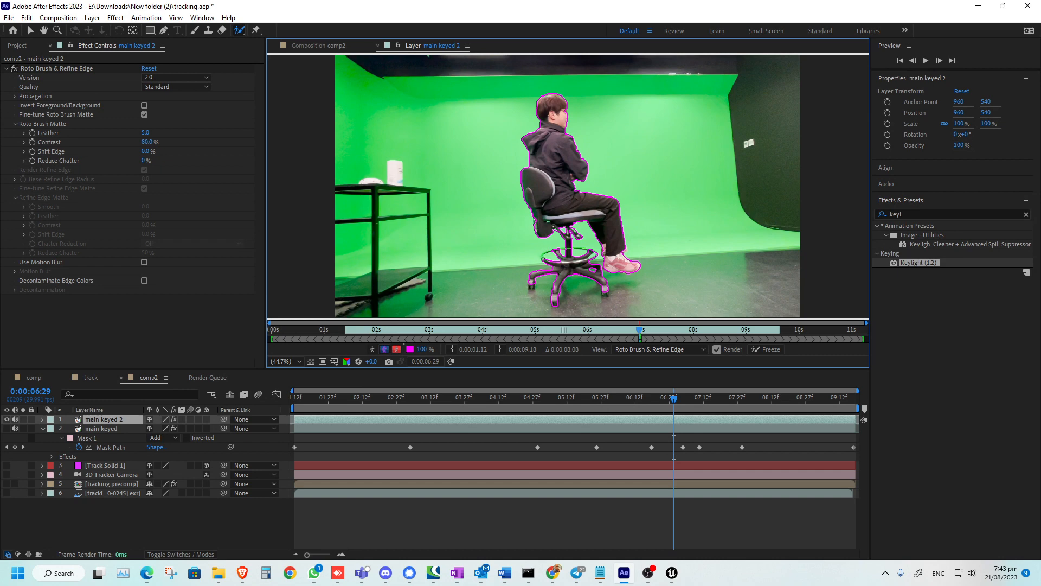
Touch up the selection around the footrest ring and show the cutout over the rendered background in comp2
click(530, 267)
click(554, 257)
alt+drag(585, 251, 578, 254)
click(317, 47)
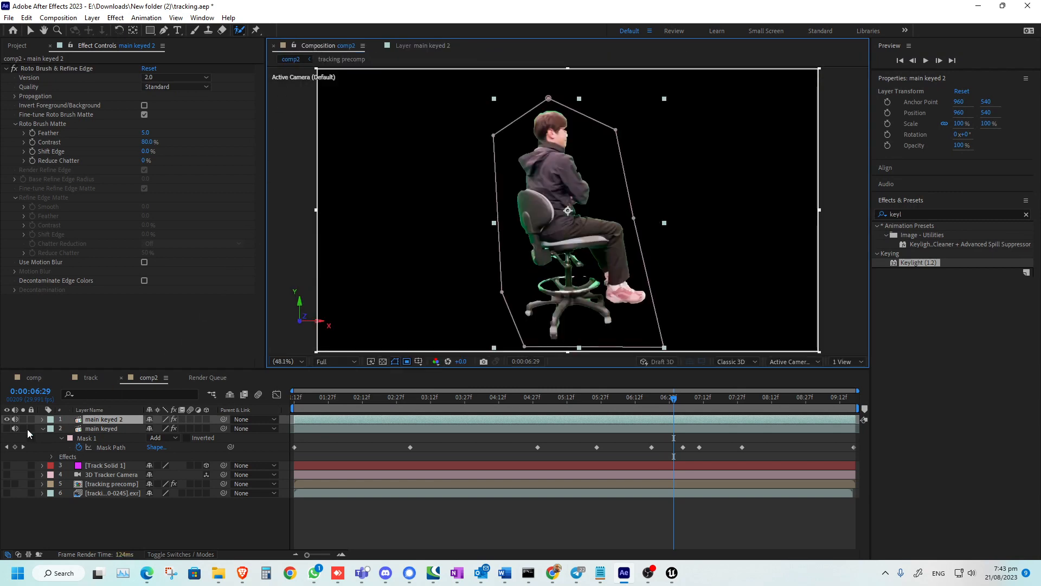
click(8, 492)
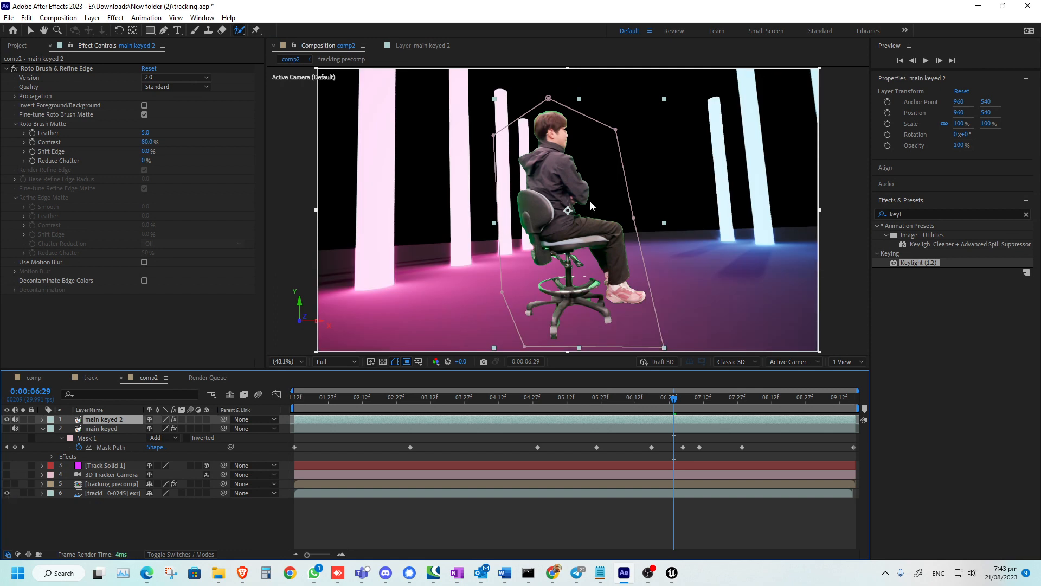
Search the effects for "spill s" and apply Spill Suppressor to the main keyed 2 layer
click(1026, 214)
click(996, 213)
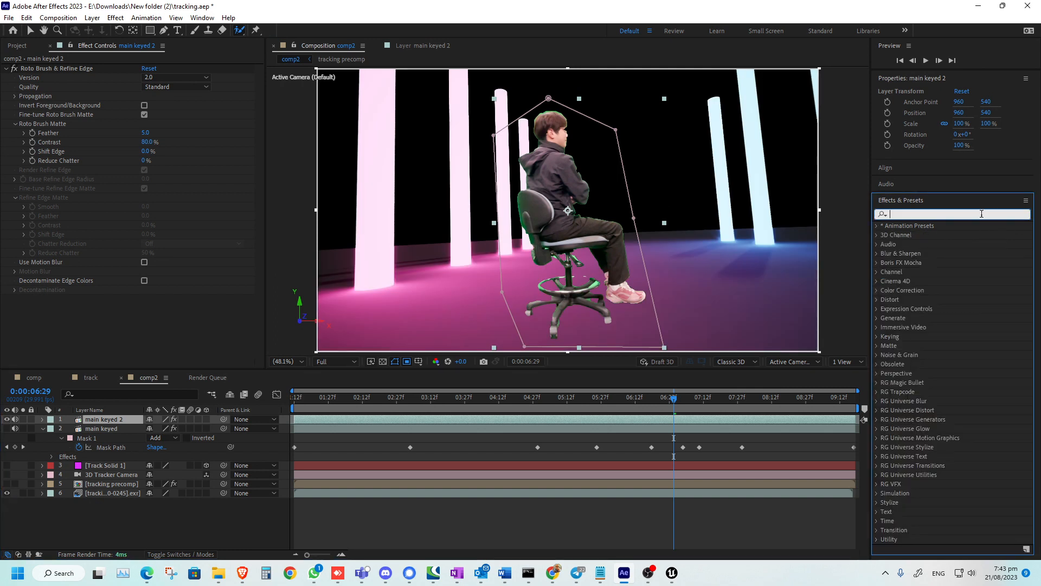
text(spill)
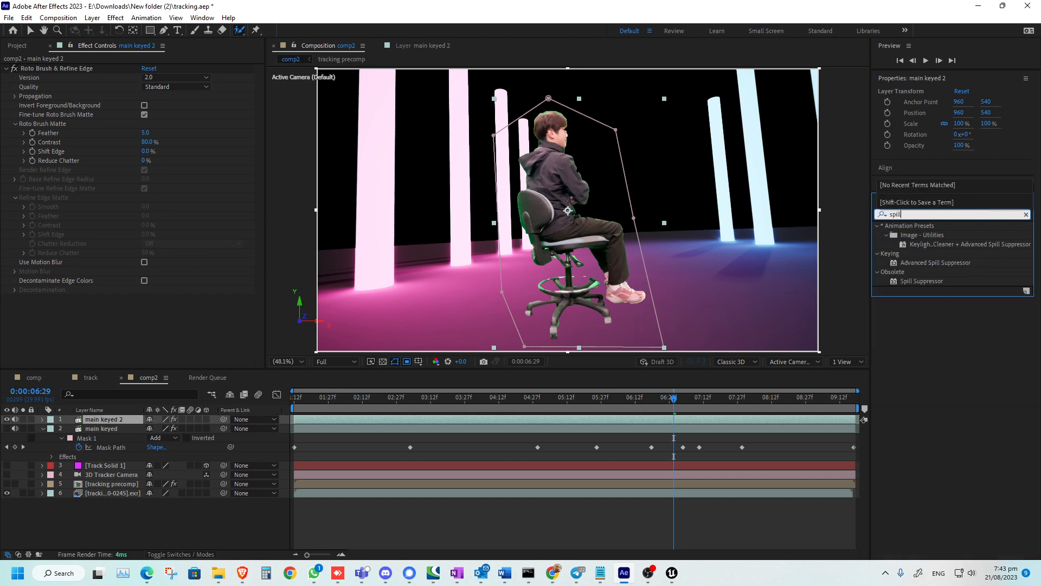
text( s)
mouse_move(921, 281)
mouse_down()
mouse_move(561, 264)
mouse_move(569, 247)
mouse_move(141, 386)
mouse_move(118, 426)
mouse_move(106, 415)
mouse_up()
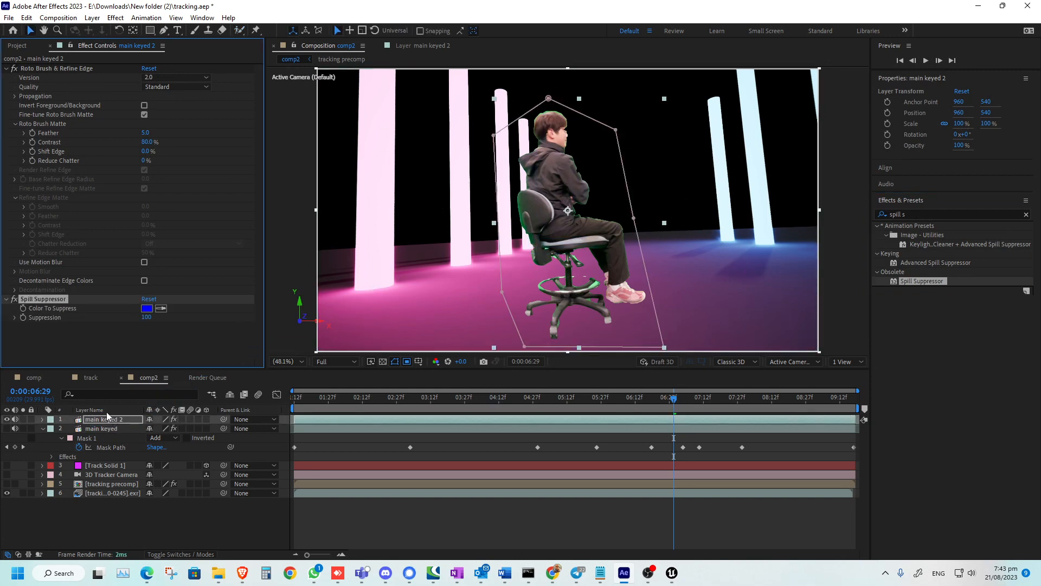
Sample the green fringe on the chair back as the color to suppress and compare with Spill Suppressor off and on
click(161, 308)
click(519, 217)
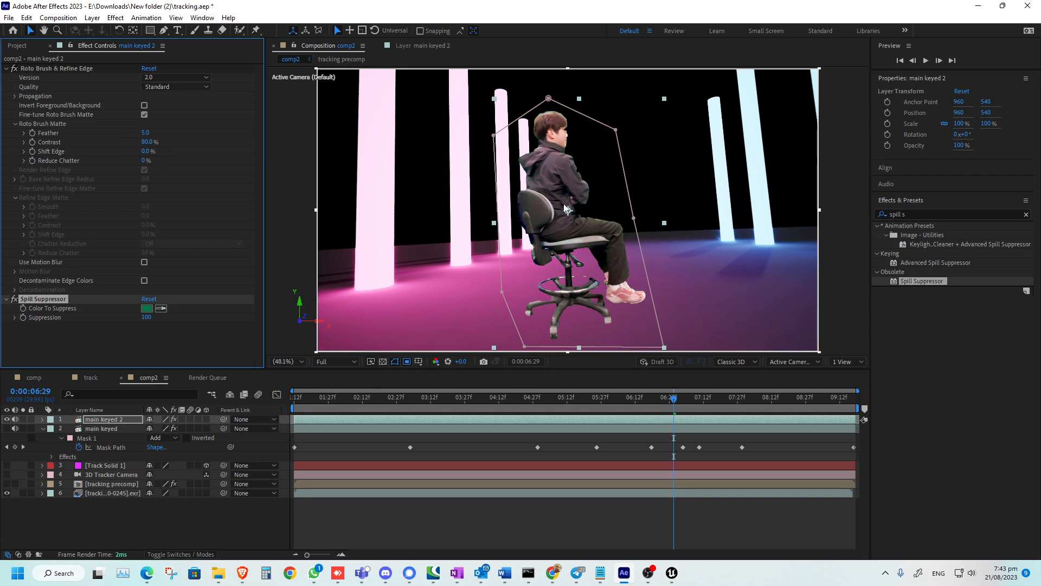
click(14, 300)
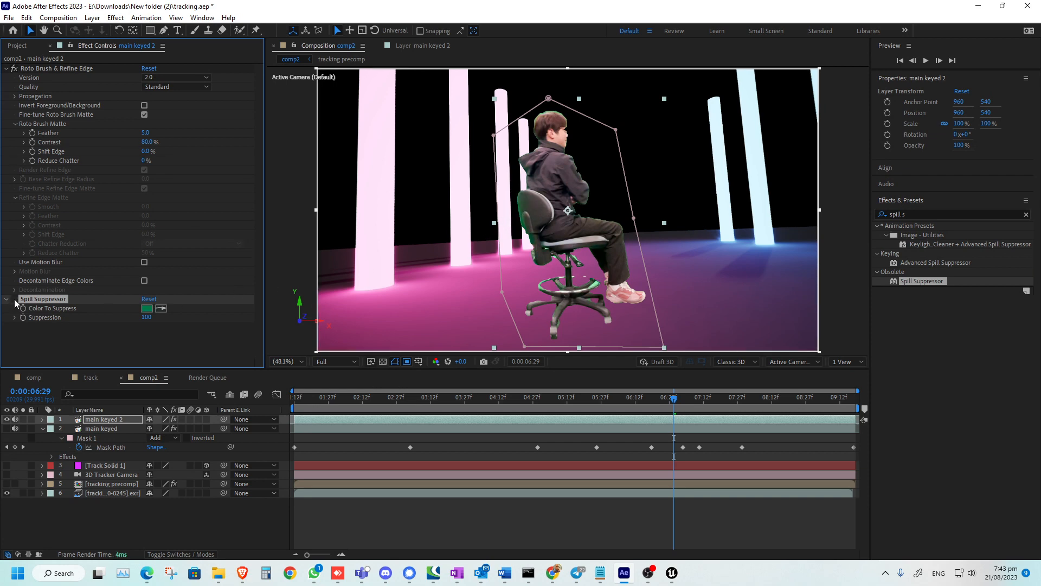
click(14, 299)
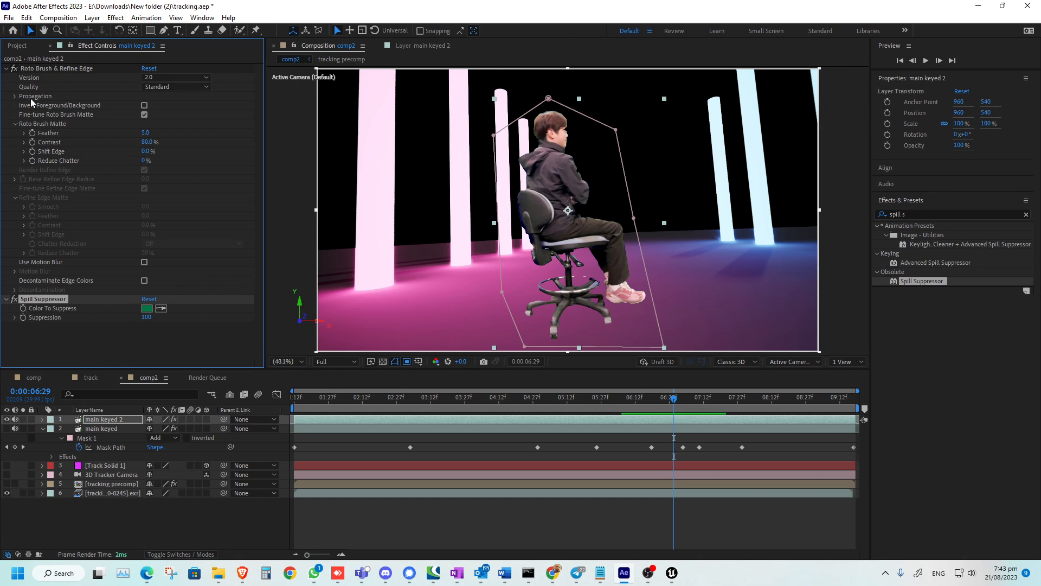
Delete the main keyed 2 layer, show the main keyed layer again, and scrub ahead to 0:00:09:03
click(108, 421)
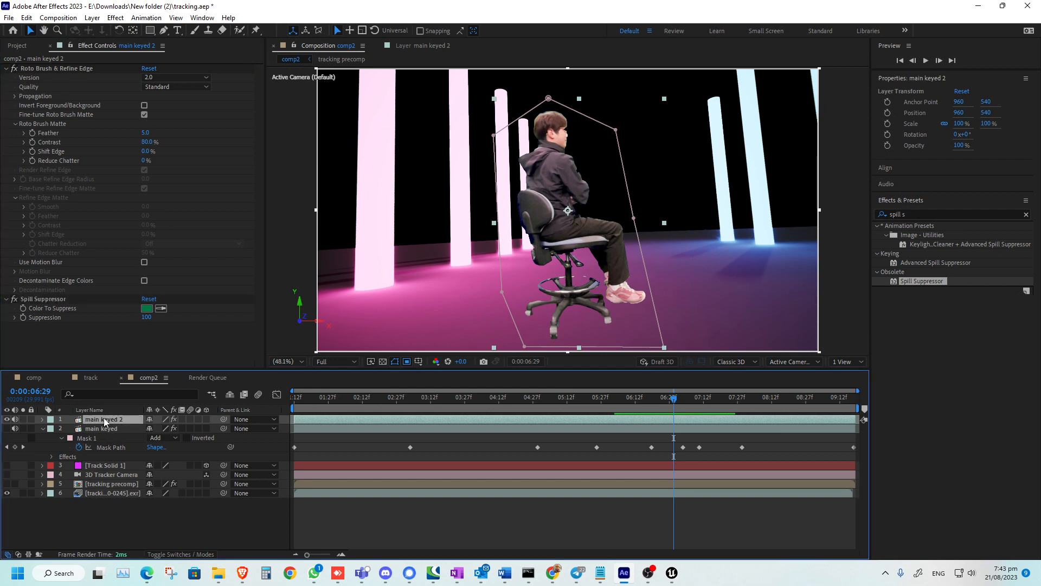
key(Delete)
click(7, 419)
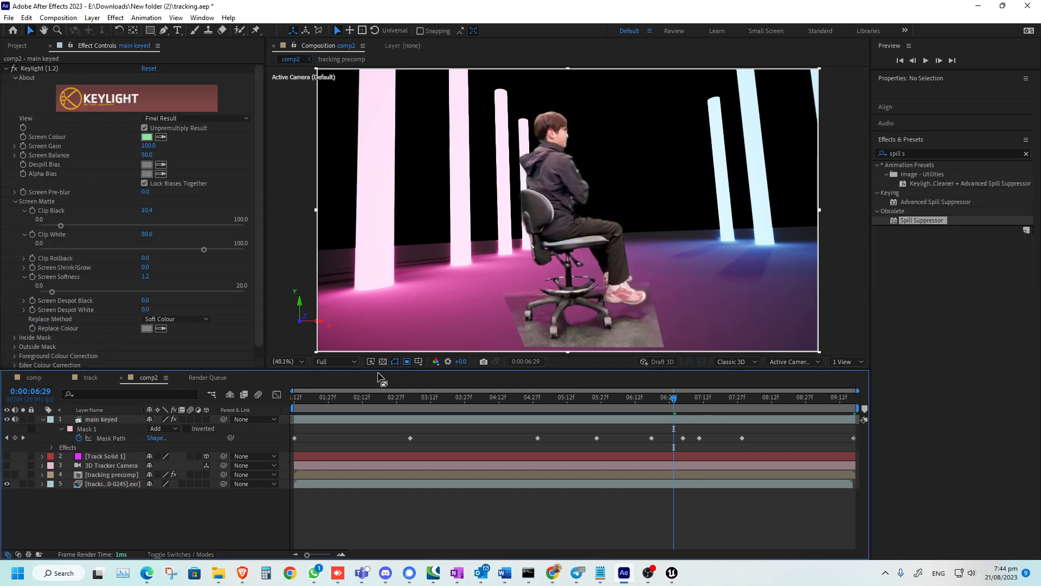
drag(620, 397, 822, 422)
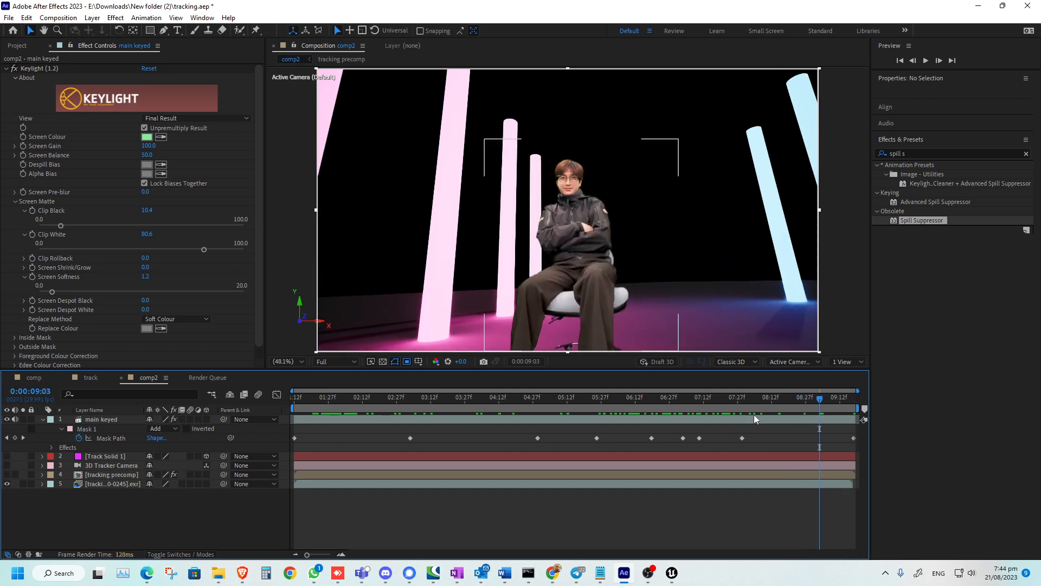